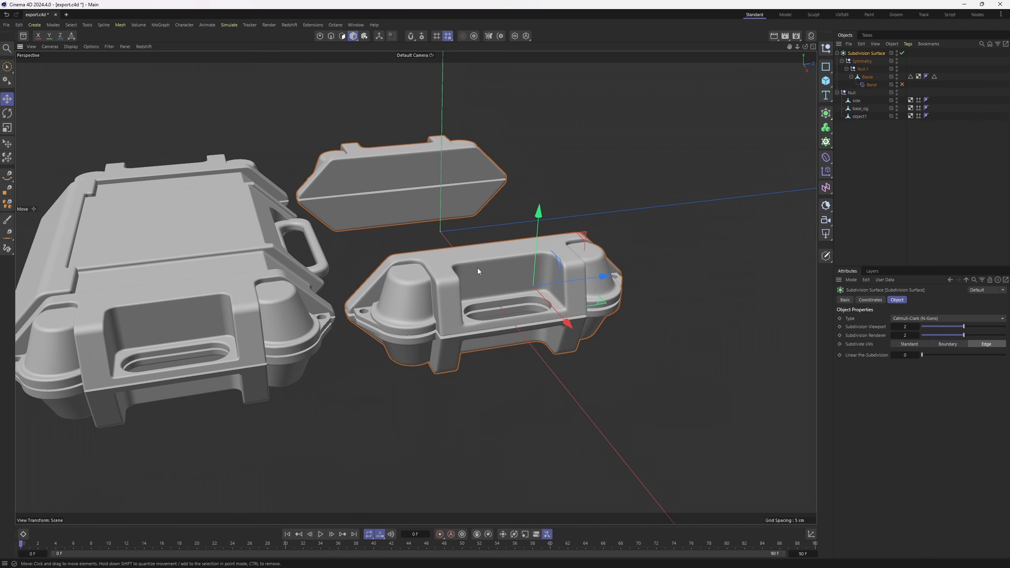
# Examine the UV layout of the mesh under the Subdivision Surface in the Texture UV Editor, closing the editor when done.
pyautogui.keyDown('alt'); pyautogui.moveTo(478, 268); pyautogui.dragTo(450, 362); pyautogui.keyUp('alt')
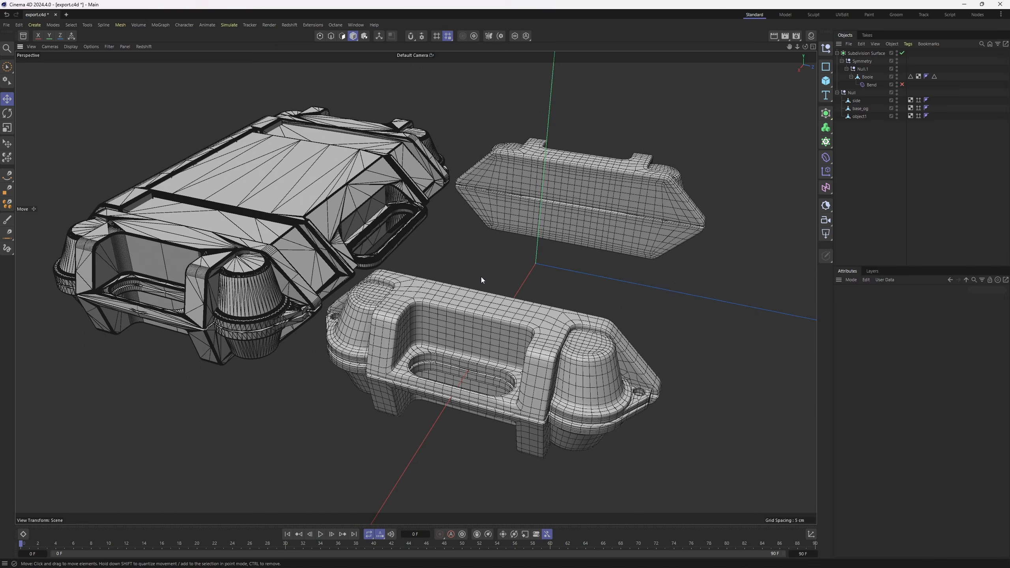
pyautogui.keyDown('alt'); pyautogui.moveTo(481, 280); pyautogui.dragTo(384, 192); pyautogui.keyUp('alt')
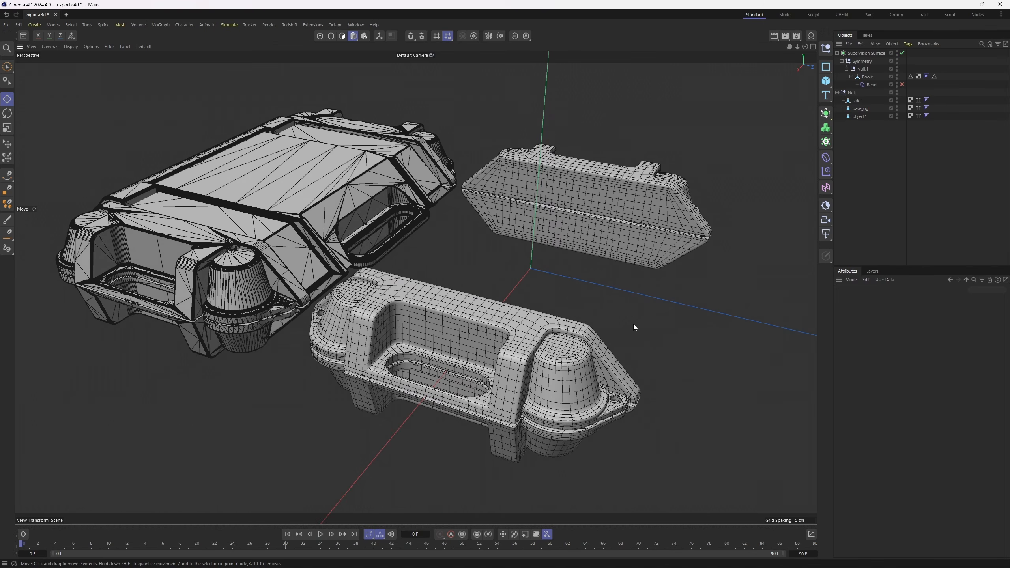
pyautogui.keyDown('alt'); pyautogui.moveTo(634, 325); pyautogui.dragTo(659, 231); pyautogui.keyUp('alt')
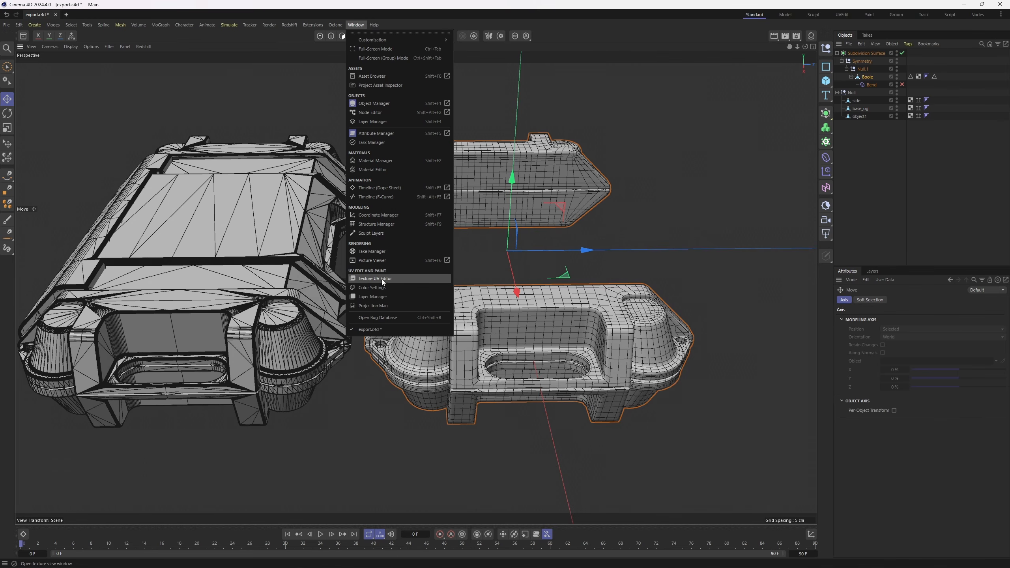
pyautogui.click(382, 281)
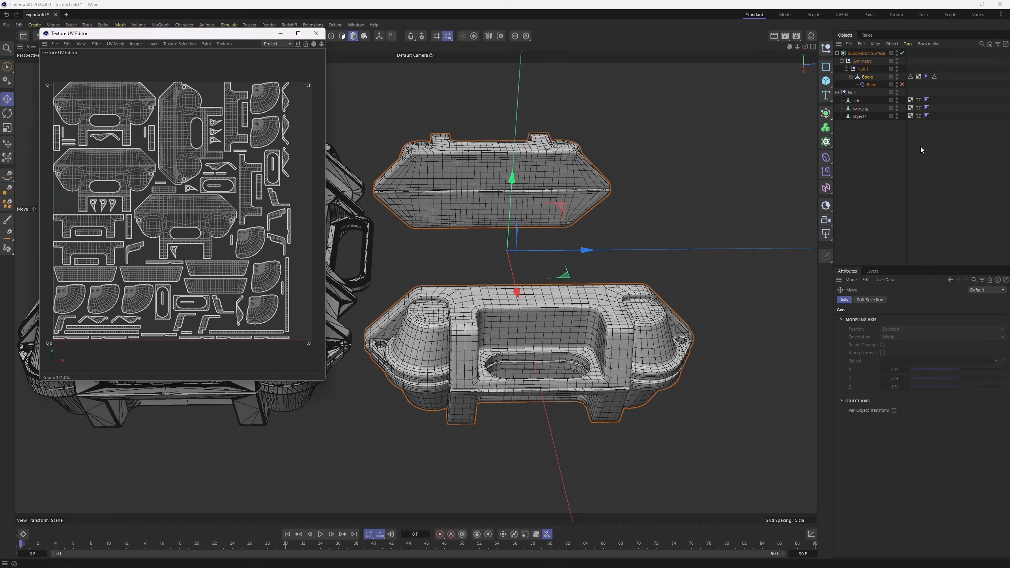
pyautogui.scroll(3, 154, 194)
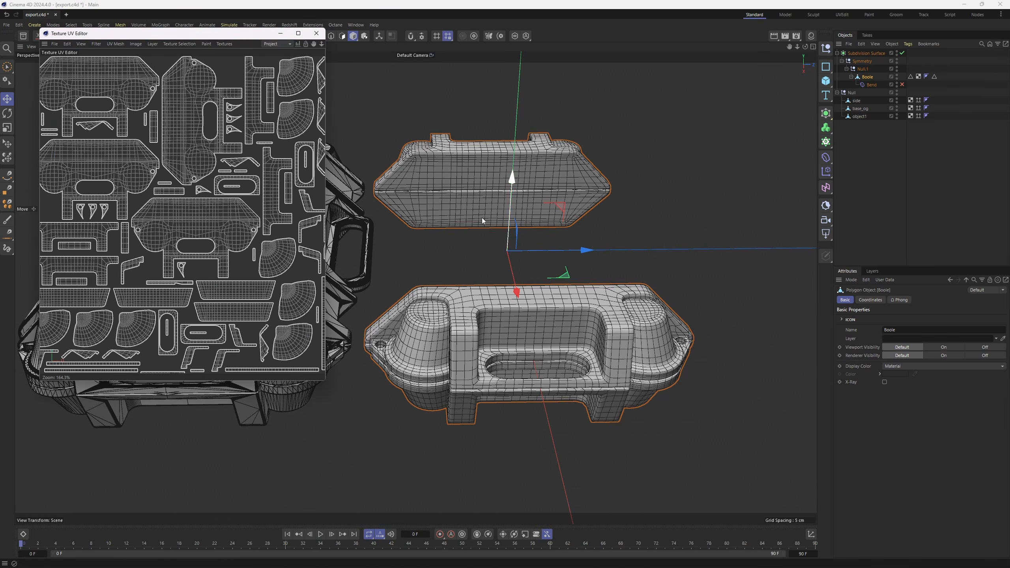
pyautogui.click(316, 33)
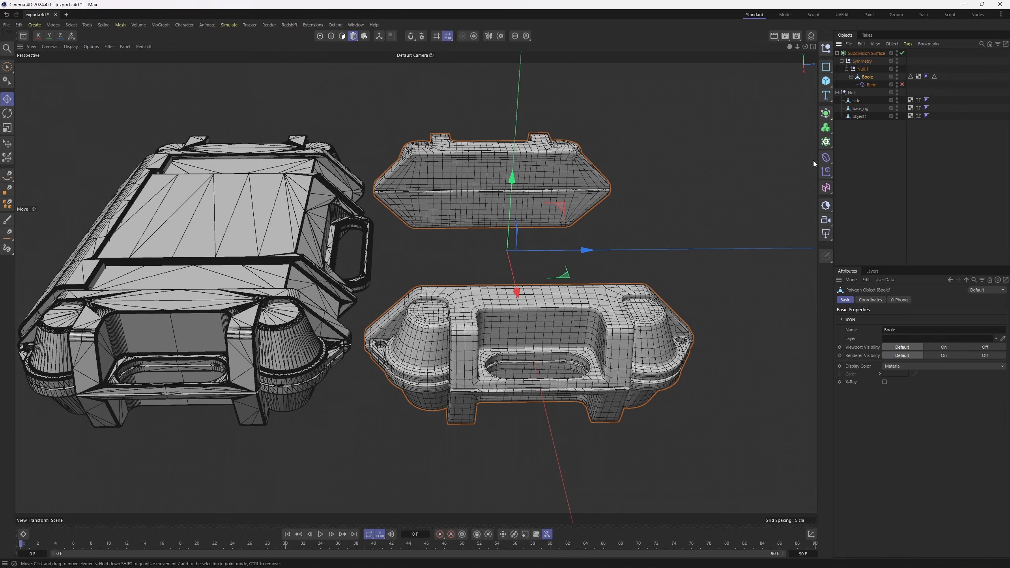
# Test the Bend deformer on the subdivision case by enabling it and varying its bend, finishing with the deformer disabled.
pyautogui.click(902, 85)
pyautogui.click(911, 136)
pyautogui.scroll(3, 463, 215)
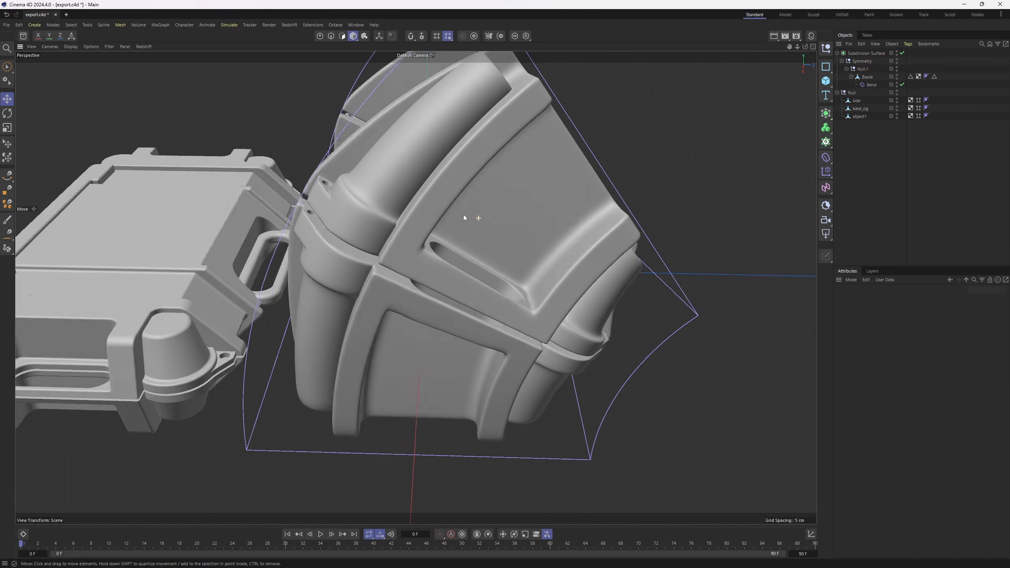
pyautogui.scroll(-3, 463, 218)
pyautogui.click(871, 85)
pyautogui.moveTo(960, 353)
pyautogui.mouseDown()
pyautogui.moveTo(973, 356)
pyautogui.moveTo(947, 361)
pyautogui.moveTo(983, 371)
pyautogui.moveTo(946, 353)
pyautogui.mouseUp()
pyautogui.scroll(-3, 479, 285)
pyautogui.click(903, 85)
pyautogui.click(872, 159)
pyautogui.scroll(1, 490, 322)
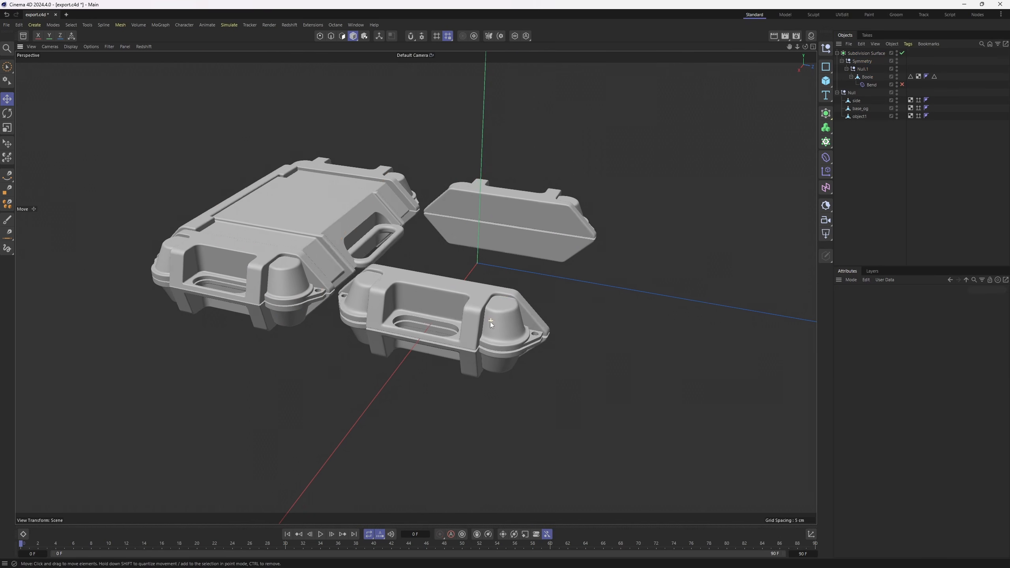
# Display the models shaded with wireframe lines and examine the quad topology of the subdivision case end.
pyautogui.scroll(4, 491, 322)
pyautogui.keyDown('alt'); pyautogui.moveTo(467, 277); pyautogui.dragTo(532, 274, button='middle'); pyautogui.keyUp('alt')
pyautogui.keyDown('alt'); pyautogui.moveTo(532, 274); pyautogui.dragTo(532, 306); pyautogui.keyUp('alt')
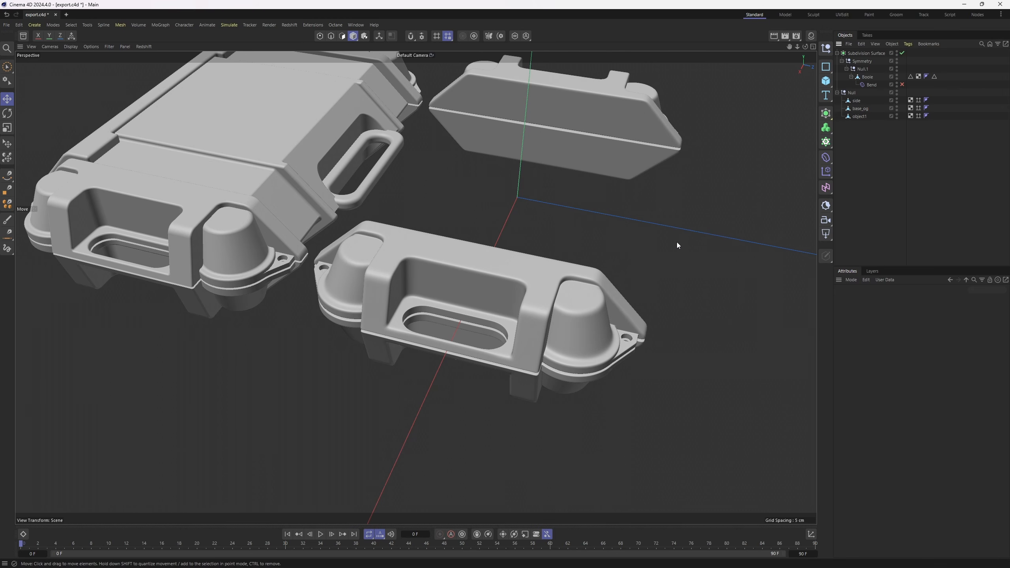
pyautogui.press('n')
pyautogui.press('b')
pyautogui.scroll(2, 575, 312)
pyautogui.moveTo(576, 312)
pyautogui.keyDown('alt'); pyautogui.mouseDown()
pyautogui.moveTo(577, 274)
pyautogui.moveTo(576, 312)
pyautogui.mouseUp(); pyautogui.keyUp('alt')
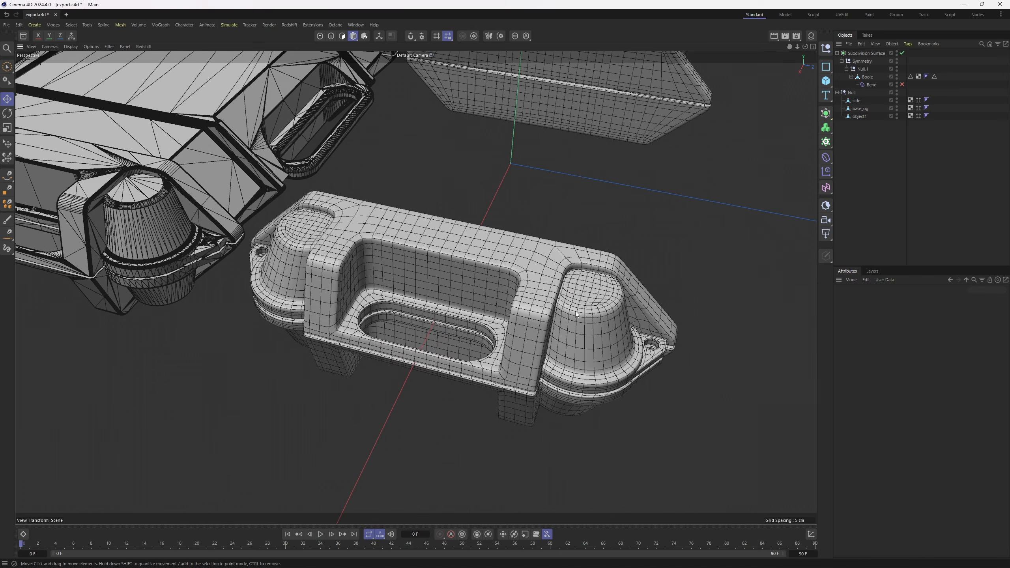
pyautogui.scroll(4, 575, 312)
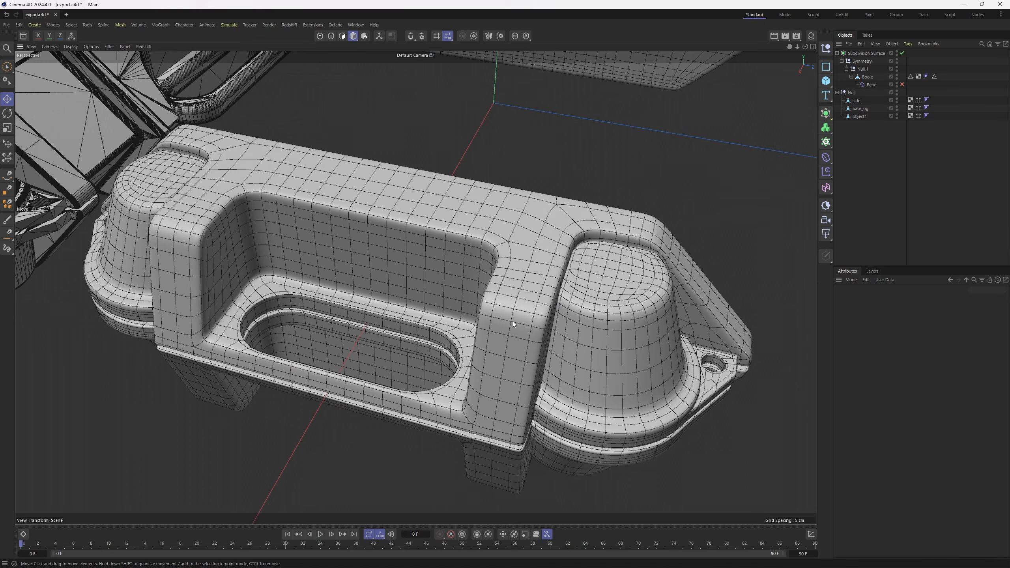
pyautogui.scroll(-1, 529, 317)
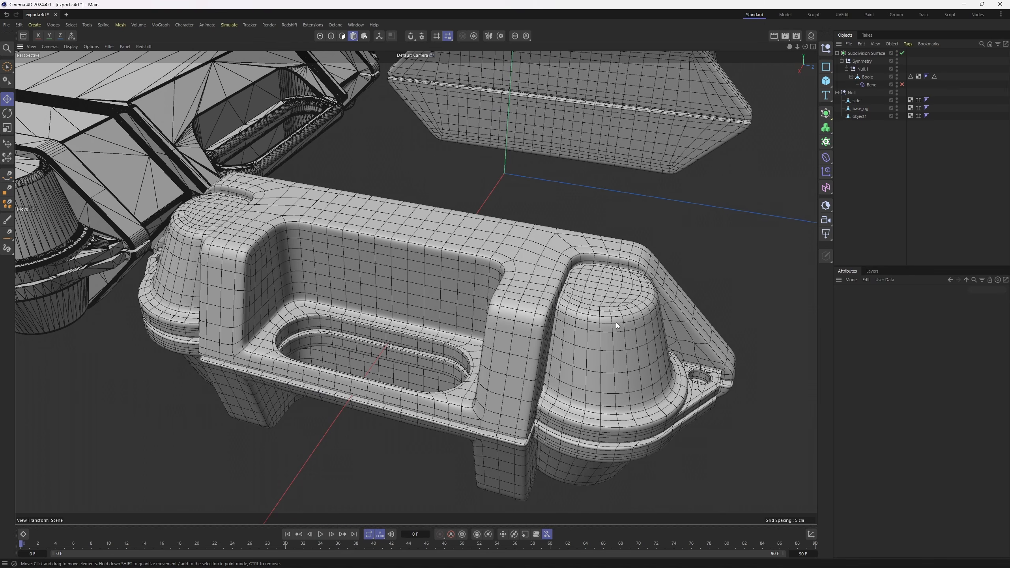
pyautogui.scroll(-3, 602, 327)
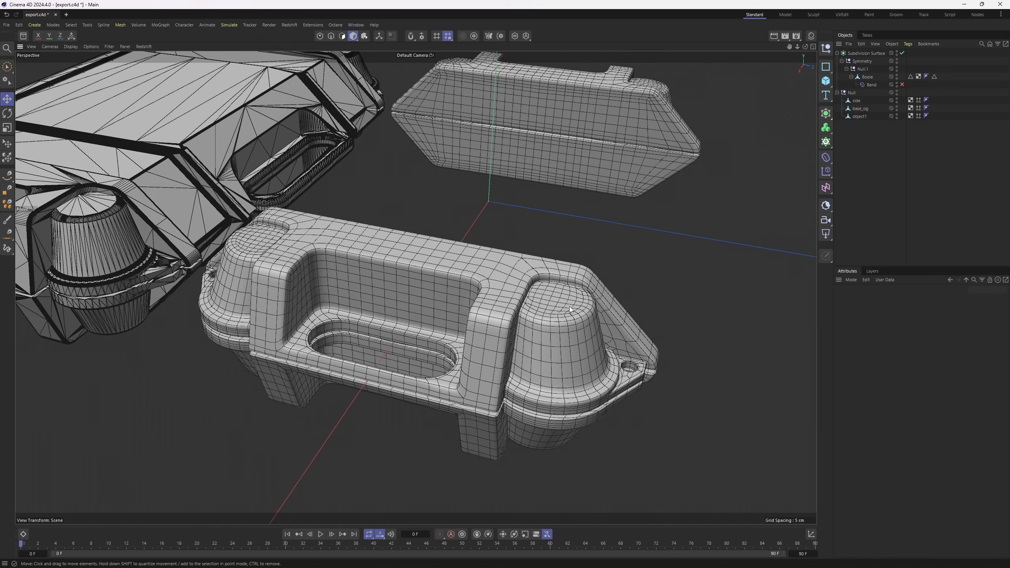
pyautogui.keyDown('alt'); pyautogui.moveTo(548, 307); pyautogui.dragTo(559, 319); pyautogui.keyUp('alt')
pyautogui.keyDown('alt'); pyautogui.moveTo(559, 320); pyautogui.dragTo(604, 336, button='middle'); pyautogui.keyUp('alt')
pyautogui.keyDown('alt'); pyautogui.moveTo(604, 336); pyautogui.dragTo(617, 319); pyautogui.keyUp('alt')
pyautogui.keyDown('alt'); pyautogui.moveTo(532, 329); pyautogui.dragTo(540, 307); pyautogui.keyUp('alt')
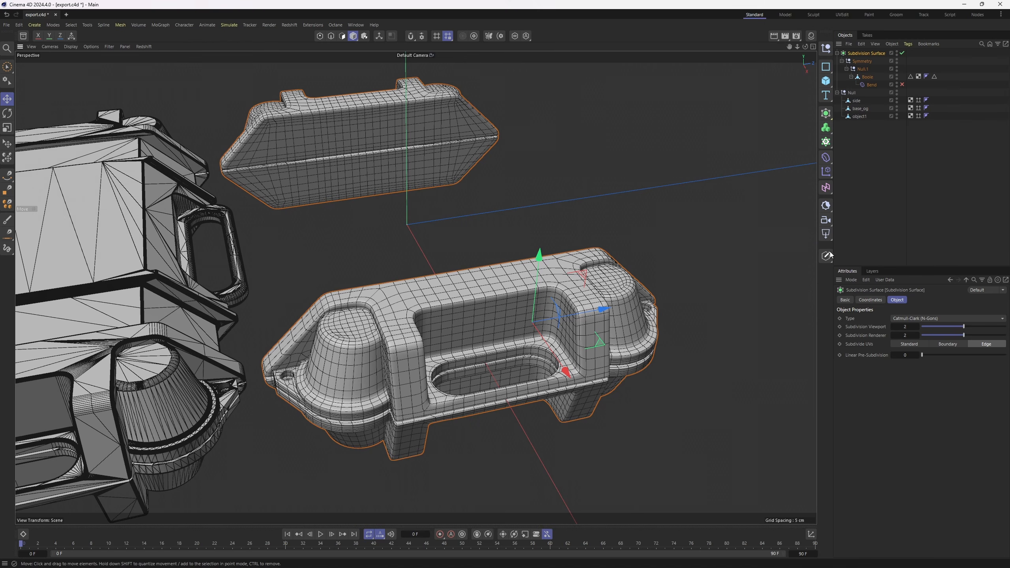
# Compare the triangulated case mesh with the quad topology of the subdivision case, including its handle recess.
pyautogui.click(867, 189)
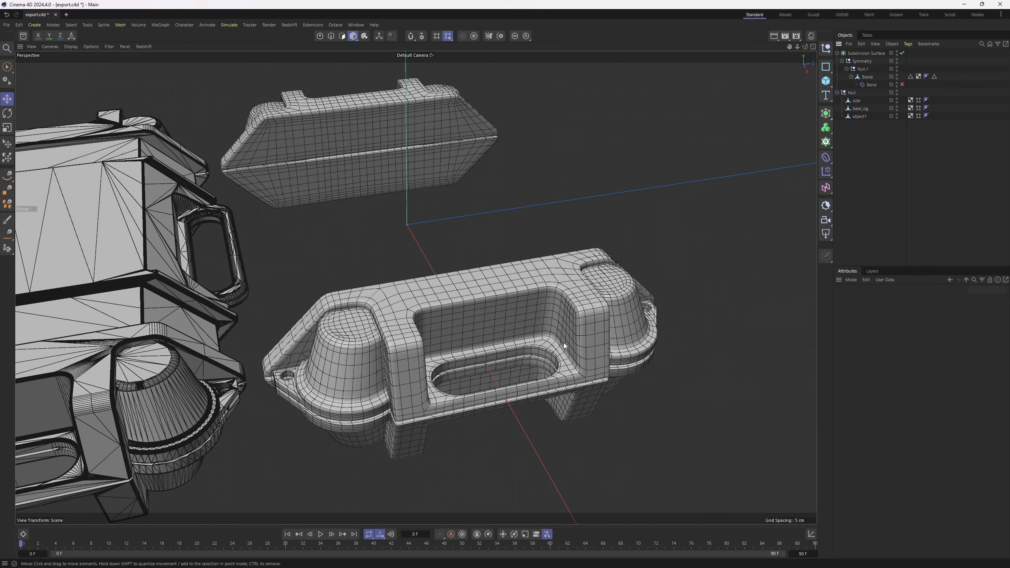
pyautogui.keyDown('alt'); pyautogui.moveTo(564, 342); pyautogui.dragTo(444, 354); pyautogui.keyUp('alt')
pyautogui.scroll(3, 540, 341)
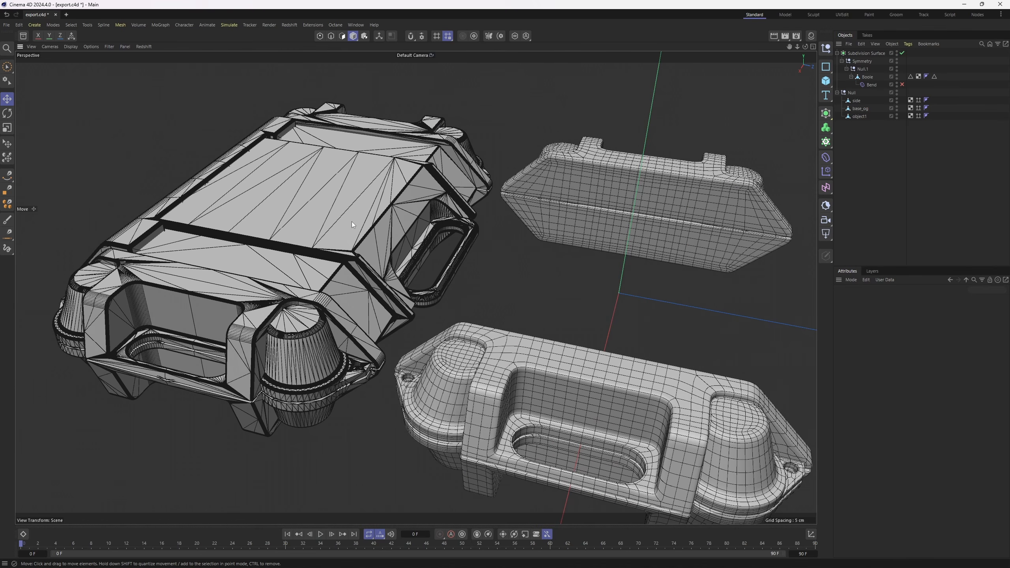
pyautogui.press('n')
pyautogui.press('a')
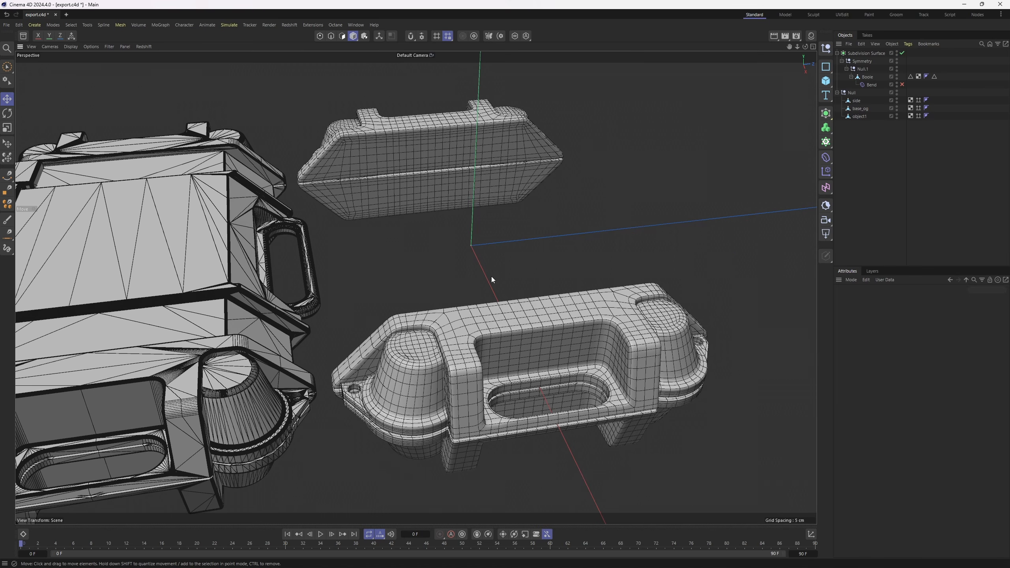
pyautogui.moveTo(491, 276)
pyautogui.keyDown('alt'); pyautogui.mouseDown()
pyautogui.moveTo(415, 292)
pyautogui.moveTo(504, 299)
pyautogui.moveTo(489, 315)
pyautogui.moveTo(465, 266)
pyautogui.moveTo(479, 316)
pyautogui.moveTo(498, 304)
pyautogui.mouseUp(); pyautogui.keyUp('alt')
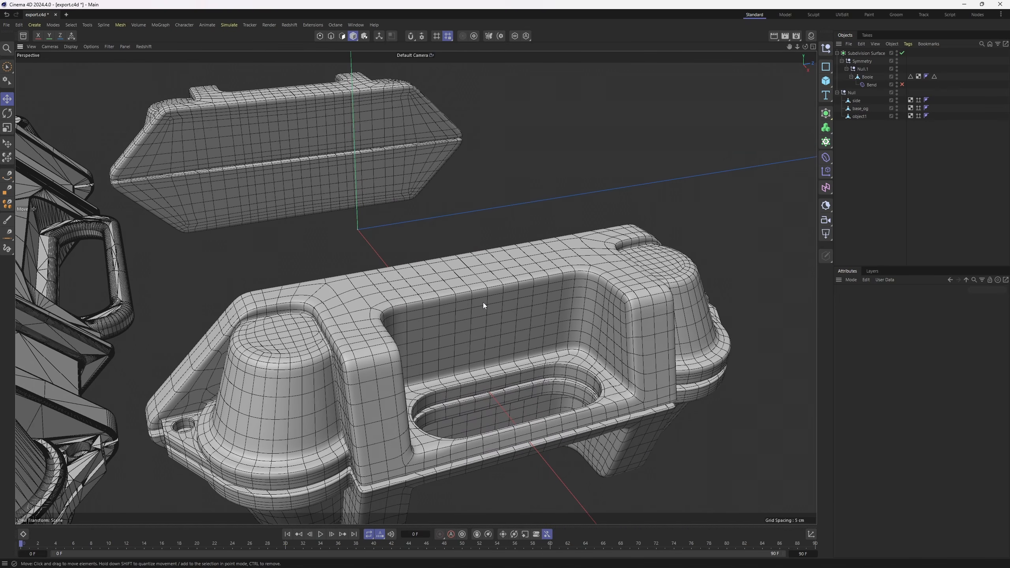
pyautogui.click(483, 303)
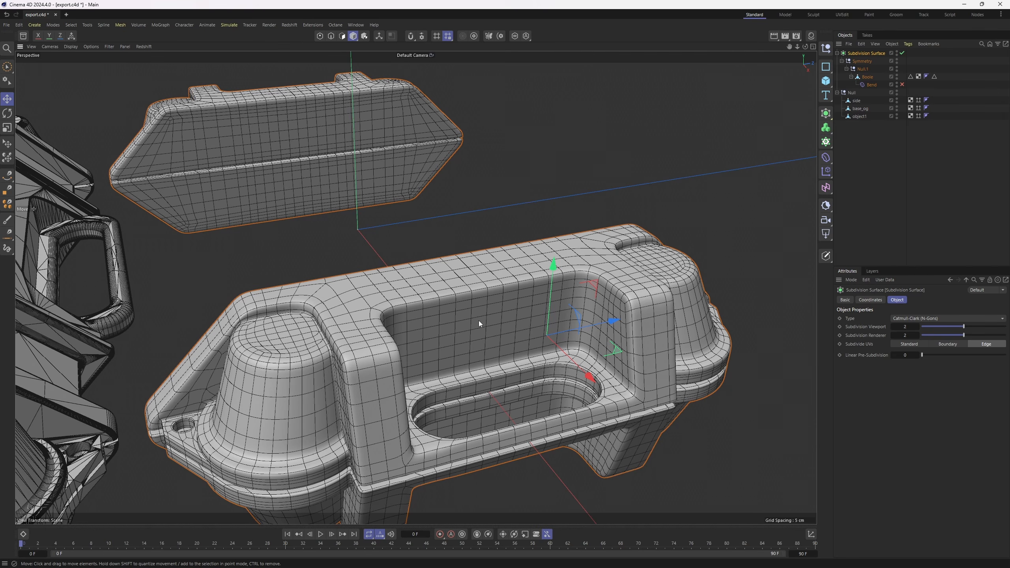
pyautogui.press('w')
pyautogui.keyDown('alt'); pyautogui.moveTo(478, 321); pyautogui.dragTo(414, 336); pyautogui.keyUp('alt')
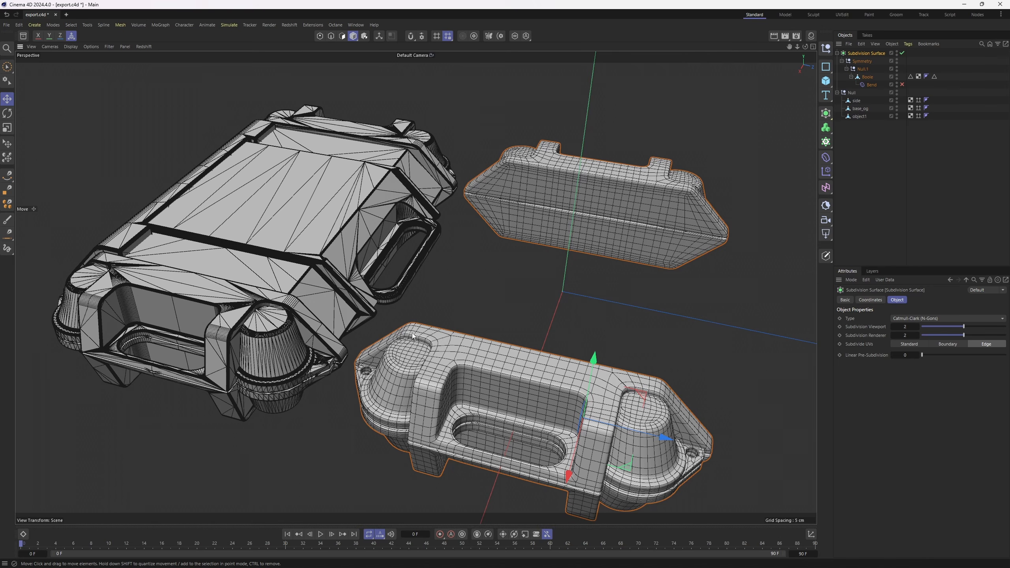
# Hide the wireframe lines and compare the smooth surfaces of both case models.
pyautogui.press('n')
pyautogui.press('a')
pyautogui.moveTo(428, 323)
pyautogui.keyDown('alt'); pyautogui.mouseDown()
pyautogui.moveTo(469, 267)
pyautogui.moveTo(445, 286)
pyautogui.moveTo(456, 287)
pyautogui.mouseUp(); pyautogui.keyUp('alt')
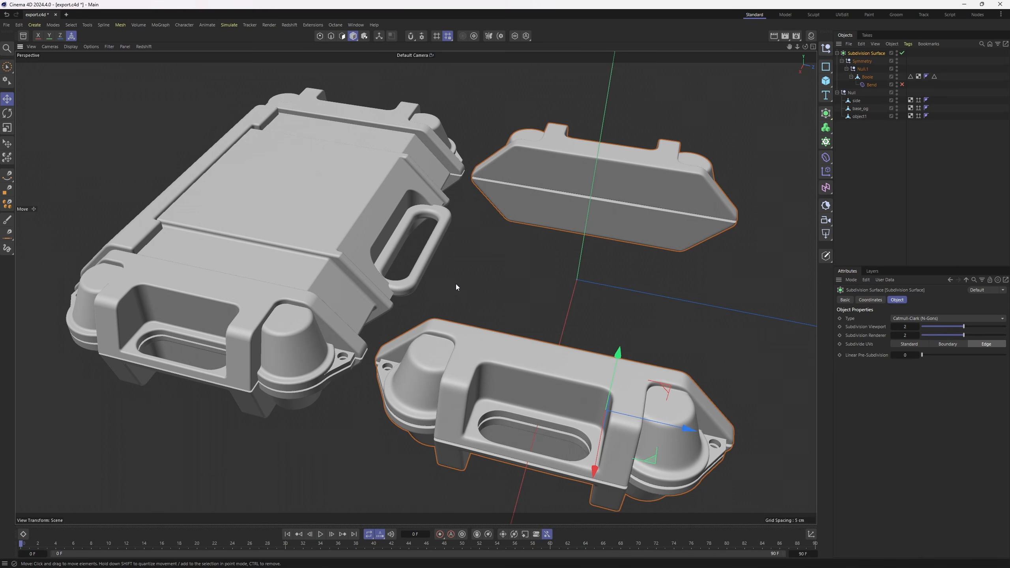
pyautogui.keyDown('alt'); pyautogui.moveTo(456, 285); pyautogui.dragTo(410, 294); pyautogui.keyUp('alt')
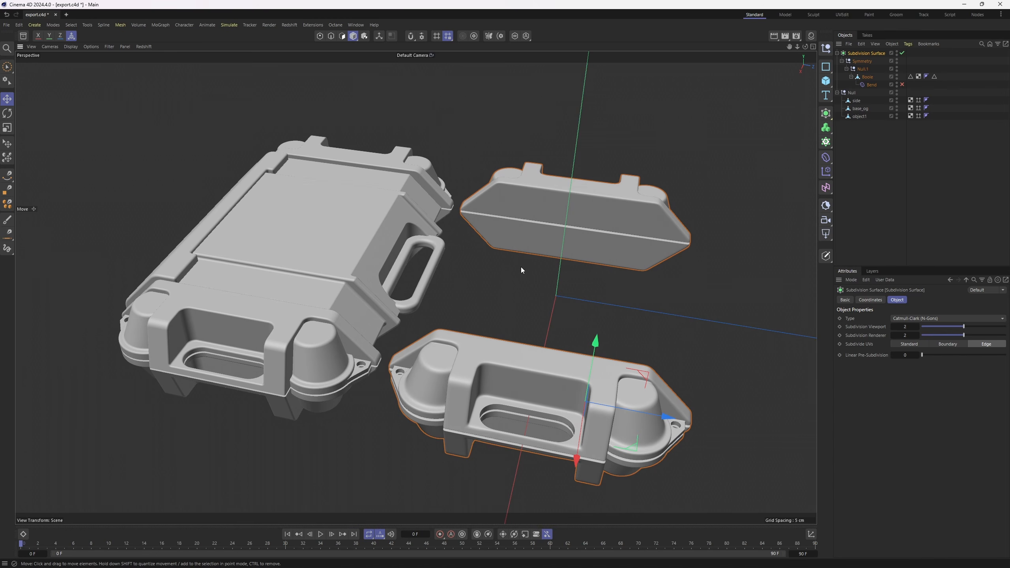
# Show the wireframe lines again and examine the mesh around the subdivision case's handle recess and rounded corners.
pyautogui.press('n')
pyautogui.press('b')
pyautogui.keyDown('alt'); pyautogui.moveTo(498, 378); pyautogui.dragTo(437, 294, button='middle'); pyautogui.keyUp('alt')
pyautogui.keyDown('alt'); pyautogui.moveTo(438, 294); pyautogui.dragTo(483, 295); pyautogui.keyUp('alt')
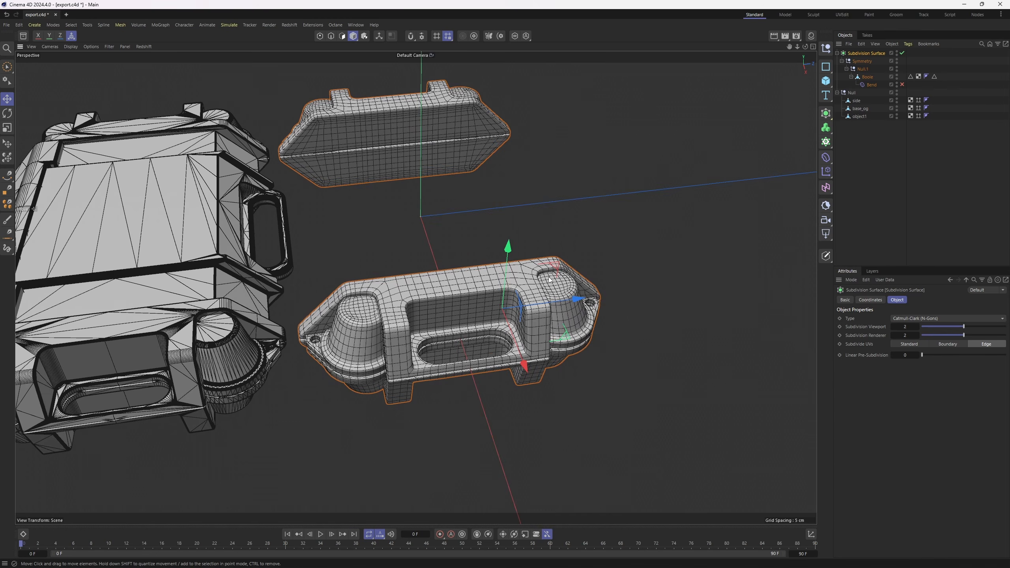
pyautogui.keyDown('alt'); pyautogui.moveTo(567, 291); pyautogui.dragTo(537, 269); pyautogui.keyUp('alt')
pyautogui.keyDown('alt'); pyautogui.moveTo(517, 286); pyautogui.dragTo(537, 294, button='right'); pyautogui.keyUp('alt')
pyautogui.keyDown('alt'); pyautogui.moveTo(517, 298); pyautogui.dragTo(505, 329); pyautogui.keyUp('alt')
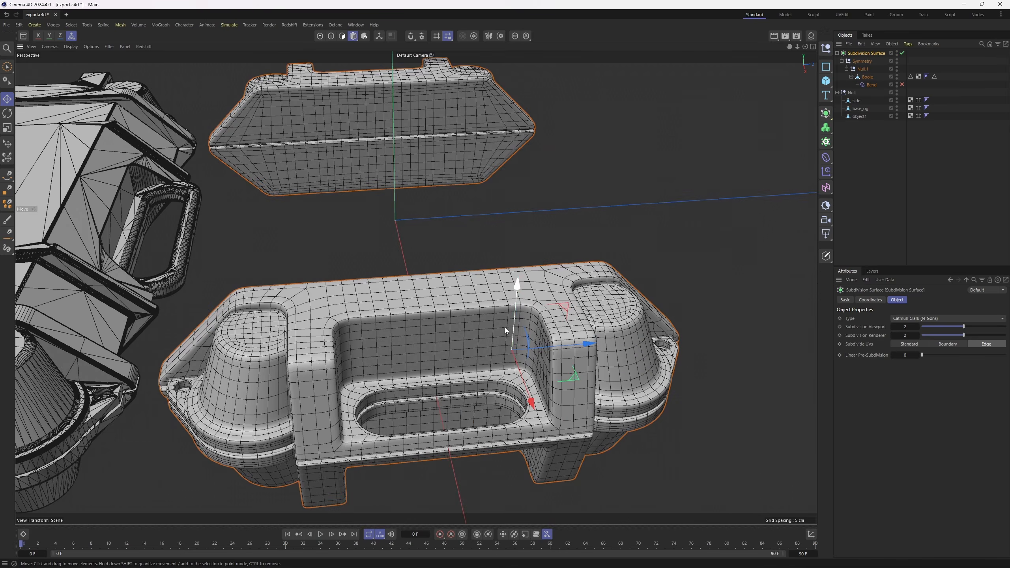
pyautogui.keyDown('alt'); pyautogui.moveTo(506, 328); pyautogui.dragTo(446, 330, button='right'); pyautogui.keyUp('alt')
pyautogui.moveTo(435, 340); pyautogui.dragTo(415, 287)
pyautogui.hotkey('ctrl', 'z')
pyautogui.keyDown('alt'); pyautogui.moveTo(478, 285); pyautogui.dragTo(446, 276, button='right'); pyautogui.keyUp('alt')
pyautogui.keyDown('alt'); pyautogui.moveTo(446, 275); pyautogui.dragTo(417, 302, button='middle'); pyautogui.keyUp('alt')
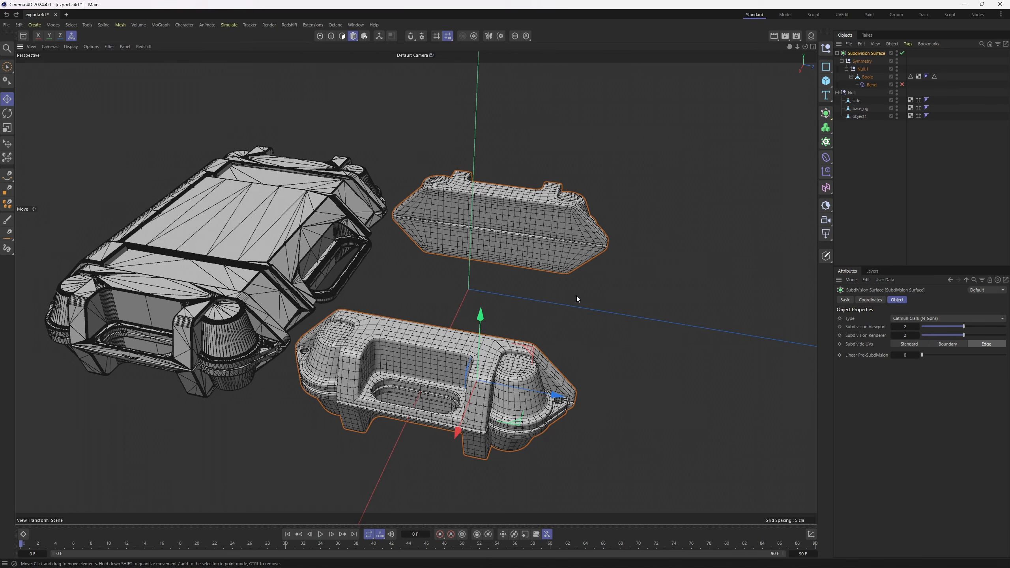
# Toggle between plain shading and shading with lines to compare the surface quality of both meshes.
pyautogui.press('n')
pyautogui.press('a')
pyautogui.press('n')
pyautogui.press('b')
pyautogui.moveTo(556, 300)
pyautogui.keyDown('alt'); pyautogui.mouseDown()
pyautogui.moveTo(595, 284)
pyautogui.moveTo(633, 438)
pyautogui.mouseUp(); pyautogui.keyUp('alt')
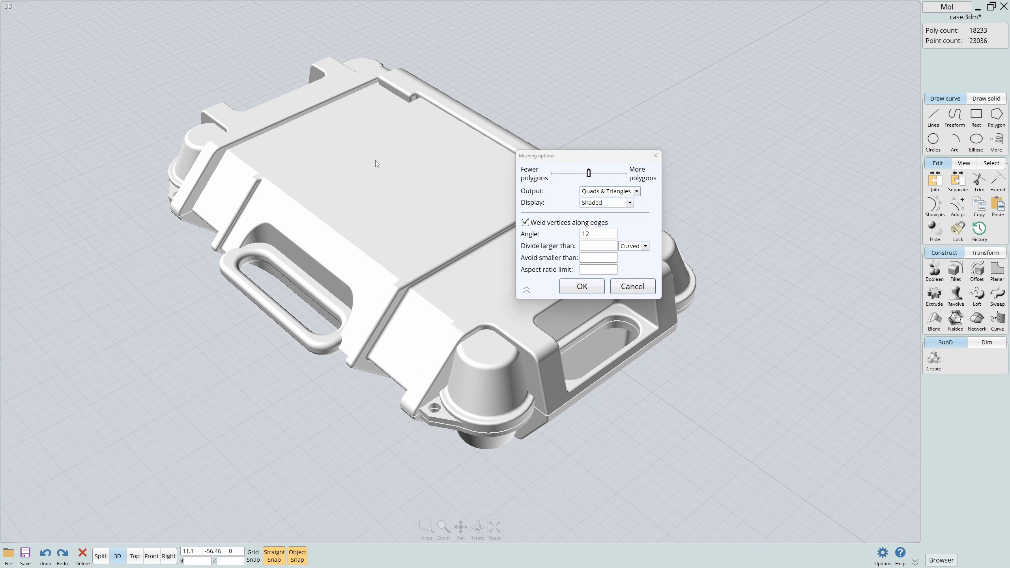
# In MoI's meshing options for case.3dm, set the mesh display to Shaded + edges.
pyautogui.moveTo(376, 160); pyautogui.dragTo(397, 170, button='right')
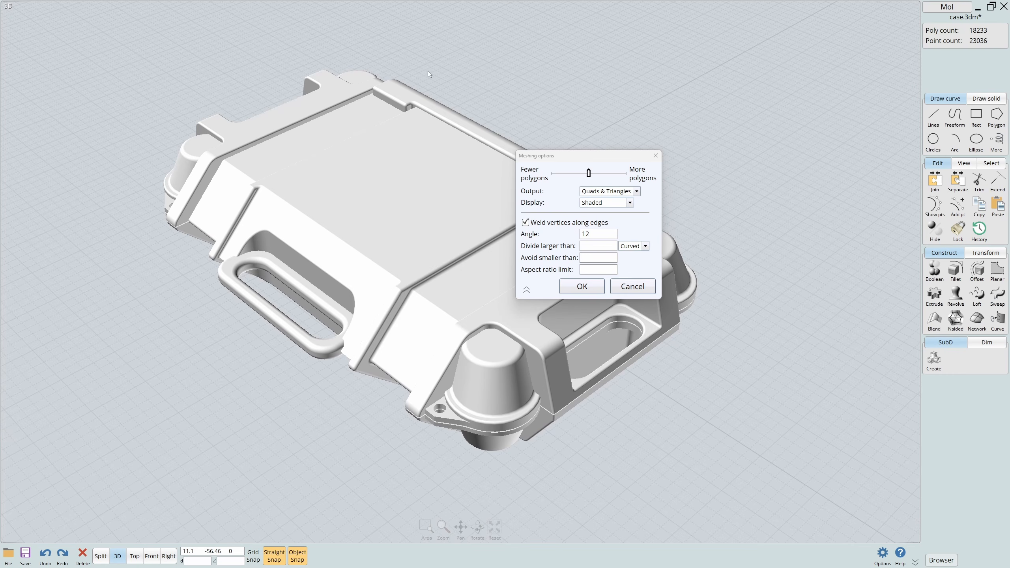
pyautogui.click(630, 203)
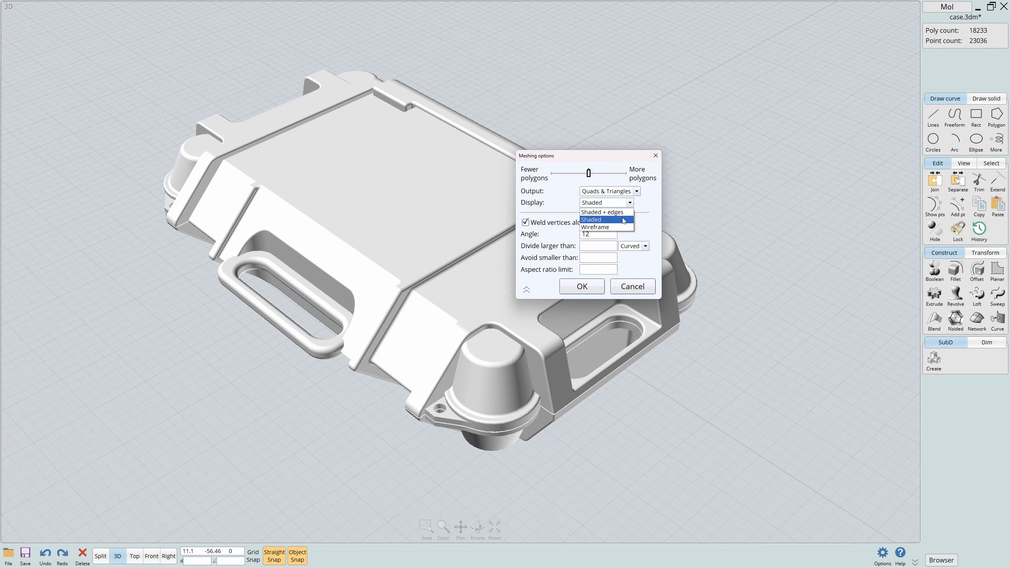
pyautogui.click(619, 216)
pyautogui.scroll(10, 411, 239)
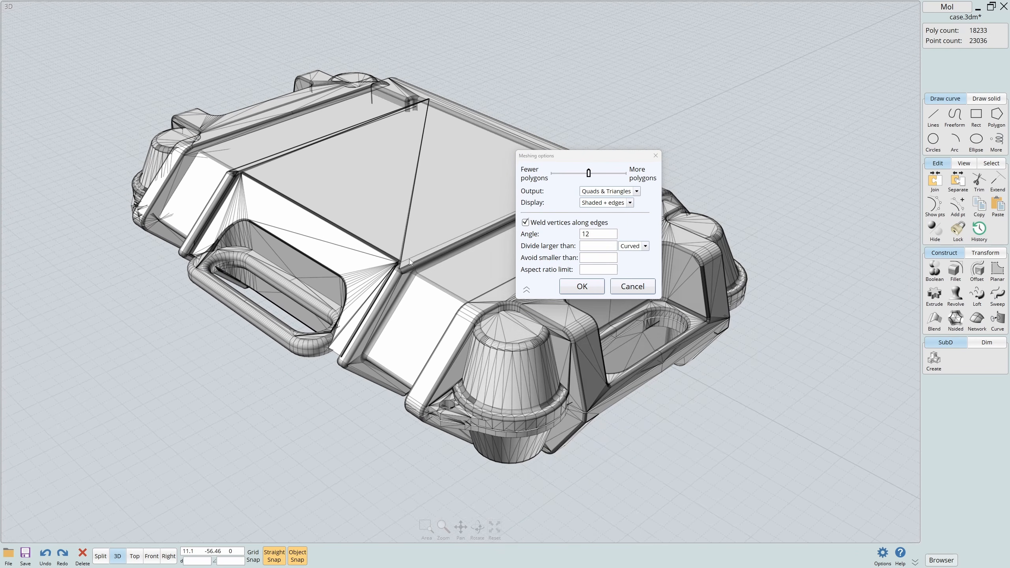
pyautogui.scroll(-10, 411, 257)
pyautogui.scroll(2, 398, 255)
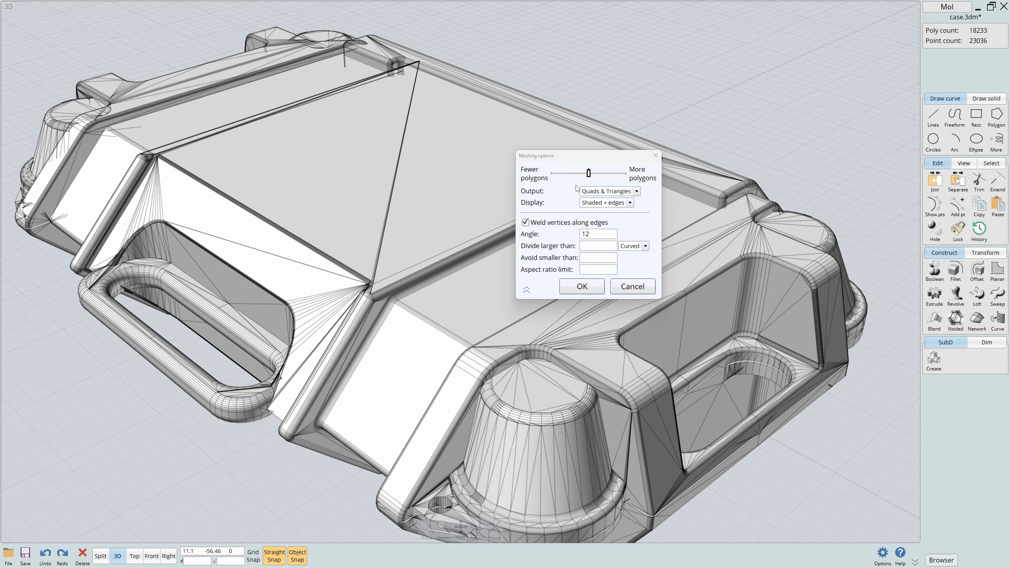
# Reduce the mesh density to an angle of 35 and examine the polygons around the handle, grooves and corner bumper.
pyautogui.moveTo(588, 173); pyautogui.dragTo(555, 174)
pyautogui.scroll(5, 373, 238)
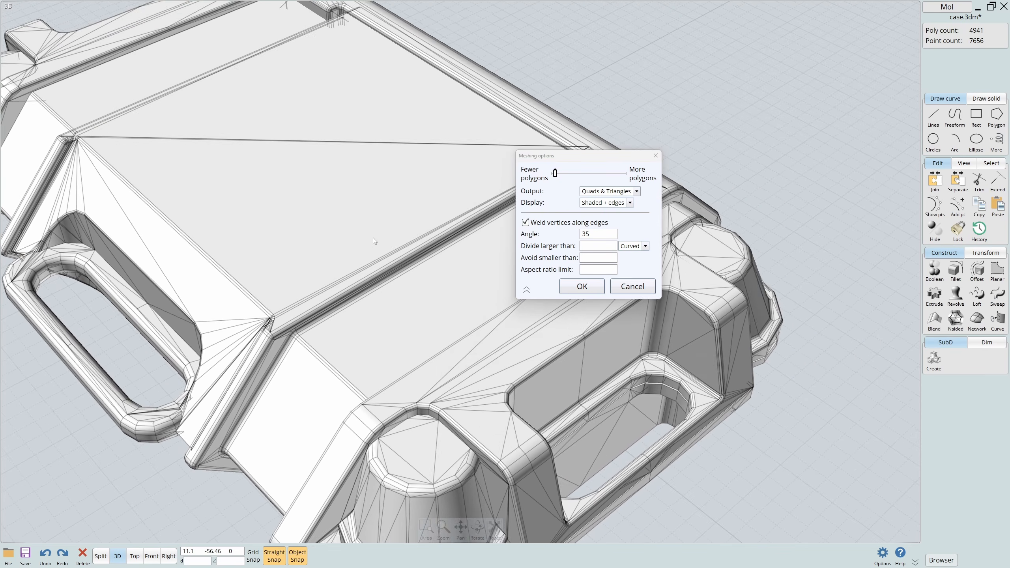
pyautogui.scroll(10, 370, 245)
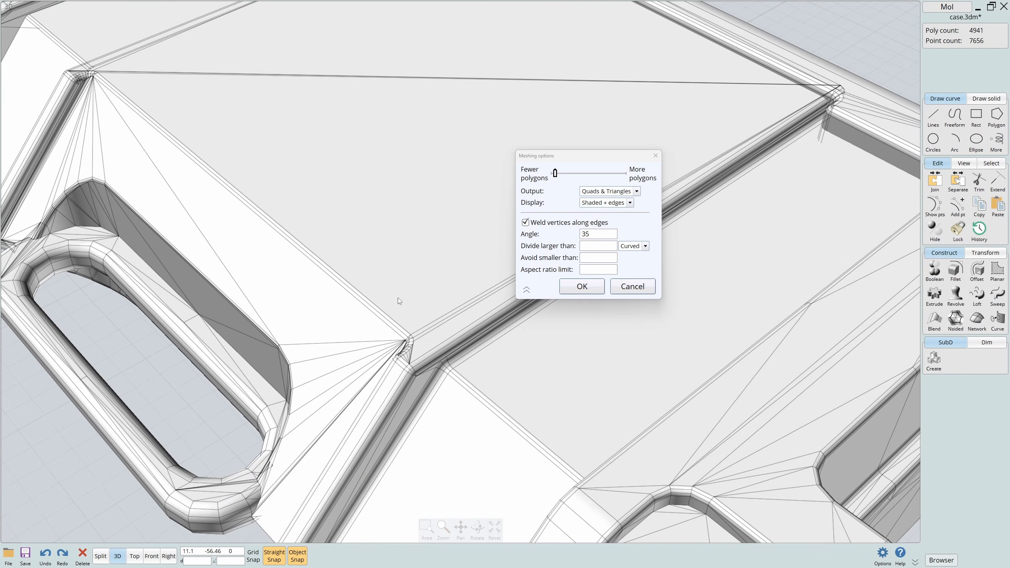
pyautogui.scroll(-10, 364, 258)
pyautogui.scroll(6, 355, 242)
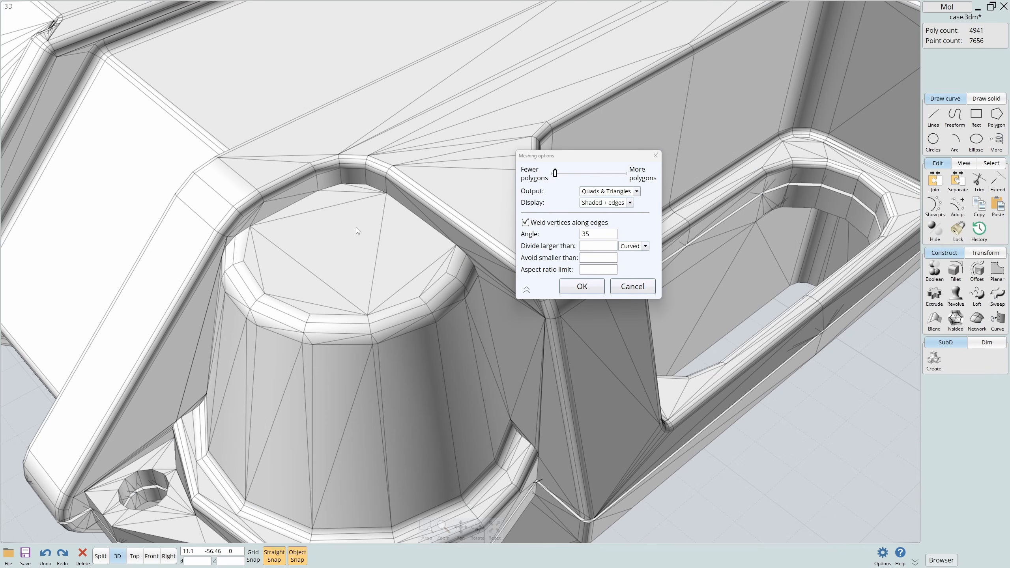
pyautogui.scroll(8, 362, 178)
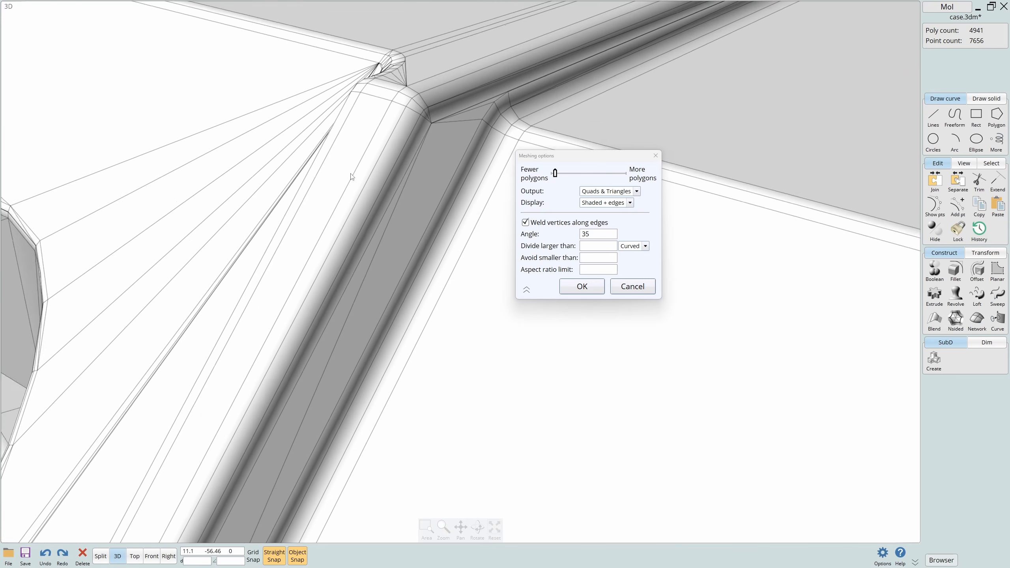
pyautogui.moveTo(333, 174); pyautogui.dragTo(332, 191, button='middle')
pyautogui.scroll(-10, 358, 175)
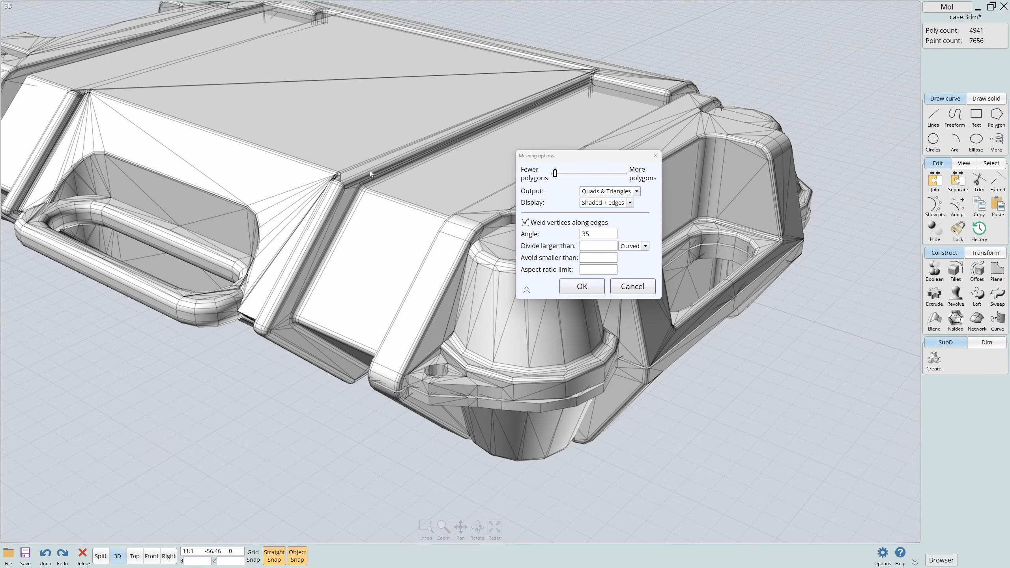
# Check the available output types, keep Quads & Triangles, and increase the mesh density to an angle of 8.05.
pyautogui.moveTo(369, 171); pyautogui.dragTo(392, 247, button='right')
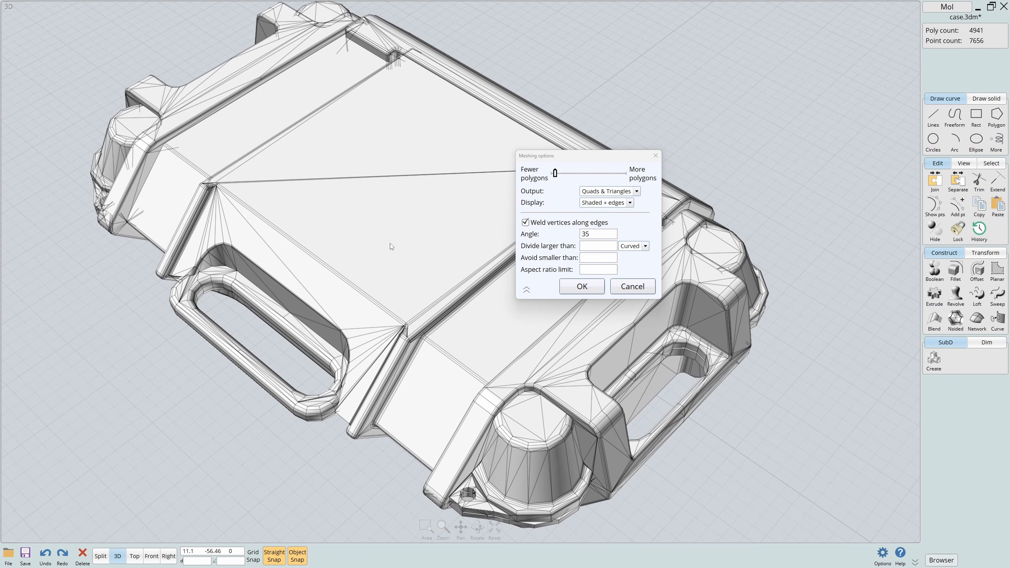
pyautogui.click(629, 203)
pyautogui.click(636, 191)
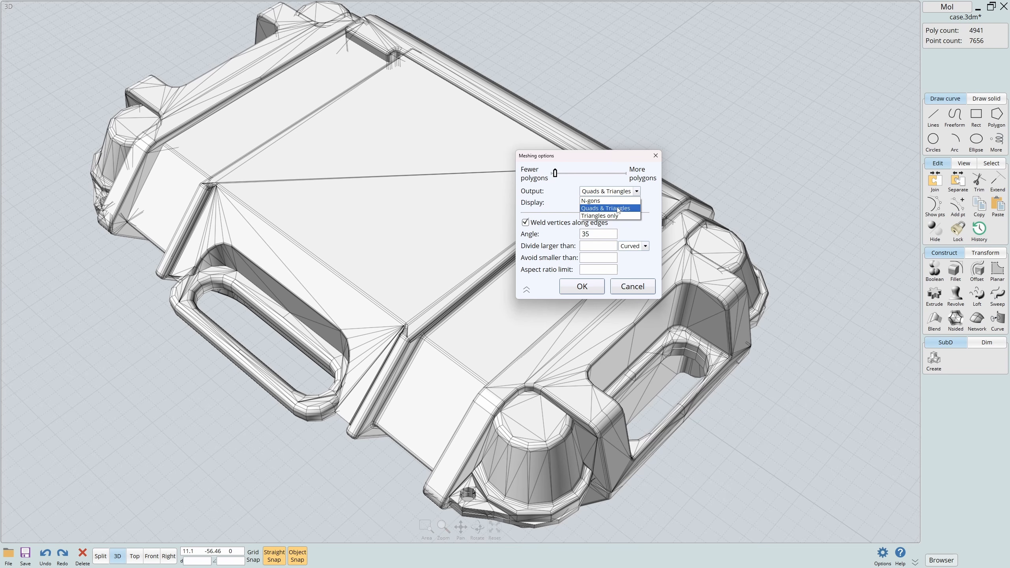
pyautogui.click(607, 167)
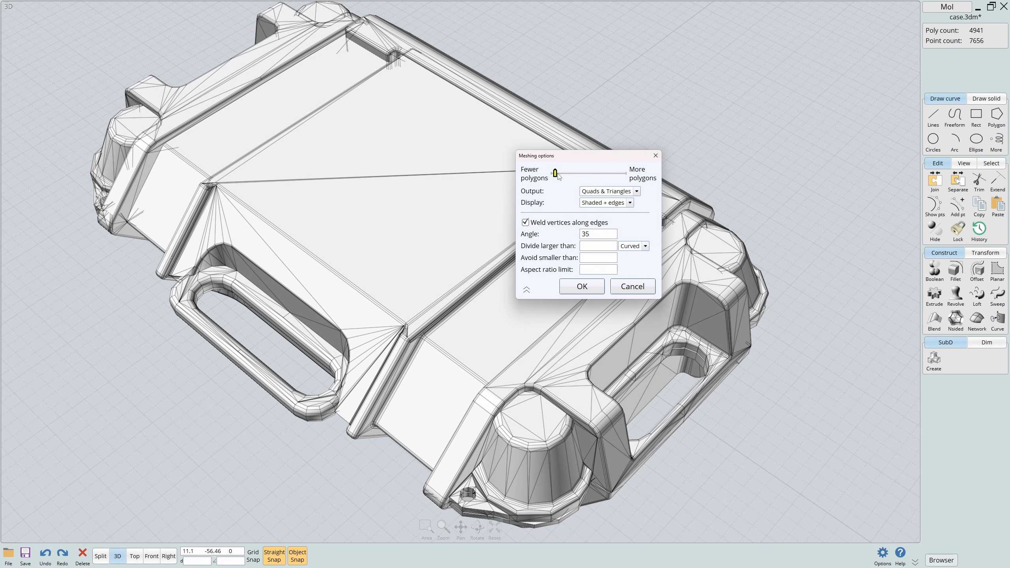
pyautogui.moveTo(555, 175); pyautogui.dragTo(603, 174)
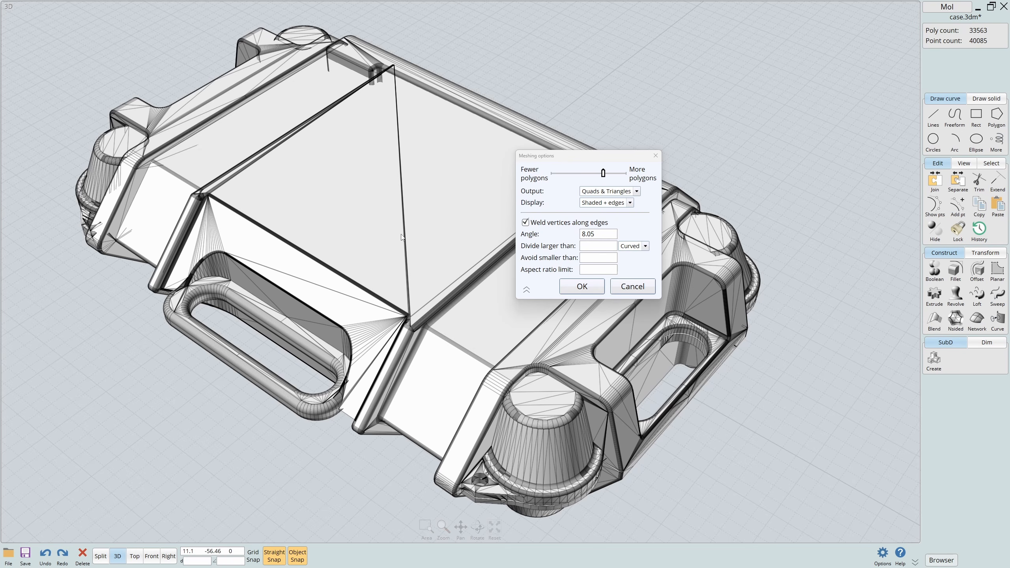
pyautogui.moveTo(402, 237); pyautogui.dragTo(398, 247, button='right')
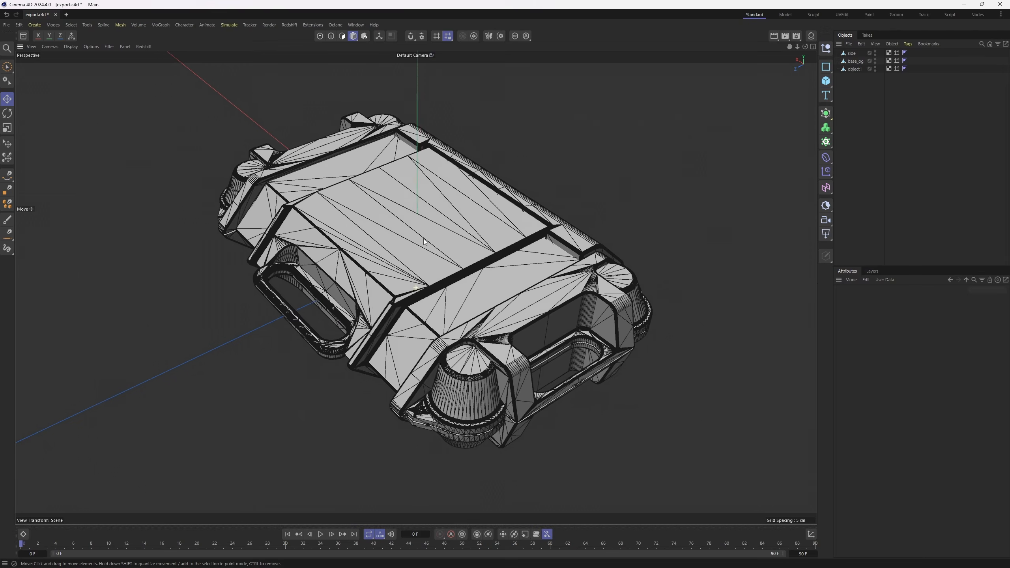
# Switch to Cinema 4D and display the triangulated case in export.c4d with plain shading without wireframe lines.
pyautogui.keyDown('alt'); pyautogui.moveTo(423, 239); pyautogui.dragTo(417, 243); pyautogui.keyUp('alt')
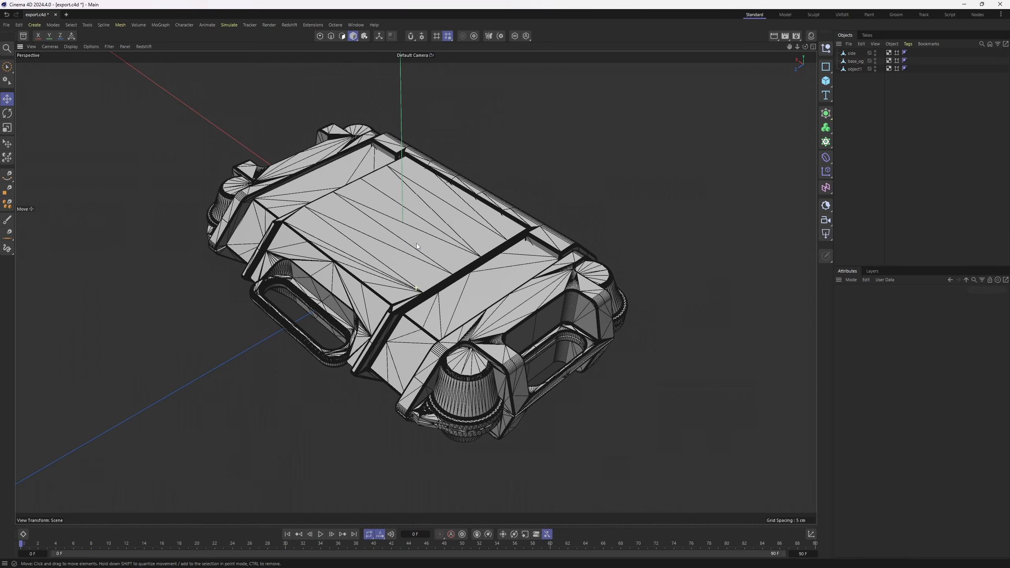
pyautogui.hotkey('ctrl', 'a')
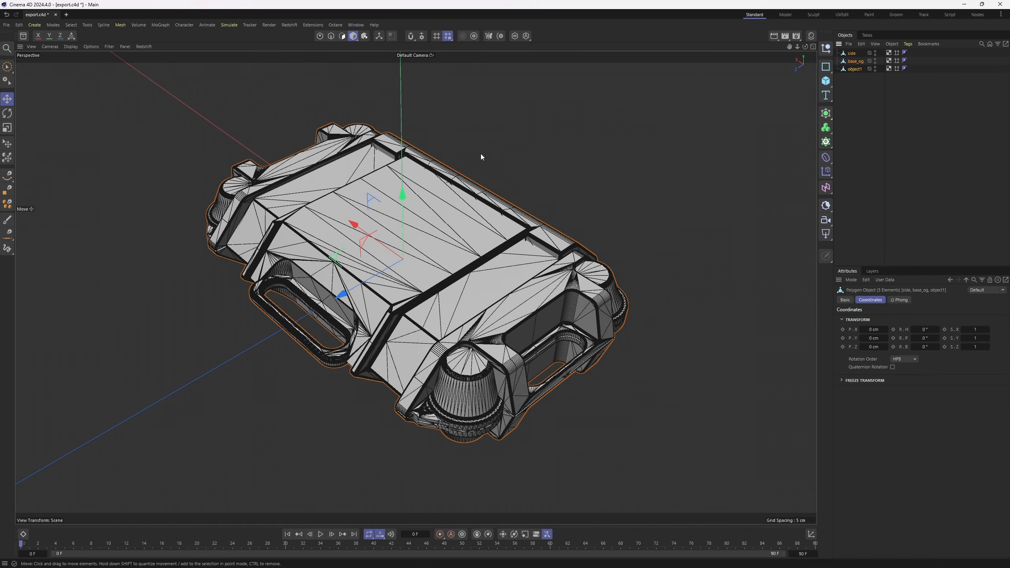
pyautogui.click(874, 122)
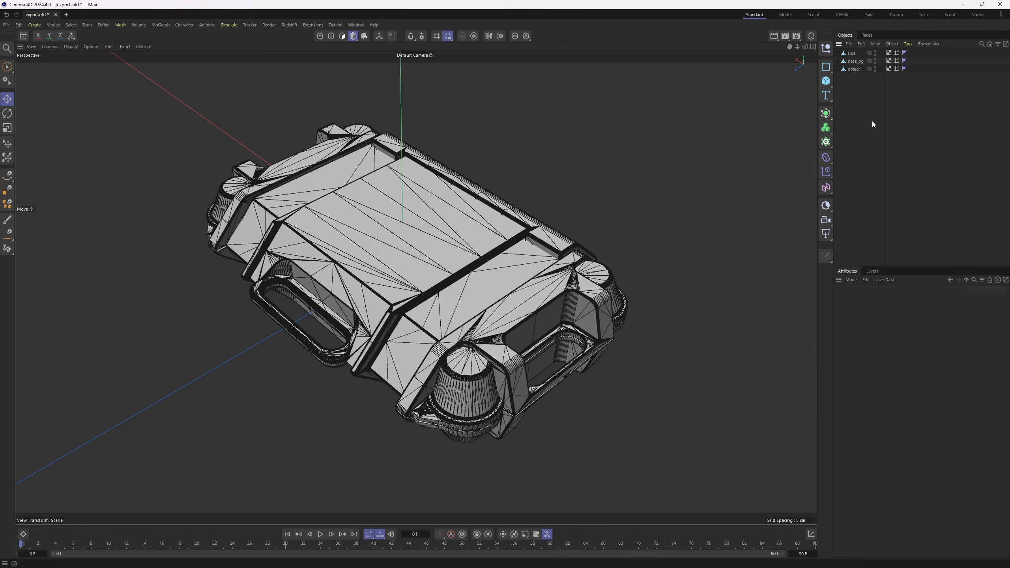
pyautogui.press('n')
pyautogui.press('a')
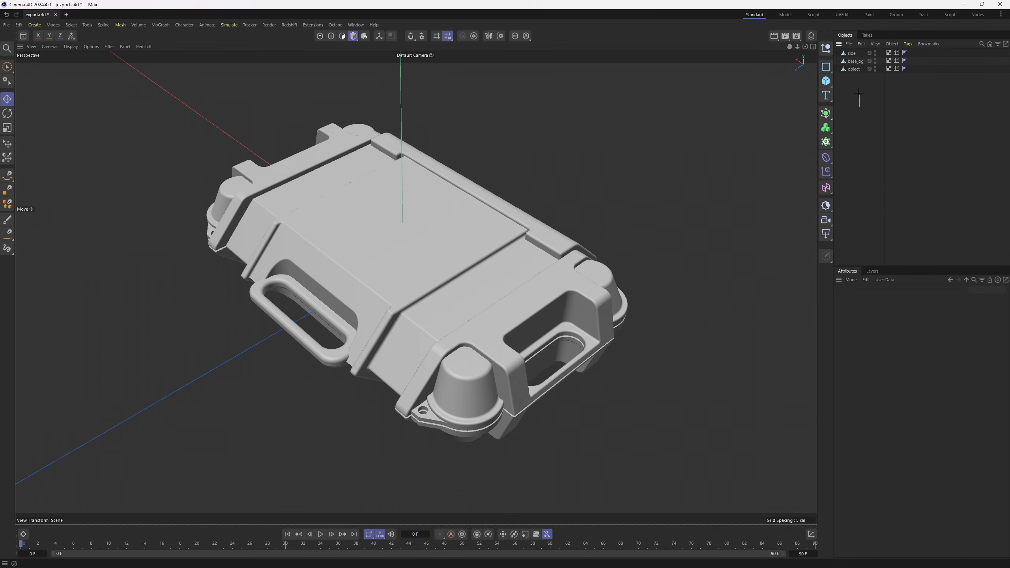
# Group the side, base_og and object1 meshes under a null, expand it, and ungroup them again.
pyautogui.moveTo(858, 93); pyautogui.dragTo(844, 45)
pyautogui.hotkey('alt', 'g')
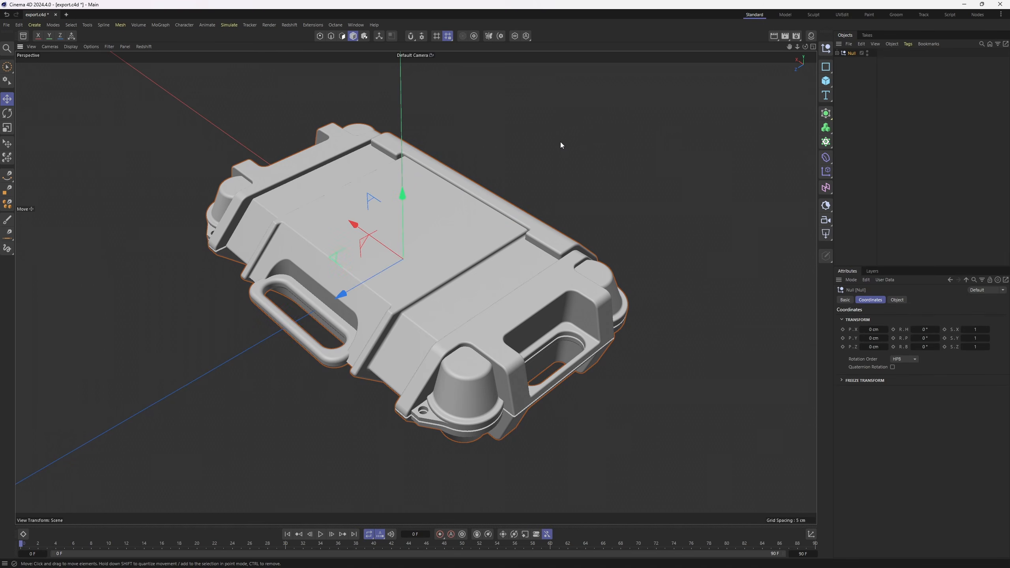
pyautogui.click(869, 88)
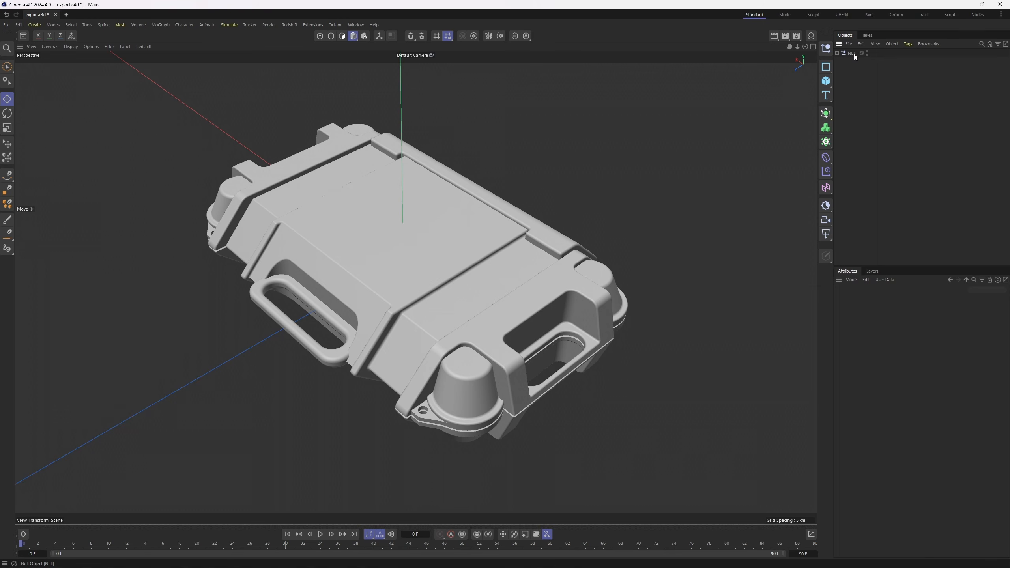
pyautogui.click(837, 53)
pyautogui.moveTo(861, 100); pyautogui.dragTo(847, 57)
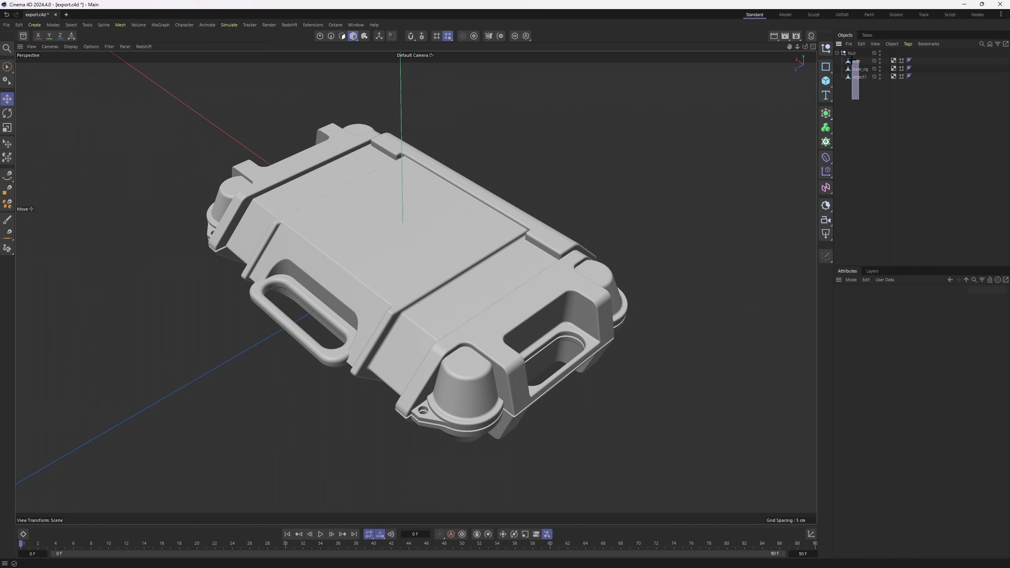
pyautogui.hotkey('shift', 'g')
pyautogui.click(871, 118)
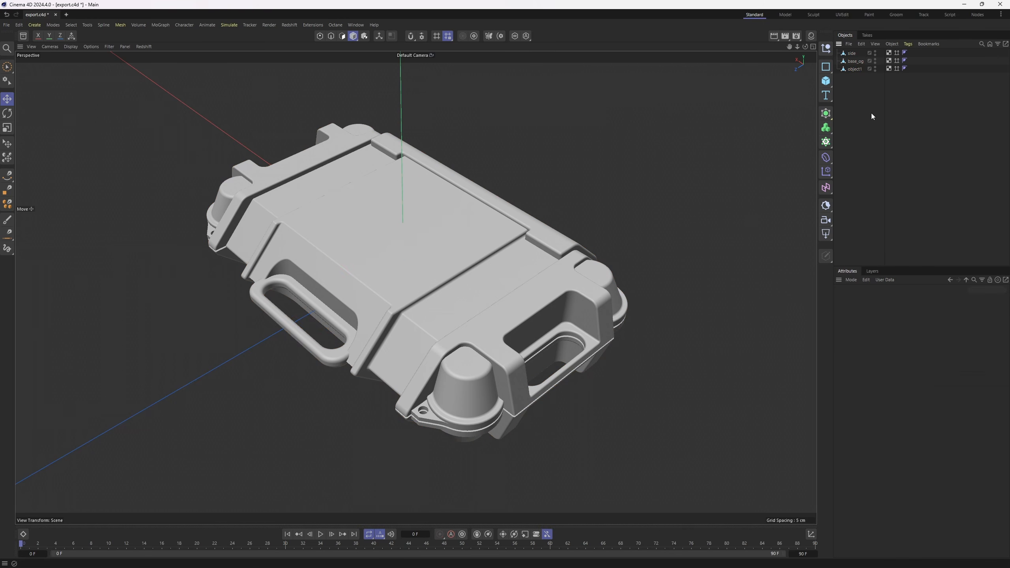
# Create a null and place the side, base_og and object1 meshes under it as children.
pyautogui.click(826, 48)
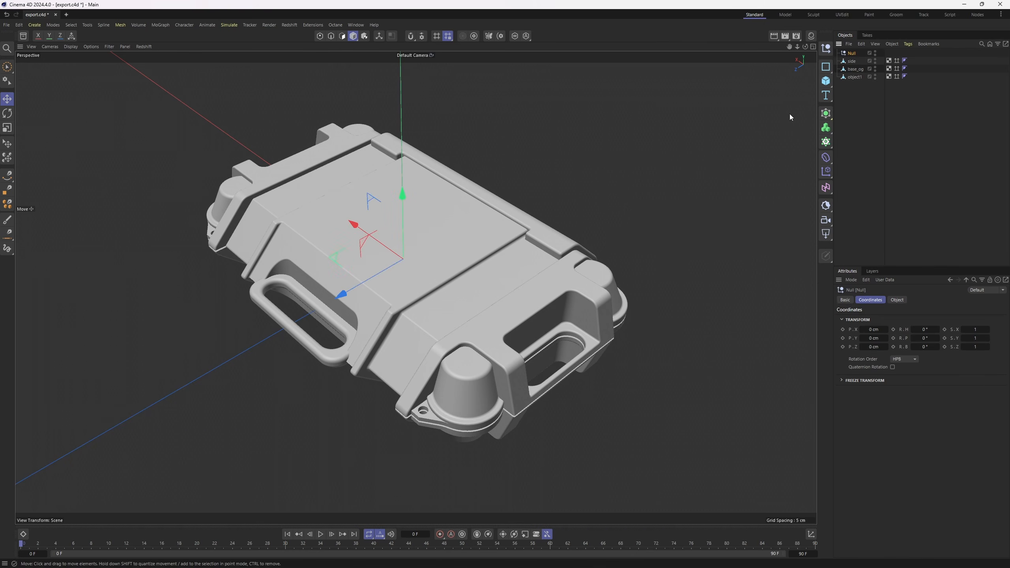
pyautogui.keyDown('alt'); pyautogui.moveTo(495, 207); pyautogui.dragTo(438, 61); pyautogui.keyUp('alt')
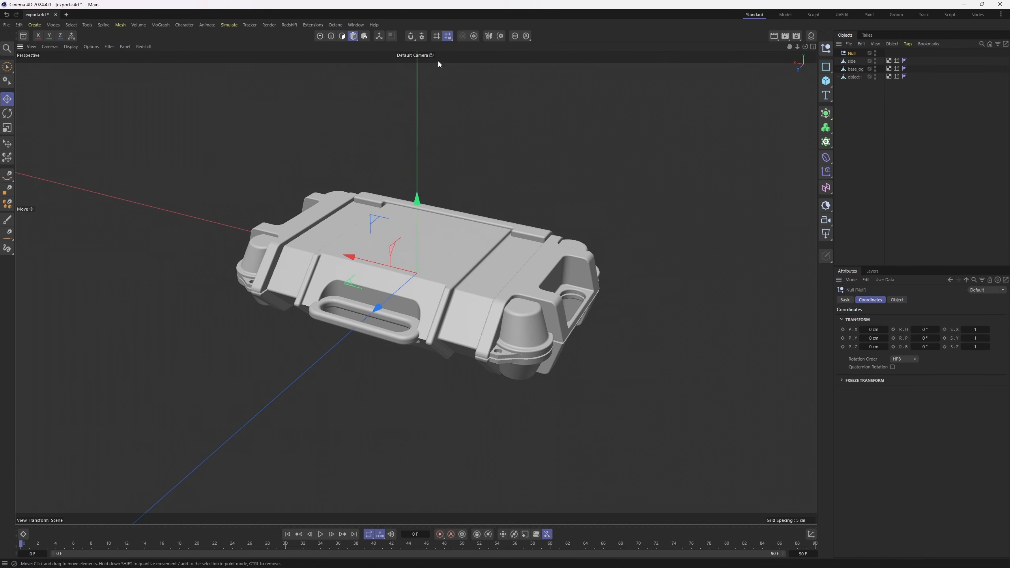
pyautogui.moveTo(846, 121); pyautogui.dragTo(852, 53)
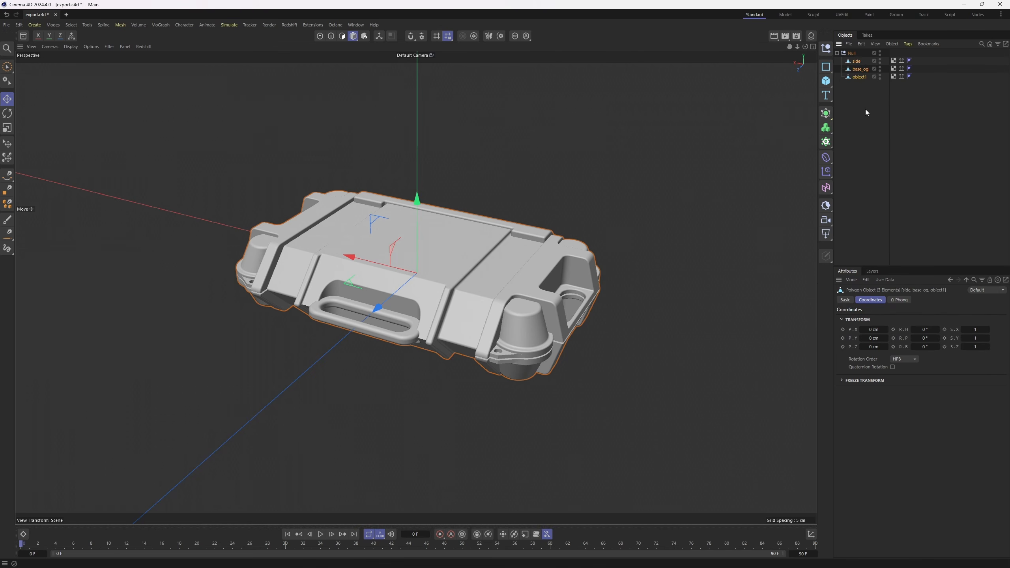
pyautogui.click(866, 112)
# Set the null's scale to 10 on the X, Y and Z axes to enlarge the whole case.
pyautogui.click(852, 53)
pyautogui.click(976, 330)
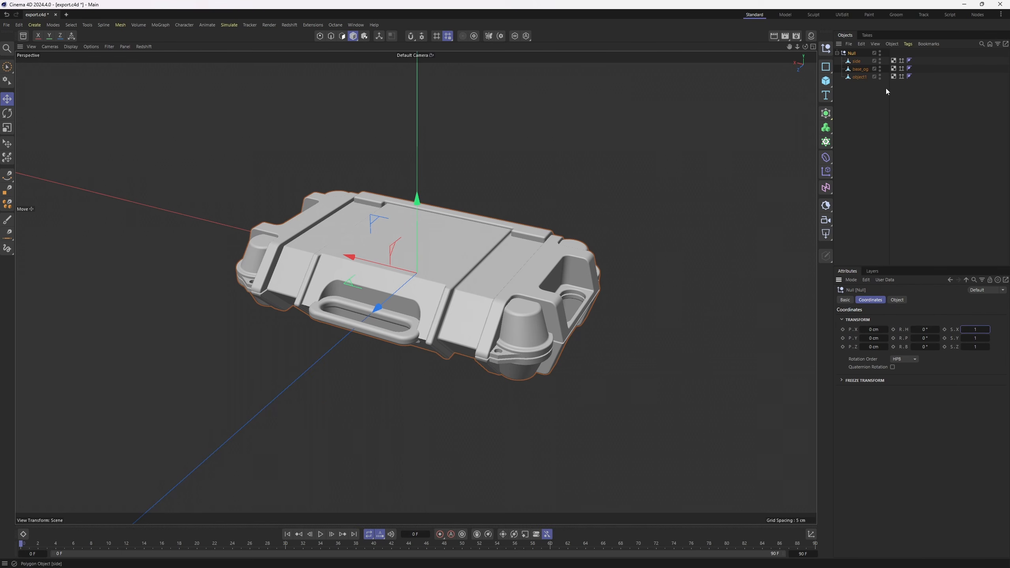
pyautogui.press('Tab')
pyautogui.write('10')
pyautogui.press('Tab')
pyautogui.write('10')
pyautogui.press('Return')
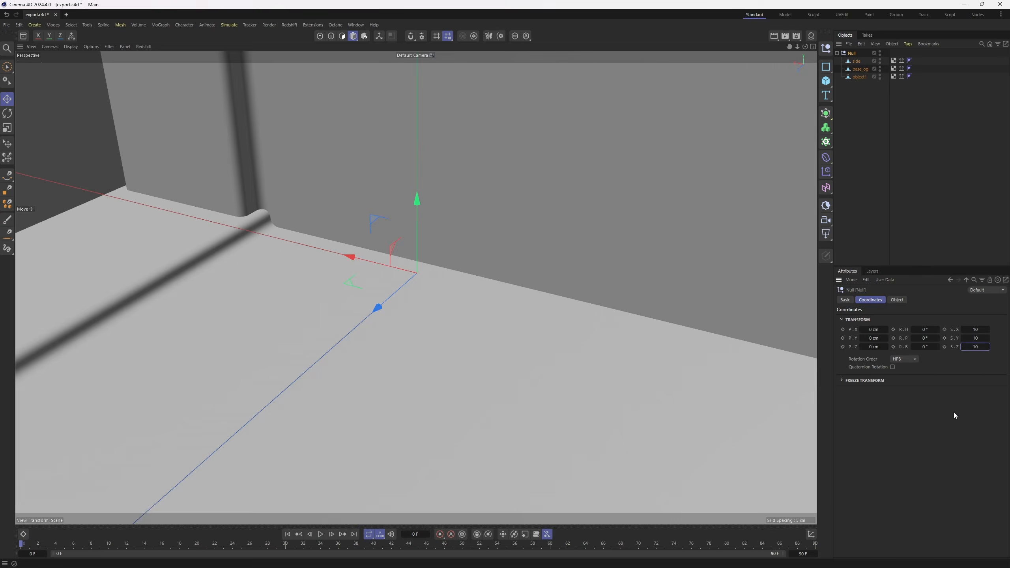
pyautogui.scroll(-10, 540, 259)
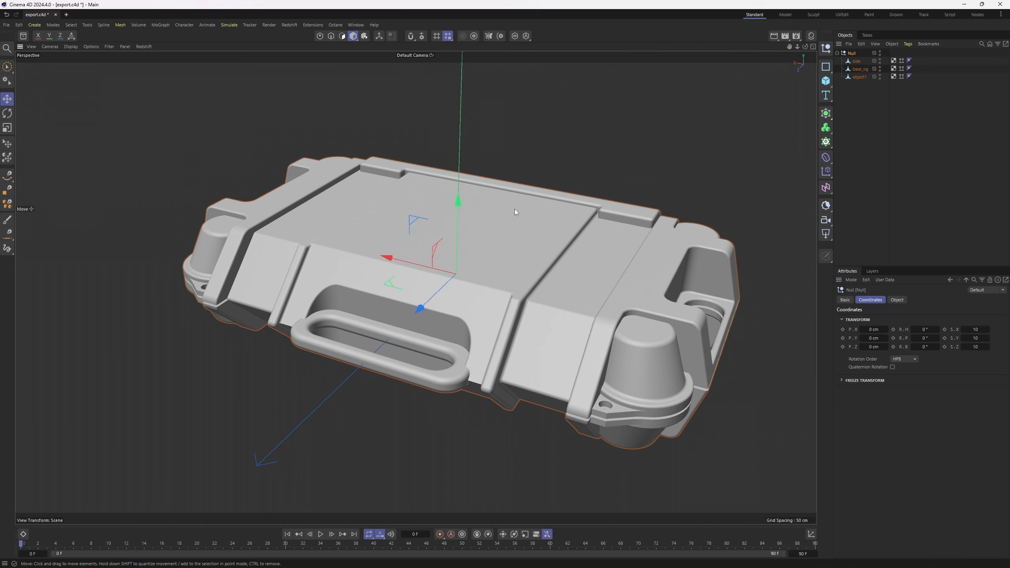
pyautogui.keyDown('alt'); pyautogui.moveTo(514, 209); pyautogui.dragTo(600, 193); pyautogui.keyUp('alt')
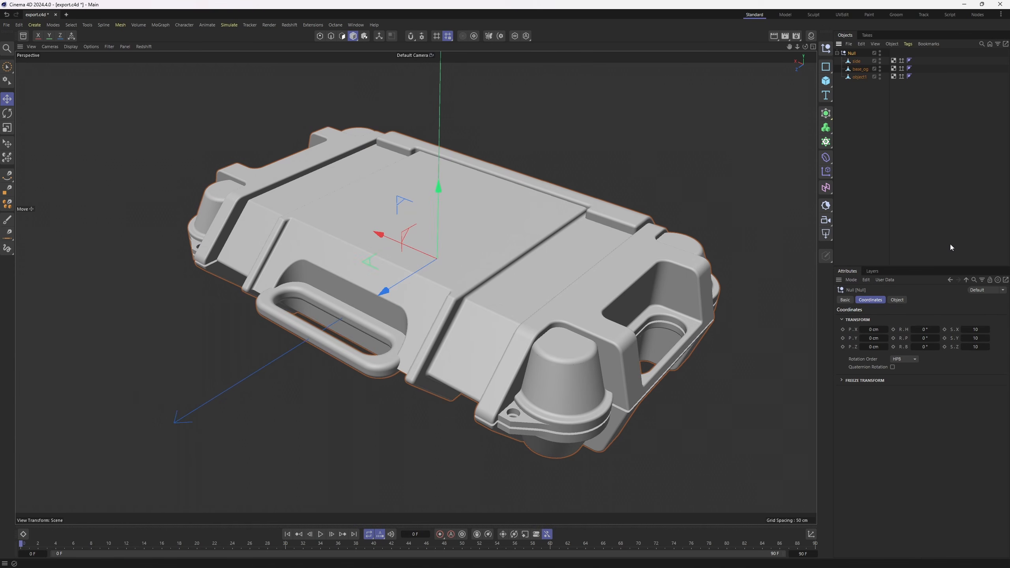
# Set the null's scale back to 1 on the X, Y and Z axes.
pyautogui.doubleClick(979, 331)
pyautogui.write('1')
pyautogui.press('Tab')
pyautogui.write('1')
pyautogui.press('Tab')
pyautogui.write('1')
pyautogui.press('Return')
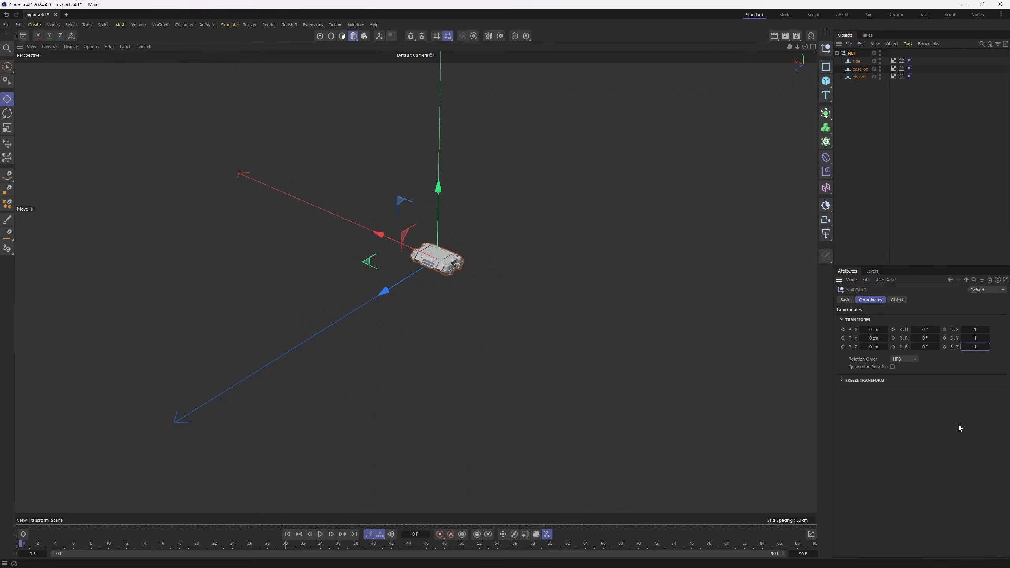
pyautogui.scroll(10, 489, 270)
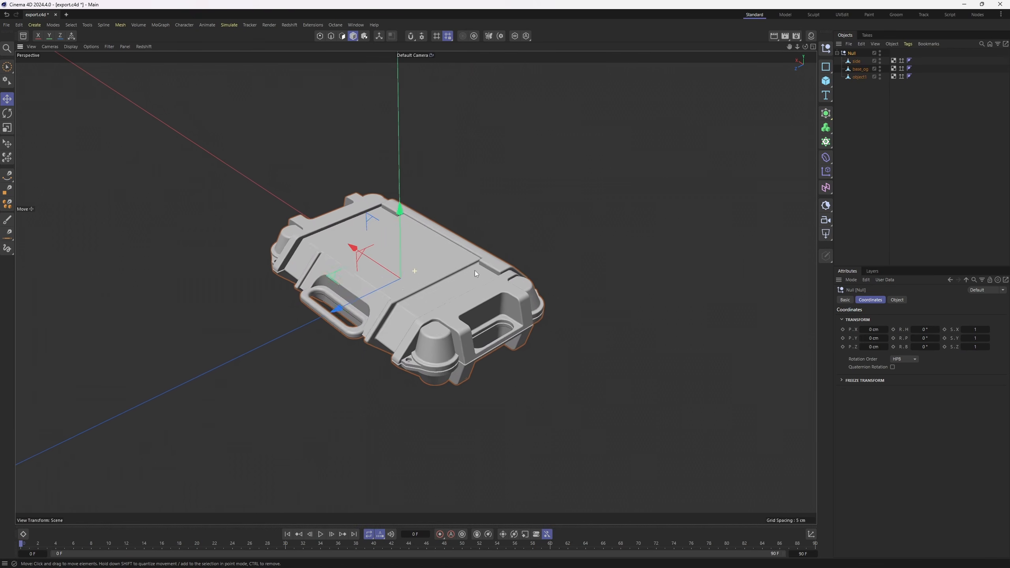
pyautogui.scroll(4, 442, 258)
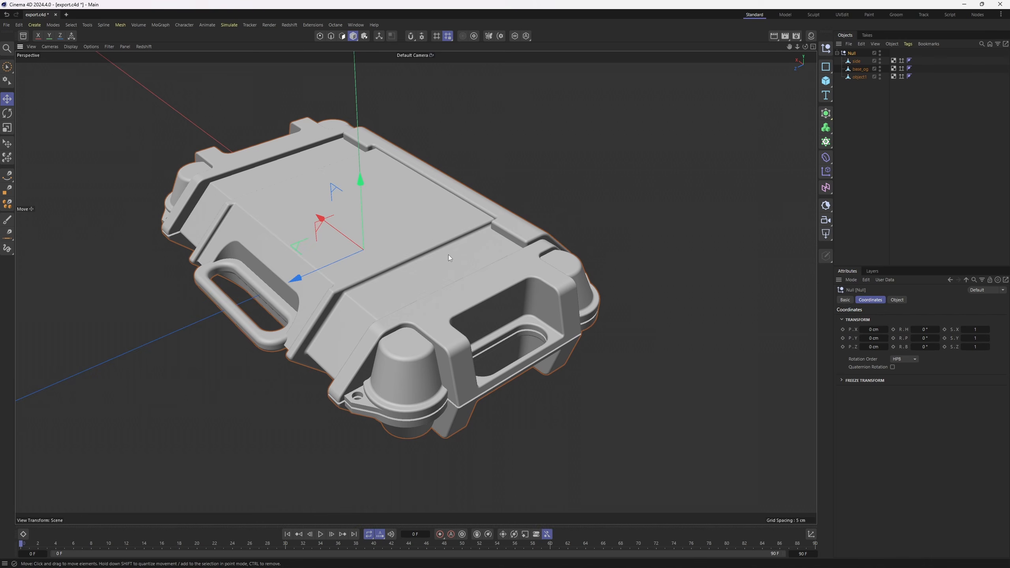
# Add a Remesh generator to the scene and display the case shaded with wireframe lines.
pyautogui.click(828, 116)
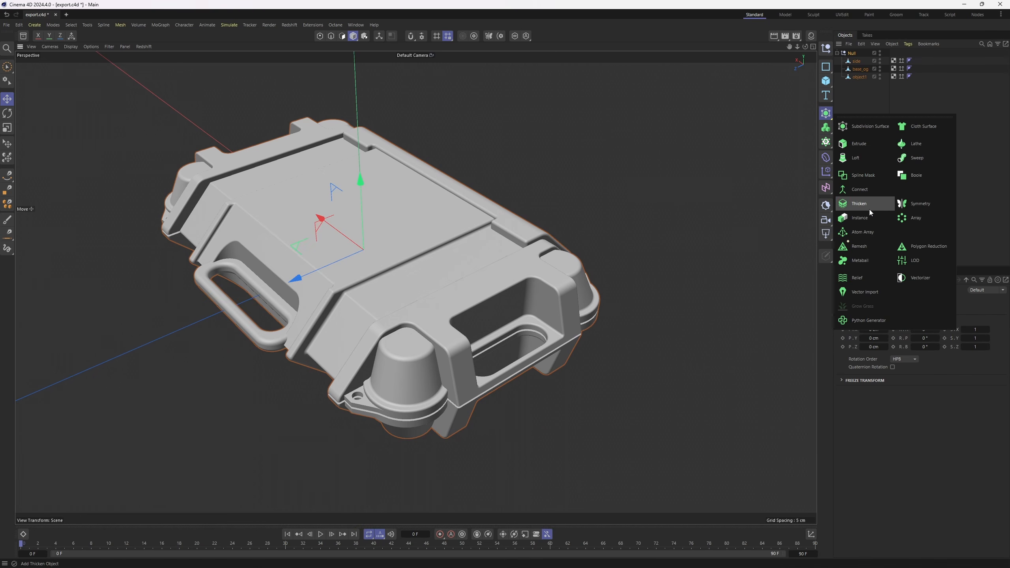
pyautogui.click(873, 246)
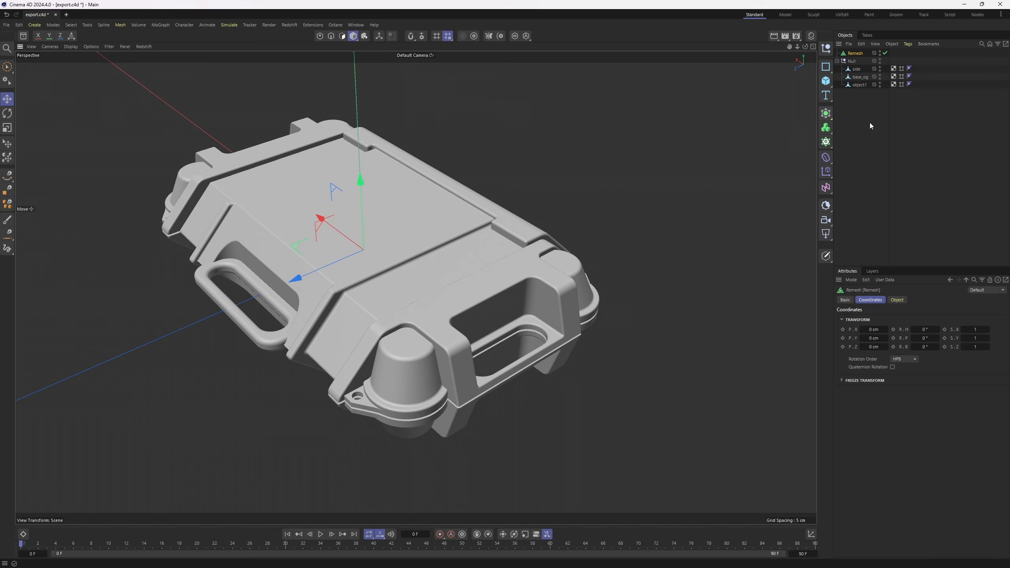
pyautogui.click(860, 55)
pyautogui.press('n')
pyautogui.press('b')
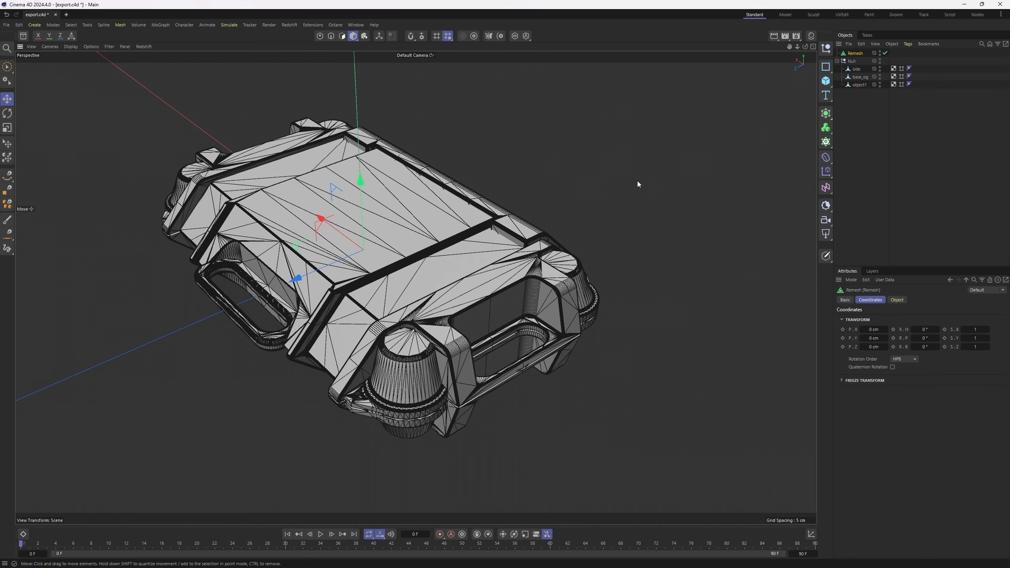
# Examine the triangulated mesh around the corner bumpers and end handle, and check which parts object1 and side cover.
pyautogui.keyDown('alt'); pyautogui.moveTo(547, 279); pyautogui.dragTo(571, 236, button='middle'); pyautogui.keyUp('alt')
pyautogui.keyDown('alt'); pyautogui.moveTo(571, 236); pyautogui.dragTo(584, 236, button='right'); pyautogui.keyUp('alt')
pyautogui.keyDown('alt'); pyautogui.moveTo(585, 236); pyautogui.dragTo(592, 244); pyautogui.keyUp('alt')
pyautogui.keyDown('alt'); pyautogui.moveTo(591, 244); pyautogui.dragTo(605, 242, button='right'); pyautogui.keyUp('alt')
pyautogui.keyDown('alt'); pyautogui.moveTo(605, 242); pyautogui.dragTo(551, 259); pyautogui.keyUp('alt')
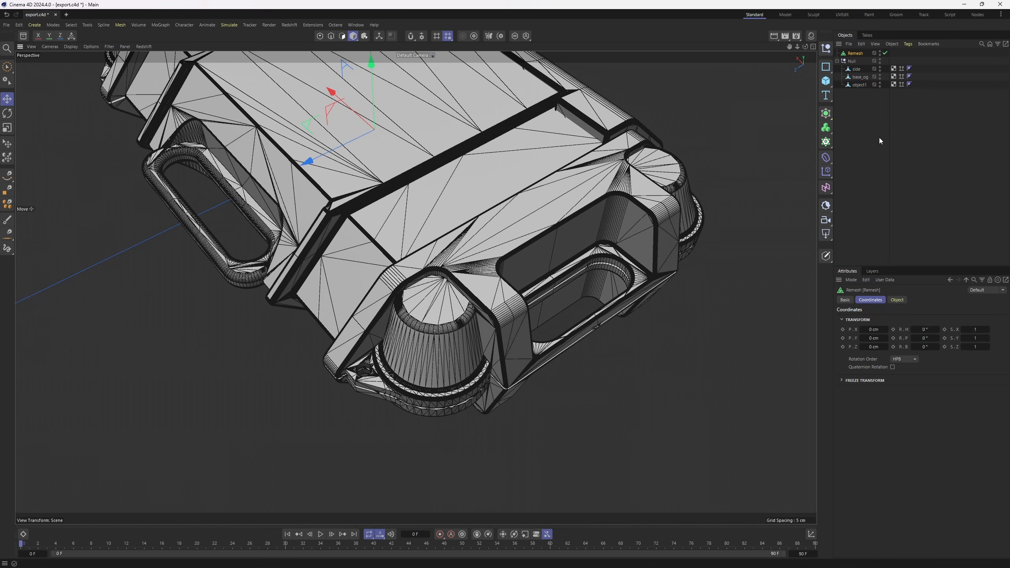
pyautogui.click(860, 95)
pyautogui.click(862, 84)
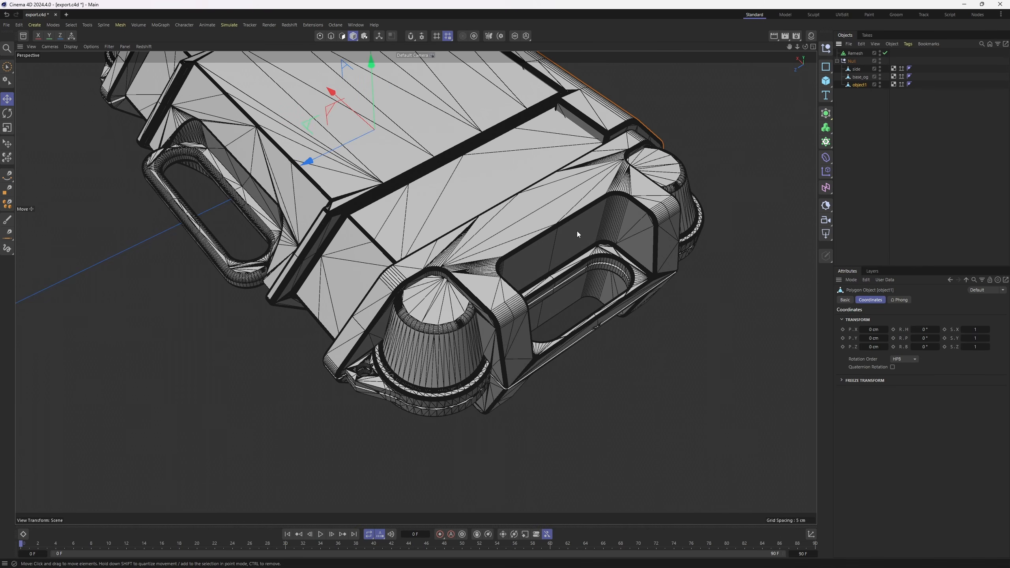
pyautogui.click(857, 68)
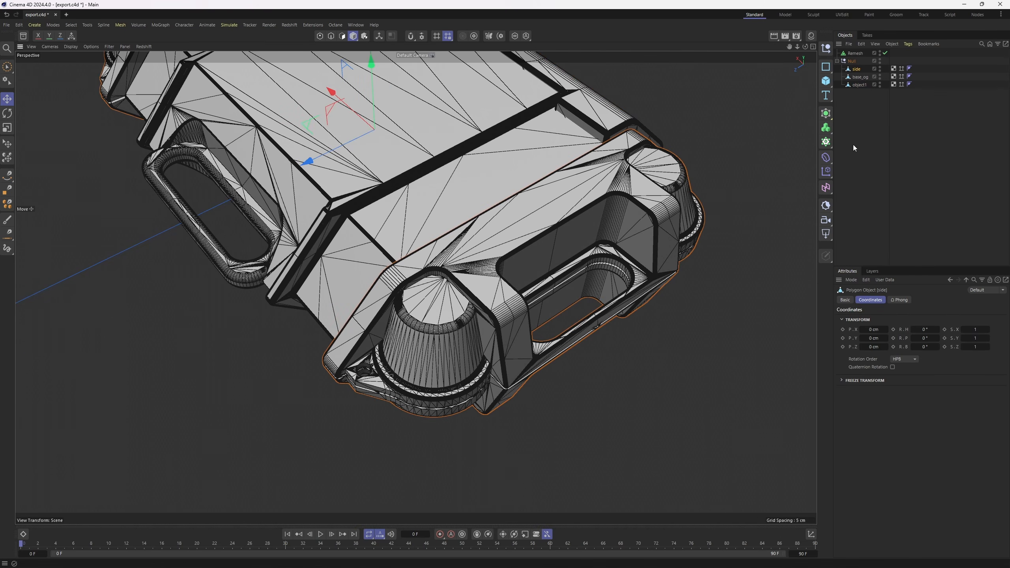
# Set the Remesh generator's polygon target mode to Polygon Count with 5000 polygons and nest the side mesh under it.
pyautogui.click(859, 54)
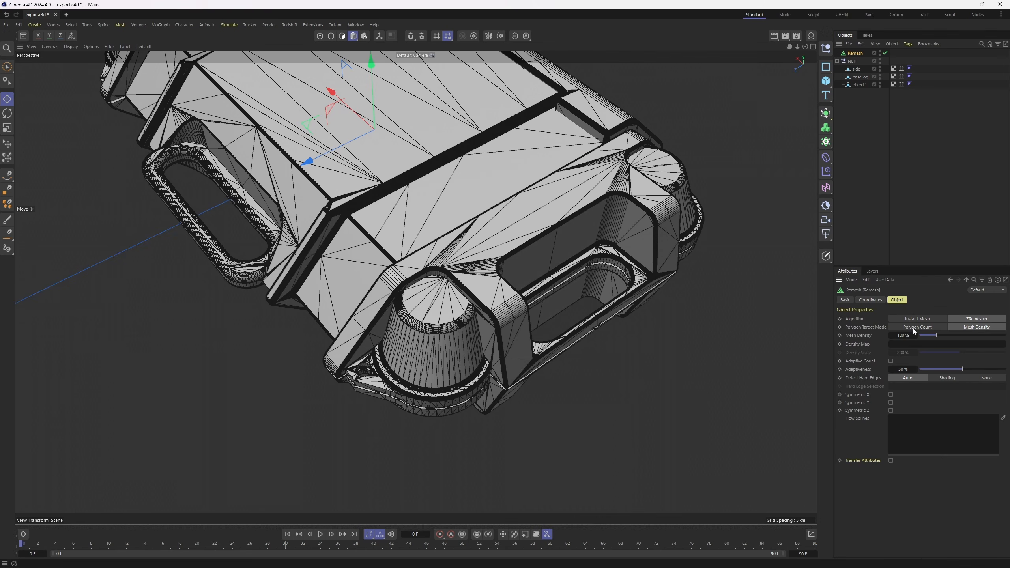
pyautogui.click(914, 328)
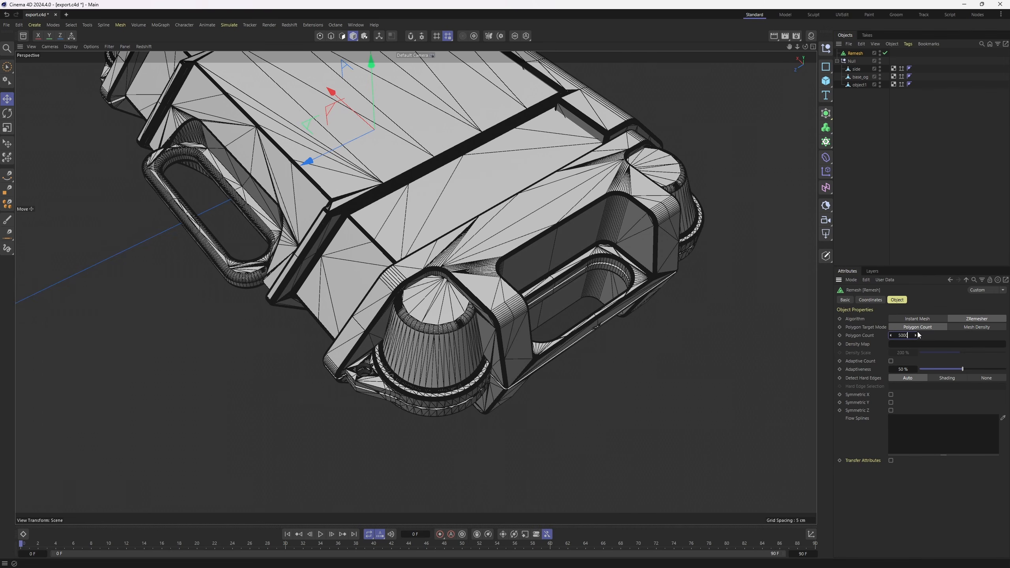
pyautogui.click(869, 116)
pyautogui.click(859, 85)
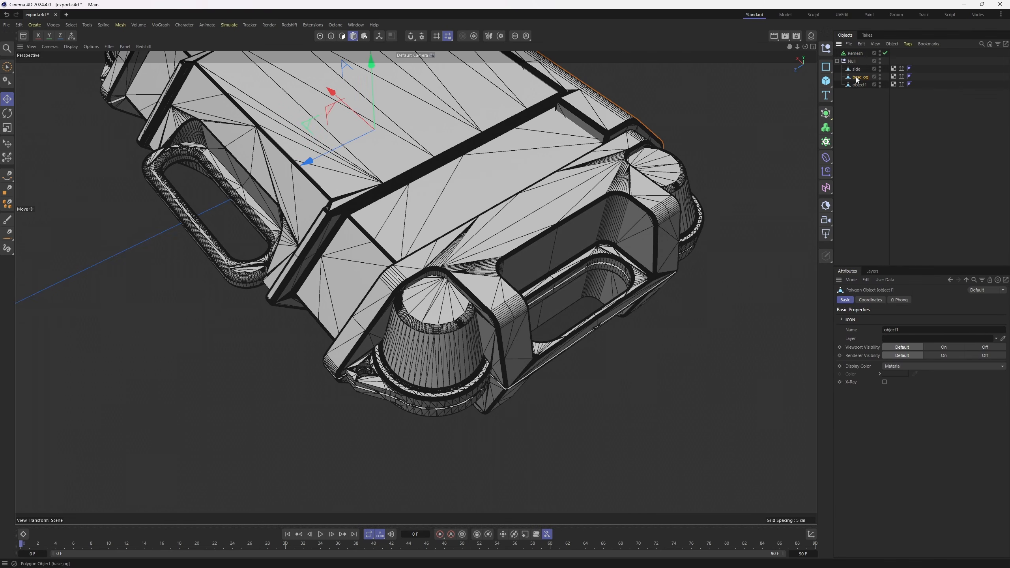
pyautogui.click(856, 69)
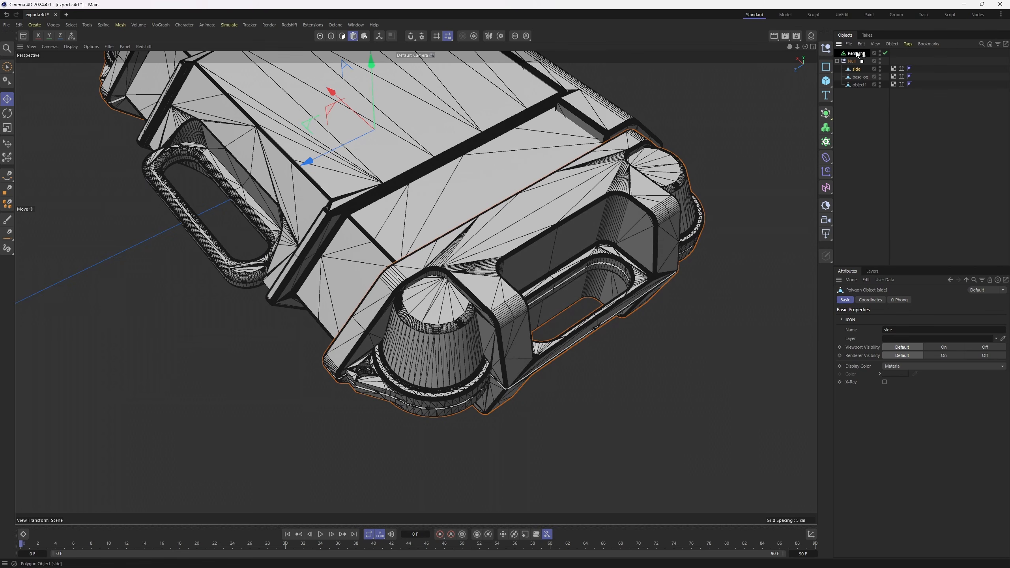
pyautogui.moveTo(857, 54); pyautogui.dragTo(857, 54)
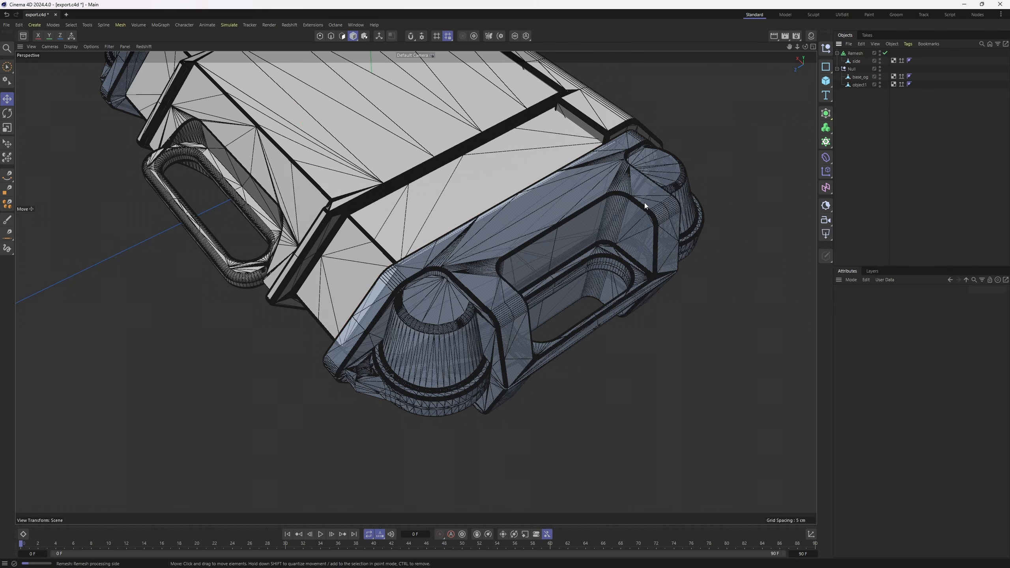
pyautogui.keyDown('alt'); pyautogui.moveTo(645, 205); pyautogui.dragTo(473, 198); pyautogui.keyUp('alt')
pyautogui.click(855, 53)
pyautogui.press('o')
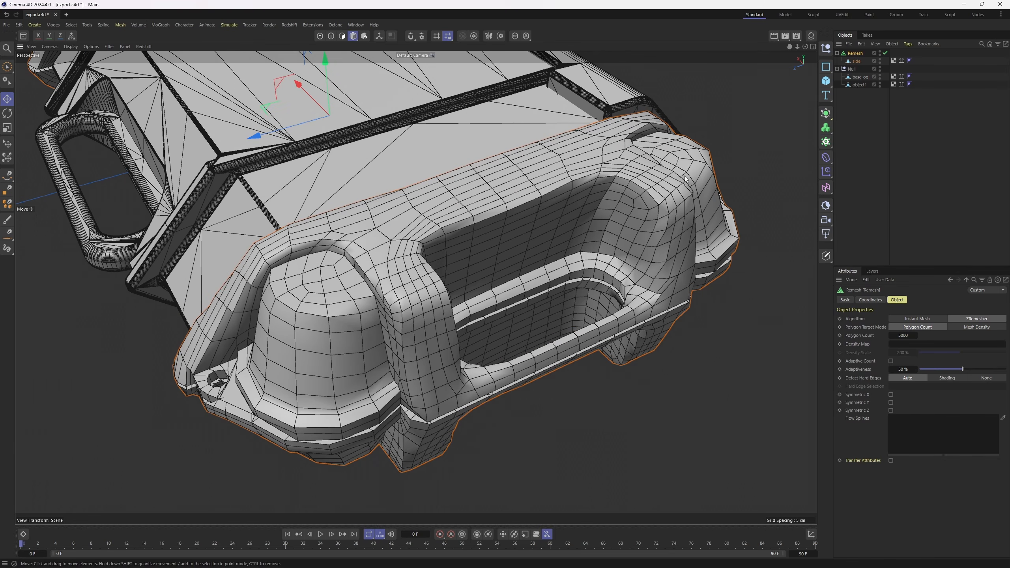
# Disable the Remesh generator and compare the original triangulated mesh around the end handle and corner bumpers.
pyautogui.keyDown('alt'); pyautogui.moveTo(685, 177); pyautogui.dragTo(693, 165); pyautogui.keyUp('alt')
pyautogui.click(886, 53)
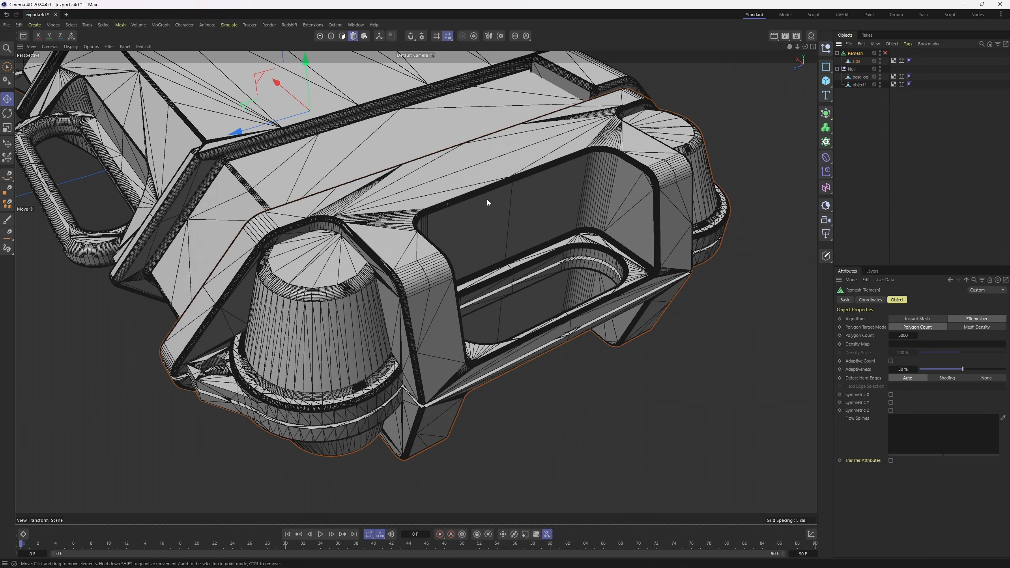
pyautogui.scroll(10, 653, 194)
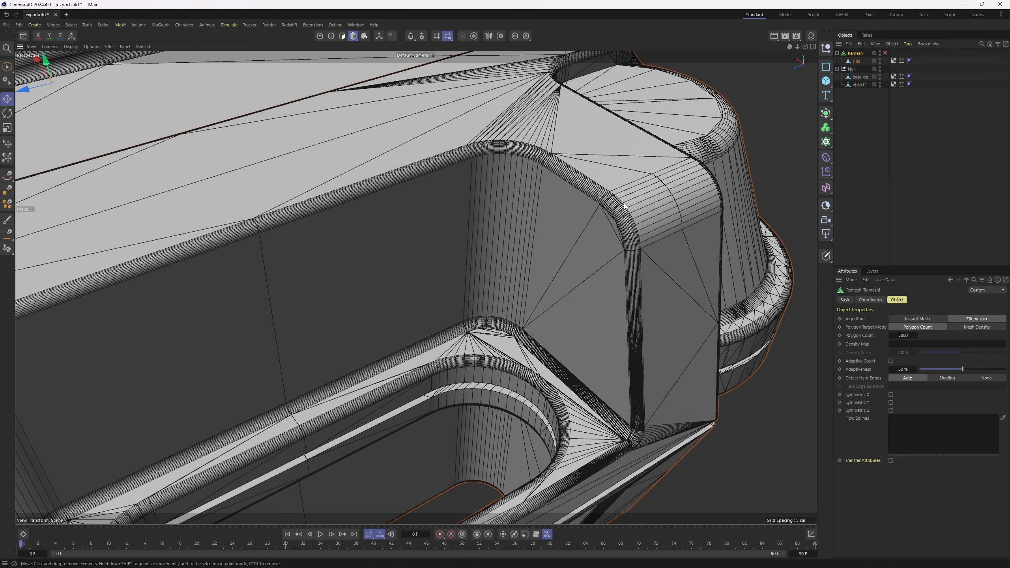
pyautogui.keyDown('alt'); pyautogui.moveTo(526, 168); pyautogui.dragTo(583, 197); pyautogui.keyUp('alt')
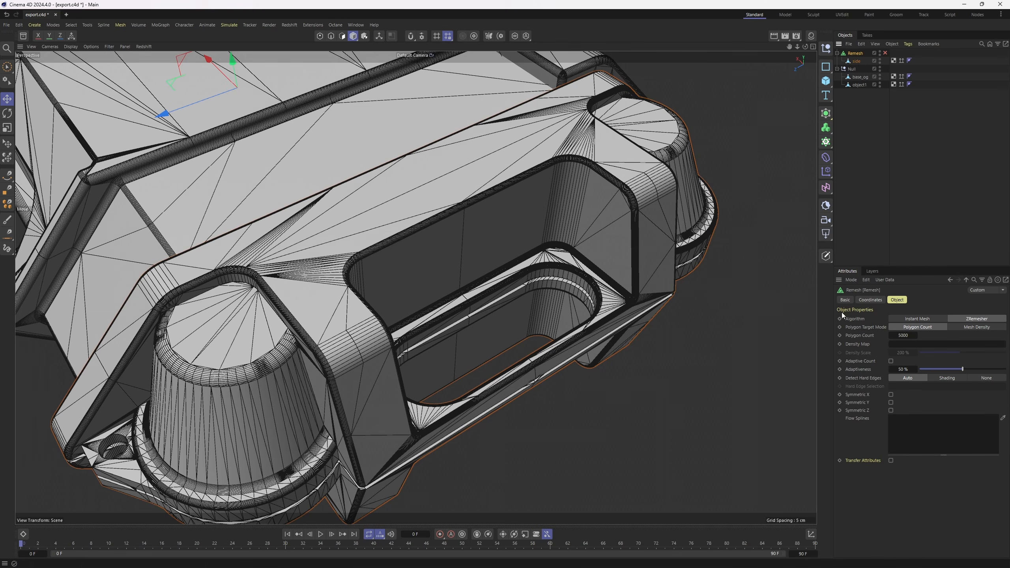
pyautogui.keyDown('alt'); pyautogui.moveTo(712, 308); pyautogui.dragTo(598, 173); pyautogui.keyUp('alt')
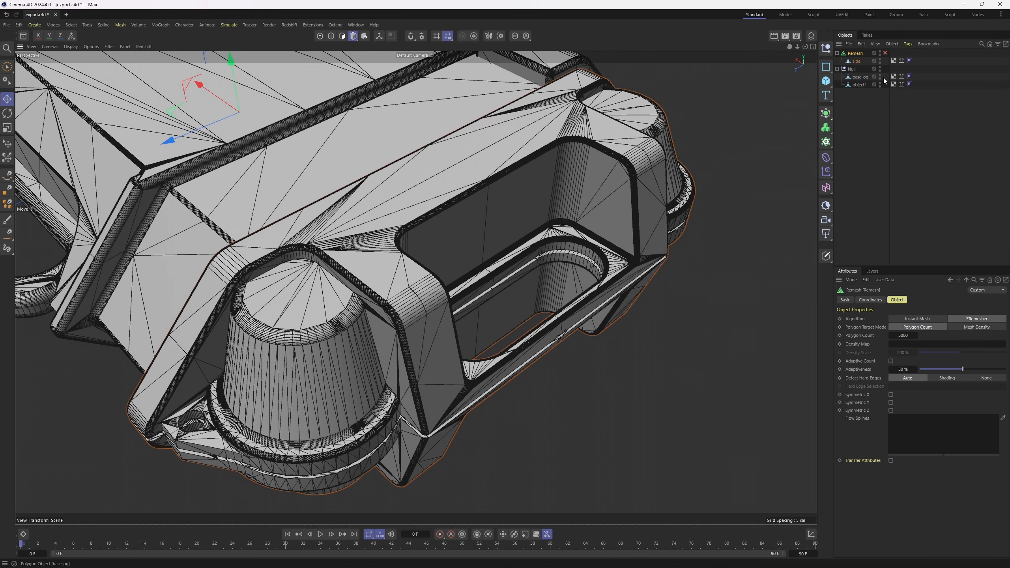
# Move the side mesh back under the null, delete the Remesh generator, and display the case shaded without wireframe lines.
pyautogui.moveTo(858, 63); pyautogui.dragTo(859, 70)
pyautogui.click(855, 54)
pyautogui.press('Delete')
pyautogui.moveTo(695, 170)
pyautogui.keyDown('alt'); pyautogui.mouseDown()
pyautogui.moveTo(608, 186)
pyautogui.moveTo(564, 177)
pyautogui.moveTo(595, 184)
pyautogui.moveTo(586, 211)
pyautogui.moveTo(533, 212)
pyautogui.moveTo(515, 190)
pyautogui.moveTo(501, 195)
pyautogui.moveTo(507, 153)
pyautogui.moveTo(503, 171)
pyautogui.mouseUp(); pyautogui.keyUp('alt')
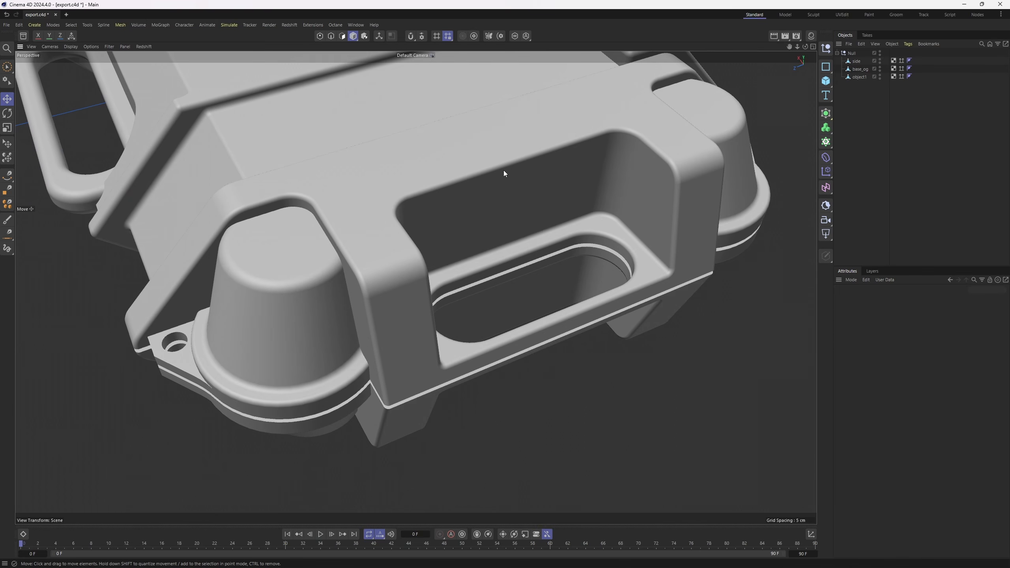
pyautogui.keyDown('alt'); pyautogui.moveTo(378, 193); pyautogui.dragTo(437, 147); pyautogui.keyUp('alt')
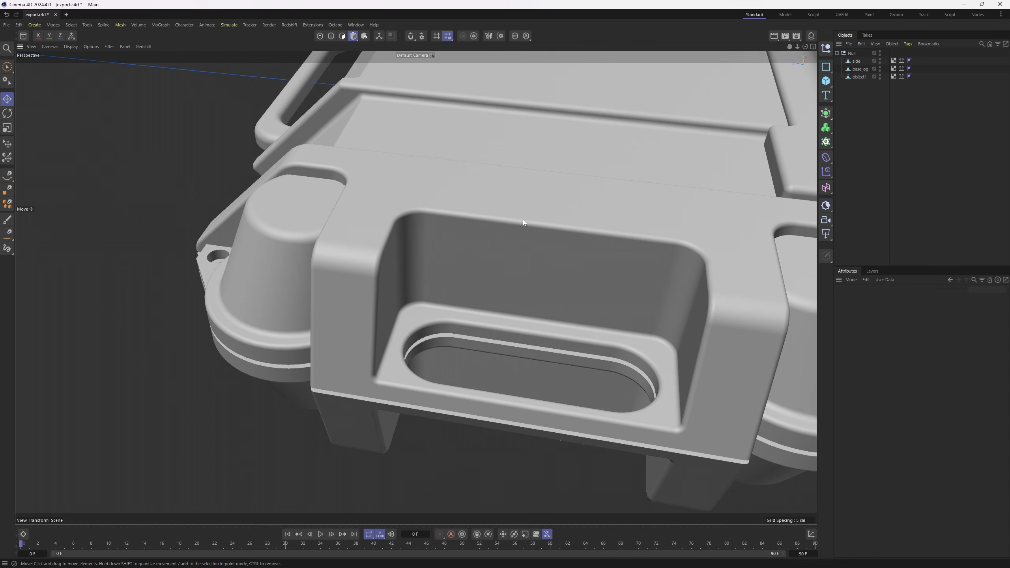
pyautogui.moveTo(523, 222)
pyautogui.keyDown('alt'); pyautogui.mouseDown()
pyautogui.moveTo(514, 162)
pyautogui.moveTo(526, 168)
pyautogui.moveTo(519, 206)
pyautogui.mouseUp(); pyautogui.keyUp('alt')
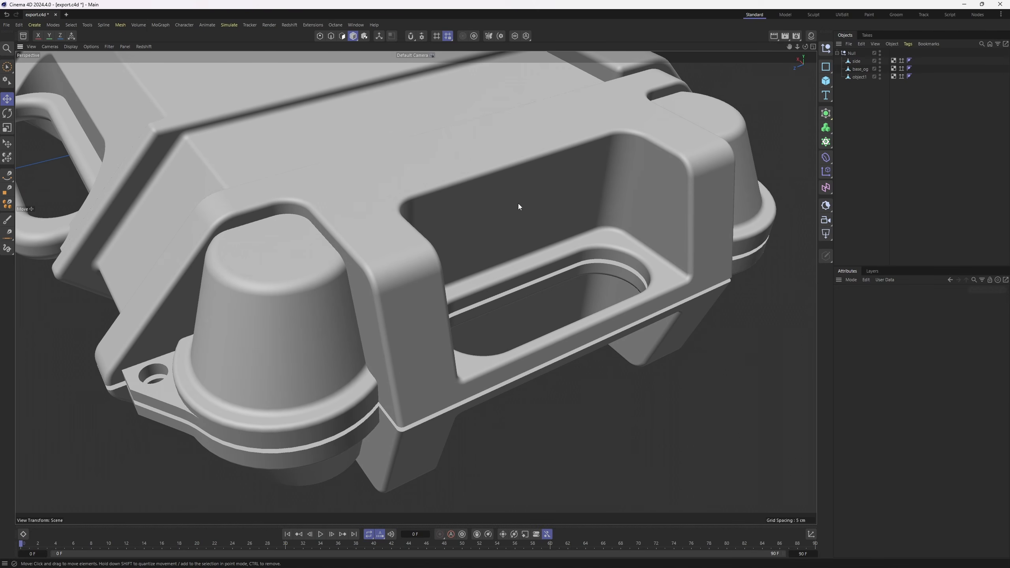
# Activate the Polygon Pen with Reproject Result enabled and clear the object selection for drawing new geometry.
pyautogui.rightClick(519, 206)
pyautogui.click(496, 180)
pyautogui.click(121, 25)
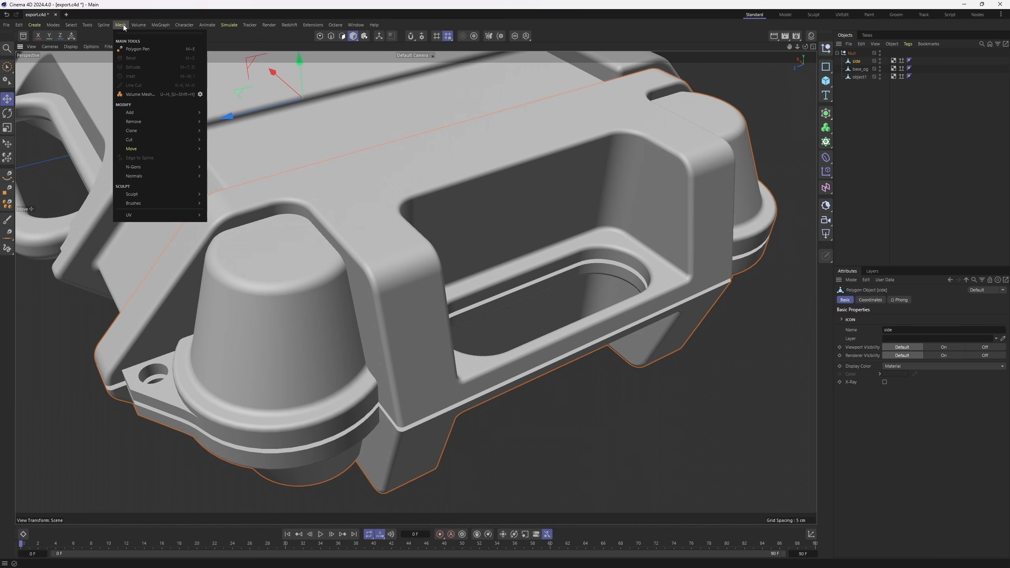
pyautogui.click(135, 49)
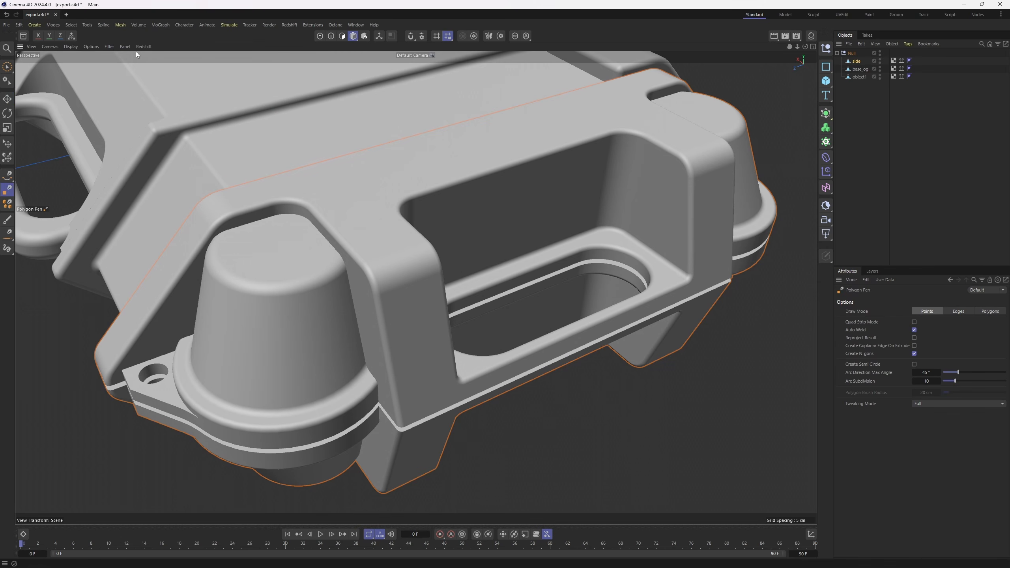
pyautogui.click(914, 338)
pyautogui.keyDown('alt'); pyautogui.moveTo(462, 245); pyautogui.dragTo(347, 272); pyautogui.keyUp('alt')
pyautogui.press('Return')
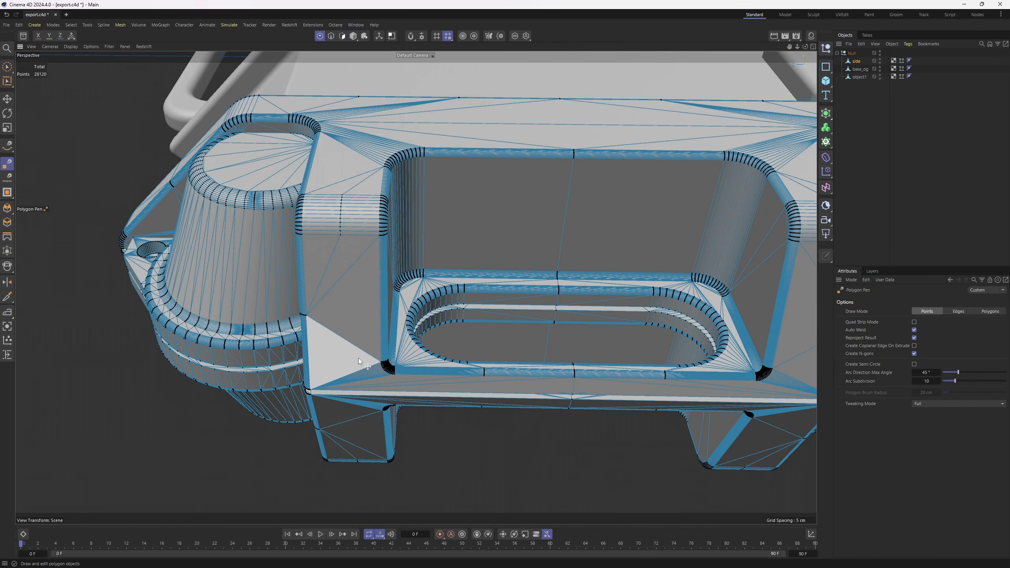
pyautogui.press('Return')
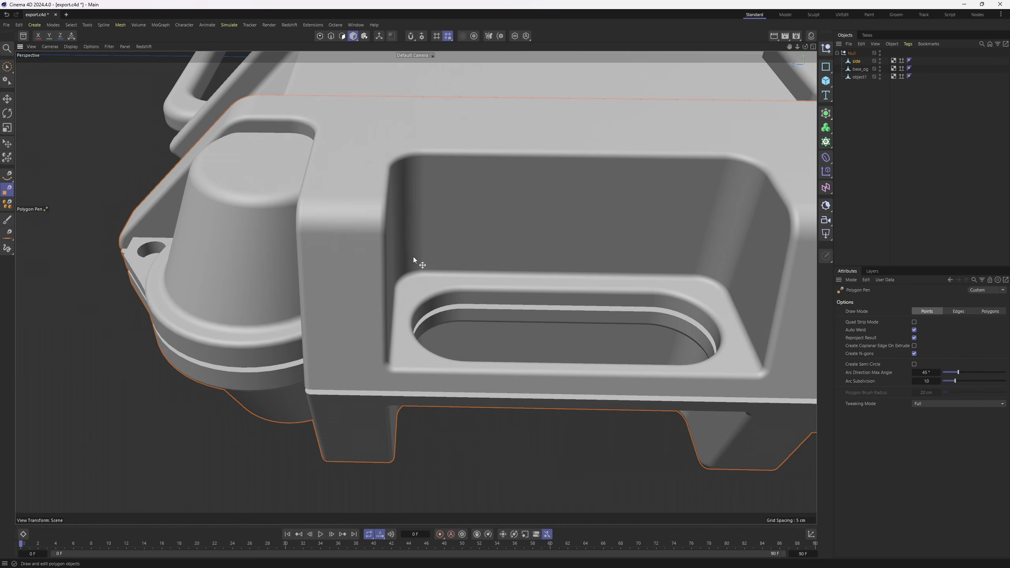
pyautogui.click(862, 129)
pyautogui.rightClick(342, 272)
pyautogui.click(323, 108)
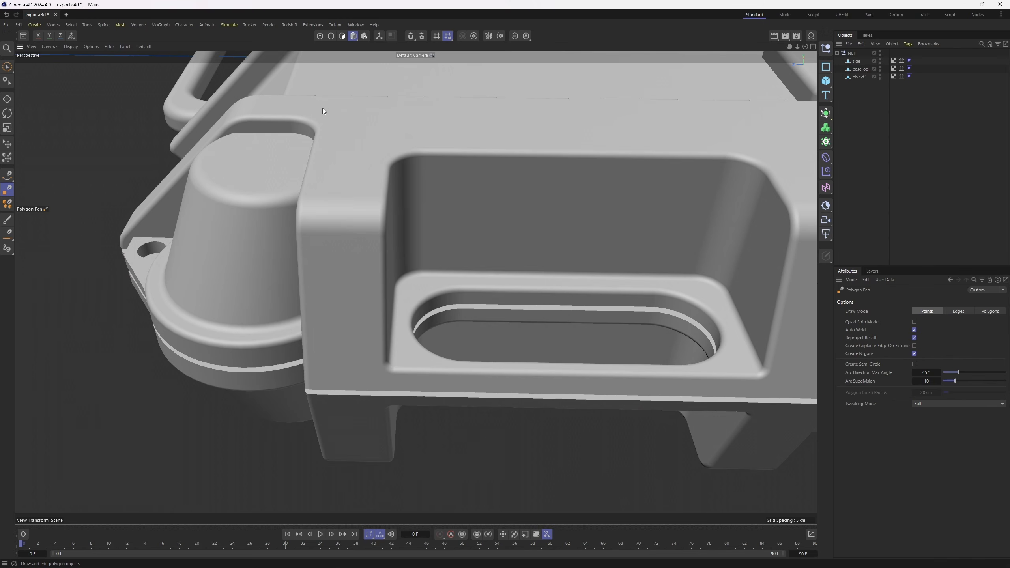
# Draw a four-point polygon on the front face of the end handle's arm beside the corner bumper.
pyautogui.keyDown('alt'); pyautogui.moveTo(328, 303); pyautogui.dragTo(365, 305, button='middle'); pyautogui.keyUp('alt')
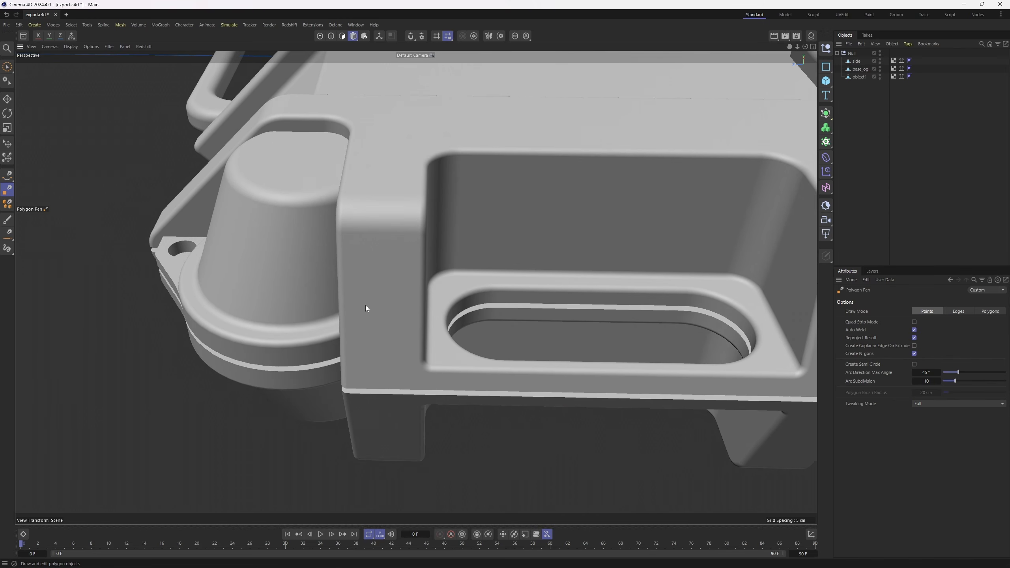
pyautogui.scroll(2, 365, 306)
pyautogui.click(357, 373)
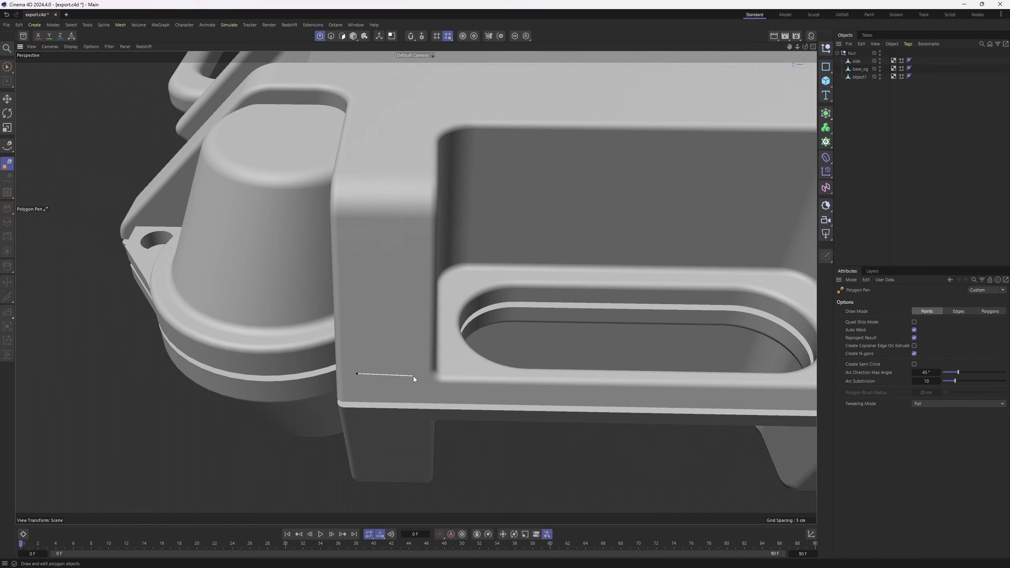
pyautogui.doubleClick(361, 244)
pyautogui.keyDown('alt'); pyautogui.moveTo(361, 245); pyautogui.dragTo(416, 260); pyautogui.keyUp('alt')
pyautogui.moveTo(391, 413); pyautogui.dragTo(402, 416)
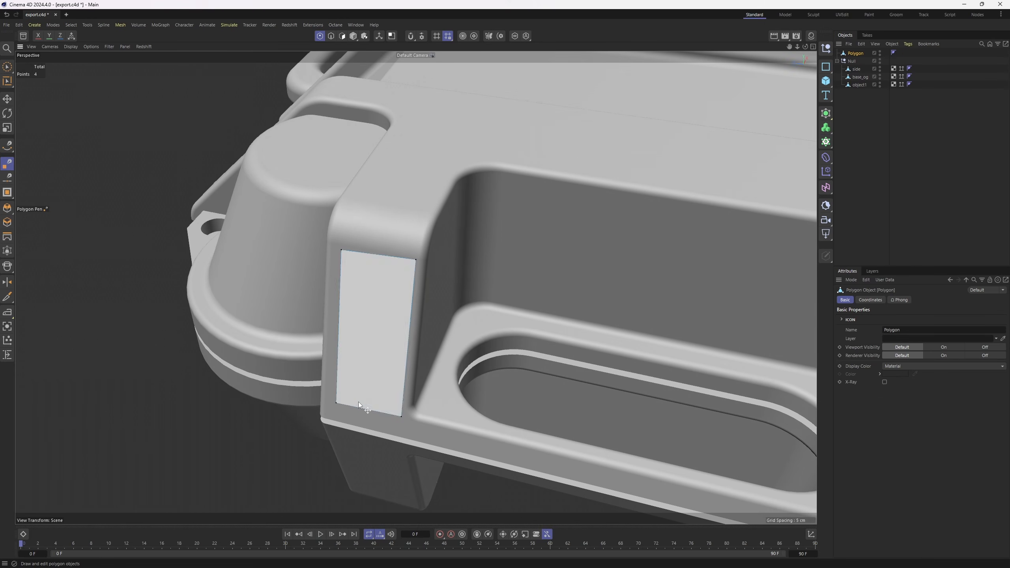
# Fit the polygon to the arm and extend it as a quad strip over the rounded edge and around the handle recess corner.
pyautogui.moveTo(337, 404); pyautogui.dragTo(324, 401)
pyautogui.moveTo(342, 251); pyautogui.dragTo(392, 216)
pyautogui.keyDown('alt'); pyautogui.moveTo(392, 215); pyautogui.dragTo(410, 198); pyautogui.keyUp('alt')
pyautogui.keyDown('alt'); pyautogui.moveTo(410, 198); pyautogui.dragTo(477, 185); pyautogui.keyUp('alt')
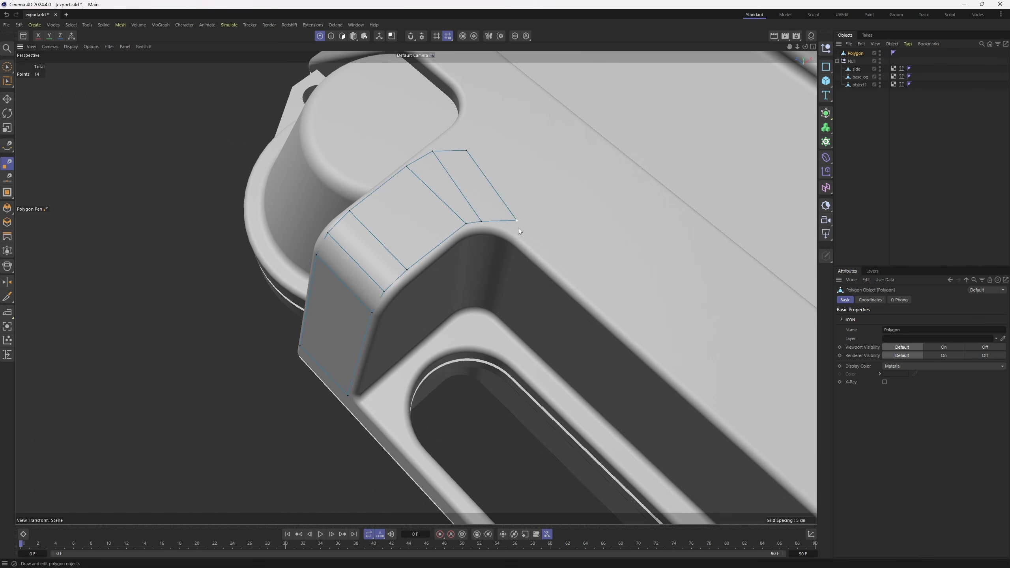
pyautogui.moveTo(519, 230); pyautogui.dragTo(503, 233)
pyautogui.keyDown('alt'); pyautogui.moveTo(541, 178); pyautogui.dragTo(575, 202); pyautogui.keyUp('alt')
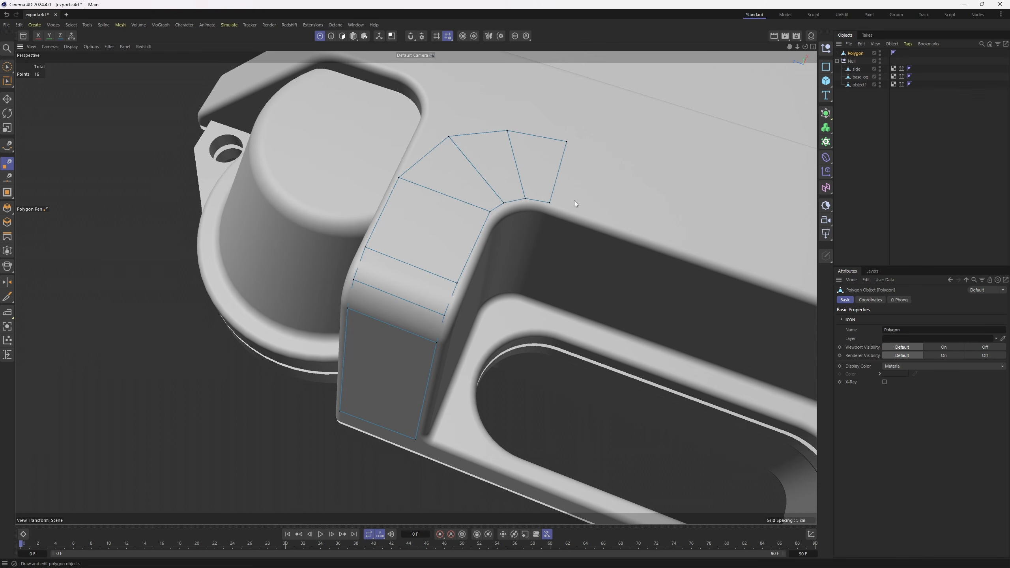
# Examine how the drawn quads follow the rounded corner of the handle recess and the arm's bend.
pyautogui.scroll(10, 485, 208)
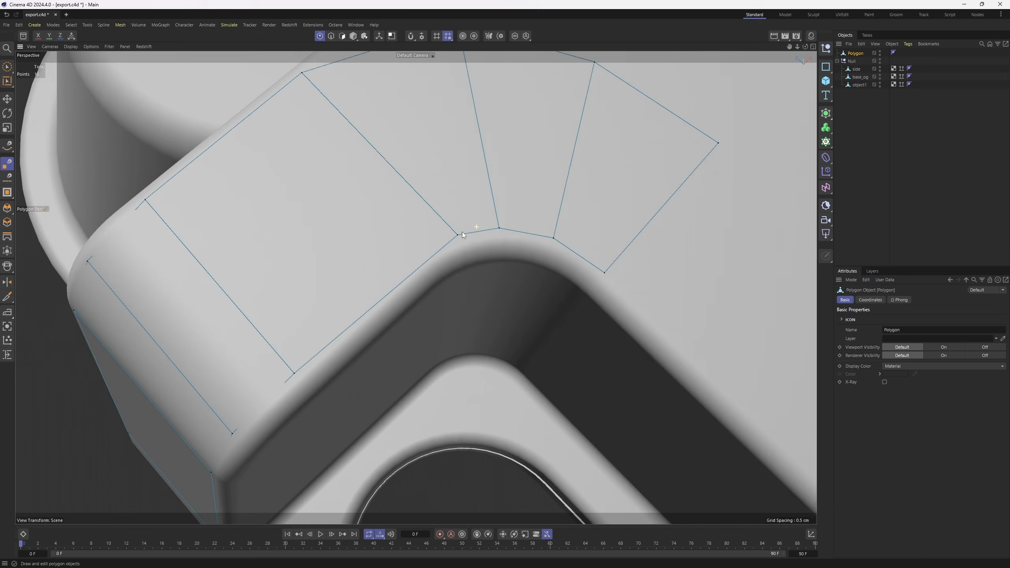
pyautogui.keyDown('alt'); pyautogui.moveTo(463, 232); pyautogui.dragTo(422, 270); pyautogui.keyUp('alt')
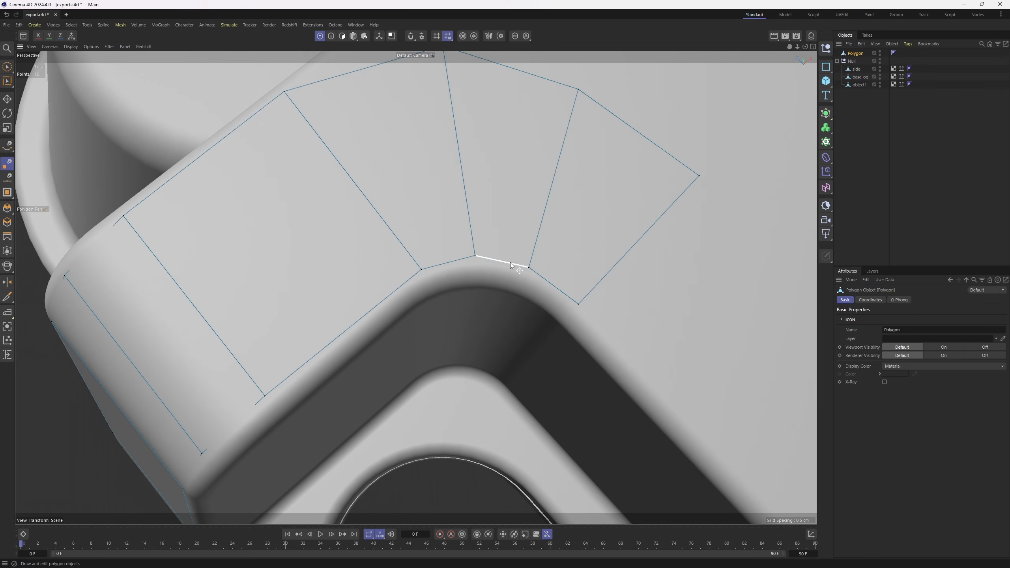
pyautogui.scroll(-10, 511, 264)
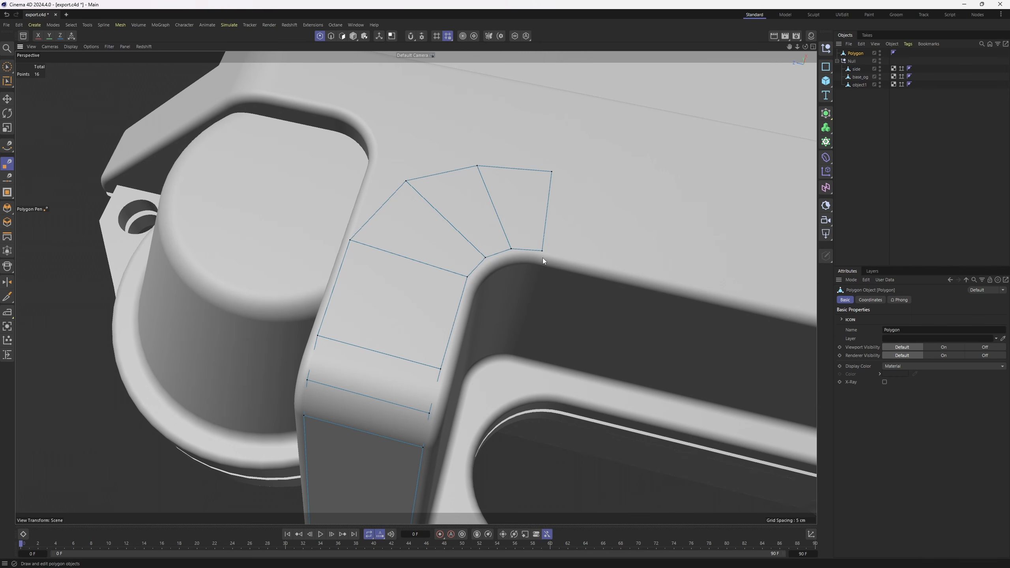
pyautogui.scroll(8, 511, 251)
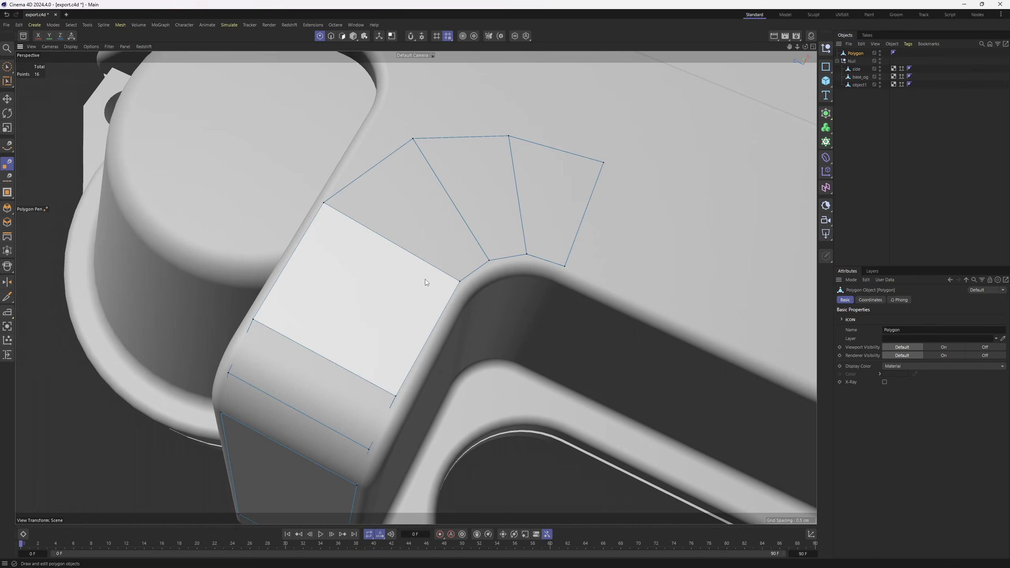
pyautogui.moveTo(424, 280)
pyautogui.keyDown('alt'); pyautogui.mouseDown()
pyautogui.moveTo(388, 284)
pyautogui.moveTo(412, 289)
pyautogui.mouseUp(); pyautogui.keyUp('alt')
pyautogui.keyDown('alt'); pyautogui.moveTo(424, 200); pyautogui.dragTo(476, 190); pyautogui.keyUp('alt')
pyautogui.scroll(-2, 476, 228)
pyautogui.scroll(-2, 451, 235)
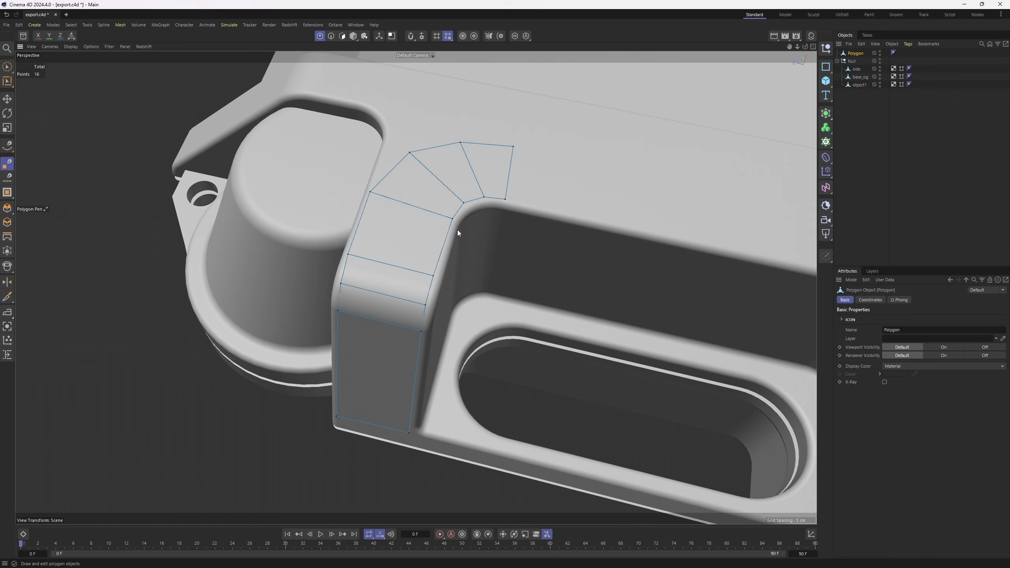
pyautogui.click(826, 188)
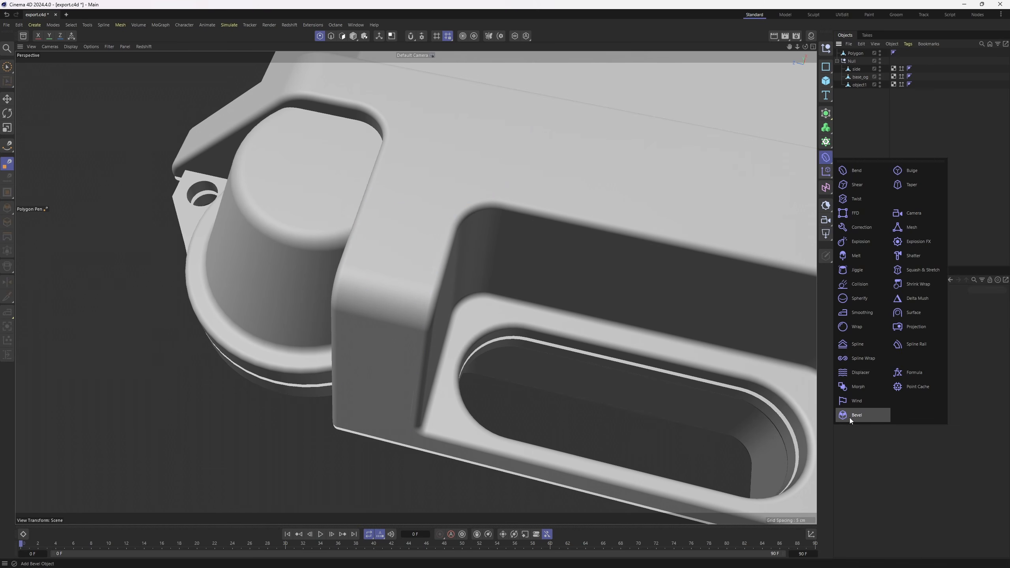
pyautogui.click(849, 418)
pyautogui.keyDown('alt'); pyautogui.moveTo(567, 216); pyautogui.dragTo(581, 209); pyautogui.keyUp('alt')
pyautogui.hotkey('ctrl', 'z')
pyautogui.hotkey('ctrl', 'z')
pyautogui.scroll(-2, 434, 238)
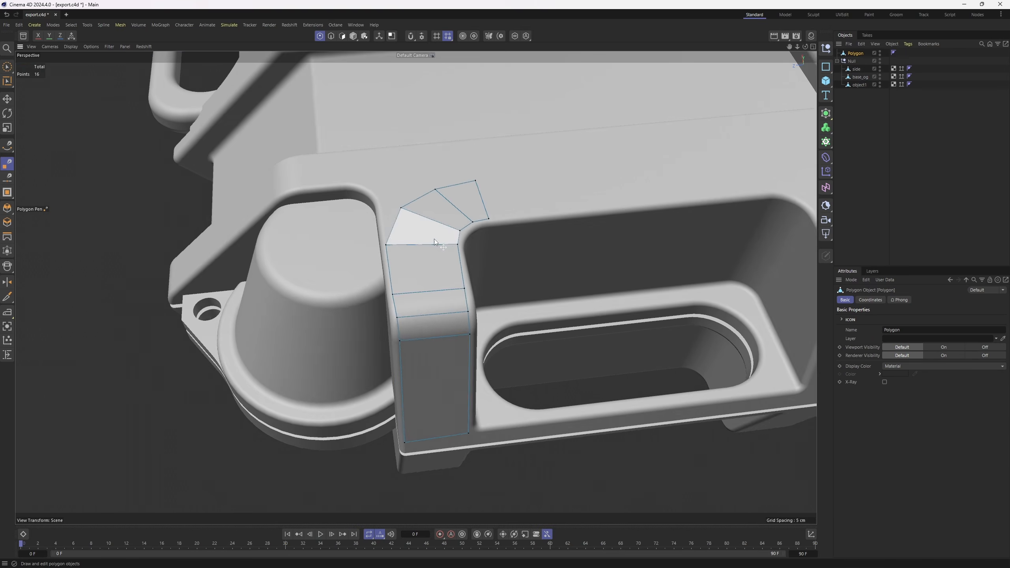
# Delete the Polygon object holding the drawn quad strip and return to model mode.
pyautogui.keyDown('alt'); pyautogui.moveTo(406, 283); pyautogui.dragTo(417, 287); pyautogui.keyUp('alt')
pyautogui.moveTo(360, 255)
pyautogui.keyDown('alt'); pyautogui.mouseDown()
pyautogui.moveTo(392, 225)
pyautogui.moveTo(371, 264)
pyautogui.mouseUp(); pyautogui.keyUp('alt')
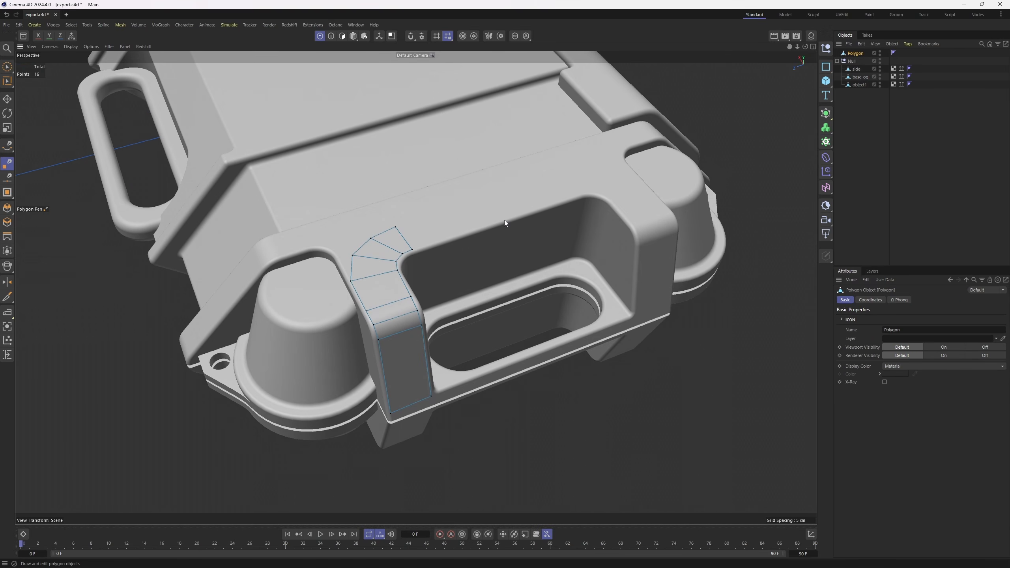
pyautogui.moveTo(506, 221)
pyautogui.keyDown('alt'); pyautogui.mouseDown()
pyautogui.moveTo(523, 194)
pyautogui.moveTo(522, 221)
pyautogui.mouseUp(); pyautogui.keyUp('alt')
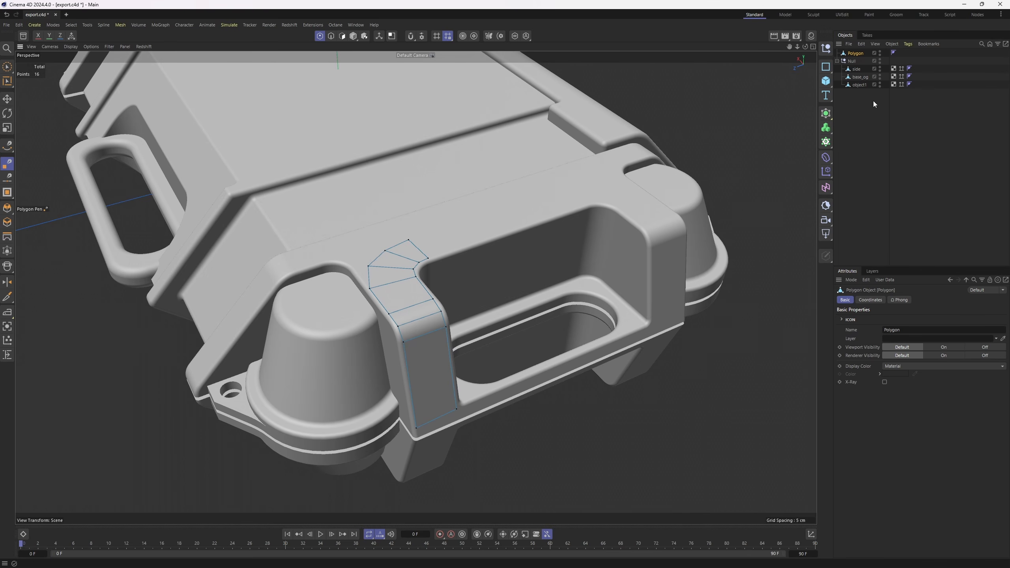
pyautogui.click(826, 113)
pyautogui.keyDown('alt'); pyautogui.moveTo(576, 196); pyautogui.dragTo(557, 229); pyautogui.keyUp('alt')
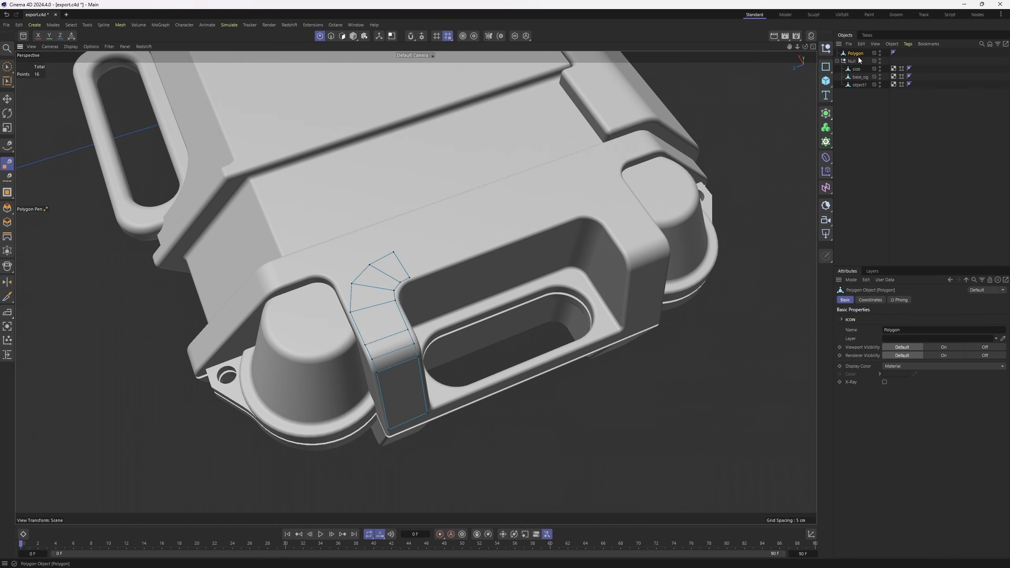
pyautogui.press('Delete')
pyautogui.press('Return')
# Examine the whole case from above, along its edges and around the end and front handles.
pyautogui.press('r')
pyautogui.keyDown('alt'); pyautogui.moveTo(606, 198); pyautogui.dragTo(575, 202); pyautogui.keyUp('alt')
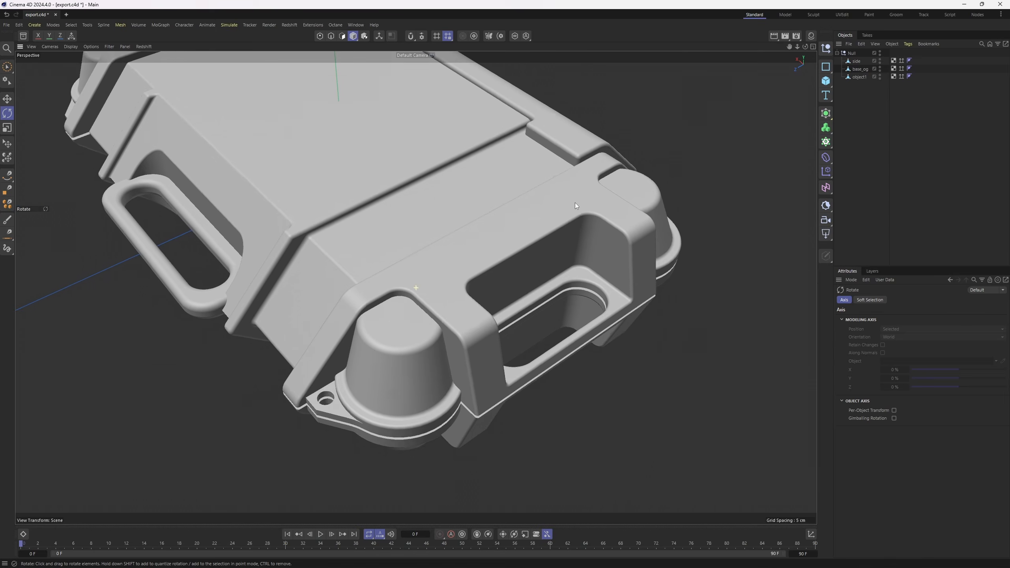
pyautogui.keyDown('alt'); pyautogui.moveTo(575, 203); pyautogui.dragTo(509, 231, button='right'); pyautogui.keyUp('alt')
pyautogui.keyDown('alt'); pyautogui.moveTo(508, 230); pyautogui.dragTo(490, 284); pyautogui.keyUp('alt')
pyautogui.keyDown('alt'); pyautogui.moveTo(489, 284); pyautogui.dragTo(556, 258, button='right'); pyautogui.keyUp('alt')
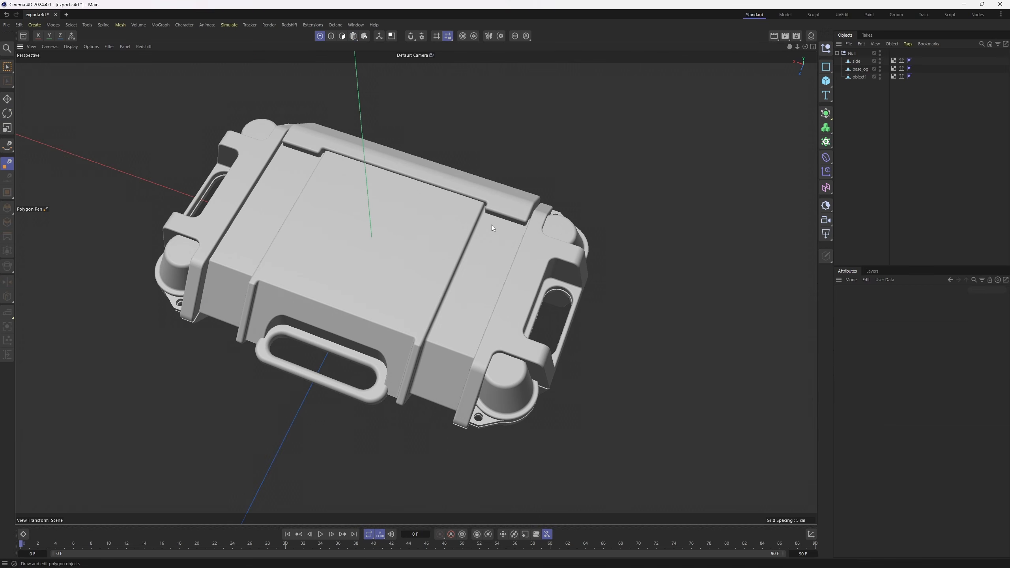
pyautogui.keyDown('alt'); pyautogui.moveTo(491, 224); pyautogui.dragTo(442, 223, button='right'); pyautogui.keyUp('alt')
pyautogui.keyDown('alt'); pyautogui.moveTo(442, 224); pyautogui.dragTo(318, 219); pyautogui.keyUp('alt')
pyautogui.keyDown('alt'); pyautogui.moveTo(481, 228); pyautogui.dragTo(398, 233); pyautogui.keyUp('alt')
pyautogui.keyDown('alt'); pyautogui.moveTo(398, 233); pyautogui.dragTo(318, 252, button='middle'); pyautogui.keyUp('alt')
pyautogui.keyDown('alt'); pyautogui.moveTo(318, 252); pyautogui.dragTo(493, 230); pyautogui.keyUp('alt')
pyautogui.keyDown('alt'); pyautogui.moveTo(392, 338); pyautogui.dragTo(467, 292); pyautogui.keyUp('alt')
pyautogui.keyDown('alt'); pyautogui.moveTo(249, 404); pyautogui.dragTo(308, 132); pyautogui.keyUp('alt')
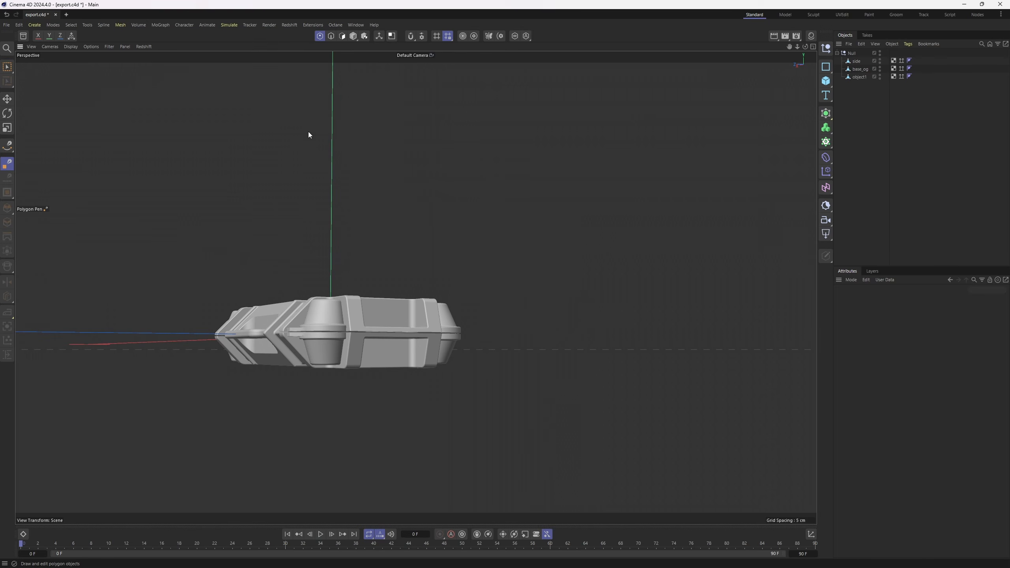
pyautogui.keyDown('alt'); pyautogui.moveTo(344, 228); pyautogui.dragTo(456, 203); pyautogui.keyUp('alt')
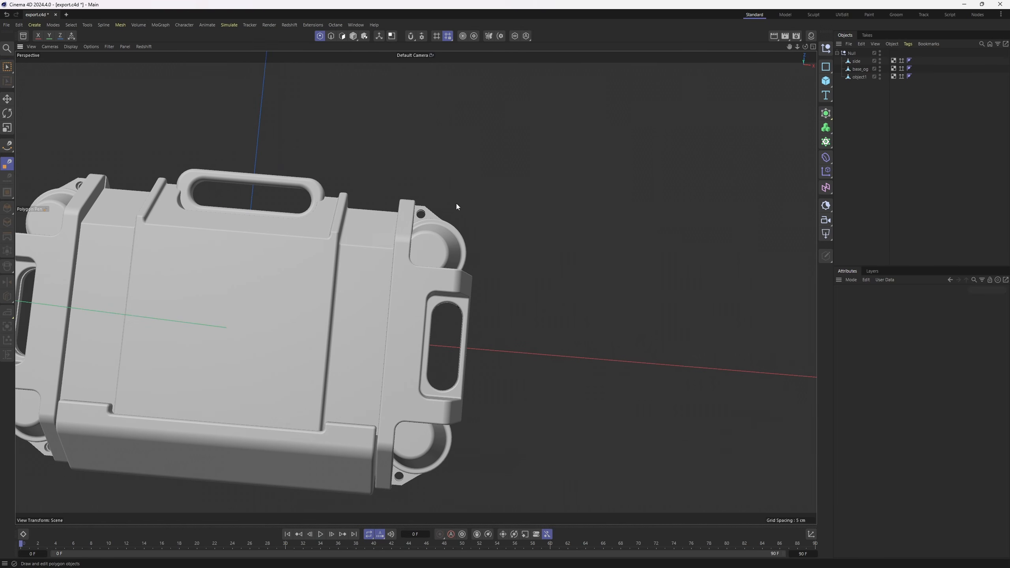
# Add a cube to the scene and scale it down in the top view to about the size of a corner bumper.
pyautogui.click(826, 82)
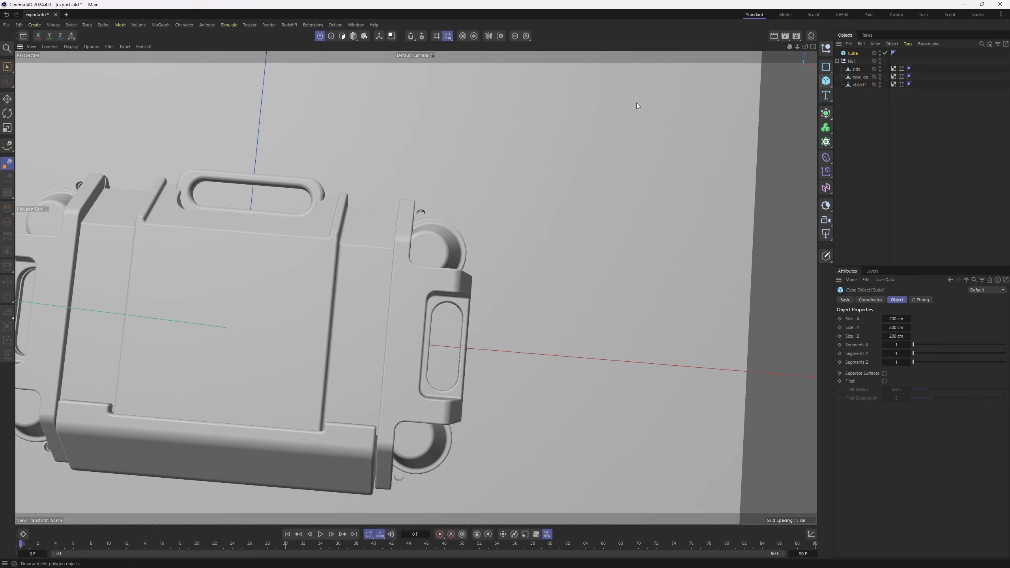
pyautogui.middleClick(557, 155)
pyautogui.middleClick(524, 176)
pyautogui.scroll(-10, 473, 189)
pyautogui.press('e')
pyautogui.moveTo(444, 259); pyautogui.dragTo(490, 235)
pyautogui.scroll(5, 469, 255)
pyautogui.press('t')
pyautogui.moveTo(555, 366); pyautogui.dragTo(225, 382)
# Position the small cube on the case's end section, beside the corner bumper and above the end handle.
pyautogui.press('e')
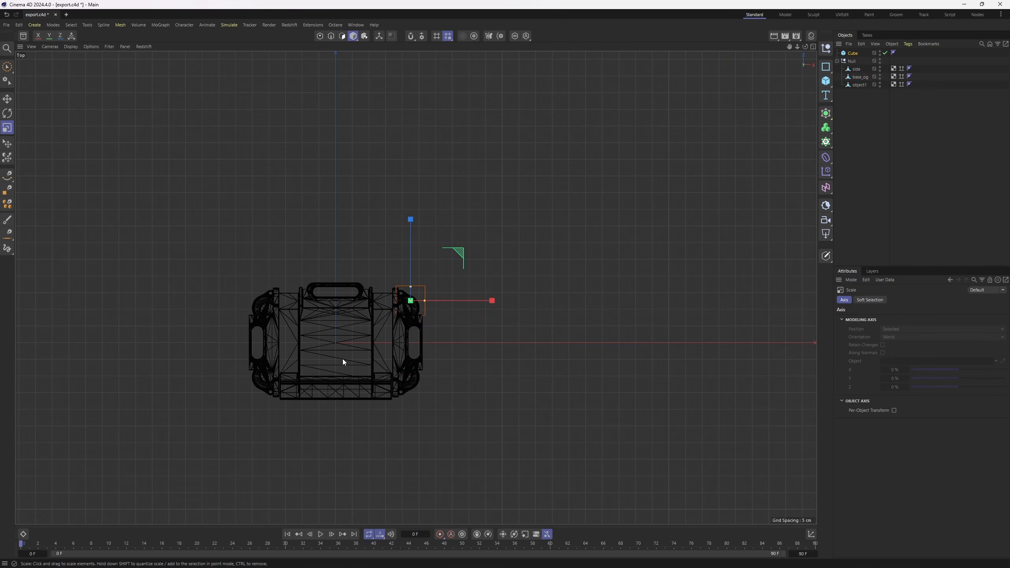
pyautogui.scroll(3, 556, 192)
pyautogui.scroll(5, 510, 225)
pyautogui.moveTo(510, 225); pyautogui.dragTo(474, 239)
pyautogui.press('F1')
pyautogui.moveTo(483, 241); pyautogui.dragTo(416, 231)
pyautogui.keyDown('alt'); pyautogui.moveTo(403, 210); pyautogui.dragTo(418, 200); pyautogui.keyUp('alt')
# Make the cube editable and stretch its end face along the case's end section to the outer edge above the corner bumper.
pyautogui.press('Return')
pyautogui.click(393, 189)
pyautogui.moveTo(454, 229); pyautogui.dragTo(448, 229)
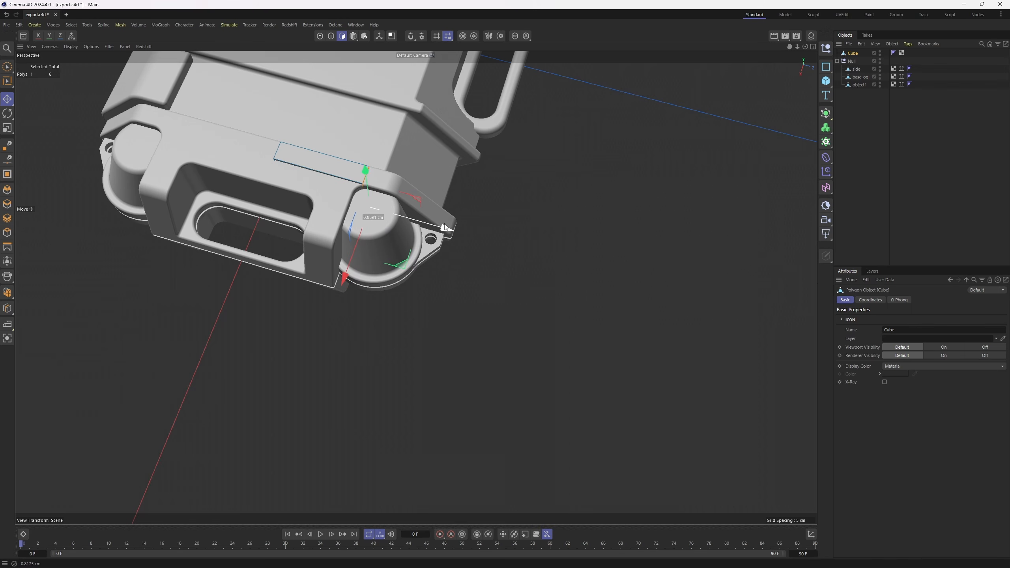
pyautogui.scroll(5, 418, 199)
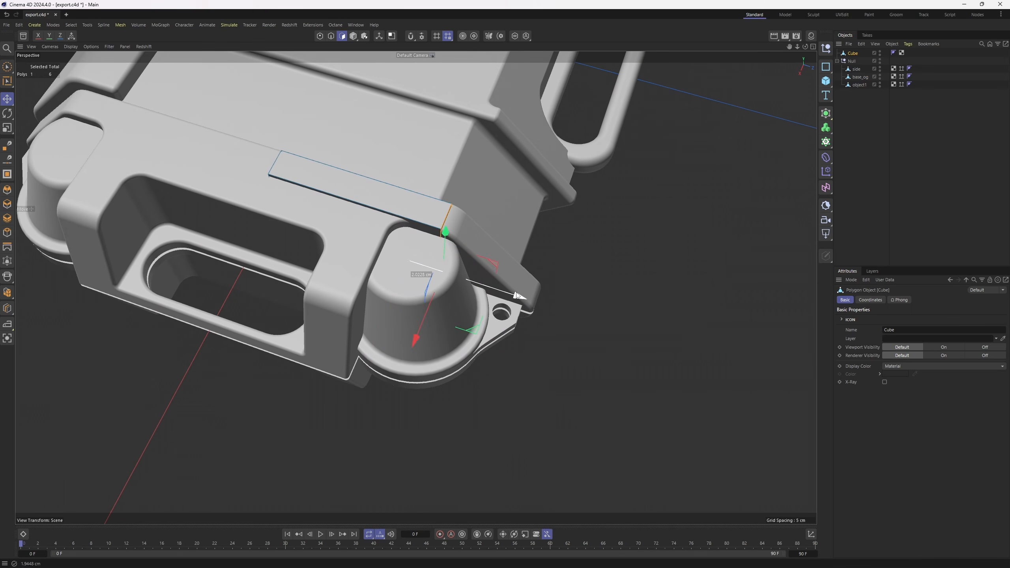
pyautogui.keyDown('alt'); pyautogui.moveTo(483, 285); pyautogui.dragTo(472, 357); pyautogui.keyUp('alt')
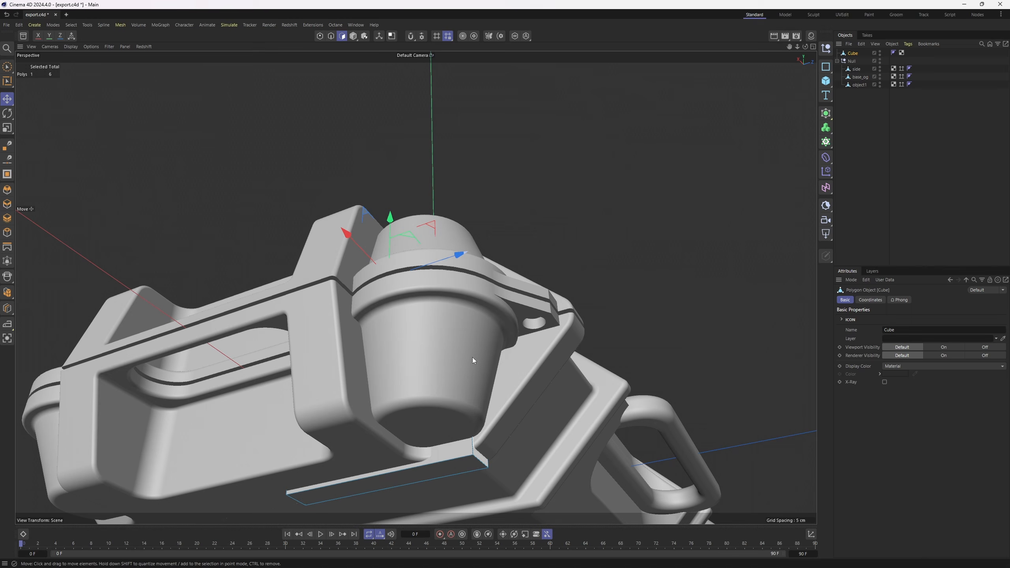
# Select the block's top and bottom faces together and scale them vertically to match the case's height.
pyautogui.keyDown('shift'); pyautogui.click(414, 476); pyautogui.keyUp('shift')
pyautogui.press('t')
pyautogui.keyDown('alt'); pyautogui.moveTo(406, 414); pyautogui.dragTo(375, 339); pyautogui.keyUp('alt')
pyautogui.moveTo(388, 261); pyautogui.dragTo(375, 353)
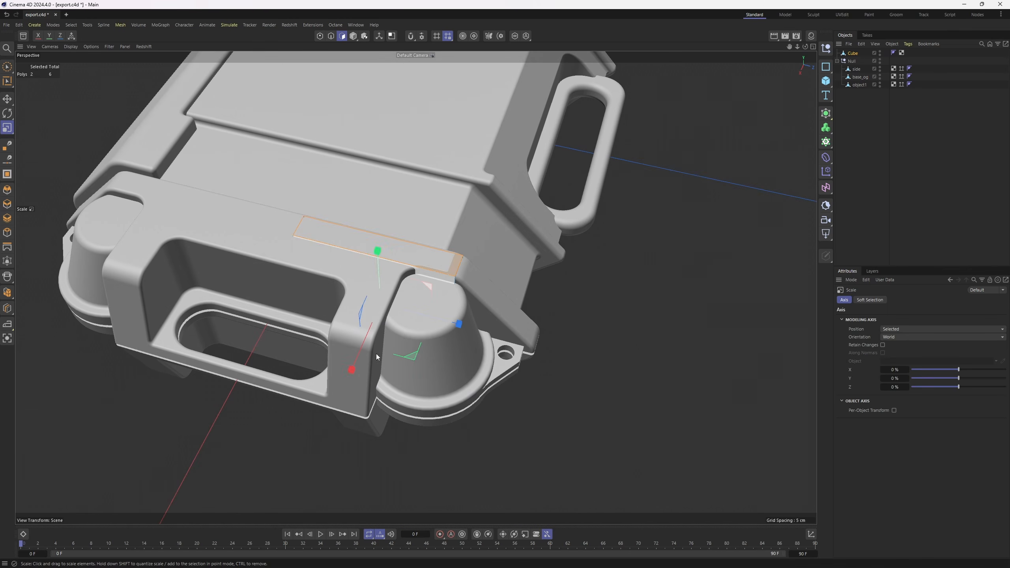
# Add a loop cut around the block, in line with the inner side of the corner bumper.
pyautogui.keyDown('alt'); pyautogui.moveTo(540, 313); pyautogui.dragTo(443, 269); pyautogui.keyUp('alt')
pyautogui.press('k')
pyautogui.press('l')
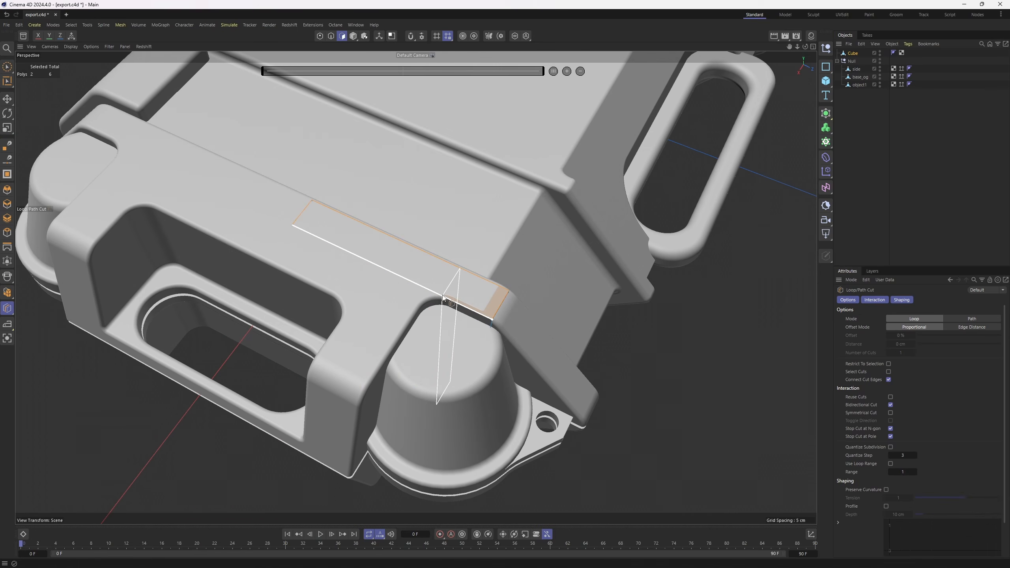
pyautogui.click(434, 291)
# Extrude the block's front face beside the bumper out over the end handle and add a loop cut through the extrusion.
pyautogui.press('e')
pyautogui.keyDown('ctrl'); pyautogui.moveTo(335, 376); pyautogui.dragTo(378, 333); pyautogui.keyUp('ctrl')
pyautogui.press('k')
pyautogui.press('l')
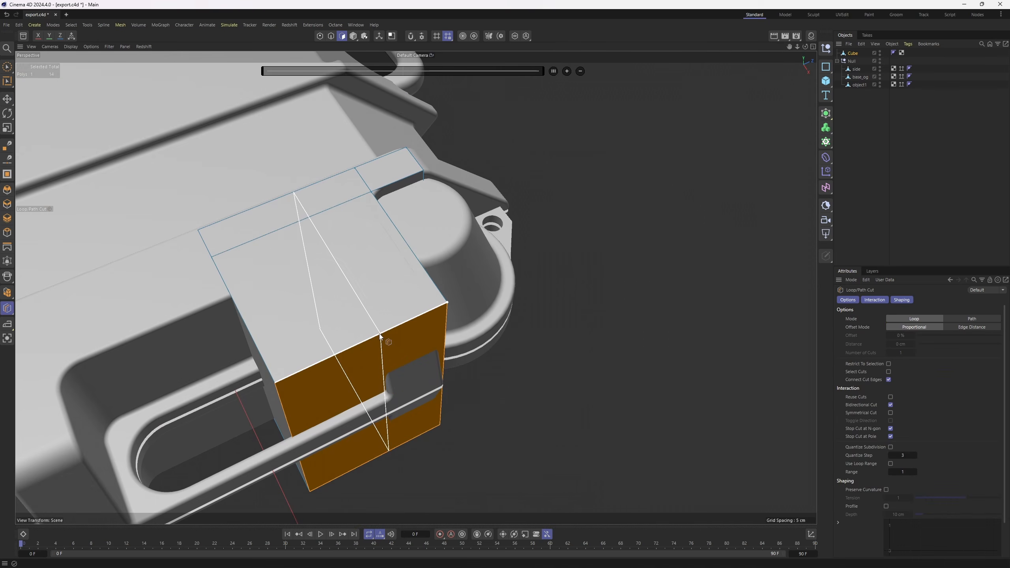
pyautogui.click(382, 331)
pyautogui.press('e')
pyautogui.keyDown('alt'); pyautogui.moveTo(337, 392); pyautogui.dragTo(390, 302); pyautogui.keyUp('alt')
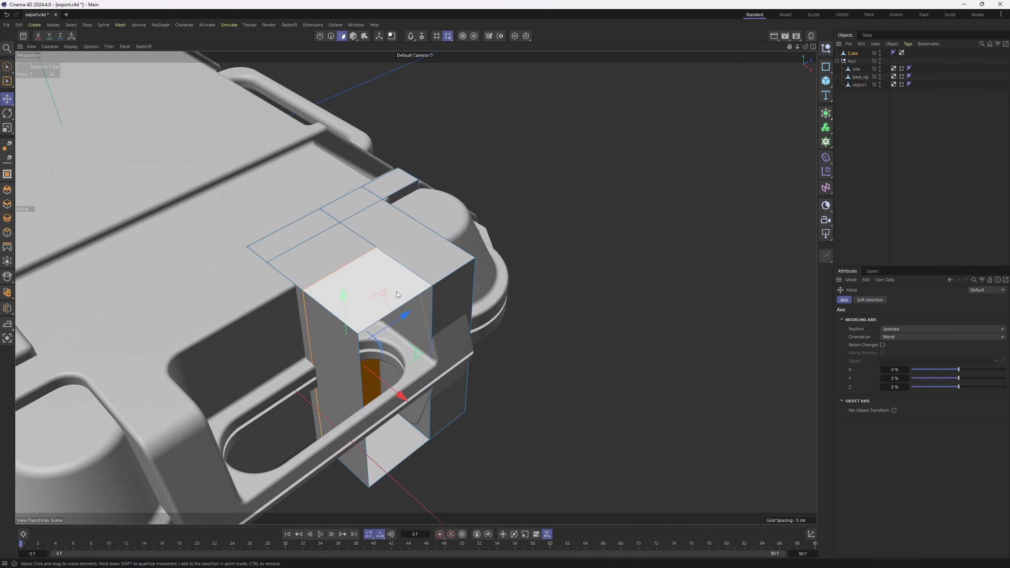
# Delete the extruded block's faces one after another to open up the area of the handle recess.
pyautogui.click(396, 292)
pyautogui.press('Delete')
pyautogui.click(355, 376)
pyautogui.press('Delete')
pyautogui.click(399, 447)
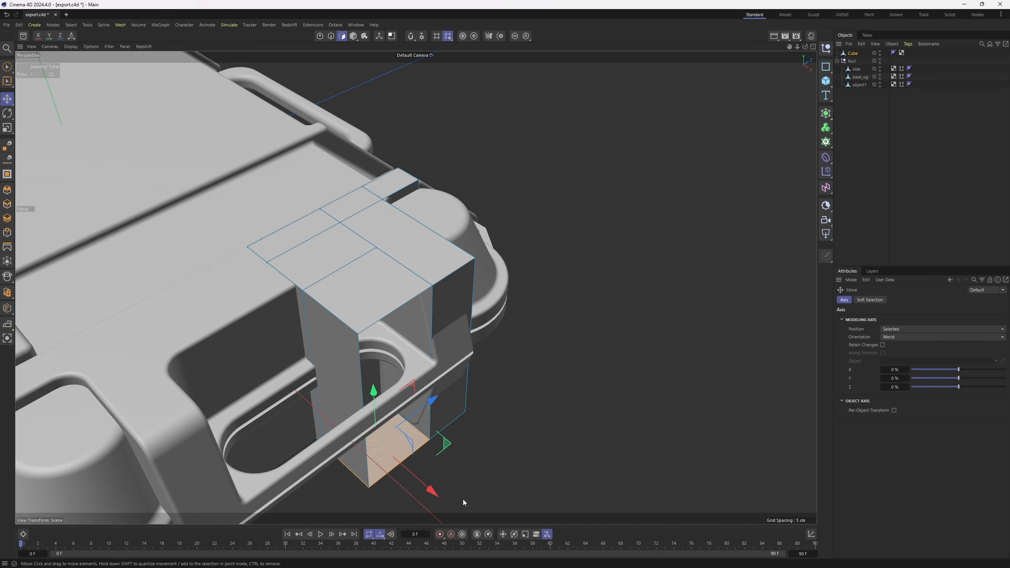
pyautogui.press('Delete')
pyautogui.click(333, 379)
pyautogui.press('Delete')
pyautogui.click(390, 457)
pyautogui.press('Delete')
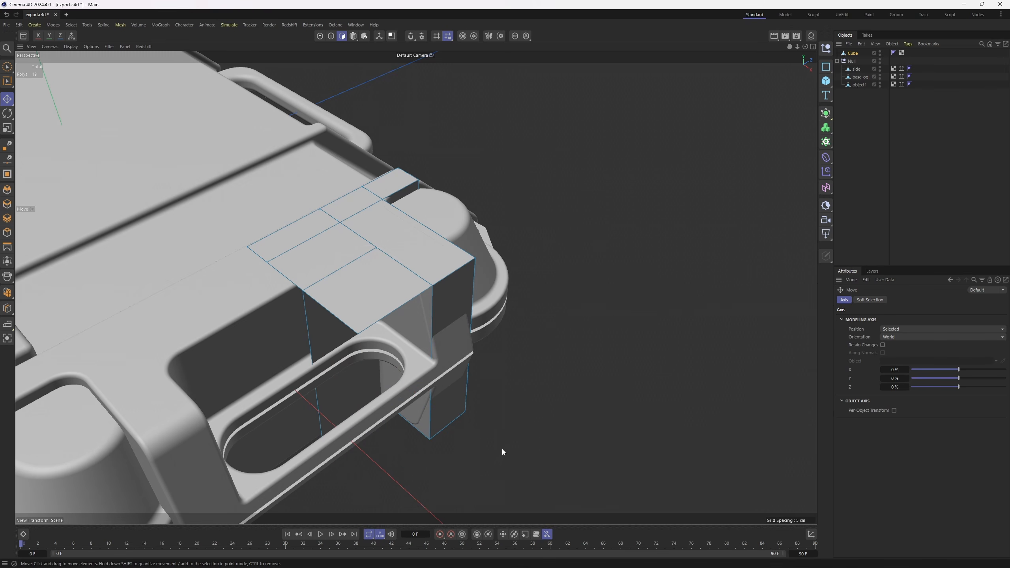
# Undo the face deletions, the second loop cut and the extrusion over the handle.
pyautogui.hotkey('ctrl', 'z')
pyautogui.hotkey('ctrl', 'z')
pyautogui.hotkey('ctrl', 'z')
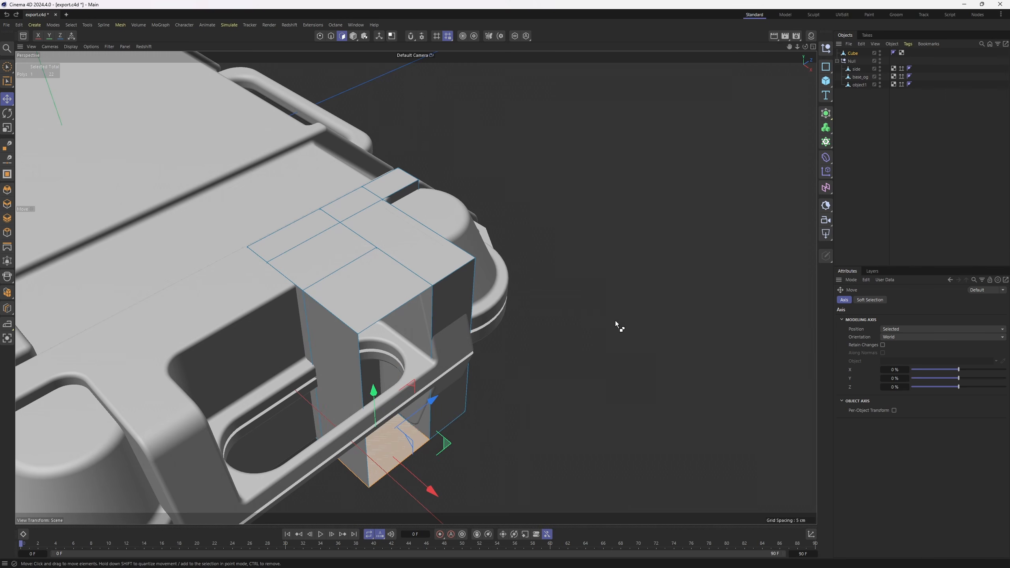
pyautogui.hotkey('ctrl', 'z')
pyautogui.hotkey('ctrl', 'z')
pyautogui.hotkey('ctrl', 'z')
pyautogui.hotkey('ctrl', 'z')
pyautogui.hotkey('ctrl', 'z')
pyautogui.hotkey('ctrl', 'z')
pyautogui.hotkey('ctrl', 'z')
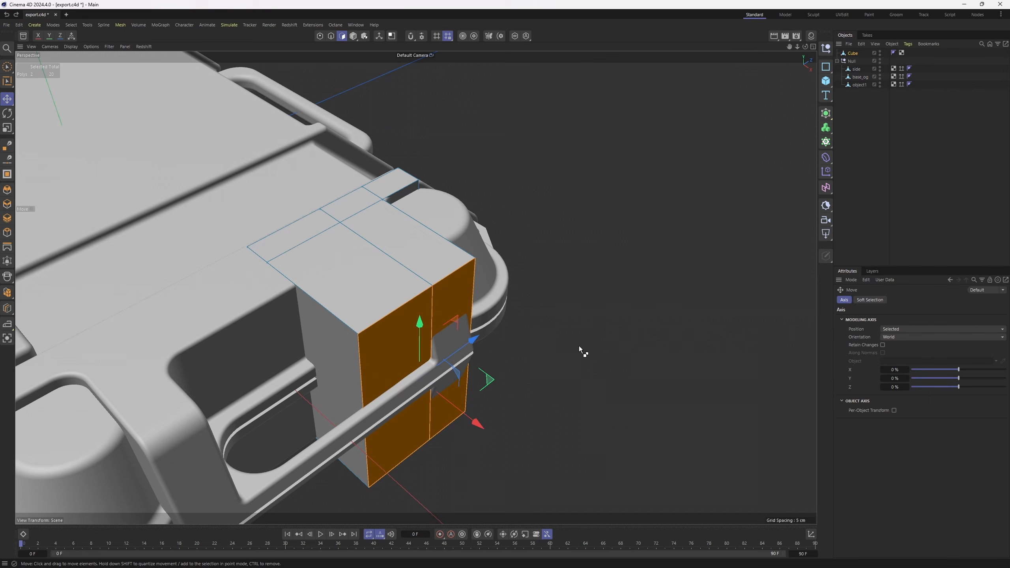
pyautogui.hotkey('ctrl', 'z')
pyautogui.hotkey('ctrl', 'z')
# Extrude the block's front face only as far as the back wall of the handle recess.
pyautogui.keyDown('alt'); pyautogui.moveTo(615, 305); pyautogui.dragTo(222, 350); pyautogui.keyUp('alt')
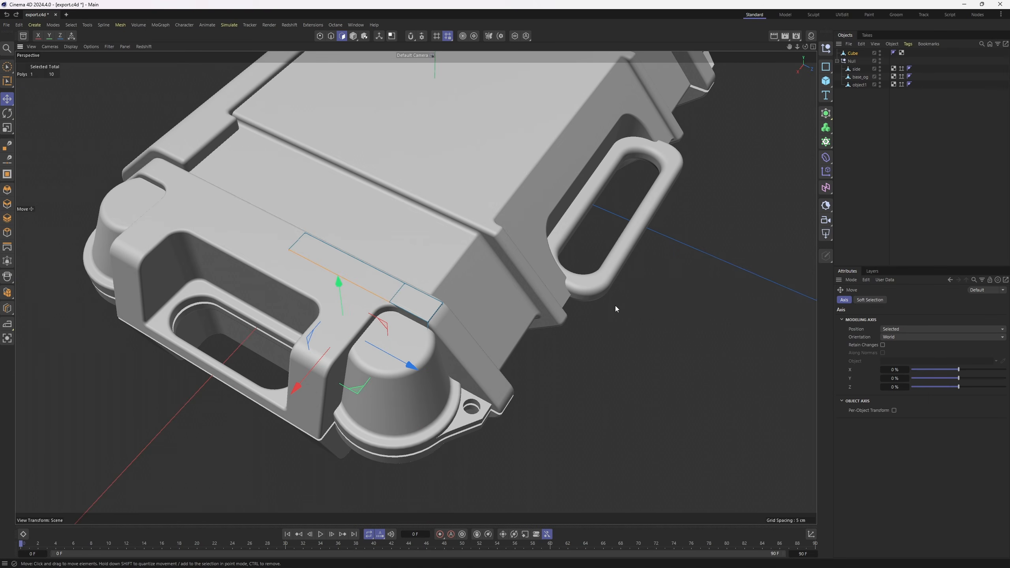
pyautogui.keyDown('alt'); pyautogui.moveTo(448, 291); pyautogui.dragTo(438, 219); pyautogui.keyUp('alt')
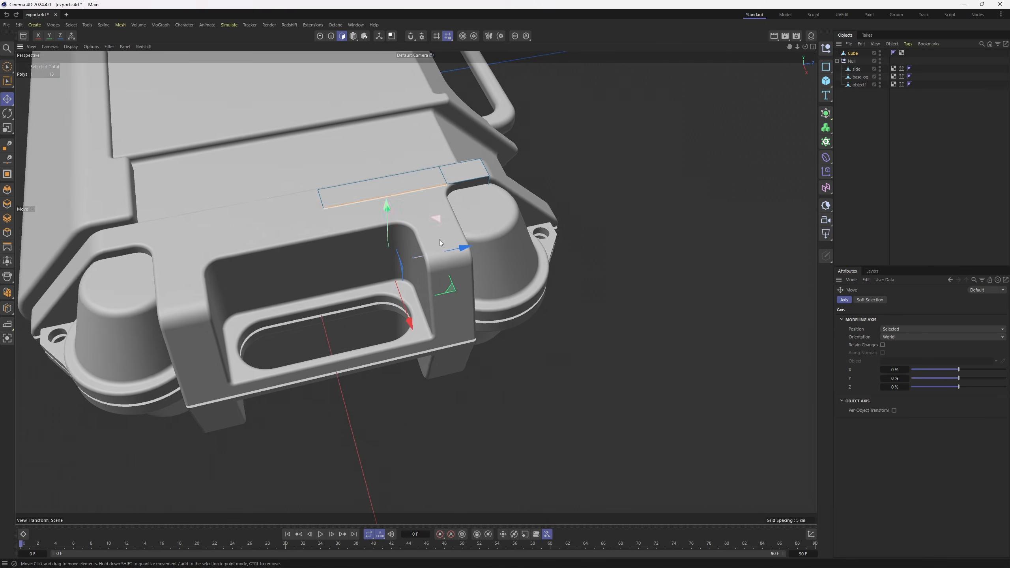
pyautogui.keyDown('alt'); pyautogui.moveTo(438, 220); pyautogui.dragTo(435, 251, button='middle'); pyautogui.keyUp('alt')
pyautogui.keyDown('alt'); pyautogui.moveTo(436, 253); pyautogui.dragTo(457, 315); pyautogui.keyUp('alt')
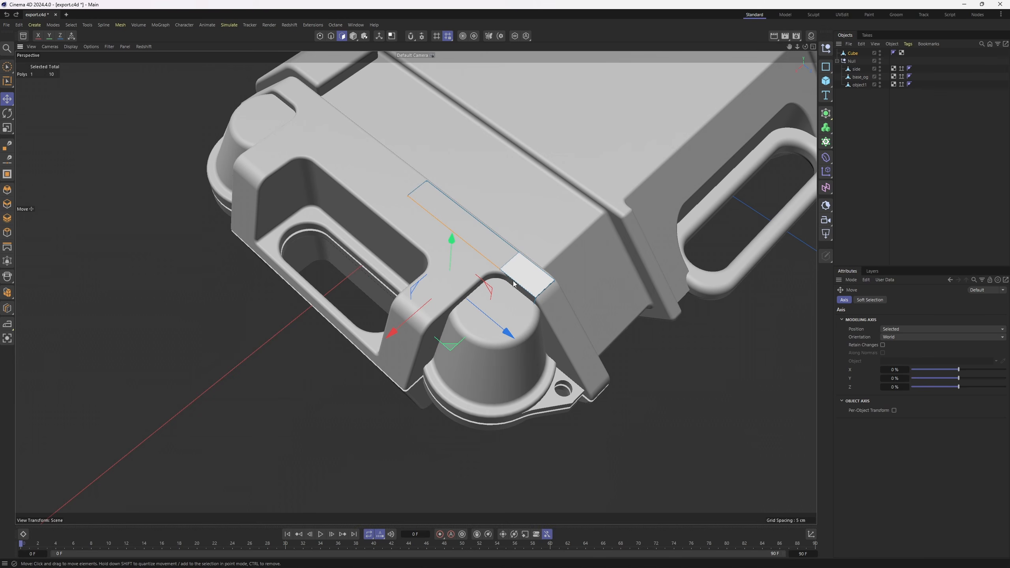
pyautogui.keyDown('ctrl'); pyautogui.moveTo(401, 324); pyautogui.dragTo(321, 303); pyautogui.keyUp('ctrl')
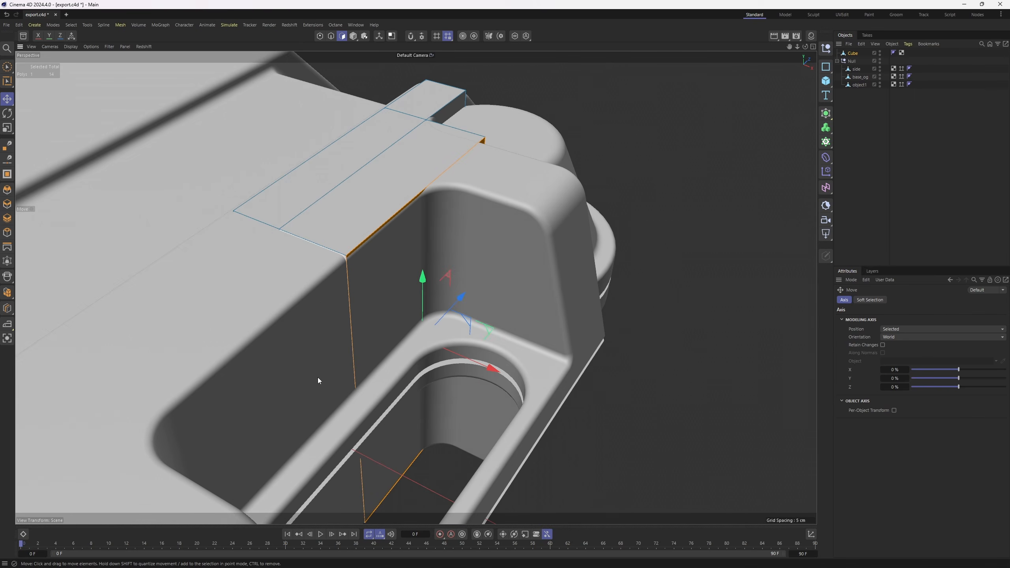
# Add a horizontal loop cut around the block at the height of the end handle's upper surface.
pyautogui.keyDown('alt'); pyautogui.moveTo(312, 385); pyautogui.dragTo(380, 279); pyautogui.keyUp('alt')
pyautogui.press('k')
pyautogui.press('l')
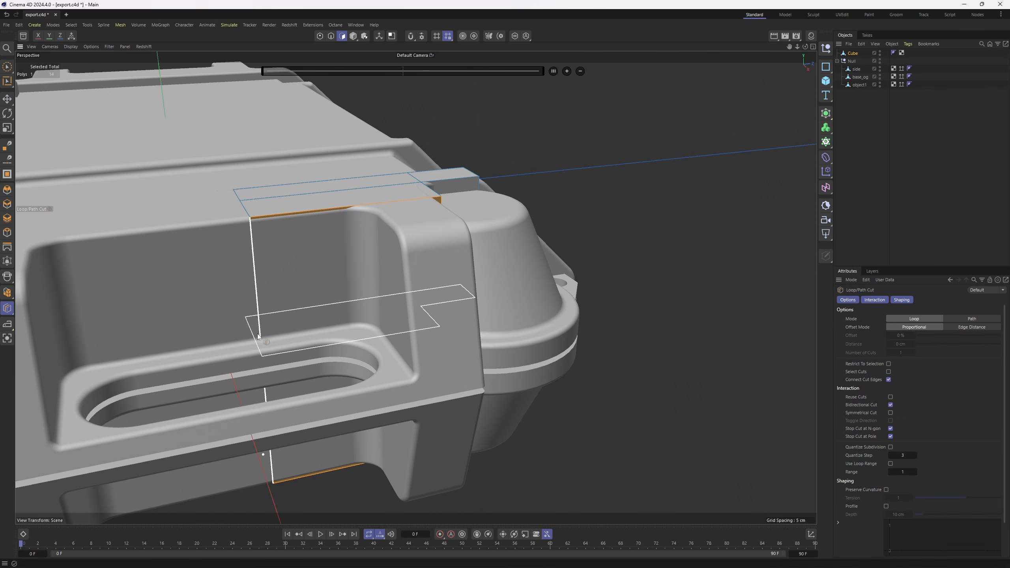
pyautogui.click(263, 337)
# Add a vertical loop cut at about 39 % offset, aligned with the side wall of the handle recess.
pyautogui.keyDown('alt'); pyautogui.moveTo(262, 338); pyautogui.dragTo(272, 357); pyautogui.keyUp('alt')
pyautogui.keyDown('alt'); pyautogui.moveTo(366, 215); pyautogui.dragTo(408, 290); pyautogui.keyUp('alt')
pyautogui.keyDown('alt'); pyautogui.moveTo(400, 273); pyautogui.dragTo(414, 279, button='middle'); pyautogui.keyUp('alt')
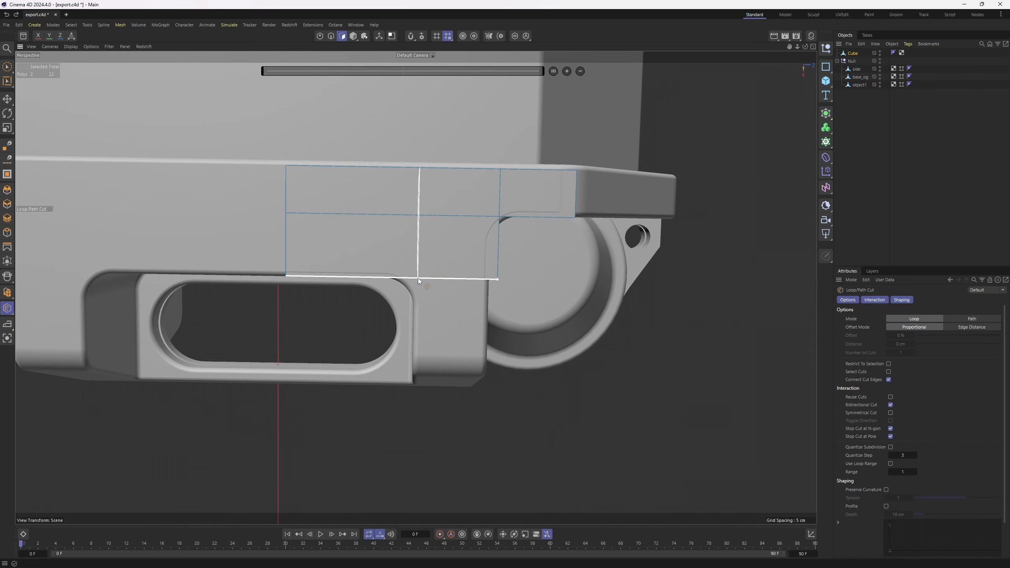
pyautogui.scroll(1, 415, 279)
pyautogui.scroll(3, 414, 280)
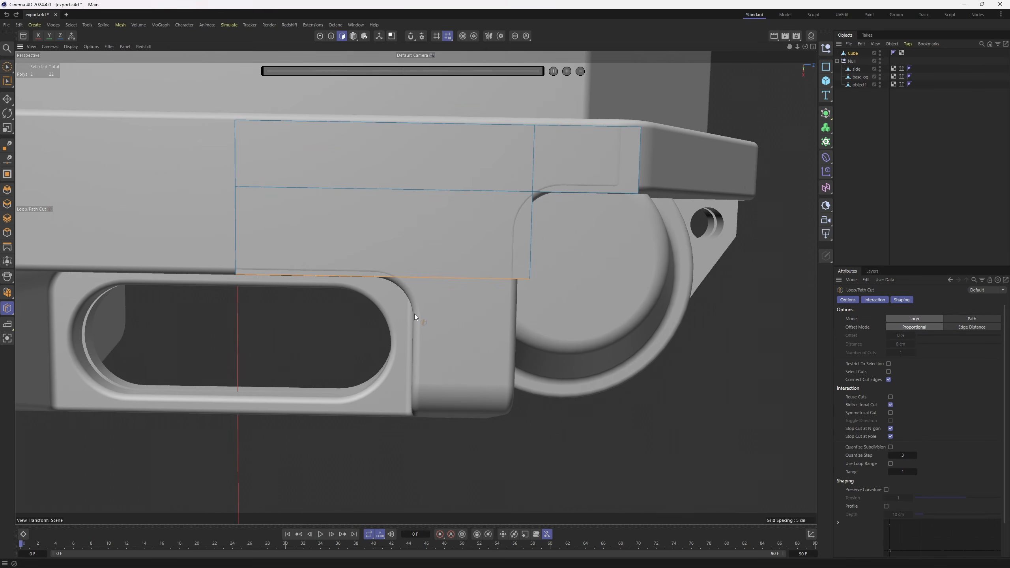
pyautogui.click(415, 277)
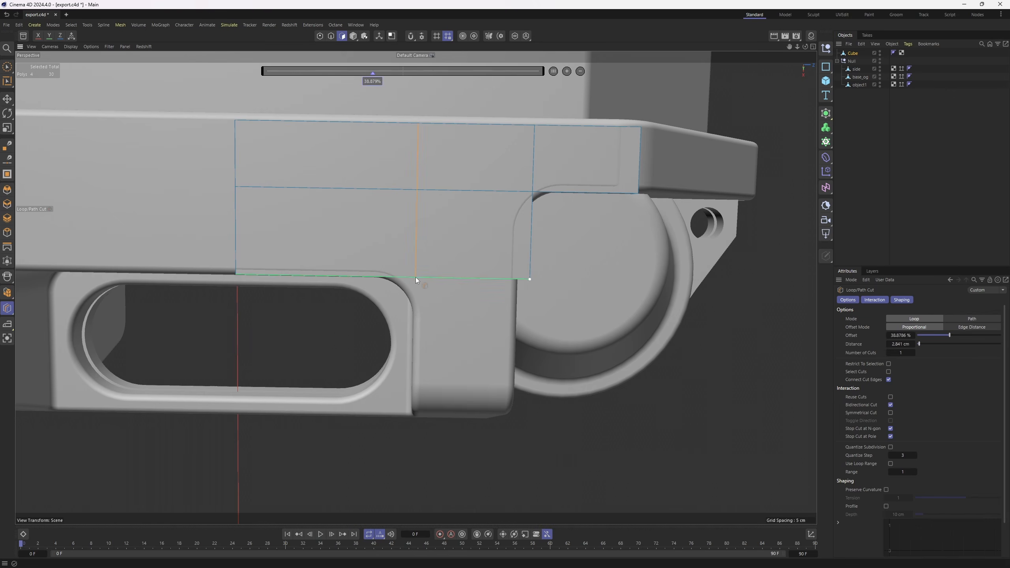
pyautogui.keyDown('alt'); pyautogui.moveTo(415, 277); pyautogui.dragTo(455, 237); pyautogui.keyUp('alt')
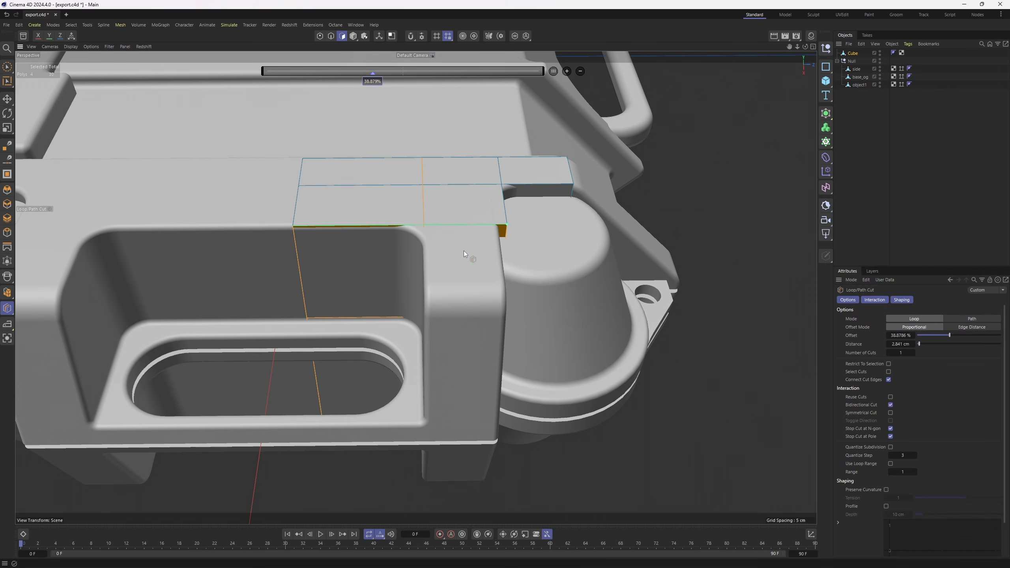
# Extrude the lower faces and the upper face beside the recess outward to the handle's front edge.
pyautogui.press('r')
pyautogui.keyDown('shift'); pyautogui.click(413, 338); pyautogui.keyUp('shift')
pyautogui.keyDown('alt'); pyautogui.moveTo(413, 334); pyautogui.dragTo(402, 413); pyautogui.keyUp('alt')
pyautogui.press('e')
pyautogui.keyDown('alt'); pyautogui.moveTo(407, 287); pyautogui.dragTo(321, 313); pyautogui.keyUp('alt')
pyautogui.keyDown('shift'); pyautogui.click(366, 306); pyautogui.keyUp('shift')
pyautogui.scroll(2, 335, 308)
# Select the top front edge of the column beside the recess and move it inward to match the case's slope.
pyautogui.press('Return')
pyautogui.click(339, 309)
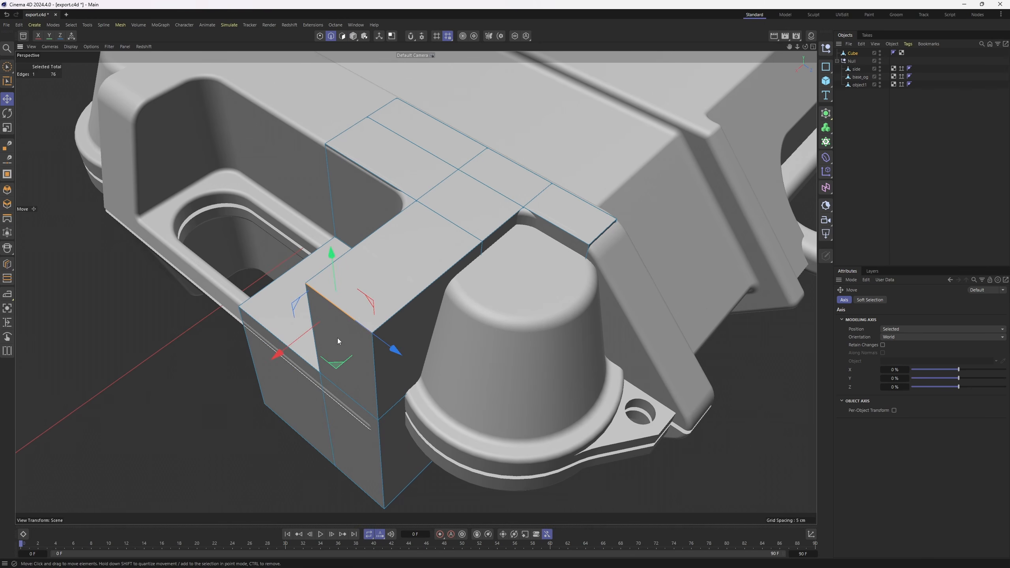
pyautogui.moveTo(286, 353); pyautogui.dragTo(377, 282)
# Add a horizontal loop cut around the lower block, just below the case's parting line.
pyautogui.keyDown('alt'); pyautogui.moveTo(433, 224); pyautogui.dragTo(288, 198); pyautogui.keyUp('alt')
pyautogui.keyDown('alt'); pyautogui.moveTo(299, 193); pyautogui.dragTo(450, 283); pyautogui.keyUp('alt')
pyautogui.press('k')
pyautogui.press('l')
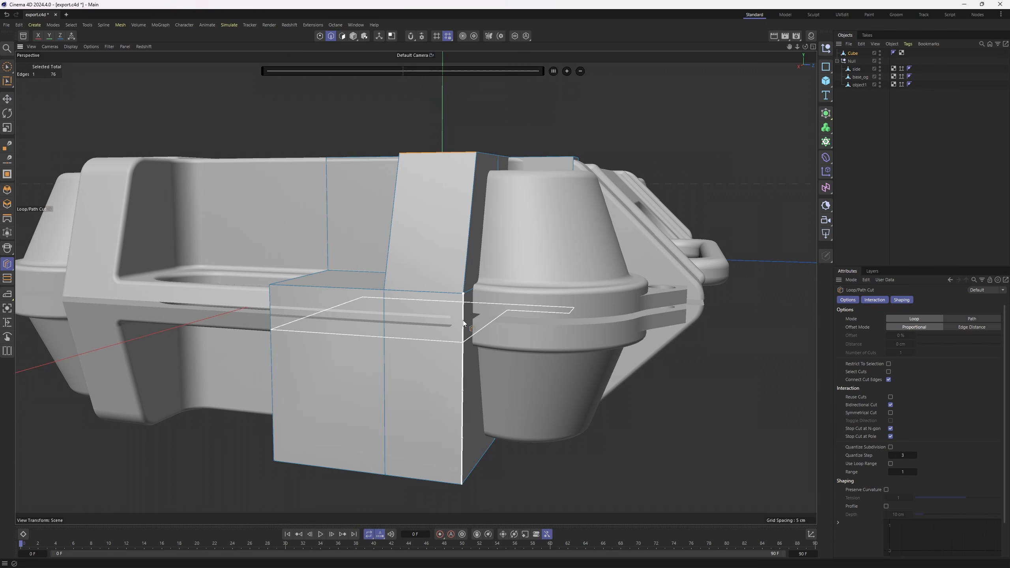
pyautogui.keyDown('alt'); pyautogui.moveTo(463, 323); pyautogui.dragTo(426, 299); pyautogui.keyUp('alt')
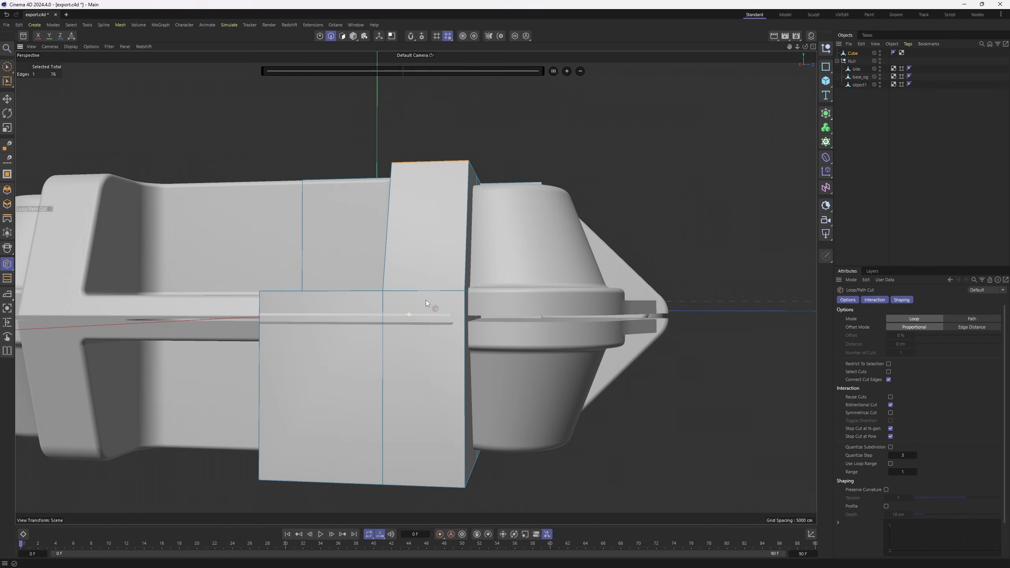
pyautogui.keyDown('shift'); pyautogui.click(466, 320); pyautogui.keyUp('shift')
# Select the block's lowest points through the mesh in the front view and delete them.
pyautogui.scroll(-2, 489, 359)
pyautogui.press('0')
pyautogui.middleClick(489, 380)
pyautogui.middleClick(489, 380)
pyautogui.keyDown('alt'); pyautogui.moveTo(489, 380); pyautogui.dragTo(514, 340, button='middle'); pyautogui.keyUp('alt')
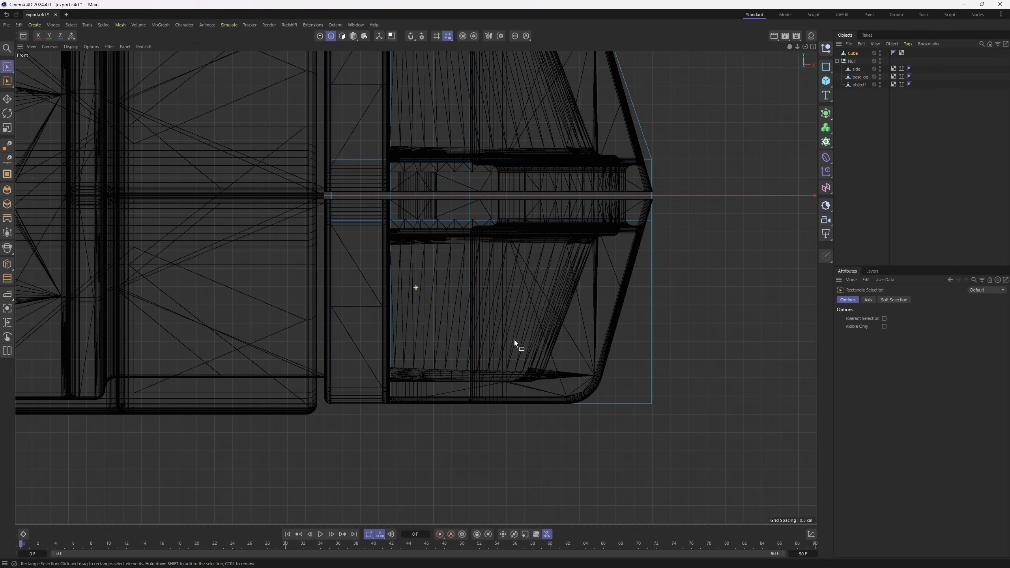
pyautogui.scroll(-2, 509, 341)
pyautogui.press('Return')
pyautogui.press('Return')
pyautogui.moveTo(306, 326); pyautogui.dragTo(642, 407)
pyautogui.press('Delete')
# Select the remaining bottom row of the block's points and check the selection in perspective.
pyautogui.scroll(3, 492, 281)
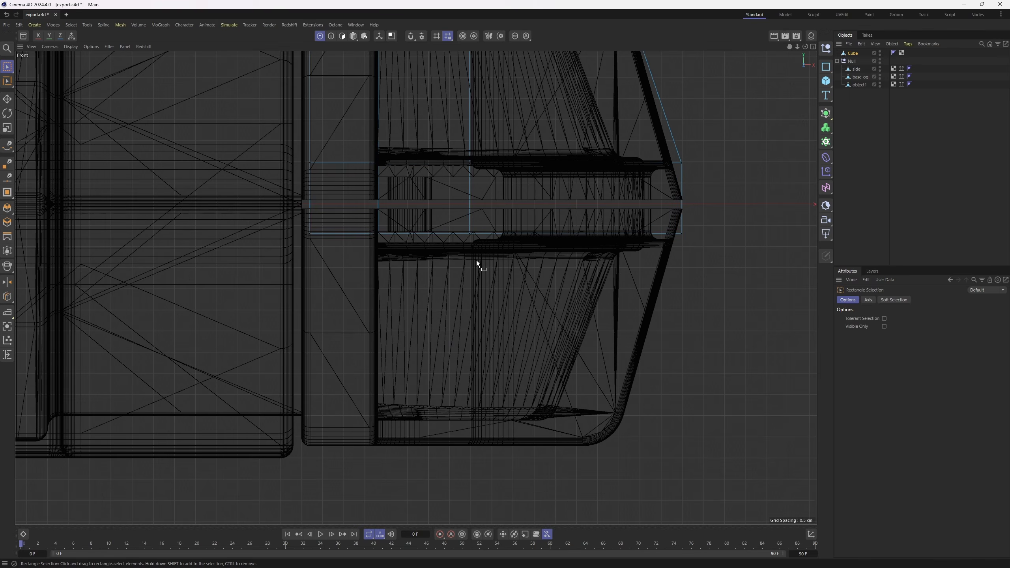
pyautogui.moveTo(273, 205); pyautogui.dragTo(739, 308)
pyautogui.middleClick(638, 255)
pyautogui.middleClick(257, 195)
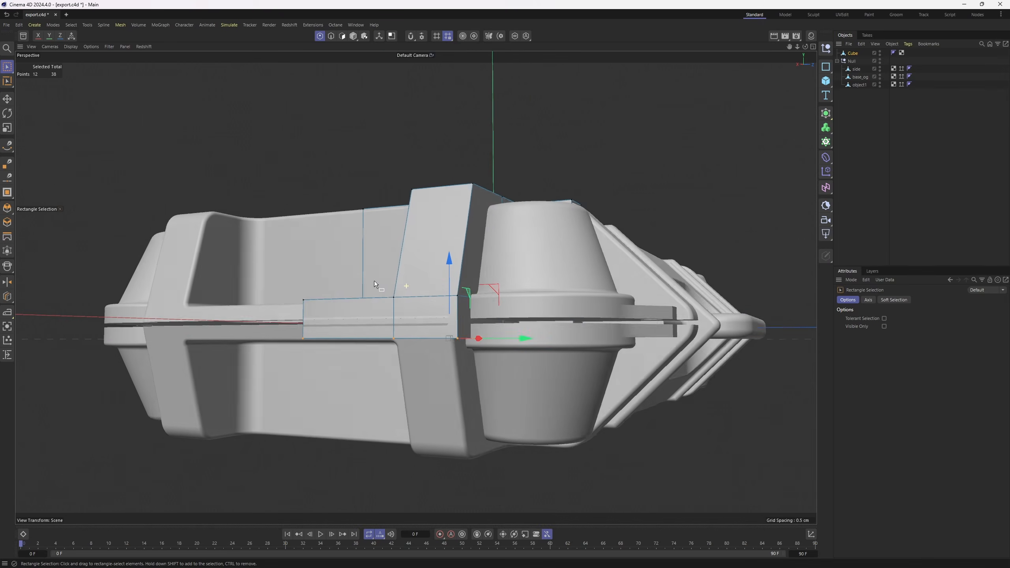
pyautogui.keyDown('alt'); pyautogui.moveTo(374, 281); pyautogui.dragTo(478, 240); pyautogui.keyUp('alt')
pyautogui.middleClick(478, 240)
pyautogui.middleClick(519, 392)
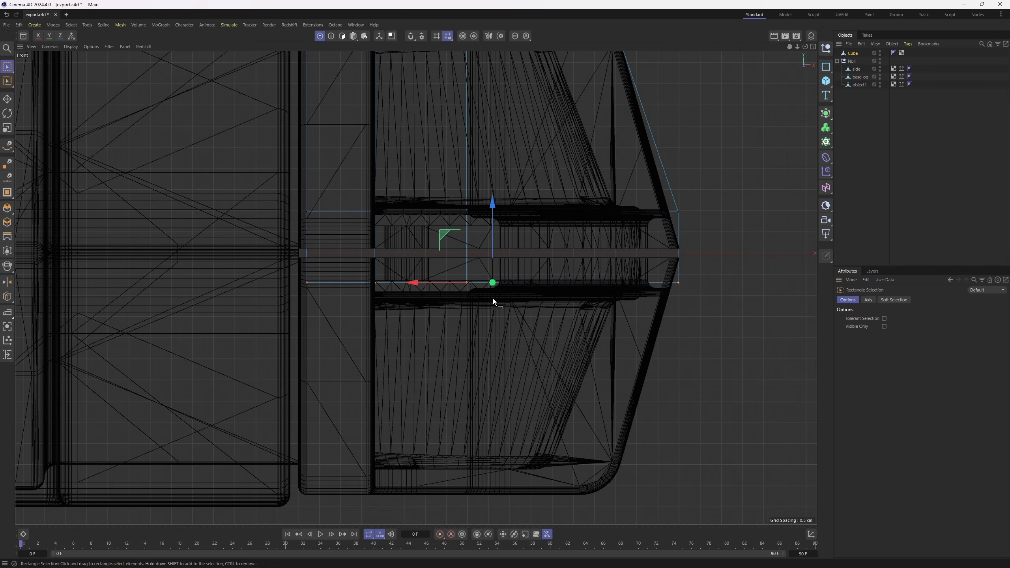
# Move the selected bottom points up to the case's horizontal parting line in the front view.
pyautogui.keyDown('alt'); pyautogui.moveTo(494, 299); pyautogui.dragTo(498, 345, button='middle'); pyautogui.keyUp('alt')
pyautogui.scroll(3, 496, 291)
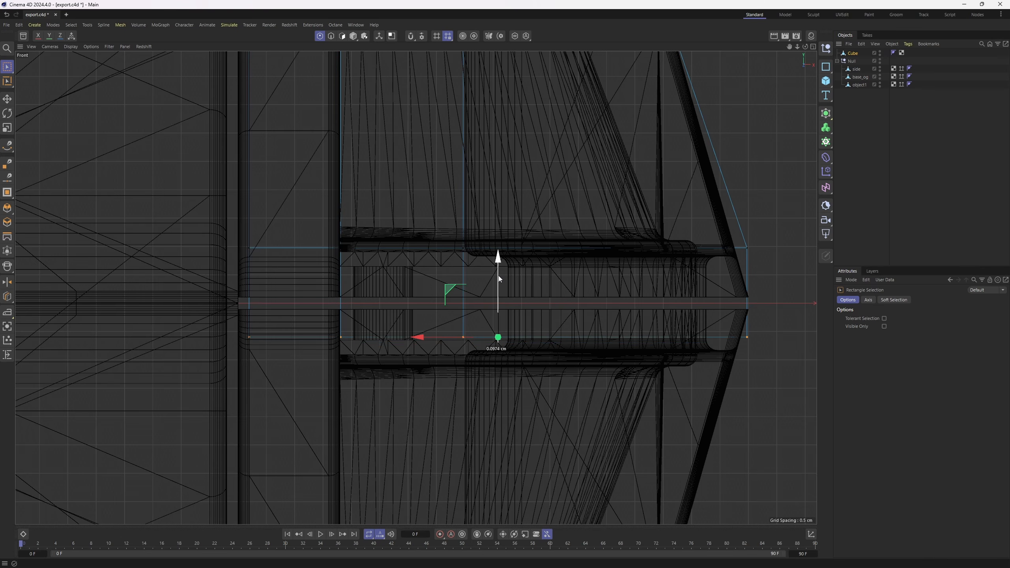
pyautogui.keyDown('alt'); pyautogui.moveTo(563, 307); pyautogui.dragTo(410, 316, button='middle'); pyautogui.keyUp('alt')
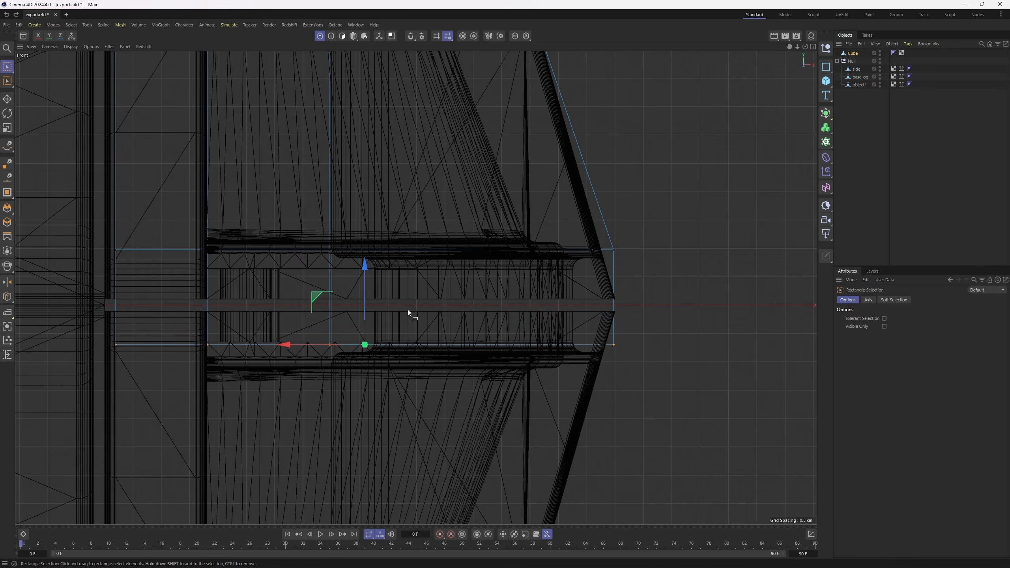
pyautogui.scroll(-2, 106, 302)
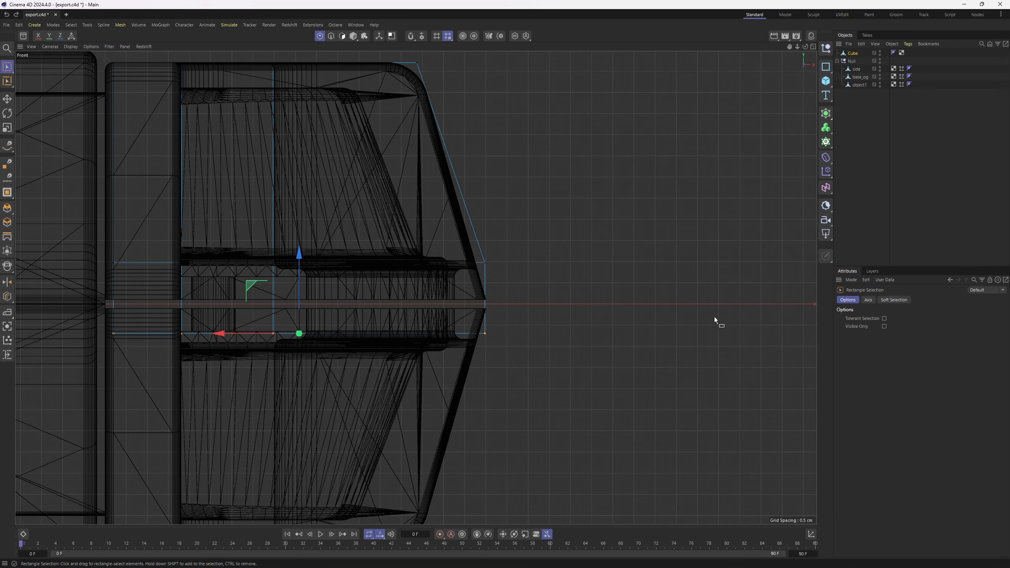
pyautogui.keyDown('alt'); pyautogui.moveTo(275, 308); pyautogui.dragTo(364, 304, button='middle'); pyautogui.keyUp('alt')
pyautogui.scroll(1, 364, 305)
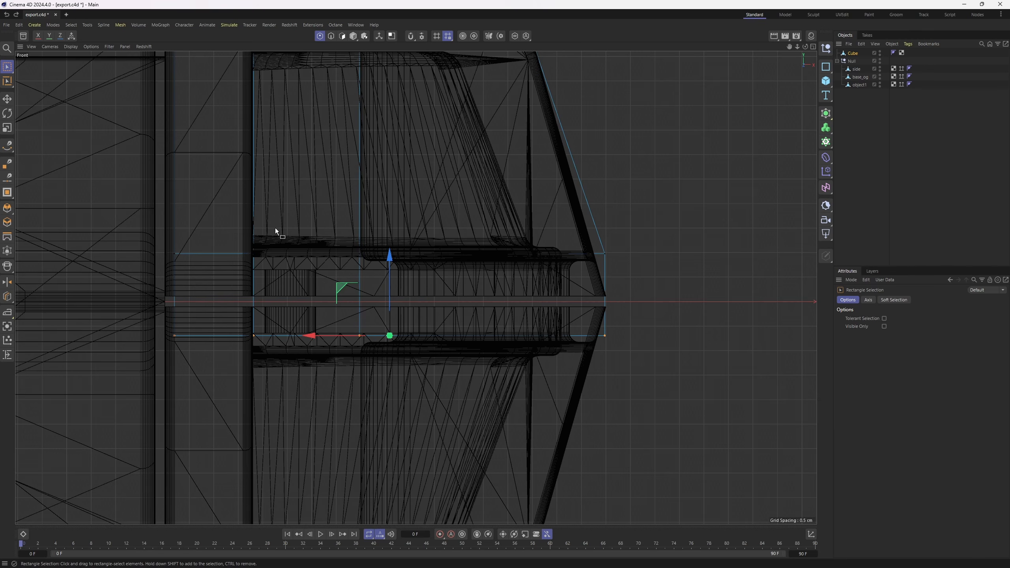
pyautogui.moveTo(390, 283); pyautogui.dragTo(389, 251)
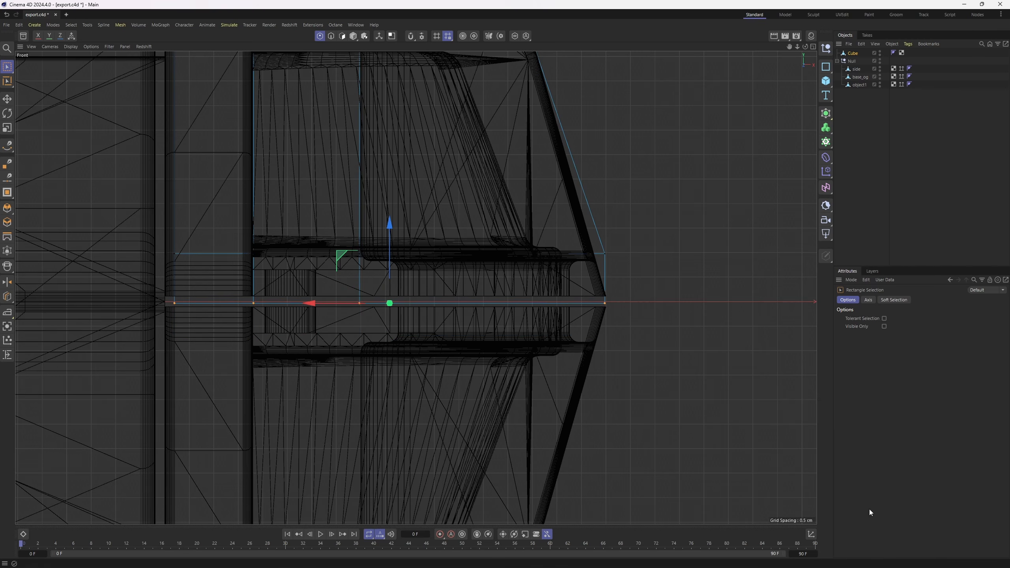
# Switch the coordinates to World and set the selected points' X position to 0 cm.
pyautogui.click(811, 535)
pyautogui.click(964, 526)
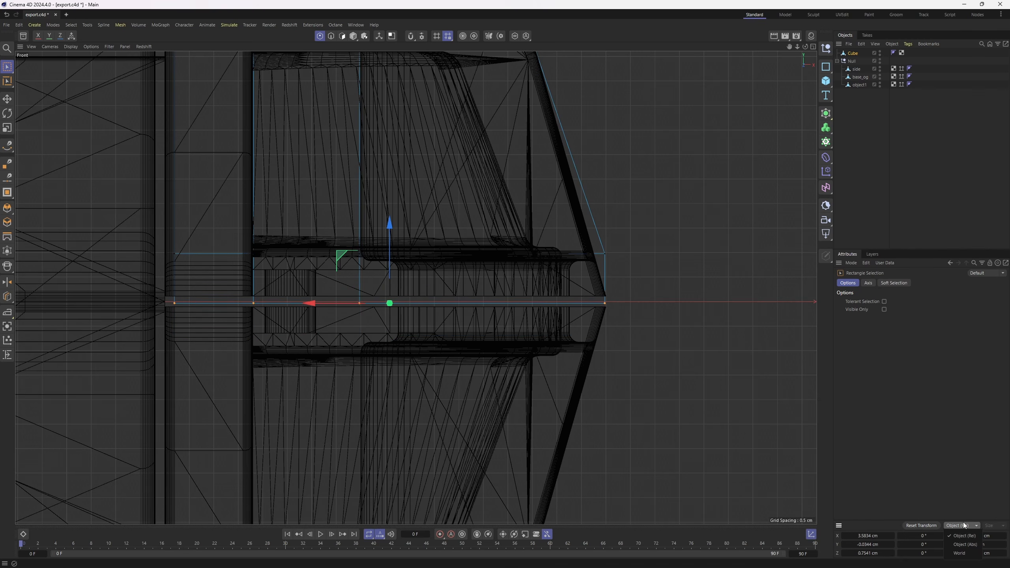
pyautogui.click(960, 554)
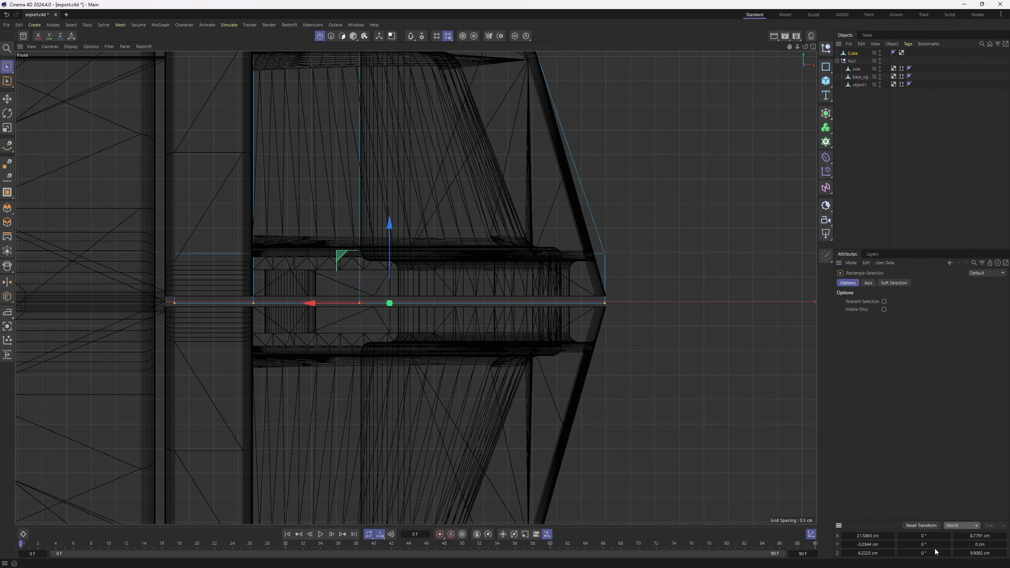
pyautogui.doubleClick(869, 536)
pyautogui.write('0')
pyautogui.press('Return')
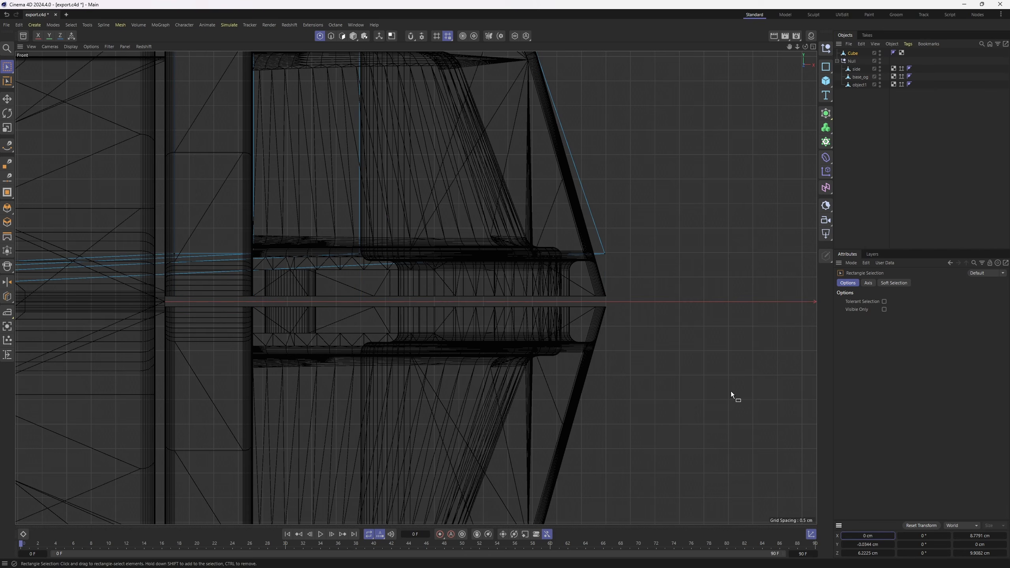
# Undo the X position change and set the selected bottom points' Y position to 0 cm.
pyautogui.hotkey('ctrl', 'z')
pyautogui.doubleClick(873, 546)
pyautogui.write('0')
pyautogui.press('Return')
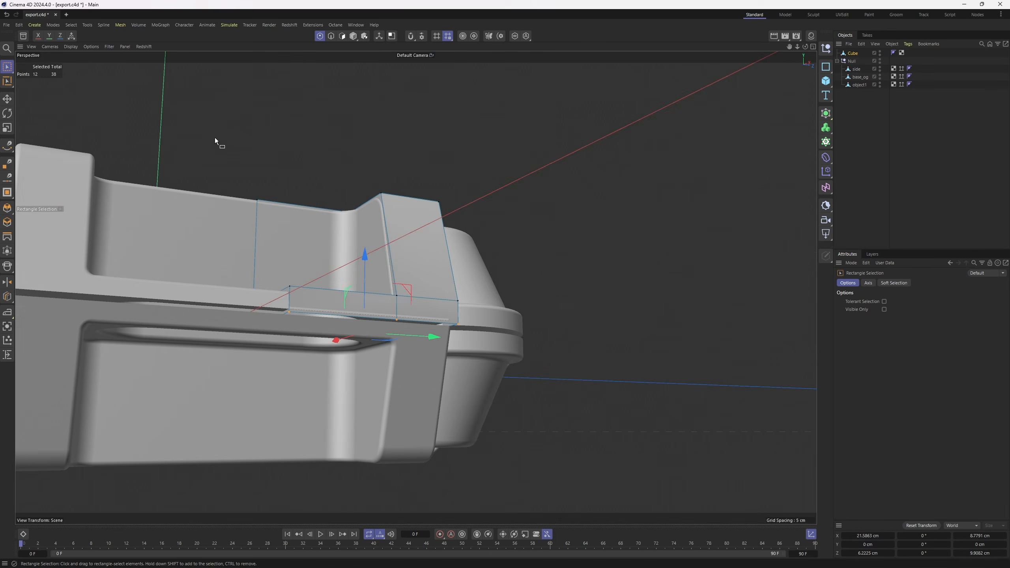
# Extend the block's arm past the rounded cone to the case's end and pull its upper end edge back into a slope.
pyautogui.moveTo(215, 137)
pyautogui.keyDown('alt'); pyautogui.mouseDown()
pyautogui.moveTo(518, 275)
pyautogui.moveTo(505, 237)
pyautogui.moveTo(638, 288)
pyautogui.mouseUp(); pyautogui.keyUp('alt')
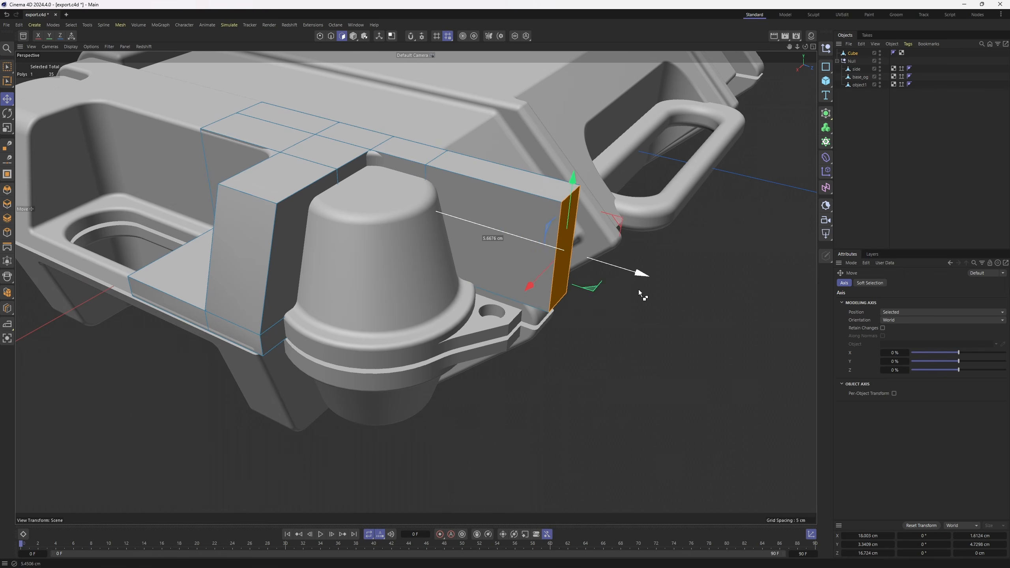
pyautogui.hotkey('ctrl', 'z')
pyautogui.click(515, 36)
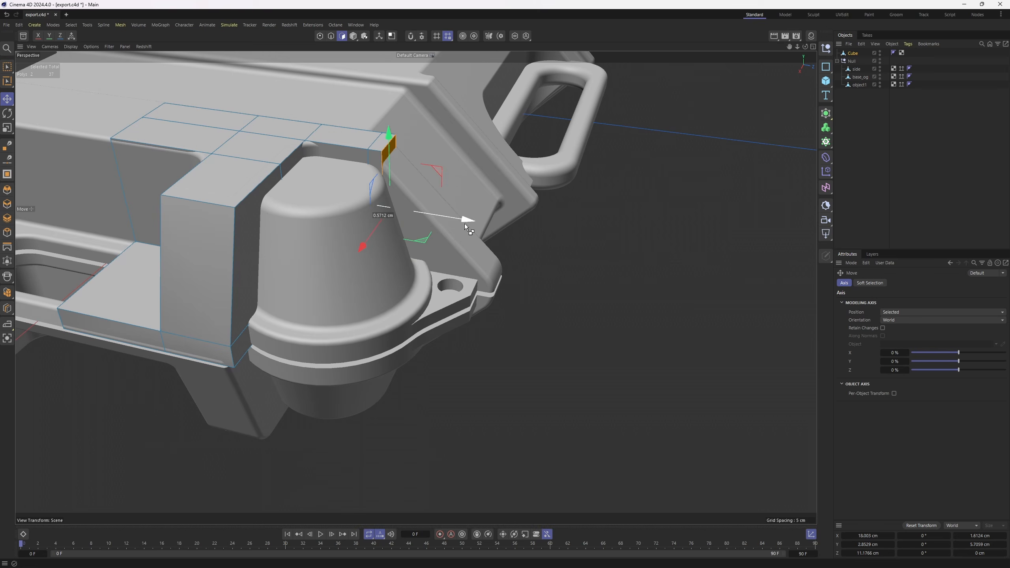
pyautogui.moveTo(464, 223); pyautogui.dragTo(572, 253)
pyautogui.press('Return')
pyautogui.click(507, 163)
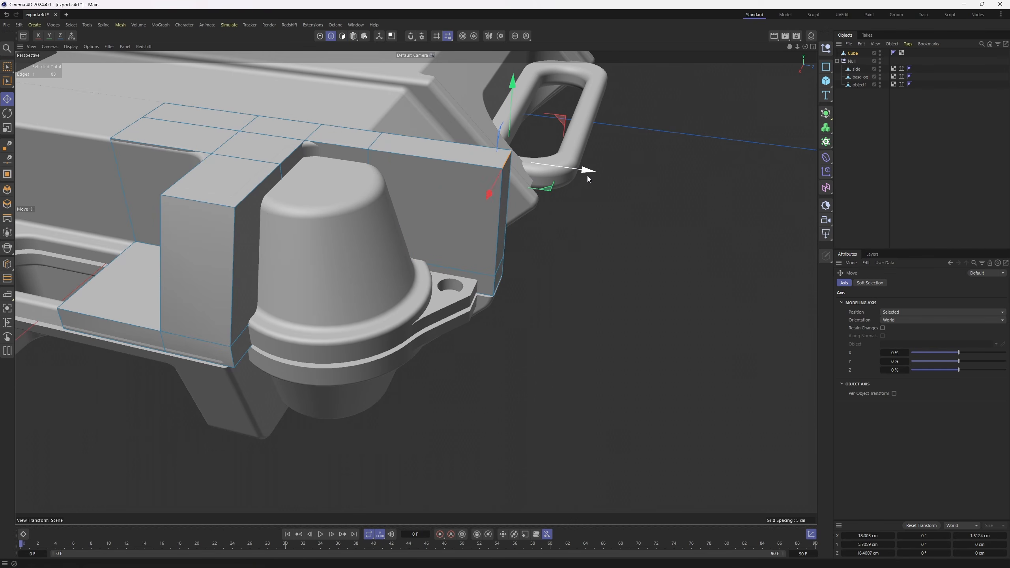
pyautogui.moveTo(587, 176); pyautogui.dragTo(454, 151)
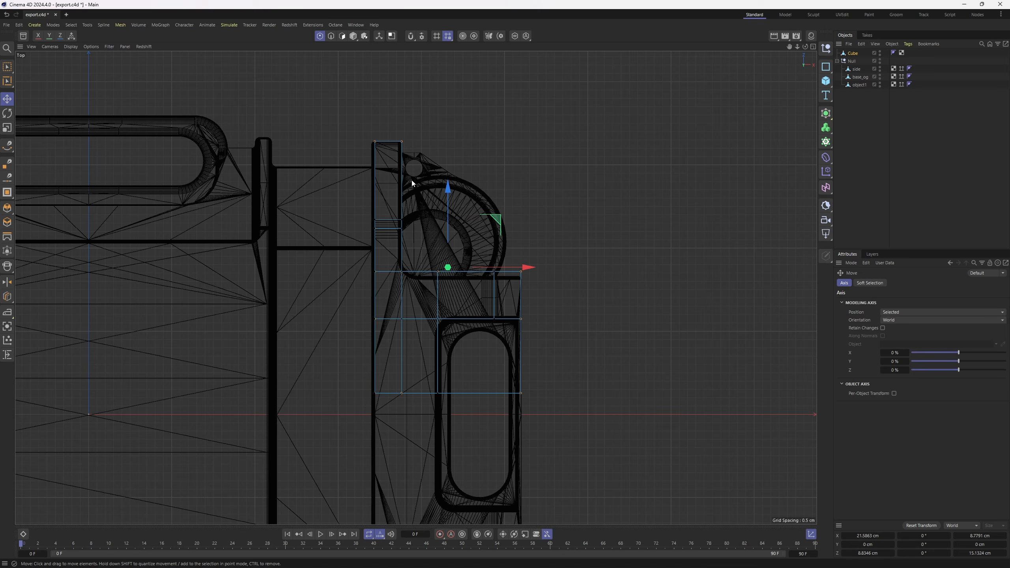
# Select the block's points along the inner case wall in the top view and align them in X with that wall.
pyautogui.press('0')
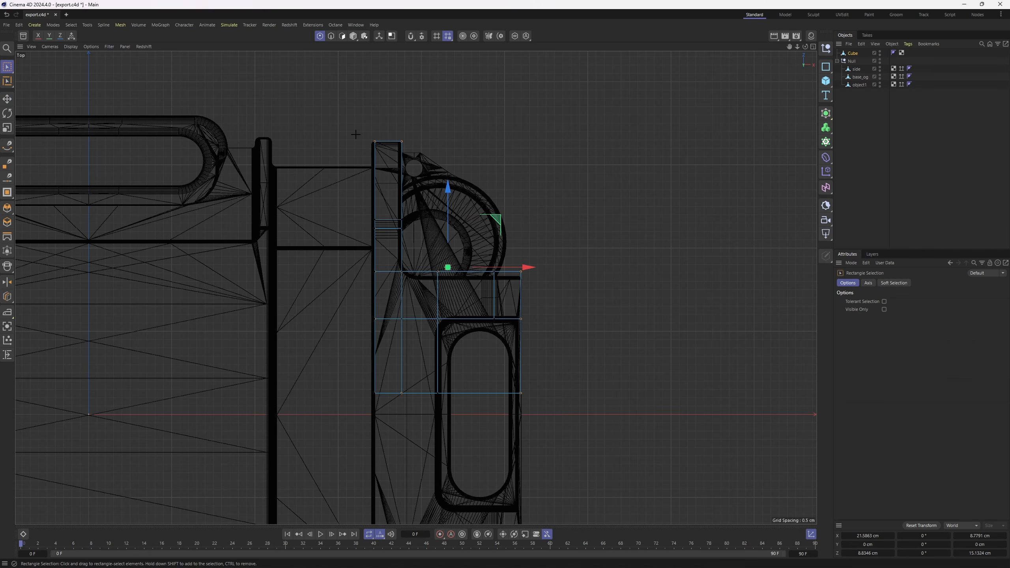
pyautogui.moveTo(352, 113); pyautogui.dragTo(379, 455)
pyautogui.scroll(3, 370, 338)
pyautogui.keyDown('alt'); pyautogui.moveTo(367, 287); pyautogui.dragTo(334, 294, button='middle'); pyautogui.keyUp('alt')
pyautogui.scroll(1, 393, 266)
pyautogui.keyDown('alt'); pyautogui.moveTo(393, 266); pyautogui.dragTo(438, 261, button='middle'); pyautogui.keyUp('alt')
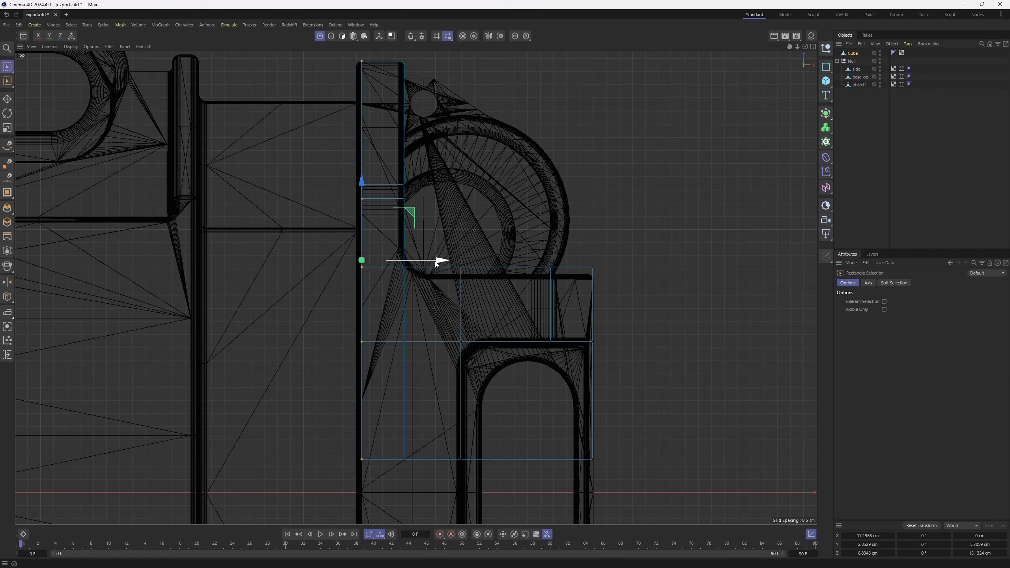
pyautogui.moveTo(435, 262); pyautogui.dragTo(430, 261)
# Select the block's outermost points in the top view and align them in X with the case's outer edge.
pyautogui.keyDown('alt'); pyautogui.moveTo(453, 247); pyautogui.dragTo(370, 204, button='middle'); pyautogui.keyUp('alt')
pyautogui.moveTo(460, 189); pyautogui.dragTo(527, 431)
pyautogui.moveTo(498, 205); pyautogui.dragTo(557, 472)
pyautogui.scroll(3, 525, 390)
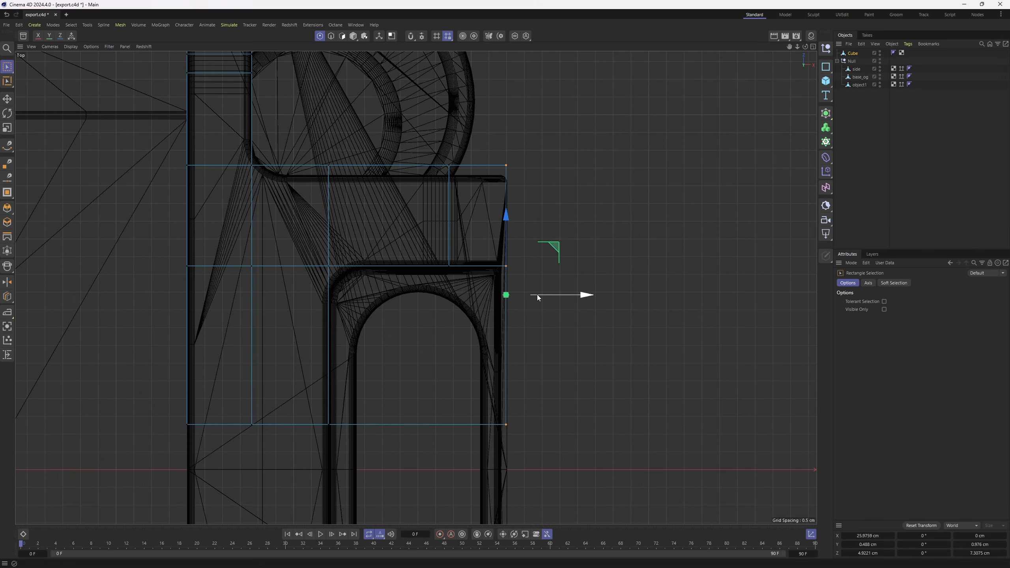
pyautogui.moveTo(537, 294); pyautogui.dragTo(537, 294)
# Shift the block's row of points beside the rounded cone onto the case wall in the top view, and select the arm's outer-side points.
pyautogui.keyDown('alt'); pyautogui.moveTo(249, 177); pyautogui.dragTo(286, 295, button='middle'); pyautogui.keyUp('alt')
pyautogui.scroll(3, 287, 296)
pyautogui.moveTo(123, 268); pyautogui.dragTo(597, 304)
pyautogui.moveTo(359, 212); pyautogui.dragTo(360, 225)
pyautogui.moveTo(215, 64); pyautogui.dragTo(255, 319)
# Move the outer bottom points and the corner points above them inward in the front view to follow the case's sloped profile.
pyautogui.press('F1')
pyautogui.press('F4')
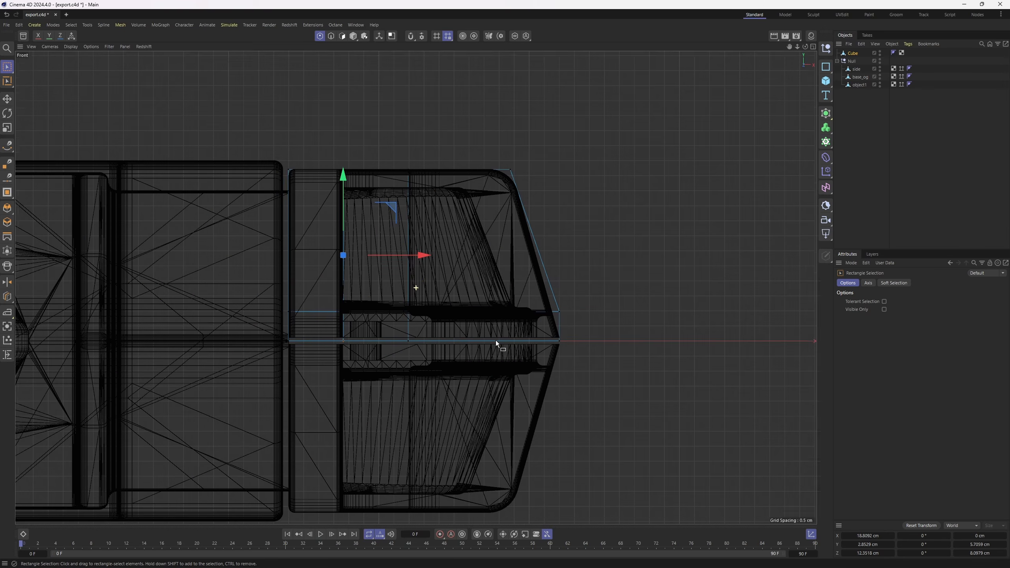
pyautogui.keyDown('alt'); pyautogui.moveTo(496, 340); pyautogui.dragTo(507, 352, button='middle'); pyautogui.keyUp('alt')
pyautogui.scroll(2, 312, 152)
pyautogui.keyDown('alt'); pyautogui.moveTo(534, 222); pyautogui.dragTo(392, 198, button='middle'); pyautogui.keyUp('alt')
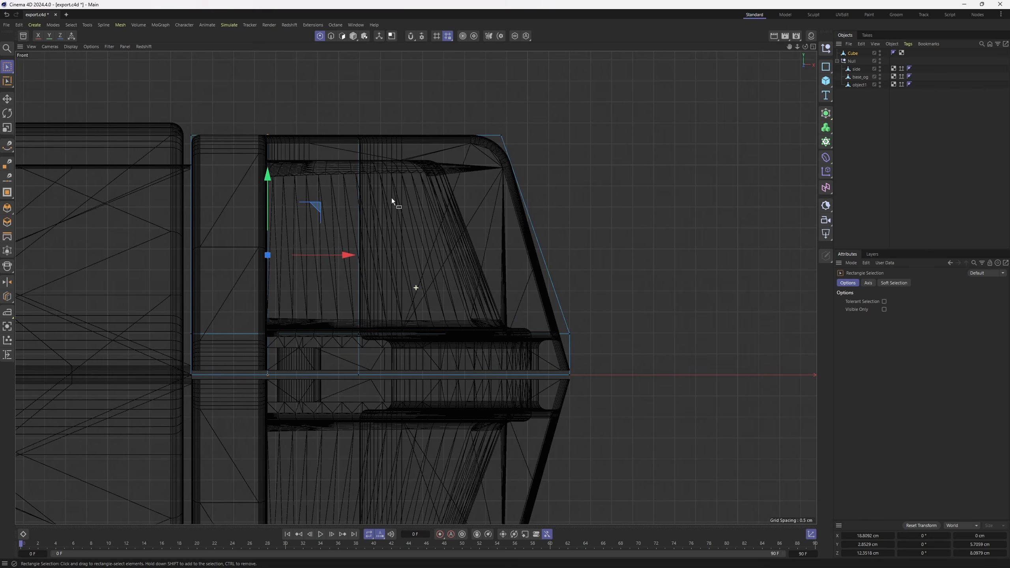
pyautogui.scroll(3, 517, 163)
pyautogui.keyDown('alt'); pyautogui.moveTo(565, 353); pyautogui.dragTo(533, 279, button='middle'); pyautogui.keyUp('alt')
pyautogui.scroll(3, 534, 279)
pyautogui.moveTo(542, 311); pyautogui.dragTo(597, 345)
pyautogui.moveTo(597, 422); pyautogui.dragTo(522, 401)
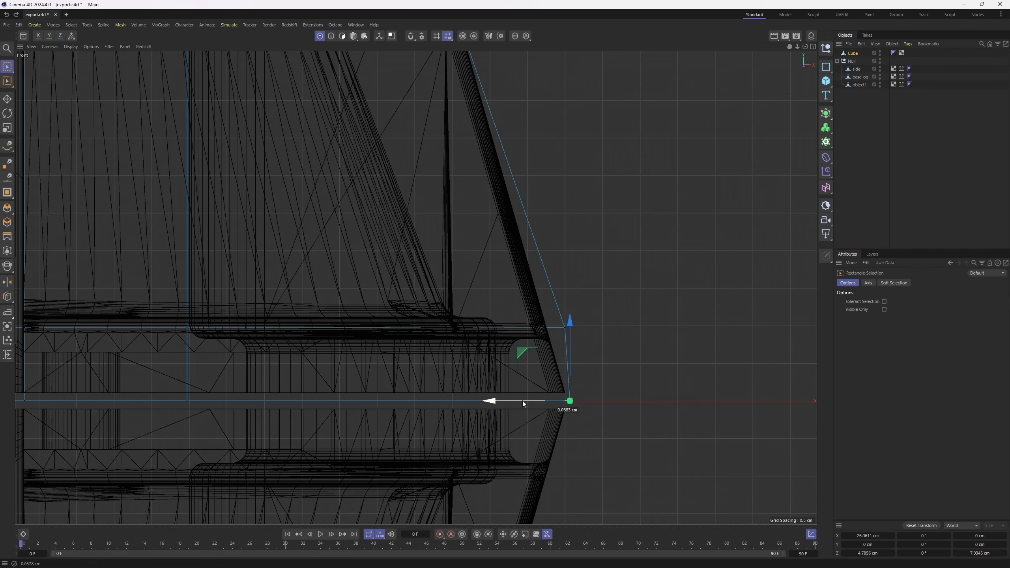
pyautogui.moveTo(589, 348); pyautogui.dragTo(537, 312)
pyautogui.moveTo(502, 329); pyautogui.dragTo(487, 329)
# Fit the block's upper outer corner points to the case's profile along X in the front view.
pyautogui.keyDown('alt'); pyautogui.moveTo(488, 330); pyautogui.dragTo(491, 436, button='middle'); pyautogui.keyUp('alt')
pyautogui.scroll(-3, 491, 436)
pyautogui.moveTo(433, 131); pyautogui.dragTo(505, 187)
pyautogui.scroll(3, 505, 187)
pyautogui.moveTo(405, 169); pyautogui.dragTo(408, 182)
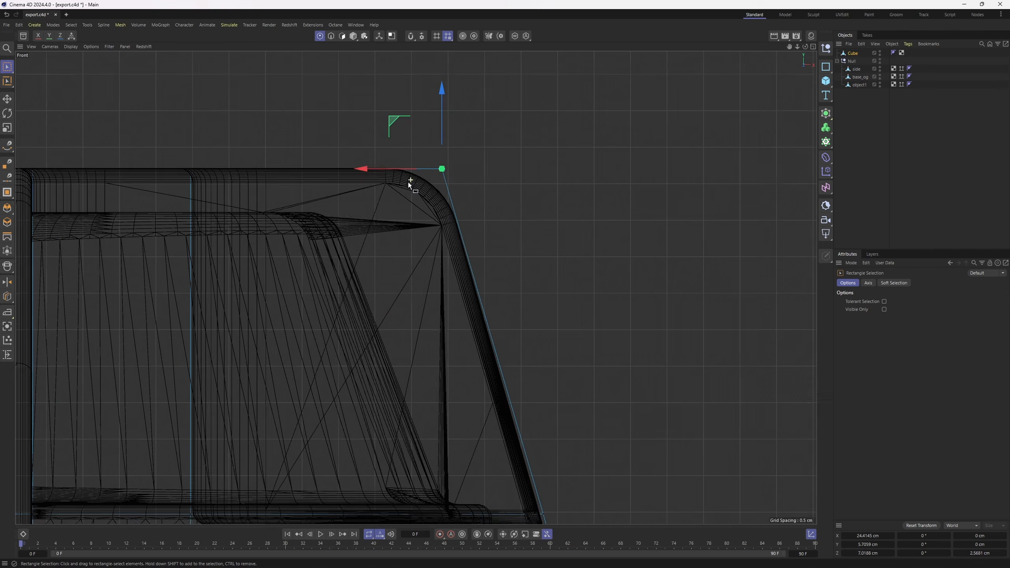
# Select the block's entire bottom row of points and raise it about 0.09 cm to the upper edge of the parting gap.
pyautogui.keyDown('alt'); pyautogui.moveTo(409, 182); pyautogui.dragTo(496, 129, button='middle'); pyautogui.keyUp('alt')
pyautogui.scroll(-4, 497, 129)
pyautogui.moveTo(105, 319); pyautogui.dragTo(490, 426)
pyautogui.moveTo(125, 354); pyautogui.dragTo(728, 458)
pyautogui.scroll(3, 397, 406)
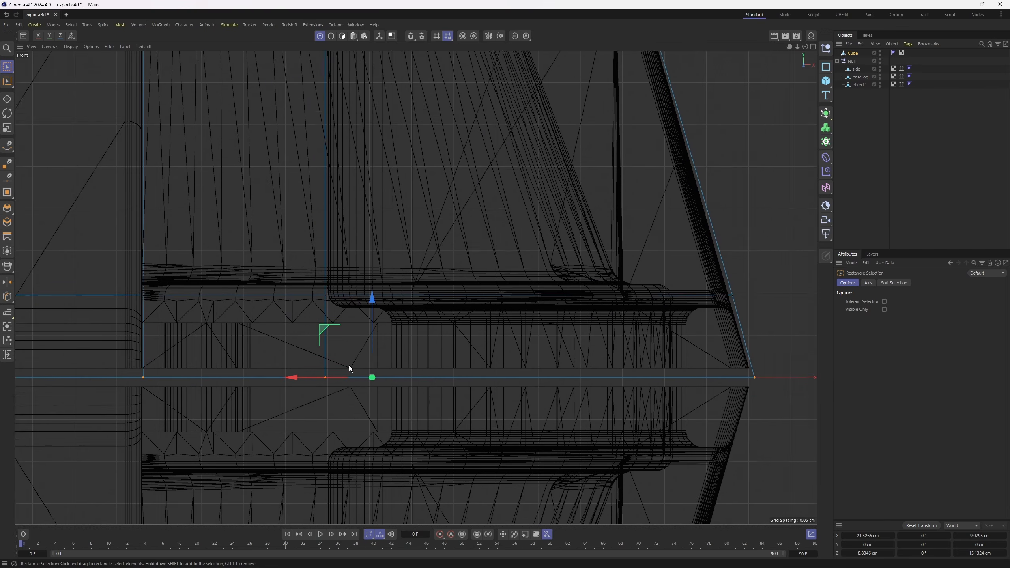
pyautogui.keyDown('alt'); pyautogui.moveTo(349, 366); pyautogui.dragTo(412, 352, button='middle'); pyautogui.keyUp('alt')
pyautogui.moveTo(435, 324); pyautogui.dragTo(434, 316)
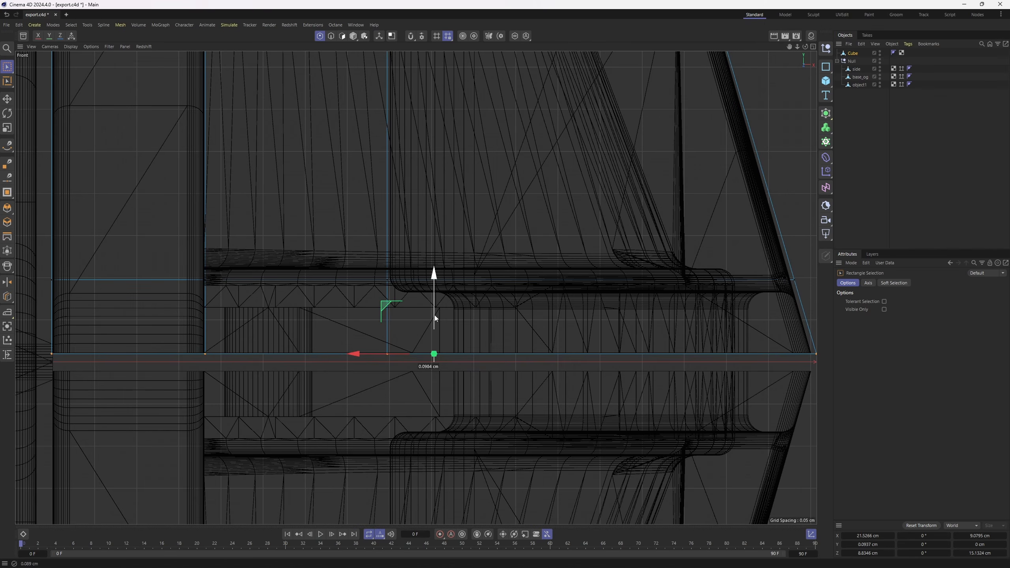
# Examine the arm's sloped end and its upper edge against the case in the right view and in perspective.
pyautogui.press('Return')
pyautogui.middleClick(434, 316)
pyautogui.middleClick(392, 300)
pyautogui.scroll(-4, 391, 300)
pyautogui.keyDown('alt'); pyautogui.moveTo(370, 267); pyautogui.dragTo(316, 275, button='middle'); pyautogui.keyUp('alt')
pyautogui.scroll(5, 456, 134)
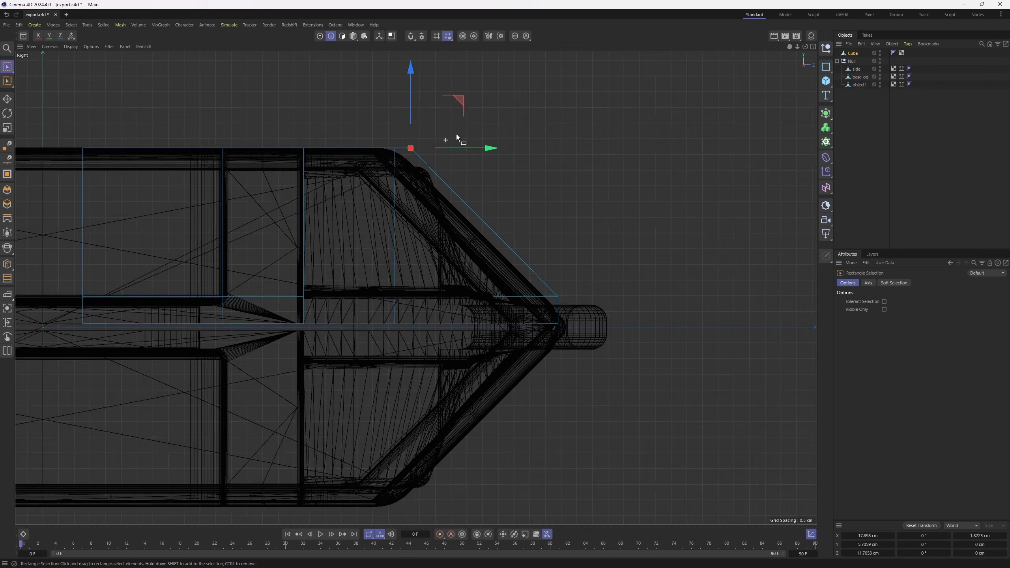
pyautogui.keyDown('alt'); pyautogui.moveTo(410, 151); pyautogui.dragTo(446, 127, button='middle'); pyautogui.keyUp('alt')
pyautogui.middleClick(446, 127)
pyautogui.middleClick(330, 94)
pyautogui.scroll(3, 371, 194)
pyautogui.keyDown('alt'); pyautogui.moveTo(371, 194); pyautogui.dragTo(389, 219); pyautogui.keyUp('alt')
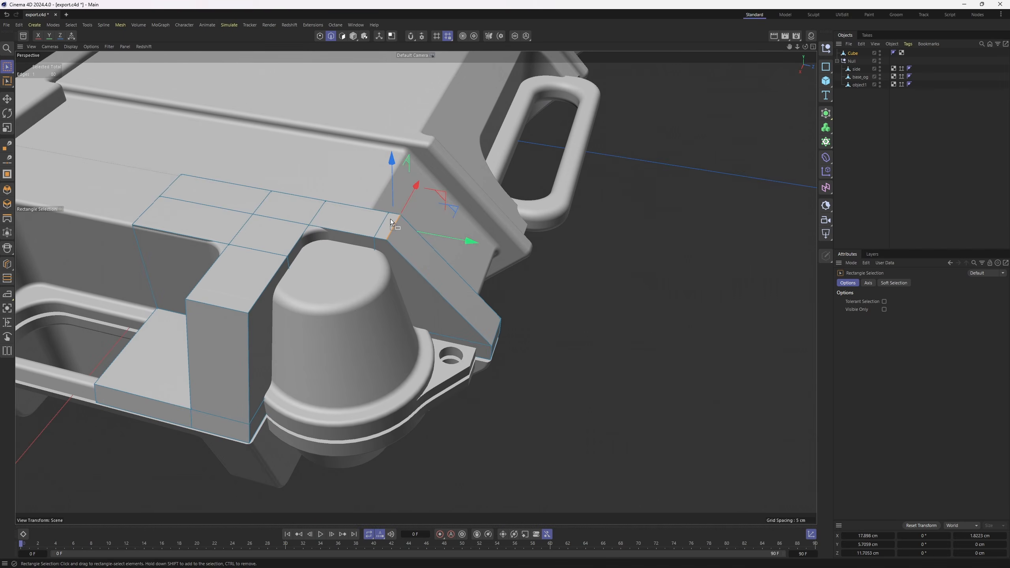
# Select the two top cross edges at the slope's upper end and move them back along Z in the right view.
pyautogui.press('e')
pyautogui.press('Return')
pyautogui.click(389, 224)
pyautogui.middleClick(388, 231)
pyautogui.middleClick(319, 324)
pyautogui.moveTo(512, 127); pyautogui.dragTo(490, 128)
# Try to move the corner points at the arm's lower tip inward in the right view.
pyautogui.press('w')
pyautogui.press('Return')
pyautogui.press('0')
pyautogui.moveTo(649, 335); pyautogui.dragTo(706, 411)
pyautogui.scroll(2, 705, 411)
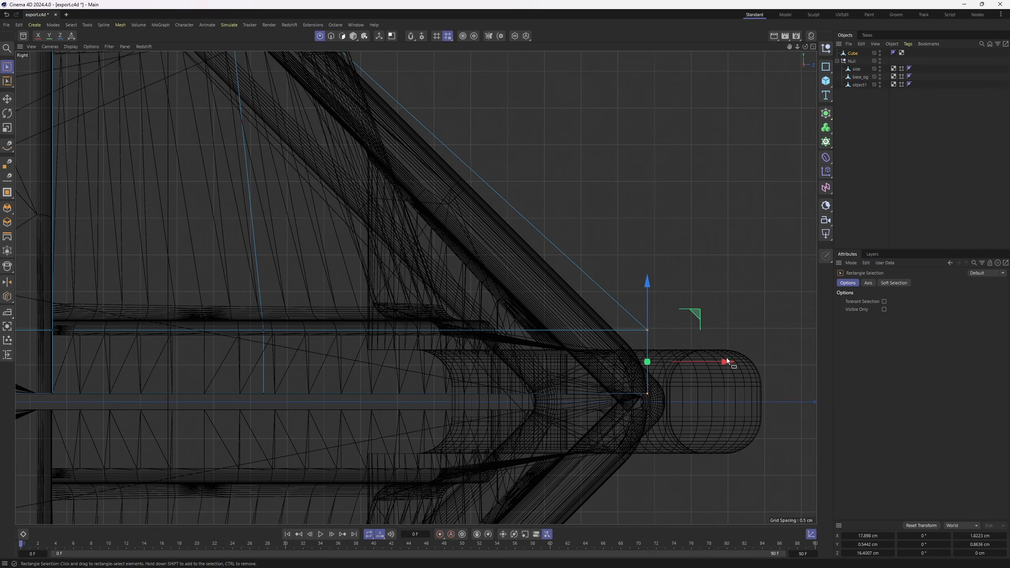
pyautogui.moveTo(576, 292); pyautogui.dragTo(683, 334)
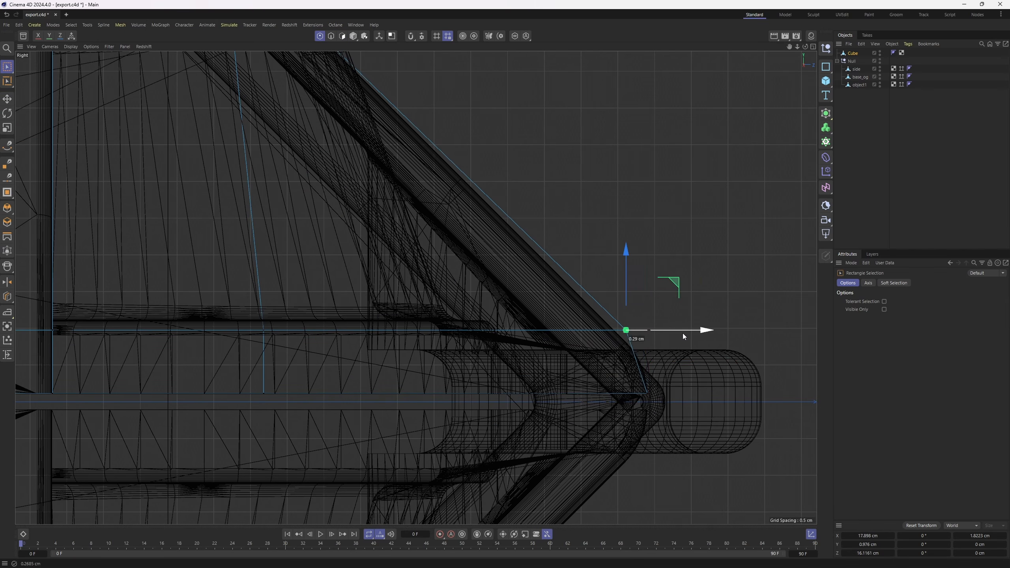
pyautogui.hotkey('ctrl', 'z')
pyautogui.keyDown('alt'); pyautogui.moveTo(640, 322); pyautogui.dragTo(697, 379, button='middle'); pyautogui.keyUp('alt')
pyautogui.scroll(-2, 694, 416)
pyautogui.scroll(3, 687, 404)
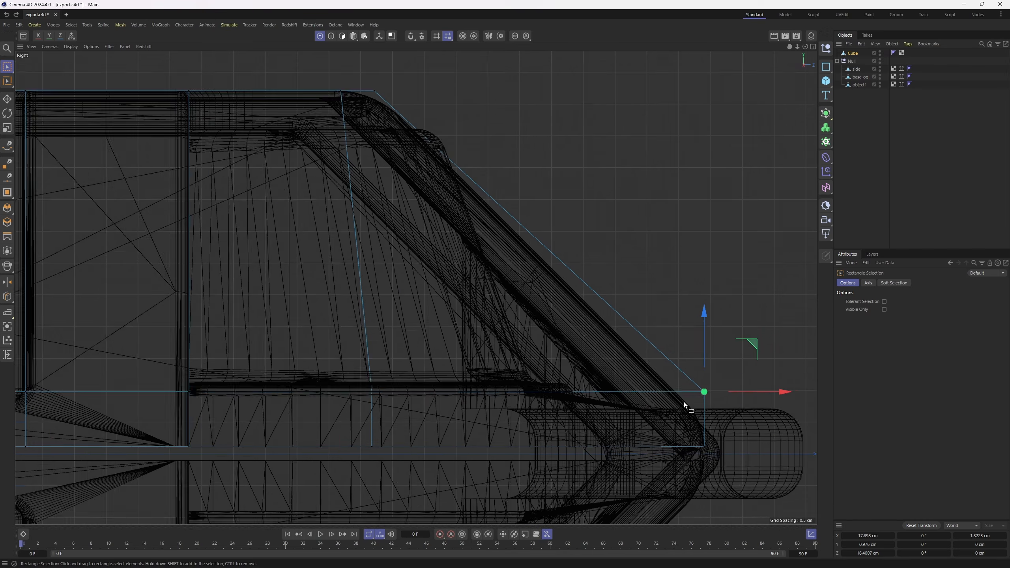
pyautogui.keyDown('alt'); pyautogui.moveTo(386, 337); pyautogui.dragTo(529, 329, button='middle'); pyautogui.keyUp('alt')
pyautogui.keyDown('alt'); pyautogui.moveTo(525, 331); pyautogui.dragTo(444, 337, button='right'); pyautogui.keyUp('alt')
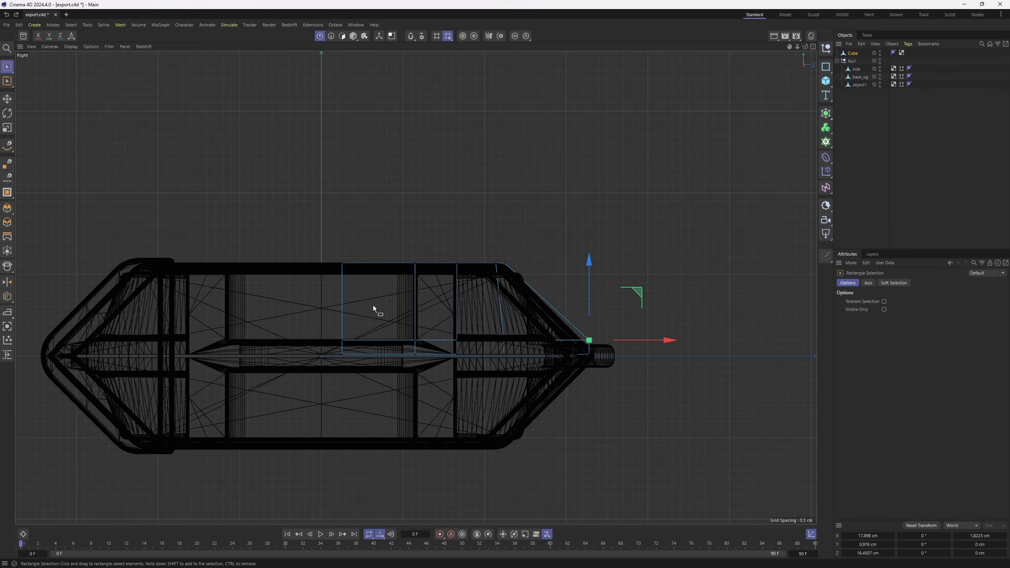
# Bevel the block's vertical inner corner edge at the handle recess with a 0.86 cm offset and 1 subdivision.
pyautogui.press('F1')
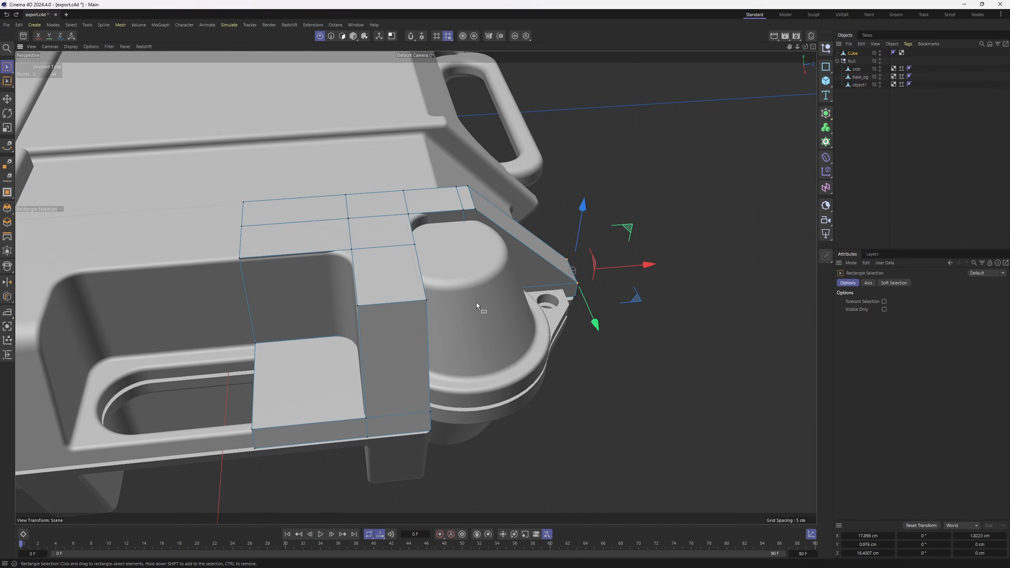
pyautogui.keyDown('alt'); pyautogui.moveTo(477, 302); pyautogui.dragTo(591, 265); pyautogui.keyUp('alt')
pyautogui.press('Return')
pyautogui.press('e')
pyautogui.click(453, 243)
pyautogui.rightClick(552, 191)
pyautogui.click(576, 207)
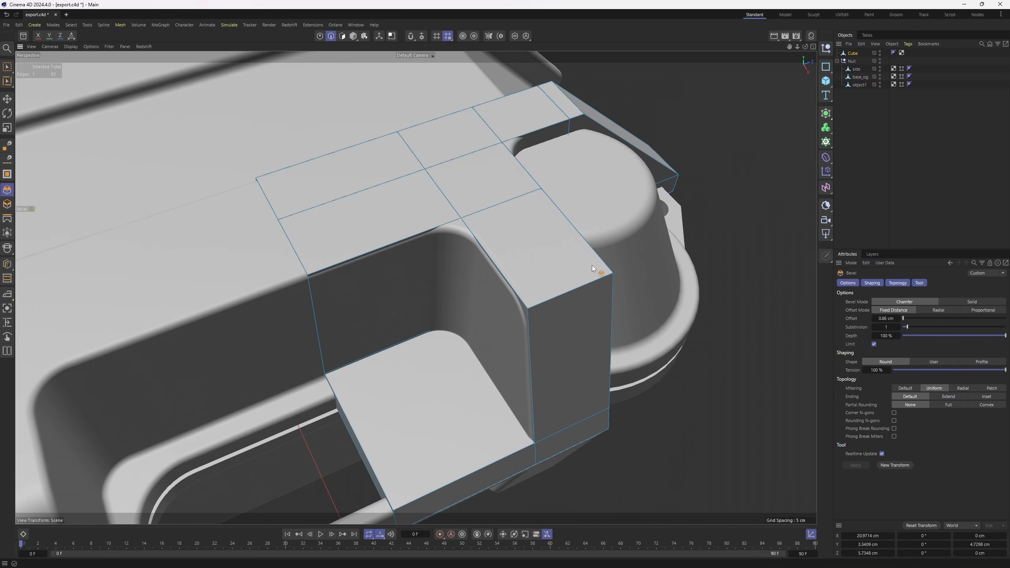
pyautogui.click(874, 327)
pyautogui.click(899, 327)
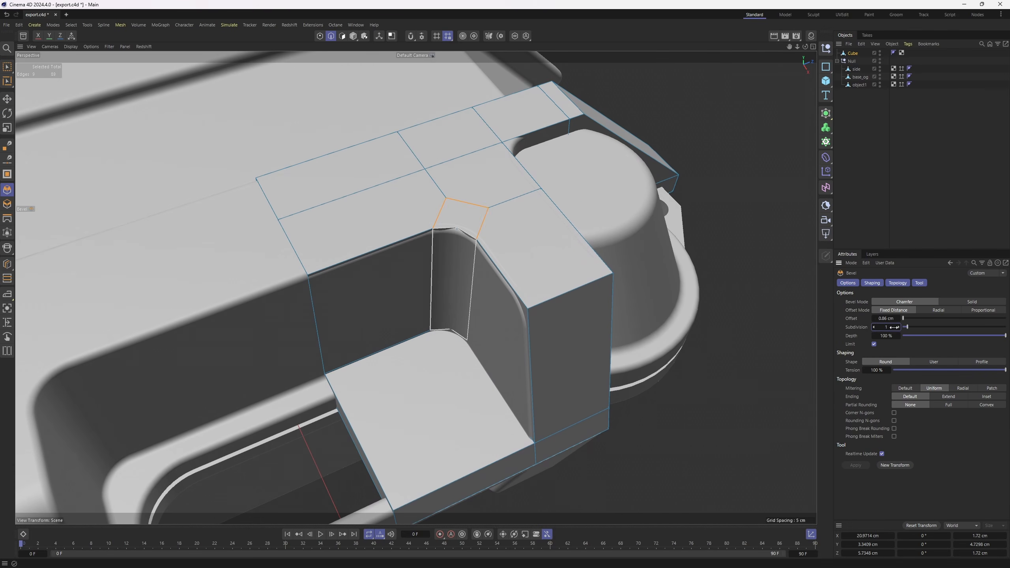
# Isolate the block to select both vertical corner edges behind the rounded cone, restore the case, and bevel them with a 0.89 cm offset.
pyautogui.keyDown('alt'); pyautogui.moveTo(502, 288); pyautogui.dragTo(601, 184); pyautogui.keyUp('alt')
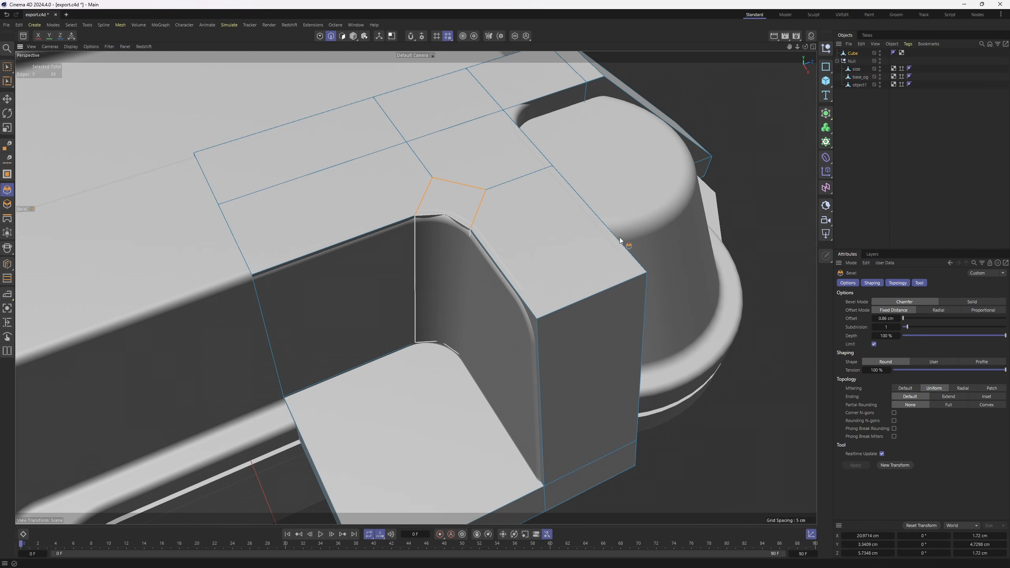
pyautogui.keyDown('alt'); pyautogui.moveTo(509, 189); pyautogui.dragTo(506, 240); pyautogui.keyUp('alt')
pyautogui.press('e')
pyautogui.click(469, 216)
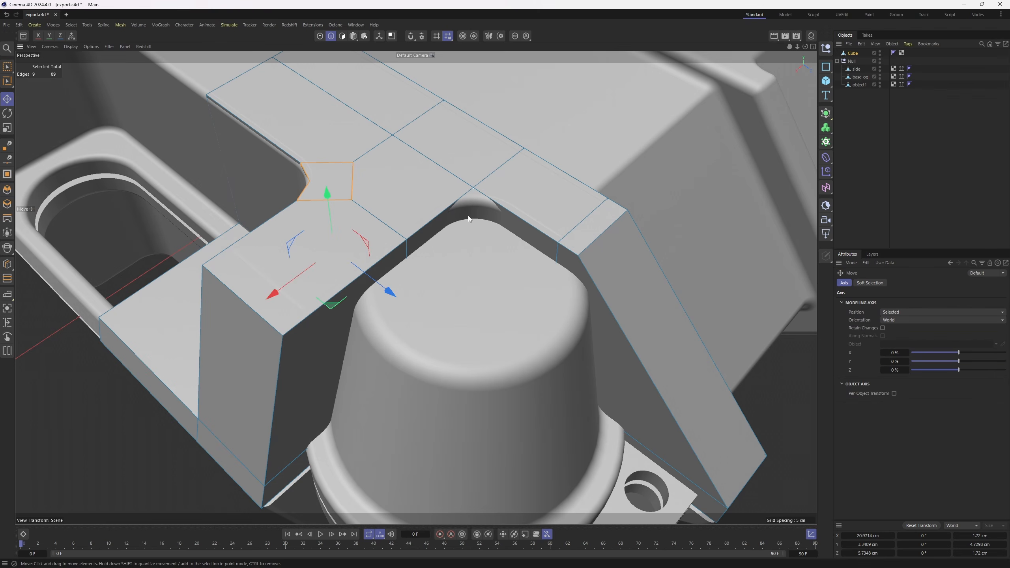
pyautogui.click(514, 37)
pyautogui.keyDown('alt'); pyautogui.moveTo(520, 270); pyautogui.dragTo(501, 186, button='middle'); pyautogui.keyUp('alt')
pyautogui.keyDown('shift'); pyautogui.click(449, 256); pyautogui.keyUp('shift')
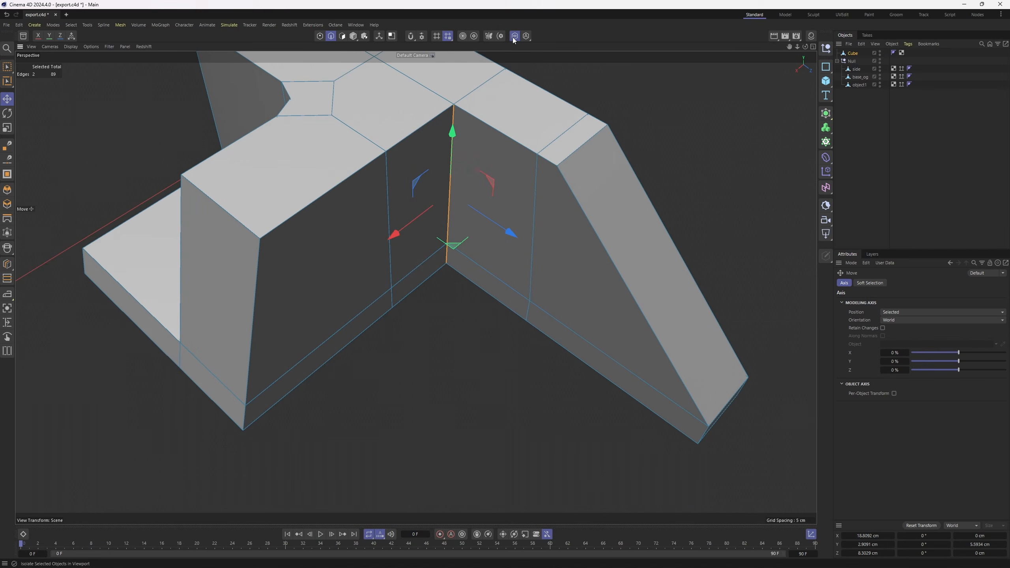
pyautogui.click(514, 37)
pyautogui.rightClick(485, 164)
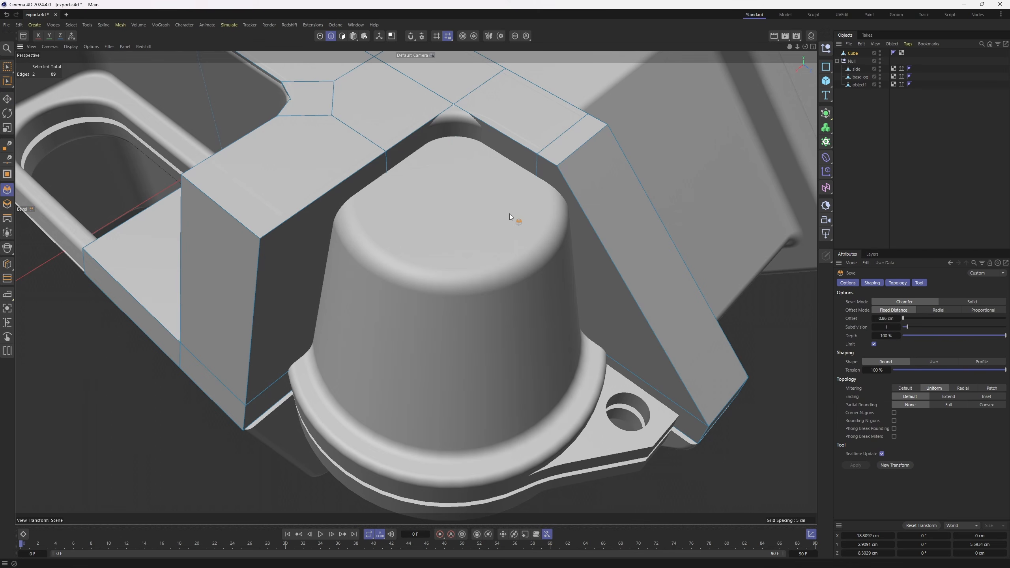
pyautogui.click(510, 213)
pyautogui.moveTo(342, 183); pyautogui.dragTo(511, 191)
pyautogui.keyDown('alt'); pyautogui.moveTo(511, 190); pyautogui.dragTo(446, 202, button='right'); pyautogui.keyUp('alt')
pyautogui.keyDown('alt'); pyautogui.moveTo(447, 203); pyautogui.dragTo(291, 196); pyautogui.keyUp('alt')
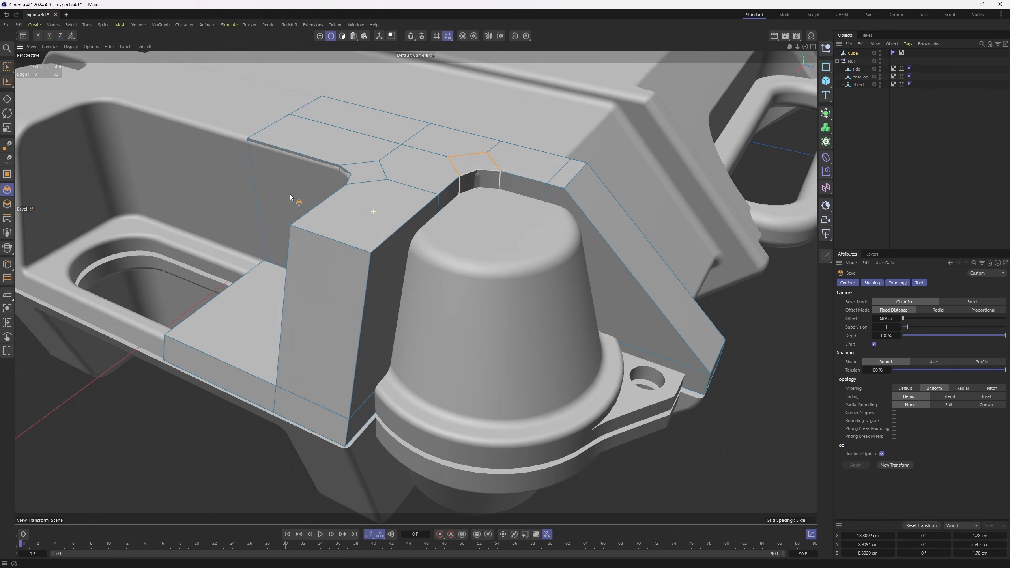
# Bevel the outer top edge of the block's front leg with a 0.57 cm offset, matched to the case's rounding.
pyautogui.press('e')
pyautogui.click(347, 243)
pyautogui.rightClick(546, 223)
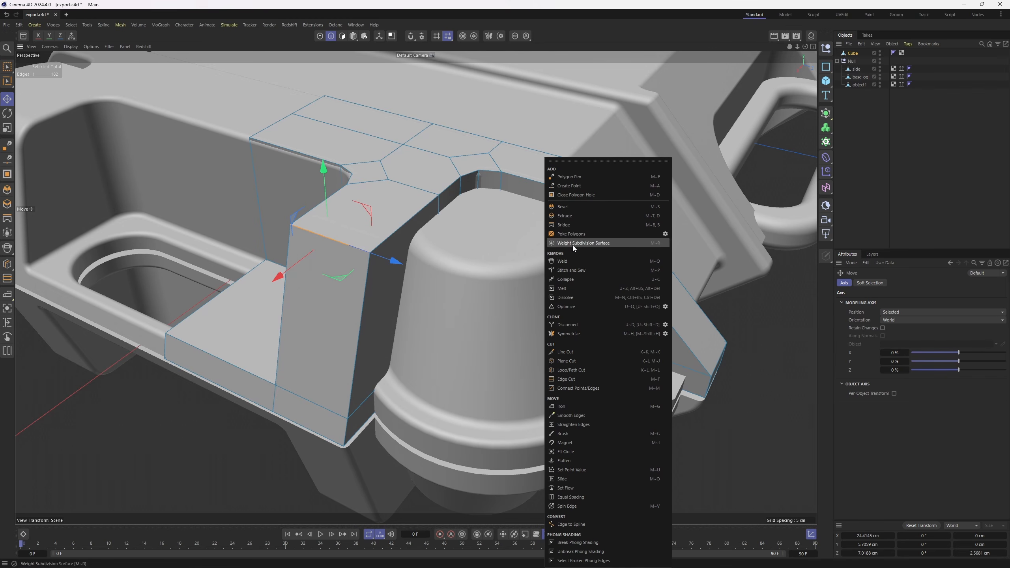
pyautogui.click(567, 214)
pyautogui.moveTo(566, 210); pyautogui.dragTo(598, 210)
pyautogui.middleClick(475, 229)
pyautogui.middleClick(475, 228)
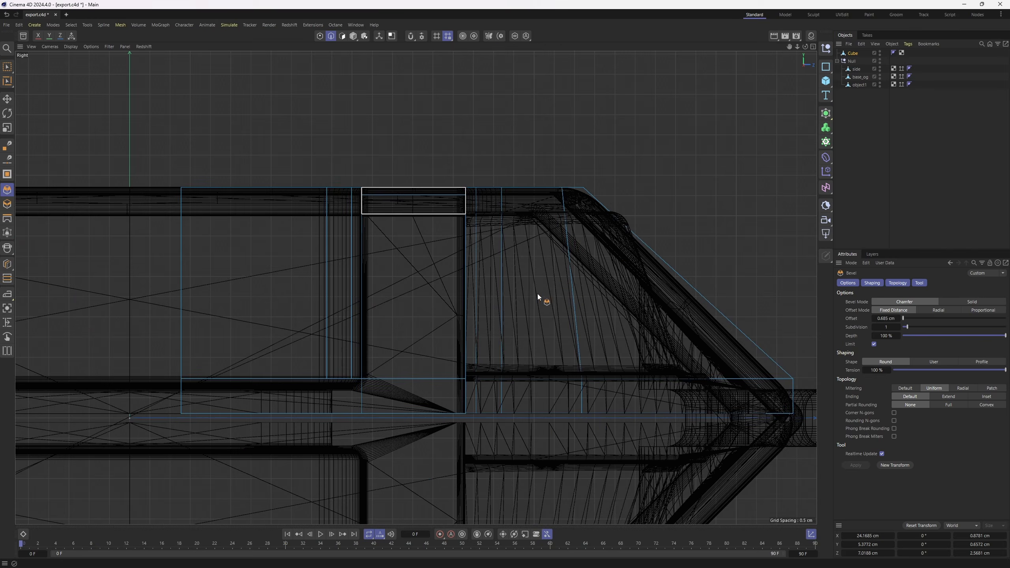
pyautogui.scroll(2, 538, 294)
pyautogui.scroll(5, 570, 134)
pyautogui.moveTo(587, 131); pyautogui.dragTo(457, 221)
pyautogui.middleClick(335, 243)
pyautogui.middleClick(334, 243)
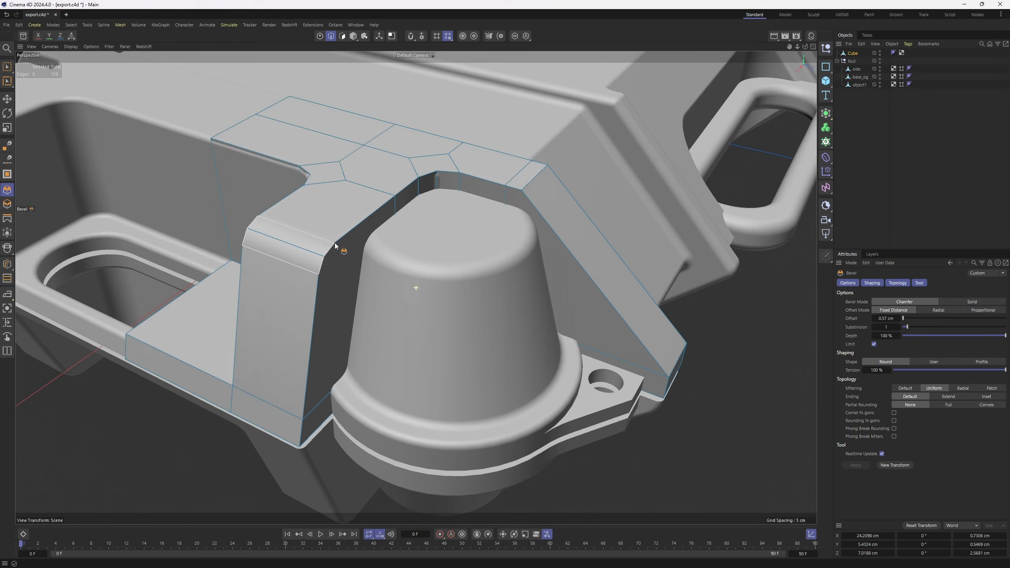
# Select the cross edge at the lower end of the arm's slope and bevel it with a 0.883 cm offset.
pyautogui.scroll(3, 337, 245)
pyautogui.keyDown('alt'); pyautogui.moveTo(352, 194); pyautogui.dragTo(368, 147); pyautogui.keyUp('alt')
pyautogui.press('space')
pyautogui.click(502, 298)
pyautogui.press('space')
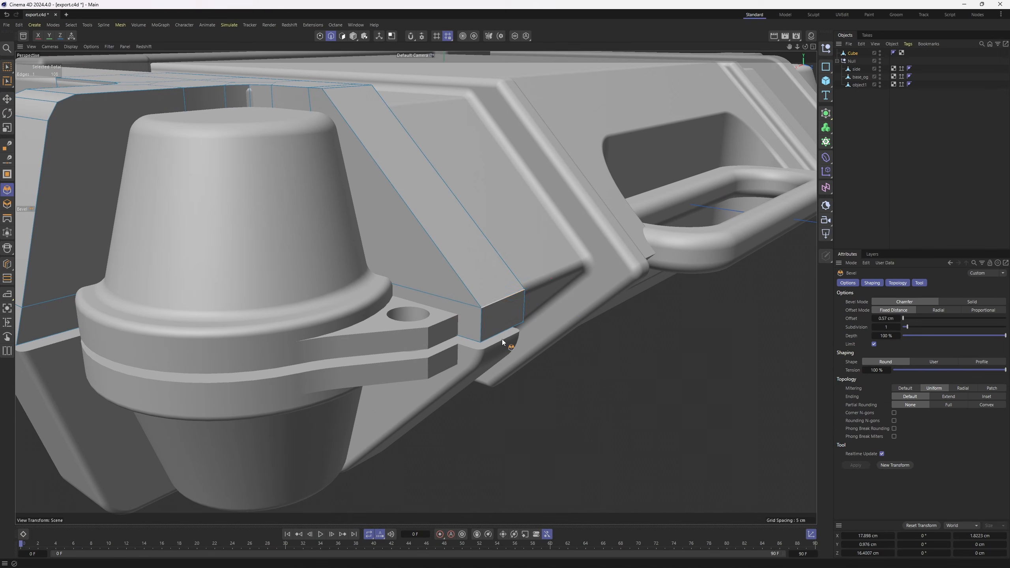
pyautogui.moveTo(502, 339); pyautogui.dragTo(538, 339)
# In the right view, move the middle bevel points at the arm's lower end onto the case's outline.
pyautogui.middleClick(485, 332)
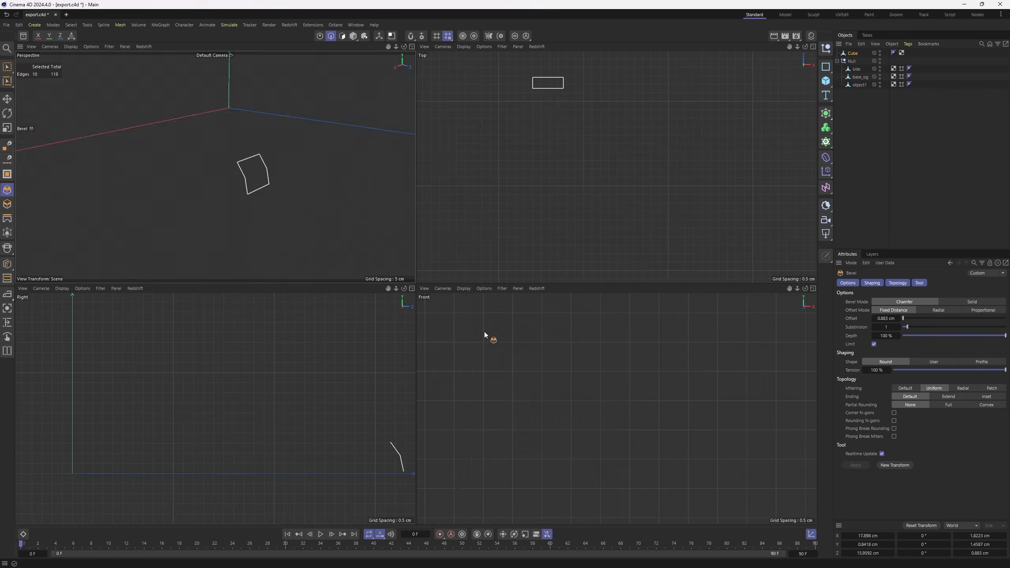
pyautogui.keyDown('alt'); pyautogui.moveTo(680, 447); pyautogui.dragTo(538, 324, button='middle'); pyautogui.keyUp('alt')
pyautogui.keyDown('alt'); pyautogui.moveTo(320, 394); pyautogui.dragTo(267, 345, button='middle'); pyautogui.keyUp('alt')
pyautogui.middleClick(274, 345)
pyautogui.scroll(-1, 529, 353)
pyautogui.keyDown('alt'); pyautogui.moveTo(530, 353); pyautogui.dragTo(345, 313, button='middle'); pyautogui.keyUp('alt')
pyautogui.scroll(4, 422, 287)
pyautogui.press('1')
pyautogui.press('0')
pyautogui.scroll(3, 545, 237)
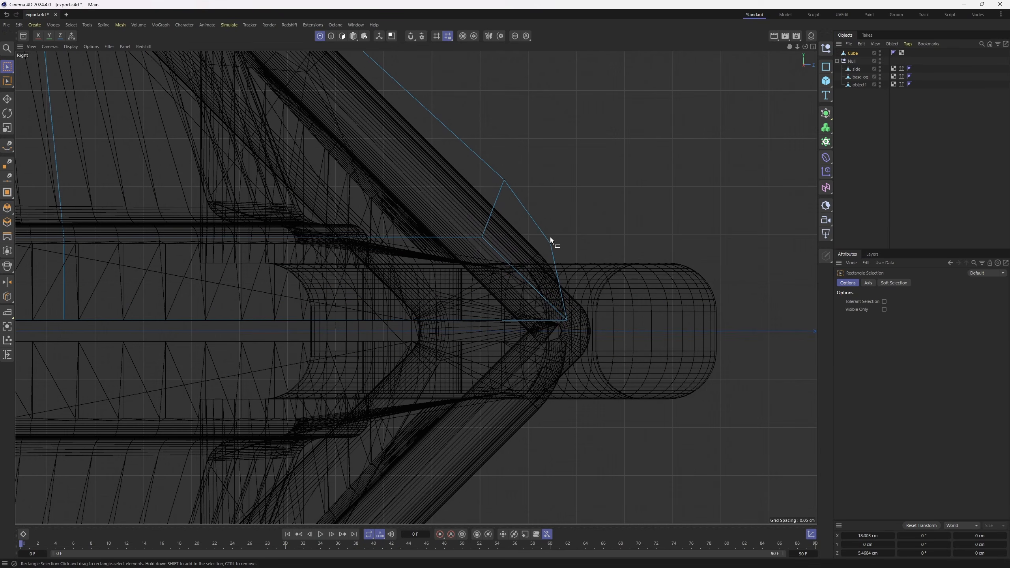
pyautogui.click(551, 244)
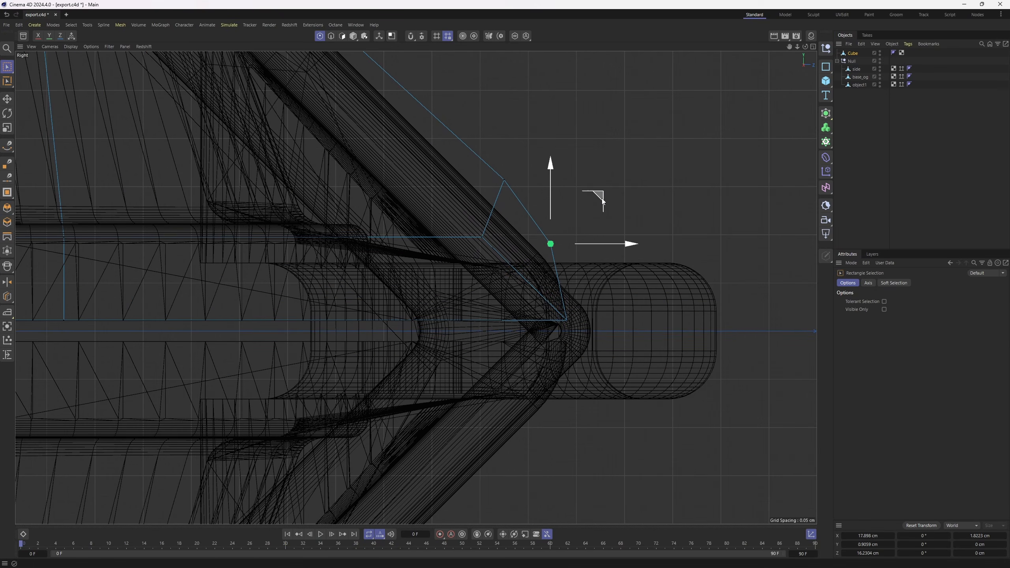
pyautogui.moveTo(598, 211); pyautogui.dragTo(603, 213)
# Move the upper bevel points at the arm's lower end down the slope to match the case's outline, and return to the perspective view.
pyautogui.moveTo(542, 214); pyautogui.dragTo(482, 142)
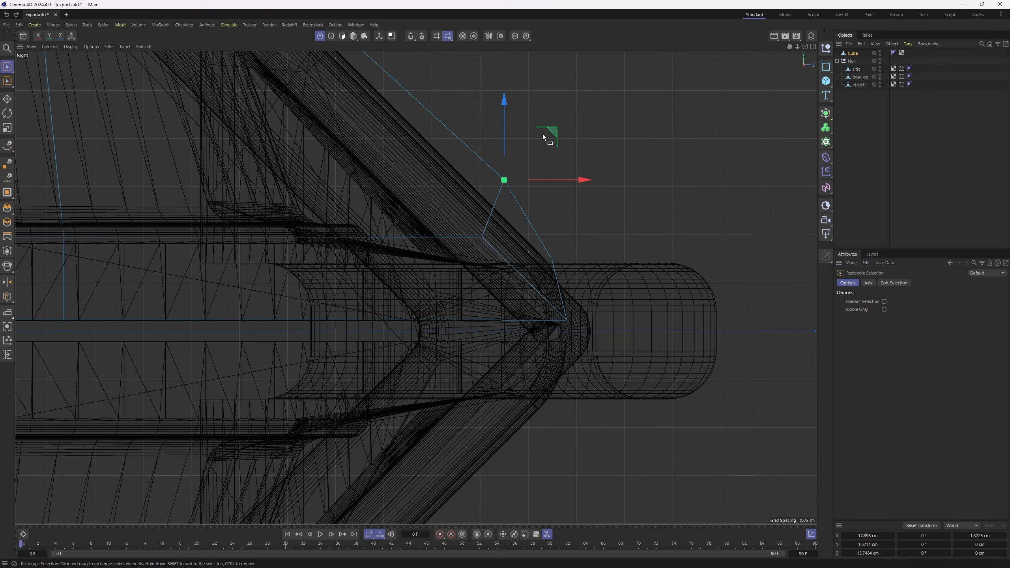
pyautogui.moveTo(543, 134); pyautogui.dragTo(553, 167)
pyautogui.scroll(-1, 553, 167)
pyautogui.keyDown('alt'); pyautogui.moveTo(553, 167); pyautogui.dragTo(559, 256, button='middle'); pyautogui.keyUp('alt')
pyautogui.moveTo(564, 247); pyautogui.dragTo(575, 266)
pyautogui.scroll(1, 549, 343)
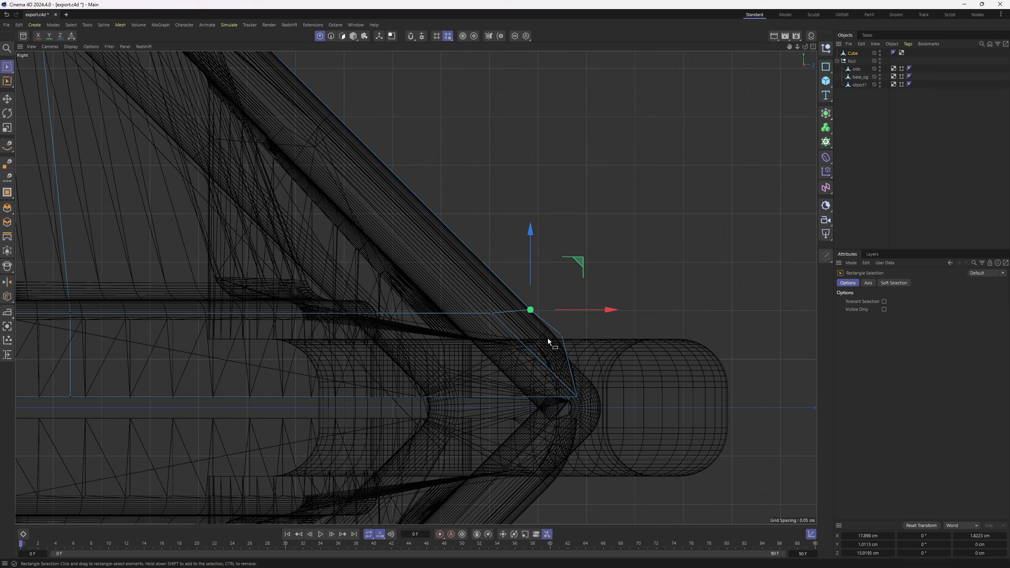
pyautogui.moveTo(549, 341); pyautogui.dragTo(578, 323)
pyautogui.press('Return')
pyautogui.press('F1')
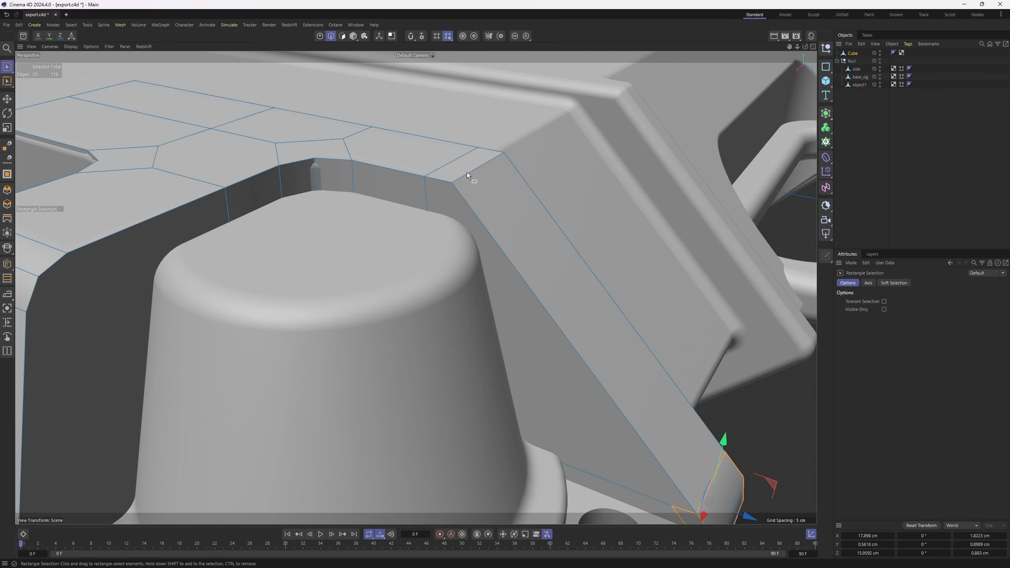
# Select the cross edge at the top of the arm's slope and bevel it with a 0.51 cm offset.
pyautogui.press('e')
pyautogui.click(479, 168)
pyautogui.middleClick(568, 281)
pyautogui.keyDown('alt'); pyautogui.moveTo(609, 337); pyautogui.dragTo(743, 467, button='middle'); pyautogui.keyUp('alt')
pyautogui.scroll(3, 191, 342)
pyautogui.press('m')
pyautogui.press('s')
pyautogui.moveTo(255, 350); pyautogui.dragTo(281, 350)
pyautogui.middleClick(350, 207)
pyautogui.keyDown('alt'); pyautogui.moveTo(352, 203); pyautogui.dragTo(383, 280); pyautogui.keyUp('alt')
pyautogui.scroll(4, 448, 259)
pyautogui.scroll(-8, 449, 258)
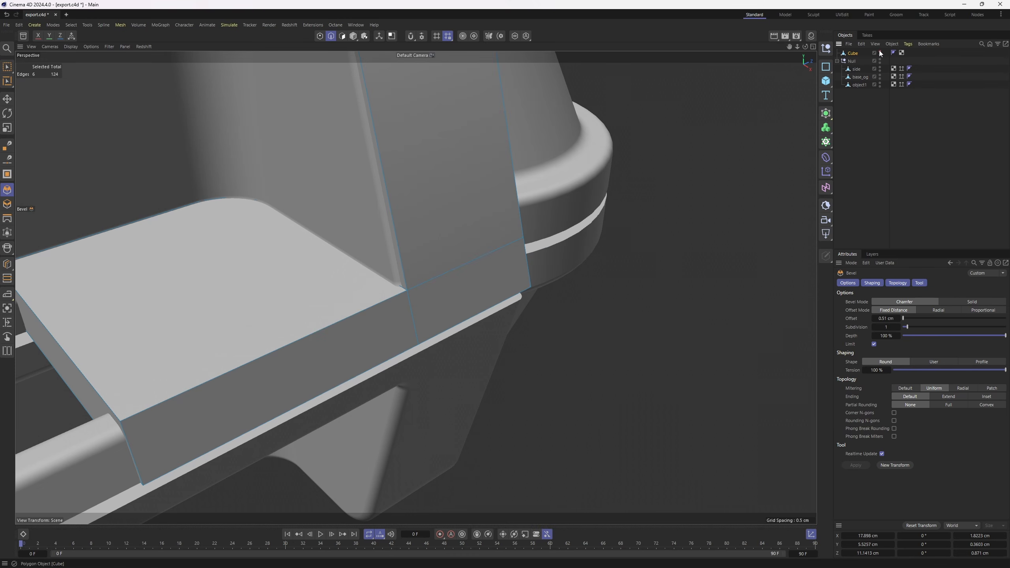
# Hide the block to examine the case's rounded corner around the handle recess and front leg, and show it again.
pyautogui.doubleClick(879, 50)
pyautogui.scroll(3, 387, 298)
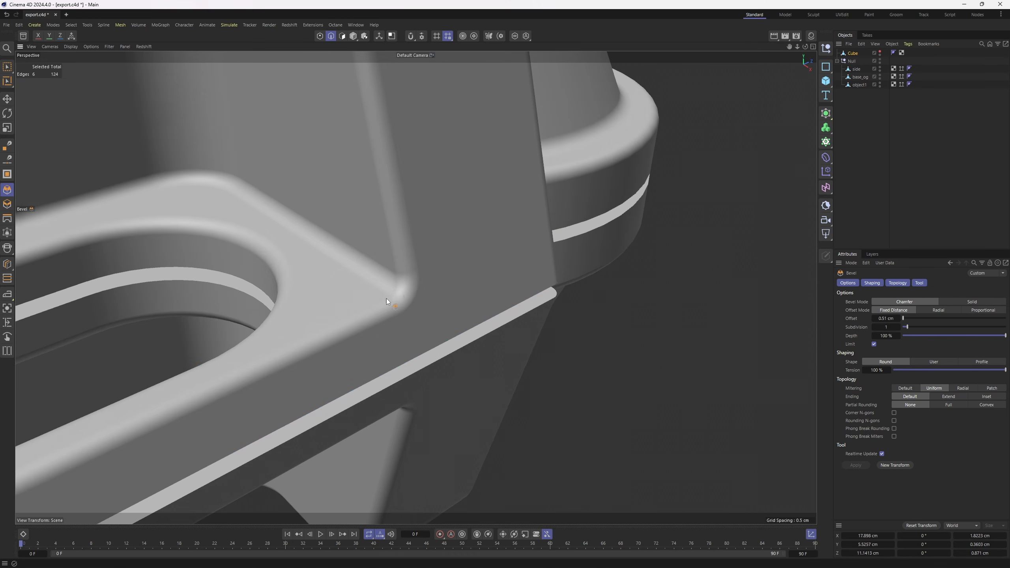
pyautogui.press('e')
pyautogui.keyDown('alt'); pyautogui.moveTo(393, 284); pyautogui.dragTo(402, 259); pyautogui.keyUp('alt')
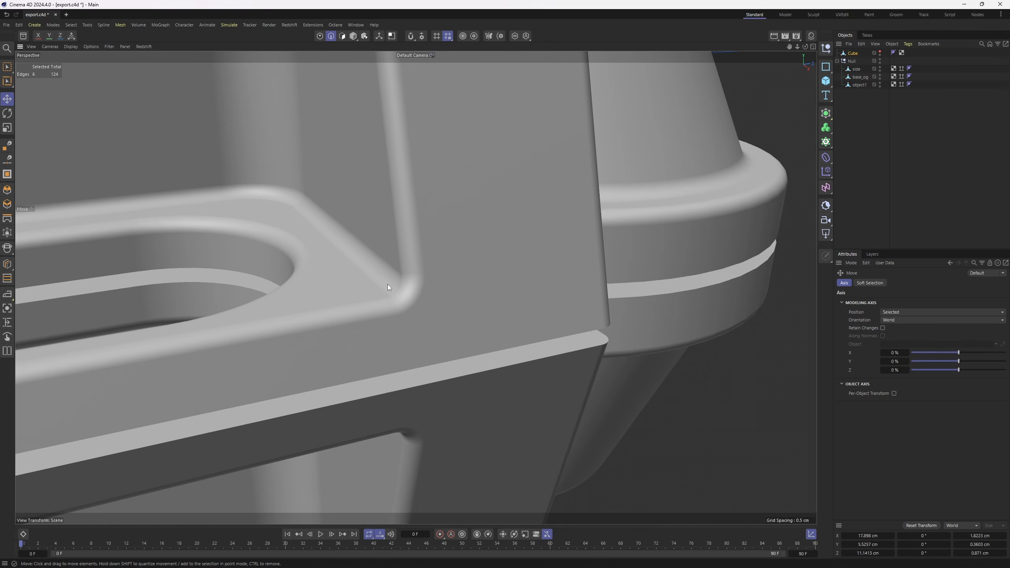
pyautogui.keyDown('alt'); pyautogui.moveTo(431, 294); pyautogui.dragTo(433, 318); pyautogui.keyUp('alt')
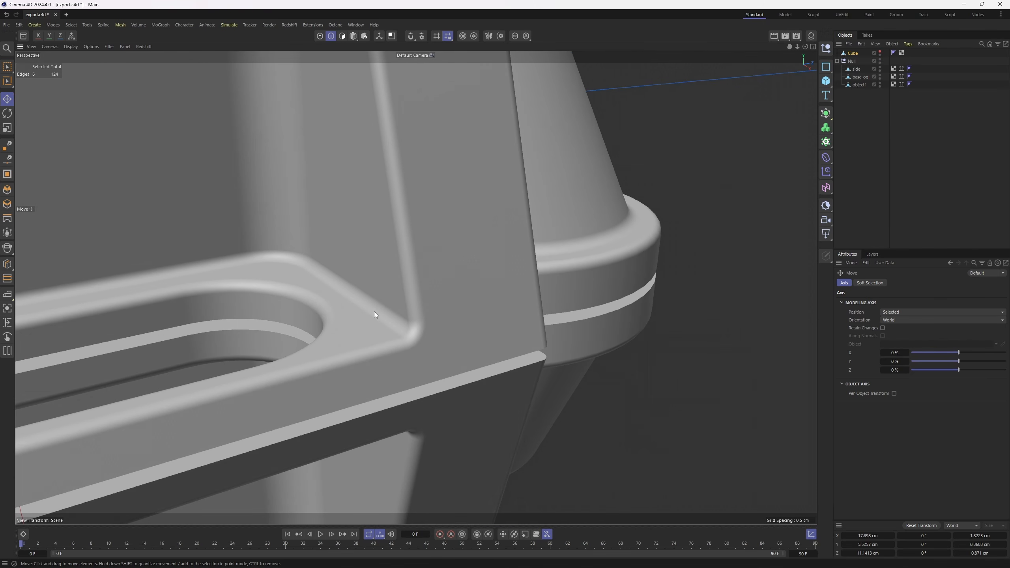
pyautogui.keyDown('alt'); pyautogui.moveTo(425, 226); pyautogui.dragTo(425, 291); pyautogui.keyUp('alt')
pyautogui.keyDown('alt'); pyautogui.moveTo(410, 382); pyautogui.dragTo(445, 337); pyautogui.keyUp('alt')
pyautogui.scroll(2, 403, 414)
pyautogui.scroll(-2, 403, 414)
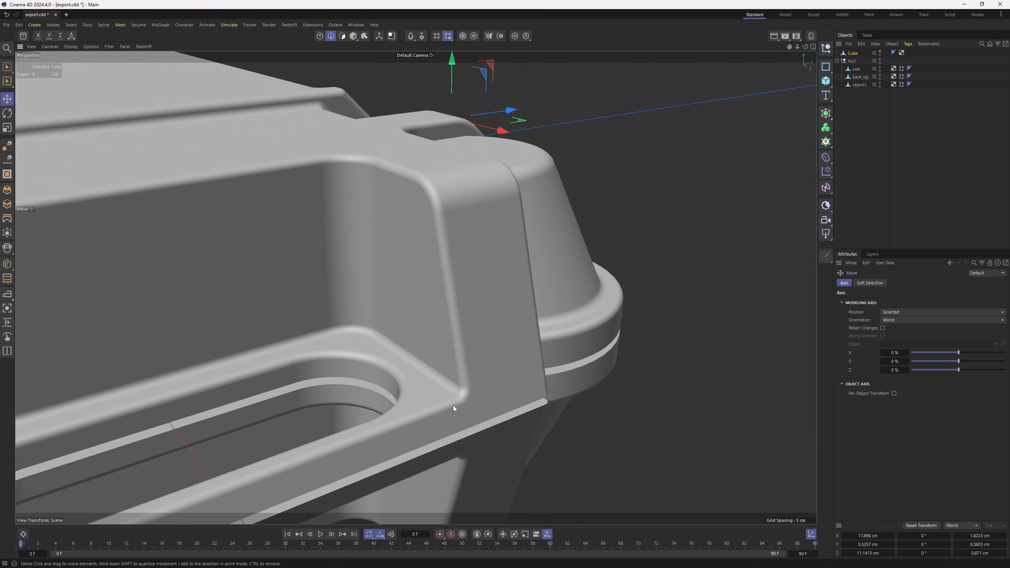
pyautogui.keyDown('alt'); pyautogui.moveTo(453, 406); pyautogui.dragTo(502, 279); pyautogui.keyUp('alt')
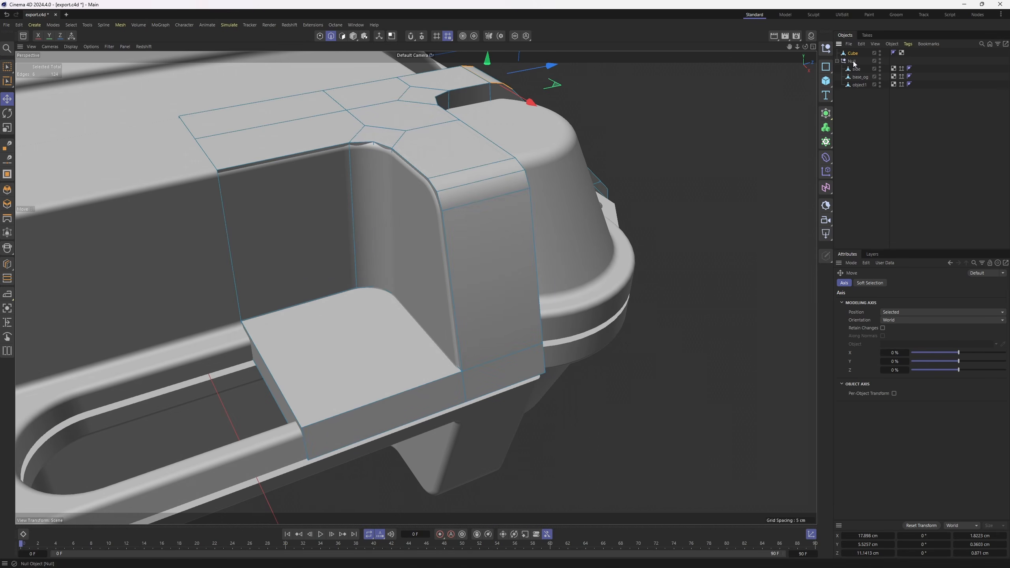
pyautogui.scroll(-1, 489, 184)
pyautogui.keyDown('alt'); pyautogui.moveTo(484, 169); pyautogui.dragTo(358, 180); pyautogui.keyUp('alt')
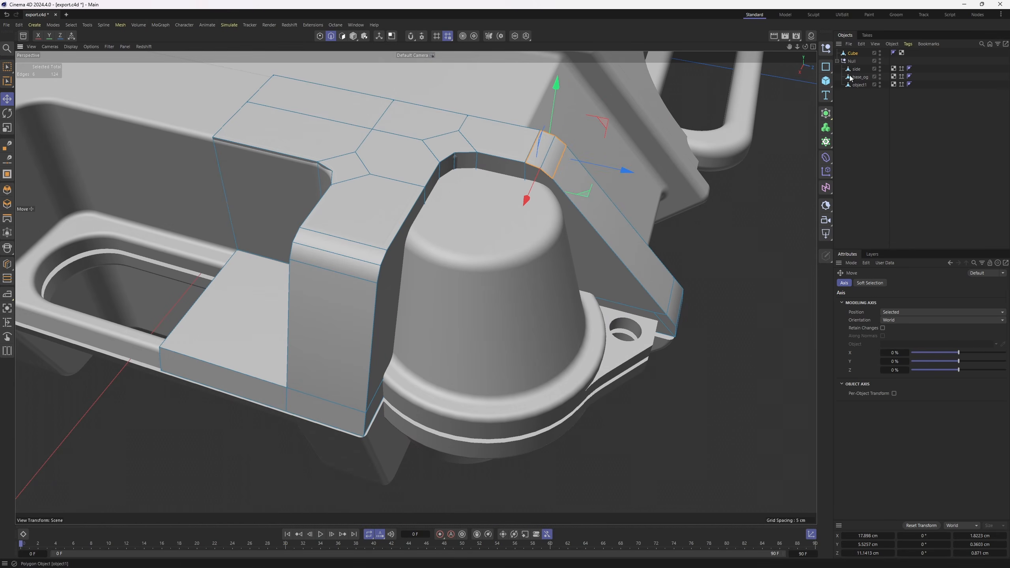
# Hide the case group and activate the Polygon Pen with Reproject Result turned off.
pyautogui.doubleClick(881, 58)
pyautogui.keyDown('alt'); pyautogui.moveTo(533, 211); pyautogui.dragTo(553, 239); pyautogui.keyUp('alt')
pyautogui.press('m')
pyautogui.press('e')
pyautogui.keyDown('alt'); pyautogui.moveTo(414, 258); pyautogui.dragTo(457, 268); pyautogui.keyUp('alt')
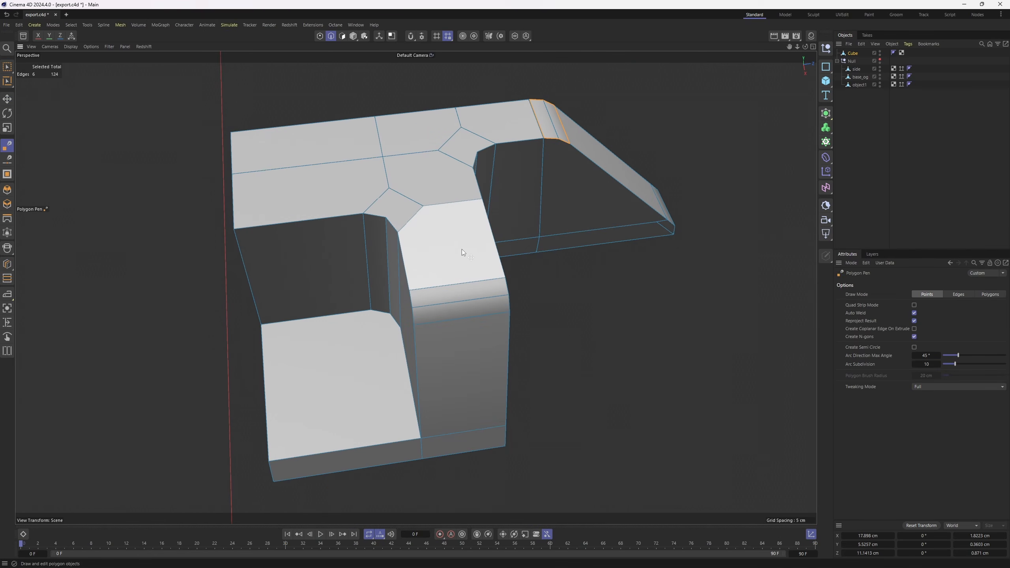
pyautogui.keyDown('alt'); pyautogui.moveTo(448, 223); pyautogui.dragTo(469, 198, button='middle'); pyautogui.keyUp('alt')
pyautogui.rightClick(473, 177)
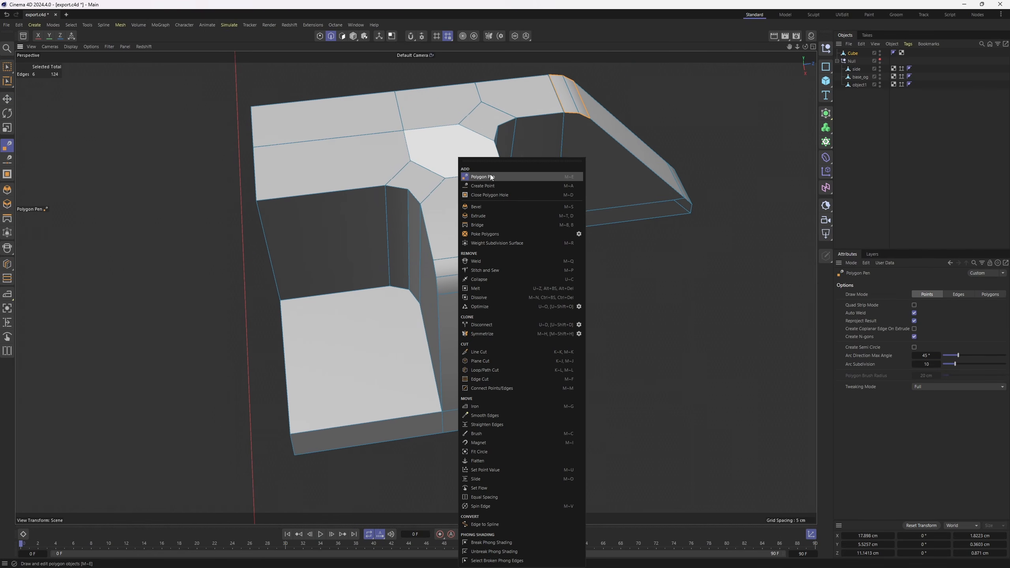
pyautogui.click(491, 178)
pyautogui.rightClick(464, 174)
pyautogui.click(477, 175)
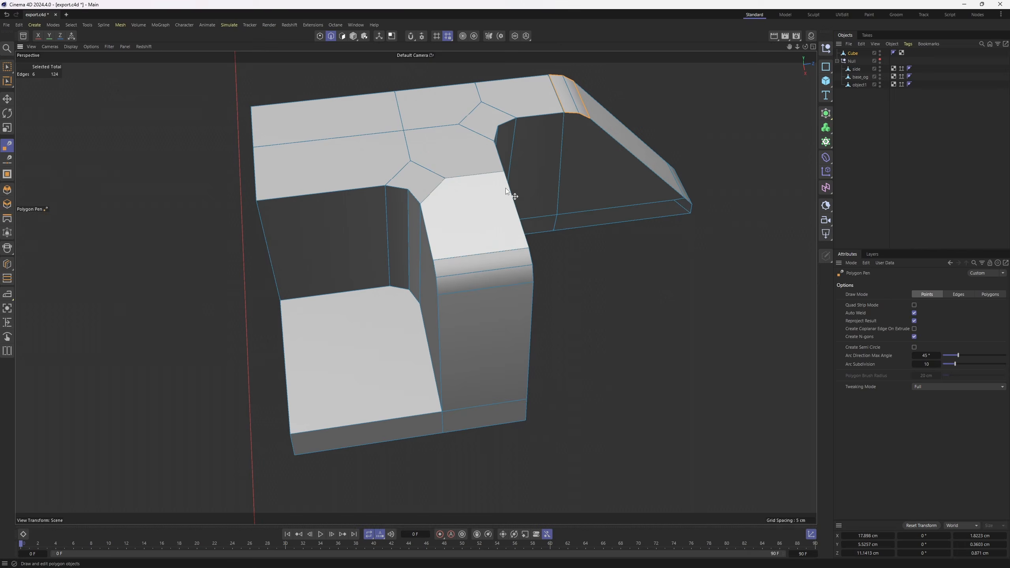
pyautogui.click(914, 321)
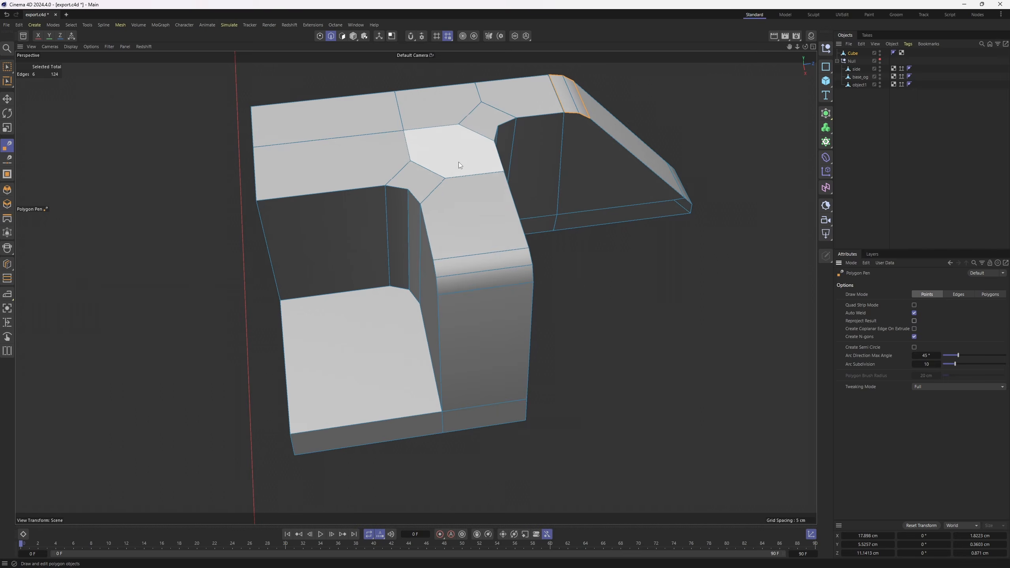
# Weld the inner points of the bevel patch at the handle recess onto the recess's corner points.
pyautogui.keyDown('alt'); pyautogui.moveTo(459, 162); pyautogui.dragTo(440, 184, button='middle'); pyautogui.keyUp('alt')
pyautogui.moveTo(456, 231)
pyautogui.keyDown('alt'); pyautogui.mouseDown()
pyautogui.moveTo(480, 217)
pyautogui.moveTo(415, 287)
pyautogui.moveTo(463, 234)
pyautogui.mouseUp(); pyautogui.keyUp('alt')
pyautogui.scroll(3, 464, 234)
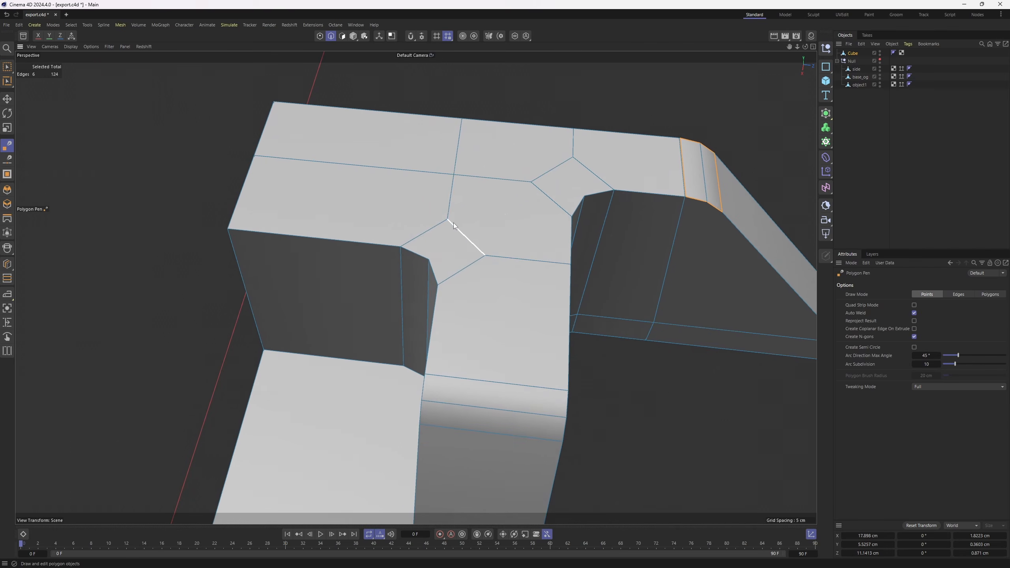
pyautogui.keyDown('alt'); pyautogui.moveTo(464, 234); pyautogui.dragTo(454, 257, button='middle'); pyautogui.keyUp('alt')
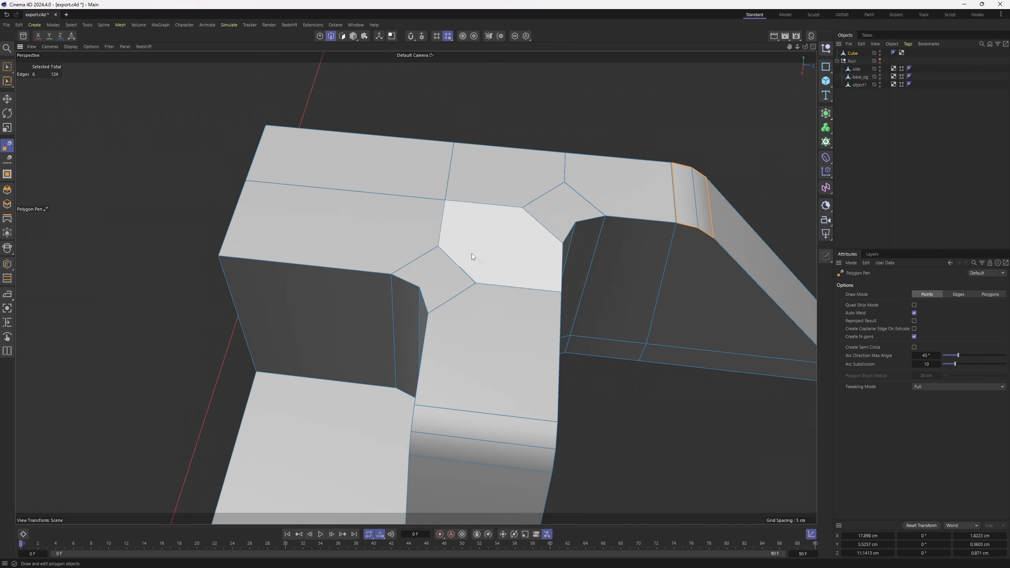
pyautogui.keyDown('alt'); pyautogui.moveTo(472, 253); pyautogui.dragTo(447, 252); pyautogui.keyUp('alt')
pyautogui.moveTo(530, 235); pyautogui.dragTo(481, 257)
pyautogui.keyDown('alt'); pyautogui.moveTo(496, 154); pyautogui.dragTo(462, 225); pyautogui.keyUp('alt')
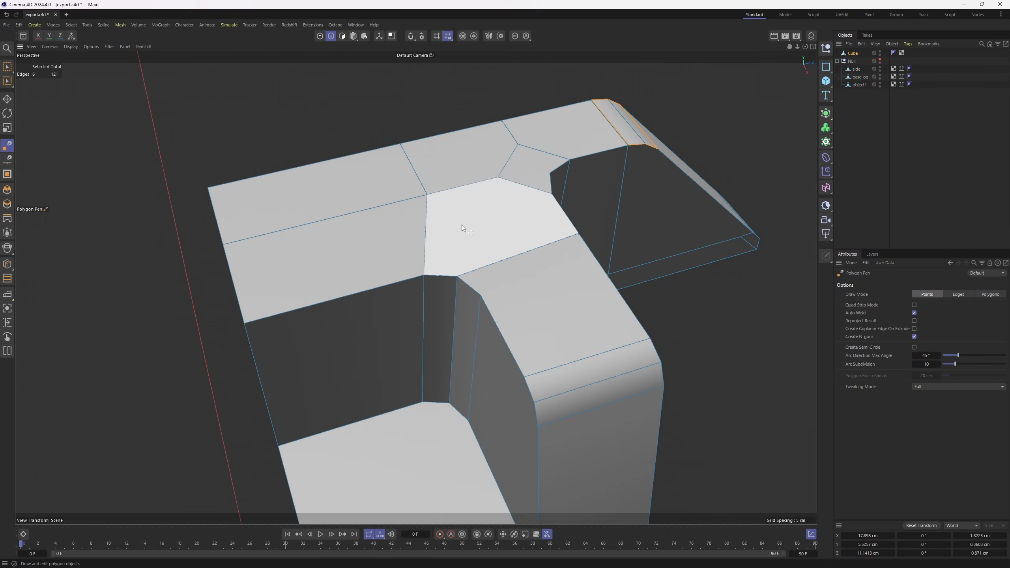
# Weld the inner points of the bevel patch beside the cone recess onto that recess's corner points.
pyautogui.scroll(-4, 461, 225)
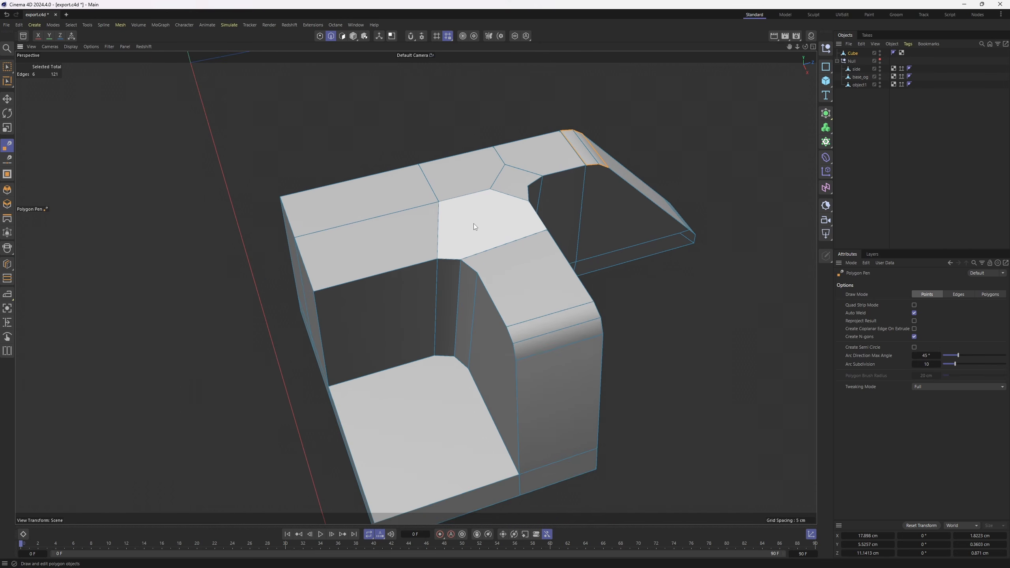
pyautogui.keyDown('alt'); pyautogui.moveTo(474, 225); pyautogui.dragTo(414, 292); pyautogui.keyUp('alt')
pyautogui.keyDown('alt'); pyautogui.moveTo(501, 282); pyautogui.dragTo(582, 229); pyautogui.keyUp('alt')
pyautogui.scroll(2, 549, 214)
pyautogui.moveTo(530, 189); pyautogui.dragTo(517, 246)
pyautogui.scroll(-3, 517, 246)
pyautogui.keyDown('alt'); pyautogui.moveTo(369, 274); pyautogui.dragTo(470, 292); pyautogui.keyUp('alt')
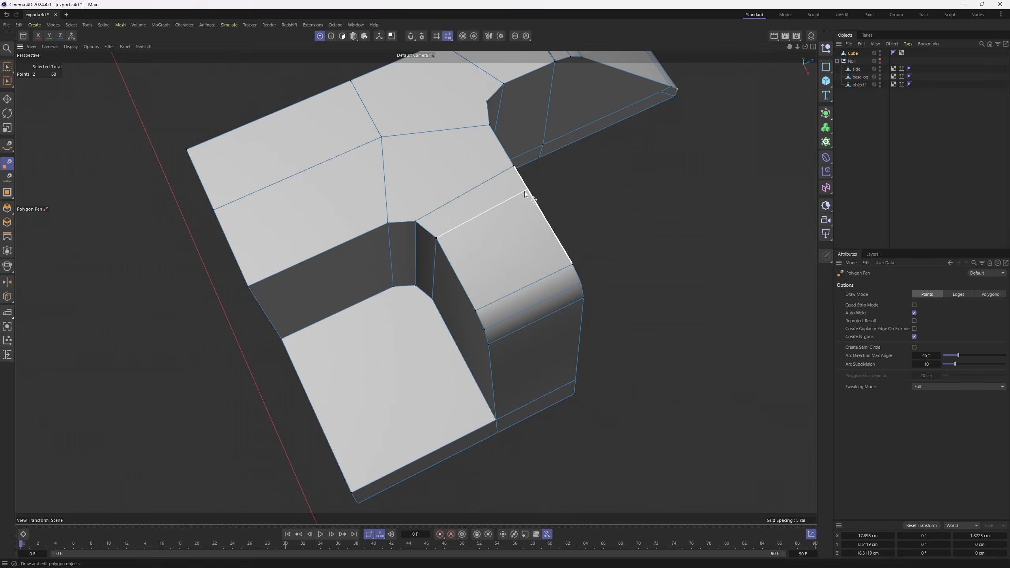
# Cut edges from the handle recess's bevelled corner across the front leg's top and along the front of the ledge.
pyautogui.keyDown('alt'); pyautogui.moveTo(501, 199); pyautogui.dragTo(547, 175); pyautogui.keyUp('alt')
pyautogui.click(542, 165)
pyautogui.click(572, 332)
pyautogui.click(532, 460)
pyautogui.click(538, 486)
# Connect the middle of the cone recess's bevelled corner to the back edge, and weld the doubled points beside the slope's top bevel.
pyautogui.keyDown('alt'); pyautogui.moveTo(588, 418); pyautogui.dragTo(477, 397); pyautogui.keyUp('alt')
pyautogui.scroll(3, 475, 326)
pyautogui.keyDown('alt'); pyautogui.moveTo(454, 220); pyautogui.dragTo(358, 211); pyautogui.keyUp('alt')
pyautogui.keyDown('alt'); pyautogui.moveTo(438, 179); pyautogui.dragTo(459, 173); pyautogui.keyUp('alt')
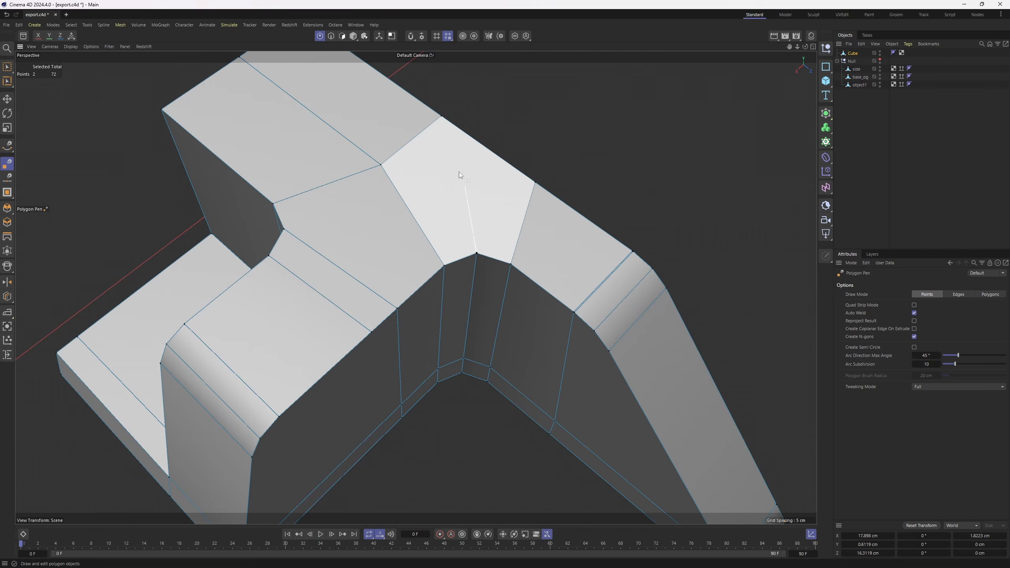
pyautogui.scroll(4, 463, 252)
pyautogui.moveTo(455, 253); pyautogui.dragTo(452, 250)
pyautogui.moveTo(562, 163); pyautogui.dragTo(567, 163)
pyautogui.scroll(-4, 566, 171)
# Weld the wall row's end point to the bevel corner at the arm's lower end, and undo the trial cut beside it.
pyautogui.keyDown('alt'); pyautogui.moveTo(585, 389); pyautogui.dragTo(617, 337); pyautogui.keyUp('alt')
pyautogui.scroll(2, 604, 358)
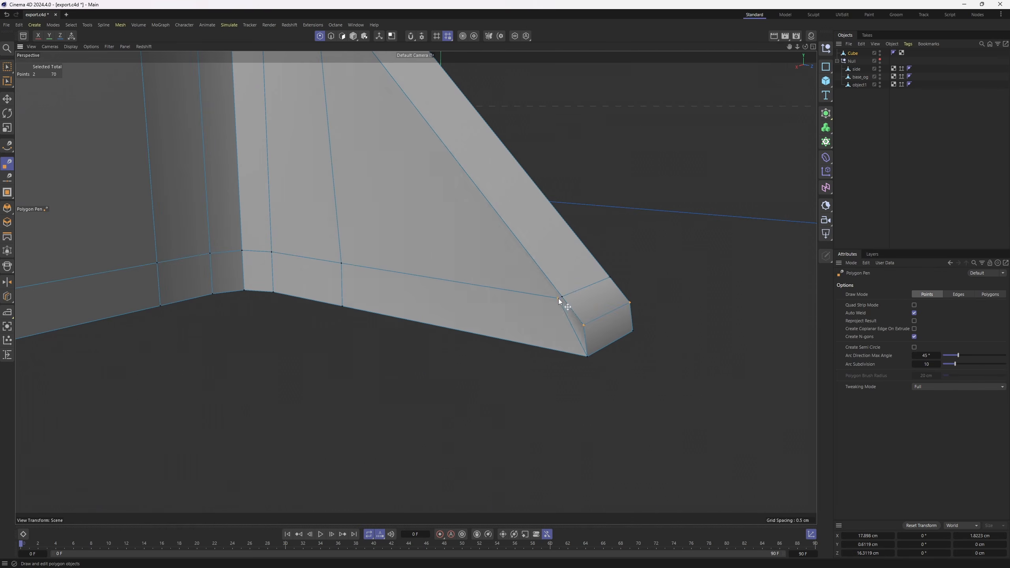
pyautogui.moveTo(558, 298); pyautogui.dragTo(563, 298)
pyautogui.scroll(-3, 573, 311)
pyautogui.scroll(1, 647, 334)
pyautogui.click(645, 331)
pyautogui.click(646, 369)
pyautogui.hotkey('ctrl', 'z')
# Cut a supporting edge row just below the top of the cone recess's walls and down the front leg's side.
pyautogui.keyDown('alt'); pyautogui.moveTo(390, 159); pyautogui.dragTo(275, 179); pyautogui.keyUp('alt')
pyautogui.click(302, 146)
pyautogui.click(256, 394)
pyautogui.keyDown('alt'); pyautogui.moveTo(553, 243); pyautogui.dragTo(557, 222); pyautogui.keyUp('alt')
pyautogui.click(287, 169)
pyautogui.click(497, 148)
pyautogui.click(590, 159)
pyautogui.keyDown('alt'); pyautogui.moveTo(572, 175); pyautogui.dragTo(446, 211); pyautogui.keyUp('alt')
pyautogui.click(407, 141)
pyautogui.click(416, 338)
# Connect the handle recess's corner points to the block's top and back edges, and remove the leftover diagonal edge.
pyautogui.keyDown('alt'); pyautogui.moveTo(415, 286); pyautogui.dragTo(533, 286); pyautogui.keyUp('alt')
pyautogui.keyDown('alt'); pyautogui.moveTo(418, 220); pyautogui.dragTo(439, 173); pyautogui.keyUp('alt')
pyautogui.click(410, 160)
pyautogui.click(429, 231)
pyautogui.keyDown('alt'); pyautogui.moveTo(427, 230); pyautogui.dragTo(398, 231); pyautogui.keyUp('alt')
pyautogui.click(391, 233)
pyautogui.click(378, 107)
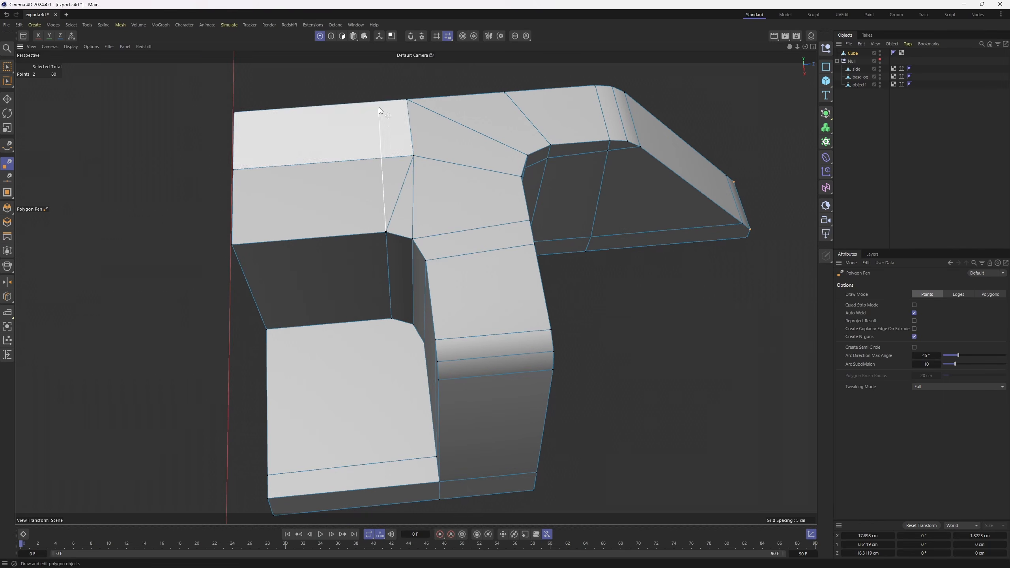
pyautogui.keyDown('ctrl'); pyautogui.click(397, 209); pyautogui.keyUp('ctrl')
# Cut supporting edges on the block's back face, starting at the arm's lower end and continuing from the slope's top.
pyautogui.scroll(-2, 434, 189)
pyautogui.keyDown('alt'); pyautogui.moveTo(415, 304); pyautogui.dragTo(543, 209); pyautogui.keyUp('alt')
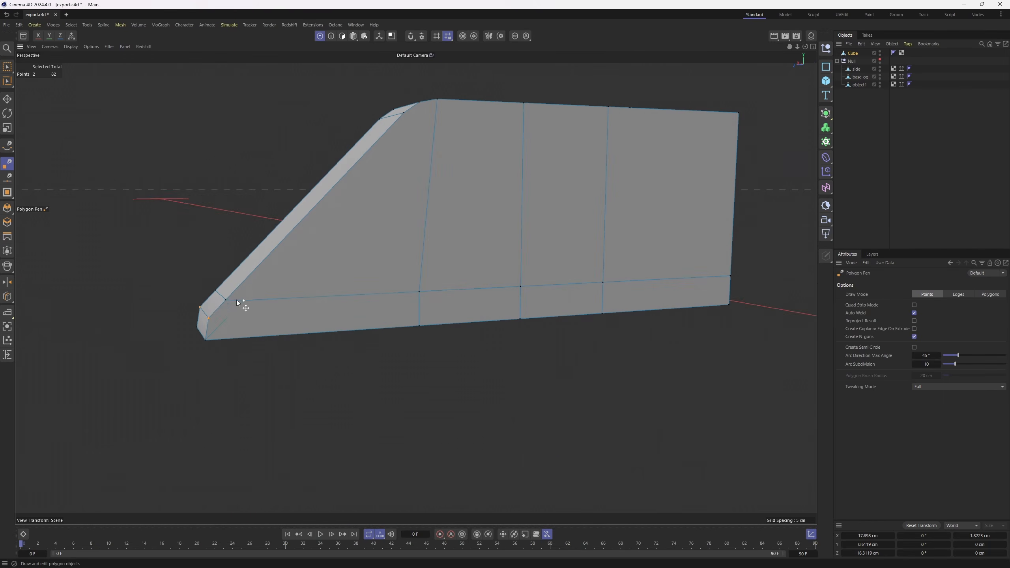
pyautogui.click(236, 298)
pyautogui.moveTo(238, 308)
pyautogui.keyDown('alt'); pyautogui.mouseDown()
pyautogui.moveTo(276, 294)
pyautogui.moveTo(234, 299)
pyautogui.mouseUp(); pyautogui.keyUp('alt')
pyautogui.click(228, 338)
pyautogui.click(389, 122)
pyautogui.keyDown('alt'); pyautogui.moveTo(391, 127); pyautogui.dragTo(573, 182); pyautogui.keyUp('alt')
pyautogui.click(368, 200)
pyautogui.click(274, 209)
pyautogui.click(196, 204)
# Cut another edge across the block's wall and delete the large polygon on its underside.
pyautogui.keyDown('alt'); pyautogui.moveTo(197, 202); pyautogui.dragTo(573, 254); pyautogui.keyUp('alt')
pyautogui.click(236, 262)
pyautogui.keyDown('alt'); pyautogui.moveTo(391, 265); pyautogui.dragTo(296, 247, button='middle'); pyautogui.keyUp('alt')
pyautogui.keyDown('alt'); pyautogui.moveTo(296, 247); pyautogui.dragTo(322, 223); pyautogui.keyUp('alt')
pyautogui.click(332, 205)
pyautogui.click(344, 353)
pyautogui.keyDown('alt'); pyautogui.moveTo(370, 276); pyautogui.dragTo(378, 224); pyautogui.keyUp('alt')
pyautogui.keyDown('alt'); pyautogui.moveTo(334, 302); pyautogui.dragTo(446, 183); pyautogui.keyUp('alt')
pyautogui.scroll(5, 385, 271)
pyautogui.keyDown('ctrl'); pyautogui.click(432, 287); pyautogui.keyUp('ctrl')
pyautogui.scroll(-3, 424, 264)
# Close the hole in the block's underside with Close Polygon Hole, and choose the Grid polygon type.
pyautogui.rightClick(477, 183)
pyautogui.click(502, 207)
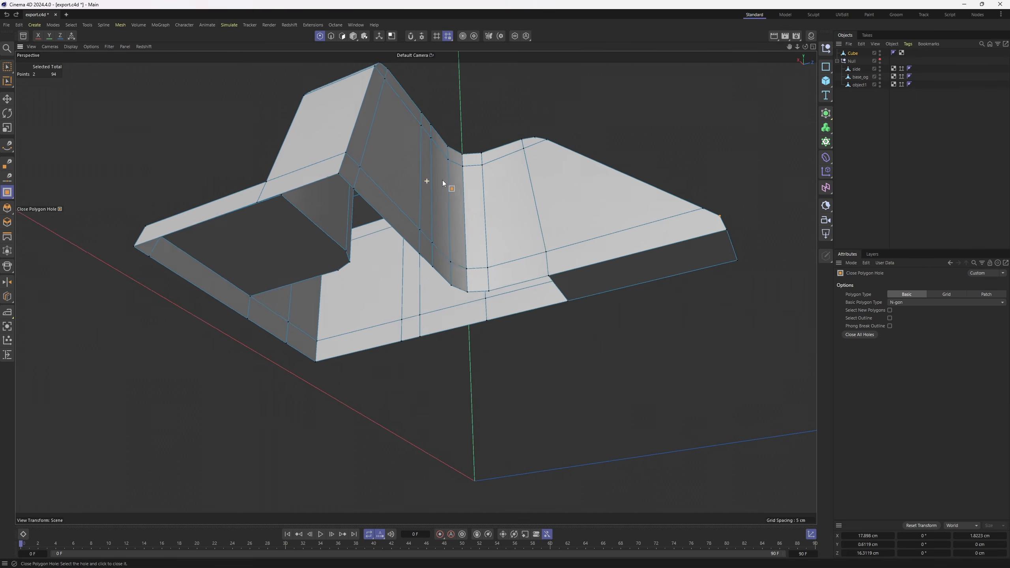
pyautogui.rightClick(437, 231)
pyautogui.click(463, 229)
pyautogui.hotkey('ctrl', 'z')
pyautogui.rightClick(468, 227)
pyautogui.click(497, 221)
pyautogui.rightClick(445, 196)
pyautogui.click(479, 235)
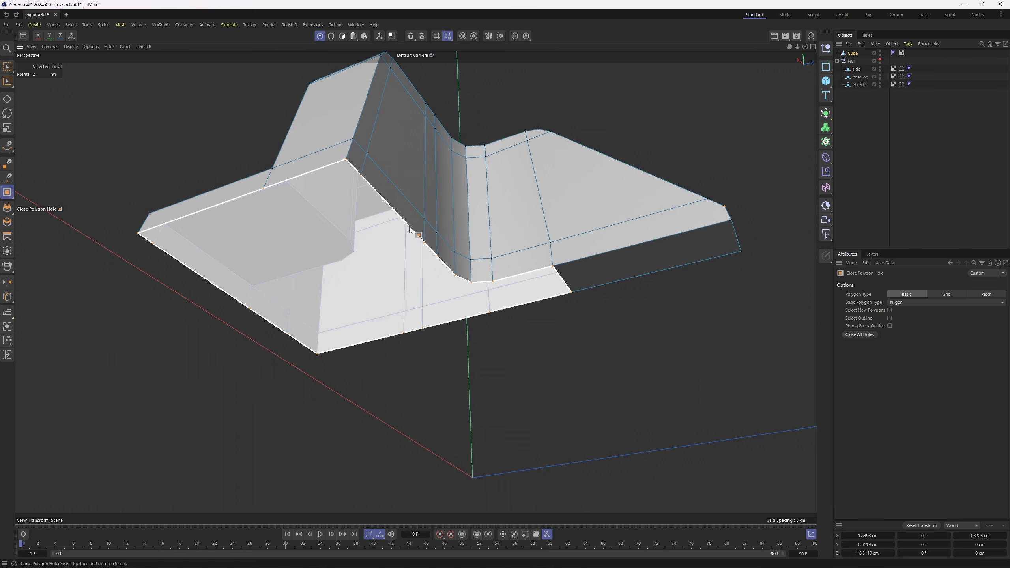
pyautogui.click(417, 235)
pyautogui.click(947, 295)
# Cut further supporting edges along the block's walls with the Polygon Pen.
pyautogui.keyDown('alt'); pyautogui.moveTo(326, 234); pyautogui.dragTo(453, 173); pyautogui.keyUp('alt')
pyautogui.press('m')
pyautogui.press('e')
pyautogui.click(449, 163)
pyautogui.click(418, 361)
pyautogui.keyDown('alt'); pyautogui.moveTo(489, 247); pyautogui.dragTo(531, 341); pyautogui.keyUp('alt')
pyautogui.click(421, 265)
pyautogui.click(541, 285)
# Weld the stray point near the handle ledge and cut a supporting edge along the ledge and over its front face.
pyautogui.keyDown('alt'); pyautogui.moveTo(559, 440); pyautogui.dragTo(437, 388); pyautogui.keyUp('alt')
pyautogui.moveTo(449, 384); pyautogui.dragTo(436, 334)
pyautogui.keyDown('alt'); pyautogui.moveTo(489, 368); pyautogui.dragTo(468, 294); pyautogui.keyUp('alt')
pyautogui.click(511, 440)
pyautogui.click(510, 463)
pyautogui.click(498, 362)
pyautogui.keyDown('alt'); pyautogui.moveTo(480, 339); pyautogui.dragTo(386, 295); pyautogui.keyUp('alt')
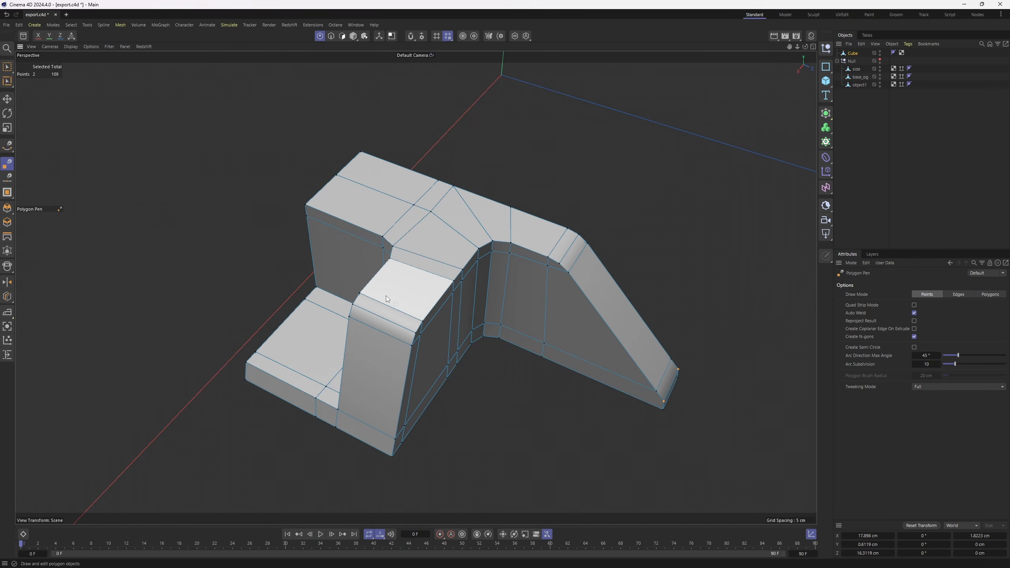
pyautogui.keyDown('alt'); pyautogui.moveTo(386, 295); pyautogui.dragTo(461, 293); pyautogui.keyUp('alt')
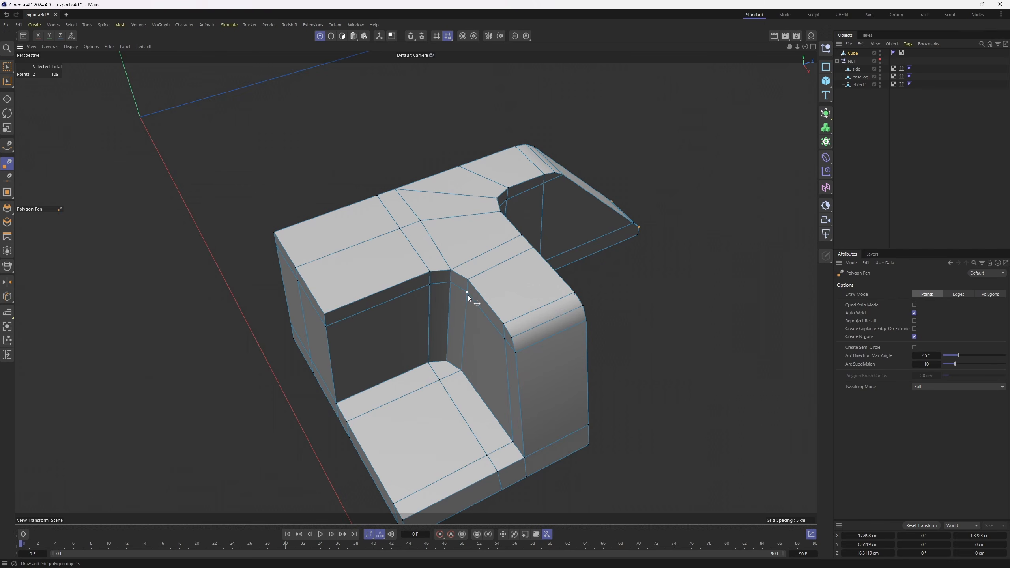
# Select the vertical edges of the block's rounded inner corner to examine the bevel's edge spacing.
pyautogui.press('Return')
pyautogui.press('e')
pyautogui.scroll(5, 441, 293)
pyautogui.click(422, 269)
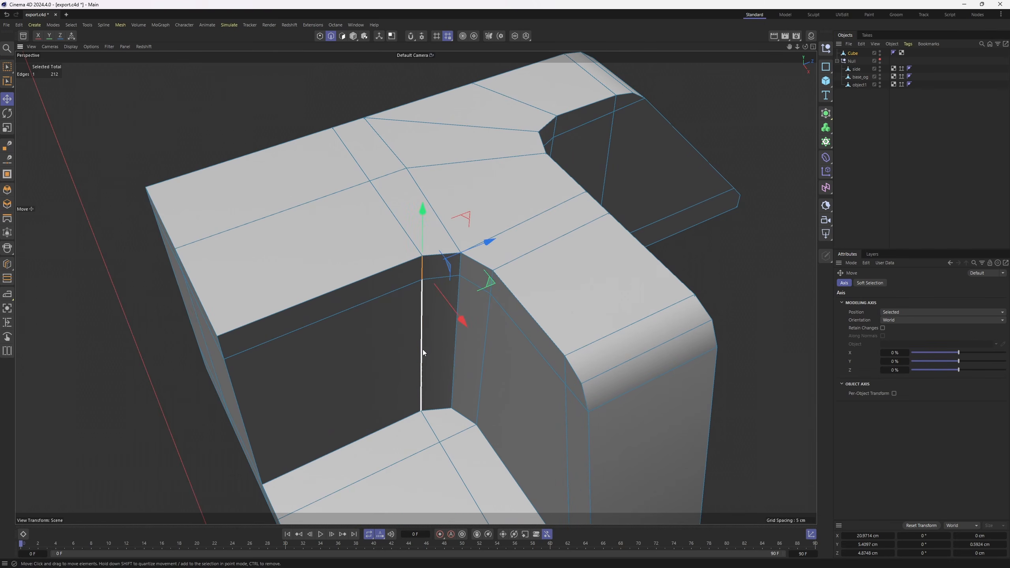
pyautogui.keyDown('shift'); pyautogui.click(422, 352); pyautogui.keyUp('shift')
pyautogui.keyDown('shift'); pyautogui.click(456, 363); pyautogui.keyUp('shift')
pyautogui.keyDown('shift'); pyautogui.click(492, 283); pyautogui.keyUp('shift')
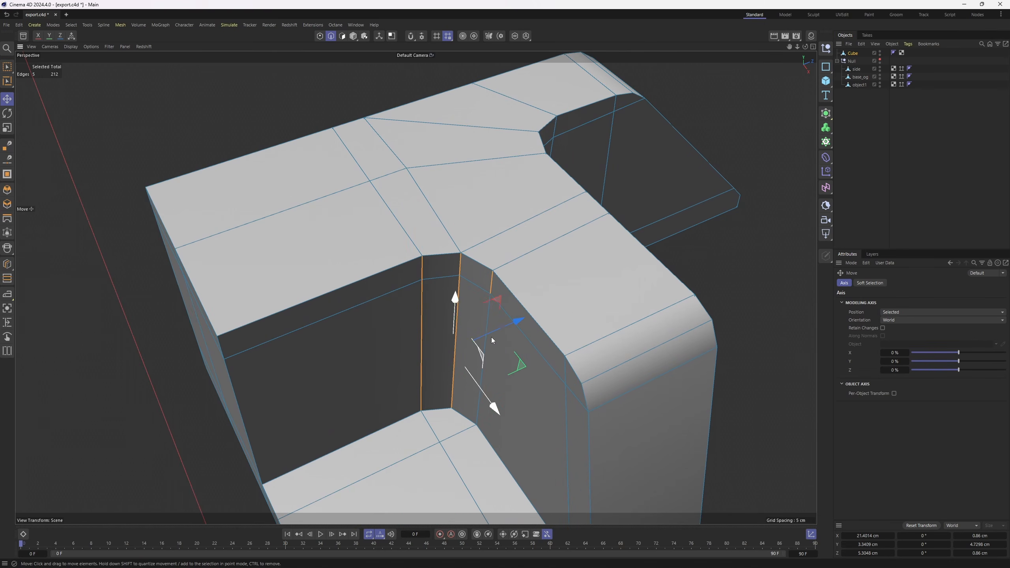
pyautogui.keyDown('alt'); pyautogui.moveTo(491, 337); pyautogui.dragTo(444, 294); pyautogui.keyUp('alt')
pyautogui.keyDown('shift'); pyautogui.click(476, 394); pyautogui.keyUp('shift')
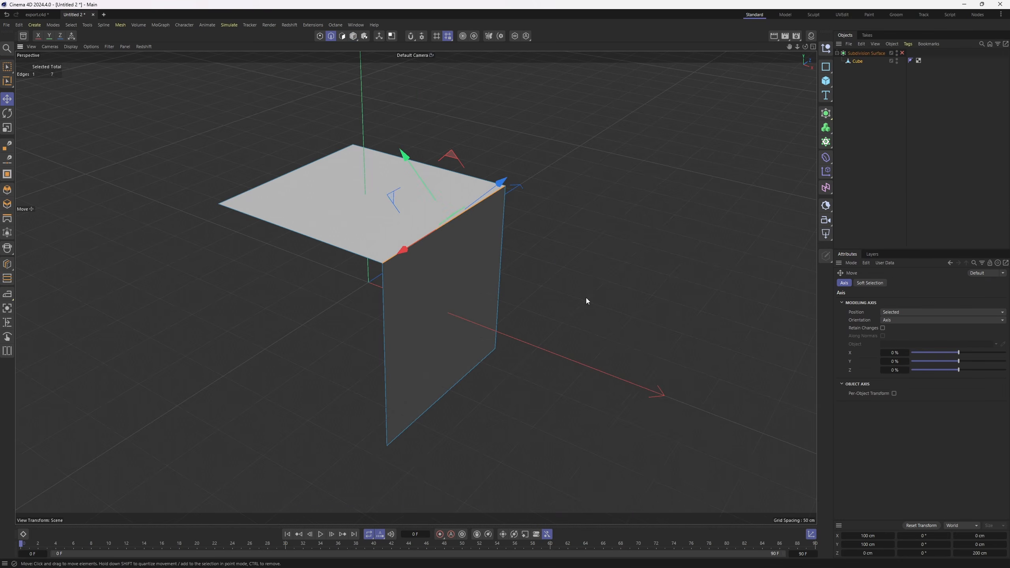
# Bevel the shared edge between the two faces with one subdivision and an offset of about 54.7 cm.
pyautogui.press('m')
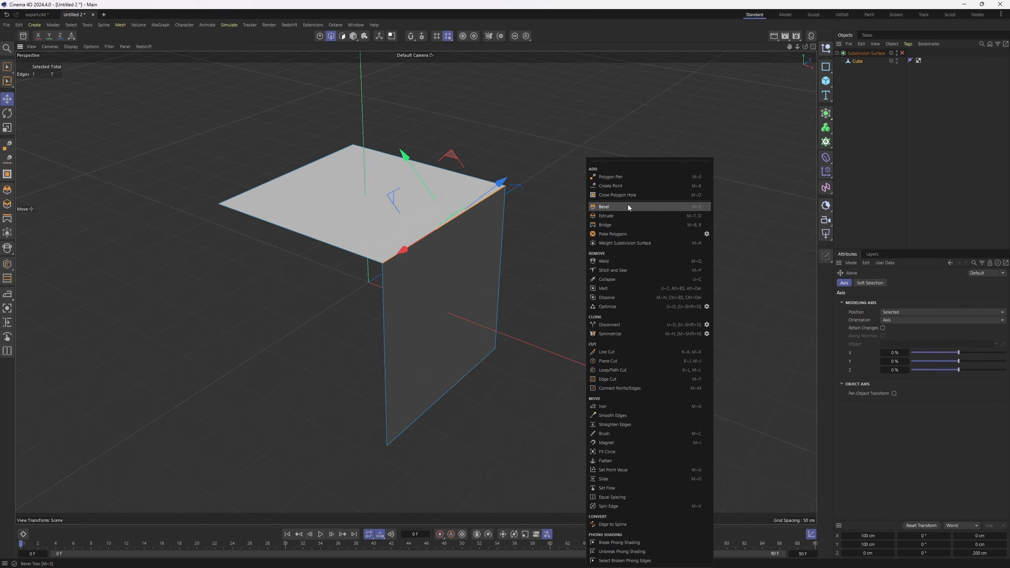
pyautogui.click(628, 205)
pyautogui.keyDown('alt'); pyautogui.moveTo(505, 214); pyautogui.dragTo(535, 226, button='middle'); pyautogui.keyUp('alt')
pyautogui.scroll(1, 535, 226)
pyautogui.click(898, 328)
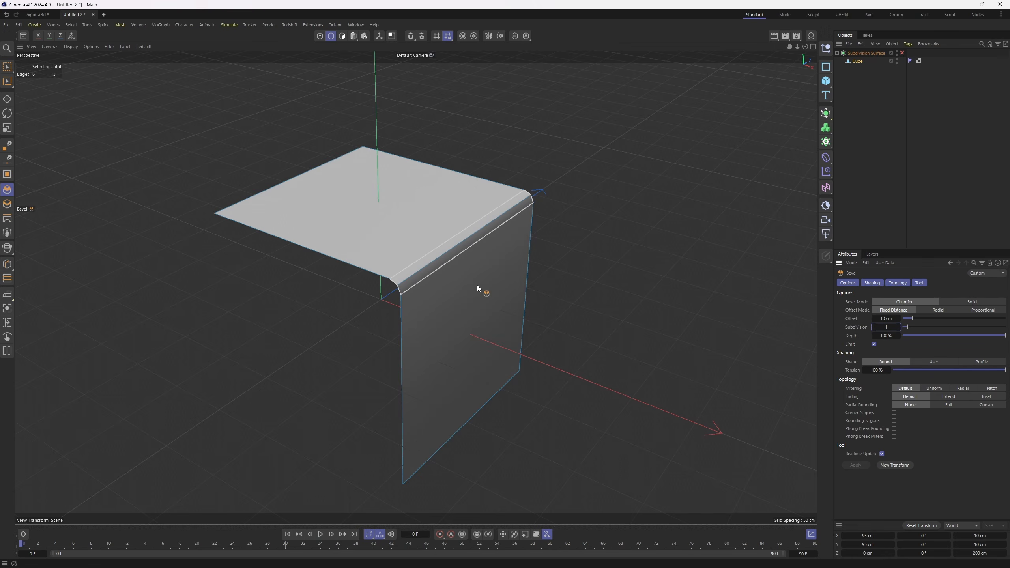
pyautogui.moveTo(477, 285); pyautogui.dragTo(517, 286)
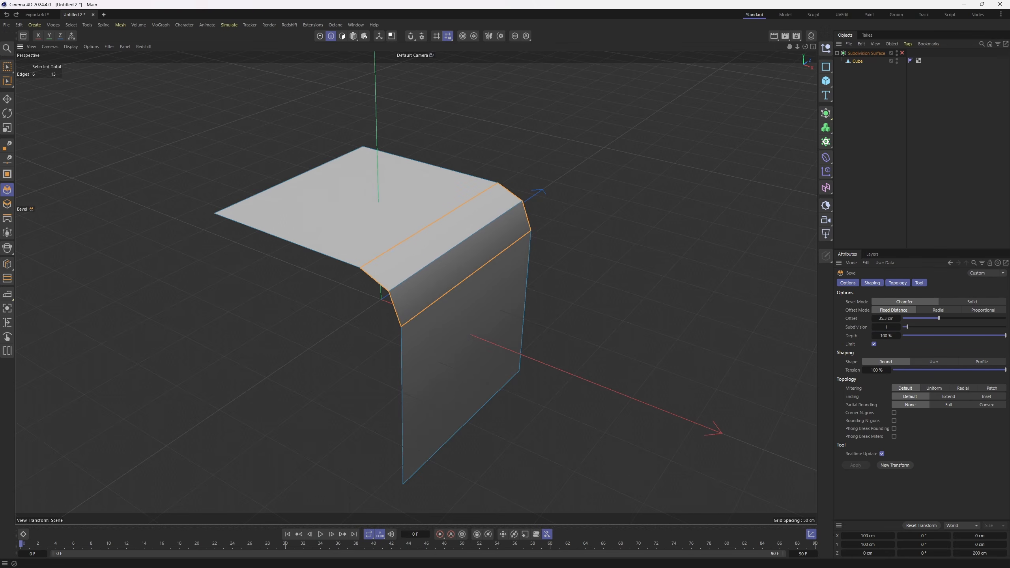
# Enable the Subdivision Surface and examine the bevelled corner's curvature in the front view.
pyautogui.click(902, 53)
pyautogui.middleClick(559, 238)
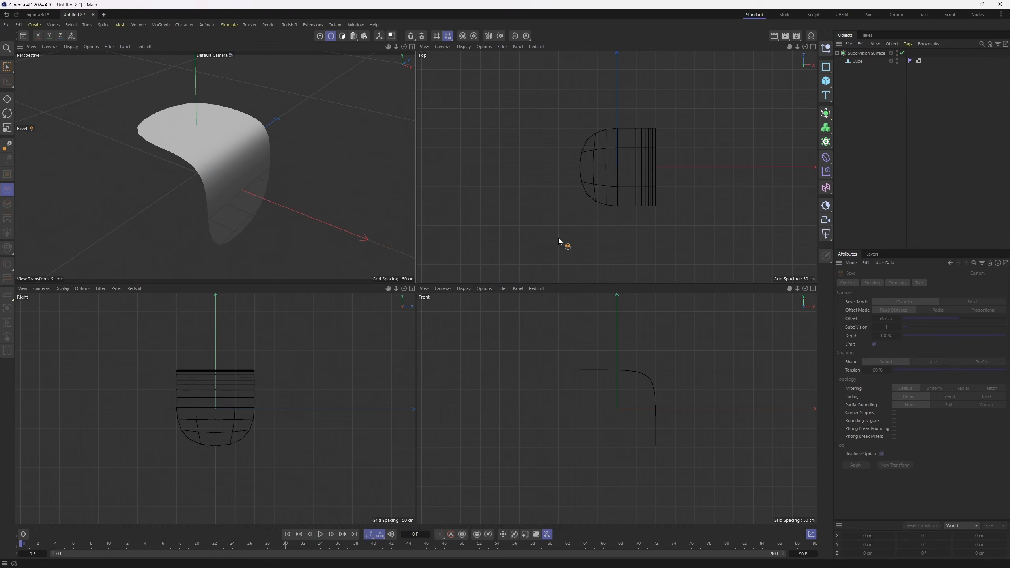
pyautogui.middleClick(676, 363)
pyautogui.scroll(10, 450, 208)
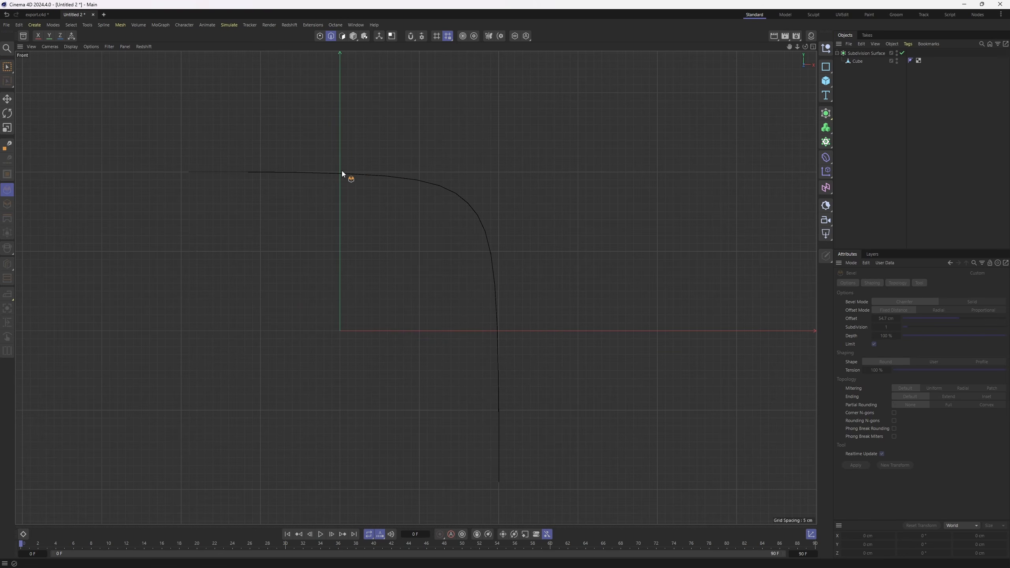
pyautogui.scroll(3, 492, 342)
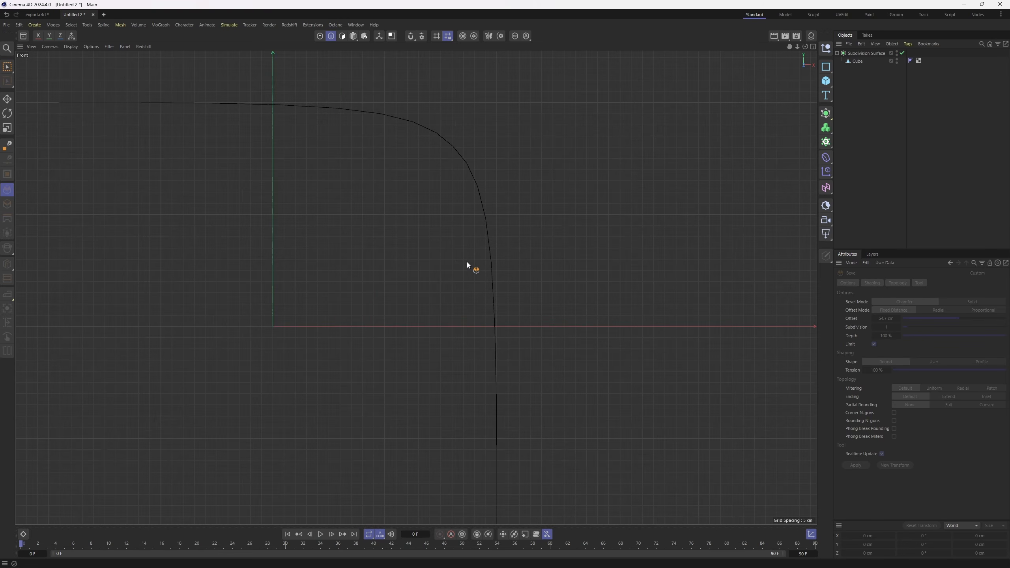
pyautogui.keyDown('alt'); pyautogui.moveTo(468, 265); pyautogui.dragTo(576, 313, button='middle'); pyautogui.keyUp('alt')
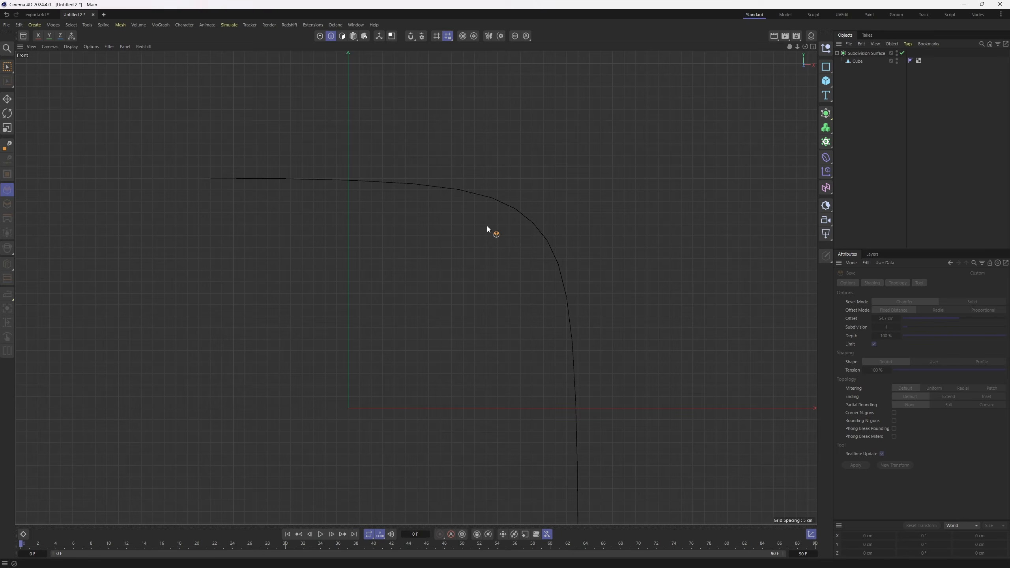
# Turn subdivision off and loop-cut a supporting edge across the flat top face beside the bevel.
pyautogui.press('F1')
pyautogui.click(856, 61)
pyautogui.press('q')
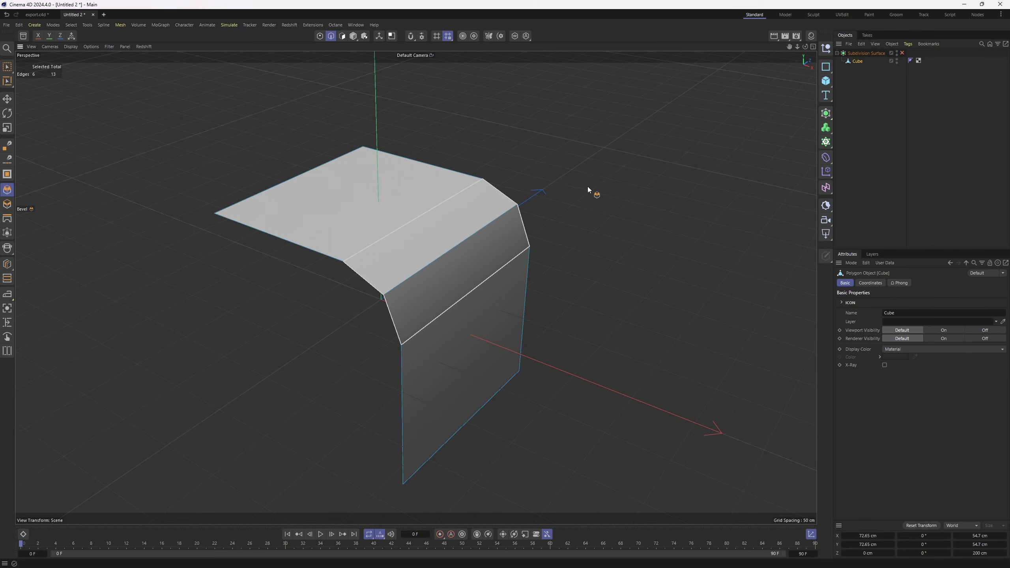
pyautogui.press('k')
pyautogui.press('l')
pyautogui.keyDown('alt'); pyautogui.moveTo(311, 240); pyautogui.dragTo(363, 331); pyautogui.keyUp('alt')
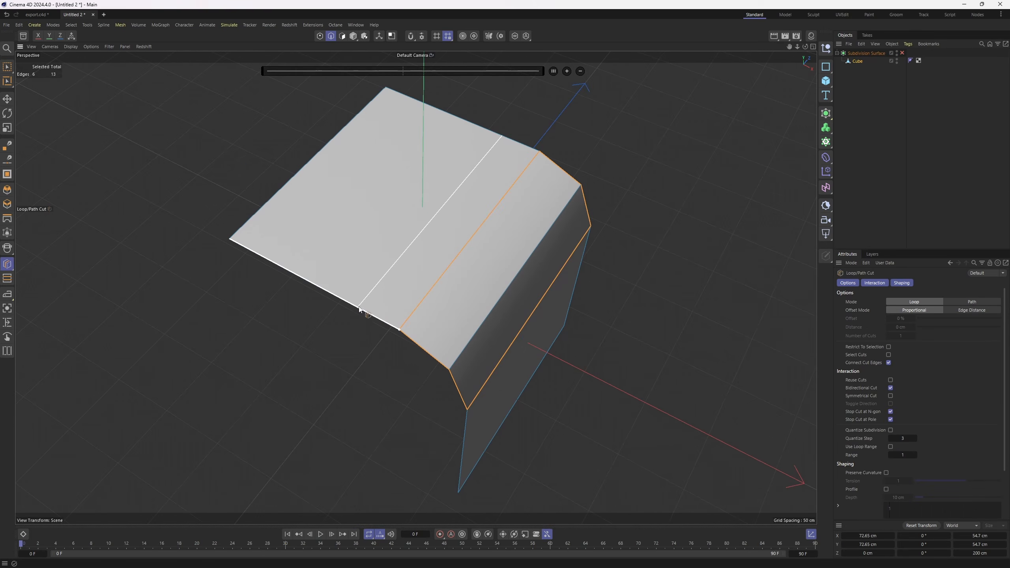
pyautogui.click(357, 306)
# Adjust the top supporting edge with Edge Slide to suit the bevel's spacing and place a matching edge on the vertical face.
pyautogui.press('e')
pyautogui.click(376, 287)
pyautogui.scroll(1, 373, 308)
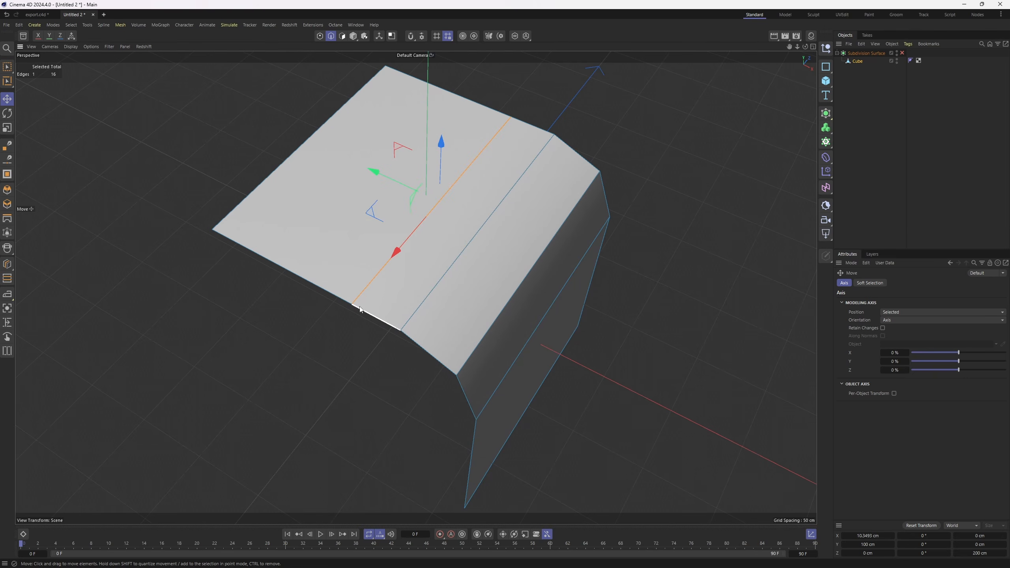
pyautogui.press('Return')
pyautogui.press('Return')
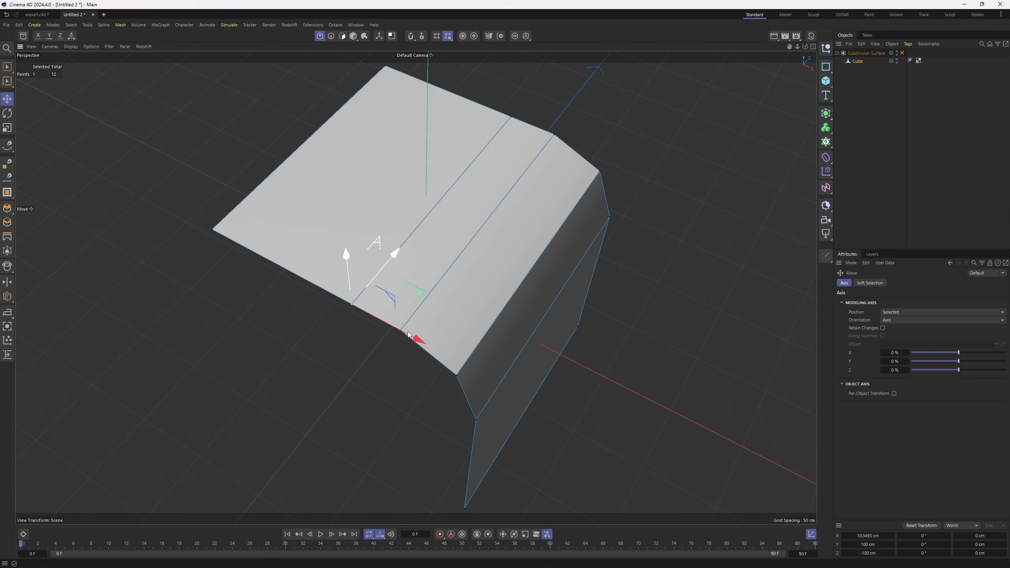
pyautogui.scroll(1, 390, 278)
pyautogui.press('m')
pyautogui.press('o')
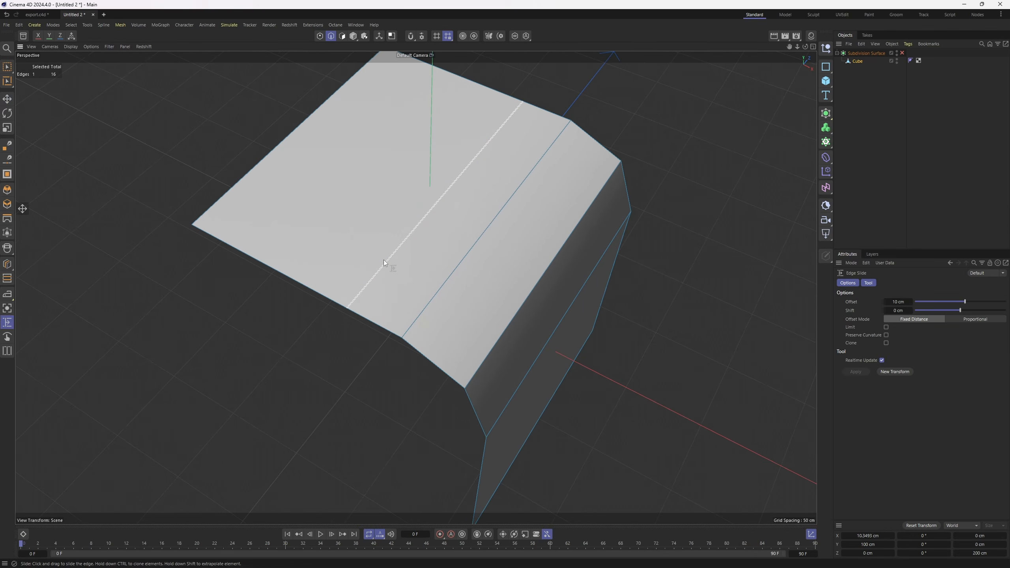
pyautogui.moveTo(384, 264); pyautogui.dragTo(482, 240)
pyautogui.moveTo(477, 197); pyautogui.dragTo(490, 293)
# Enable the Subdivision Surface again and examine the supported corner's profile in the front view.
pyautogui.click(902, 53)
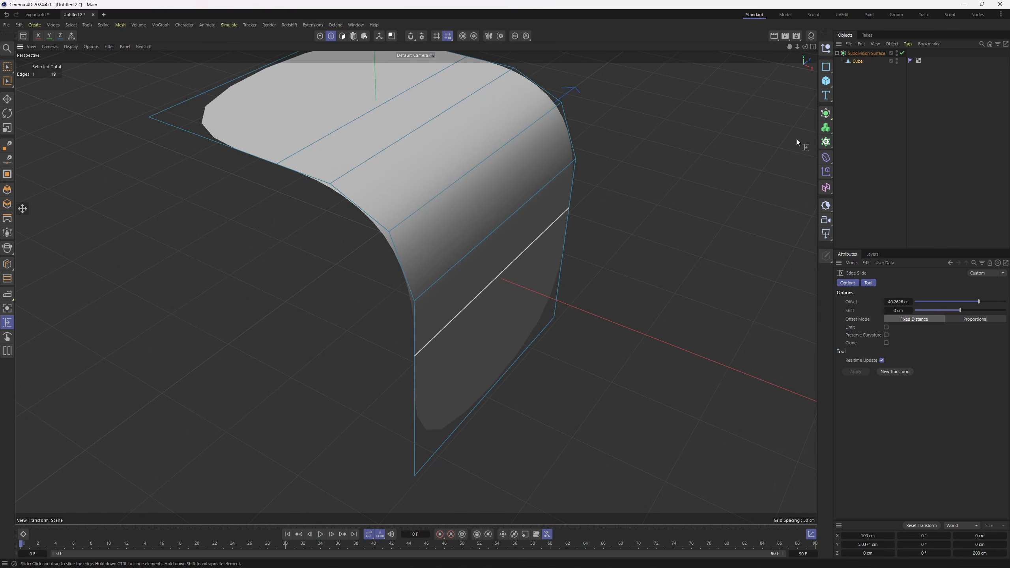
pyautogui.middleClick(498, 235)
pyautogui.middleClick(428, 353)
pyautogui.keyDown('alt'); pyautogui.moveTo(488, 277); pyautogui.dragTo(318, 144, button='middle'); pyautogui.keyUp('alt')
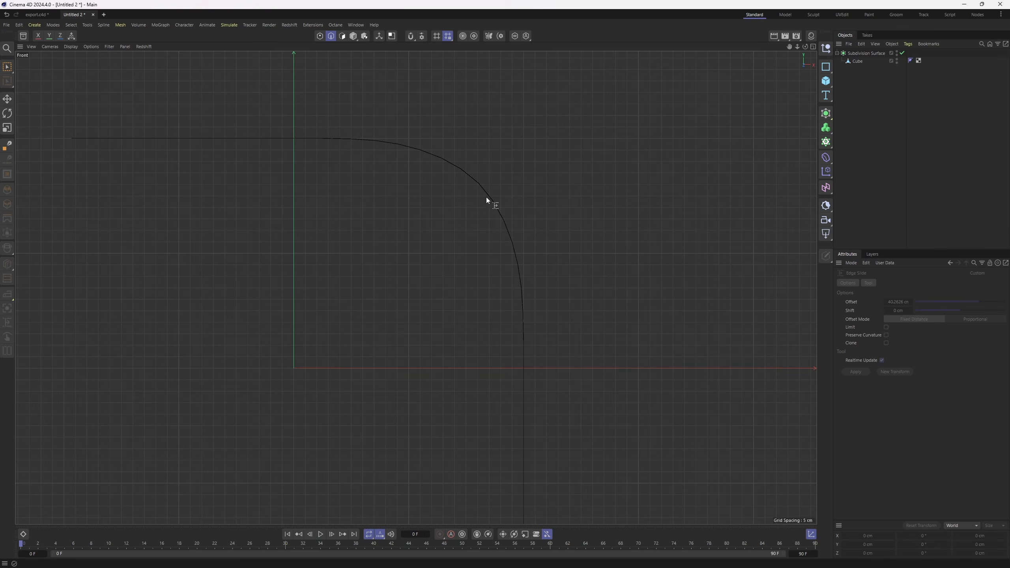
pyautogui.middleClick(525, 326)
pyautogui.middleClick(360, 240)
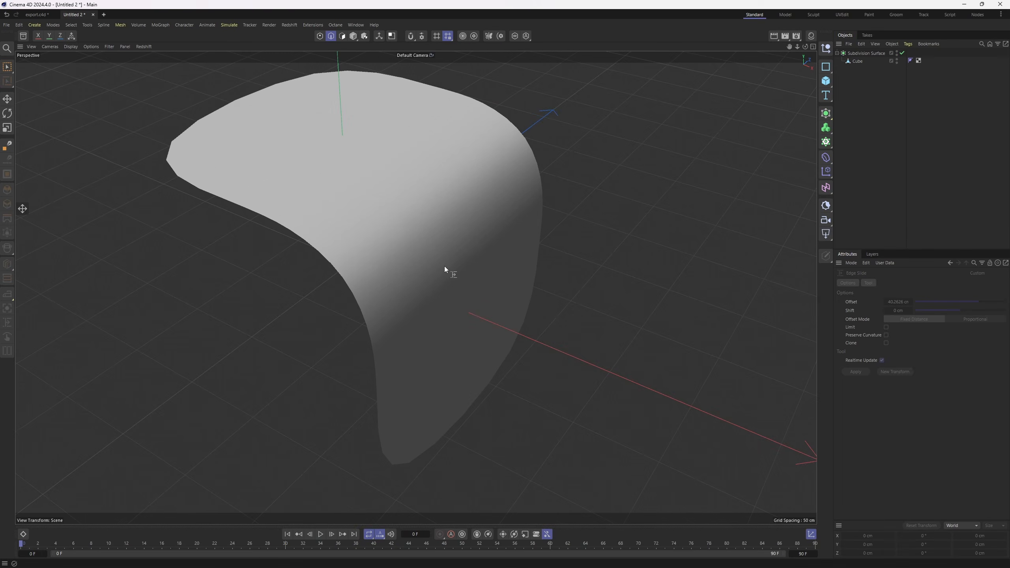
# Duplicate the Subdivision Surface with its cube and move the copy about 282 cm along the Z axis.
pyautogui.click(859, 53)
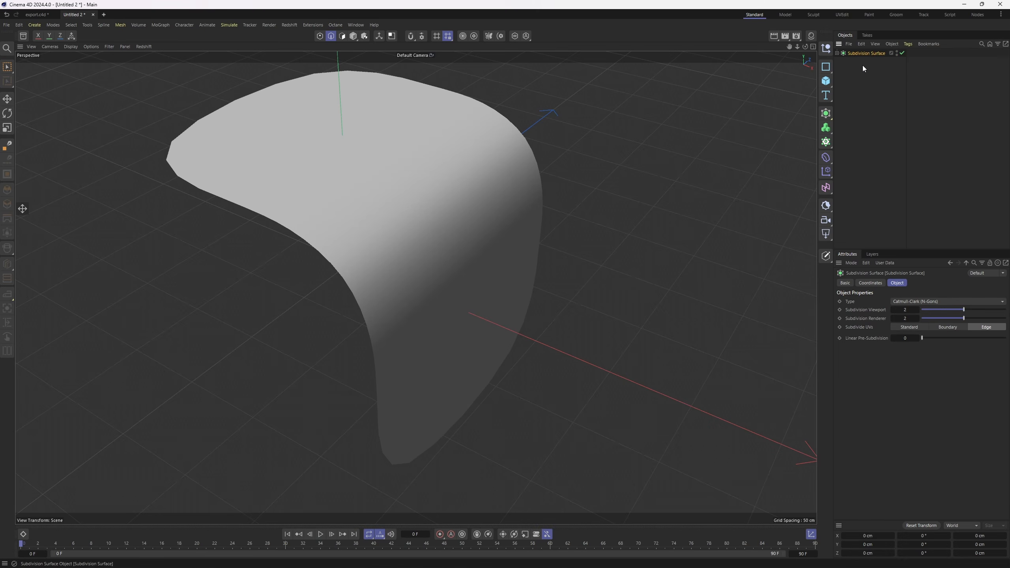
pyautogui.click(857, 71)
pyautogui.scroll(-1, 574, 159)
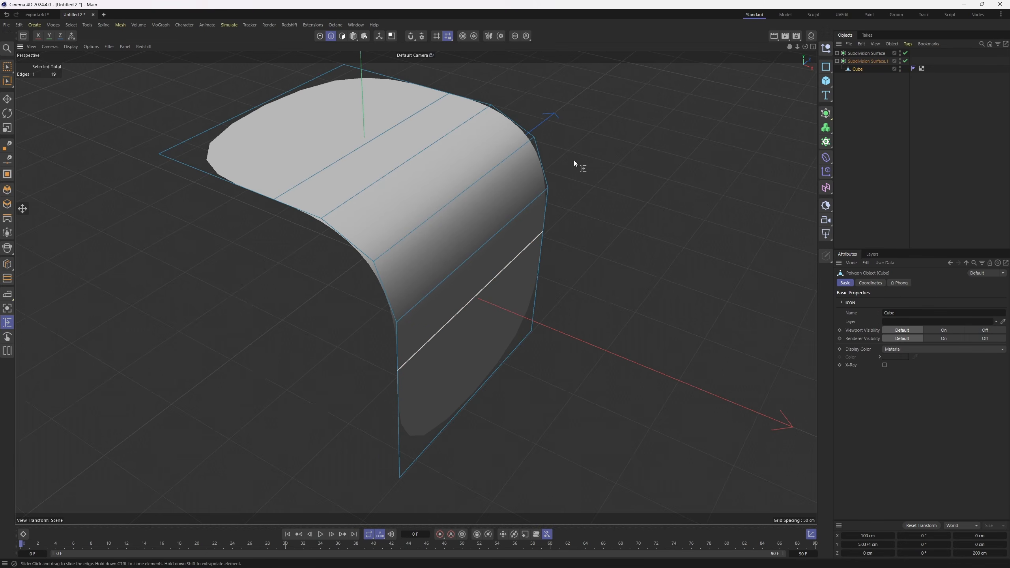
pyautogui.click(871, 62)
pyautogui.press('e')
pyautogui.scroll(-1, 558, 168)
pyautogui.keyDown('alt'); pyautogui.moveTo(556, 169); pyautogui.dragTo(457, 246, button='middle'); pyautogui.keyUp('alt')
pyautogui.moveTo(365, 276); pyautogui.dragTo(502, 165)
# Dissolve the two supporting edges on the copied cube, with subdivision off during the edit and back on at the end.
pyautogui.press('q')
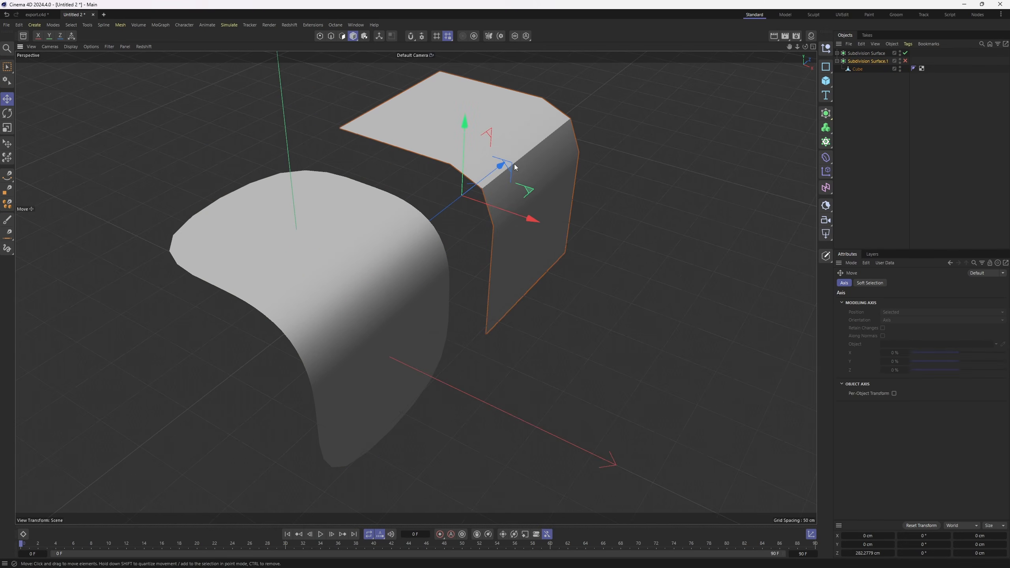
pyautogui.press('Return')
pyautogui.click(858, 69)
pyautogui.click(477, 114)
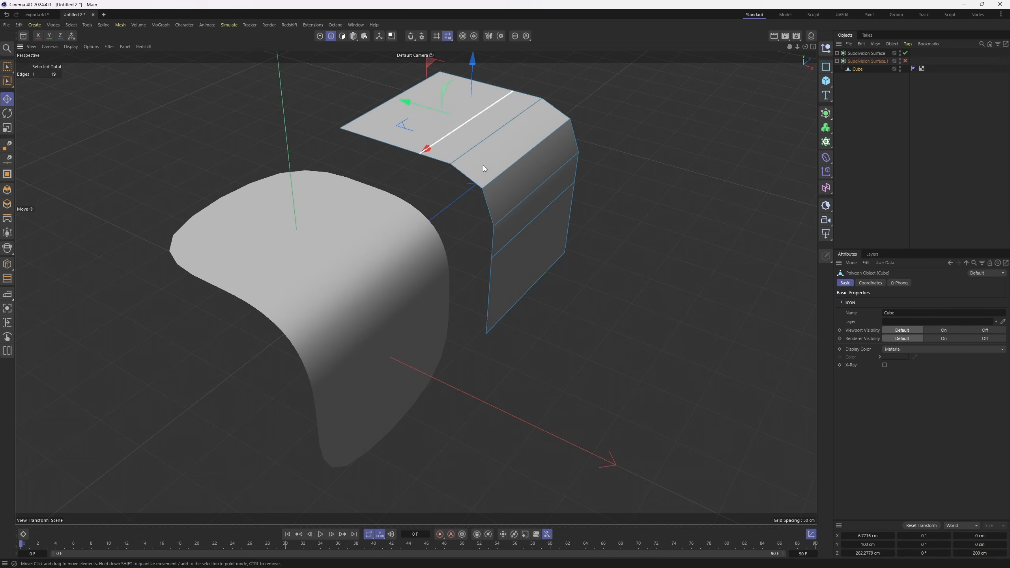
pyautogui.keyDown('shift'); pyautogui.click(524, 228); pyautogui.keyUp('shift')
pyautogui.hotkey('ctrl', 'BackSpace')
pyautogui.keyDown('alt'); pyautogui.moveTo(539, 178); pyautogui.dragTo(519, 233, button='middle'); pyautogui.keyUp('alt')
pyautogui.press('q')
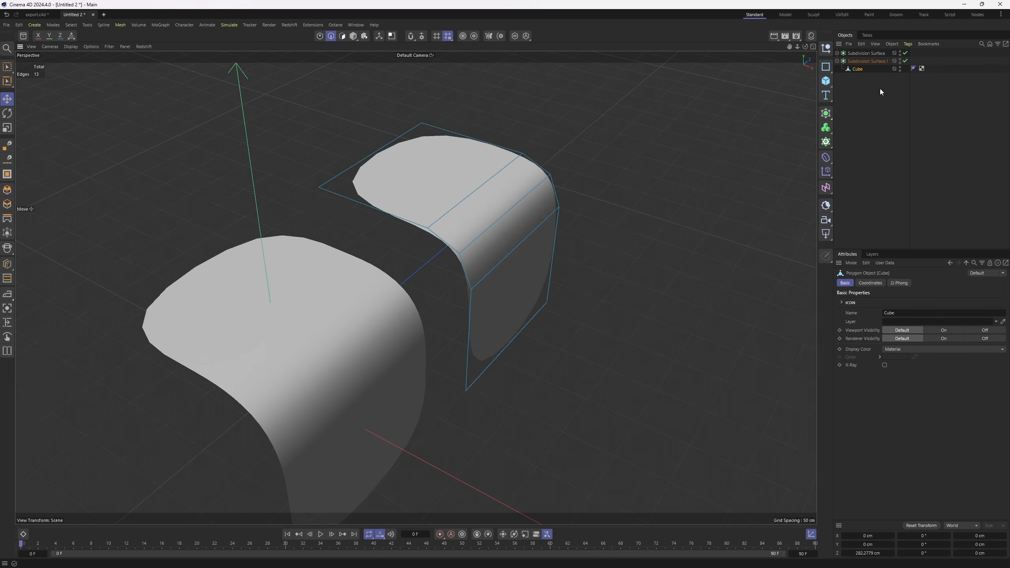
# Compare the overlapping profiles of the supported and unsupported corners in the front view.
pyautogui.click(879, 90)
pyautogui.middleClick(567, 298)
pyautogui.middleClick(568, 335)
pyautogui.keyDown('alt'); pyautogui.moveTo(473, 198); pyautogui.dragTo(471, 224, button='middle'); pyautogui.keyUp('alt')
pyautogui.keyDown('alt'); pyautogui.moveTo(472, 223); pyautogui.dragTo(487, 226, button='right'); pyautogui.keyUp('alt')
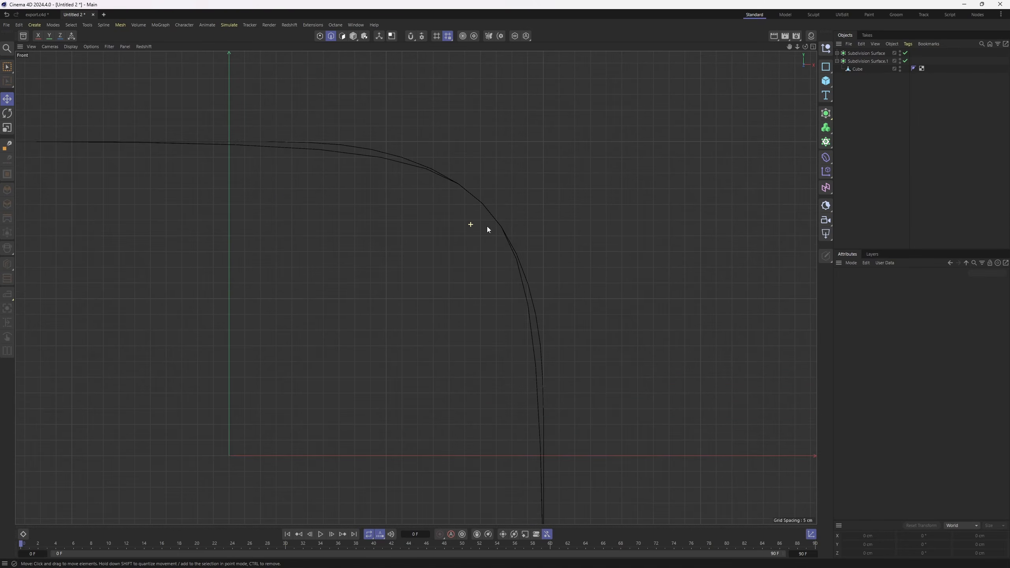
pyautogui.keyDown('alt'); pyautogui.moveTo(488, 229); pyautogui.dragTo(502, 188, button='middle'); pyautogui.keyUp('alt')
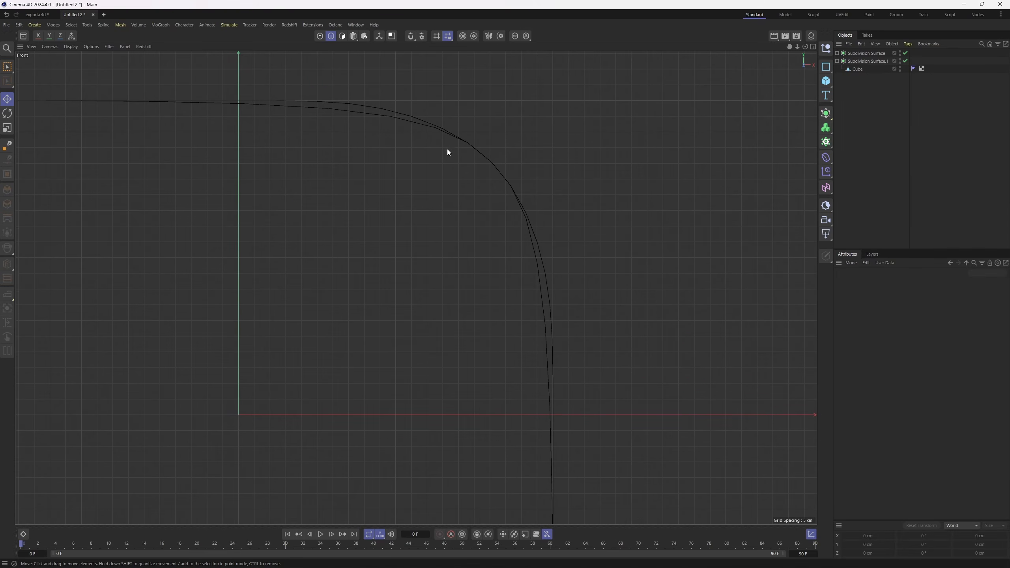
pyautogui.click(856, 61)
pyautogui.moveTo(563, 289)
pyautogui.mouseDown()
pyautogui.moveTo(540, 304)
pyautogui.moveTo(557, 295)
pyautogui.mouseUp()
pyautogui.hotkey('ctrl', 'z')
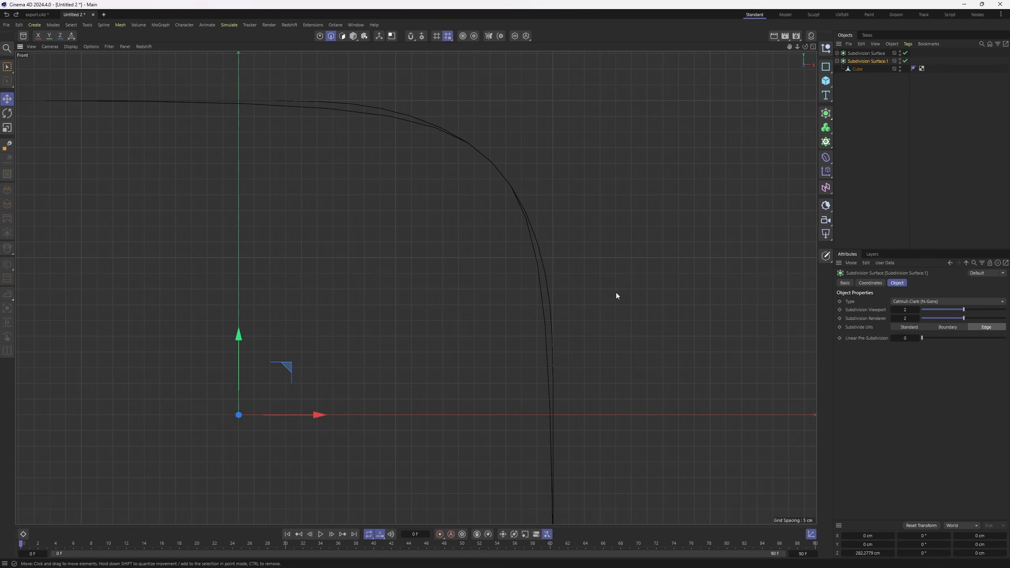
pyautogui.moveTo(621, 277); pyautogui.dragTo(602, 290)
pyautogui.hotkey('ctrl', 'z')
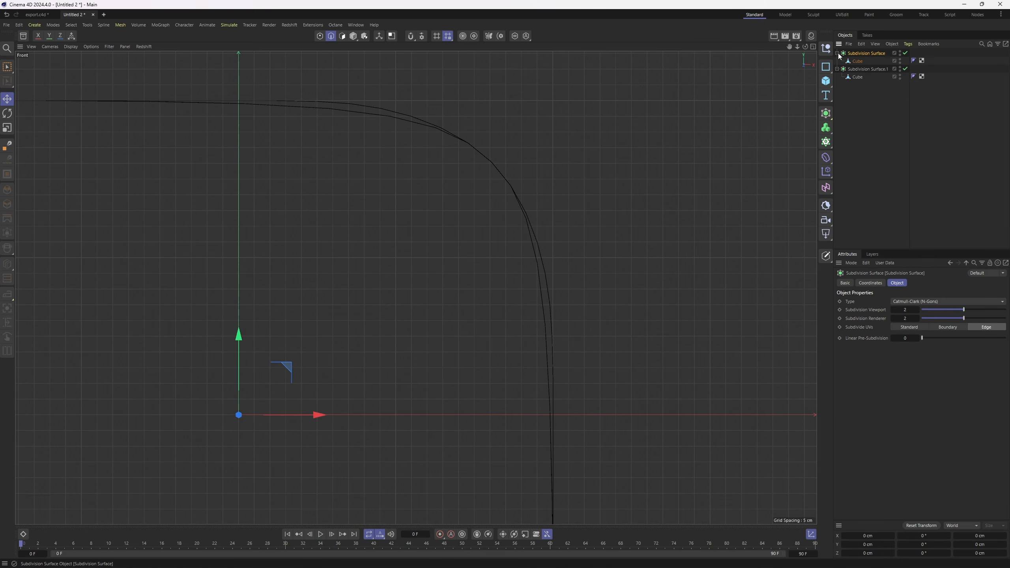
# Select the two supporting edges of the first cube in the perspective view and examine them from several angles.
pyautogui.click(864, 69)
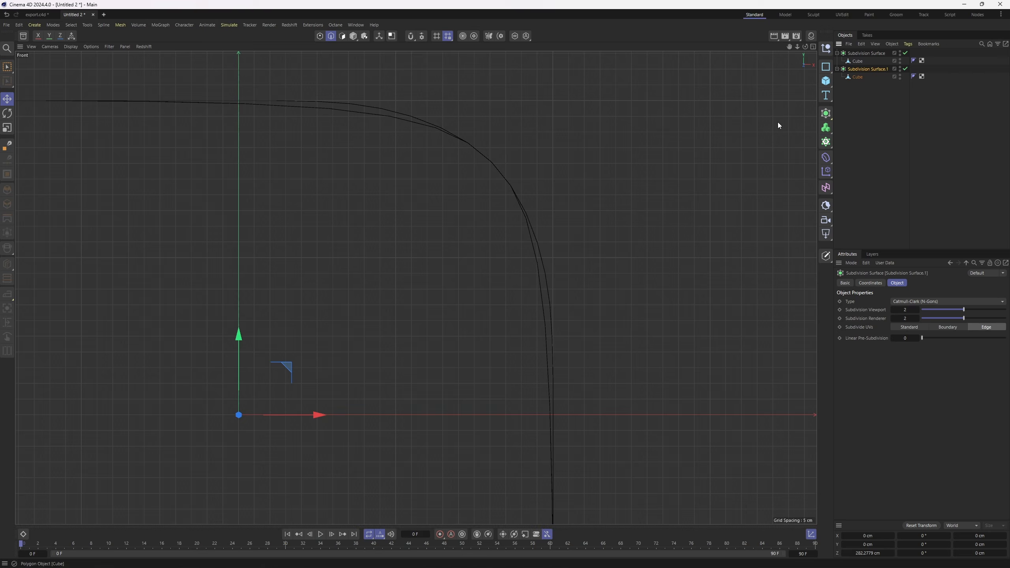
pyautogui.middleClick(629, 253)
pyautogui.middleClick(302, 162)
pyautogui.click(844, 61)
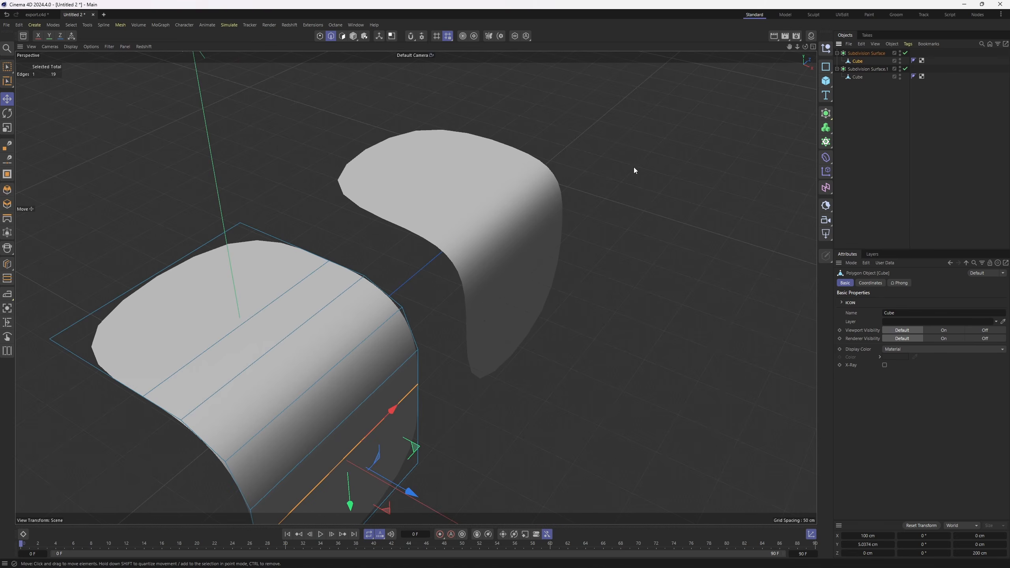
pyautogui.keyDown('shift'); pyautogui.click(261, 305); pyautogui.keyUp('shift')
pyautogui.keyDown('alt'); pyautogui.moveTo(260, 305); pyautogui.dragTo(337, 194); pyautogui.keyUp('alt')
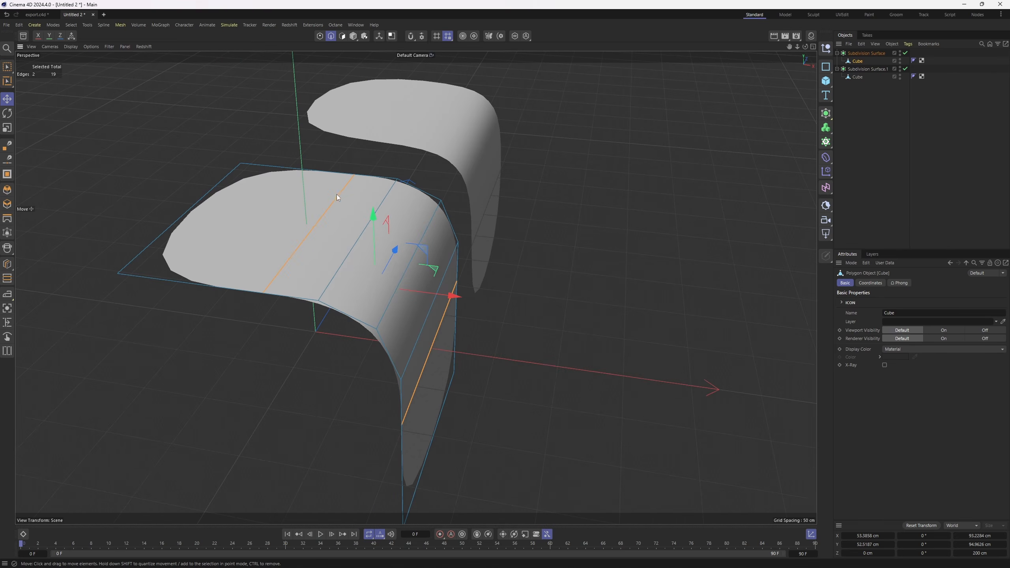
pyautogui.keyDown('alt'); pyautogui.moveTo(422, 337); pyautogui.dragTo(238, 162); pyautogui.keyUp('alt')
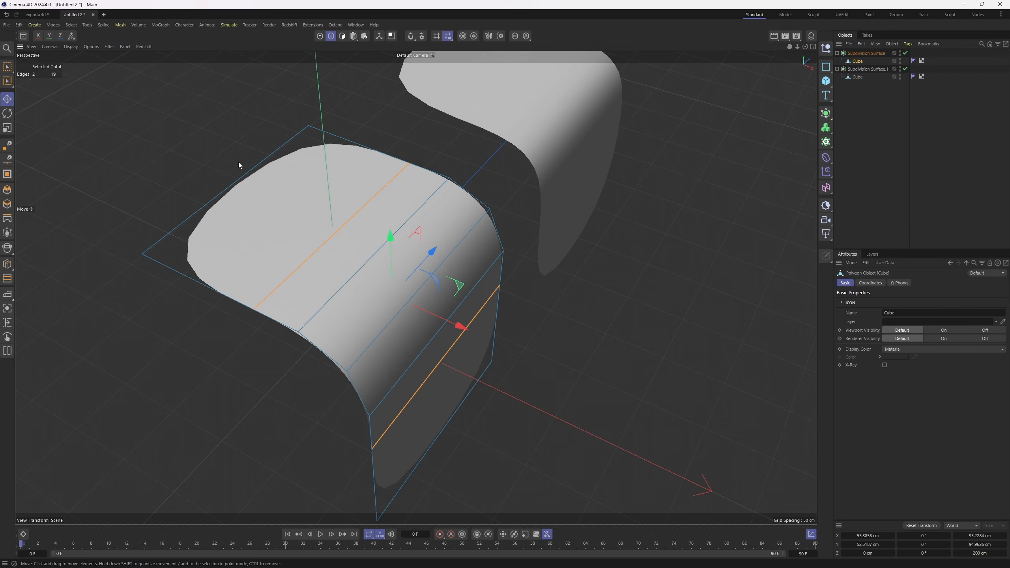
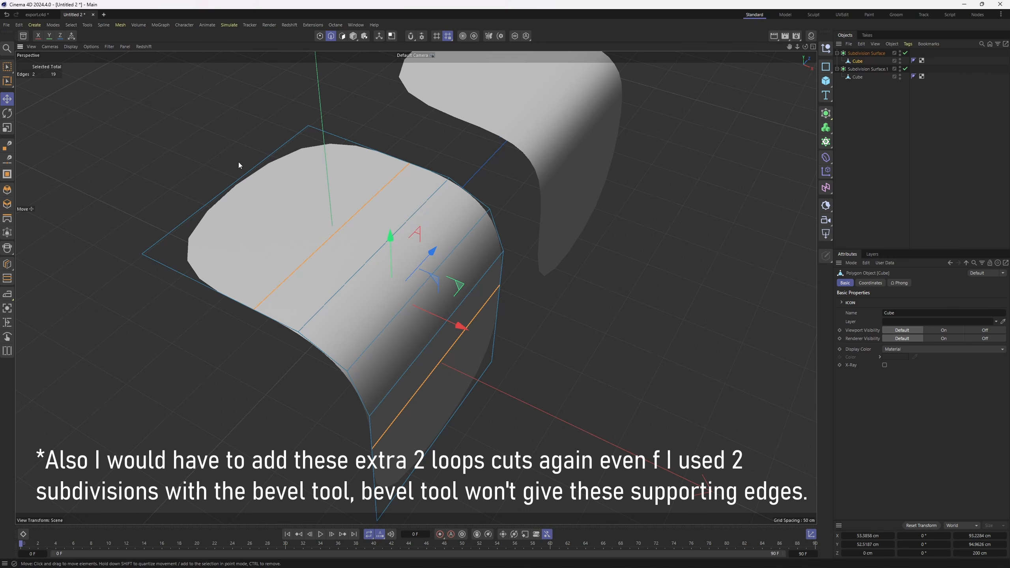
# Switch to the export.c4d document and clone the edge loop beside the block's inner corner bevel with Edge Slide as a supporting loop.
pyautogui.click(40, 15)
pyautogui.keyDown('alt'); pyautogui.moveTo(477, 299); pyautogui.dragTo(411, 245); pyautogui.keyUp('alt')
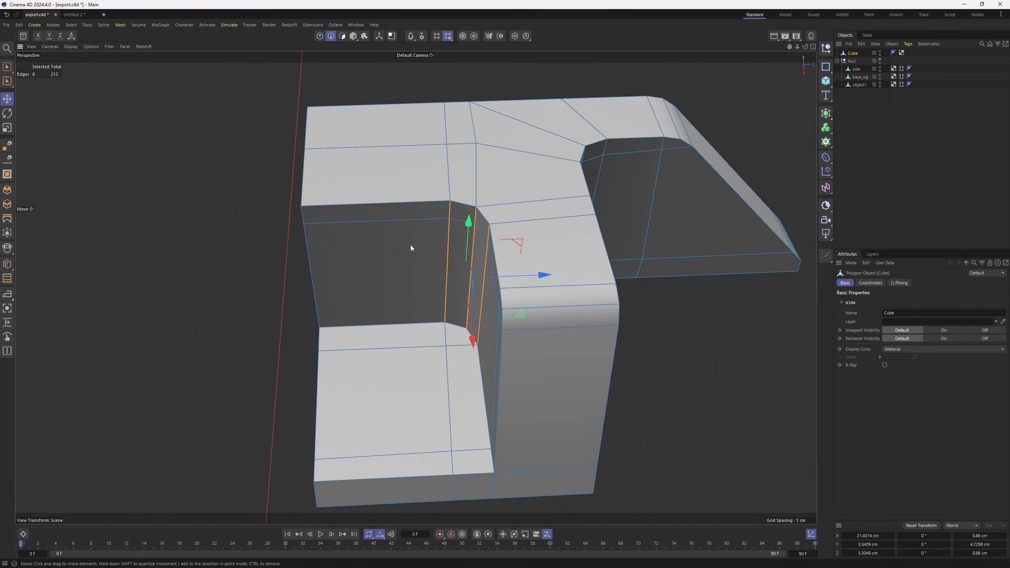
pyautogui.doubleClick(454, 364)
pyautogui.keyDown('alt'); pyautogui.moveTo(454, 364); pyautogui.dragTo(458, 298); pyautogui.keyUp('alt')
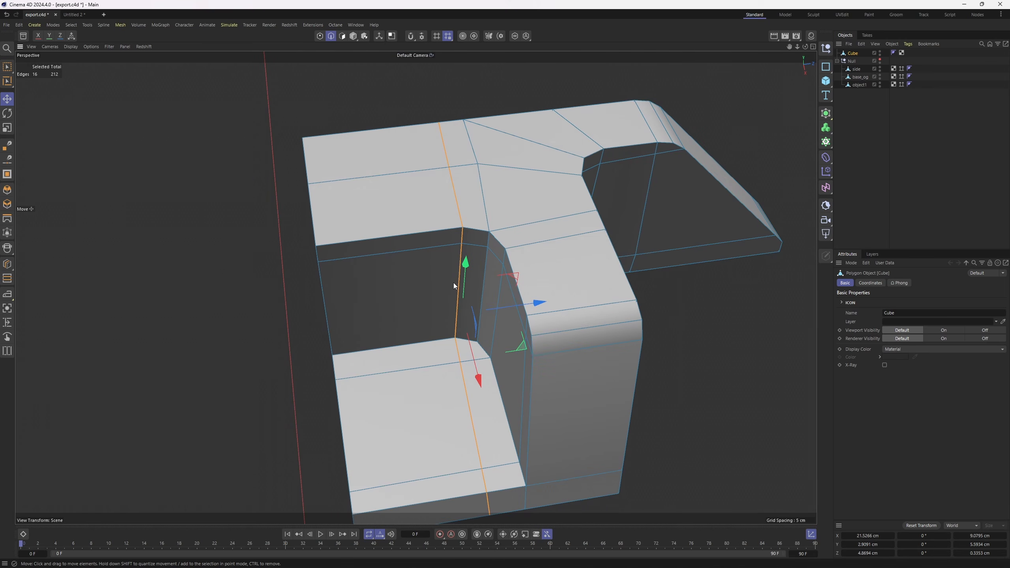
pyautogui.press('m')
pyautogui.press('o')
pyautogui.rightClick(474, 230)
pyautogui.press('Escape')
pyautogui.scroll(5, 467, 207)
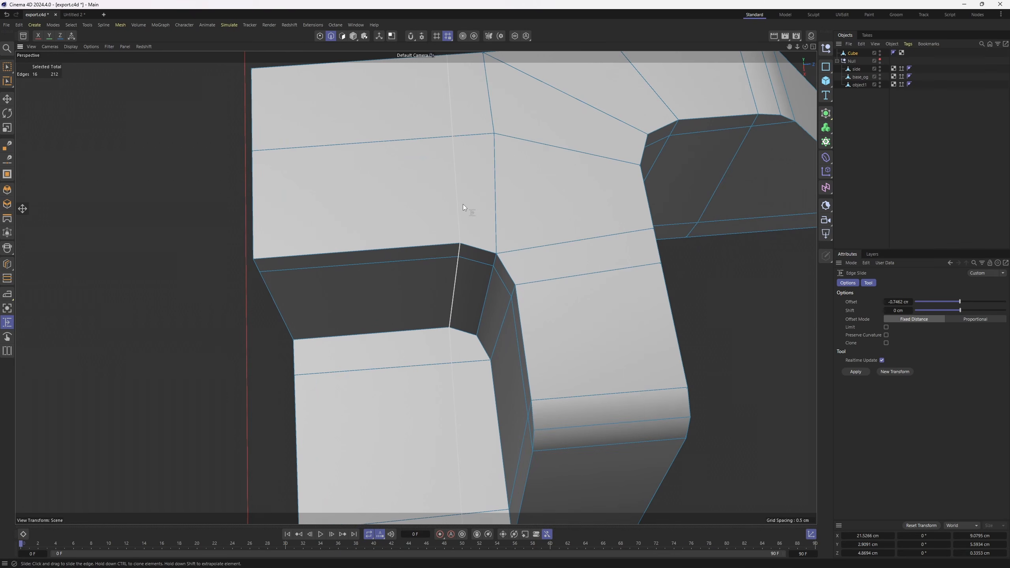
pyautogui.moveTo(462, 204); pyautogui.dragTo(492, 291)
pyautogui.press('Return')
# Clone the edge loop on the other side of the inner corner bevel with Edge Slide, offset about 0.66 cm.
pyautogui.press('e')
pyautogui.click(401, 279)
pyautogui.scroll(-3, 474, 246)
pyautogui.scroll(5, 443, 248)
pyautogui.scroll(-4, 443, 248)
pyautogui.press('Return')
pyautogui.scroll(-5, 413, 234)
pyautogui.scroll(-4, 474, 259)
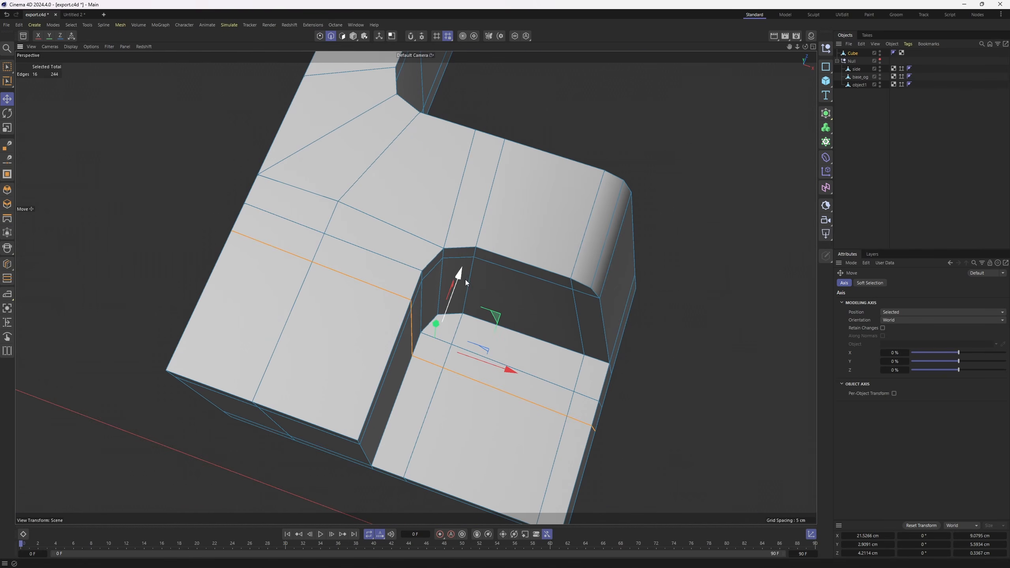
pyautogui.doubleClick(467, 279)
pyautogui.keyDown('alt'); pyautogui.moveTo(428, 239); pyautogui.dragTo(412, 215); pyautogui.keyUp('alt')
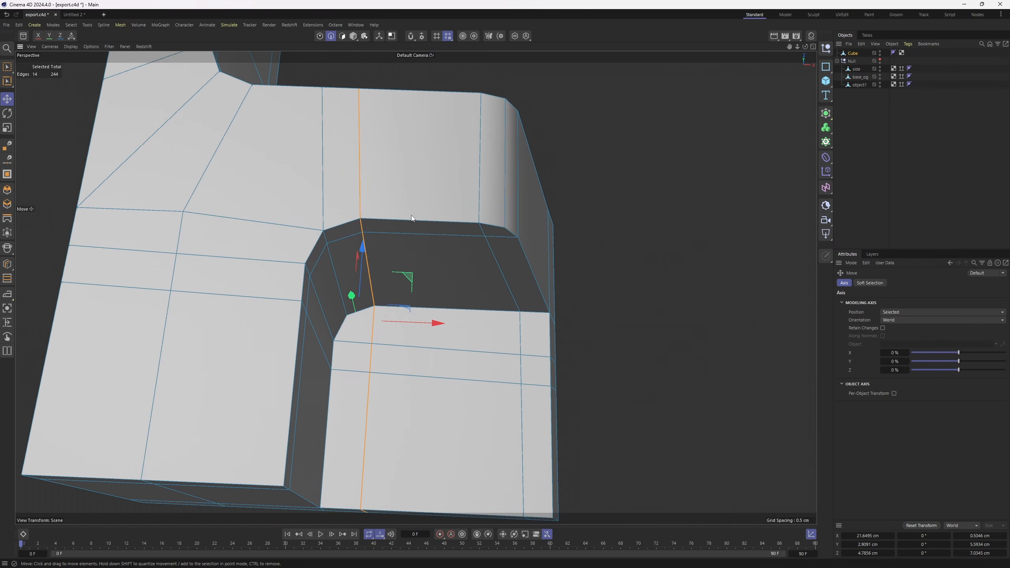
pyautogui.press('m')
pyautogui.press('o')
pyautogui.keyDown('ctrl'); pyautogui.moveTo(356, 196); pyautogui.dragTo(414, 195); pyautogui.keyUp('ctrl')
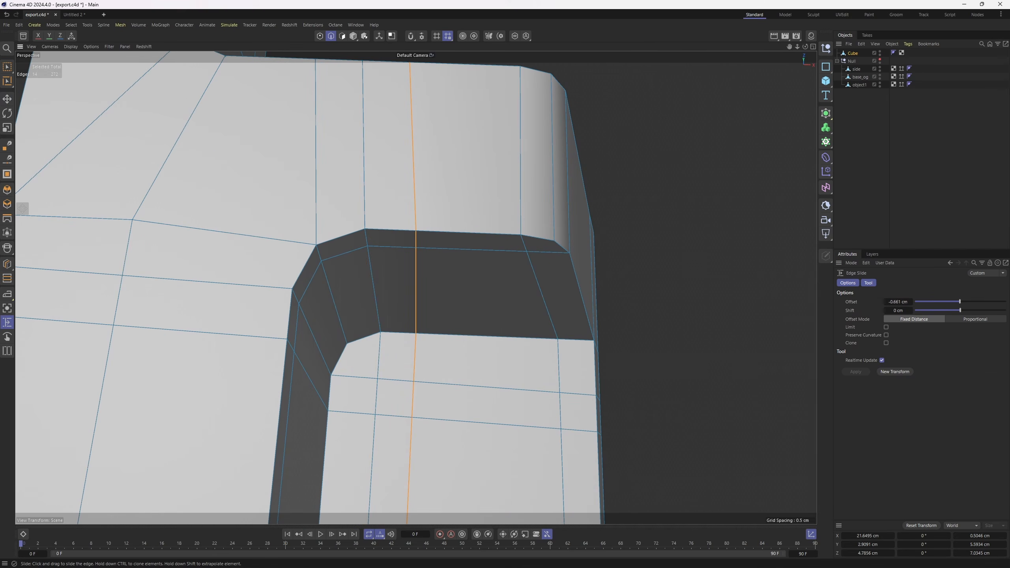
# Clone the edge loop before the block's rounded outer edge with Edge Slide, offset about 0.46 cm.
pyautogui.scroll(-5, 533, 247)
pyautogui.keyDown('alt'); pyautogui.moveTo(533, 247); pyautogui.dragTo(523, 294); pyautogui.keyUp('alt')
pyautogui.scroll(2, 466, 202)
pyautogui.press('3')
pyautogui.press('e')
pyautogui.click(464, 205)
pyautogui.keyDown('shift'); pyautogui.click(475, 226); pyautogui.keyUp('shift')
pyautogui.press('2')
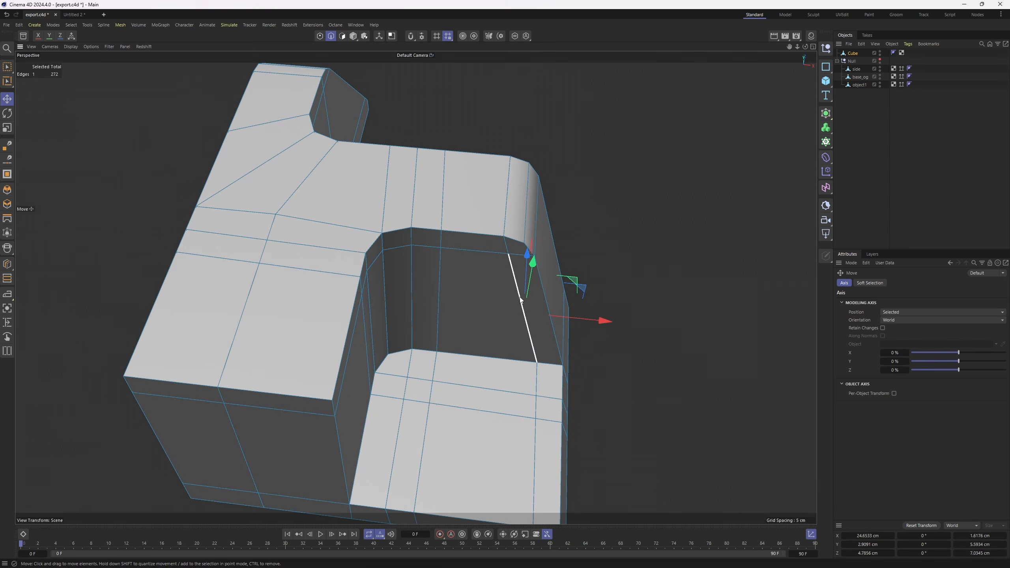
pyautogui.doubleClick(526, 304)
pyautogui.press('m')
pyautogui.press('o')
pyautogui.scroll(3, 542, 239)
pyautogui.moveTo(535, 205)
pyautogui.keyDown('alt'); pyautogui.mouseDown()
pyautogui.moveTo(361, 172)
pyautogui.moveTo(563, 232)
pyautogui.moveTo(548, 182)
pyautogui.moveTo(539, 278)
pyautogui.moveTo(502, 271)
pyautogui.moveTo(499, 232)
pyautogui.moveTo(528, 210)
pyautogui.mouseUp(); pyautogui.keyUp('alt')
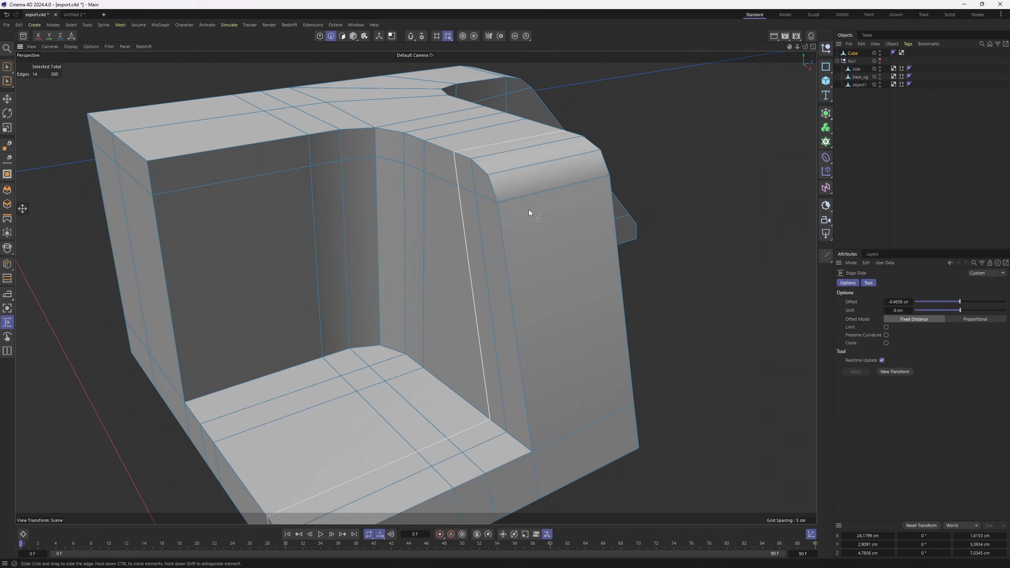
# Clone the edge loop below the rounded outer edge with Edge Slide to support the bevel's other side.
pyautogui.scroll(-5, 529, 210)
pyautogui.scroll(8, 511, 212)
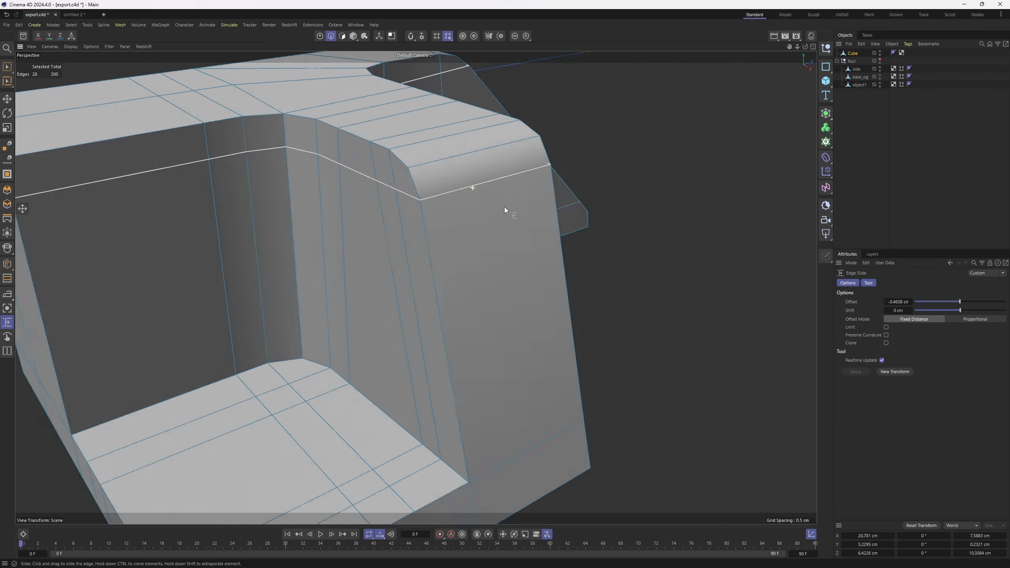
pyautogui.moveTo(469, 197)
pyautogui.keyDown('ctrl'); pyautogui.mouseDown()
pyautogui.moveTo(476, 222)
pyautogui.moveTo(362, 212)
pyautogui.mouseUp(); pyautogui.keyUp('ctrl')
pyautogui.keyDown('alt'); pyautogui.moveTo(363, 213); pyautogui.dragTo(160, 207, button='middle'); pyautogui.keyUp('alt')
pyautogui.scroll(3, 543, 173)
pyautogui.keyDown('alt'); pyautogui.moveTo(543, 173); pyautogui.dragTo(525, 268); pyautogui.keyUp('alt')
pyautogui.press('Return')
pyautogui.keyDown('alt'); pyautogui.moveTo(525, 169); pyautogui.dragTo(617, 207, button='middle'); pyautogui.keyUp('alt')
pyautogui.keyDown('alt'); pyautogui.moveTo(617, 207); pyautogui.dragTo(590, 195); pyautogui.keyUp('alt')
# Select the bevel faces at the top of the sloping arm and add a supporting edge loop just before that bevel.
pyautogui.press('e')
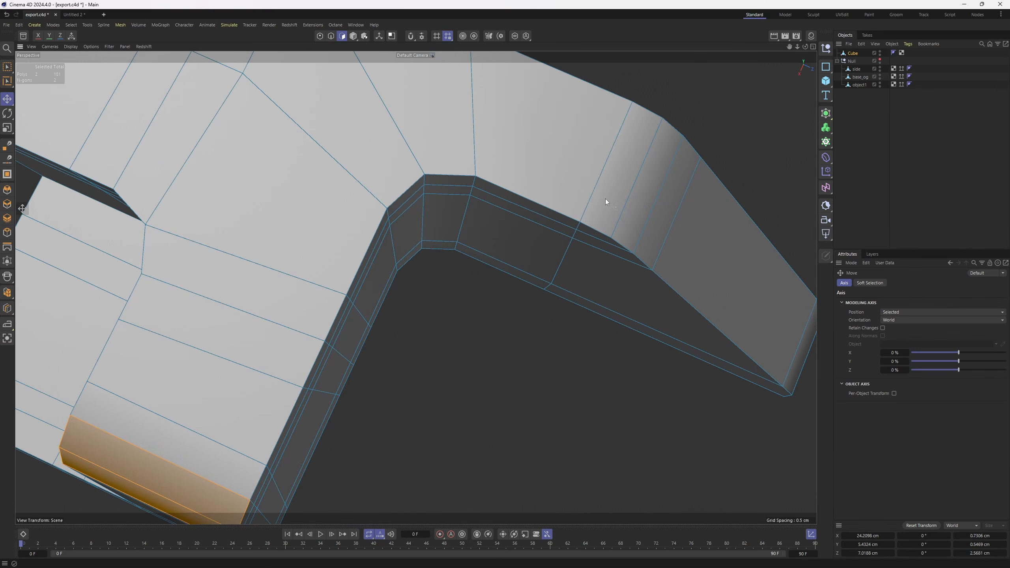
pyautogui.click(607, 200)
pyautogui.keyDown('shift'); pyautogui.click(629, 217); pyautogui.keyUp('shift')
pyautogui.keyDown('shift'); pyautogui.click(644, 229); pyautogui.keyUp('shift')
pyautogui.scroll(-1, 633, 226)
pyautogui.press('Return')
pyautogui.press('Return')
pyautogui.keyDown('alt'); pyautogui.moveTo(614, 243); pyautogui.dragTo(347, 233); pyautogui.keyUp('alt')
pyautogui.scroll(2, 481, 259)
pyautogui.press('m')
pyautogui.press('o')
pyautogui.scroll(3, 438, 253)
pyautogui.scroll(-3, 374, 264)
# Select the bevel faces of the second inner corner and add supporting edge loops on the sloping arm's side of it.
pyautogui.press('e')
pyautogui.doubleClick(345, 229)
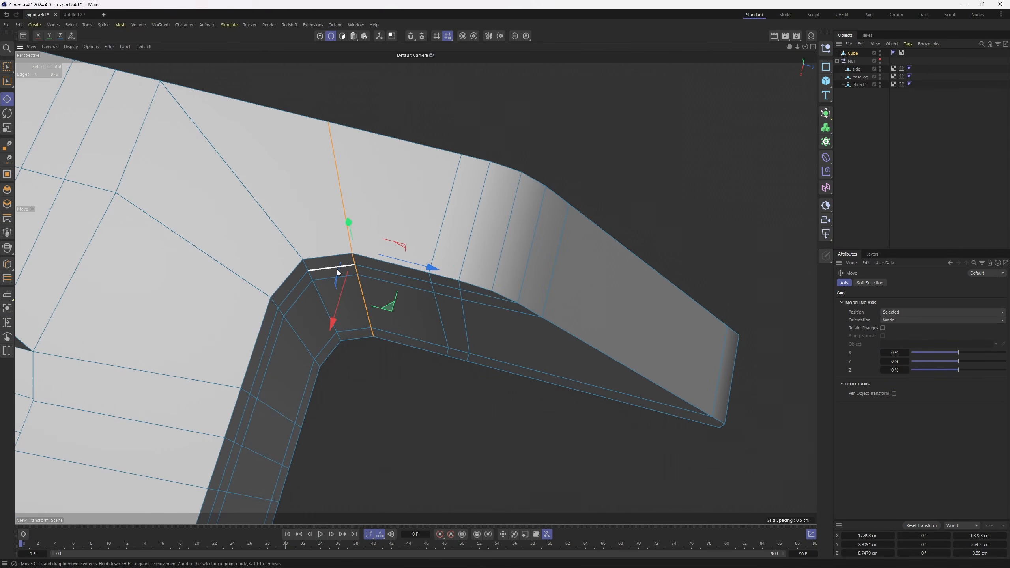
pyautogui.press('Return')
pyautogui.click(318, 266)
pyautogui.keyDown('shift'); pyautogui.click(283, 295); pyautogui.keyUp('shift')
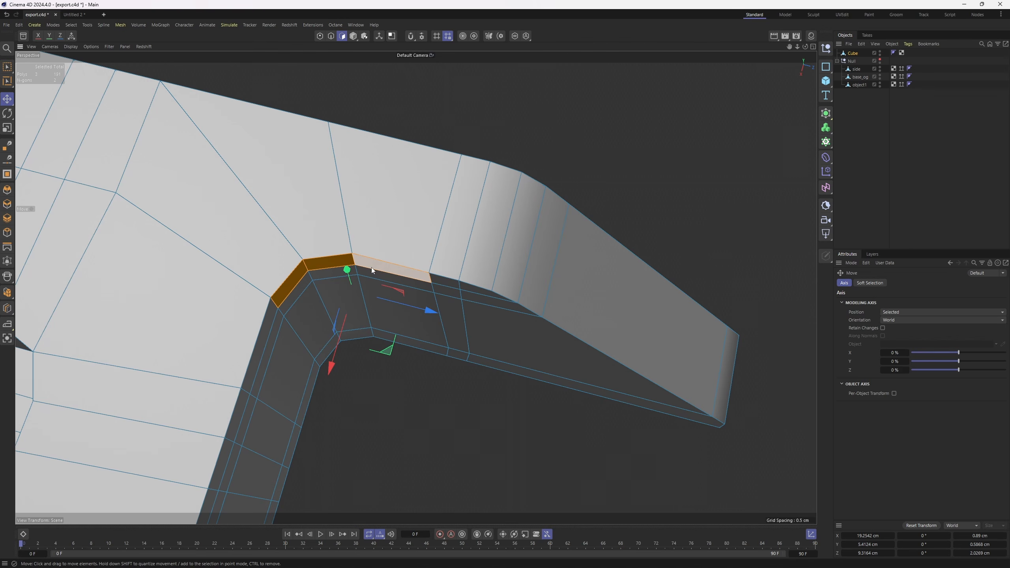
pyautogui.press('k')
pyautogui.press('l')
pyautogui.press('Return')
# Clone the edge loop on the opposite side of the second inner corner with Edge Slide, offset about 0.68 cm.
pyautogui.moveTo(371, 266)
pyautogui.keyDown('alt'); pyautogui.mouseDown()
pyautogui.moveTo(360, 294)
pyautogui.moveTo(400, 289)
pyautogui.moveTo(347, 333)
pyautogui.moveTo(382, 347)
pyautogui.moveTo(389, 373)
pyautogui.moveTo(374, 376)
pyautogui.mouseUp(); pyautogui.keyUp('alt')
pyautogui.press('e')
pyautogui.press('m')
pyautogui.press('o')
pyautogui.scroll(1, 389, 368)
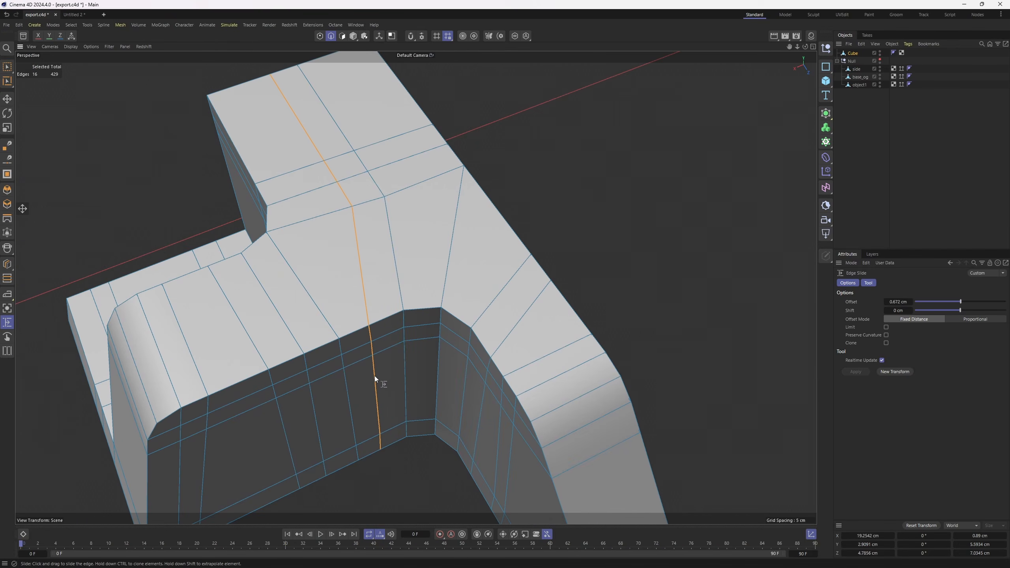
pyautogui.moveTo(473, 382)
pyautogui.keyDown('alt'); pyautogui.mouseDown()
pyautogui.moveTo(363, 220)
pyautogui.moveTo(592, 275)
pyautogui.mouseUp(); pyautogui.keyUp('alt')
pyautogui.scroll(3, 646, 241)
pyautogui.keyDown('alt'); pyautogui.moveTo(646, 241); pyautogui.dragTo(625, 282, button='middle'); pyautogui.keyUp('alt')
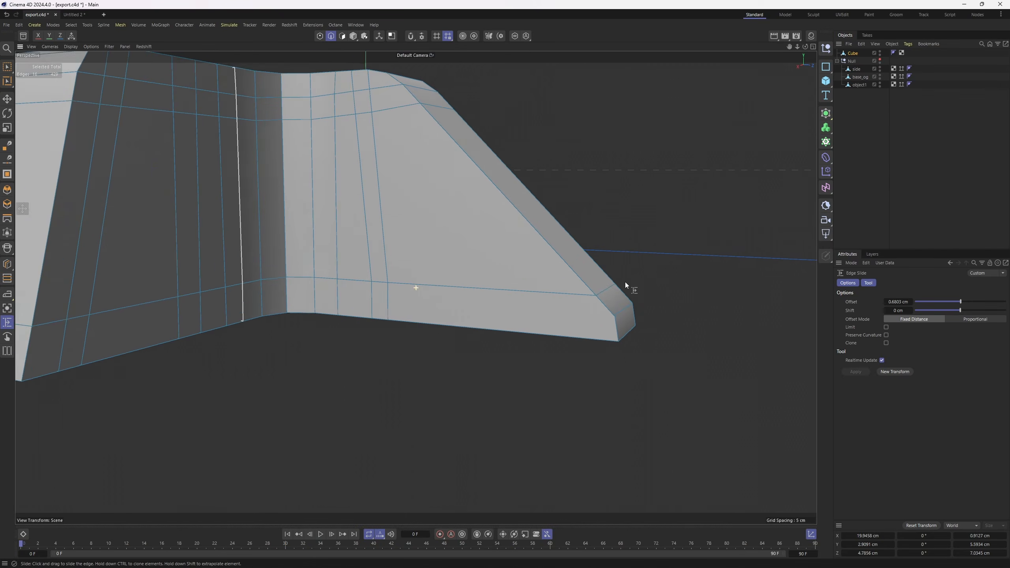
pyautogui.press('Return')
# Place the cube under a Subdivision Surface and set the viewport to Gouraud shading with lines.
pyautogui.scroll(-5, 625, 282)
pyautogui.keyDown('alt'); pyautogui.moveTo(566, 225); pyautogui.dragTo(534, 246); pyautogui.keyUp('alt')
pyautogui.click(853, 54)
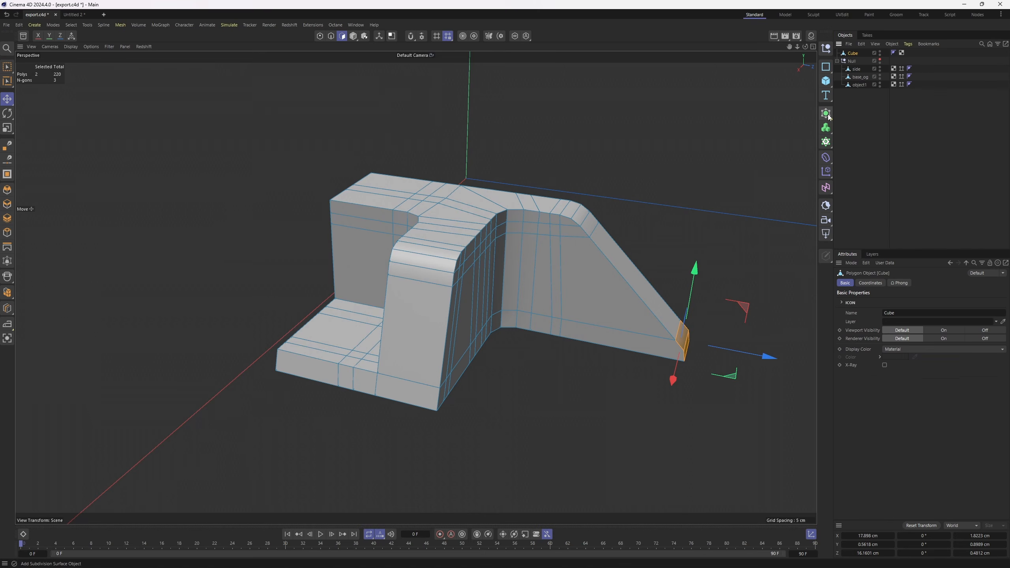
pyautogui.keyDown('alt'); pyautogui.click(826, 113); pyautogui.keyUp('alt')
pyautogui.keyDown('alt'); pyautogui.moveTo(608, 239); pyautogui.dragTo(497, 270); pyautogui.keyUp('alt')
pyautogui.keyDown('alt'); pyautogui.moveTo(498, 270); pyautogui.dragTo(441, 266); pyautogui.keyUp('alt')
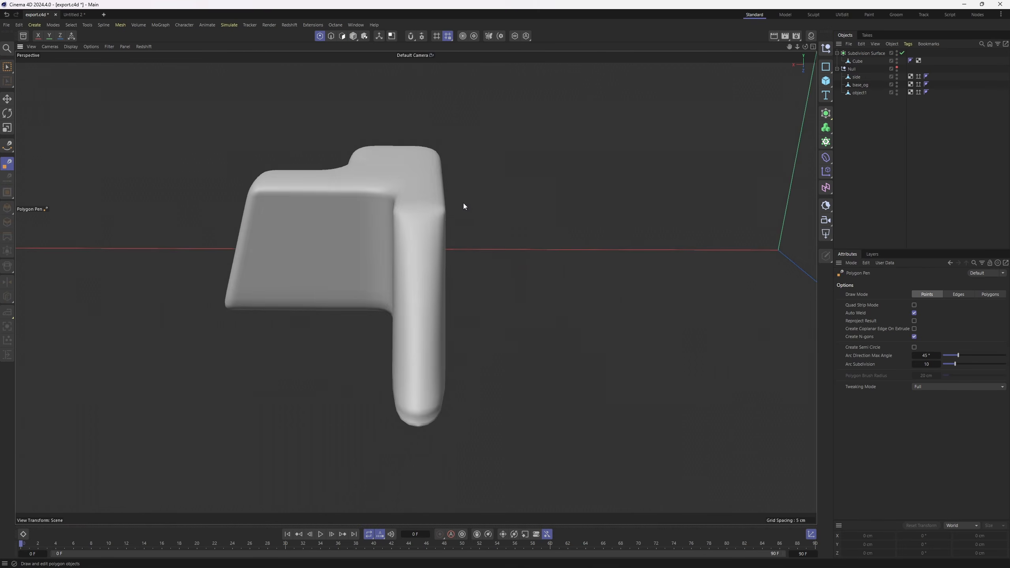
pyautogui.keyDown('alt'); pyautogui.moveTo(463, 206); pyautogui.dragTo(557, 239); pyautogui.keyUp('alt')
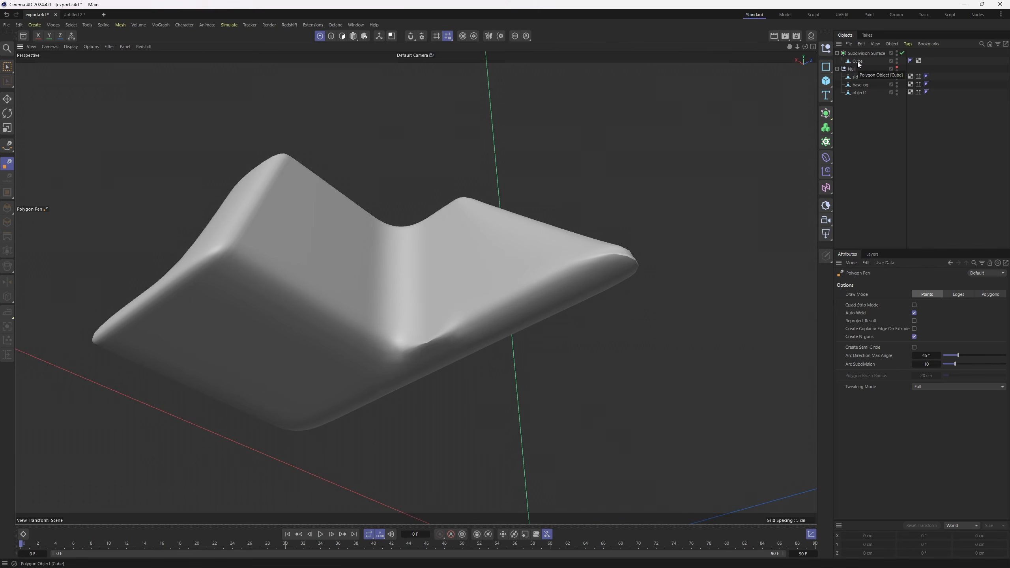
pyautogui.click(858, 61)
pyautogui.click(923, 150)
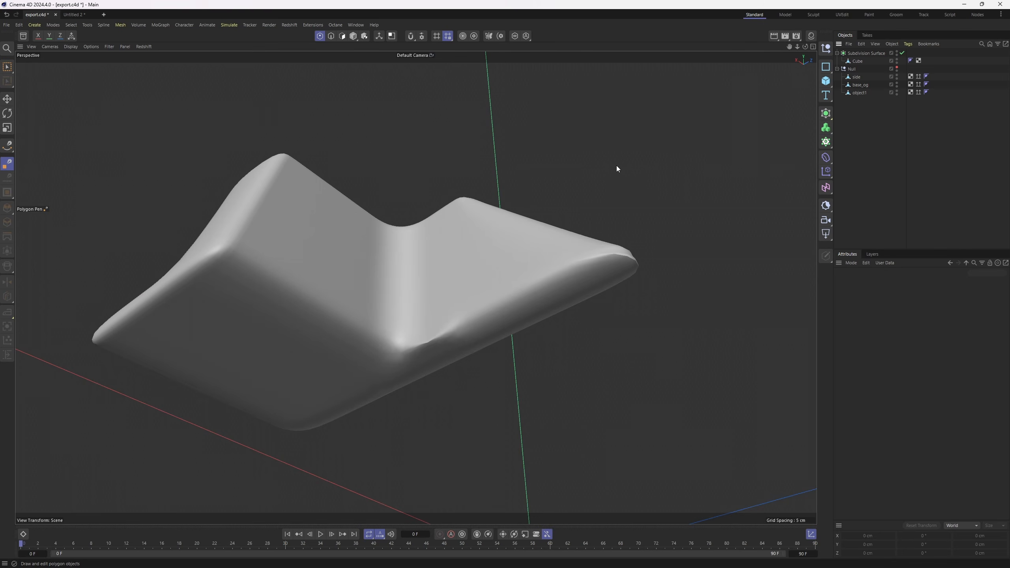
pyautogui.press('n')
pyautogui.press('b')
# Fix the stray point at the bottom of the inner corner with the Polygon Pen, with subdivision off during the edit and back on.
pyautogui.moveTo(508, 337)
pyautogui.keyDown('alt'); pyautogui.mouseDown()
pyautogui.moveTo(337, 349)
pyautogui.moveTo(287, 338)
pyautogui.moveTo(457, 371)
pyautogui.mouseUp(); pyautogui.keyUp('alt')
pyautogui.scroll(8, 477, 281)
pyautogui.keyDown('alt'); pyautogui.moveTo(477, 282); pyautogui.dragTo(473, 302); pyautogui.keyUp('alt')
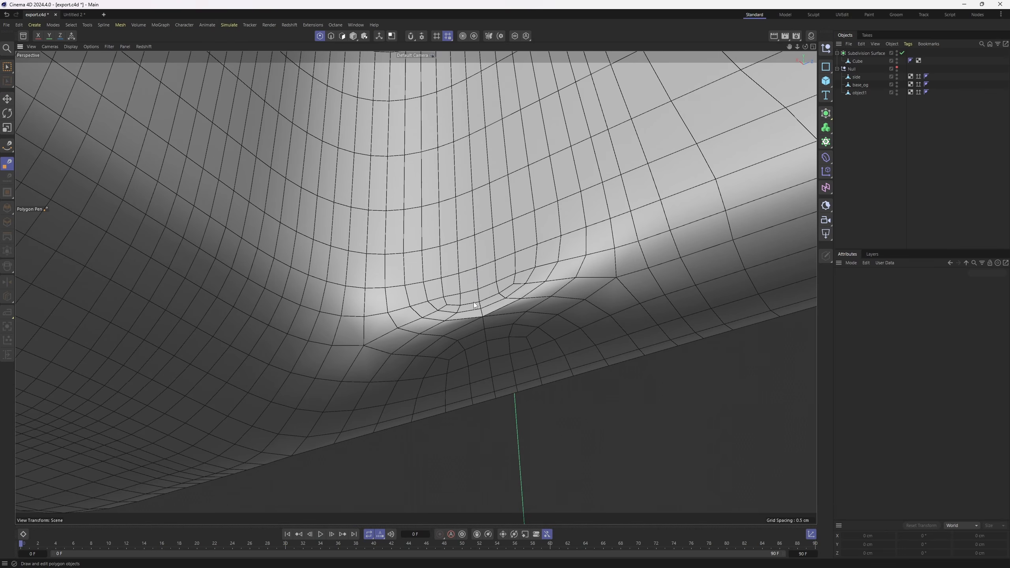
pyautogui.click(859, 62)
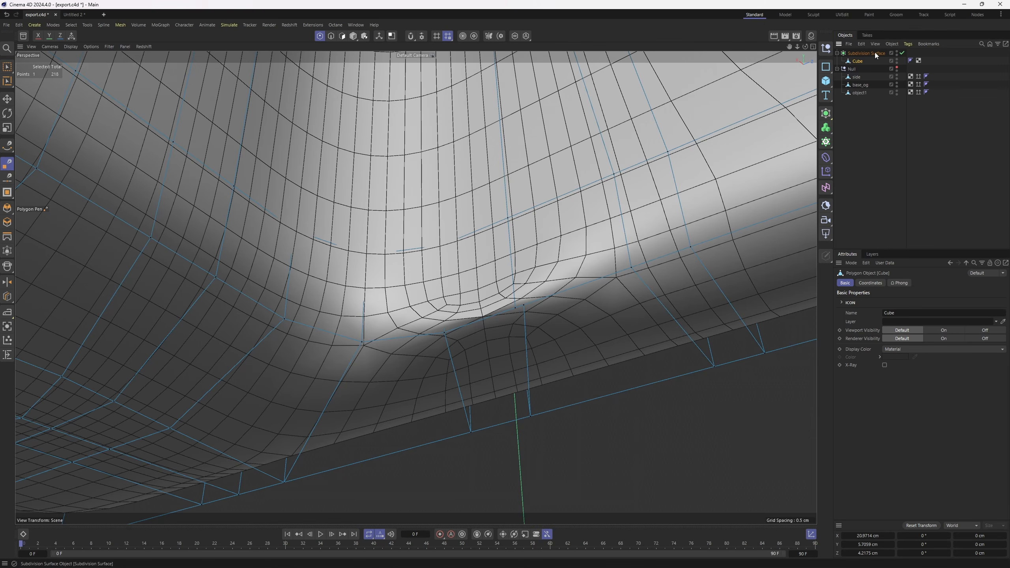
pyautogui.click(903, 53)
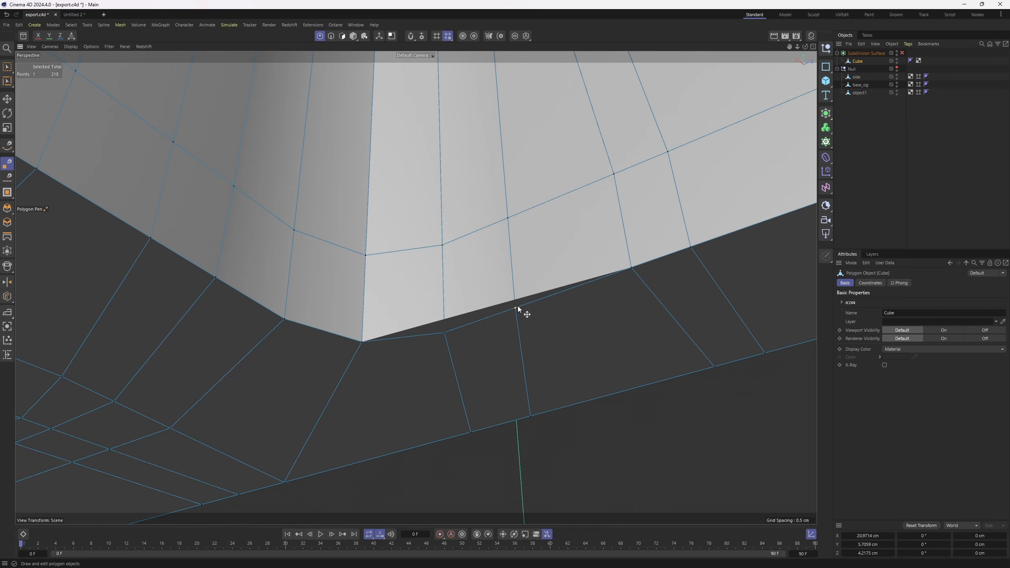
pyautogui.click(516, 307)
pyautogui.keyDown('alt'); pyautogui.moveTo(516, 309); pyautogui.dragTo(565, 241); pyautogui.keyUp('alt')
pyautogui.click(902, 53)
pyautogui.click(871, 132)
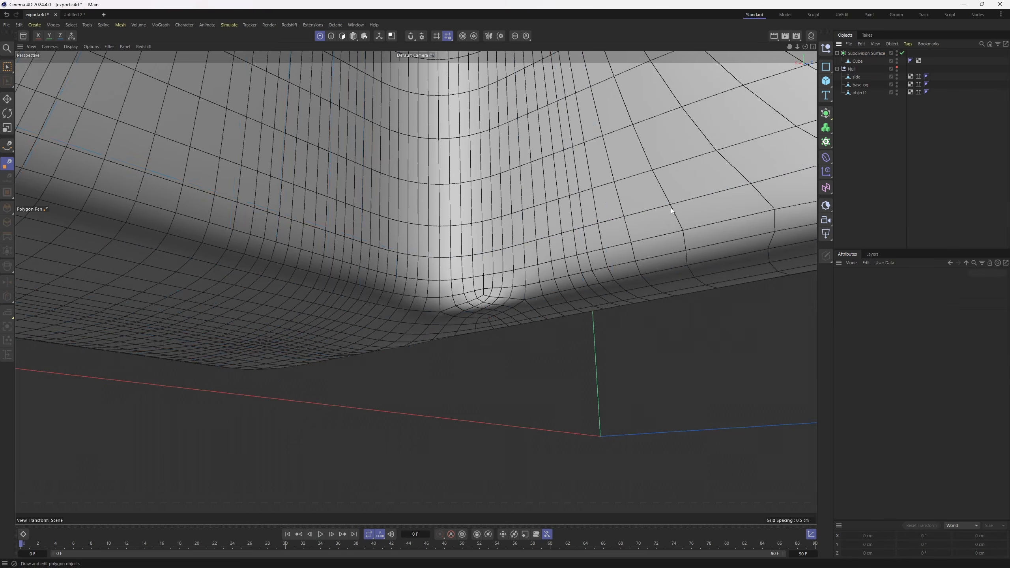
# Undo the last point edit and try dragging the stray corner point with the Polygon Pen while subdivision is on.
pyautogui.keyDown('alt'); pyautogui.moveTo(671, 208); pyautogui.dragTo(533, 197); pyautogui.keyUp('alt')
pyautogui.scroll(3, 519, 263)
pyautogui.hotkey('ctrl', 'z')
pyautogui.keyDown('alt'); pyautogui.moveTo(519, 262); pyautogui.dragTo(542, 245); pyautogui.keyUp('alt')
pyautogui.scroll(5, 541, 245)
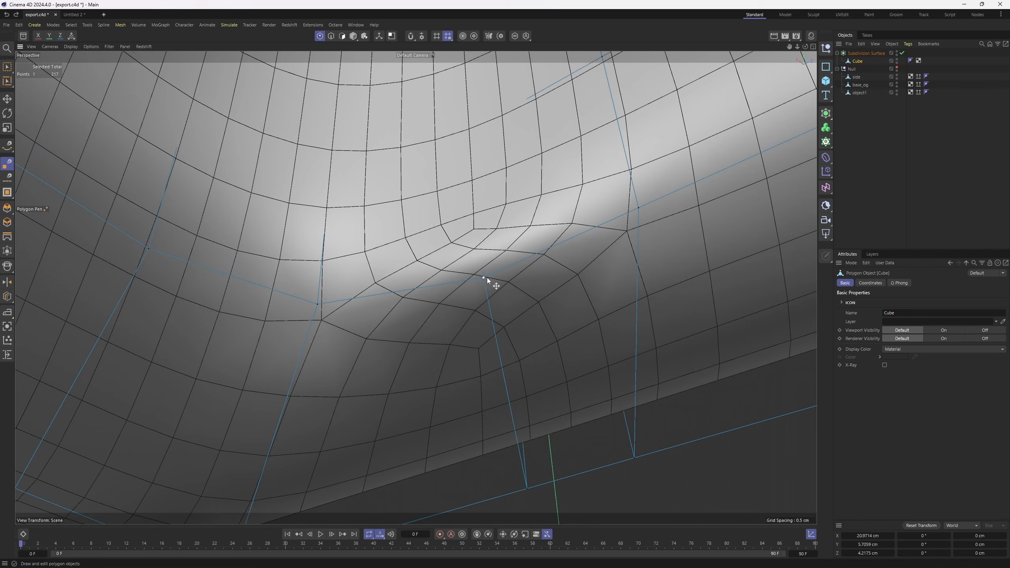
pyautogui.moveTo(486, 278); pyautogui.dragTo(483, 346)
pyautogui.hotkey('ctrl', 'z')
pyautogui.click(922, 214)
# Select the n-gon on the side of the sloping arm's tip and compare the tip with subdivision off and on.
pyautogui.scroll(-5, 496, 253)
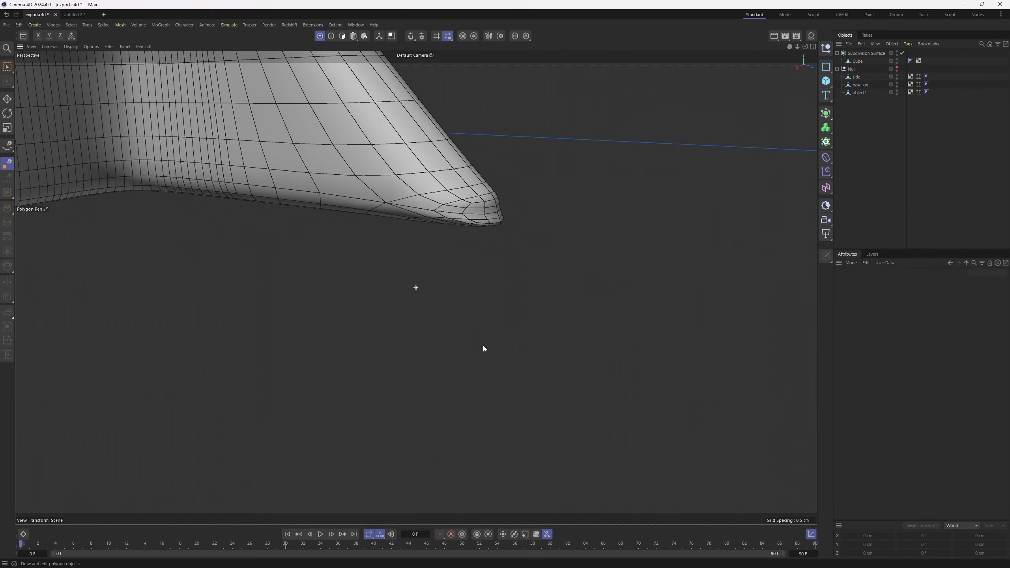
pyautogui.scroll(3, 499, 212)
pyautogui.click(902, 52)
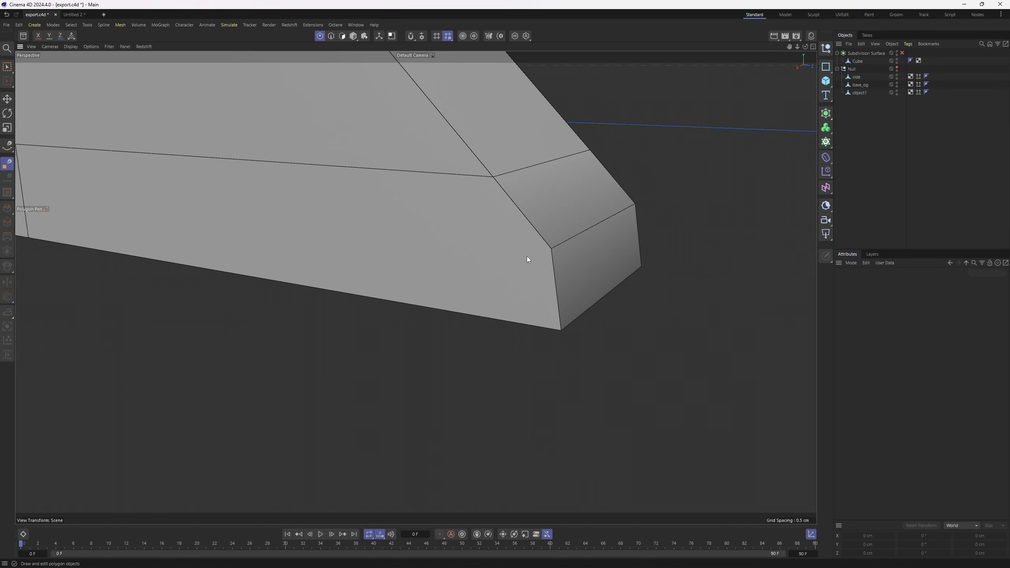
pyautogui.scroll(-3, 495, 255)
pyautogui.press('Return')
pyautogui.press('Return')
pyautogui.press('e')
pyautogui.click(858, 61)
pyautogui.click(485, 249)
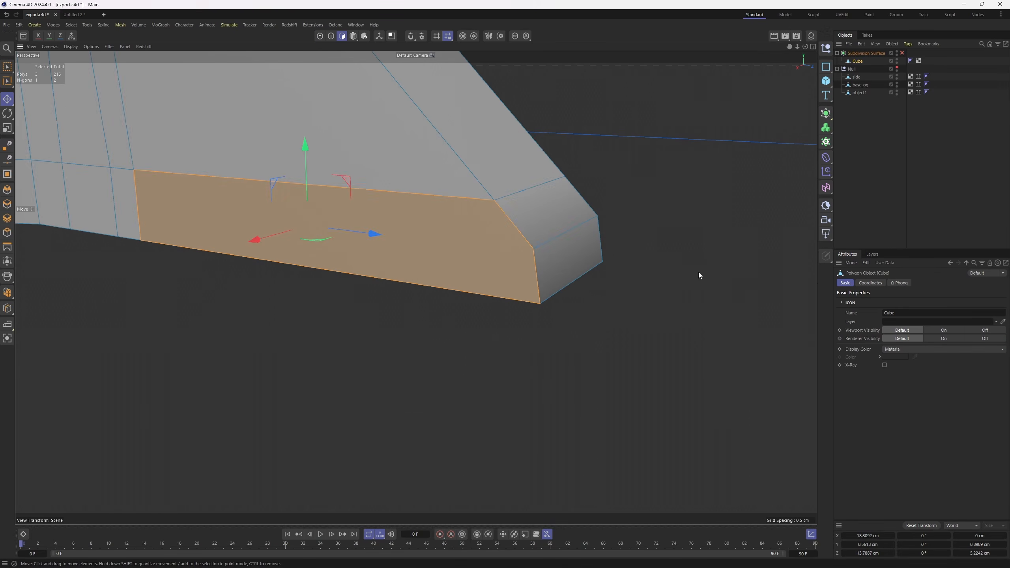
pyautogui.click(902, 53)
pyautogui.scroll(-5, 553, 199)
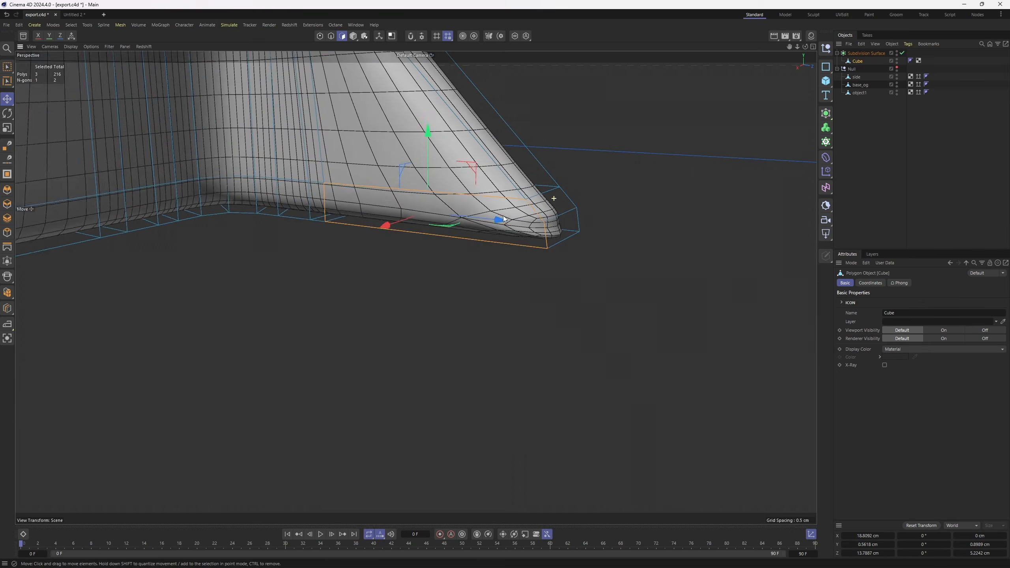
pyautogui.click(902, 53)
# Leave subdivision off and show the null with the original case geometry around the block again.
pyautogui.keyDown('alt'); pyautogui.moveTo(553, 199); pyautogui.dragTo(465, 320); pyautogui.keyUp('alt')
pyautogui.scroll(-2, 614, 208)
pyautogui.press('Return')
pyautogui.click(897, 67)
pyautogui.keyDown('alt'); pyautogui.moveTo(358, 263); pyautogui.dragTo(416, 287); pyautogui.keyUp('alt')
pyautogui.scroll(3, 500, 272)
pyautogui.press('Return')
pyautogui.scroll(-2, 499, 269)
# Select the block's polygons lying on the case's centre plane with Rectangle Selection, using the orthographic views.
pyautogui.middleClick(449, 278)
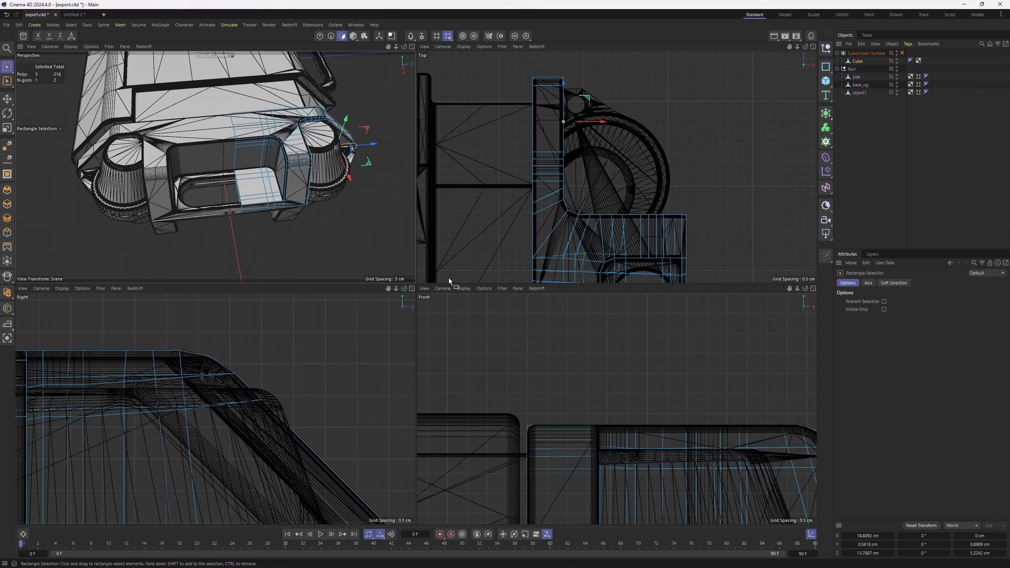
pyautogui.middleClick(541, 195)
pyautogui.middleClick(543, 198)
pyautogui.middleClick(332, 210)
pyautogui.moveTo(351, 112); pyautogui.dragTo(479, 464)
pyautogui.moveTo(536, 272); pyautogui.dragTo(512, 273)
pyautogui.keyDown('alt'); pyautogui.moveTo(424, 263); pyautogui.dragTo(440, 263); pyautogui.keyUp('alt')
pyautogui.scroll(2, 439, 263)
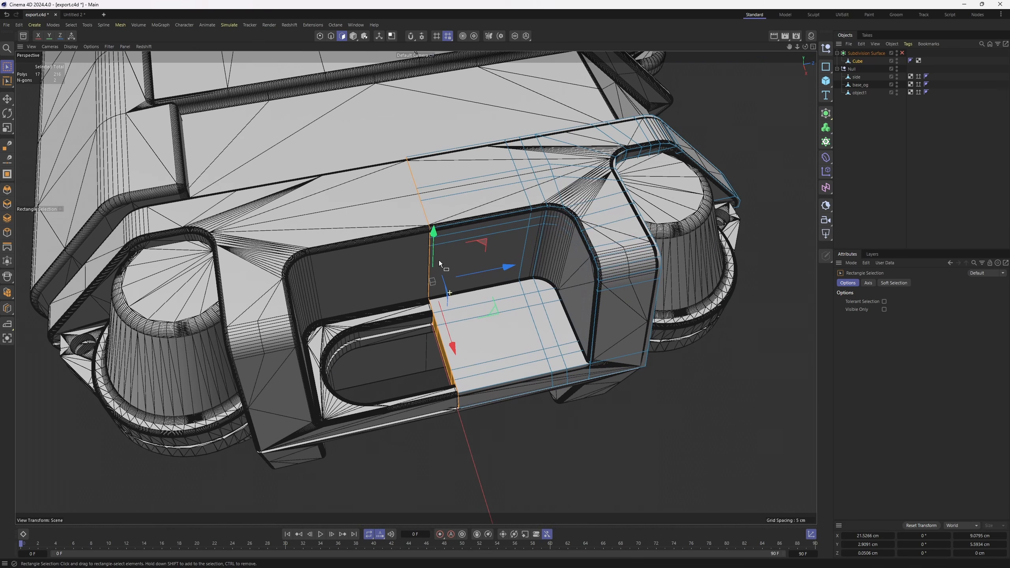
# Set the Z position of the selected centre-plane polygons to 0 cm.
pyautogui.scroll(-2, 402, 191)
pyautogui.keyDown('alt'); pyautogui.moveTo(402, 190); pyautogui.dragTo(410, 267); pyautogui.keyUp('alt')
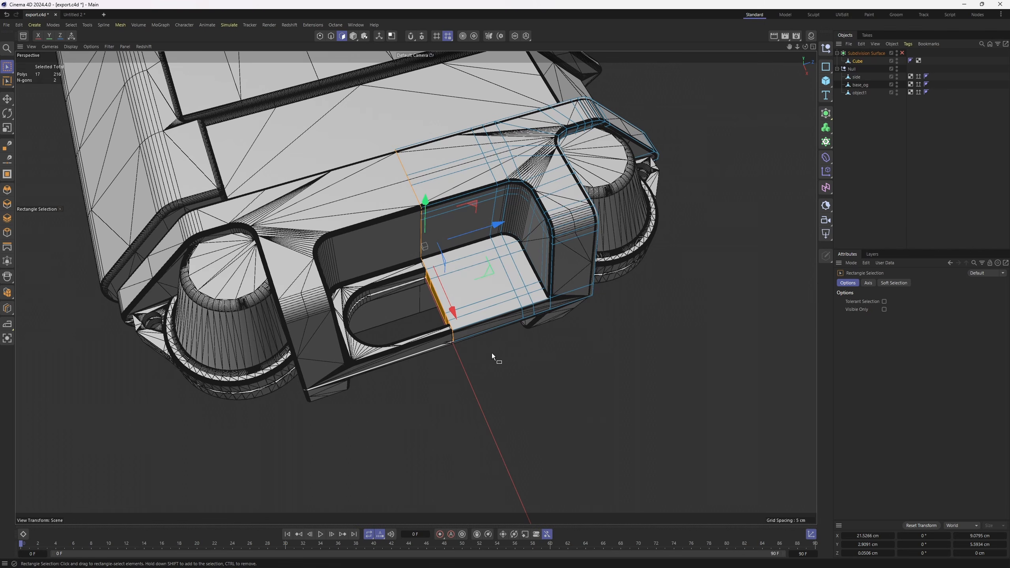
pyautogui.keyDown('alt'); pyautogui.moveTo(493, 354); pyautogui.dragTo(445, 321); pyautogui.keyUp('alt')
pyautogui.keyDown('alt'); pyautogui.moveTo(497, 283); pyautogui.dragTo(482, 327, button='middle'); pyautogui.keyUp('alt')
pyautogui.keyDown('alt'); pyautogui.moveTo(482, 328); pyautogui.dragTo(506, 240); pyautogui.keyUp('alt')
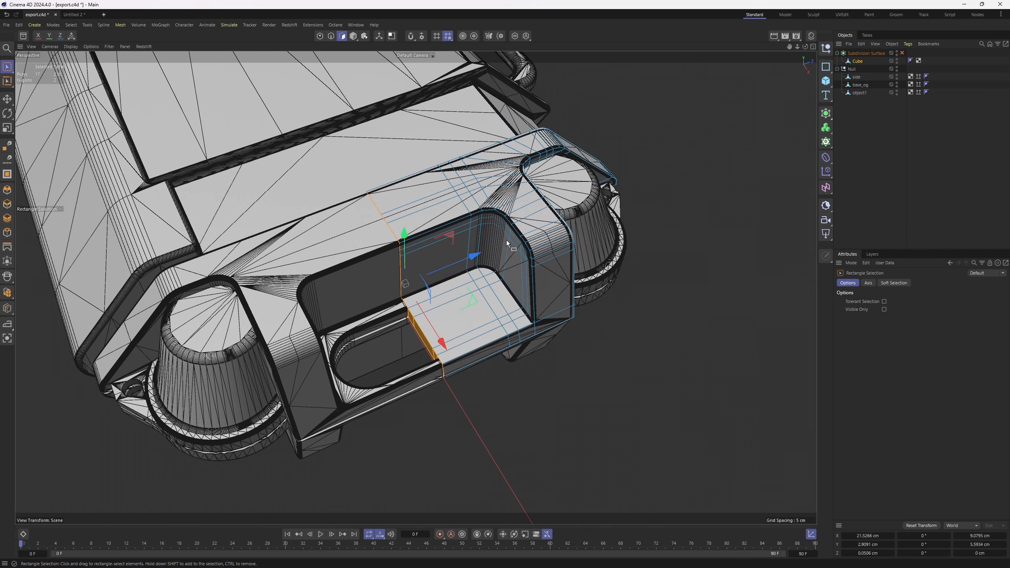
pyautogui.keyDown('alt'); pyautogui.moveTo(499, 272); pyautogui.dragTo(511, 239, button='middle'); pyautogui.keyUp('alt')
pyautogui.keyDown('alt'); pyautogui.moveTo(511, 240); pyautogui.dragTo(501, 272); pyautogui.keyUp('alt')
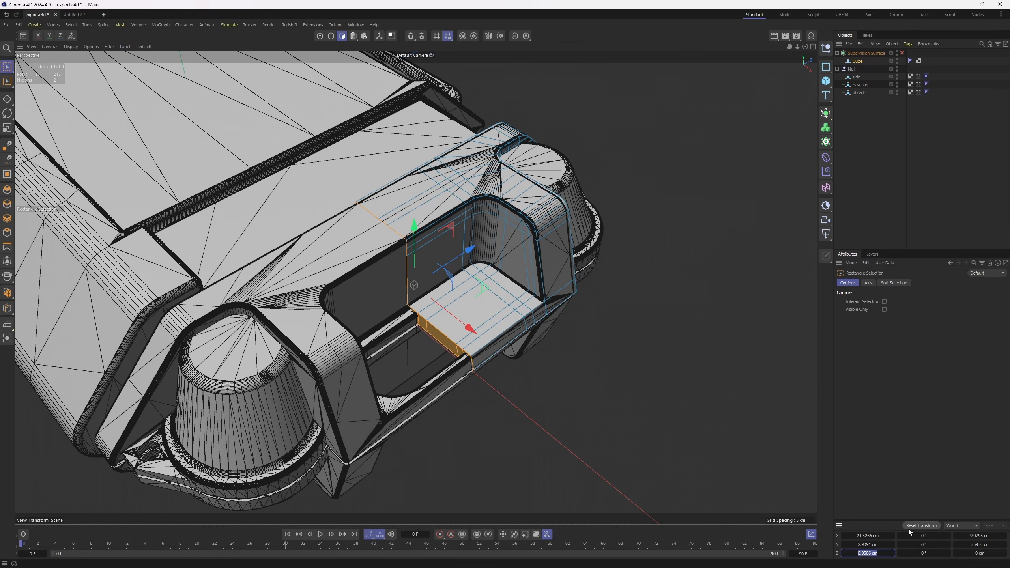
pyautogui.write('0')
pyautogui.press('Return')
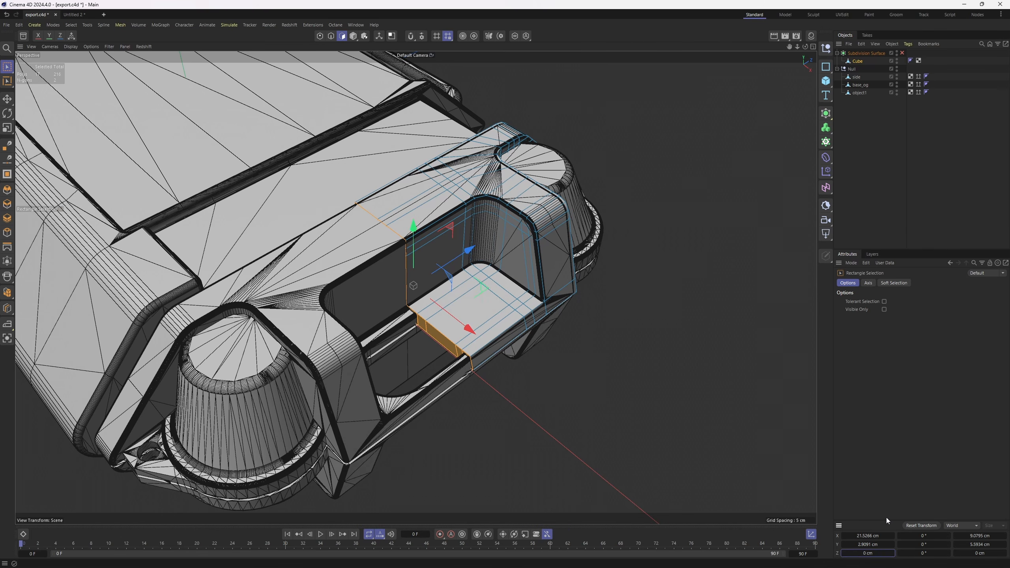
# Deselect everything and add a new null object to the scene.
pyautogui.click(632, 354)
pyautogui.keyDown('alt'); pyautogui.moveTo(588, 353); pyautogui.dragTo(553, 355); pyautogui.keyUp('alt')
pyautogui.click(893, 127)
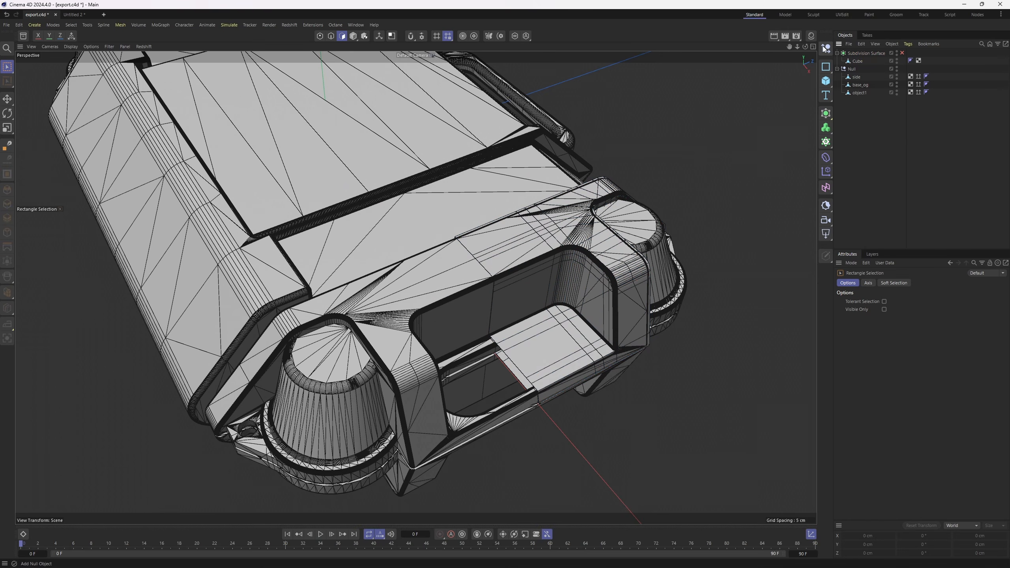
pyautogui.keyDown('alt'); pyautogui.moveTo(473, 154); pyautogui.dragTo(364, 186, button='right'); pyautogui.keyUp('alt')
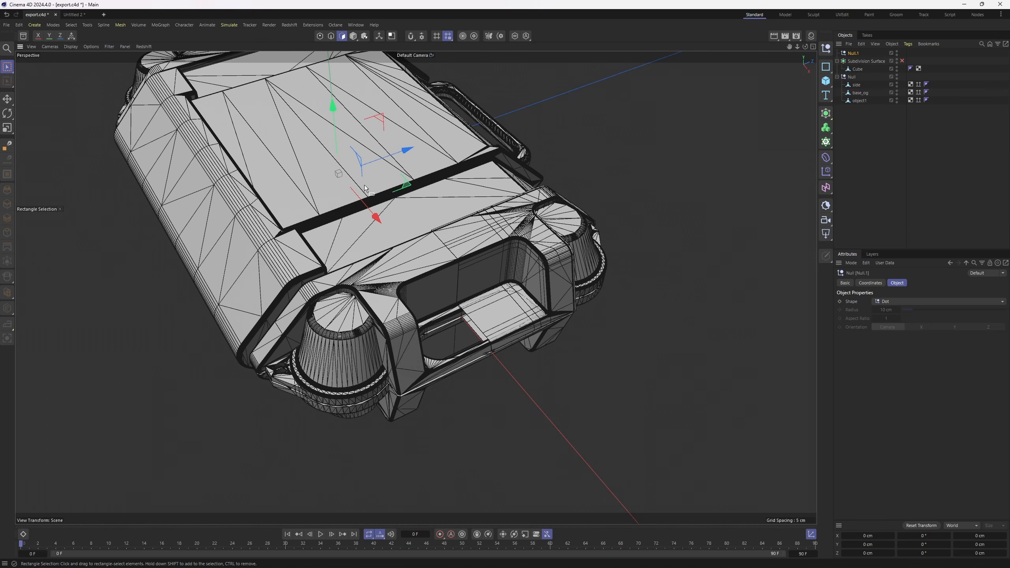
# Place the block's Subdivision Surface inside the new null and nest that null under a new Symmetry generator.
pyautogui.keyDown('alt'); pyautogui.moveTo(328, 159); pyautogui.dragTo(371, 226, button='middle'); pyautogui.keyUp('alt')
pyautogui.keyDown('alt'); pyautogui.moveTo(370, 226); pyautogui.dragTo(402, 226); pyautogui.keyUp('alt')
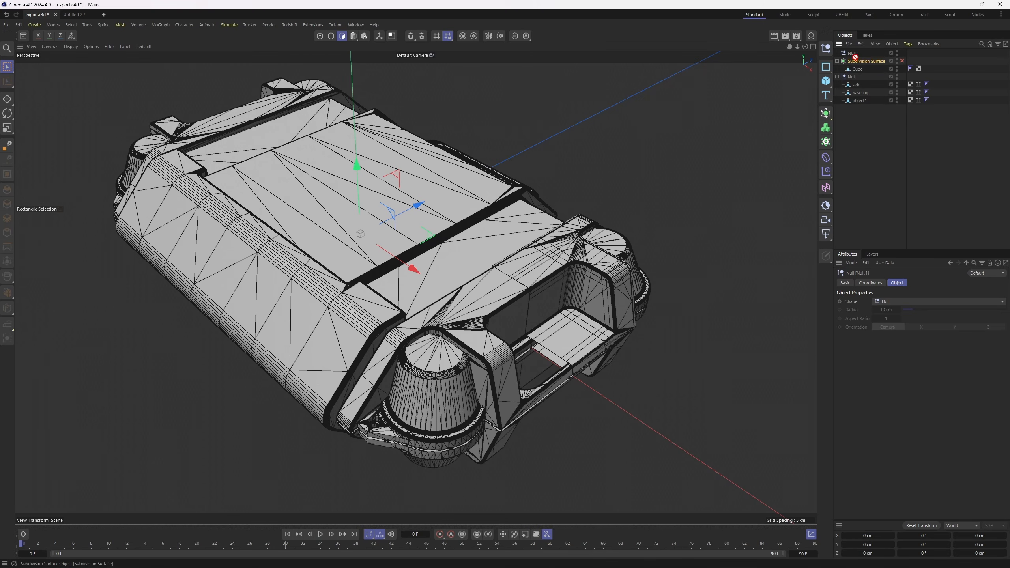
pyautogui.moveTo(856, 55); pyautogui.dragTo(853, 56)
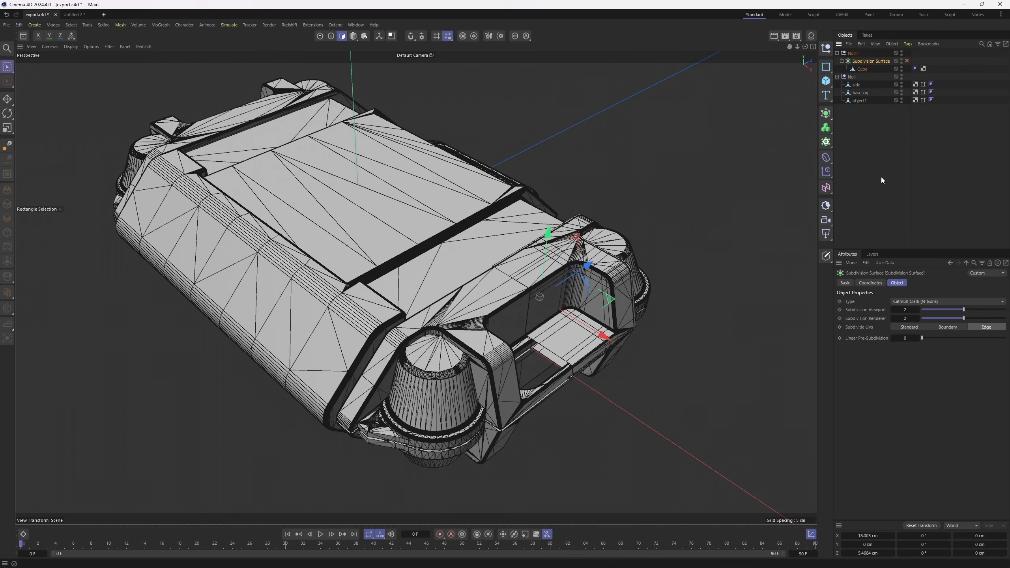
pyautogui.click(854, 54)
pyautogui.click(831, 115)
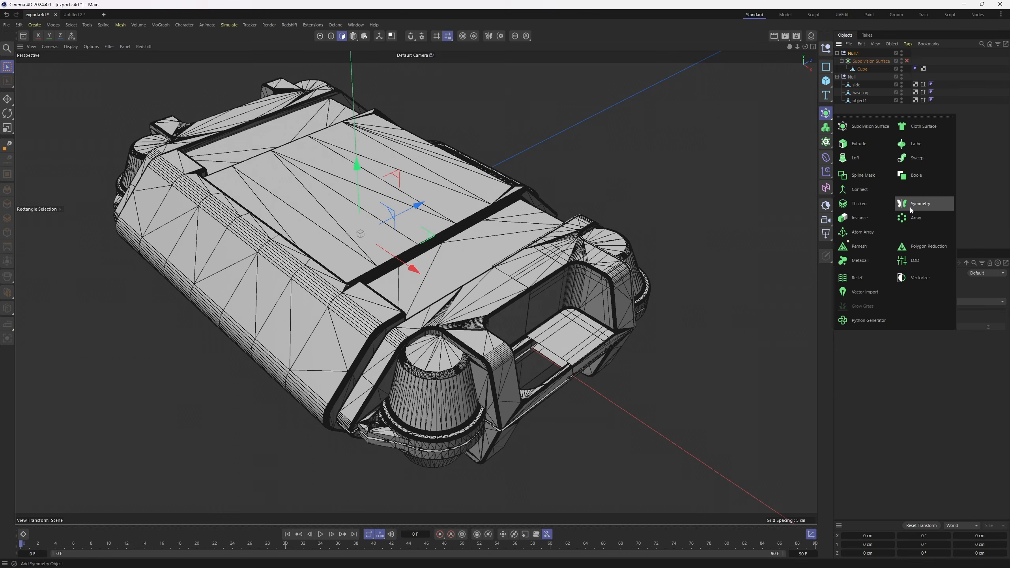
pyautogui.keyDown('alt'); pyautogui.click(911, 207); pyautogui.keyUp('alt')
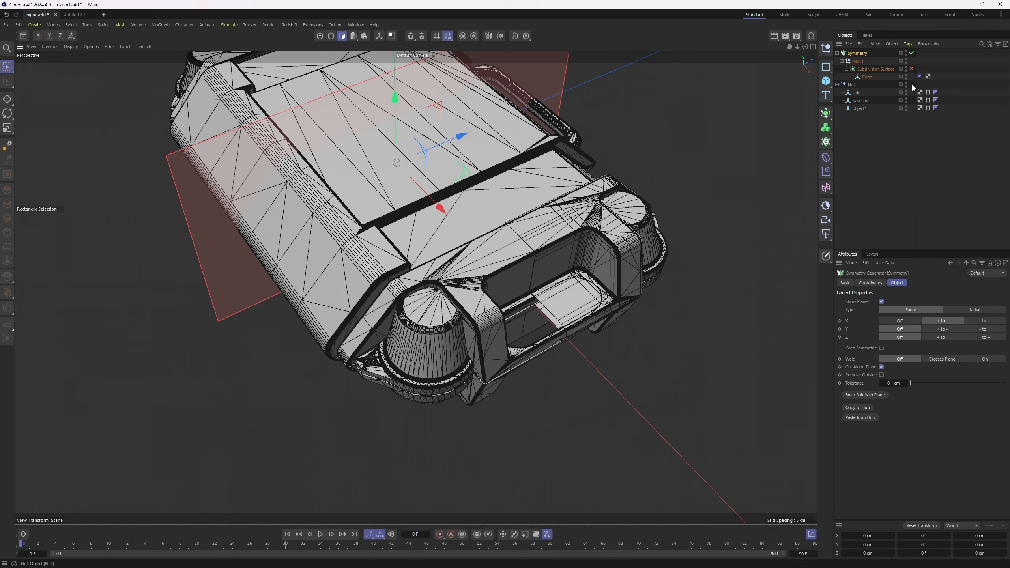
# Hide the null with the original case geometry and set the Symmetry generator's Z and Y axes to + to -.
pyautogui.click(907, 84)
pyautogui.keyDown('alt'); pyautogui.moveTo(382, 180); pyautogui.dragTo(496, 163); pyautogui.keyUp('alt')
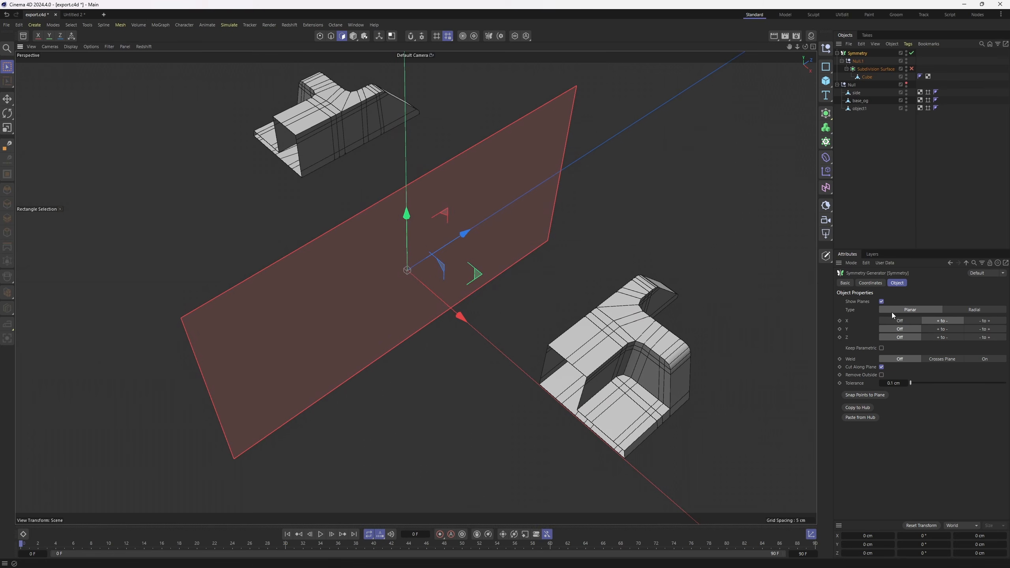
pyautogui.click(945, 340)
pyautogui.keyDown('alt'); pyautogui.moveTo(537, 247); pyautogui.dragTo(823, 347); pyautogui.keyUp('alt')
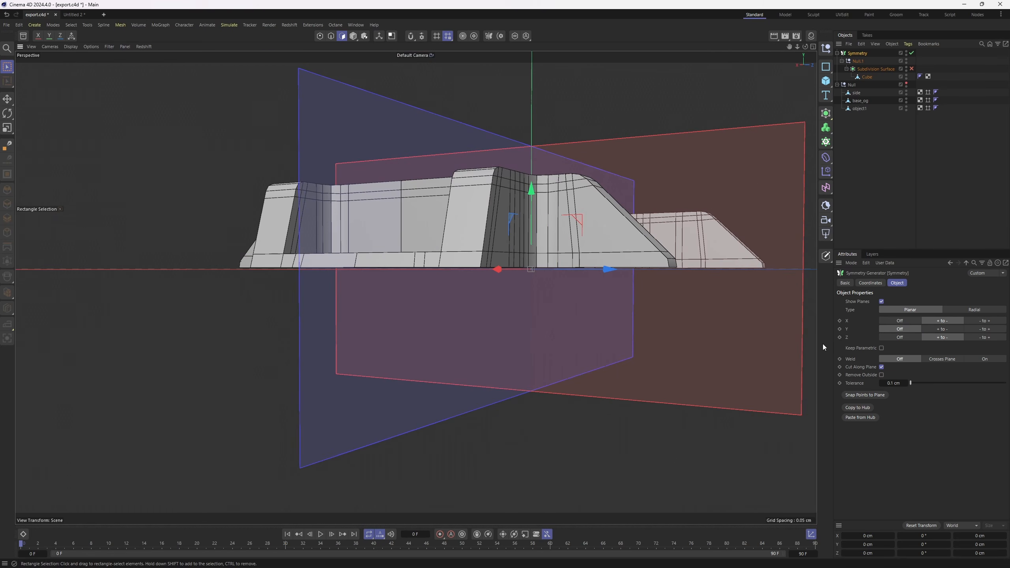
pyautogui.click(945, 330)
pyautogui.keyDown('alt'); pyautogui.moveTo(527, 188); pyautogui.dragTo(506, 239); pyautogui.keyUp('alt')
pyautogui.scroll(3, 505, 240)
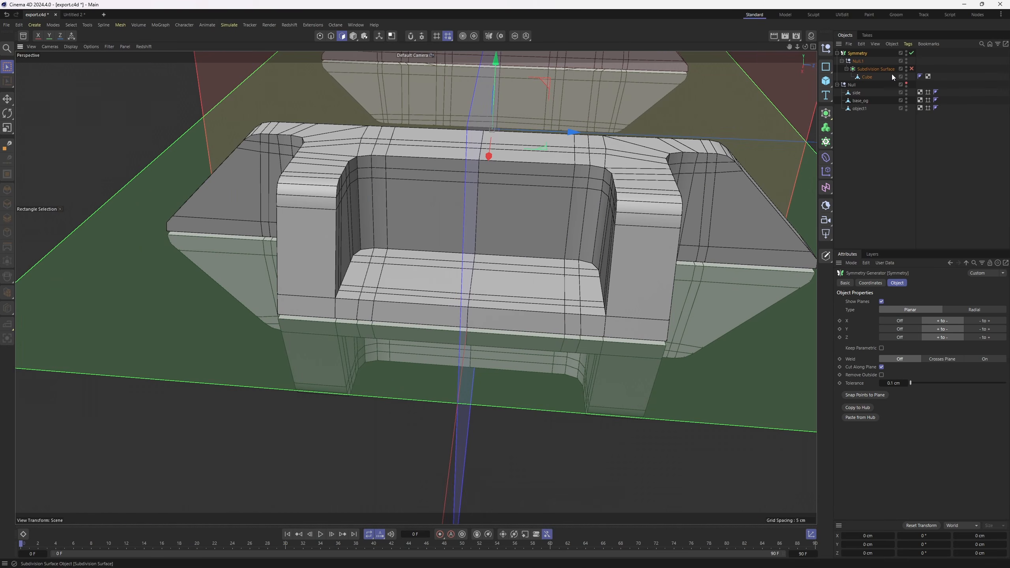
# Select the block's points along the Z mirror plane in point mode with Rectangle Selection.
pyautogui.click(892, 76)
pyautogui.keyDown('alt'); pyautogui.moveTo(573, 155); pyautogui.dragTo(477, 260); pyautogui.keyUp('alt')
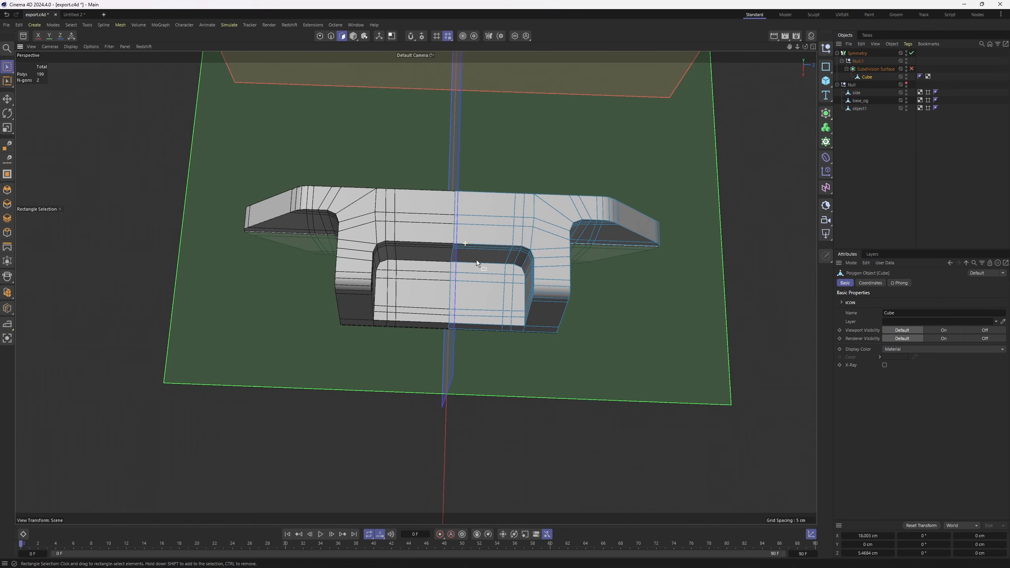
pyautogui.press('Return')
pyautogui.moveTo(429, 187); pyautogui.dragTo(464, 406)
pyautogui.keyDown('alt'); pyautogui.moveTo(463, 406); pyautogui.dragTo(426, 267); pyautogui.keyUp('alt')
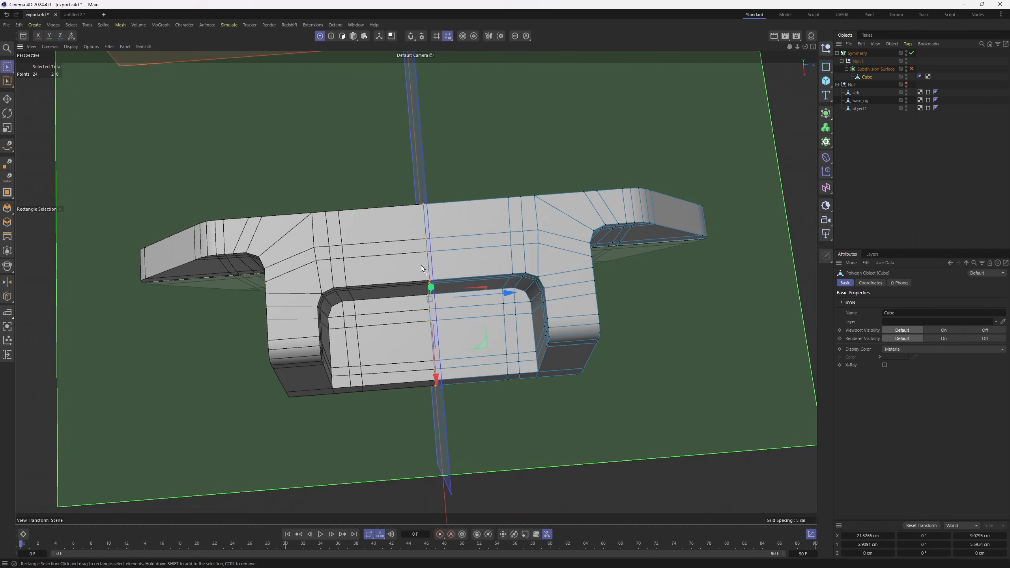
# Turn off Show Planes for the Symmetry generator.
pyautogui.keyDown('alt'); pyautogui.moveTo(462, 204); pyautogui.dragTo(382, 155); pyautogui.keyUp('alt')
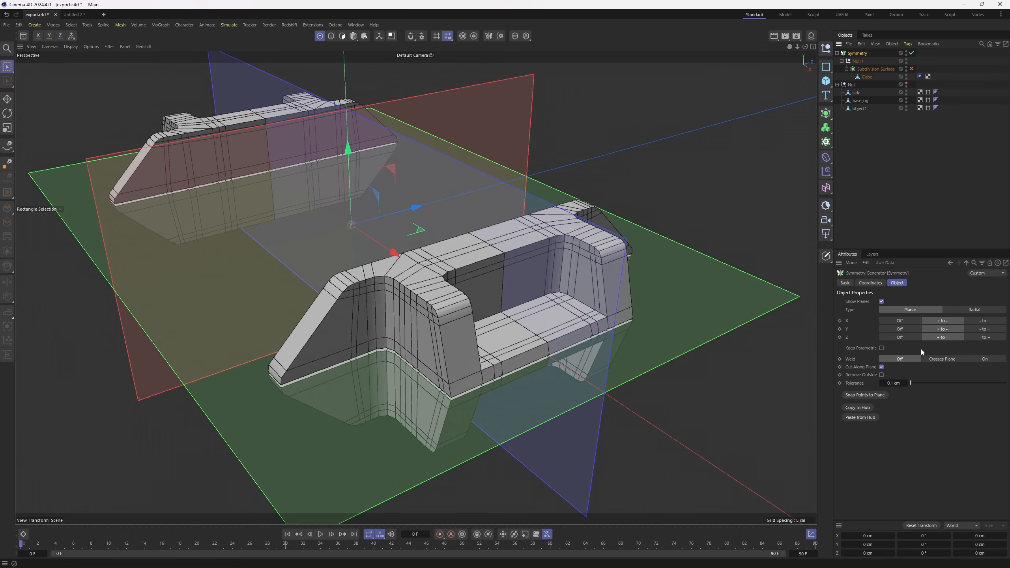
pyautogui.click(882, 302)
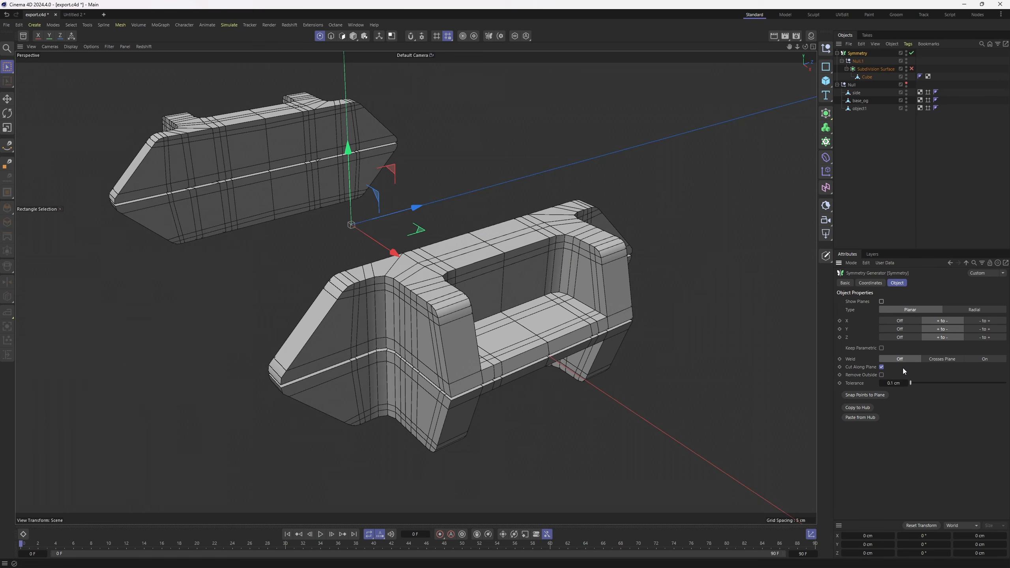
# Turn Weld on for the Symmetry and reorder the hierarchy so Subdivision Surface parents Symmetry, which holds Null.1 and the Cube.
pyautogui.click(983, 362)
pyautogui.keyDown('alt'); pyautogui.moveTo(775, 354); pyautogui.dragTo(776, 167); pyautogui.keyUp('alt')
pyautogui.click(871, 69)
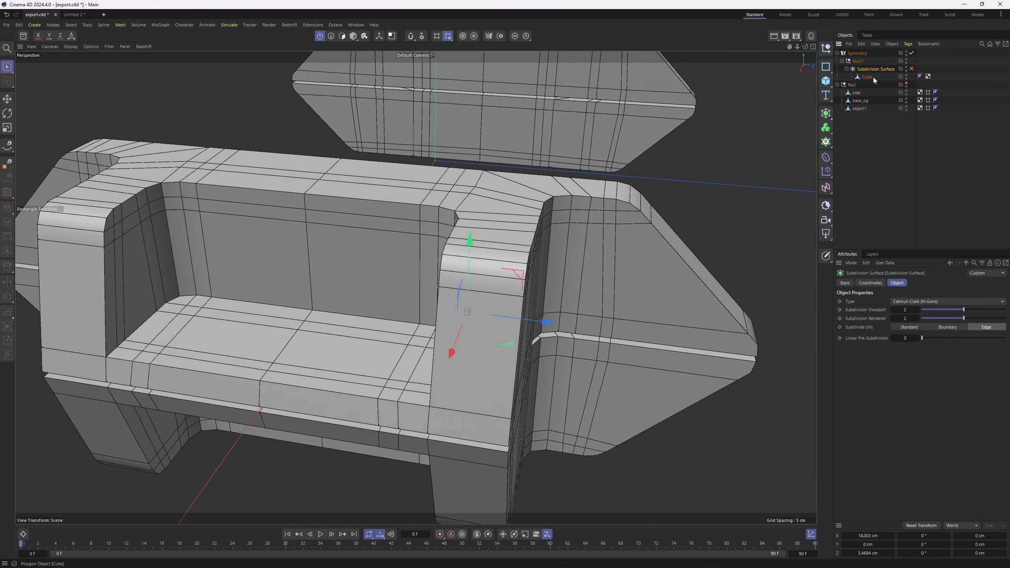
pyautogui.click(874, 80)
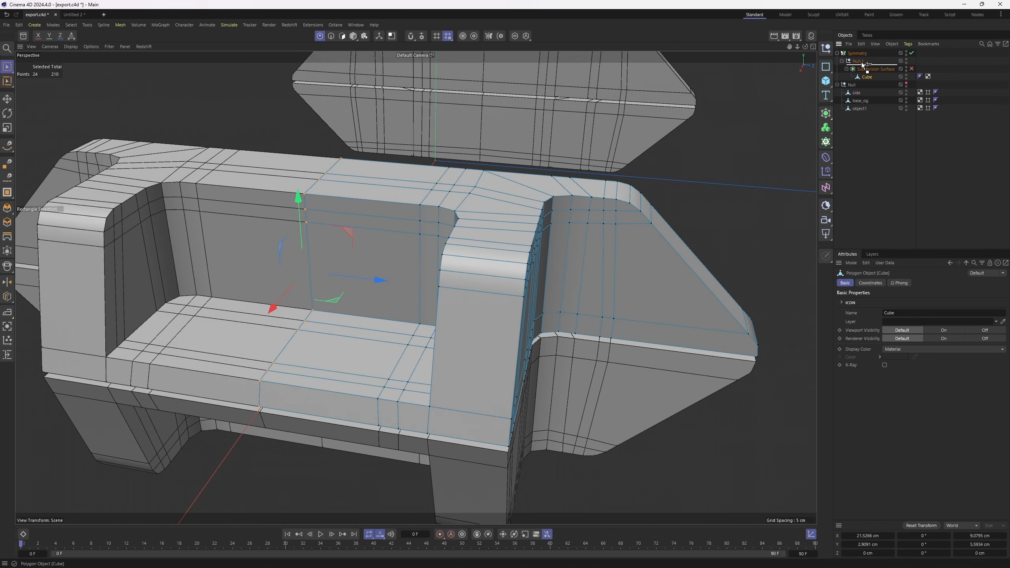
pyautogui.moveTo(862, 65)
pyautogui.mouseDown()
pyautogui.moveTo(866, 48)
pyautogui.moveTo(859, 53)
pyautogui.mouseUp()
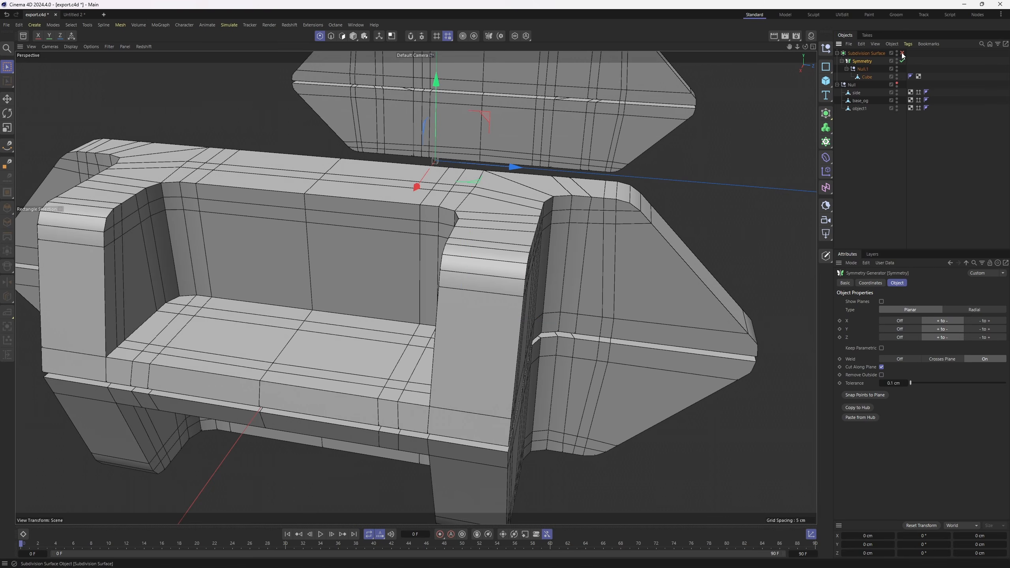
# Preview the welded model with Subdivision Surface switched on, and turn it off again.
pyautogui.click(902, 53)
pyautogui.click(902, 53)
pyautogui.click(902, 54)
pyautogui.keyDown('alt'); pyautogui.moveTo(644, 171); pyautogui.dragTo(503, 232); pyautogui.keyUp('alt')
pyautogui.scroll(3, 503, 232)
# Select the Cube's sharp edge run from the armrest's front outer edge over the side recess and down the sloped end.
pyautogui.press('Return')
pyautogui.press('e')
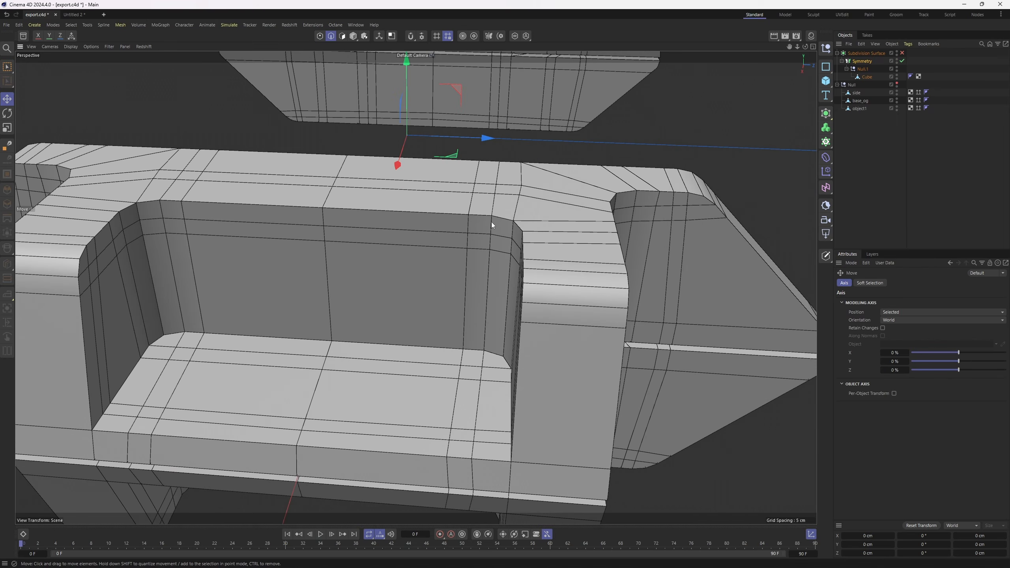
pyautogui.scroll(-3, 529, 349)
pyautogui.keyDown('alt'); pyautogui.moveTo(524, 282); pyautogui.dragTo(431, 279); pyautogui.keyUp('alt')
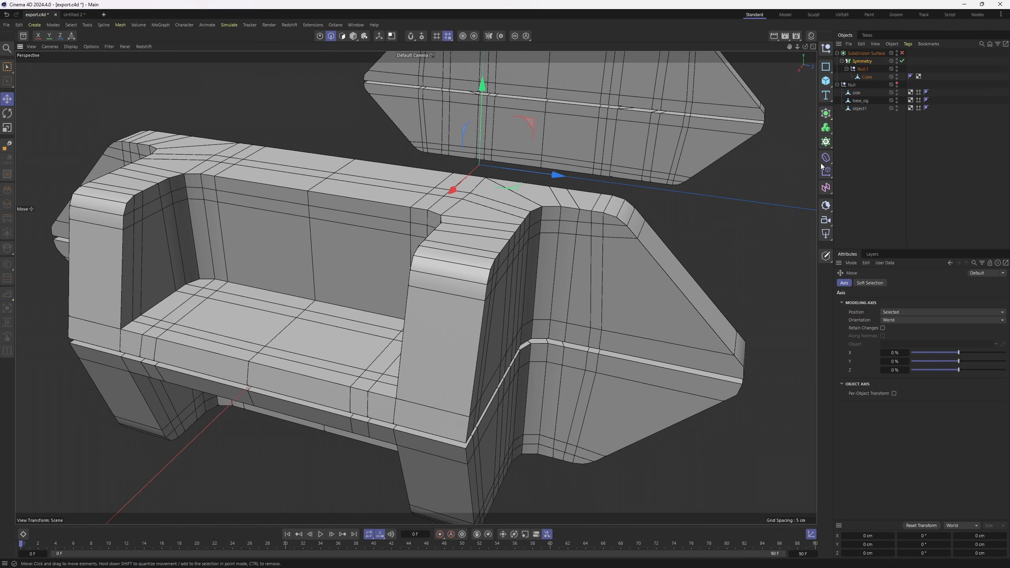
pyautogui.click(858, 78)
pyautogui.doubleClick(545, 207)
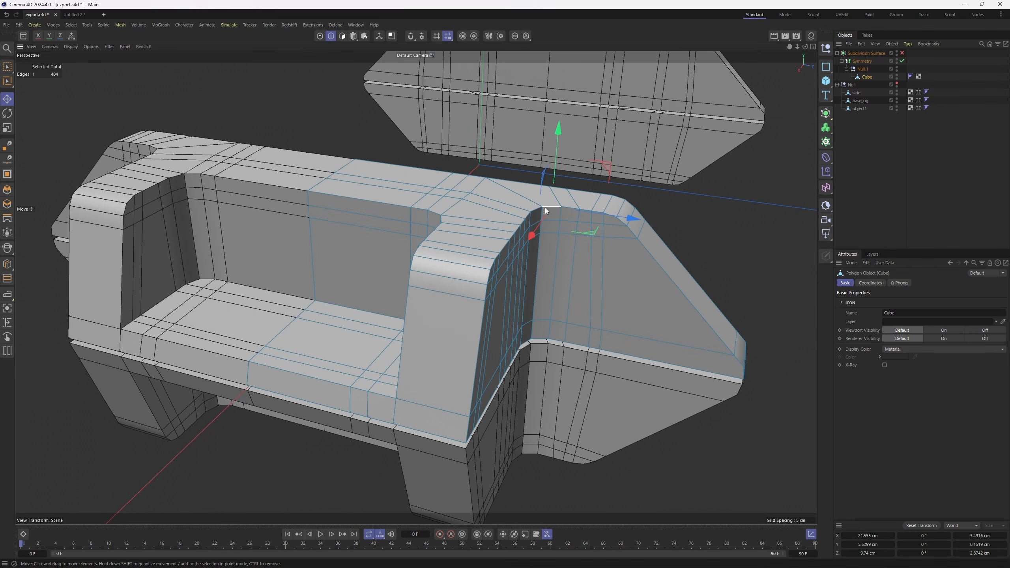
pyautogui.keyDown('shift'); pyautogui.doubleClick(481, 336); pyautogui.keyUp('shift')
pyautogui.keyDown('alt'); pyautogui.moveTo(636, 277); pyautogui.dragTo(592, 289, button='middle'); pyautogui.keyUp('alt')
pyautogui.keyDown('shift'); pyautogui.doubleClick(606, 301); pyautogui.keyUp('shift')
pyautogui.keyDown('alt'); pyautogui.moveTo(592, 289); pyautogui.dragTo(556, 257); pyautogui.keyUp('alt')
pyautogui.doubleClick(607, 301)
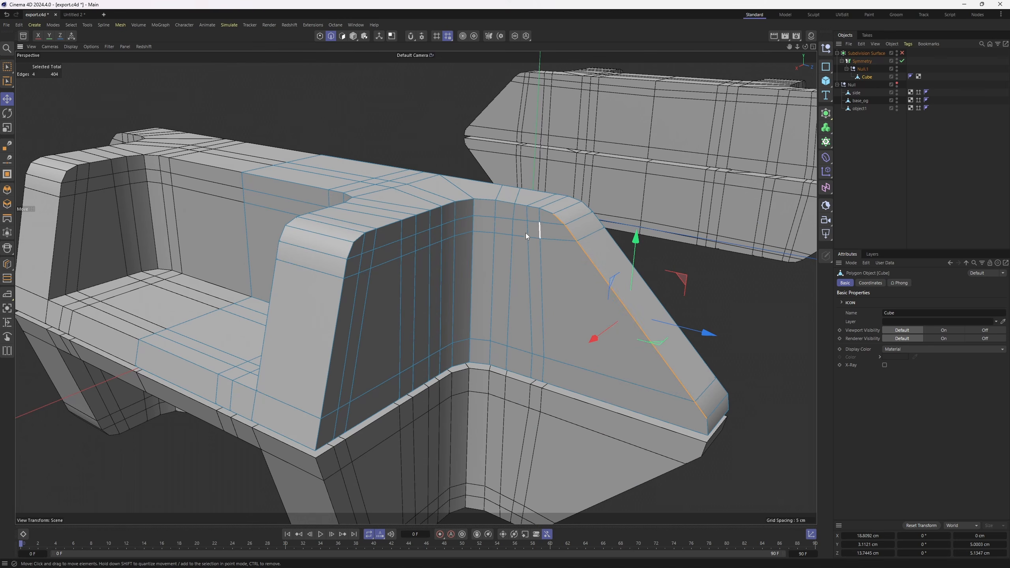
pyautogui.keyDown('shift'); pyautogui.doubleClick(488, 202); pyautogui.keyUp('shift')
pyautogui.keyDown('shift'); pyautogui.doubleClick(423, 215); pyautogui.keyUp('shift')
pyautogui.keyDown('shift'); pyautogui.doubleClick(348, 274); pyautogui.keyUp('shift')
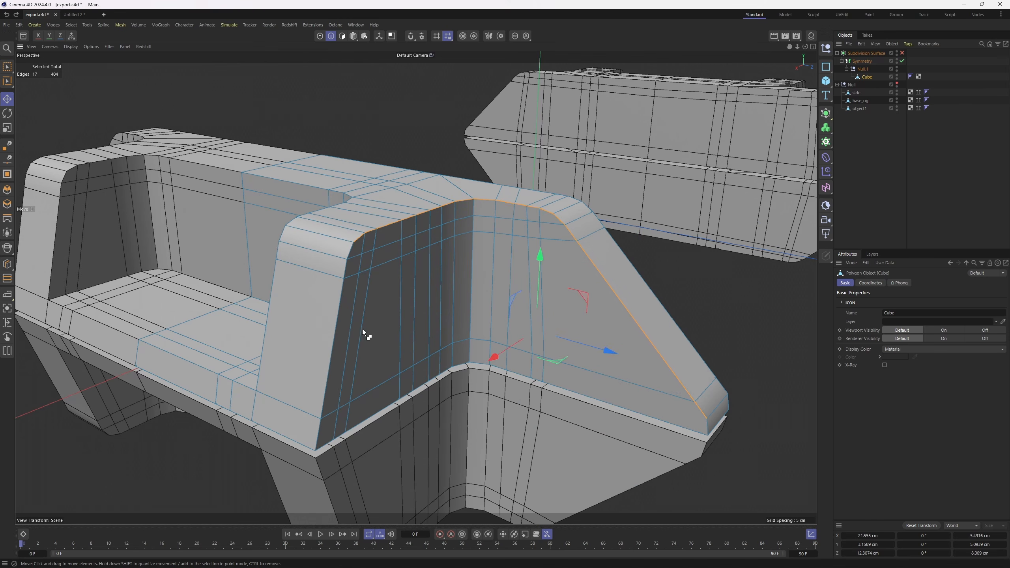
pyautogui.keyDown('alt'); pyautogui.moveTo(524, 214); pyautogui.dragTo(524, 249); pyautogui.keyUp('alt')
# Try to bevel the selected edge run in Solid mode with an offset of about 0.14 cm.
pyautogui.rightClick(621, 268)
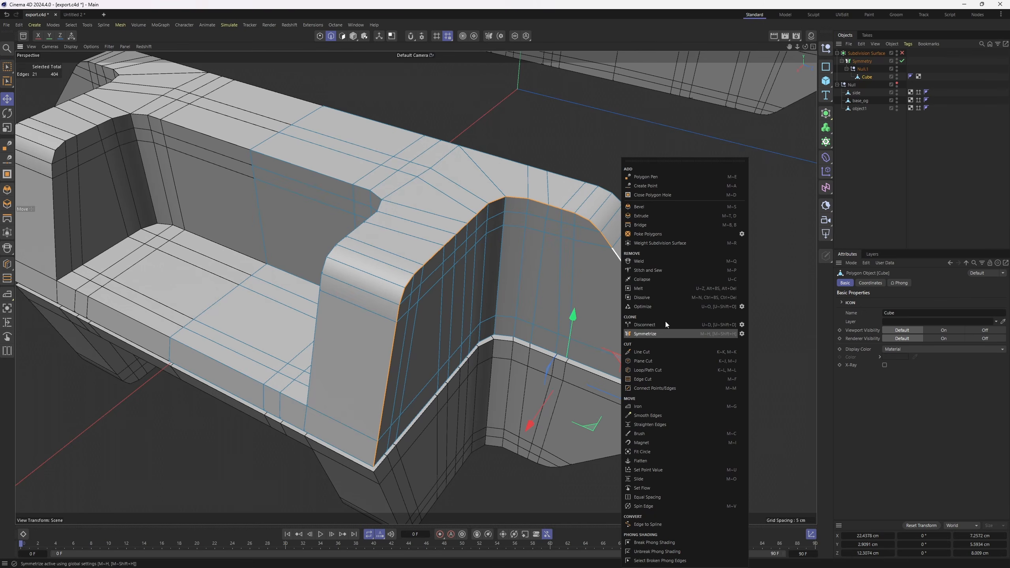
pyautogui.click(642, 208)
pyautogui.keyDown('alt'); pyautogui.moveTo(641, 208); pyautogui.dragTo(610, 217); pyautogui.keyUp('alt')
pyautogui.scroll(3, 611, 217)
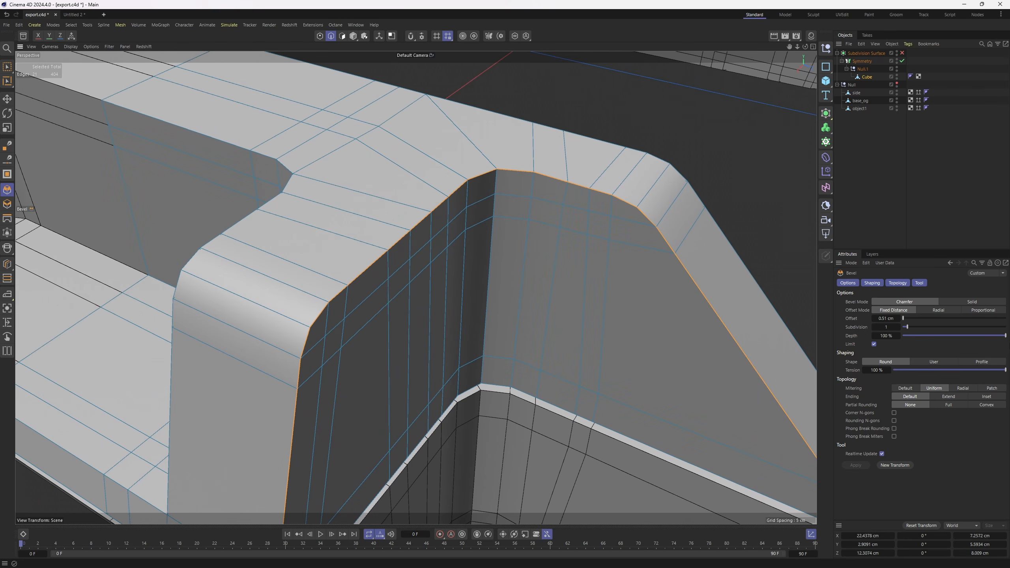
pyautogui.click(972, 301)
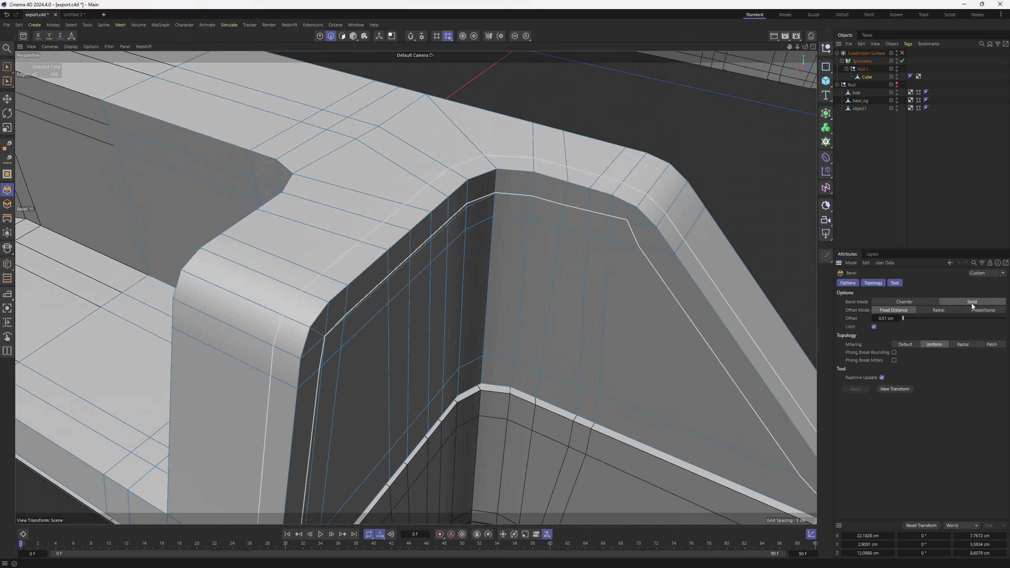
pyautogui.hotkey('ctrl', 'z')
pyautogui.scroll(1, 501, 240)
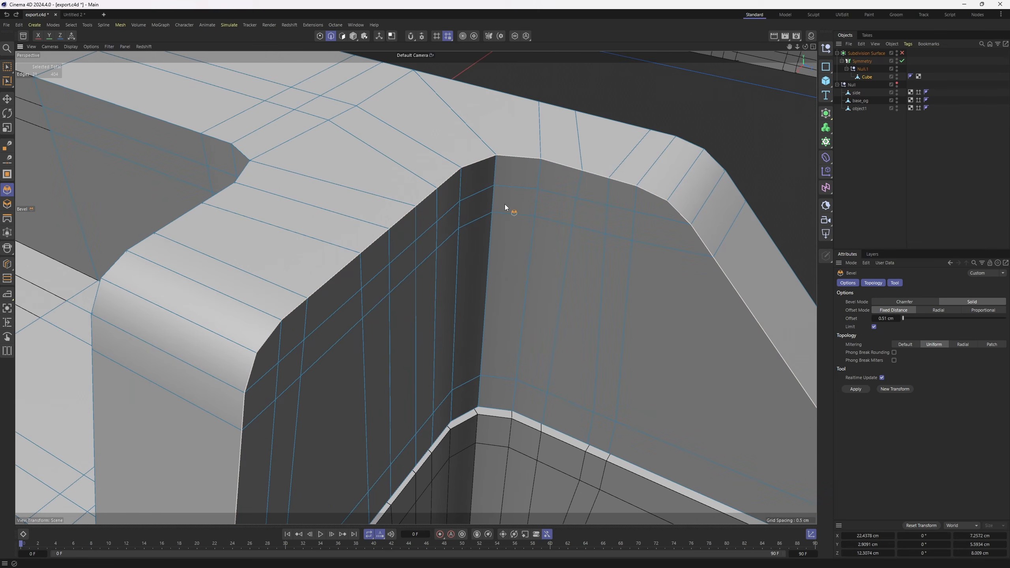
pyautogui.moveTo(505, 205); pyautogui.dragTo(580, 154)
pyautogui.scroll(-1, 452, 200)
# Preview the beveled edges with subdivision toggled, and undo the edge bevel.
pyautogui.press('q')
pyautogui.press('q')
pyautogui.scroll(-3, 613, 165)
pyautogui.hotkey('ctrl', 'z')
pyautogui.hotkey('ctrl', 'z')
pyautogui.keyDown('alt'); pyautogui.moveTo(690, 188); pyautogui.dragTo(607, 153); pyautogui.keyUp('alt')
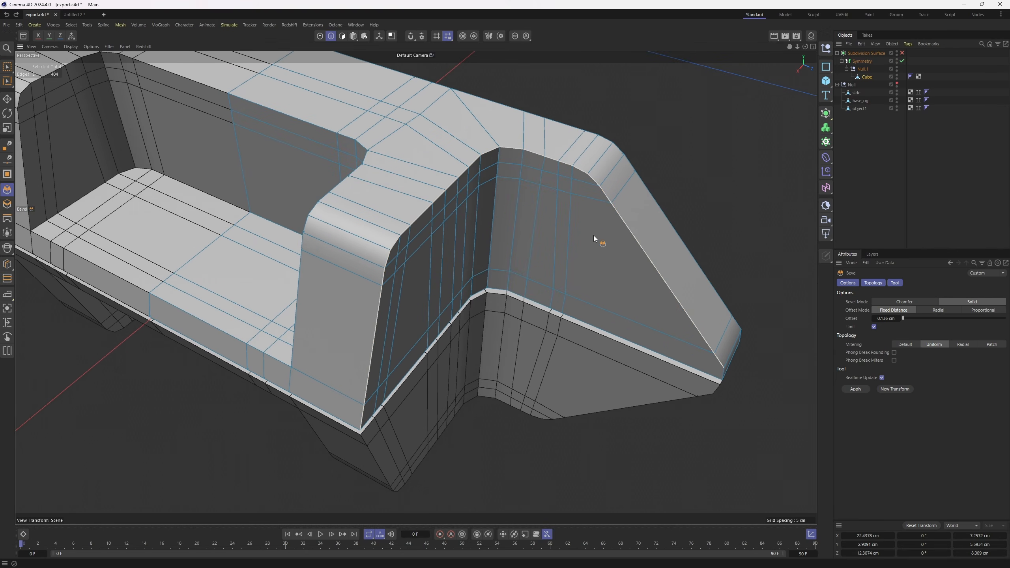
# Add a Bevel deformer and place it as a child of the Cube.
pyautogui.press('Return')
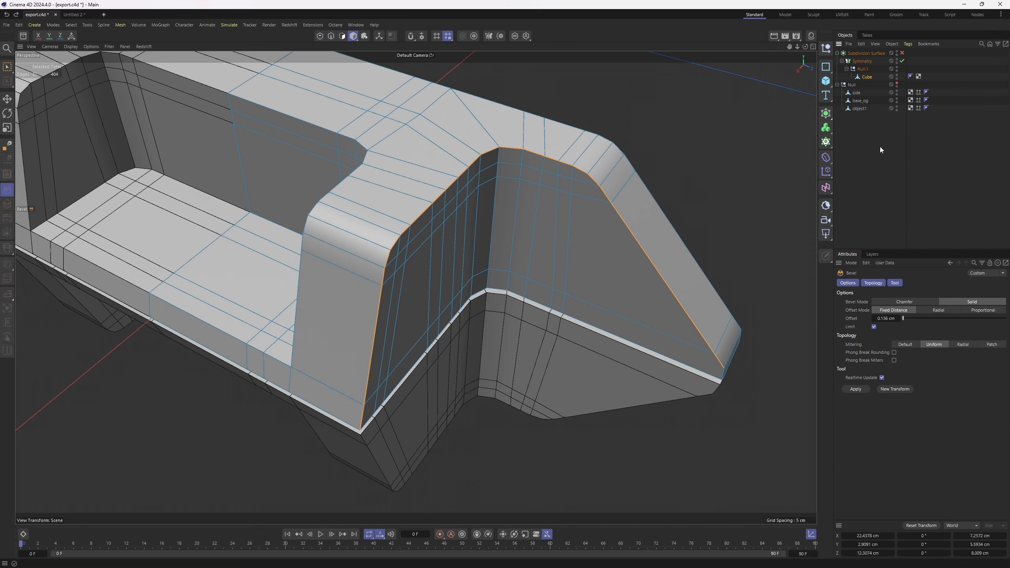
pyautogui.click(880, 147)
pyautogui.click(868, 77)
pyautogui.keyDown('alt'); pyautogui.moveTo(524, 151); pyautogui.dragTo(565, 153); pyautogui.keyUp('alt')
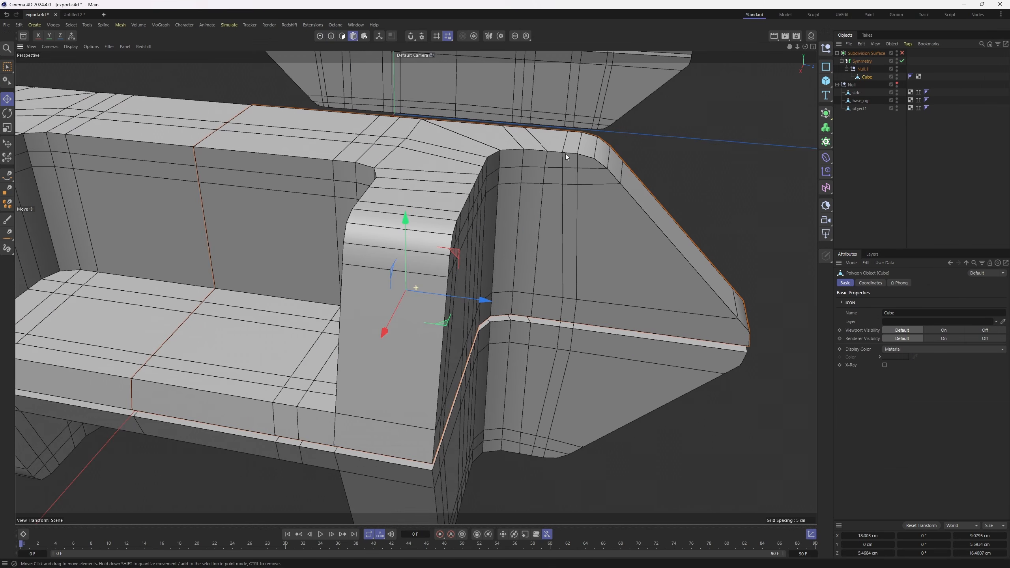
pyautogui.keyDown('alt'); pyautogui.moveTo(583, 221); pyautogui.dragTo(534, 234); pyautogui.keyUp('alt')
pyautogui.scroll(-2, 535, 234)
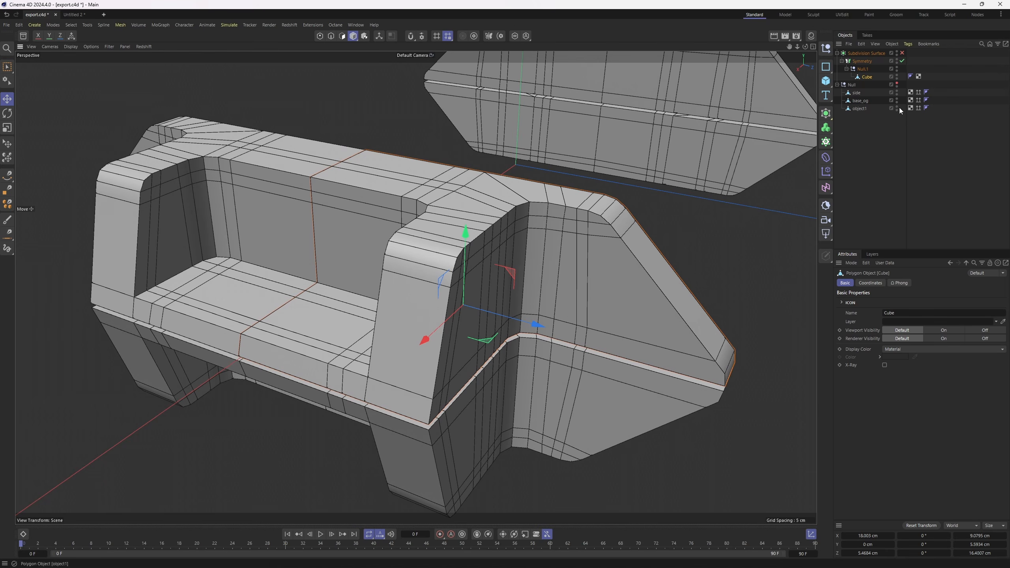
pyautogui.click(827, 158)
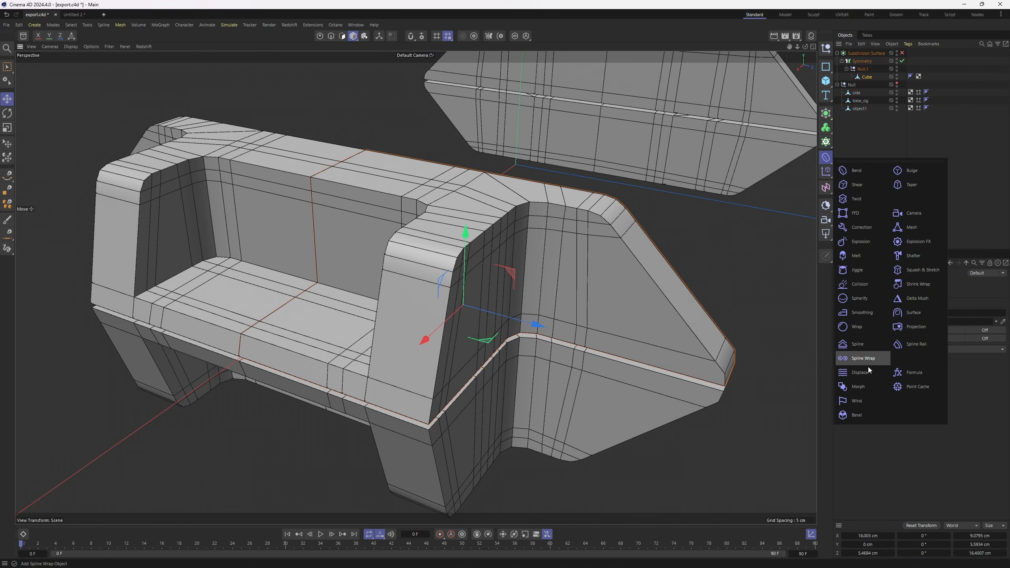
pyautogui.click(859, 416)
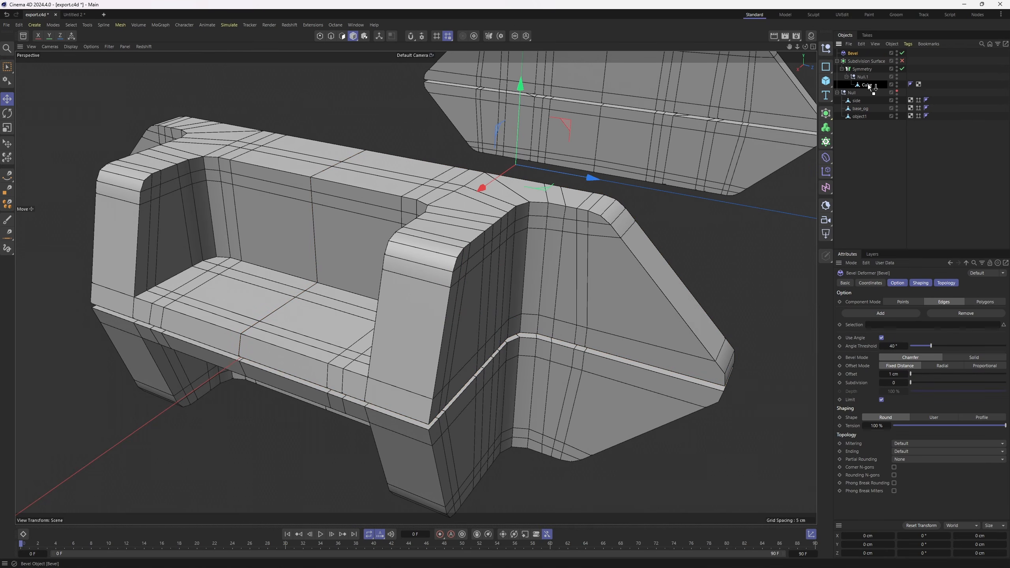
pyautogui.moveTo(868, 84); pyautogui.dragTo(868, 85)
pyautogui.keyDown('alt'); pyautogui.moveTo(597, 175); pyautogui.dragTo(644, 282); pyautogui.keyUp('alt')
pyautogui.scroll(2, 644, 282)
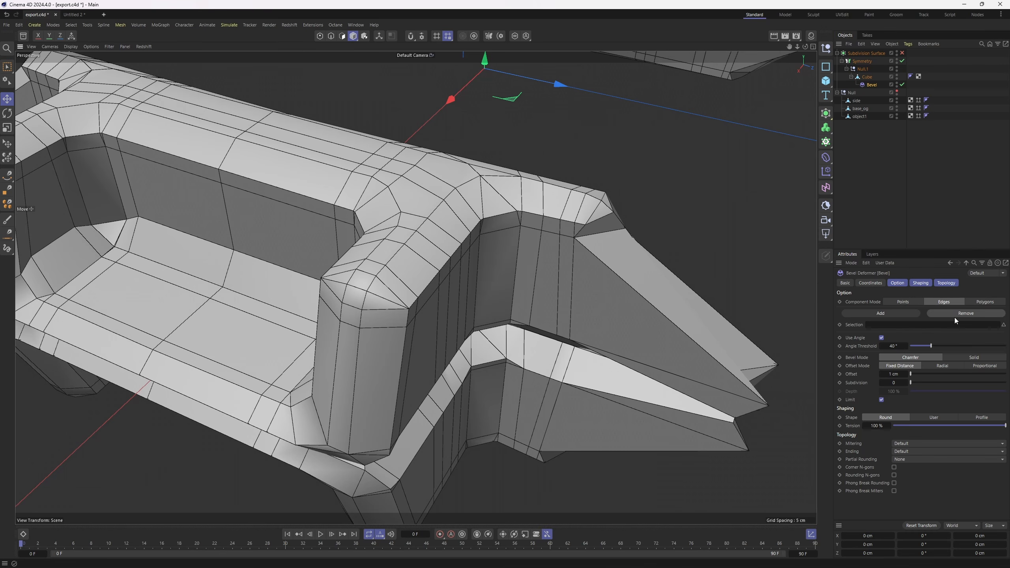
# Set the Bevel deformer's bevel mode to Solid and its offset to 0.2 cm.
pyautogui.click(966, 359)
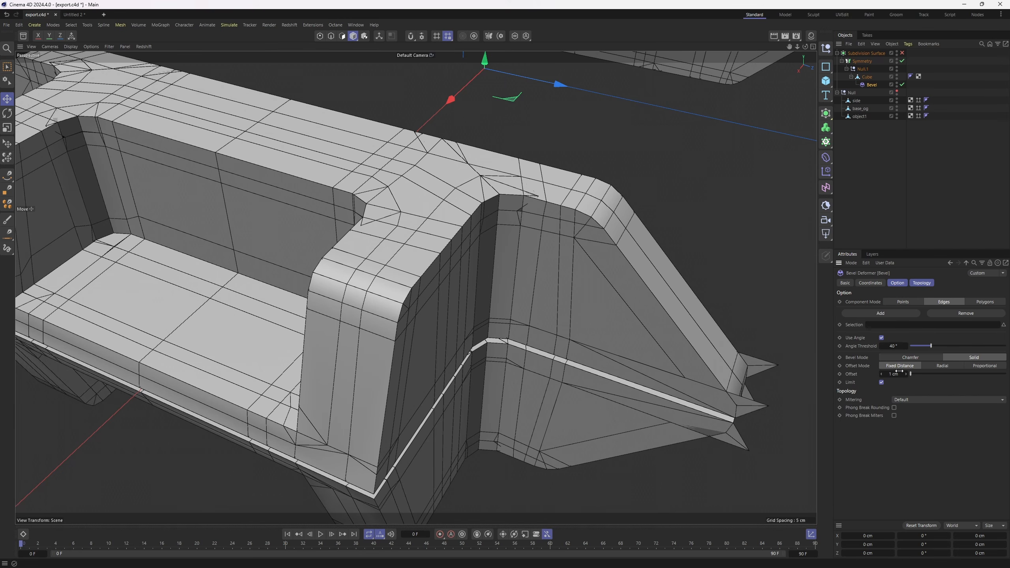
pyautogui.write('0.5')
pyautogui.press('Return')
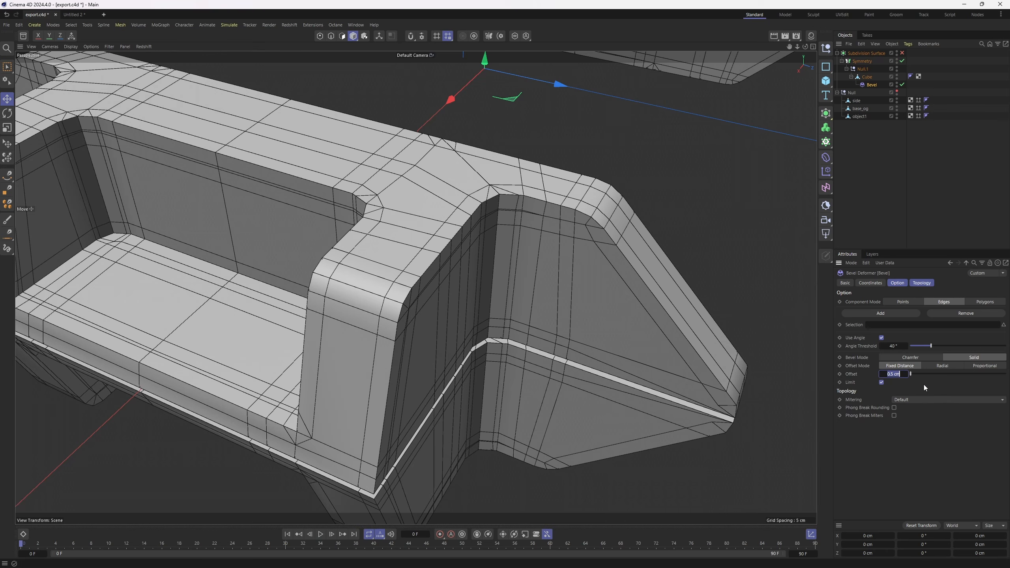
pyautogui.write('0.2')
pyautogui.press('Return')
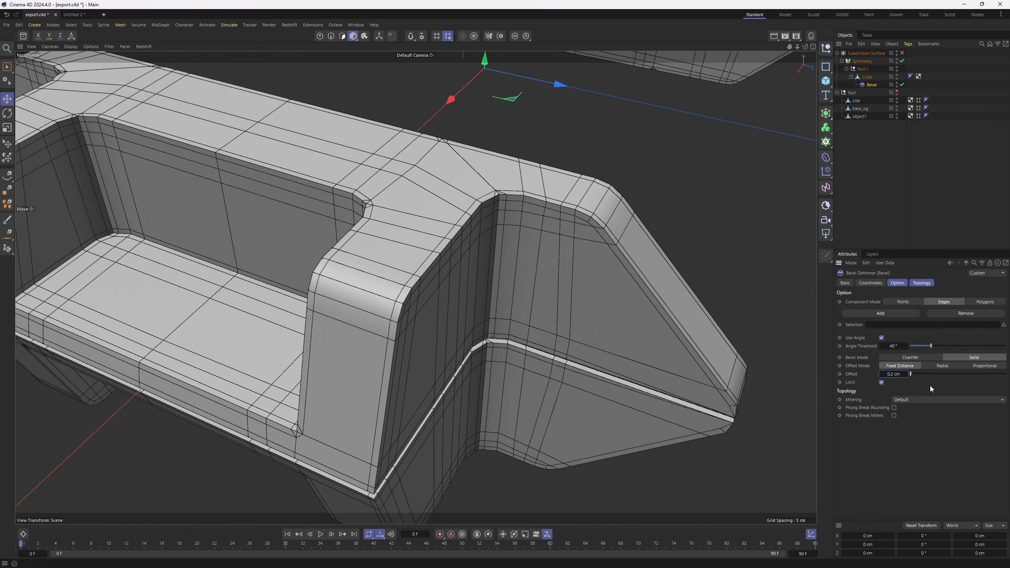
pyautogui.scroll(10, 549, 239)
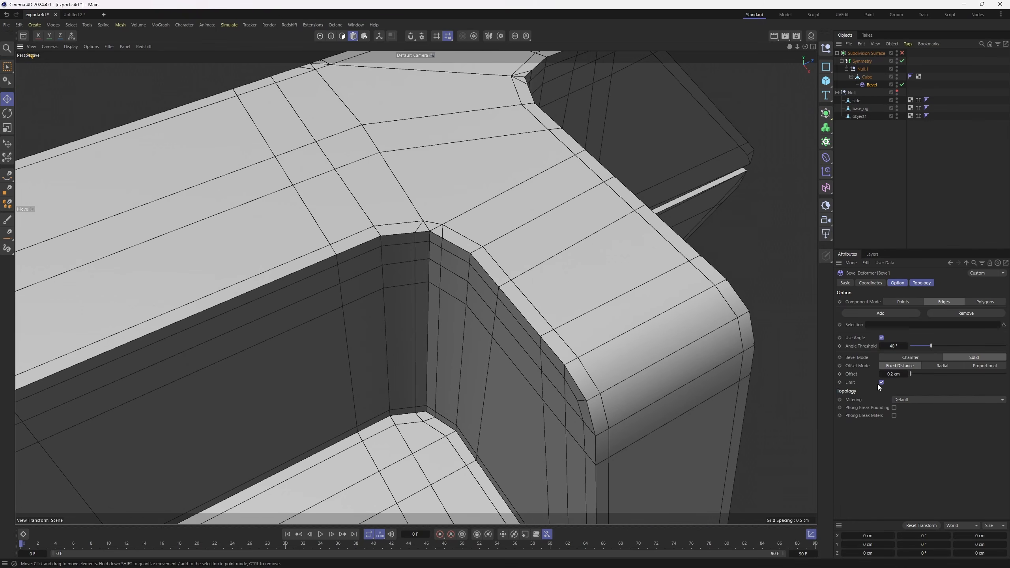
# Check the inner corner topology of the bevel and set the deformer's mitering to Uniform.
pyautogui.click(919, 401)
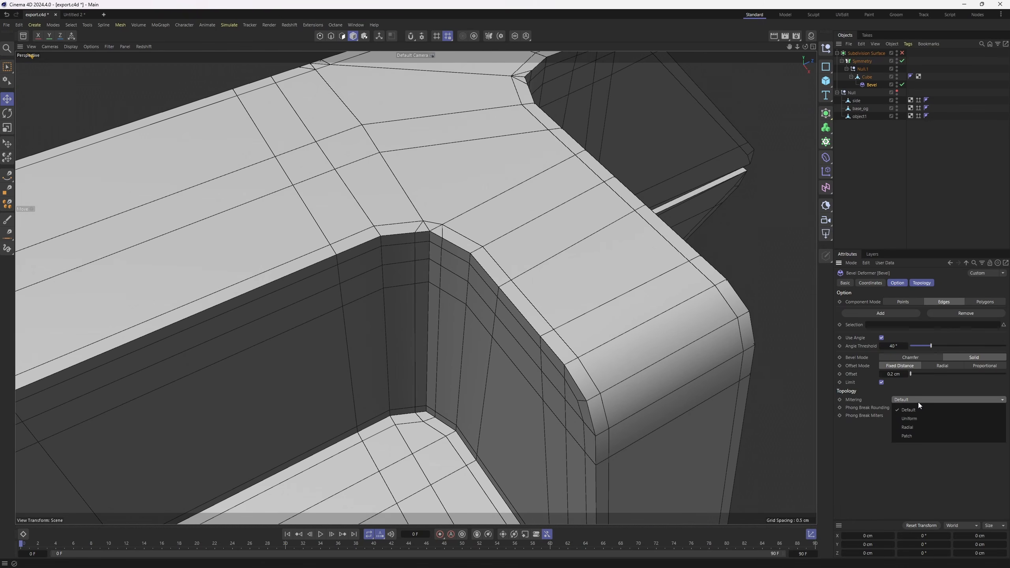
pyautogui.click(471, 208)
pyautogui.scroll(4, 479, 211)
pyautogui.scroll(-4, 503, 219)
pyautogui.keyDown('alt'); pyautogui.moveTo(503, 219); pyautogui.dragTo(403, 281, button='middle'); pyautogui.keyUp('alt')
pyautogui.scroll(2, 456, 254)
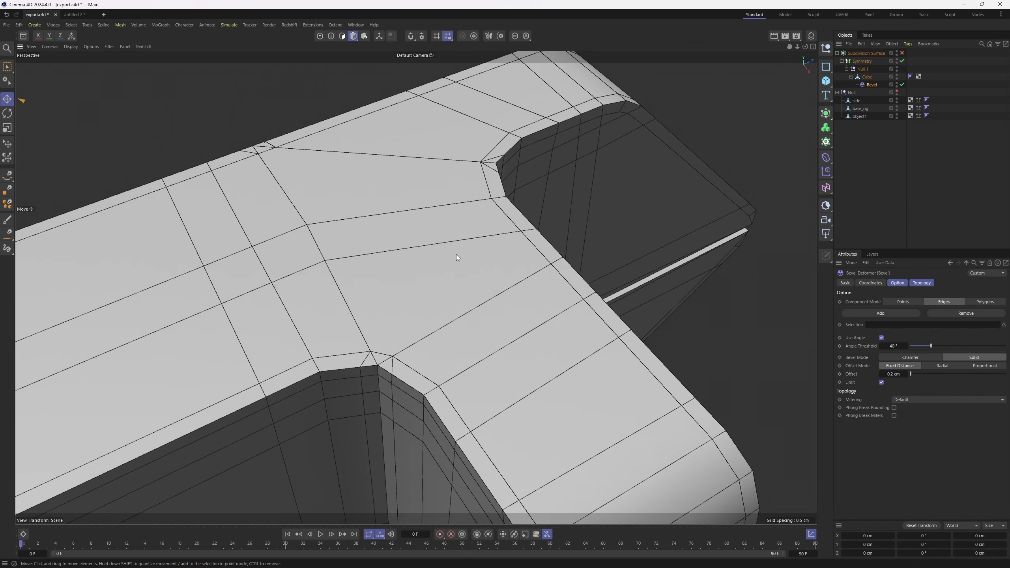
pyautogui.scroll(3, 485, 197)
pyautogui.keyDown('alt'); pyautogui.moveTo(400, 324); pyautogui.dragTo(418, 84, button='middle'); pyautogui.keyUp('alt')
pyautogui.click(923, 400)
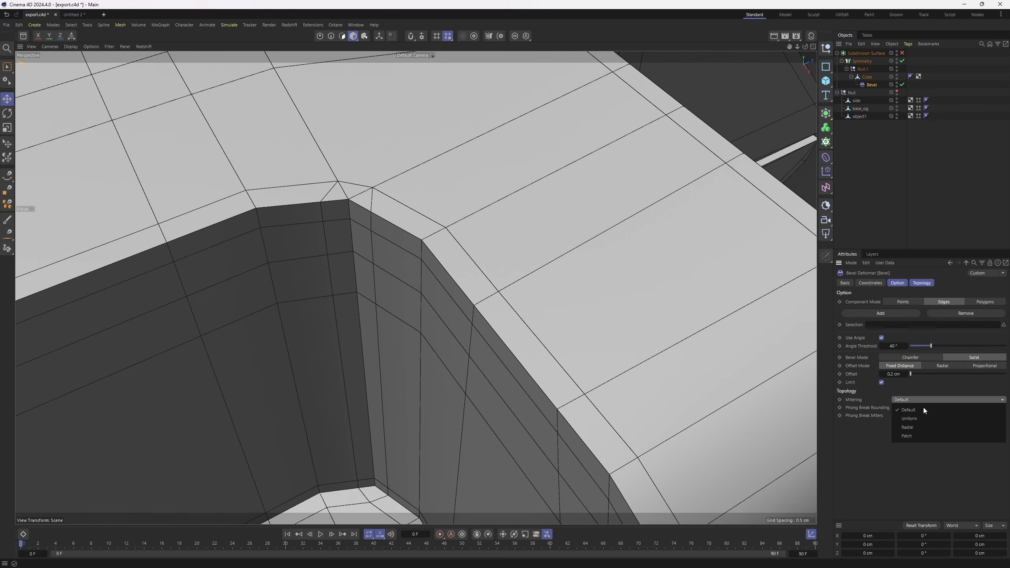
pyautogui.click(909, 418)
# Adjust the Bevel deformer's angle threshold to 54° while checking the rounded armrest corner.
pyautogui.keyDown('alt'); pyautogui.moveTo(426, 201); pyautogui.dragTo(582, 264); pyautogui.keyUp('alt')
pyautogui.keyDown('alt'); pyautogui.moveTo(623, 296); pyautogui.dragTo(636, 327); pyautogui.keyUp('alt')
pyautogui.moveTo(931, 347); pyautogui.dragTo(937, 346)
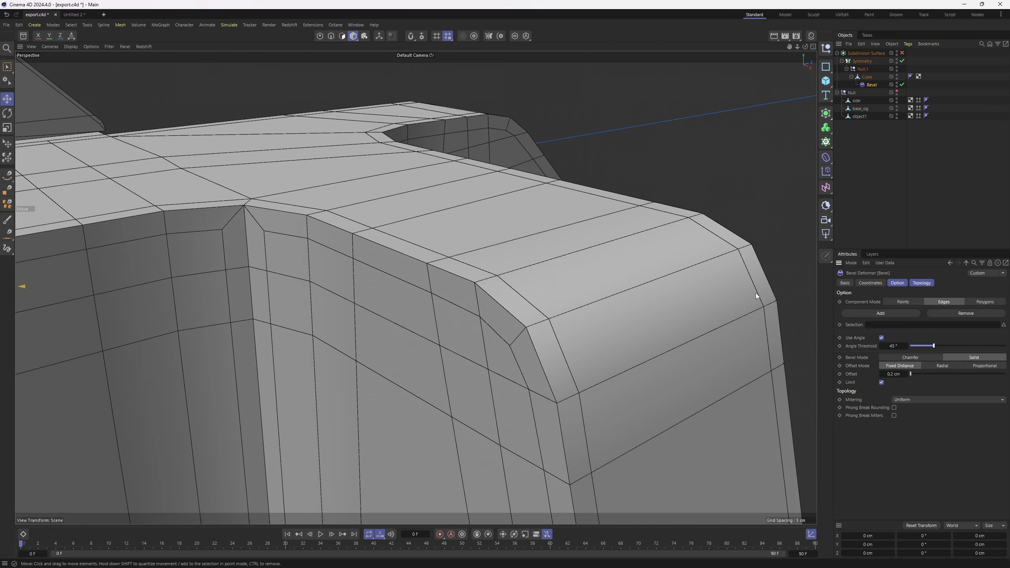
pyautogui.keyDown('alt'); pyautogui.moveTo(589, 303); pyautogui.dragTo(549, 310); pyautogui.keyUp('alt')
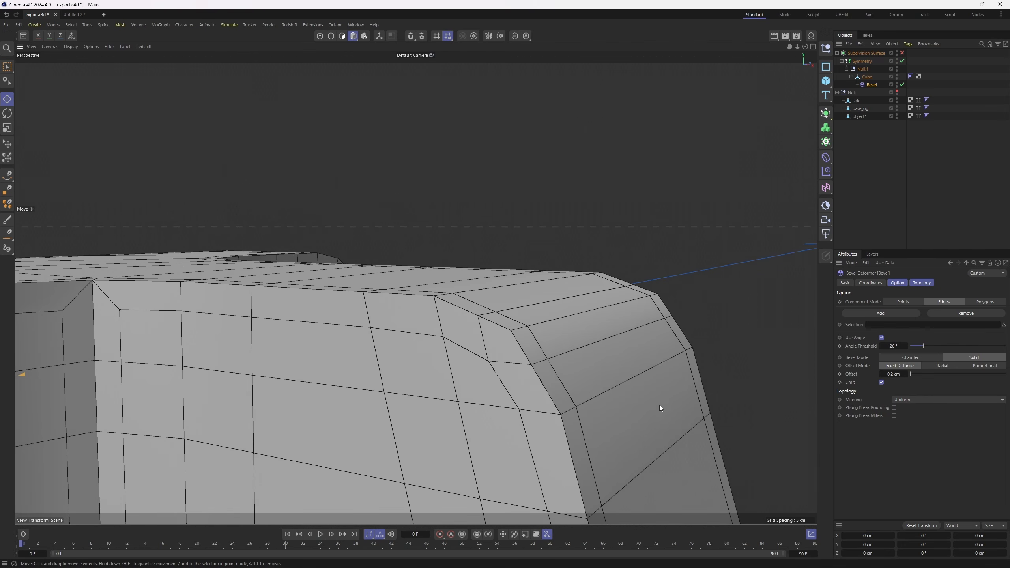
pyautogui.keyDown('alt'); pyautogui.moveTo(660, 408); pyautogui.dragTo(628, 338); pyautogui.keyUp('alt')
pyautogui.moveTo(923, 348); pyautogui.dragTo(929, 345)
pyautogui.scroll(-3, 557, 294)
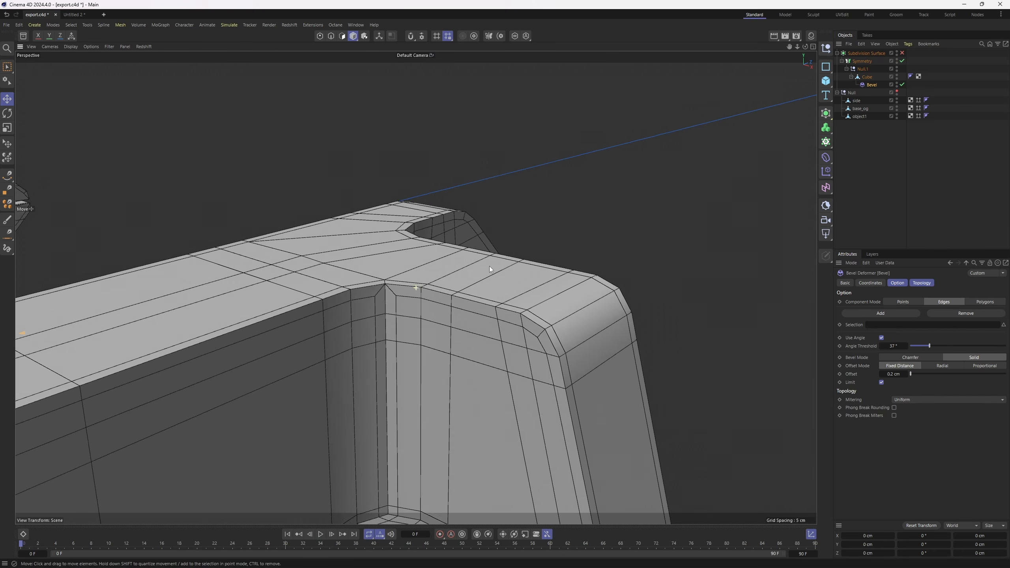
pyautogui.keyDown('alt'); pyautogui.moveTo(491, 269); pyautogui.dragTo(448, 176, button='middle'); pyautogui.keyUp('alt')
pyautogui.moveTo(932, 347); pyautogui.dragTo(939, 348)
# Examine the support edges on the seat, armrest, side recess and pointed end of the model.
pyautogui.keyDown('alt'); pyautogui.moveTo(605, 424); pyautogui.dragTo(545, 293, button='middle'); pyautogui.keyUp('alt')
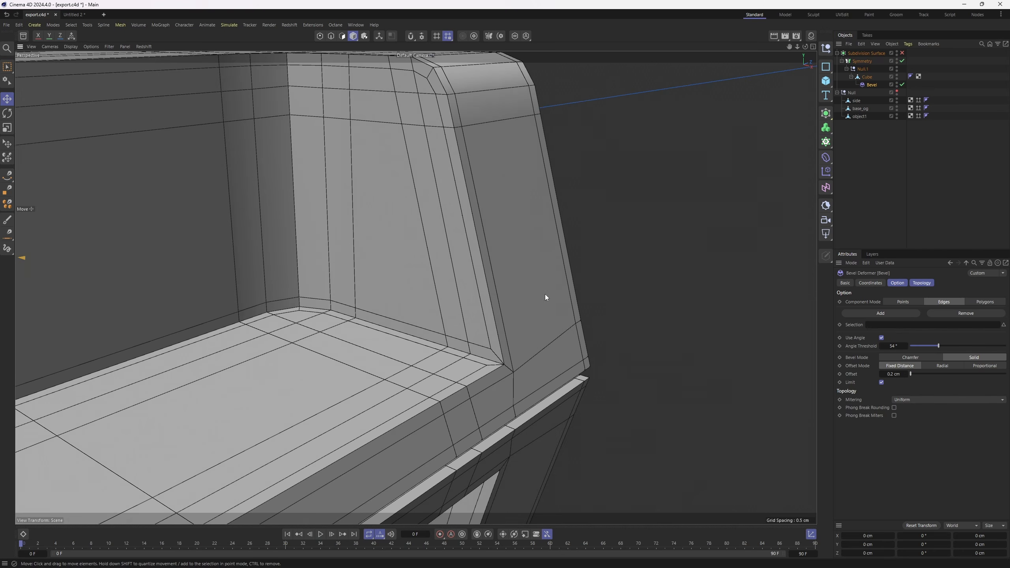
pyautogui.keyDown('alt'); pyautogui.moveTo(545, 293); pyautogui.dragTo(494, 310); pyautogui.keyUp('alt')
pyautogui.scroll(-4, 578, 310)
pyautogui.scroll(3, 621, 309)
pyautogui.keyDown('alt'); pyautogui.moveTo(625, 306); pyautogui.dragTo(584, 297); pyautogui.keyUp('alt')
pyautogui.keyDown('alt'); pyautogui.moveTo(583, 297); pyautogui.dragTo(501, 309, button='middle'); pyautogui.keyUp('alt')
pyautogui.keyDown('alt'); pyautogui.moveTo(501, 310); pyautogui.dragTo(462, 316); pyautogui.keyUp('alt')
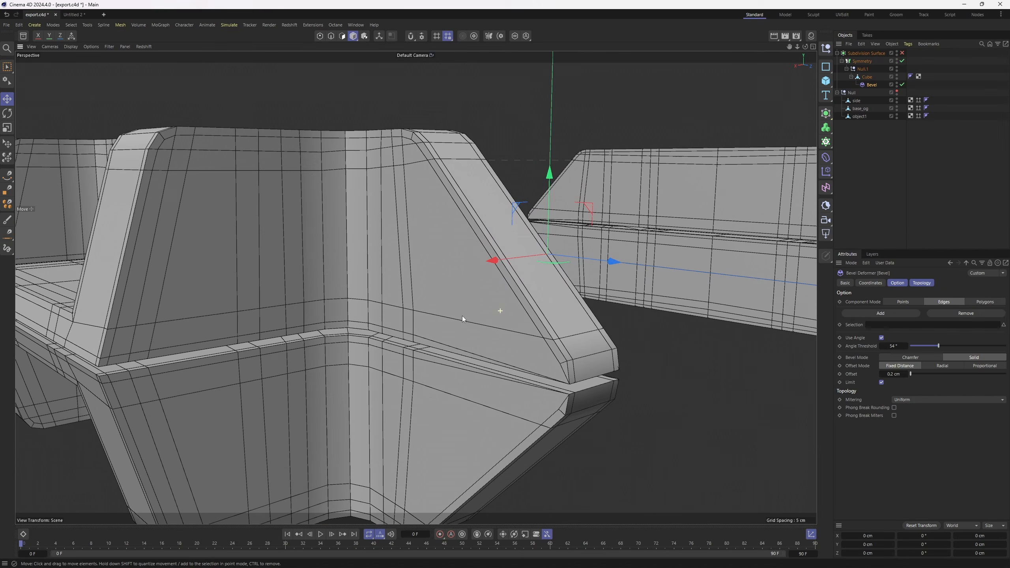
pyautogui.scroll(3, 549, 349)
pyautogui.moveTo(558, 351)
pyautogui.keyDown('alt'); pyautogui.mouseDown()
pyautogui.moveTo(546, 320)
pyautogui.moveTo(577, 347)
pyautogui.moveTo(557, 364)
pyautogui.mouseUp(); pyautogui.keyUp('alt')
pyautogui.scroll(-4, 498, 326)
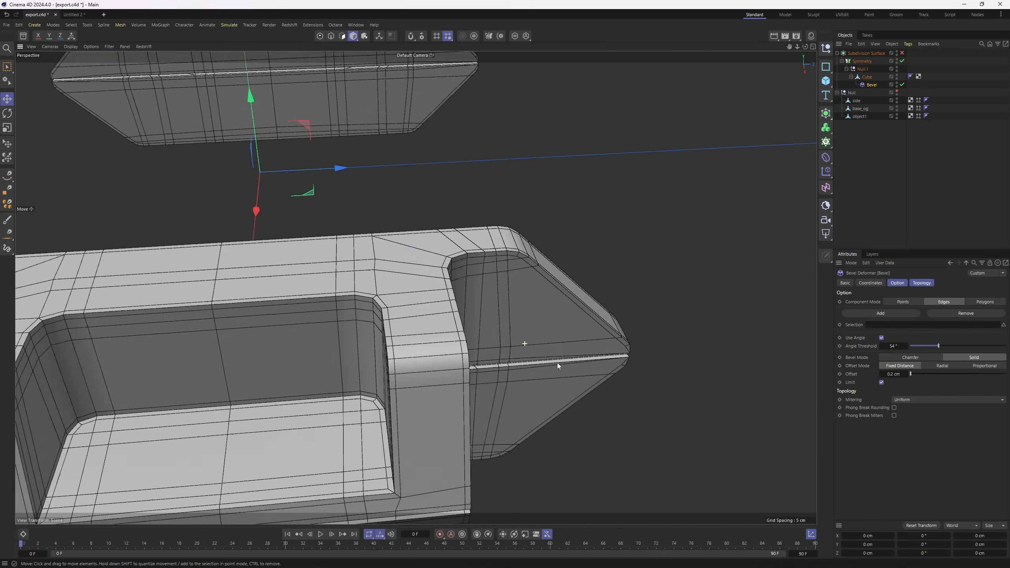
pyautogui.keyDown('alt'); pyautogui.moveTo(557, 364); pyautogui.dragTo(551, 275, button='middle'); pyautogui.keyUp('alt')
pyautogui.keyDown('alt'); pyautogui.moveTo(552, 275); pyautogui.dragTo(416, 288); pyautogui.keyUp('alt')
pyautogui.keyDown('alt'); pyautogui.moveTo(416, 288); pyautogui.dragTo(584, 269, button='middle'); pyautogui.keyUp('alt')
pyautogui.scroll(2, 585, 270)
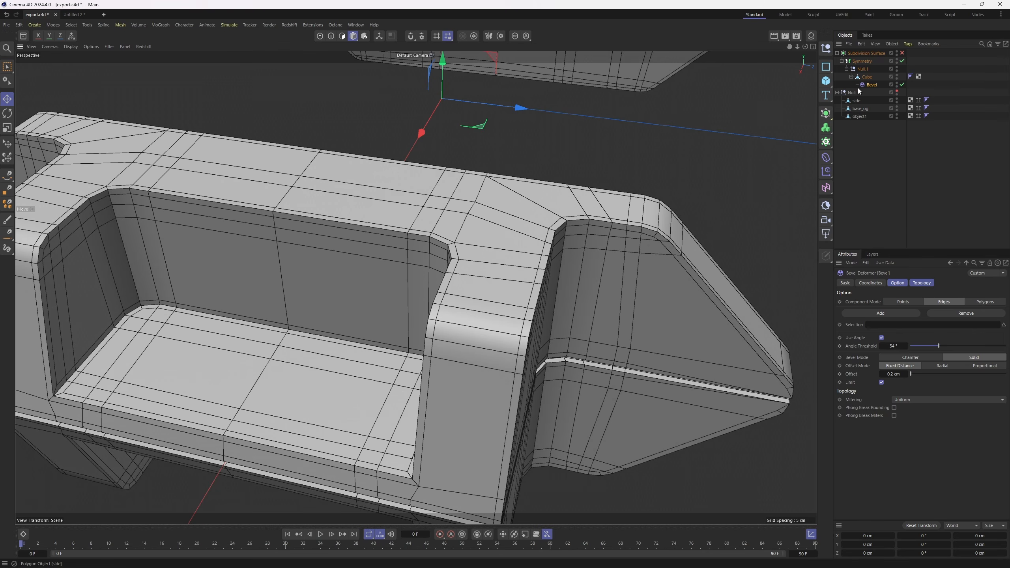
# Enable the Subdivision Surface and check the smoothing at the pointed end and along the center seam.
pyautogui.click(902, 53)
pyautogui.scroll(5, 676, 302)
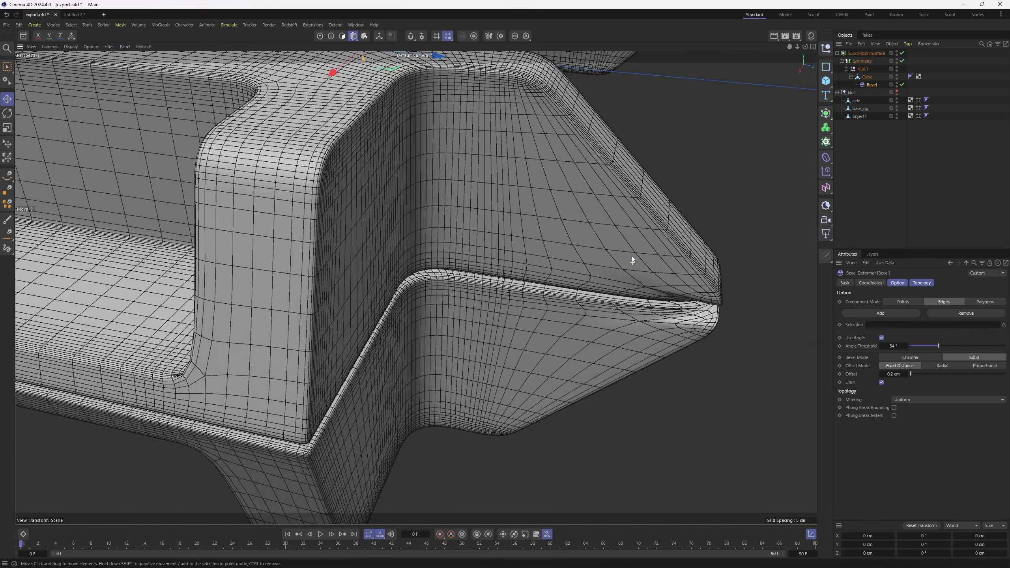
pyautogui.keyDown('alt'); pyautogui.moveTo(489, 233); pyautogui.dragTo(505, 241); pyautogui.keyUp('alt')
pyautogui.scroll(3, 438, 234)
pyautogui.keyDown('alt'); pyautogui.moveTo(438, 235); pyautogui.dragTo(474, 303); pyautogui.keyUp('alt')
pyautogui.scroll(-3, 426, 230)
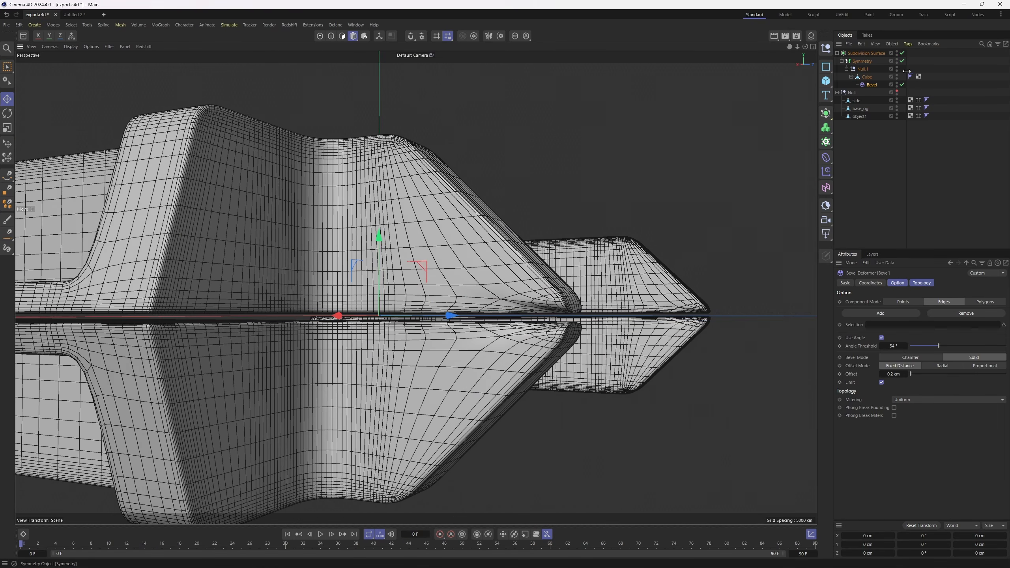
# Switch to shaded display without lines, show the reference case group, and move it about 34.6 cm in negative Z beside the model.
pyautogui.keyDown('alt'); pyautogui.moveTo(423, 175); pyautogui.dragTo(545, 215); pyautogui.keyUp('alt')
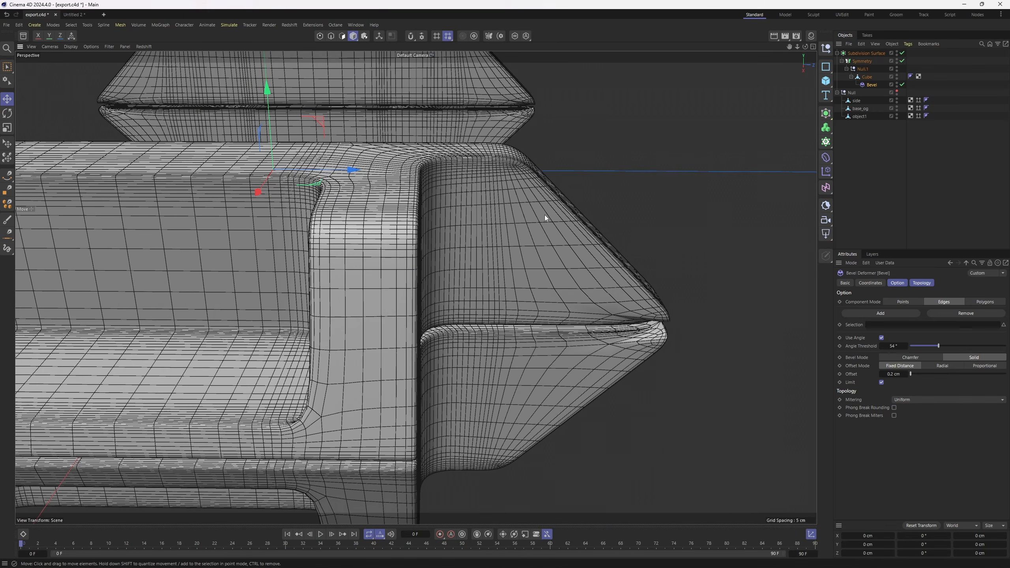
pyautogui.press('n')
pyautogui.press('a')
pyautogui.scroll(4, 414, 210)
pyautogui.moveTo(498, 256)
pyautogui.keyDown('alt'); pyautogui.mouseDown()
pyautogui.moveTo(541, 298)
pyautogui.moveTo(551, 267)
pyautogui.moveTo(580, 243)
pyautogui.moveTo(513, 287)
pyautogui.moveTo(455, 232)
pyautogui.moveTo(509, 235)
pyautogui.moveTo(410, 222)
pyautogui.moveTo(457, 215)
pyautogui.mouseUp(); pyautogui.keyUp('alt')
pyautogui.click(897, 92)
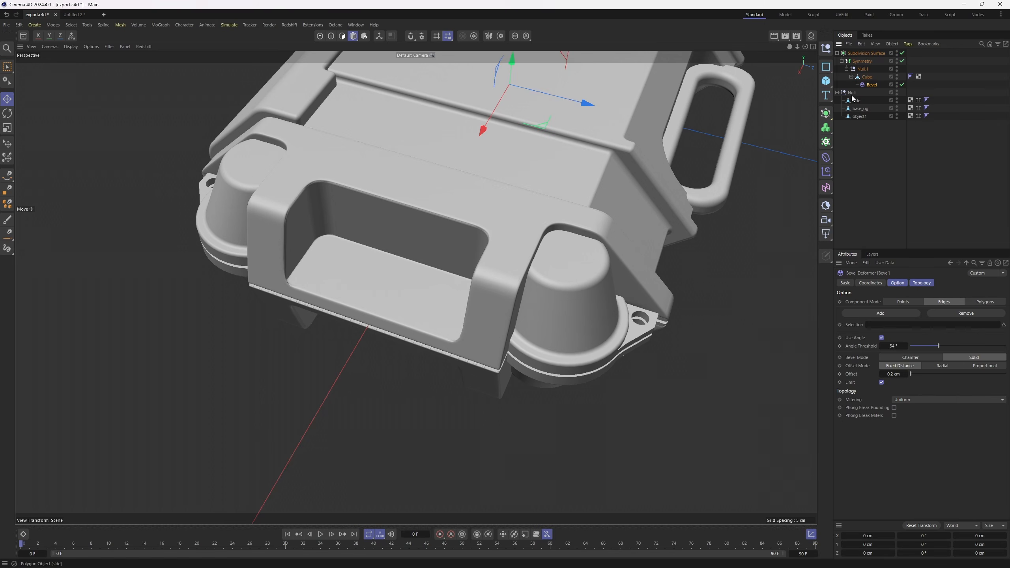
pyautogui.click(852, 93)
pyautogui.scroll(-3, 584, 231)
pyautogui.keyDown('alt'); pyautogui.moveTo(593, 246); pyautogui.dragTo(284, 181); pyautogui.keyUp('alt')
# Compare the softness of the reference case's rounded edges with the smoothed edges of the model.
pyautogui.scroll(2, 287, 219)
pyautogui.keyDown('alt'); pyautogui.moveTo(286, 219); pyautogui.dragTo(367, 247, button='middle'); pyautogui.keyUp('alt')
pyautogui.keyDown('alt'); pyautogui.moveTo(367, 246); pyautogui.dragTo(329, 232); pyautogui.keyUp('alt')
pyautogui.scroll(2, 251, 205)
pyautogui.keyDown('alt'); pyautogui.moveTo(252, 205); pyautogui.dragTo(312, 202, button='middle'); pyautogui.keyUp('alt')
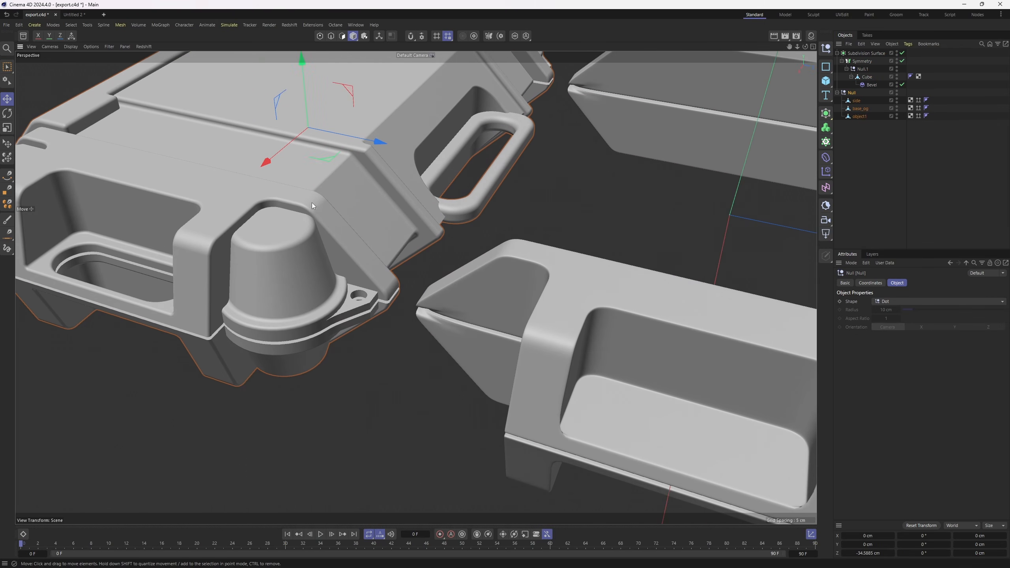
pyautogui.scroll(1, 217, 240)
pyautogui.scroll(3, 229, 225)
pyautogui.scroll(3, 239, 244)
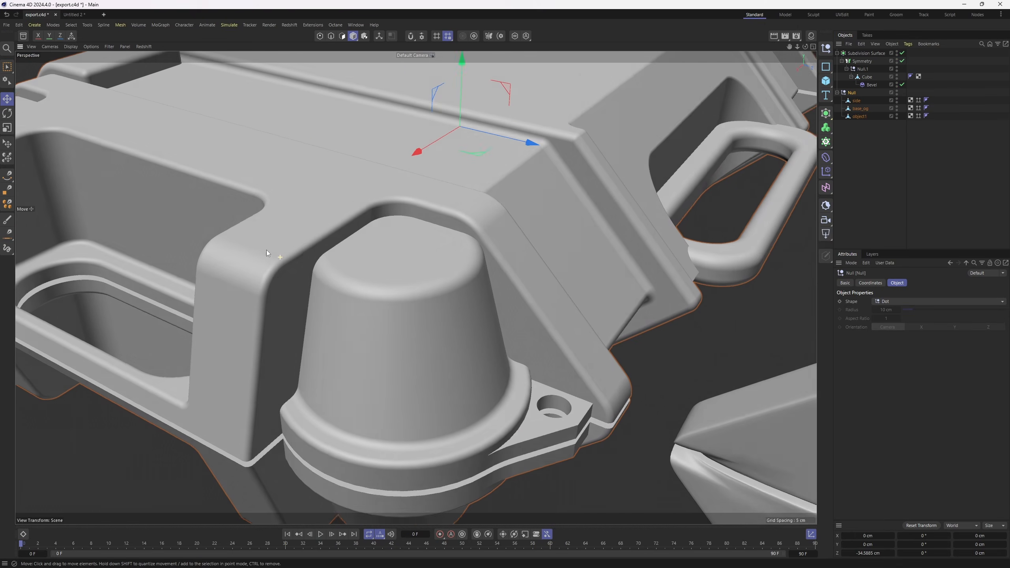
pyautogui.scroll(-3, 306, 261)
pyautogui.keyDown('alt'); pyautogui.moveTo(370, 292); pyautogui.dragTo(279, 238, button='middle'); pyautogui.keyUp('alt')
pyautogui.keyDown('alt'); pyautogui.moveTo(529, 332); pyautogui.dragTo(409, 291, button='middle'); pyautogui.keyUp('alt')
pyautogui.scroll(-2, 407, 296)
pyautogui.scroll(-1, 410, 292)
pyautogui.scroll(1, 410, 290)
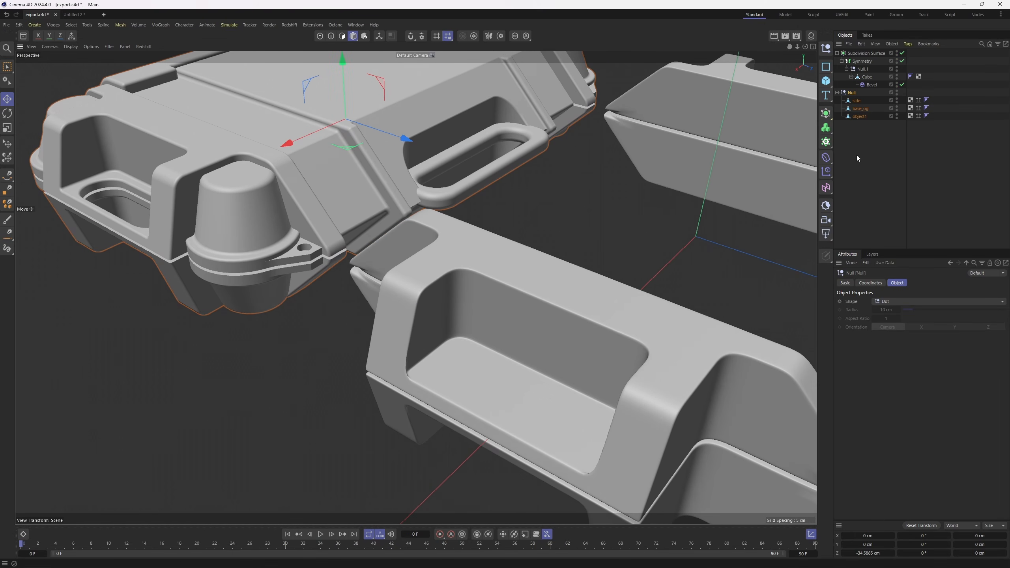
# Set the Bevel deformer's offset to 0.4 cm, raise it to 0.5 cm, and compare the edge roundness with the reference case.
pyautogui.click(871, 85)
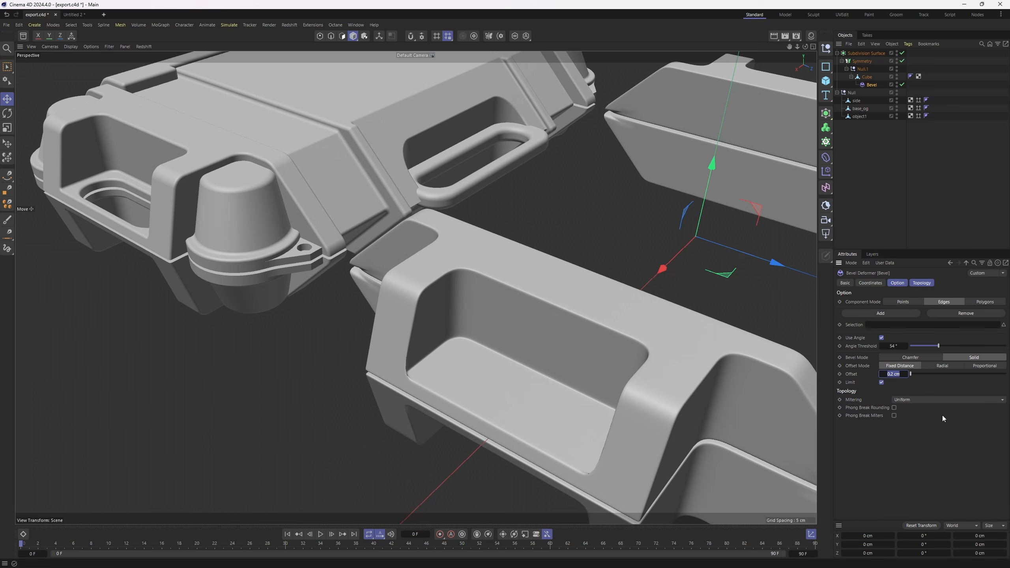
pyautogui.write('0.4')
pyautogui.press('Return')
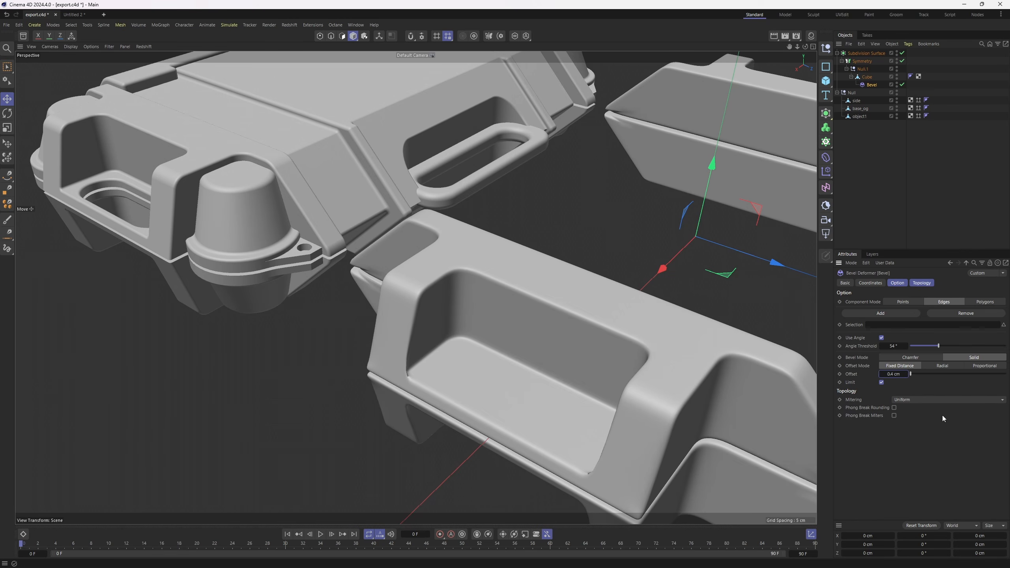
pyautogui.doubleClick(893, 374)
pyautogui.write('0.5')
pyautogui.press('Return')
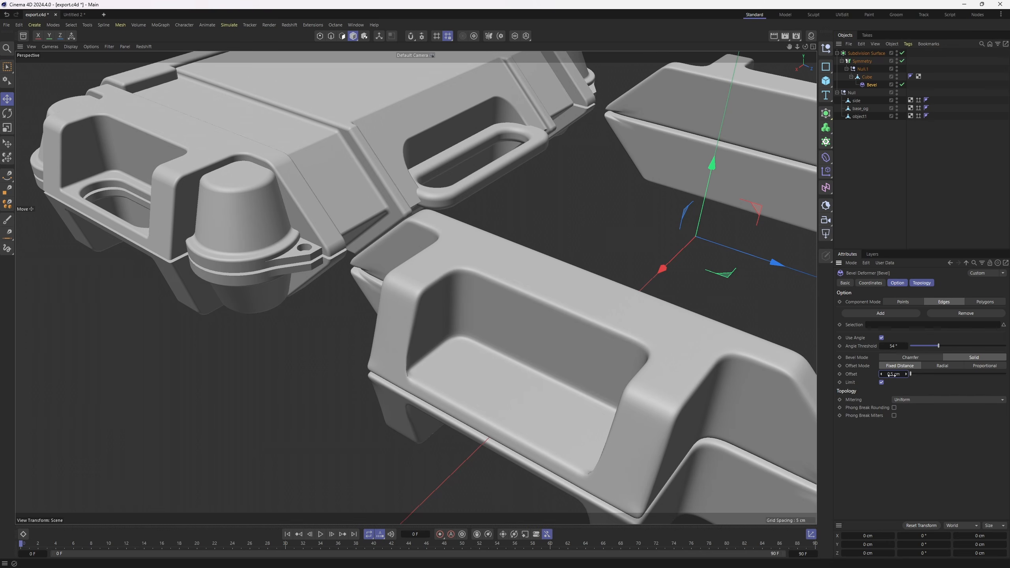
pyautogui.keyDown('alt'); pyautogui.moveTo(423, 293); pyautogui.dragTo(541, 382, button='middle'); pyautogui.keyUp('alt')
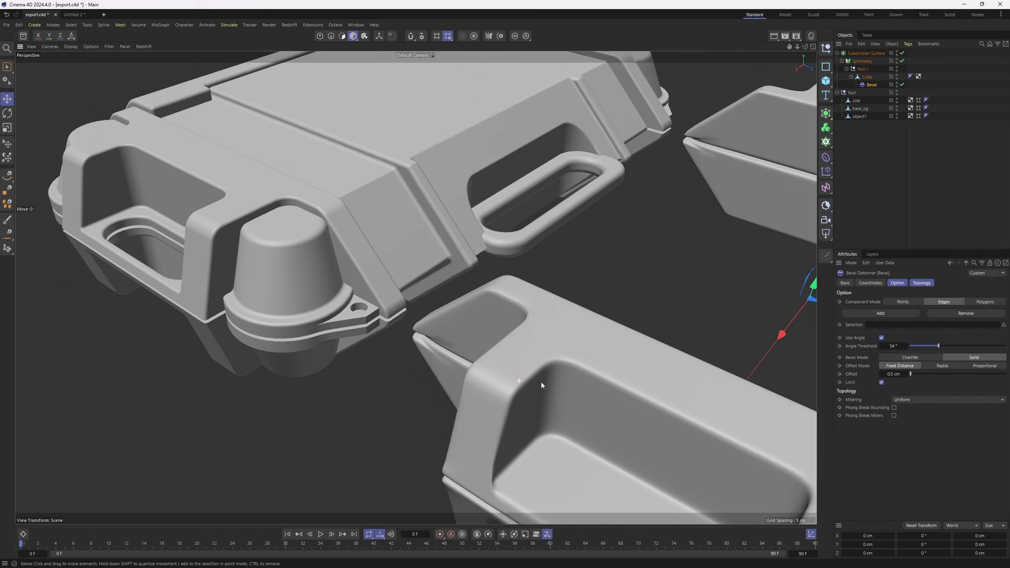
pyautogui.keyDown('alt'); pyautogui.moveTo(415, 287); pyautogui.dragTo(494, 360, button='right'); pyautogui.keyUp('alt')
pyautogui.keyDown('alt'); pyautogui.moveTo(494, 360); pyautogui.dragTo(482, 360, button='middle'); pyautogui.keyUp('alt')
pyautogui.keyDown('alt'); pyautogui.moveTo(482, 360); pyautogui.dragTo(499, 359, button='right'); pyautogui.keyUp('alt')
pyautogui.keyDown('alt'); pyautogui.moveTo(499, 358); pyautogui.dragTo(416, 288, button='middle'); pyautogui.keyUp('alt')
pyautogui.keyDown('alt'); pyautogui.moveTo(416, 288); pyautogui.dragTo(577, 315); pyautogui.keyUp('alt')
pyautogui.keyDown('alt'); pyautogui.moveTo(576, 314); pyautogui.dragTo(517, 294, button='right'); pyautogui.keyUp('alt')
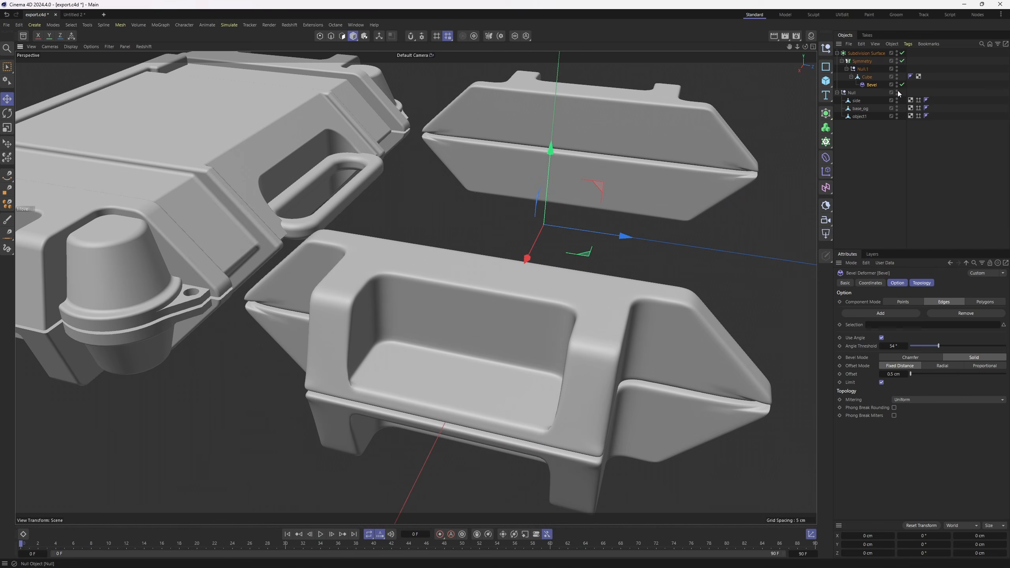
# Hide the reference group and turn off the Subdivision Surface, with wireframe lines shown, to inspect the beveled armrest corners.
pyautogui.doubleClick(897, 92)
pyautogui.press('n')
pyautogui.press('b')
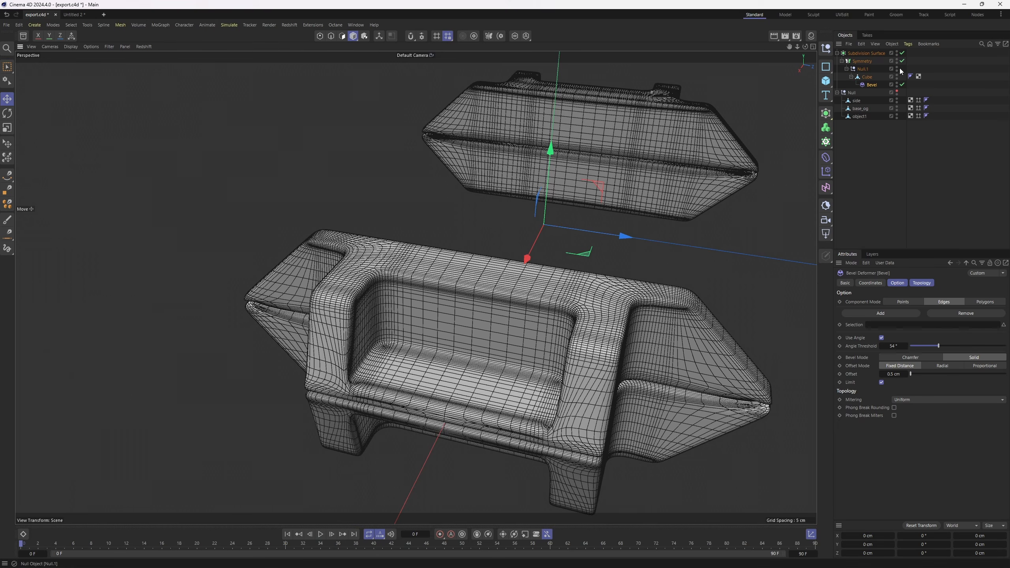
pyautogui.press('q')
pyautogui.scroll(-5, 586, 337)
pyautogui.scroll(3, 576, 324)
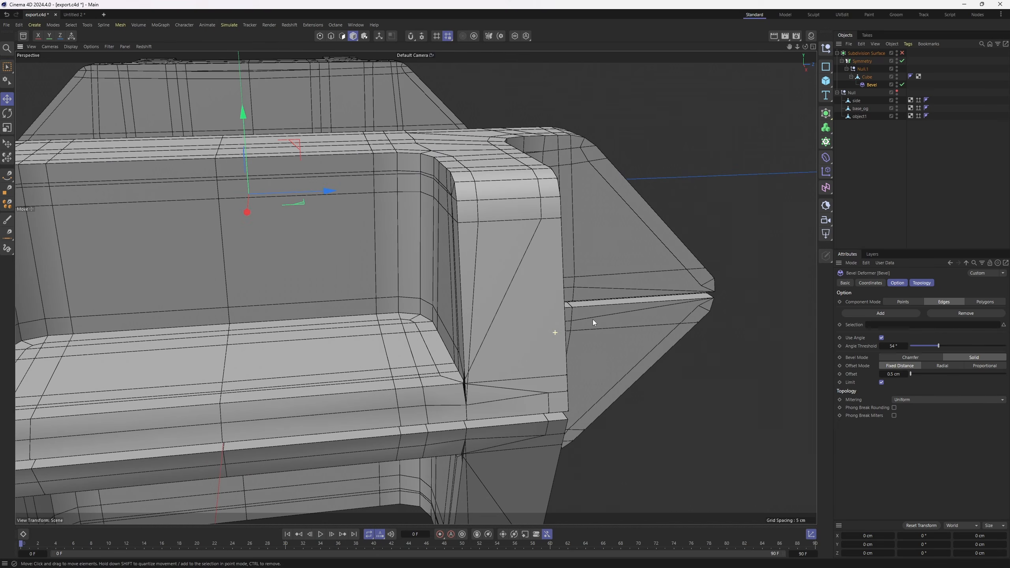
pyautogui.scroll(-5, 475, 343)
pyautogui.moveTo(475, 344)
pyautogui.keyDown('alt'); pyautogui.mouseDown()
pyautogui.moveTo(541, 319)
pyautogui.moveTo(470, 330)
pyautogui.mouseUp(); pyautogui.keyUp('alt')
pyautogui.scroll(-4, 528, 322)
pyautogui.scroll(2, 497, 352)
# Bake the Bevel deformer into the Cube as a single editable mesh and turn off the Symmetry.
pyautogui.rightClick(867, 76)
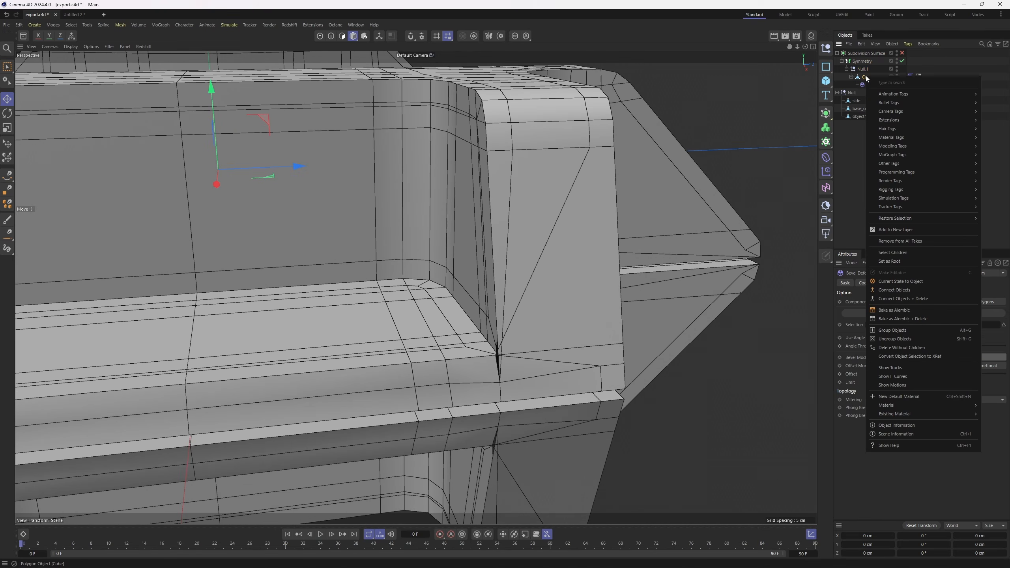
pyautogui.click(667, 202)
pyautogui.keyDown('alt'); pyautogui.moveTo(666, 202); pyautogui.dragTo(659, 201); pyautogui.keyUp('alt')
pyautogui.rightClick(867, 79)
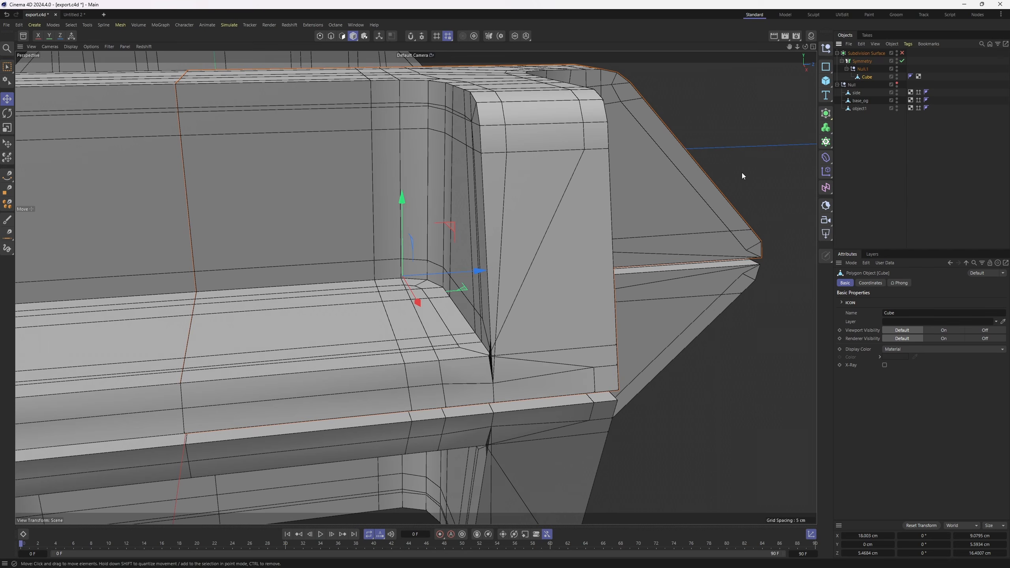
pyautogui.press('Return')
pyautogui.scroll(-1, 601, 233)
pyautogui.click(903, 61)
pyautogui.keyDown('alt'); pyautogui.moveTo(523, 207); pyautogui.dragTo(482, 217, button='middle'); pyautogui.keyUp('alt')
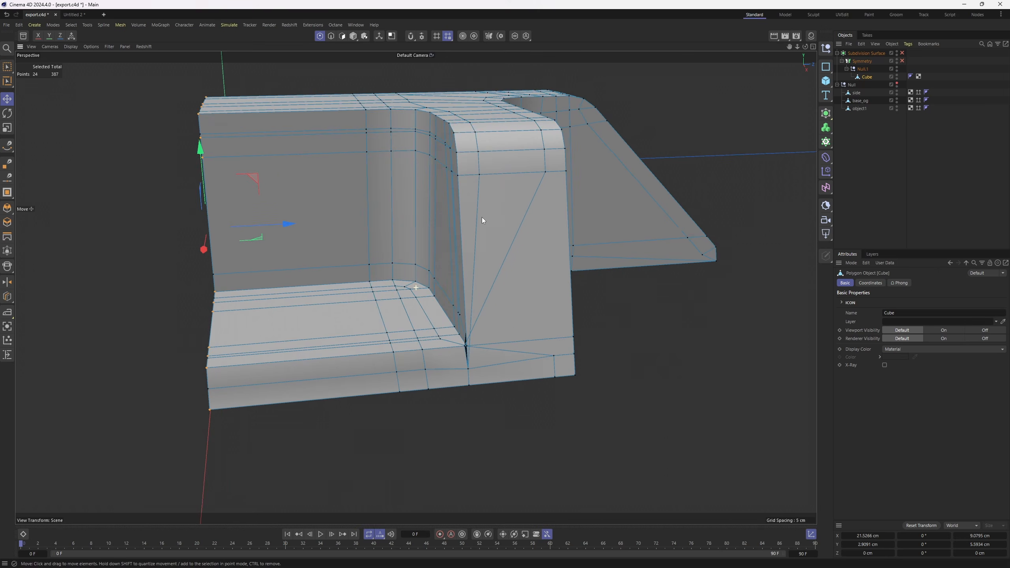
# Reroute the edges at the armrest's lower inner corner and across its front face with the Polygon Pen.
pyautogui.keyDown('alt'); pyautogui.moveTo(482, 217); pyautogui.dragTo(494, 188); pyautogui.keyUp('alt')
pyautogui.rightClick(493, 189)
pyautogui.click(520, 209)
pyautogui.keyDown('alt'); pyautogui.moveTo(480, 260); pyautogui.dragTo(472, 220); pyautogui.keyUp('alt')
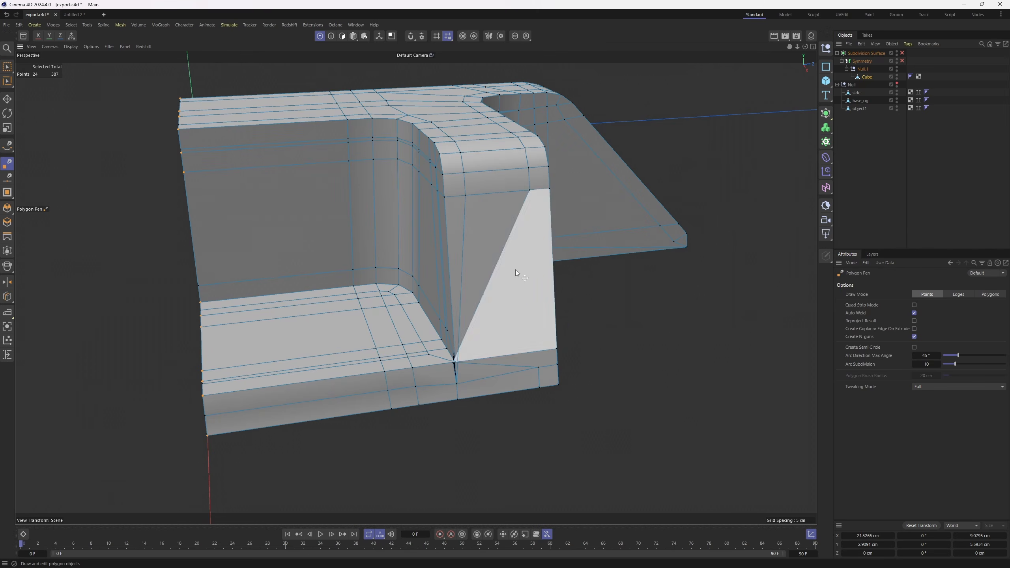
pyautogui.keyDown('alt'); pyautogui.moveTo(456, 299); pyautogui.dragTo(472, 279); pyautogui.keyUp('alt')
pyautogui.scroll(2, 465, 370)
pyautogui.keyDown('alt'); pyautogui.moveTo(462, 378); pyautogui.dragTo(466, 196); pyautogui.keyUp('alt')
pyautogui.keyDown('alt'); pyautogui.moveTo(480, 293); pyautogui.dragTo(579, 360); pyautogui.keyUp('alt')
pyautogui.press('e')
pyautogui.click(410, 395)
pyautogui.press('m')
pyautogui.press('e')
pyautogui.keyDown('alt'); pyautogui.moveTo(455, 418); pyautogui.dragTo(444, 169); pyautogui.keyUp('alt')
pyautogui.click(453, 435)
pyautogui.keyDown('alt'); pyautogui.moveTo(454, 435); pyautogui.dragTo(453, 380); pyautogui.keyUp('alt')
pyautogui.click(457, 318)
pyautogui.keyDown('alt'); pyautogui.moveTo(456, 318); pyautogui.dragTo(547, 409); pyautogui.keyUp('alt')
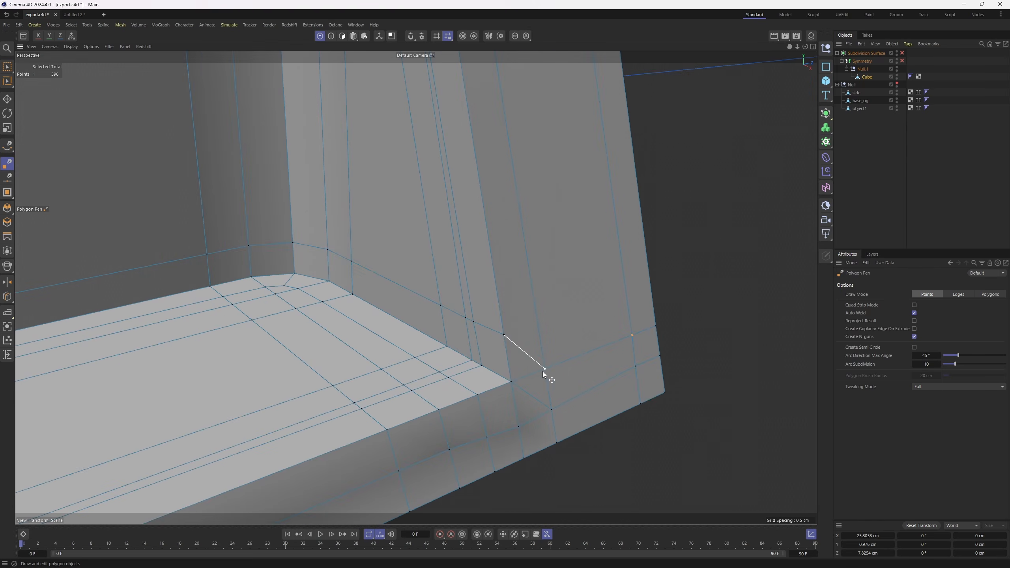
pyautogui.keyDown('alt'); pyautogui.moveTo(543, 372); pyautogui.dragTo(580, 242); pyautogui.keyUp('alt')
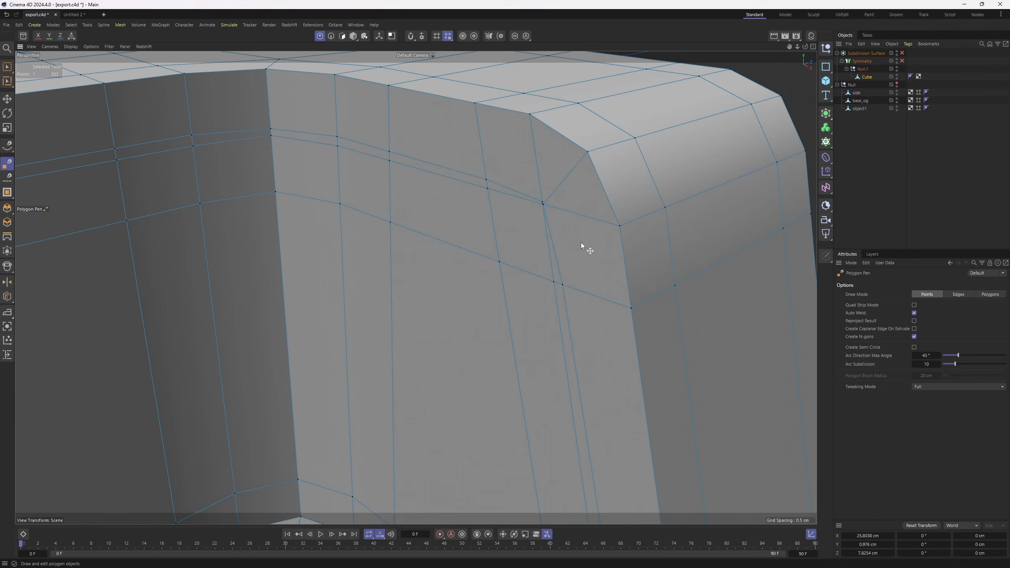
# Slide the point beside the armrest's rounded upper corner along its edge on the inner side of the recess.
pyautogui.press('m')
pyautogui.press('o')
pyautogui.moveTo(549, 212); pyautogui.dragTo(549, 199)
pyautogui.keyDown('alt'); pyautogui.moveTo(488, 189); pyautogui.dragTo(567, 237, button='middle'); pyautogui.keyUp('alt')
pyautogui.scroll(-3, 567, 237)
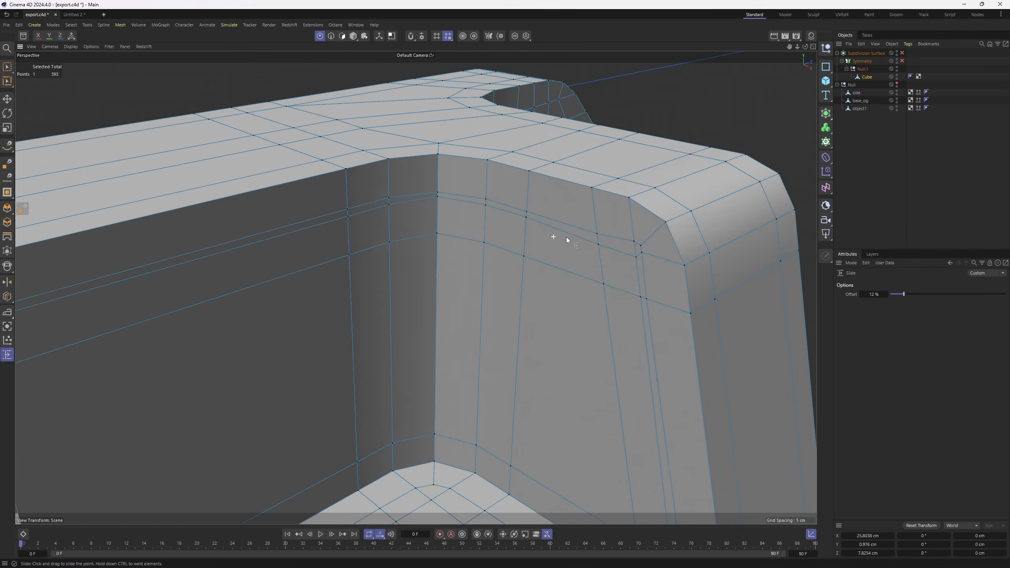
# Slide the upper horizontal support loops and the nearby corner point on the recess's inner walls down for even spacing.
pyautogui.press('e')
pyautogui.press('Return')
pyautogui.doubleClick(171, 267)
pyautogui.press('m')
pyautogui.press('o')
pyautogui.moveTo(390, 221); pyautogui.dragTo(390, 247)
pyautogui.press('Return')
pyautogui.moveTo(642, 252); pyautogui.dragTo(646, 288)
pyautogui.press('Return')
pyautogui.scroll(-4, 643, 300)
pyautogui.doubleClick(333, 297)
pyautogui.moveTo(333, 298); pyautogui.dragTo(334, 311)
pyautogui.press('Return')
pyautogui.scroll(3, 640, 238)
pyautogui.scroll(-3, 640, 238)
# Slide the vertical support edges near the armrest's front on its inner side to even out their spacing.
pyautogui.press('e')
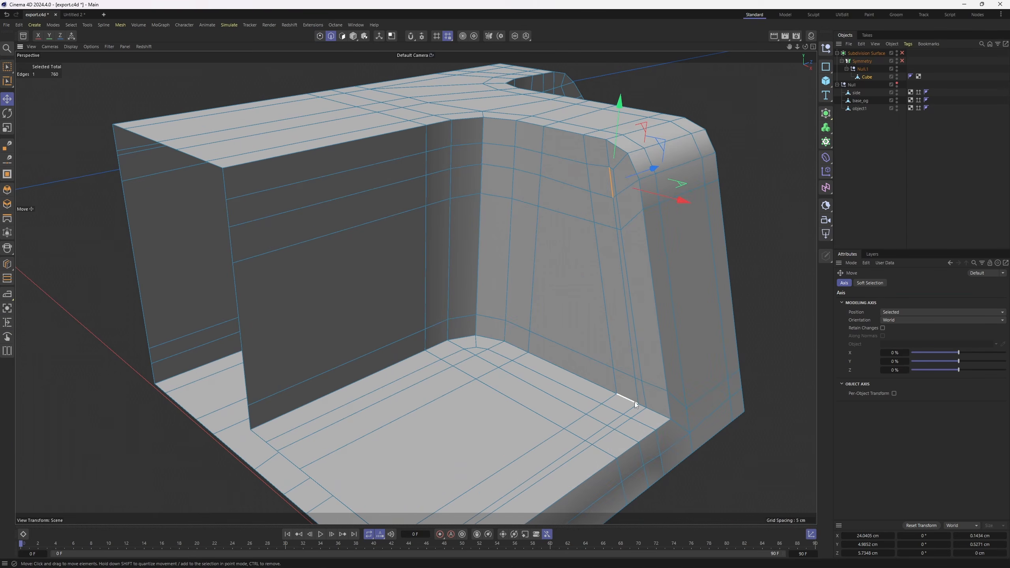
pyautogui.press('Return')
pyautogui.doubleClick(625, 374)
pyautogui.press('m')
pyautogui.press('o')
pyautogui.moveTo(586, 176); pyautogui.dragTo(568, 193)
pyautogui.press('e')
pyautogui.doubleClick(614, 195)
pyautogui.press('m')
pyautogui.press('o')
pyautogui.moveTo(612, 421); pyautogui.dragTo(394, 230)
# Move the point beside the rounded upper corner on the armrest's outer side to a cleaner position.
pyautogui.press('Return')
pyautogui.scroll(4, 387, 215)
pyautogui.press('e')
pyautogui.scroll(3, 394, 218)
pyautogui.moveTo(367, 215); pyautogui.dragTo(366, 230)
pyautogui.click(367, 217)
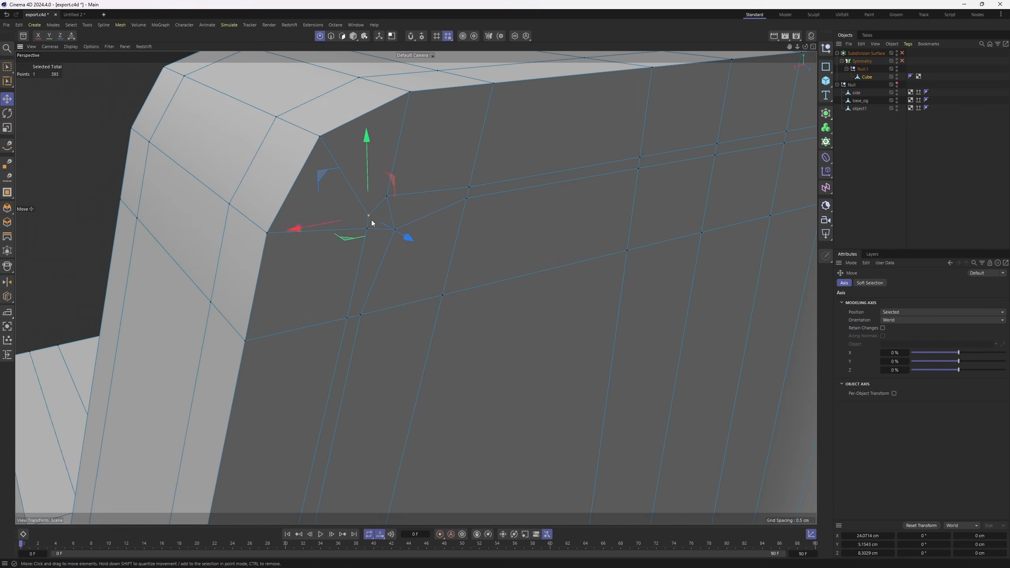
pyautogui.scroll(-5, 409, 245)
# Slide the vertical edge loop near the armrest's front on its outer side to even out the spacing.
pyautogui.press('Return')
pyautogui.keyDown('alt'); pyautogui.moveTo(350, 508); pyautogui.dragTo(347, 426, button='middle'); pyautogui.keyUp('alt')
pyautogui.doubleClick(346, 426)
pyautogui.press('m')
pyautogui.press('o')
pyautogui.moveTo(362, 340); pyautogui.dragTo(372, 339)
pyautogui.press('e')
# Slide the upper horizontal support edges on the armrest's outer side and the adjoining side recess wall downward.
pyautogui.click(428, 136)
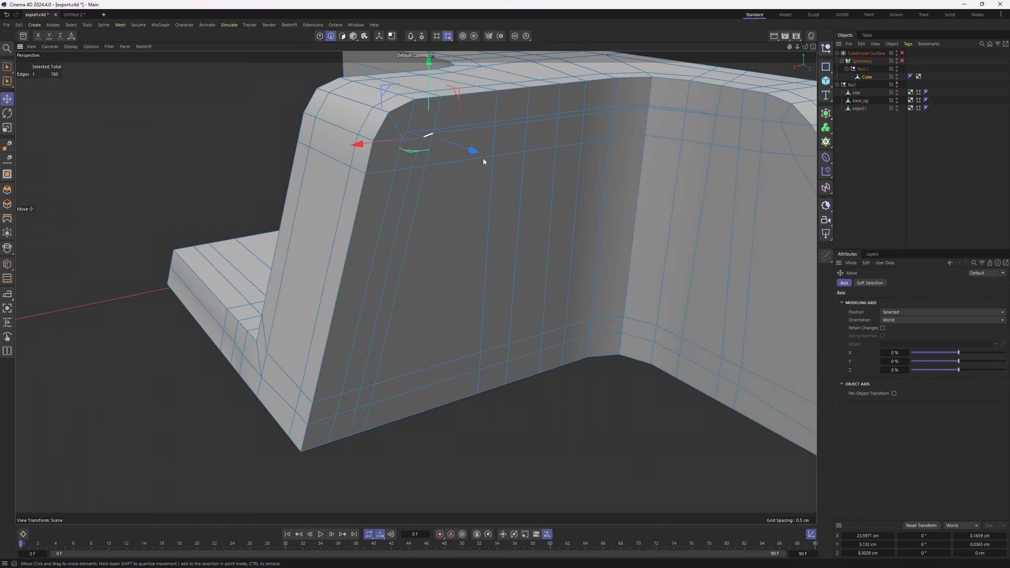
pyautogui.keyDown('ctrl'); pyautogui.keyDown('shift'); pyautogui.click(544, 107); pyautogui.keyUp('shift'); pyautogui.keyUp('ctrl')
pyautogui.press('m')
pyautogui.press('o')
pyautogui.moveTo(504, 125); pyautogui.dragTo(502, 140)
pyautogui.press('Return')
# Slide the uneven points of the upper support loop on the side wing's wall and lower the one near its rounded corner.
pyautogui.scroll(4, 576, 114)
pyautogui.moveTo(577, 115); pyautogui.dragTo(577, 108)
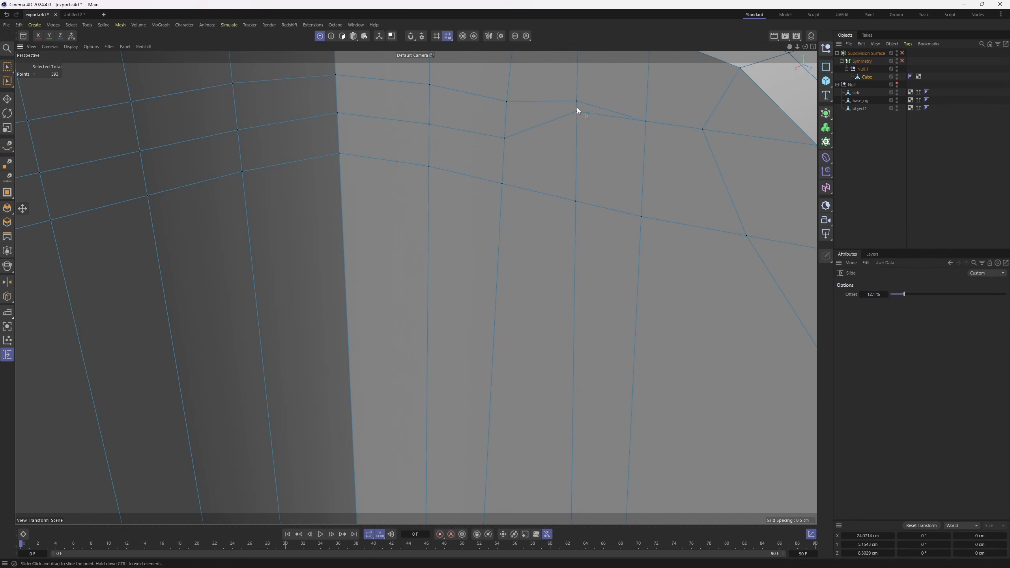
pyautogui.moveTo(648, 123); pyautogui.dragTo(643, 123)
pyautogui.scroll(2, 644, 123)
pyautogui.press('space')
pyautogui.click(649, 122)
pyautogui.keyDown('alt'); pyautogui.moveTo(651, 87); pyautogui.dragTo(592, 210); pyautogui.keyUp('alt')
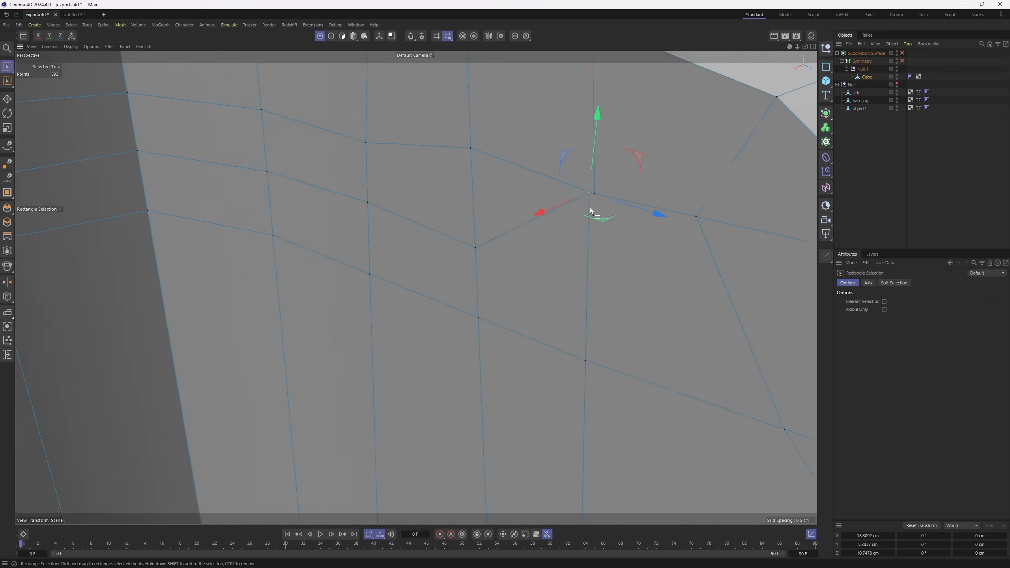
pyautogui.scroll(2, 603, 213)
pyautogui.press('e')
pyautogui.scroll(1, 603, 214)
pyautogui.moveTo(576, 153); pyautogui.dragTo(574, 207)
# Lower the neighbouring points on the side wing's upper support loop to straighten its flow into the corner.
pyautogui.scroll(-3, 637, 223)
pyautogui.click(681, 230)
pyautogui.moveTo(683, 193); pyautogui.dragTo(682, 219)
pyautogui.keyDown('alt'); pyautogui.moveTo(683, 219); pyautogui.dragTo(565, 215); pyautogui.keyUp('alt')
pyautogui.scroll(-2, 557, 207)
pyautogui.click(479, 195)
pyautogui.moveTo(478, 150); pyautogui.dragTo(478, 157)
pyautogui.scroll(-4, 557, 206)
# Connect points with the Polygon Pen to carry the lower support loop across the side wing to its pointed end.
pyautogui.keyDown('alt'); pyautogui.moveTo(596, 315); pyautogui.dragTo(567, 284); pyautogui.keyUp('alt')
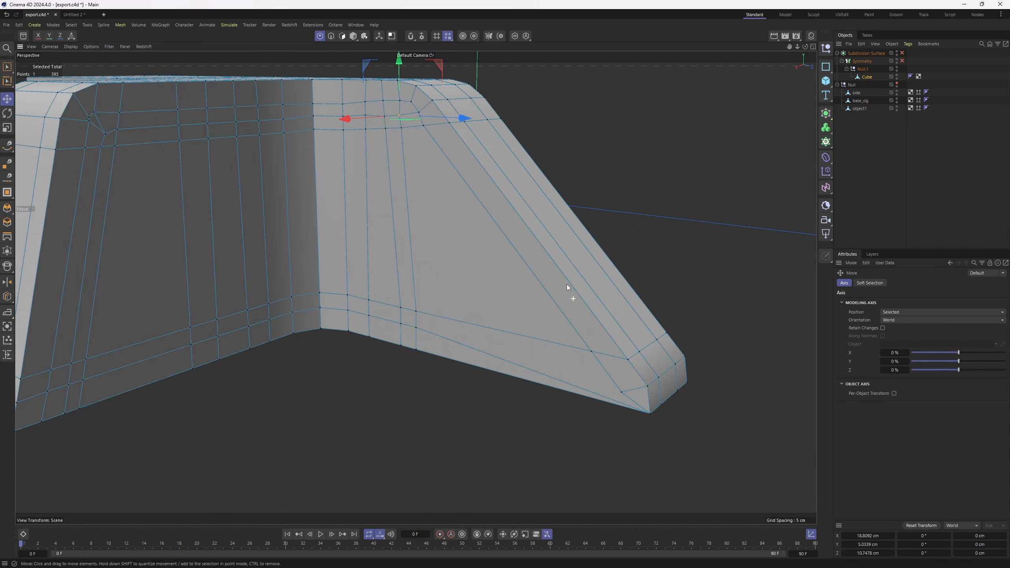
pyautogui.scroll(3, 567, 284)
pyautogui.press('m')
pyautogui.press('e')
pyautogui.click(366, 268)
pyautogui.click(622, 339)
pyautogui.press('e')
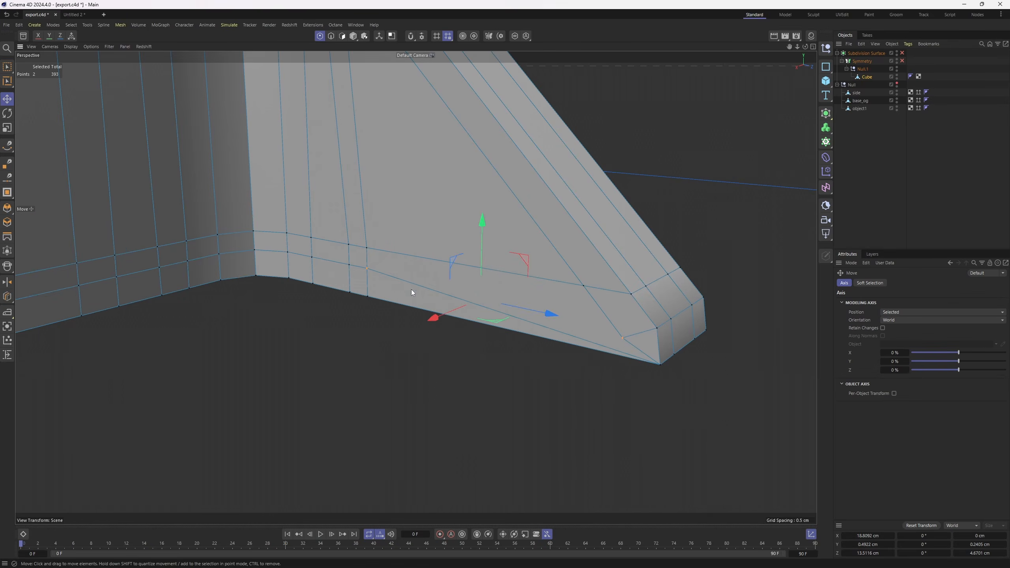
pyautogui.press('m')
pyautogui.press('e')
pyautogui.keyDown('alt'); pyautogui.moveTo(567, 338); pyautogui.dragTo(343, 281); pyautogui.keyUp('alt')
pyautogui.scroll(-5, 614, 283)
pyautogui.scroll(4, 511, 221)
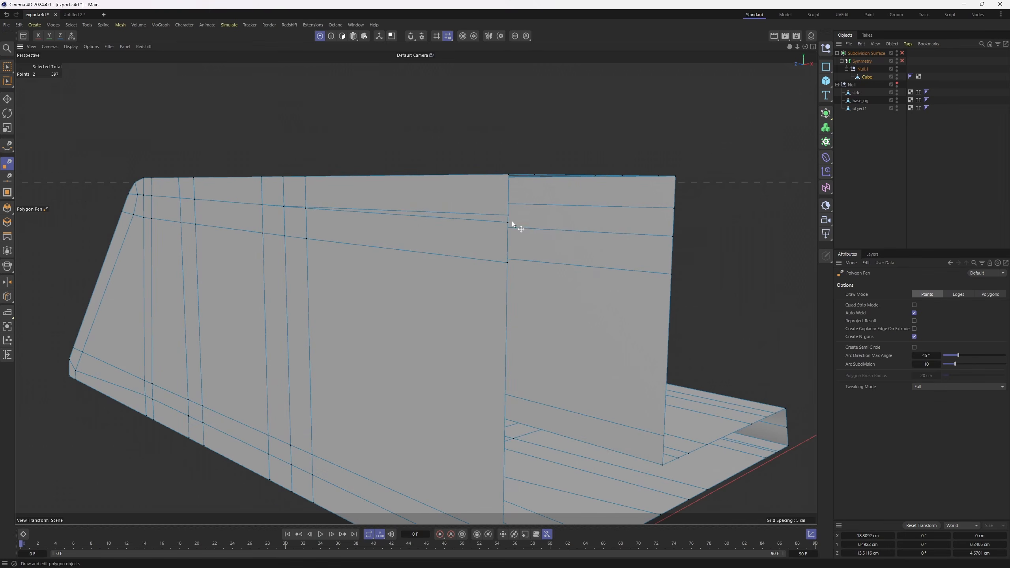
# Select the upper support loop, drop the edges outside the rear wall from the selection, and shift the remaining edges vertically.
pyautogui.press('Return')
pyautogui.press('e')
pyautogui.scroll(4, 524, 234)
pyautogui.doubleClick(524, 221)
pyautogui.keyDown('alt'); pyautogui.moveTo(524, 222); pyautogui.dragTo(402, 227); pyautogui.keyUp('alt')
pyautogui.scroll(3, 343, 221)
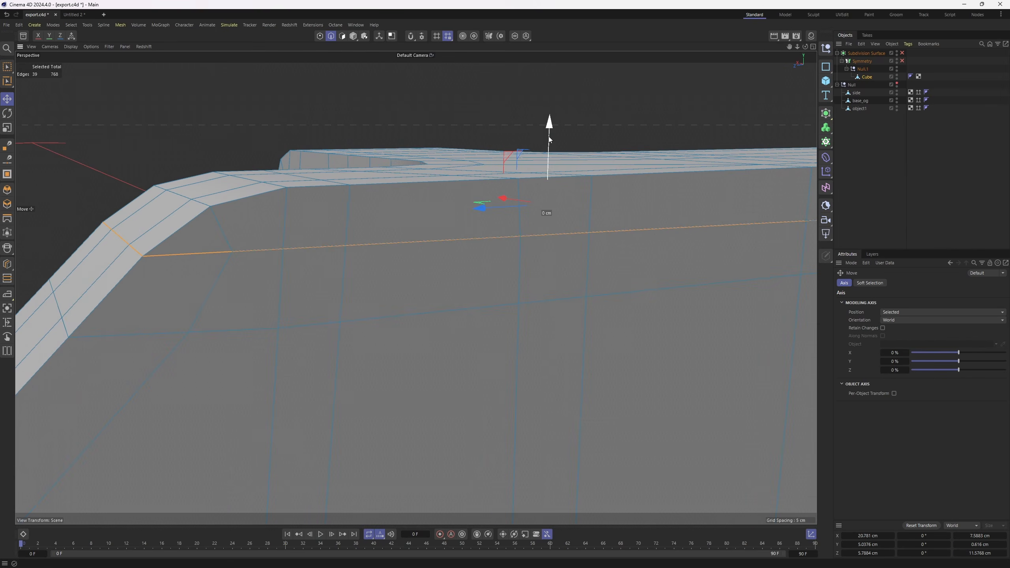
pyautogui.press('0')
pyautogui.keyDown('ctrl'); pyautogui.moveTo(229, 279); pyautogui.dragTo(24, 188); pyautogui.keyUp('ctrl')
pyautogui.moveTo(24, 188)
pyautogui.keyDown('alt'); pyautogui.mouseDown()
pyautogui.moveTo(352, 249)
pyautogui.moveTo(467, 295)
pyautogui.moveTo(199, 283)
pyautogui.mouseUp(); pyautogui.keyUp('alt')
pyautogui.press('9')
pyautogui.moveTo(199, 284)
pyautogui.keyDown('alt'); pyautogui.mouseDown()
pyautogui.moveTo(463, 294)
pyautogui.moveTo(569, 312)
pyautogui.mouseUp(); pyautogui.keyUp('alt')
pyautogui.moveTo(464, 285)
pyautogui.keyDown('ctrl'); pyautogui.mouseDown()
pyautogui.moveTo(329, 272)
pyautogui.moveTo(513, 243)
pyautogui.mouseUp(); pyautogui.keyUp('ctrl')
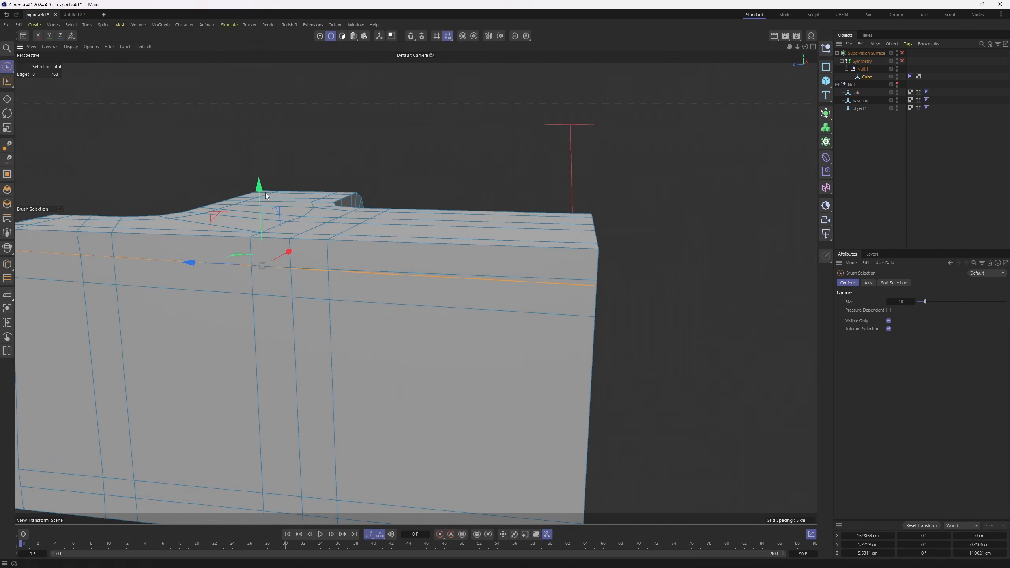
pyautogui.moveTo(260, 192); pyautogui.dragTo(358, 199)
# Preview the whole model with Symmetry and Subdivision Surface enabled and inspect the front of the seat.
pyautogui.press('Return')
pyautogui.press('Return')
pyautogui.press('e')
pyautogui.click(161, 259)
pyautogui.keyDown('alt'); pyautogui.moveTo(152, 289); pyautogui.dragTo(550, 205); pyautogui.keyUp('alt')
pyautogui.click(902, 61)
pyautogui.click(859, 159)
pyautogui.click(902, 61)
pyautogui.click(902, 53)
pyautogui.hotkey('ctrl', 'z')
pyautogui.scroll(4, 401, 342)
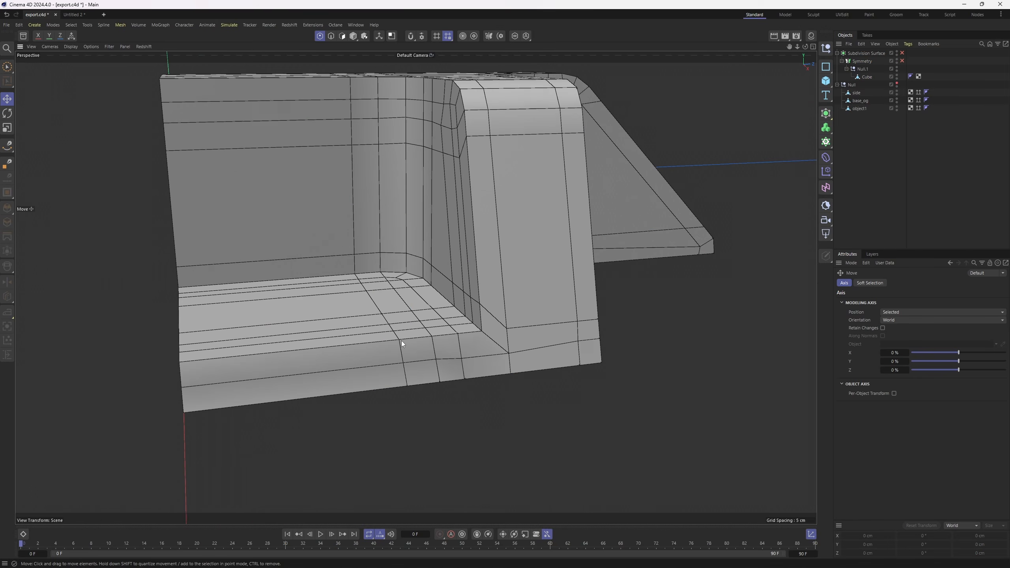
# Clean up the stray points at the base's front edge beside the armrest with the Polygon Pen.
pyautogui.click(464, 351)
pyautogui.scroll(4, 464, 351)
pyautogui.scroll(4, 469, 339)
pyautogui.press('m')
pyautogui.press('e')
pyautogui.moveTo(475, 328); pyautogui.dragTo(453, 347)
# Examine the Subdivision Surface result from several sides, comparing it with the unsmoothed cage.
pyautogui.press('q')
pyautogui.press('q')
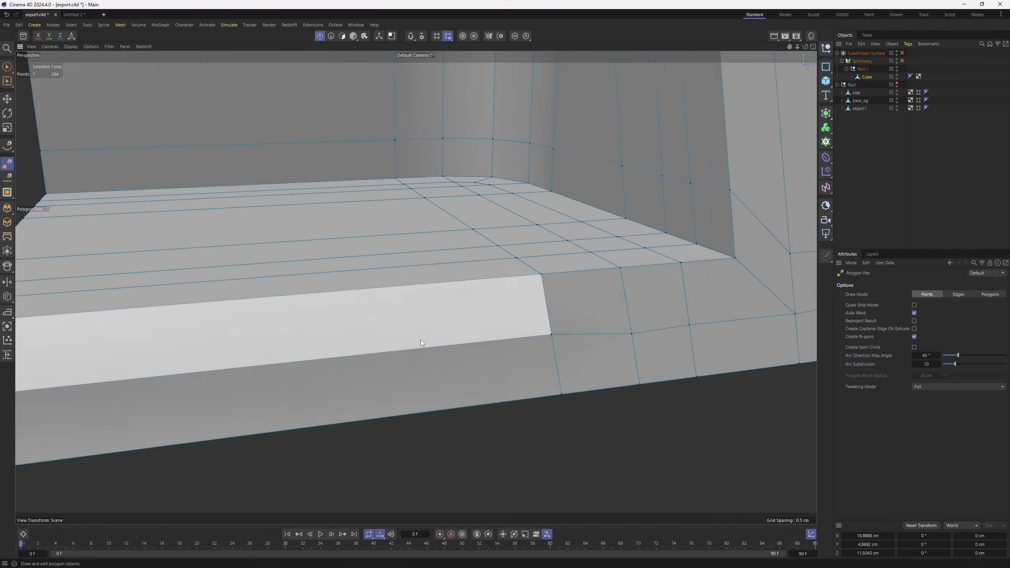
pyautogui.click(902, 53)
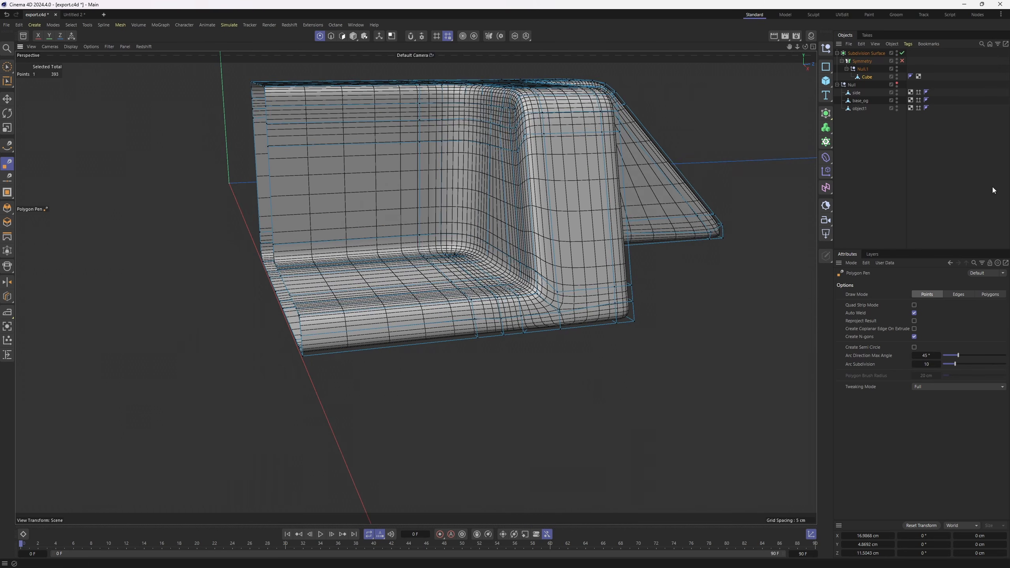
pyautogui.press('q')
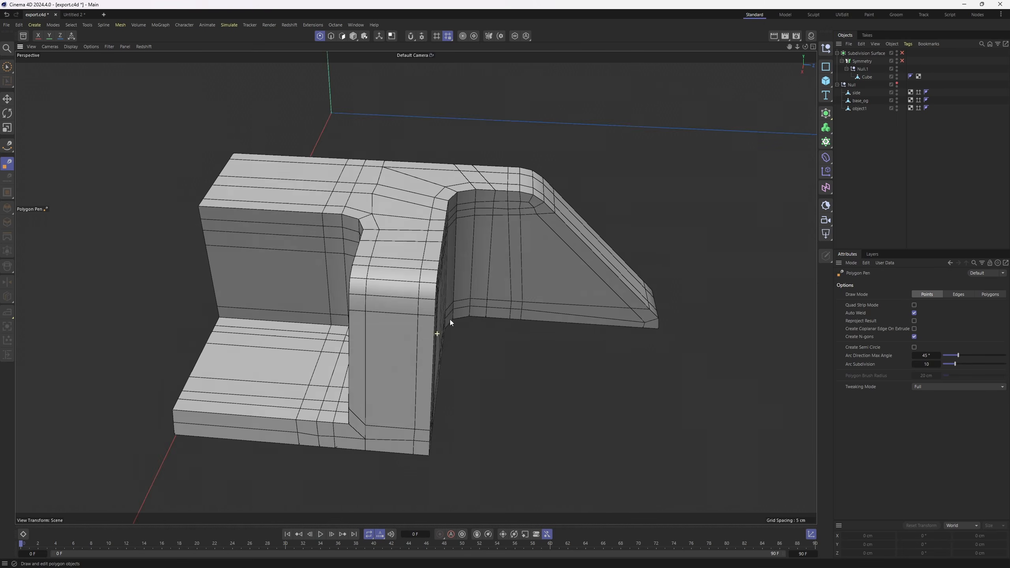
pyautogui.keyDown('alt'); pyautogui.moveTo(449, 319); pyautogui.dragTo(580, 298); pyautogui.keyUp('alt')
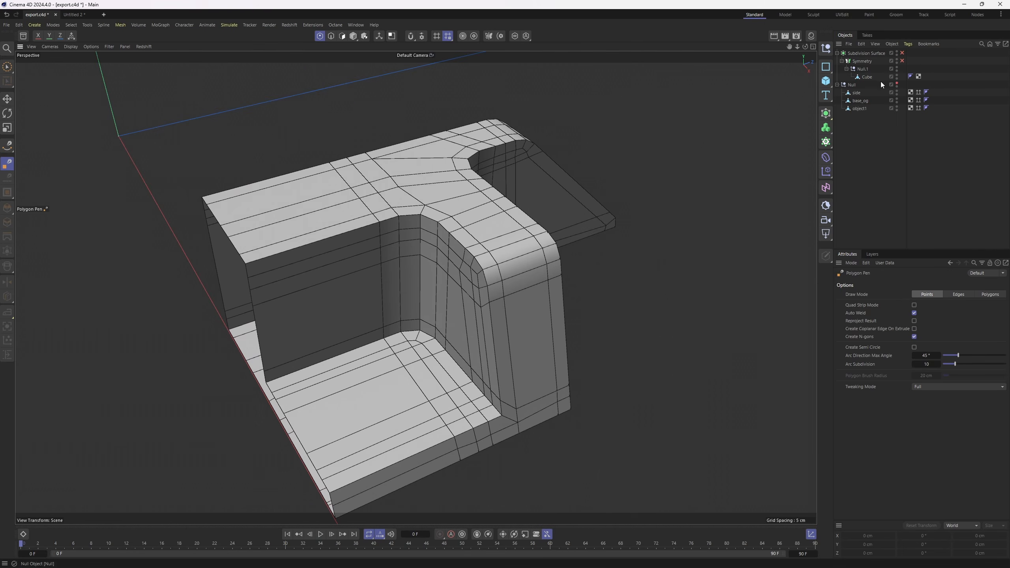
pyautogui.click(868, 77)
pyautogui.keyDown('alt'); pyautogui.moveTo(634, 219); pyautogui.dragTo(605, 287); pyautogui.keyUp('alt')
pyautogui.press('q')
pyautogui.keyDown('alt'); pyautogui.moveTo(710, 120); pyautogui.dragTo(696, 278); pyautogui.keyUp('alt')
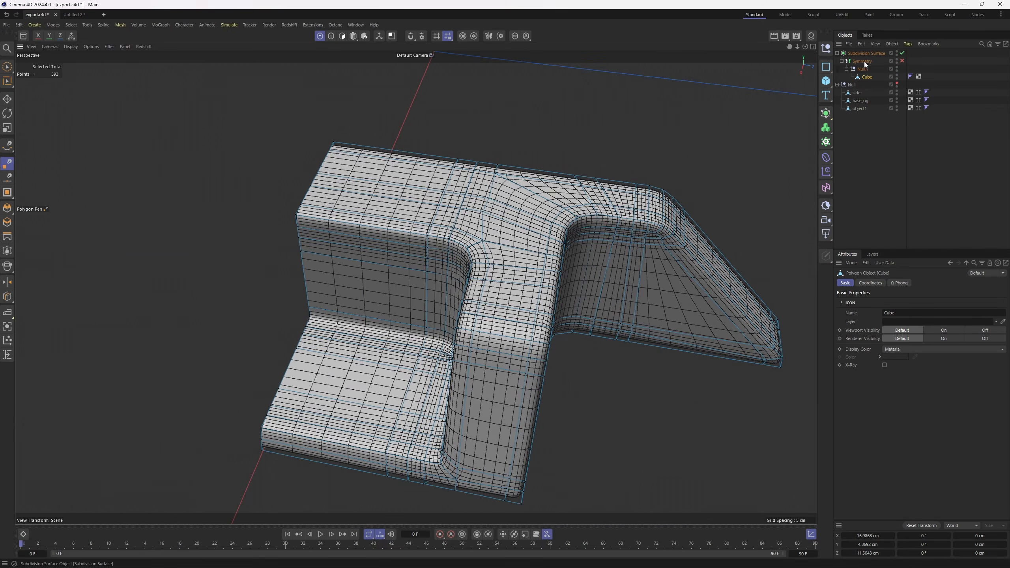
pyautogui.click(902, 53)
# Add four evenly spaced loop cuts across the wide section of the backrest and seat.
pyautogui.keyDown('alt'); pyautogui.moveTo(593, 215); pyautogui.dragTo(629, 178); pyautogui.keyUp('alt')
pyautogui.keyDown('alt'); pyautogui.moveTo(629, 178); pyautogui.dragTo(578, 159, button='middle'); pyautogui.keyUp('alt')
pyautogui.keyDown('alt'); pyautogui.moveTo(506, 220); pyautogui.dragTo(479, 232); pyautogui.keyUp('alt')
pyautogui.press('k')
pyautogui.press('l')
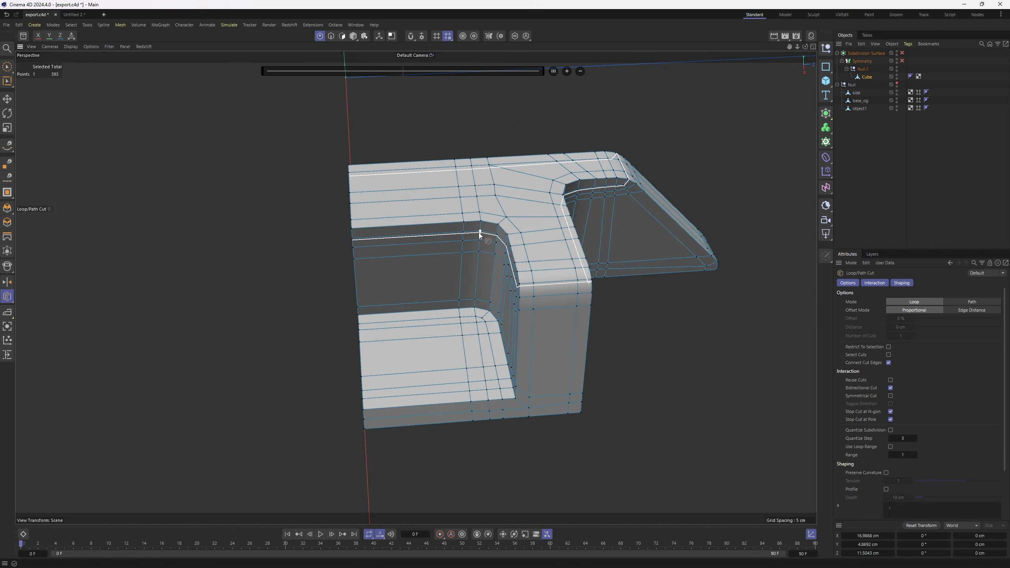
pyautogui.keyDown('alt'); pyautogui.moveTo(567, 242); pyautogui.dragTo(540, 216); pyautogui.keyUp('alt')
pyautogui.scroll(3, 540, 216)
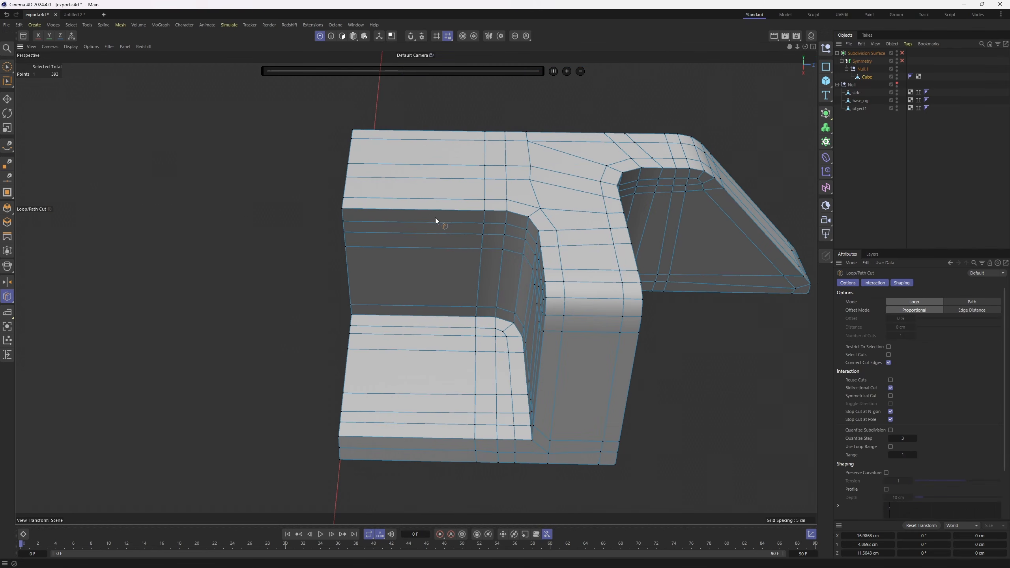
pyautogui.click(418, 209)
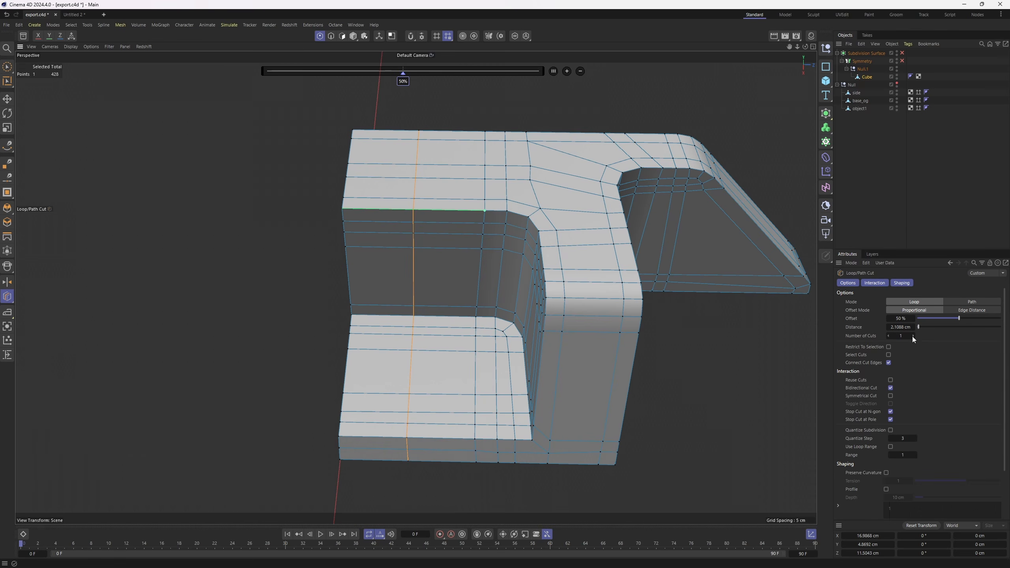
pyautogui.click(913, 337)
pyautogui.click(913, 336)
pyautogui.click(913, 337)
# Add three evenly spaced horizontal loop cuts around the tall walls of the backrest, armrest and side wing.
pyautogui.keyDown('alt'); pyautogui.moveTo(647, 264); pyautogui.dragTo(676, 293); pyautogui.keyUp('alt')
pyautogui.click(569, 241)
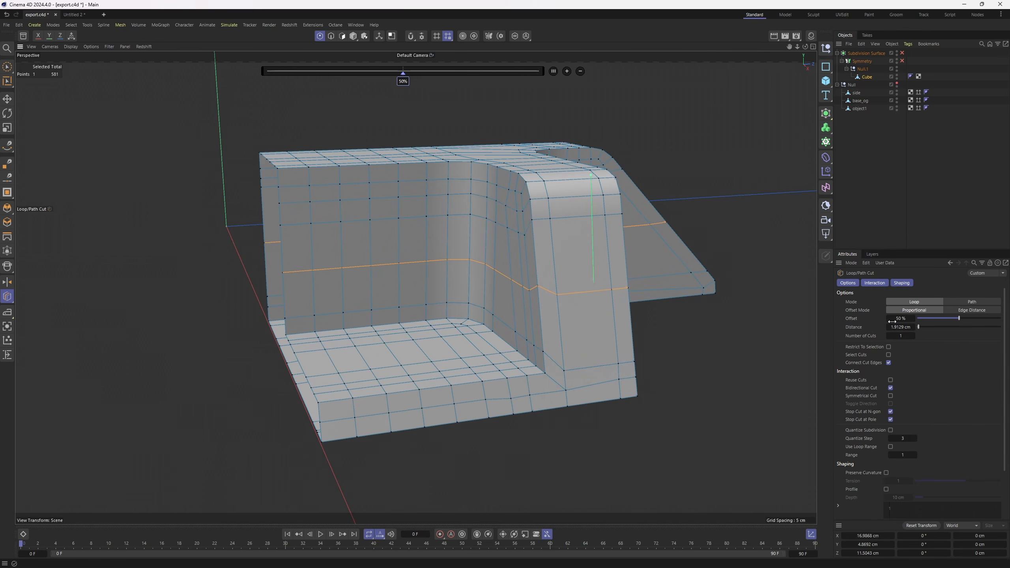
pyautogui.click(913, 336)
pyautogui.press('e')
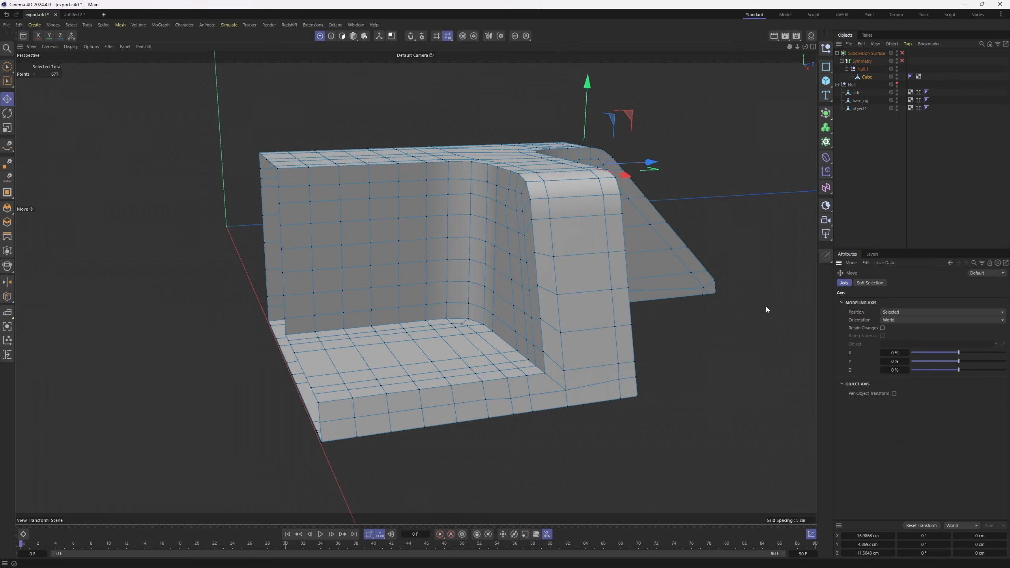
# In the Top view, make a straight horizontal Line Cut through the whole body between the side wing junction and the backrest.
pyautogui.keyDown('alt'); pyautogui.moveTo(613, 289); pyautogui.dragTo(555, 102); pyautogui.keyUp('alt')
pyautogui.press('k')
pyautogui.press('l')
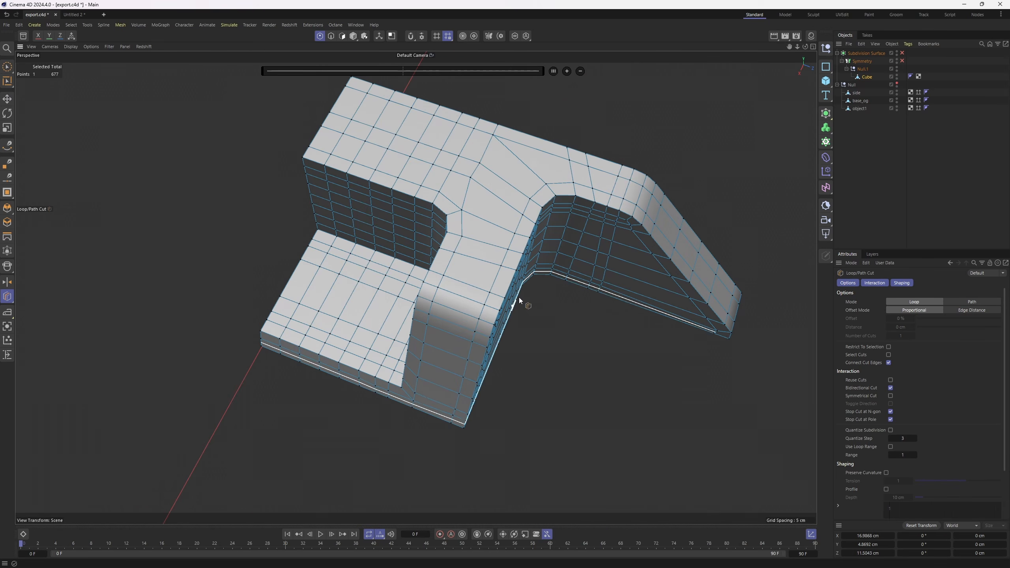
pyautogui.middleClick(519, 296)
pyautogui.middleClick(579, 218)
pyautogui.scroll(-1, 573, 221)
pyautogui.keyDown('alt'); pyautogui.moveTo(438, 303); pyautogui.dragTo(482, 201, button='middle'); pyautogui.keyUp('alt')
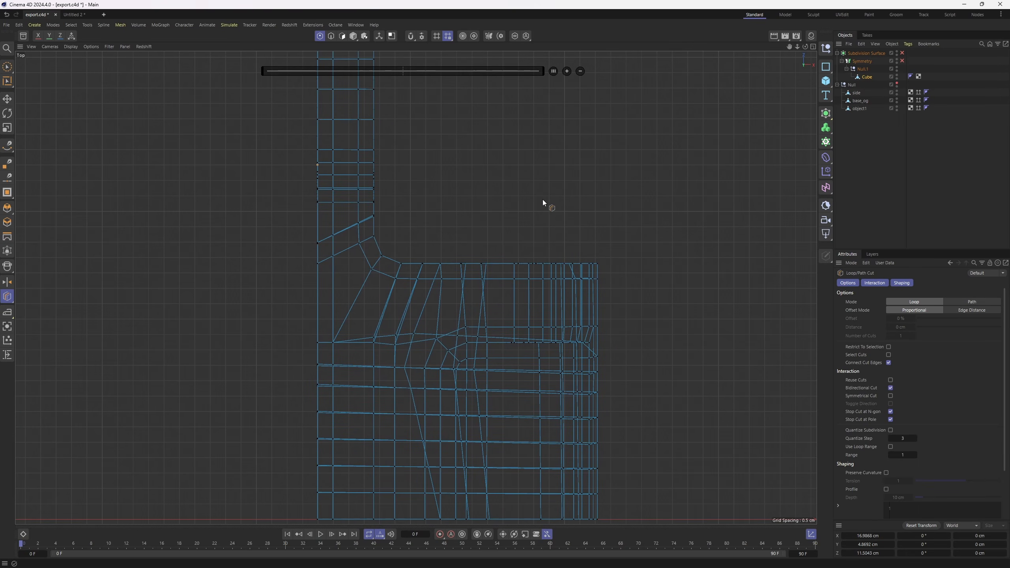
pyautogui.press('k')
pyautogui.press('k')
pyautogui.rightClick(514, 208)
pyautogui.click(772, 210)
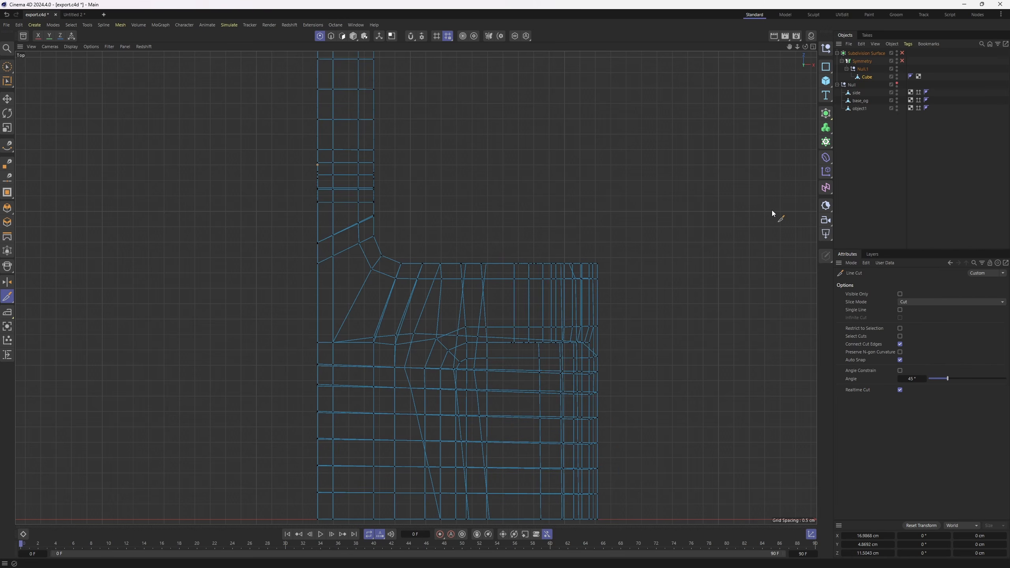
pyautogui.click(620, 304)
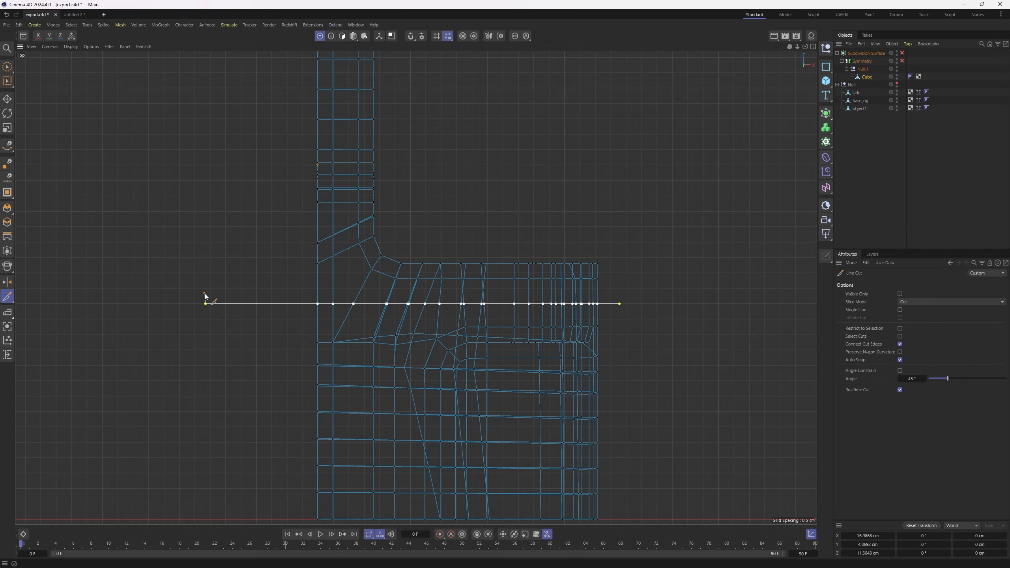
pyautogui.keyDown('shift'); pyautogui.click(206, 296); pyautogui.keyUp('shift')
pyautogui.press('space')
# Redirect the edge flow on the top face where the side wing meets the body with the Polygon Pen.
pyautogui.middleClick(229, 258)
pyautogui.middleClick(342, 195)
pyautogui.scroll(2, 551, 134)
pyautogui.press('m')
pyautogui.press('e')
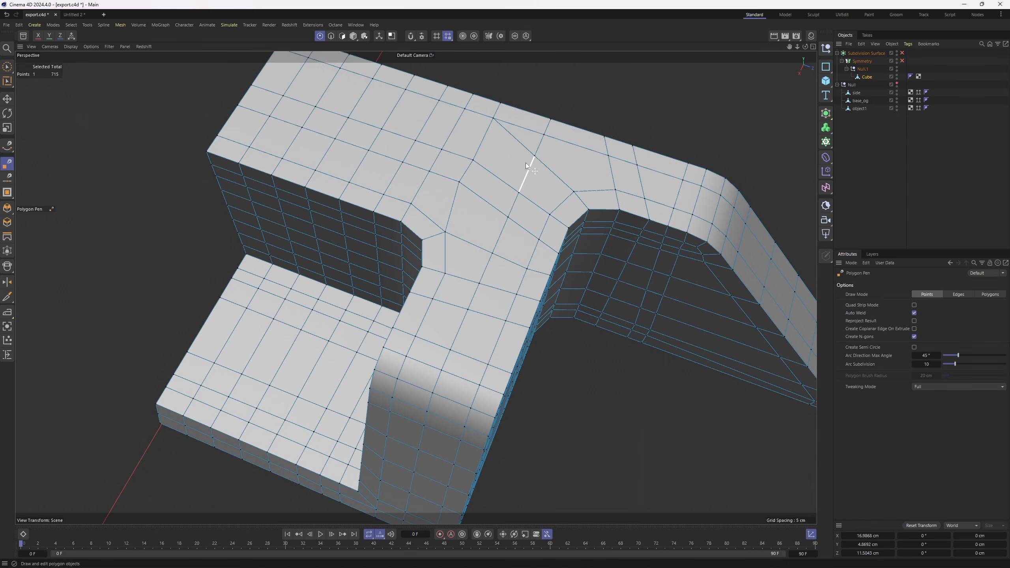
pyautogui.moveTo(539, 149); pyautogui.dragTo(576, 256)
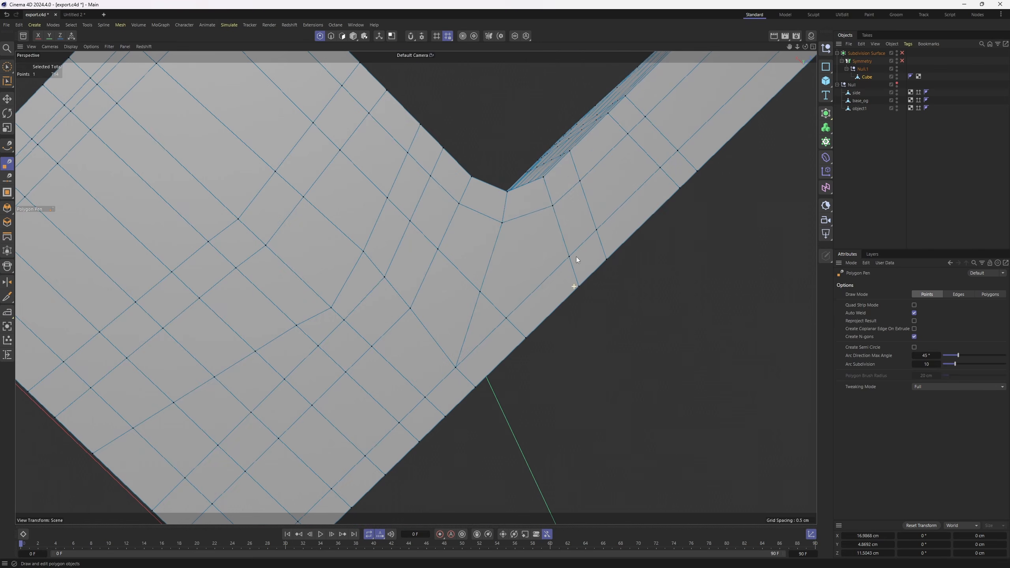
pyautogui.moveTo(479, 292); pyautogui.dragTo(503, 313)
# Insert a loop cut at 50% running across the seat floor and up the armrest's inner wall.
pyautogui.scroll(-4, 527, 307)
pyautogui.press('k')
pyautogui.press('l')
pyautogui.click(537, 266)
pyautogui.press('Return')
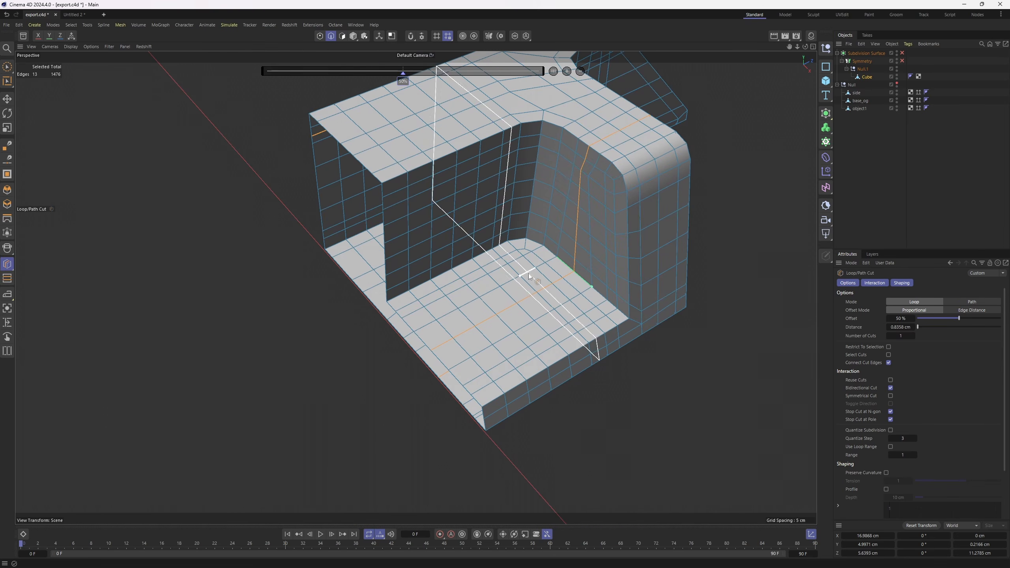
# Select the parallel edge rows running across the seat floor and distribute them with Equal Spacing.
pyautogui.press('r')
pyautogui.scroll(4, 526, 260)
pyautogui.click(526, 260)
pyautogui.doubleClick(364, 334)
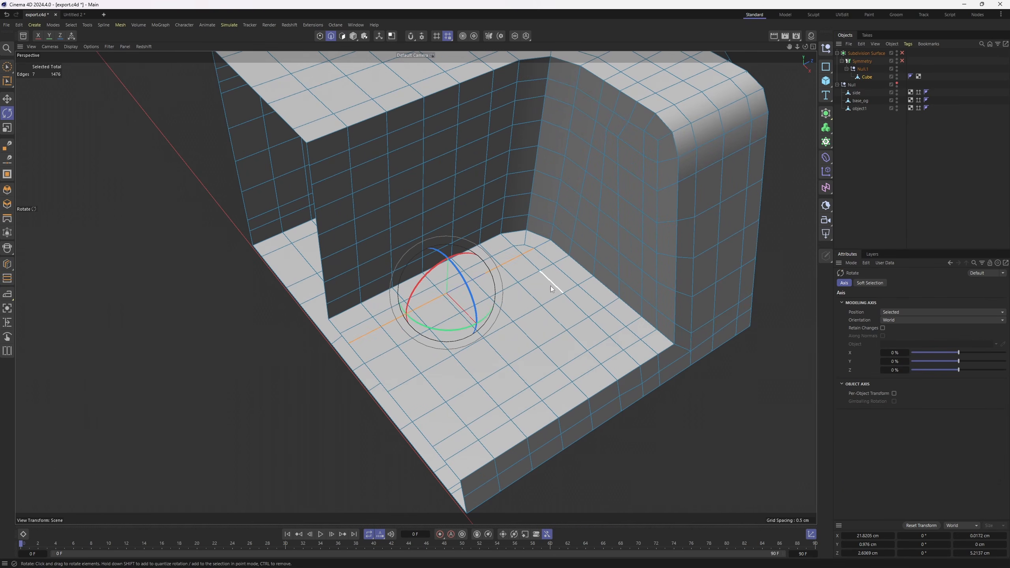
pyautogui.keyDown('shift'); pyautogui.doubleClick(378, 357); pyautogui.keyUp('shift')
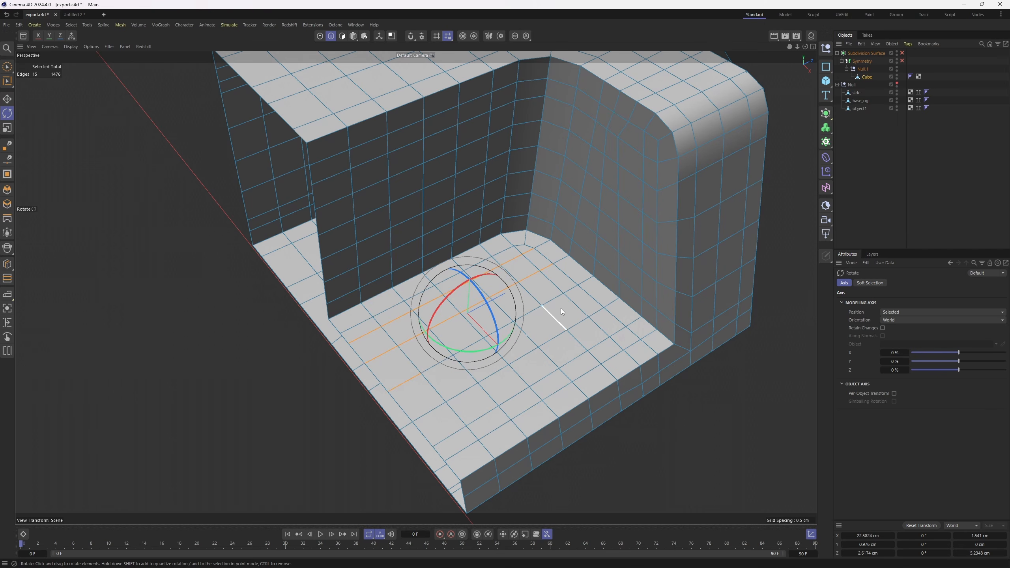
pyautogui.keyDown('shift'); pyautogui.click(584, 304); pyautogui.keyUp('shift')
pyautogui.keyDown('shift'); pyautogui.doubleClick(441, 414); pyautogui.keyUp('shift')
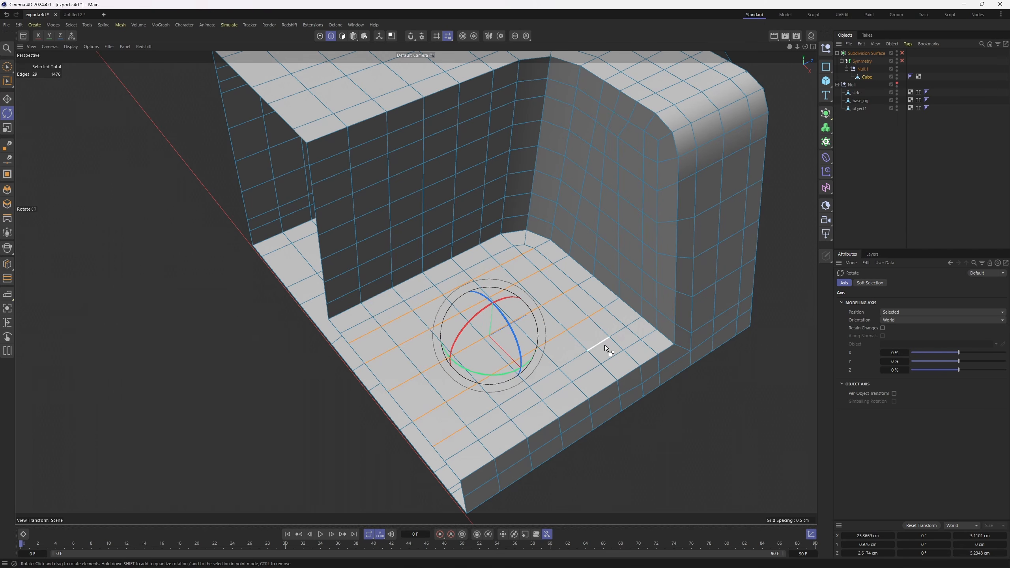
pyautogui.press('m')
pyautogui.click(663, 498)
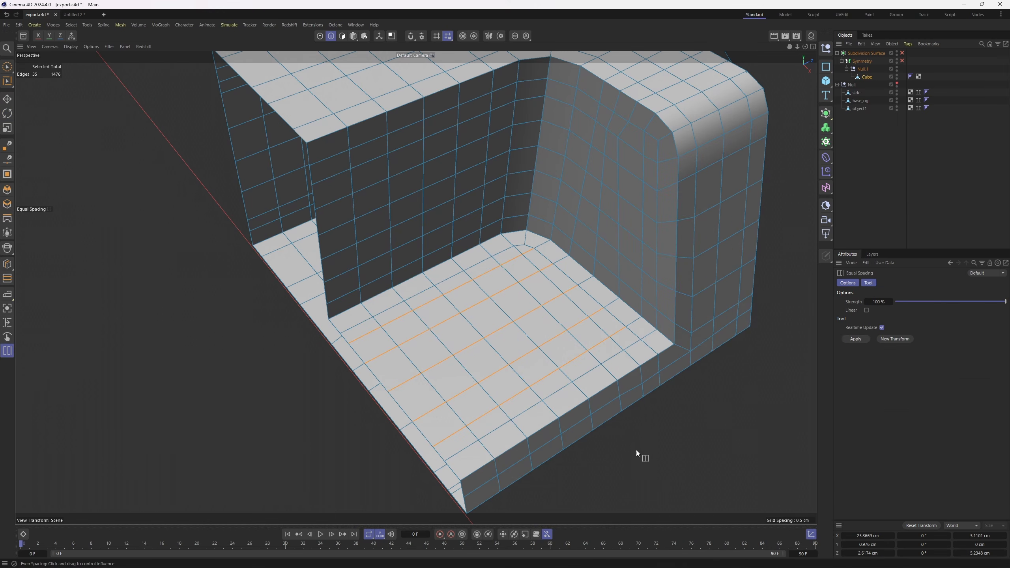
pyautogui.keyDown('alt'); pyautogui.moveTo(636, 454); pyautogui.dragTo(601, 269); pyautogui.keyUp('alt')
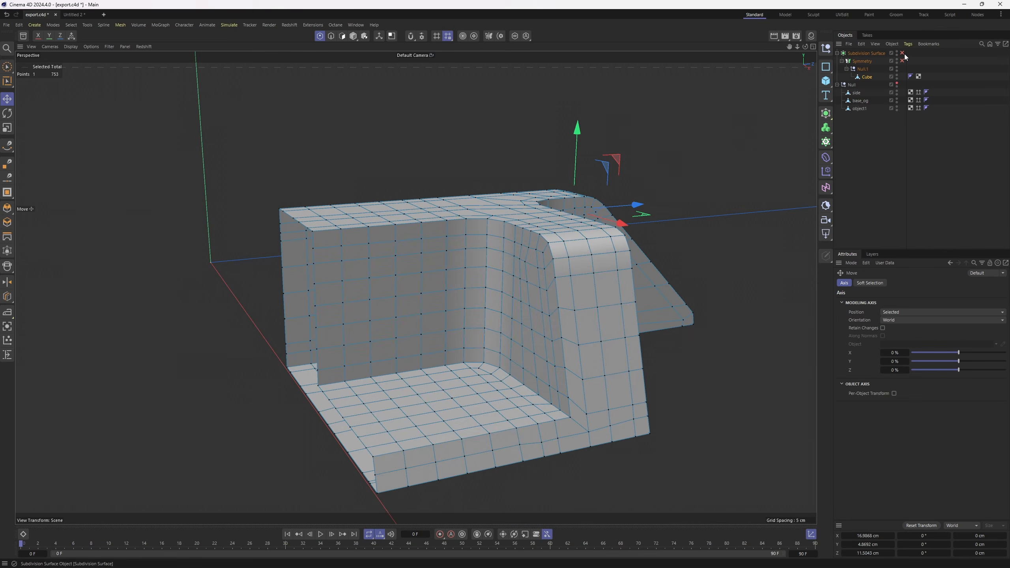
# Preview the evened-out mesh with Subdivision Surface enabled.
pyautogui.click(902, 53)
pyautogui.click(875, 159)
pyautogui.keyDown('alt'); pyautogui.moveTo(597, 255); pyautogui.dragTo(465, 228); pyautogui.keyUp('alt')
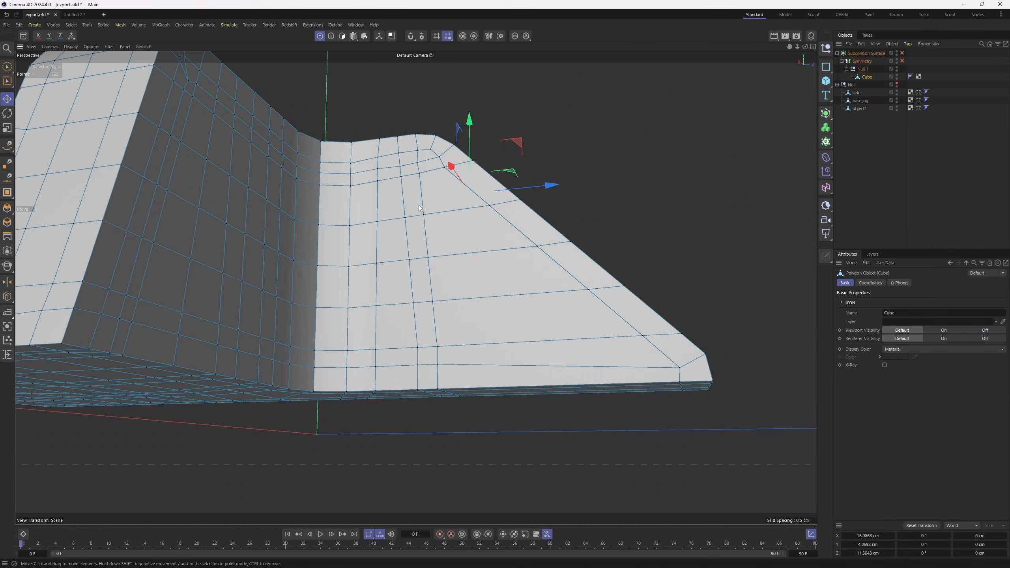
# Select the two vertical edge loops on both walls and the underside of the side wing and apply Equal Spacing.
pyautogui.press('Return')
pyautogui.click(423, 196)
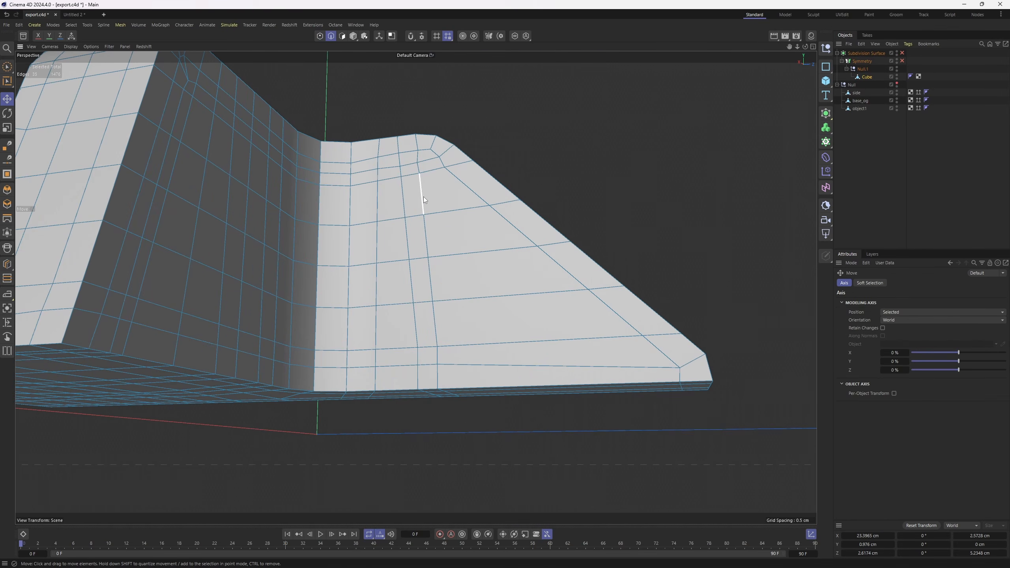
pyautogui.keyDown('alt'); pyautogui.moveTo(439, 338); pyautogui.dragTo(445, 361); pyautogui.keyUp('alt')
pyautogui.keyDown('ctrl'); pyautogui.keyDown('shift'); pyautogui.click(458, 336); pyautogui.keyUp('shift'); pyautogui.keyUp('ctrl')
pyautogui.keyDown('ctrl'); pyautogui.keyDown('shift'); pyautogui.click(529, 176); pyautogui.keyUp('shift'); pyautogui.keyUp('ctrl')
pyautogui.keyDown('alt'); pyautogui.moveTo(530, 175); pyautogui.dragTo(637, 201); pyautogui.keyUp('alt')
pyautogui.rightClick(585, 235)
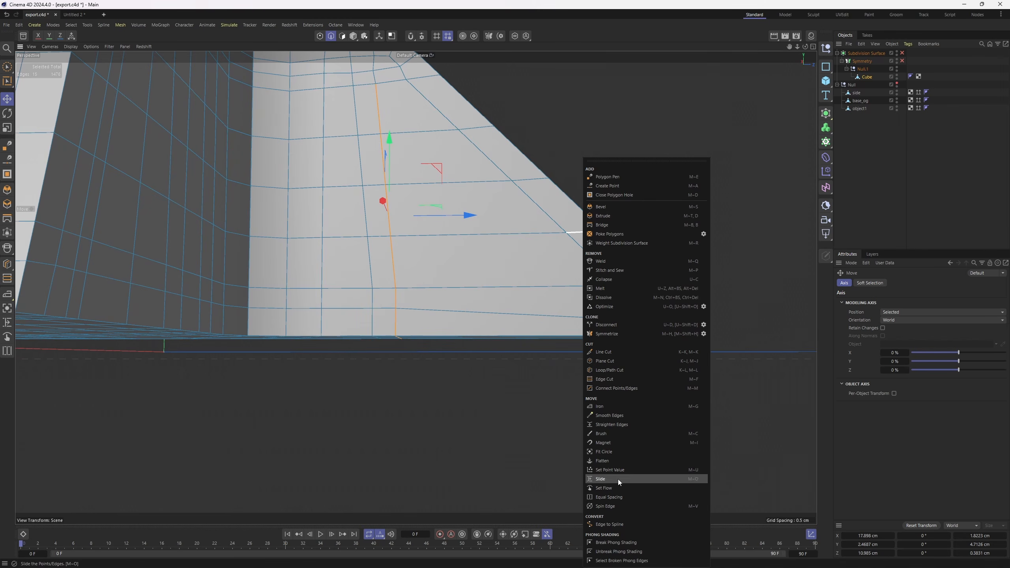
pyautogui.press('Escape')
pyautogui.keyDown('alt'); pyautogui.moveTo(353, 92); pyautogui.dragTo(376, 137, button='middle'); pyautogui.keyUp('alt')
pyautogui.keyDown('shift'); pyautogui.click(376, 137); pyautogui.keyUp('shift')
pyautogui.keyDown('alt'); pyautogui.moveTo(419, 247); pyautogui.dragTo(413, 318); pyautogui.keyUp('alt')
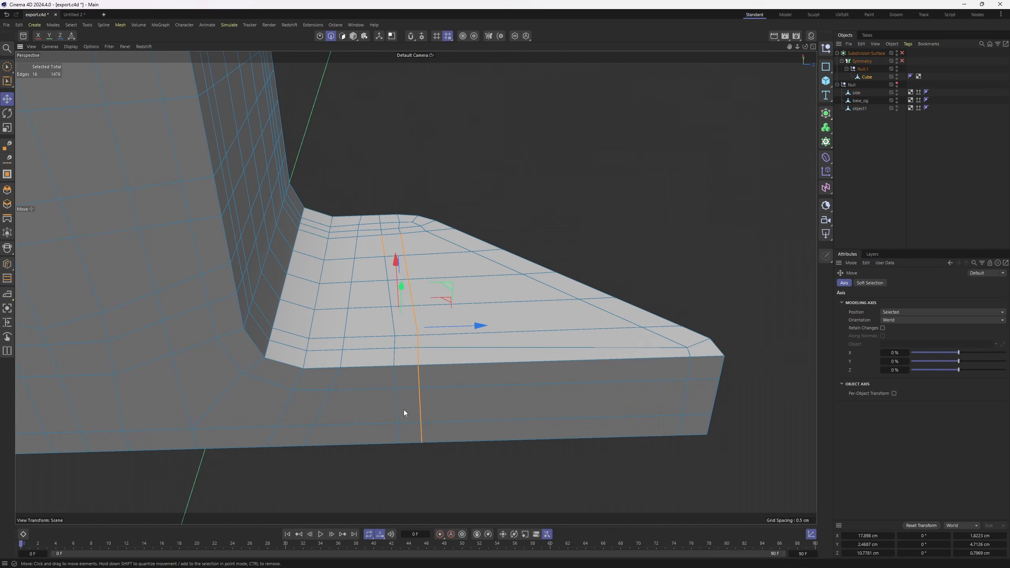
pyautogui.keyDown('ctrl'); pyautogui.keyDown('shift'); pyautogui.click(399, 423); pyautogui.keyUp('shift'); pyautogui.keyUp('ctrl')
pyautogui.keyDown('alt'); pyautogui.moveTo(473, 396); pyautogui.dragTo(586, 319); pyautogui.keyUp('alt')
pyautogui.keyDown('alt'); pyautogui.moveTo(587, 320); pyautogui.dragTo(533, 374, button='middle'); pyautogui.keyUp('alt')
pyautogui.keyDown('ctrl'); pyautogui.keyDown('shift'); pyautogui.click(513, 258); pyautogui.keyUp('shift'); pyautogui.keyUp('ctrl')
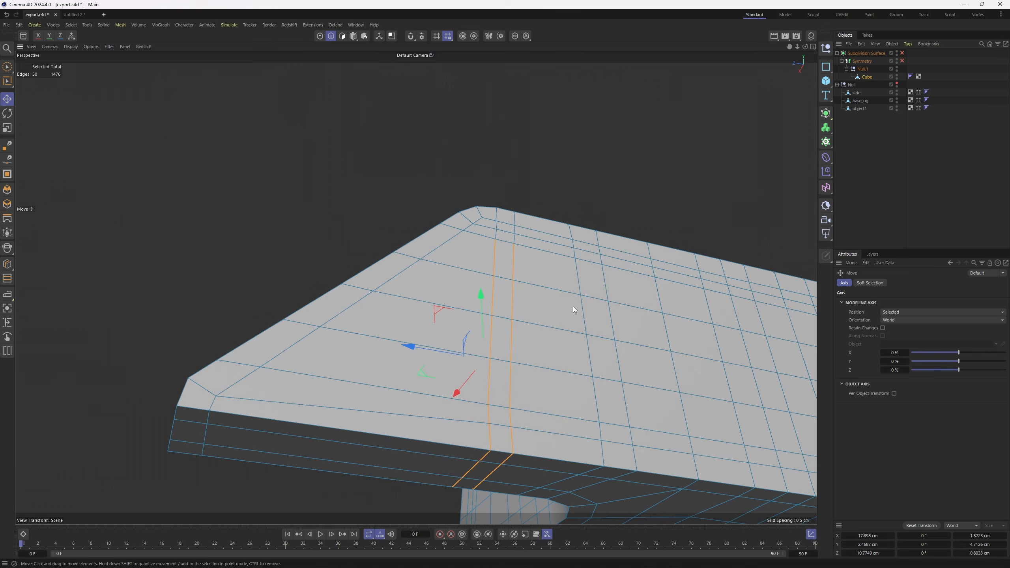
pyautogui.rightClick(573, 307)
pyautogui.click(610, 498)
# Slide the support points near the side wing's rounded upper corner to smooth out their flow.
pyautogui.keyDown('alt'); pyautogui.moveTo(557, 437); pyautogui.dragTo(501, 384); pyautogui.keyUp('alt')
pyautogui.scroll(3, 529, 230)
pyautogui.press('1')
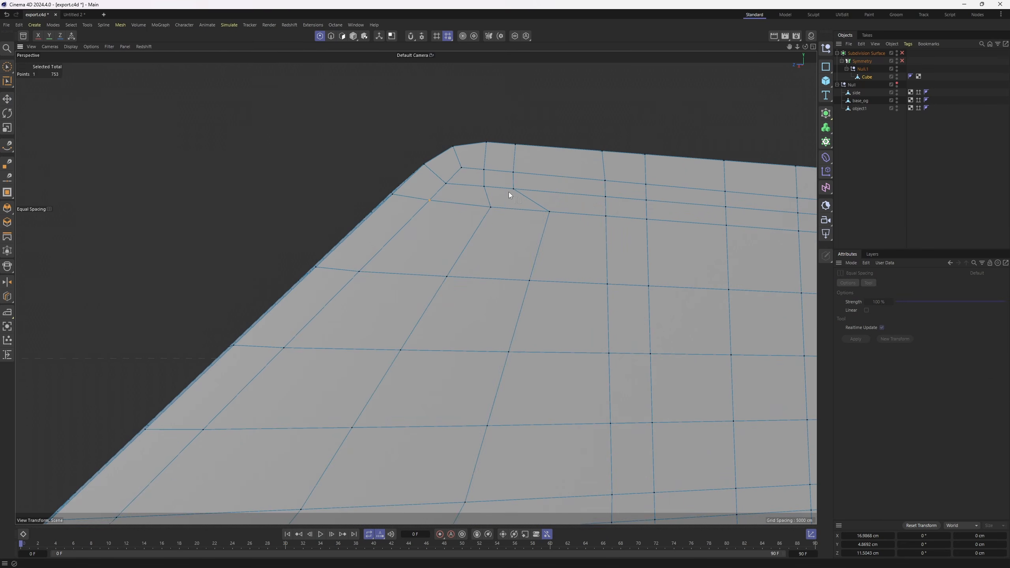
pyautogui.keyDown('alt'); pyautogui.moveTo(534, 185); pyautogui.dragTo(529, 199); pyautogui.keyUp('alt')
pyautogui.press('m')
pyautogui.press('o')
pyautogui.scroll(-5, 525, 199)
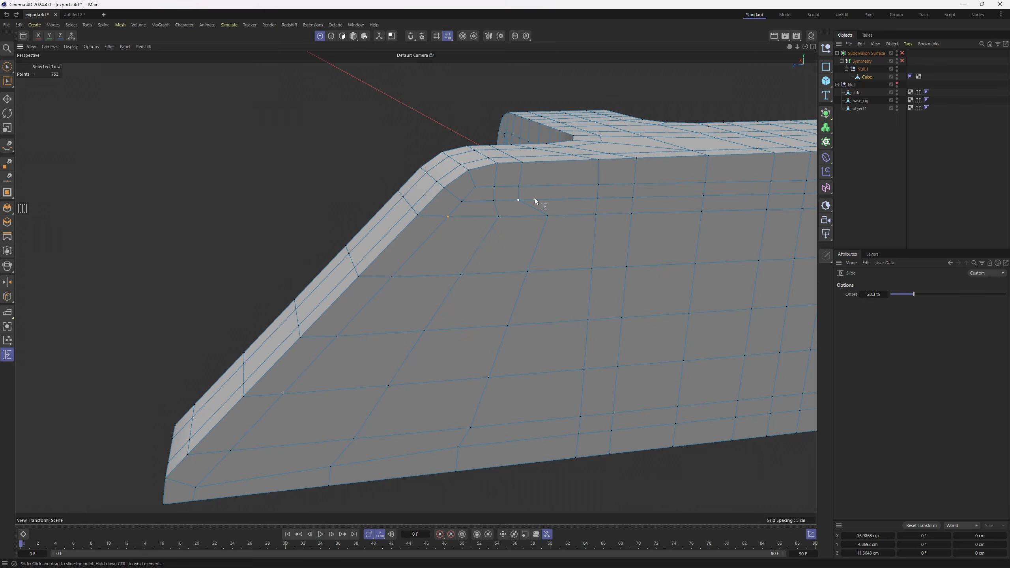
# Slide the two lower support points on the side wing's wall by about 4.8% and 5.4% to straighten the vertical loops.
pyautogui.keyDown('alt'); pyautogui.moveTo(522, 265); pyautogui.dragTo(511, 285); pyautogui.keyUp('alt')
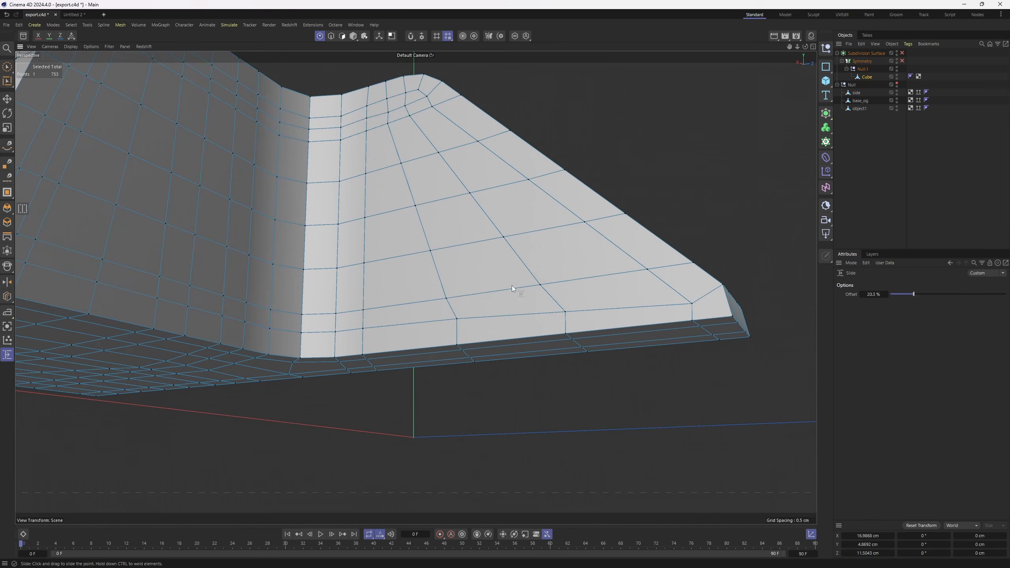
pyautogui.scroll(2, 488, 307)
pyautogui.moveTo(455, 322); pyautogui.dragTo(452, 323)
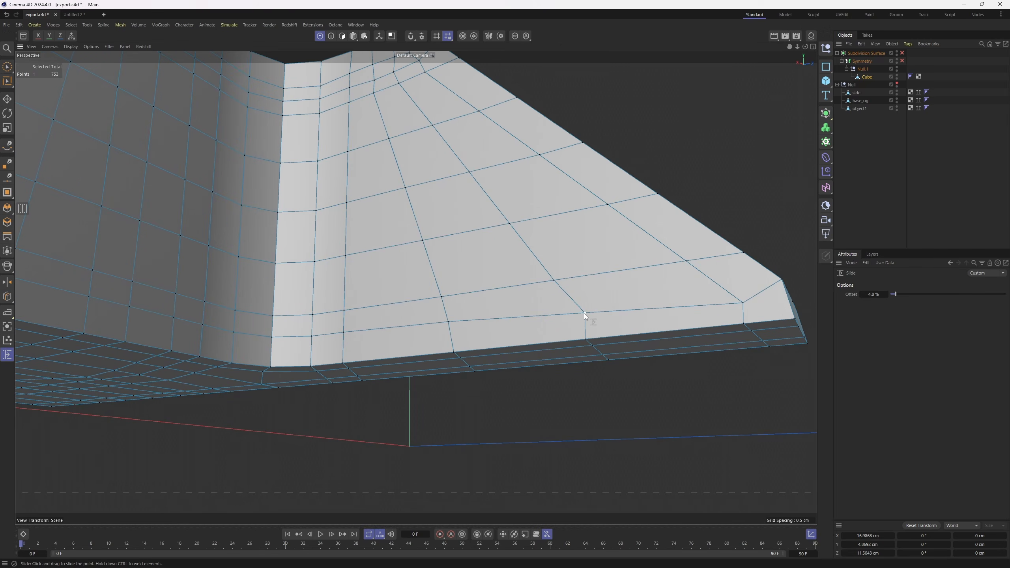
pyautogui.moveTo(584, 314); pyautogui.dragTo(576, 314)
pyautogui.keyDown('alt'); pyautogui.moveTo(549, 271); pyautogui.dragTo(481, 258); pyautogui.keyUp('alt')
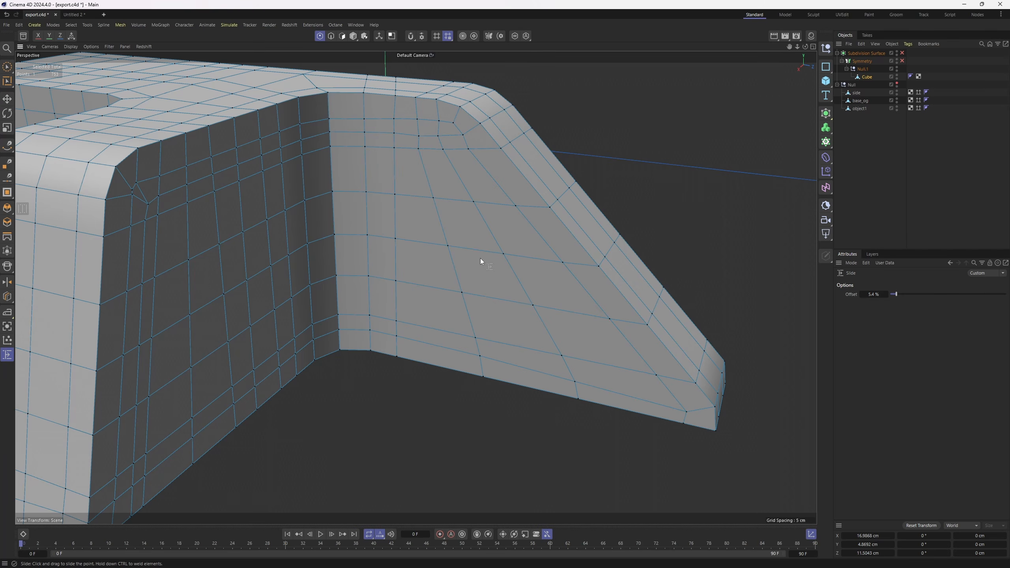
# Raise the inner corner point near the side wing's lower tip to about Y 0.49 cm.
pyautogui.press('Return')
pyautogui.press('r')
pyautogui.keyDown('alt'); pyautogui.moveTo(479, 258); pyautogui.dragTo(531, 257); pyautogui.keyUp('alt')
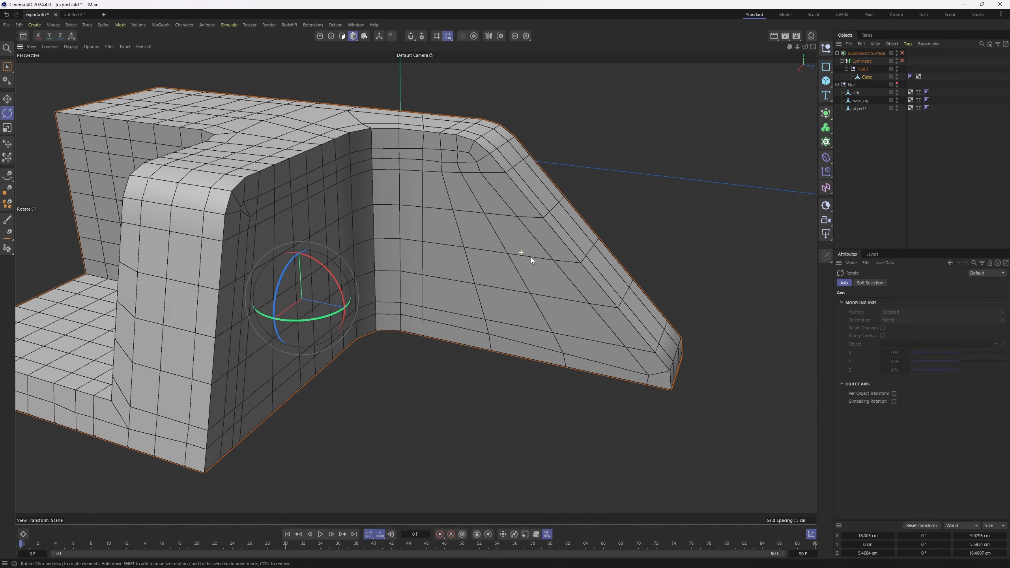
pyautogui.press('Return')
pyautogui.scroll(3, 648, 378)
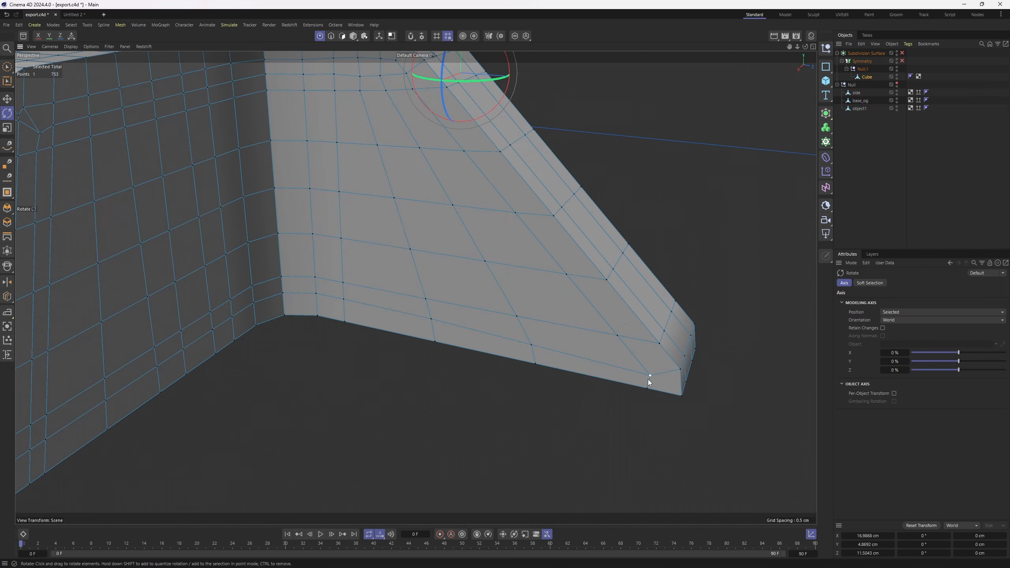
pyautogui.click(648, 378)
pyautogui.press('e')
pyautogui.moveTo(655, 338); pyautogui.dragTo(655, 333)
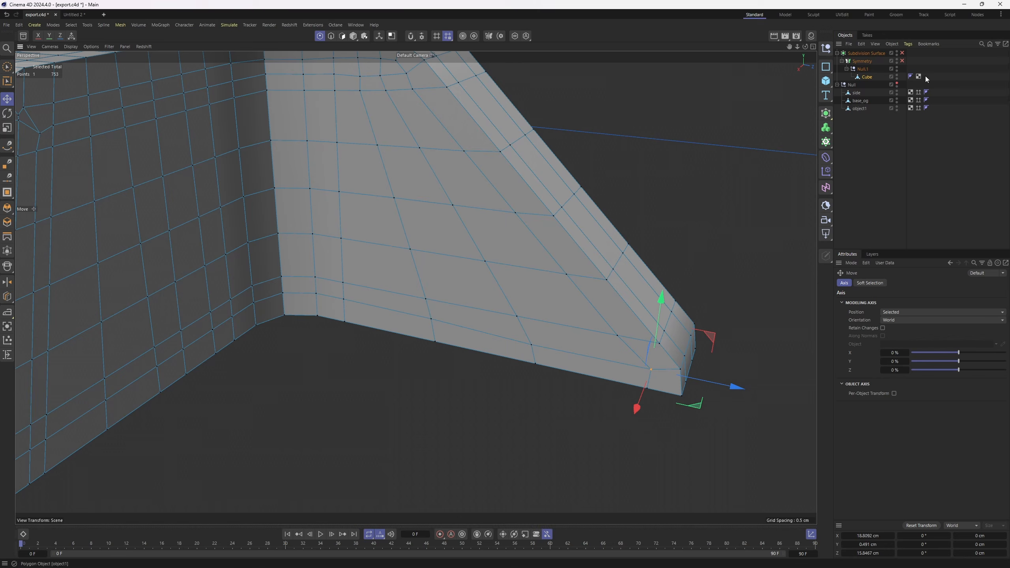
# Enable the Subdivision Surface and Symmetry generators and check the smoothed side part.
pyautogui.click(902, 53)
pyautogui.click(871, 145)
pyautogui.scroll(-5, 517, 208)
pyautogui.keyDown('alt'); pyautogui.moveTo(498, 206); pyautogui.dragTo(471, 254); pyautogui.keyUp('alt')
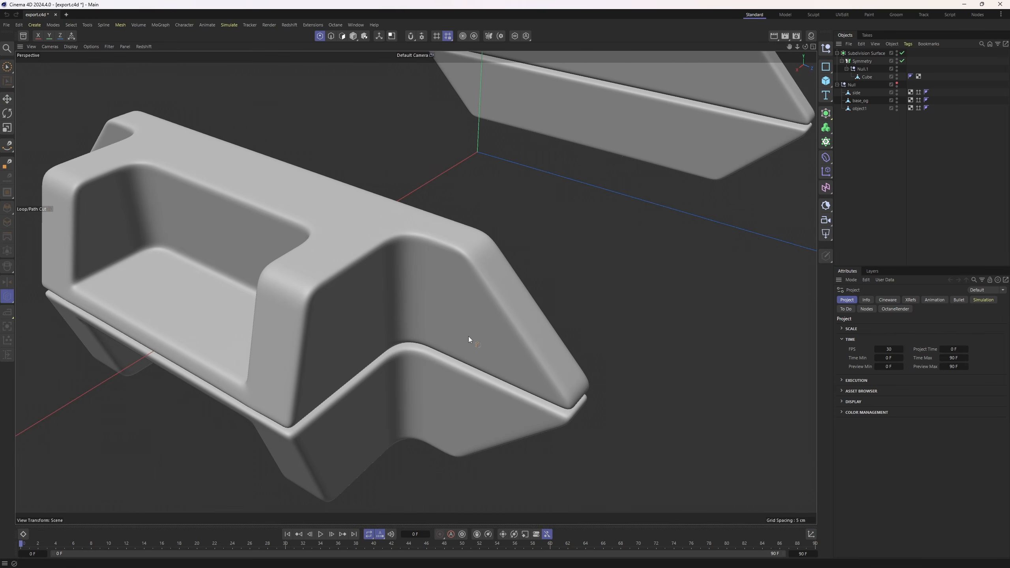
pyautogui.keyDown('alt'); pyautogui.moveTo(357, 300); pyautogui.dragTo(475, 307, button='middle'); pyautogui.keyUp('alt')
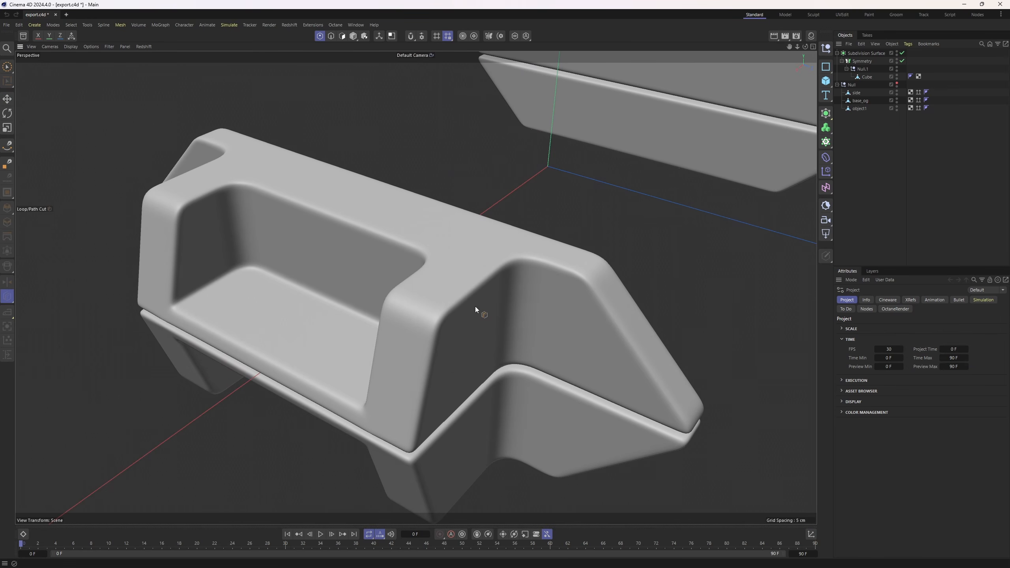
# Show the reference Null group in the viewport and examine the tapered round bumper and its collar at the case corner.
pyautogui.click(896, 83)
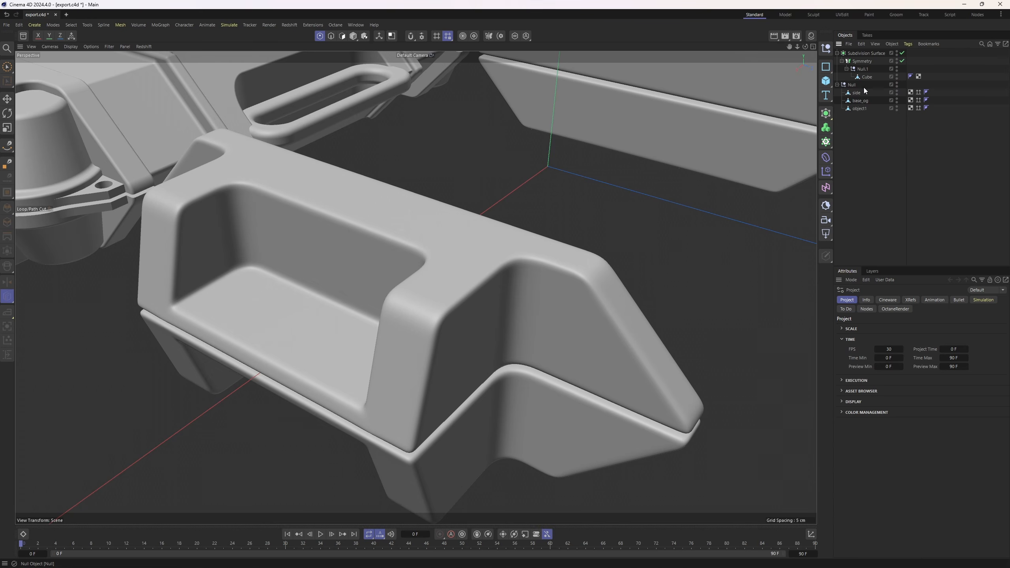
pyautogui.click(852, 86)
pyautogui.keyDown('alt'); pyautogui.moveTo(102, 158); pyautogui.dragTo(304, 230, button='middle'); pyautogui.keyUp('alt')
pyautogui.keyDown('alt'); pyautogui.moveTo(305, 230); pyautogui.dragTo(378, 238); pyautogui.keyUp('alt')
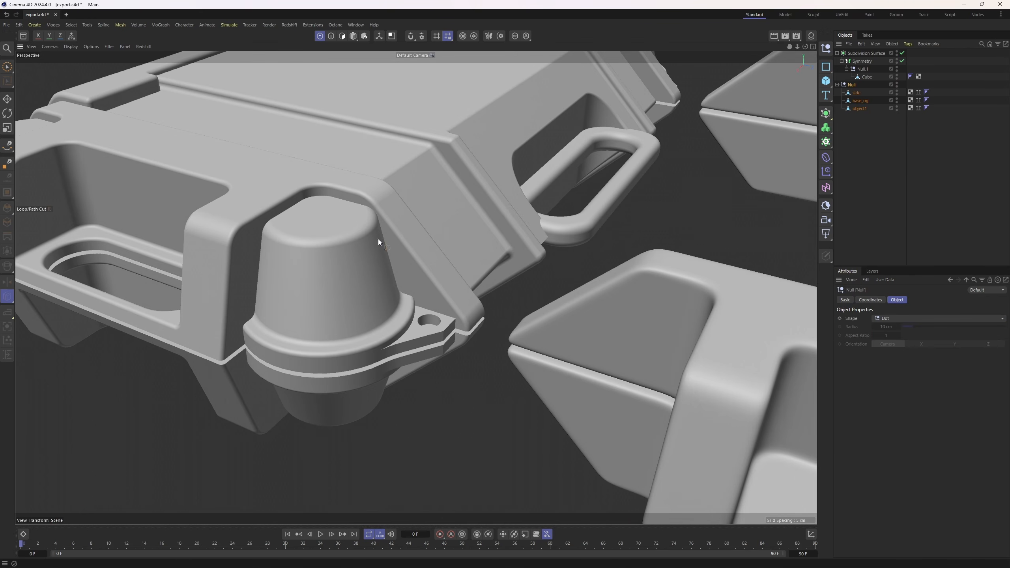
pyautogui.keyDown('alt'); pyautogui.moveTo(324, 257); pyautogui.dragTo(424, 231); pyautogui.keyUp('alt')
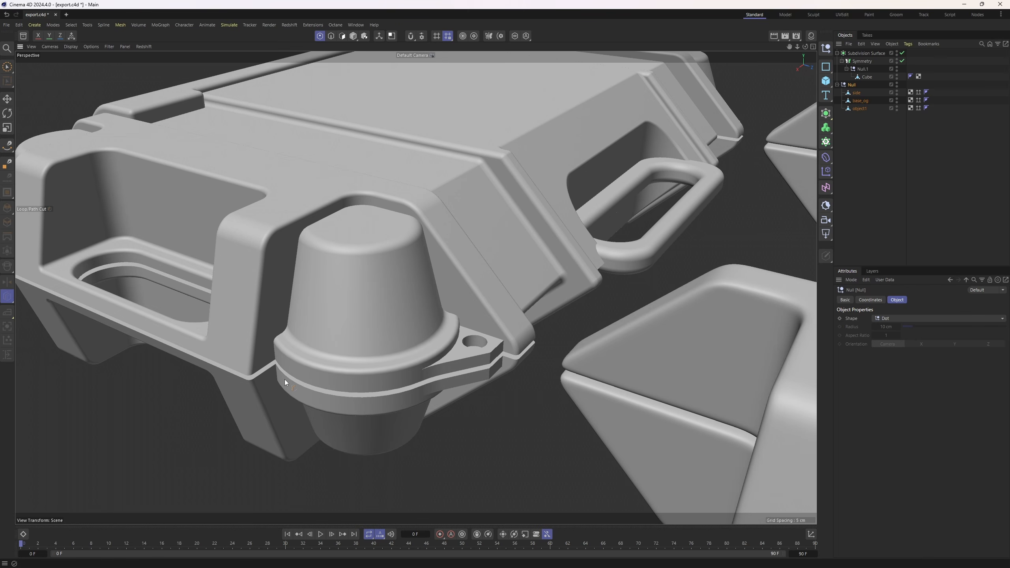
pyautogui.keyDown('alt'); pyautogui.moveTo(356, 345); pyautogui.dragTo(363, 183); pyautogui.keyUp('alt')
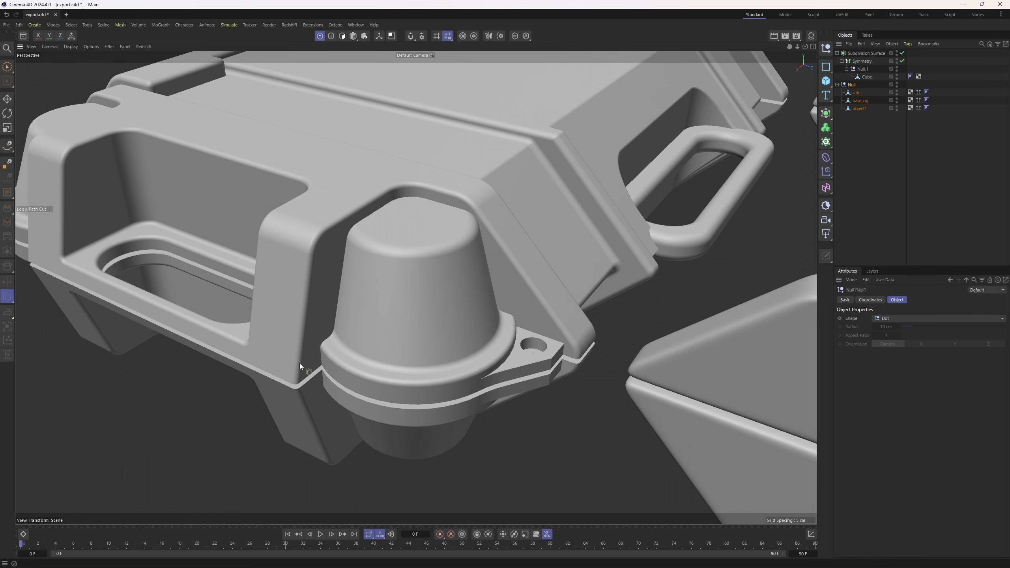
pyautogui.keyDown('alt'); pyautogui.moveTo(300, 363); pyautogui.dragTo(442, 206); pyautogui.keyUp('alt')
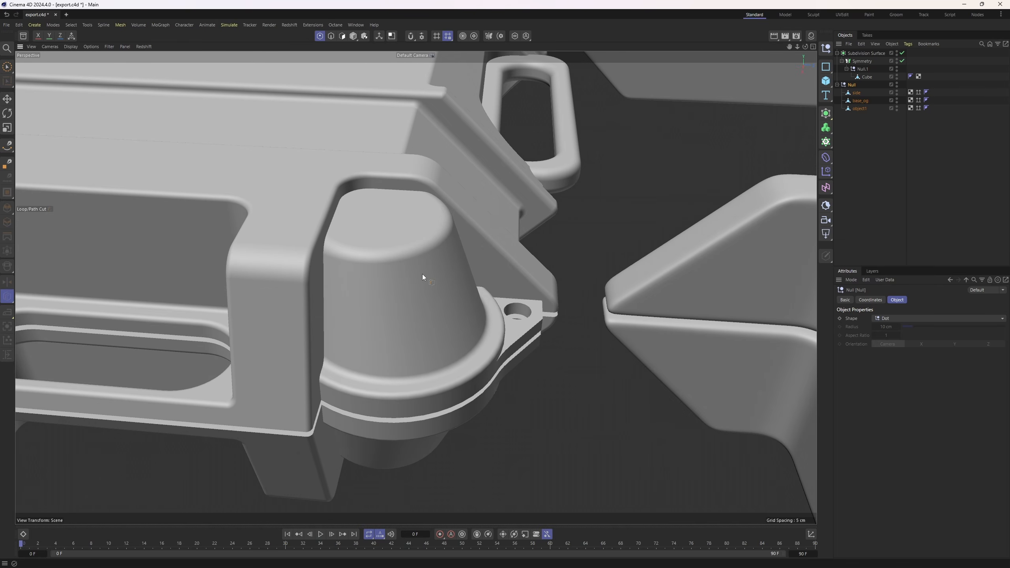
pyautogui.keyDown('alt'); pyautogui.moveTo(422, 274); pyautogui.dragTo(361, 254); pyautogui.keyUp('alt')
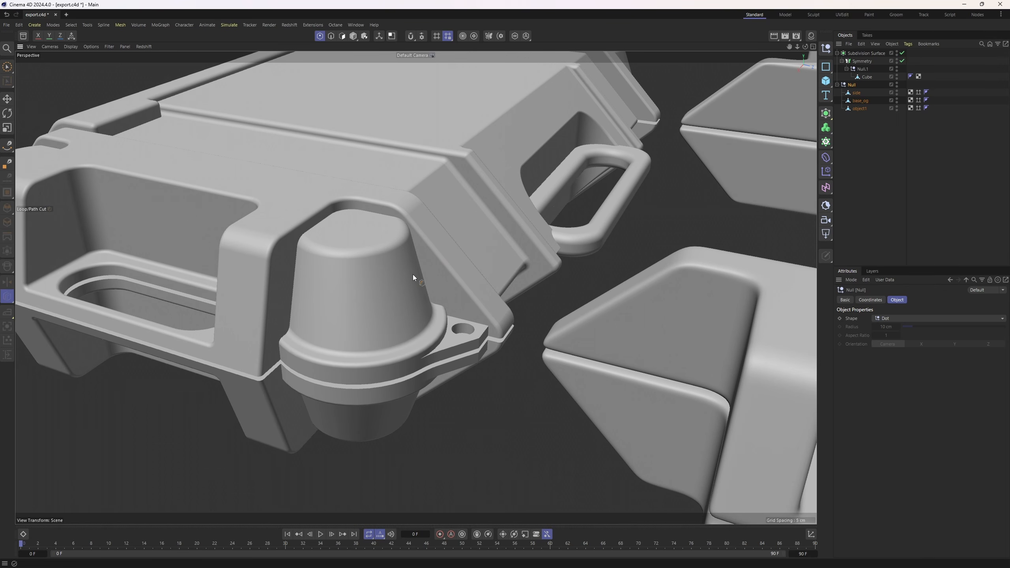
pyautogui.keyDown('alt'); pyautogui.moveTo(435, 261); pyautogui.dragTo(306, 265); pyautogui.keyUp('alt')
# Set the reference Null's Z position to 0 cm and hide the Subdivision Surface model in the viewport.
pyautogui.press('Return')
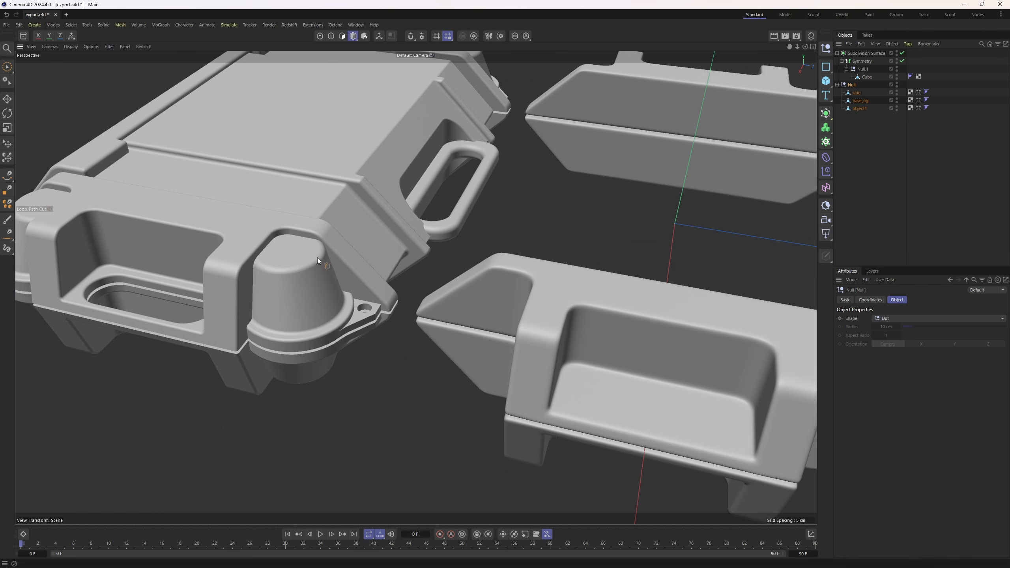
pyautogui.press('e')
pyautogui.click(852, 85)
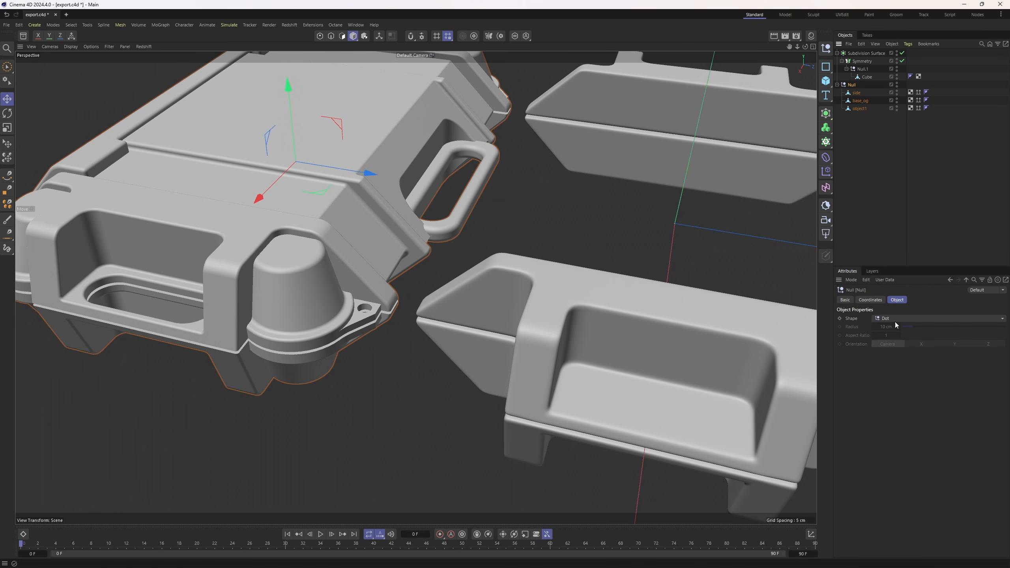
pyautogui.click(871, 300)
pyautogui.press('o')
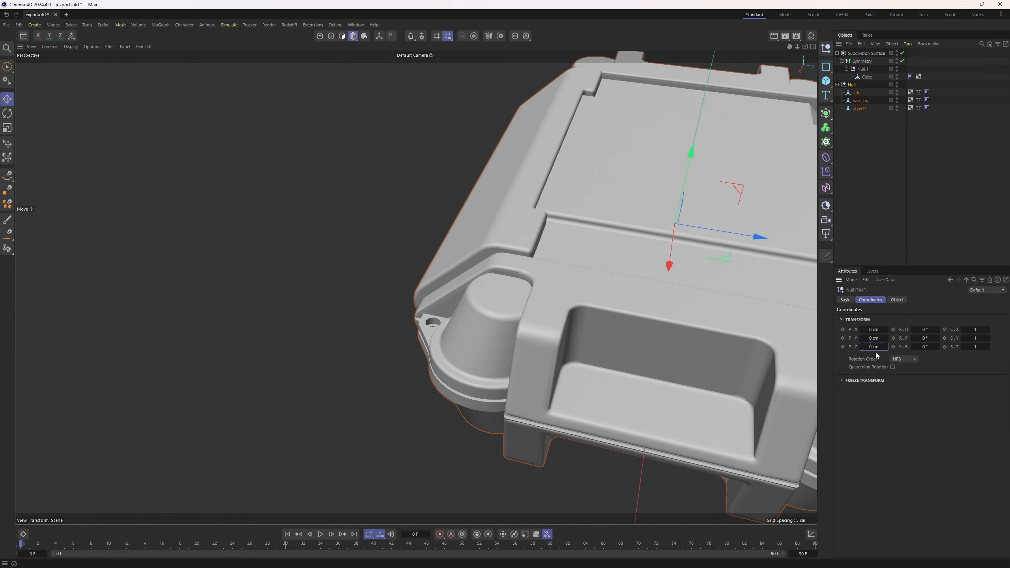
pyautogui.click(897, 51)
pyautogui.keyDown('alt'); pyautogui.moveTo(592, 263); pyautogui.dragTo(534, 283); pyautogui.keyUp('alt')
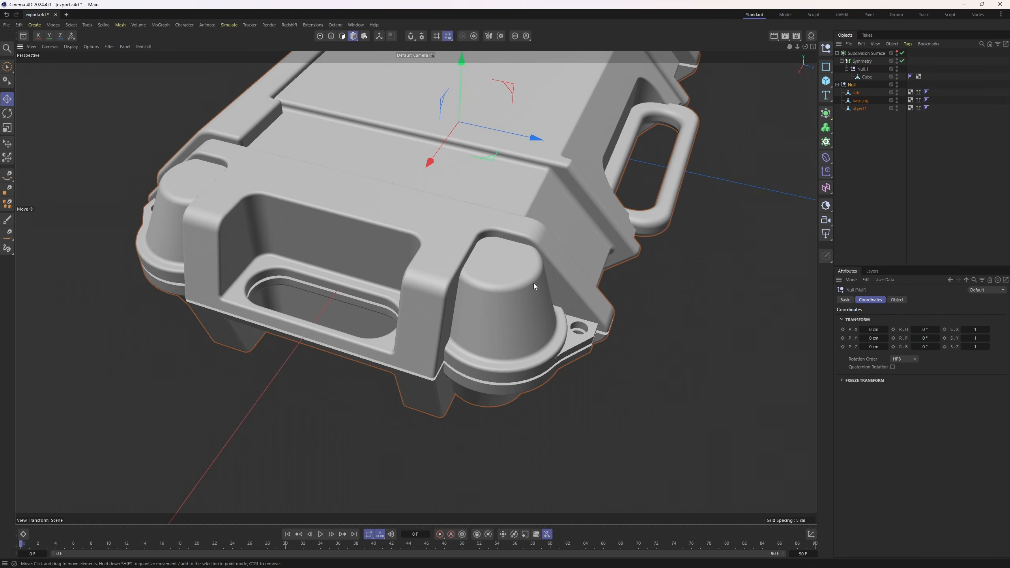
# Frame the case's round corner bumper in the Top view and add a Cylinder primitive.
pyautogui.click(852, 186)
pyautogui.keyDown('alt'); pyautogui.moveTo(583, 231); pyautogui.dragTo(507, 201, button='middle'); pyautogui.keyUp('alt')
pyautogui.middleClick(508, 201)
pyautogui.middleClick(644, 176)
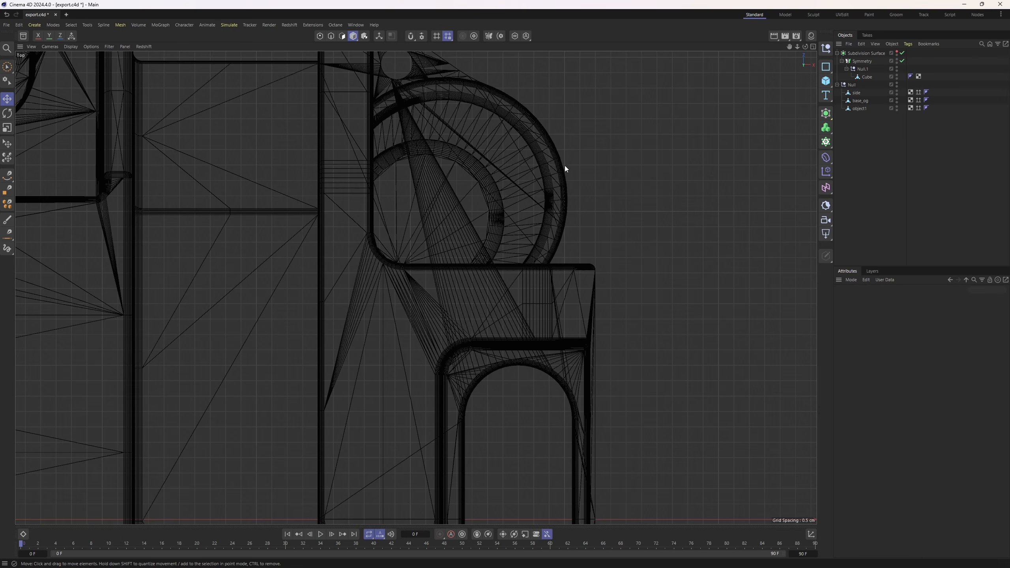
pyautogui.keyDown('alt'); pyautogui.moveTo(484, 120); pyautogui.dragTo(485, 238, button='middle'); pyautogui.keyUp('alt')
pyautogui.click(827, 82)
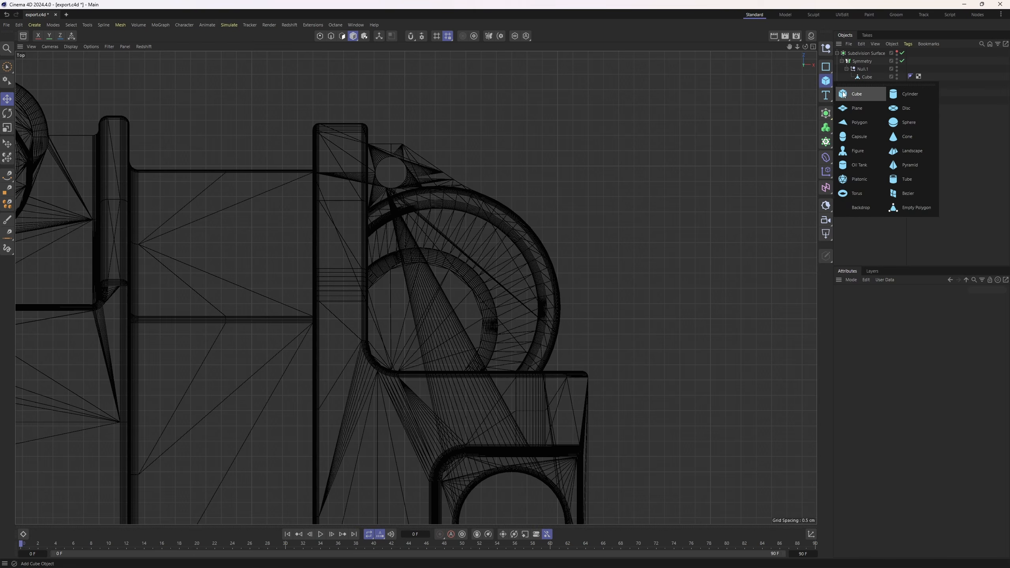
pyautogui.click(913, 97)
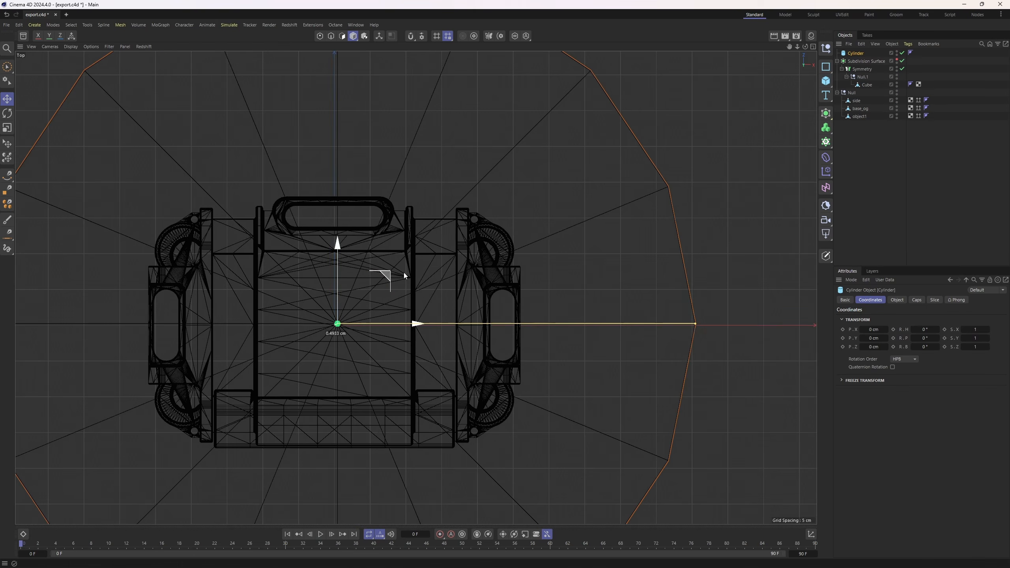
# Move the Cylinder over the corner bumper's collar and size it to about 4.05 cm radius and 2.16 cm height.
pyautogui.moveTo(404, 273); pyautogui.dragTo(532, 205)
pyautogui.press('t')
pyautogui.moveTo(620, 351); pyautogui.dragTo(335, 357)
pyautogui.scroll(10, 489, 271)
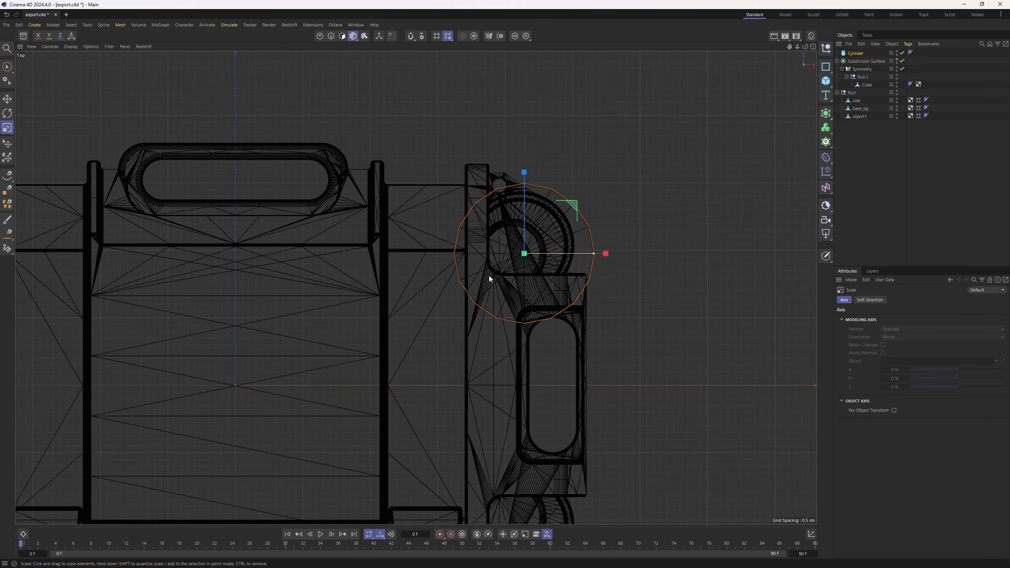
pyautogui.press('e')
pyautogui.moveTo(564, 205); pyautogui.dragTo(554, 182)
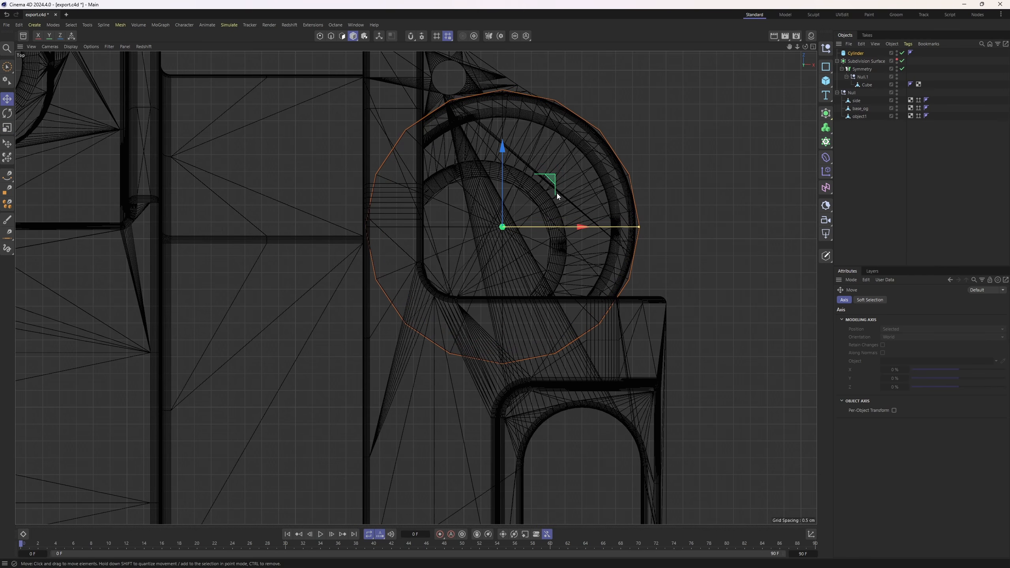
pyautogui.middleClick(409, 173)
pyautogui.middleClick(409, 173)
pyautogui.keyDown('alt'); pyautogui.moveTo(399, 187); pyautogui.dragTo(333, 291); pyautogui.keyUp('alt')
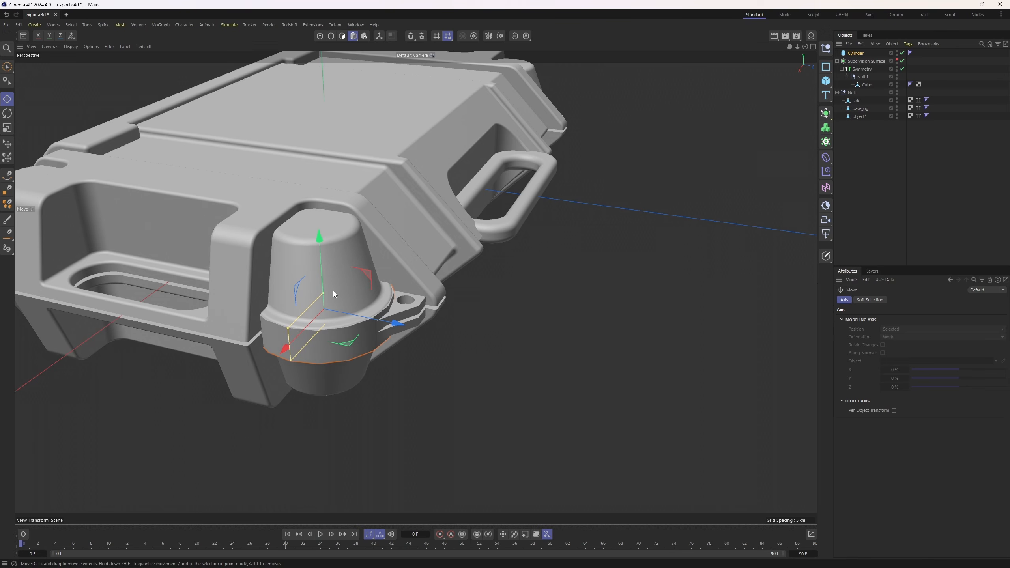
# Display the shaded view with wireframe lines and set the Cylinder's Height Segments to 2.
pyautogui.scroll(5, 333, 291)
pyautogui.scroll(2, 414, 282)
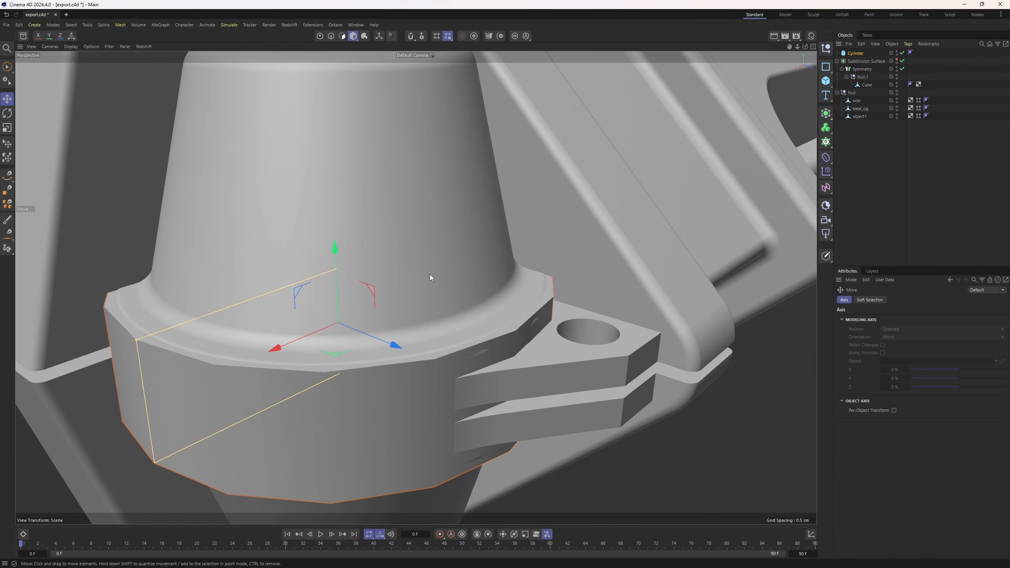
pyautogui.press('n')
pyautogui.press('b')
pyautogui.scroll(-2, 423, 279)
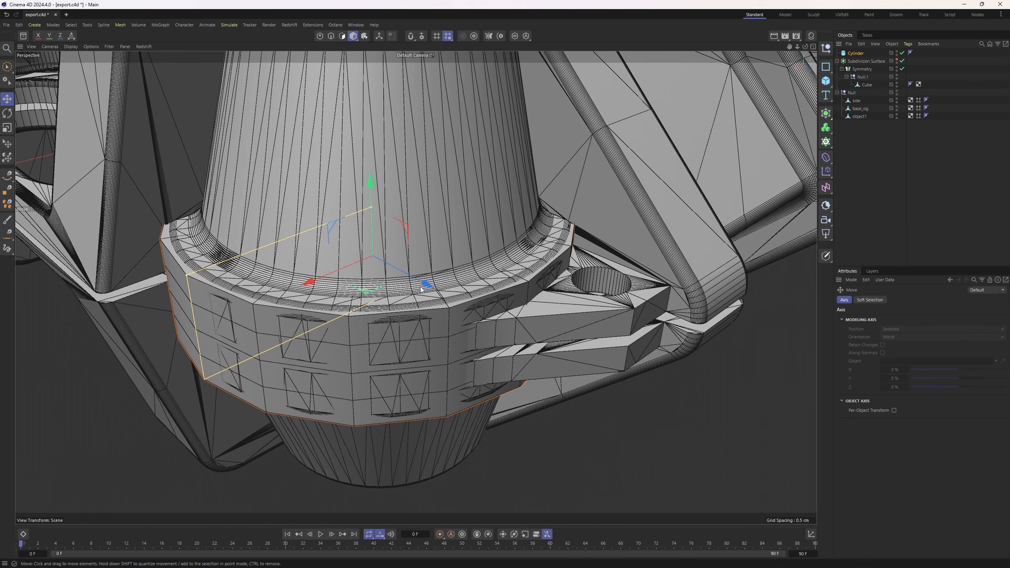
pyautogui.click(858, 53)
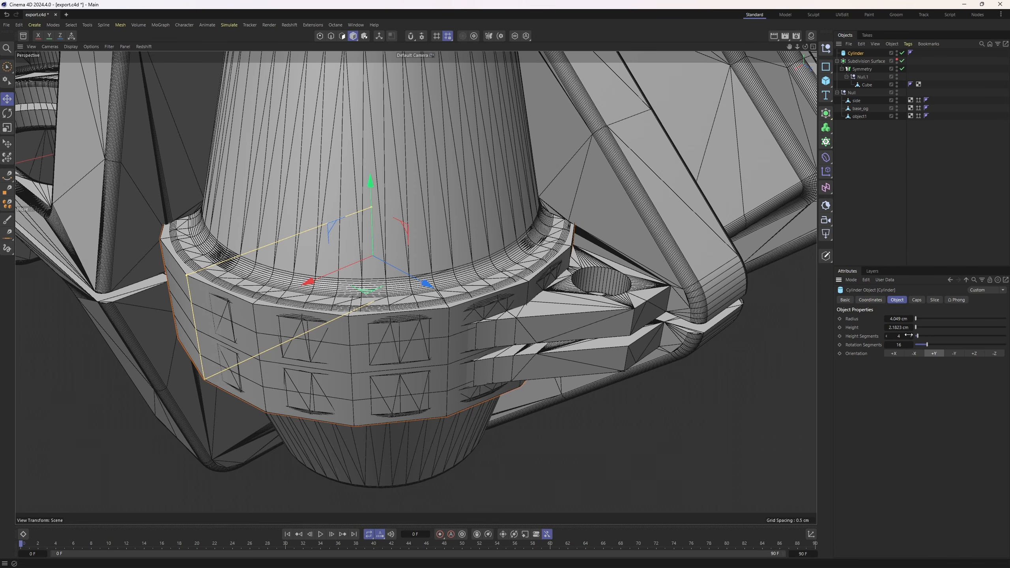
pyautogui.press('Return')
pyautogui.scroll(-4, 500, 333)
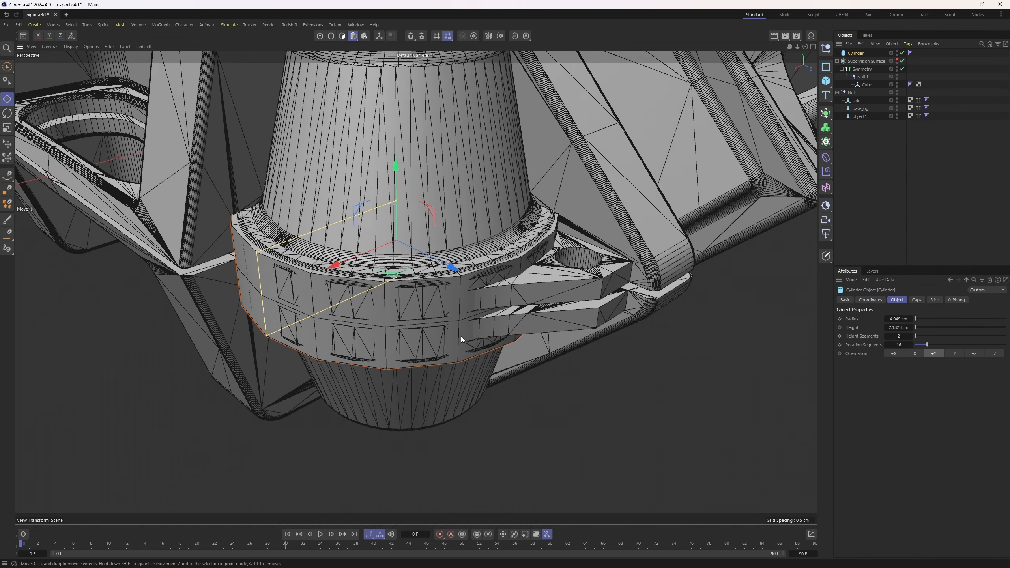
# Set the Cylinder's Rotation Segments to 32 and its radius to about 4.01 cm to match the bumper collar.
pyautogui.keyDown('alt'); pyautogui.moveTo(461, 336); pyautogui.dragTo(367, 300); pyautogui.keyUp('alt')
pyautogui.scroll(6, 366, 301)
pyautogui.scroll(-5, 499, 275)
pyautogui.keyDown('alt'); pyautogui.moveTo(499, 275); pyautogui.dragTo(523, 360); pyautogui.keyUp('alt')
pyautogui.scroll(2, 535, 353)
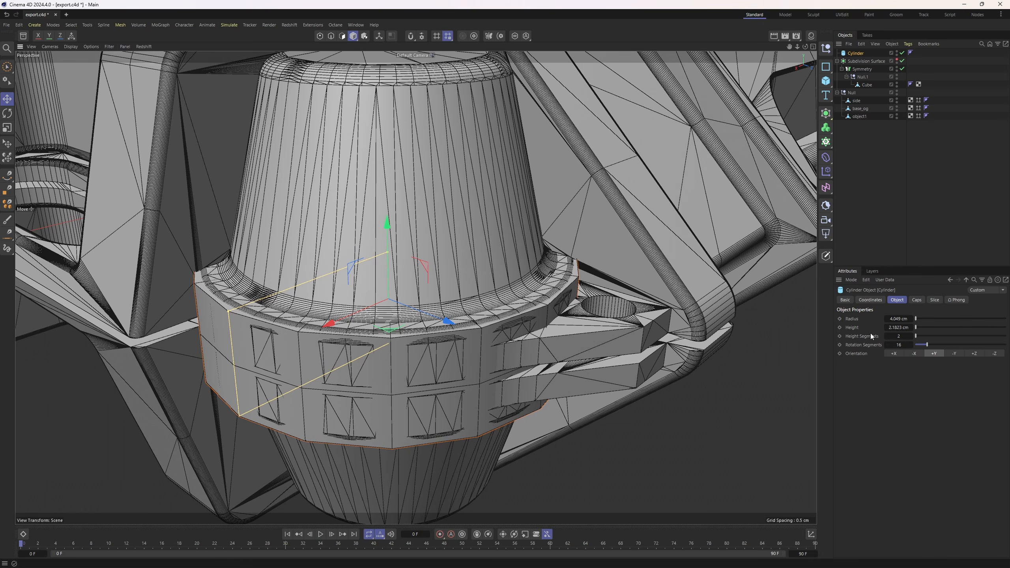
pyautogui.scroll(1, 600, 336)
pyautogui.scroll(2, 510, 304)
pyautogui.keyDown('alt'); pyautogui.moveTo(510, 303); pyautogui.dragTo(458, 311); pyautogui.keyUp('alt')
pyautogui.scroll(2, 477, 297)
pyautogui.scroll(-1, 459, 312)
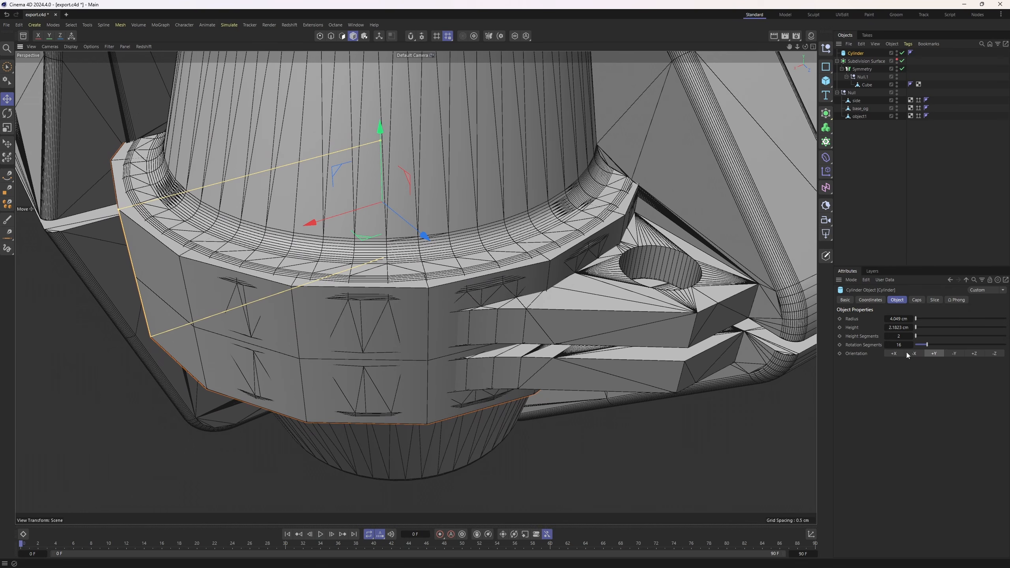
pyautogui.scroll(2, 630, 303)
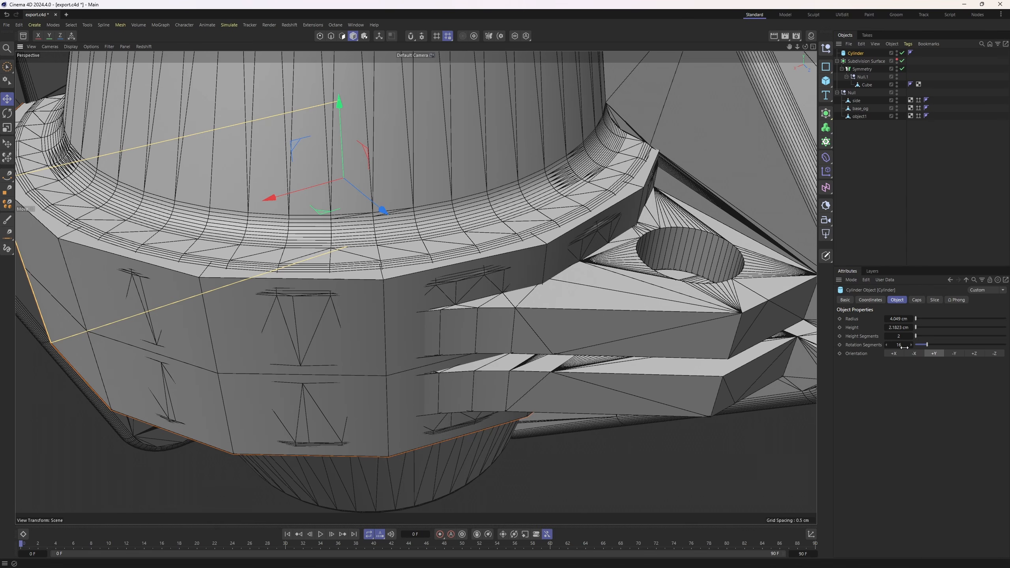
pyautogui.write('32')
pyautogui.press('Return')
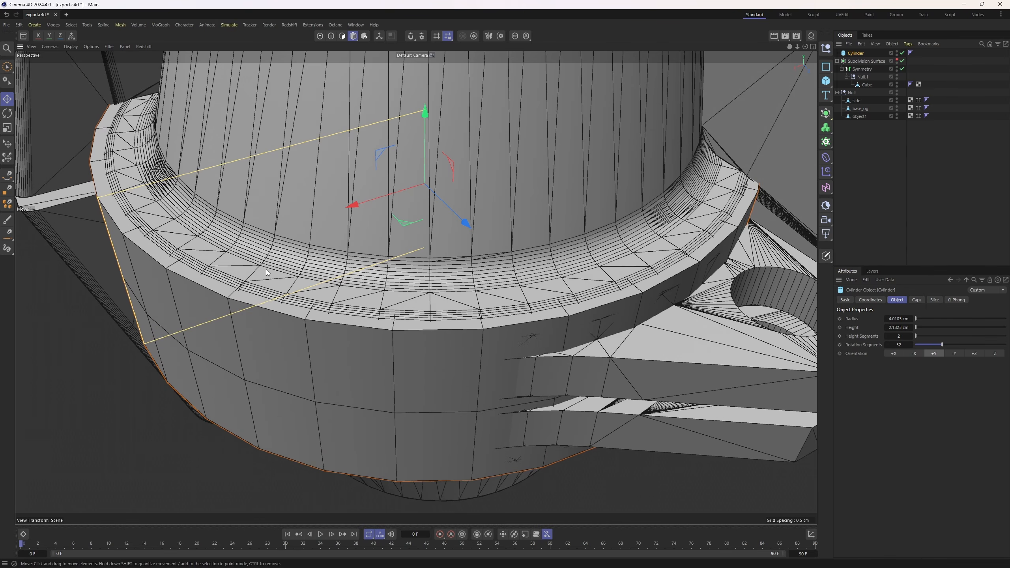
# Convert the Cylinder around the bumper collar into an editable polygon object.
pyautogui.keyDown('alt'); pyautogui.moveTo(486, 324); pyautogui.dragTo(318, 264, button='middle'); pyautogui.keyUp('alt')
pyautogui.scroll(-2, 467, 256)
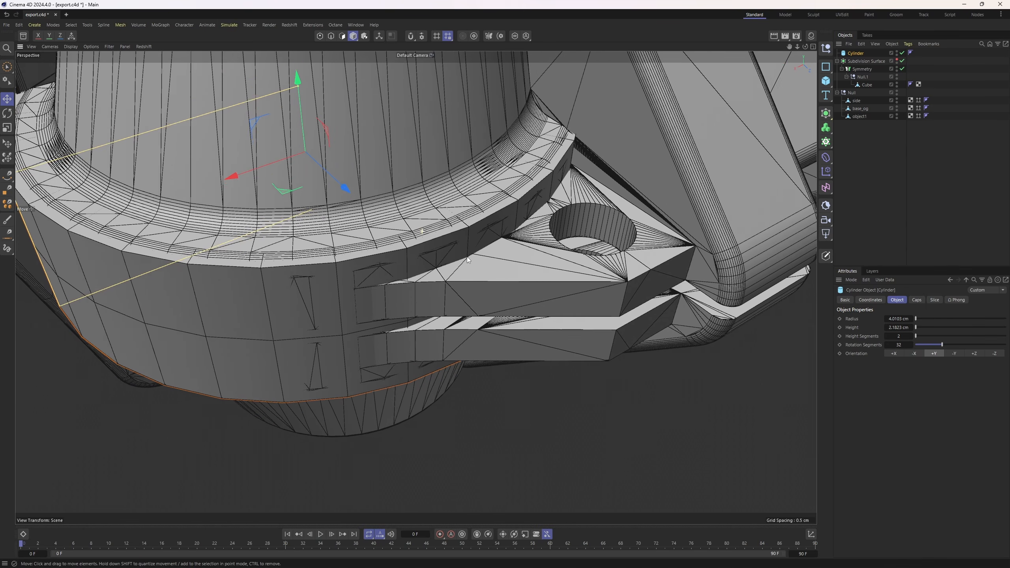
pyautogui.keyDown('alt'); pyautogui.moveTo(467, 257); pyautogui.dragTo(602, 319); pyautogui.keyUp('alt')
pyautogui.hotkey('ctrl', 'z')
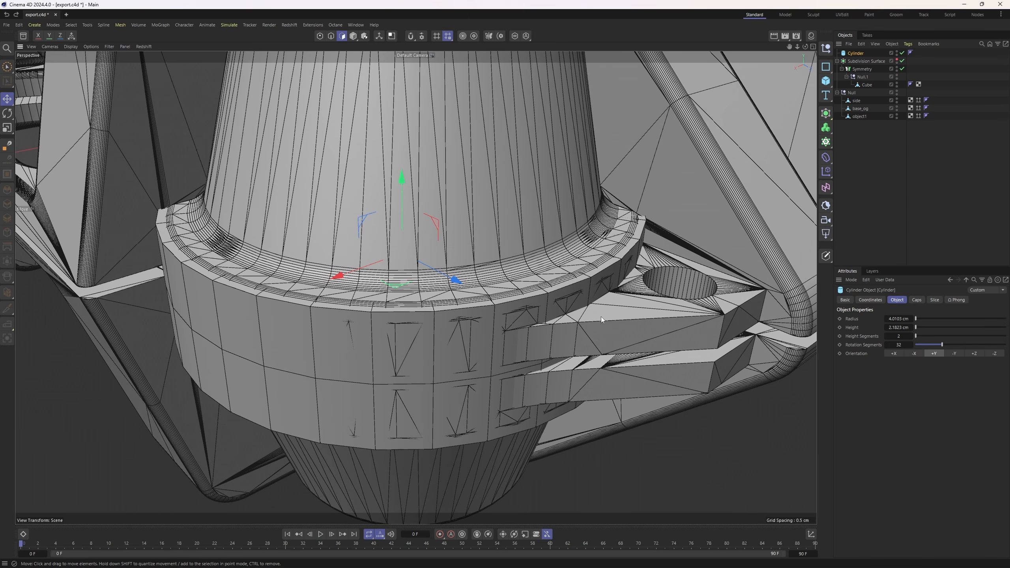
pyautogui.keyDown('alt'); pyautogui.moveTo(524, 323); pyautogui.dragTo(524, 335, button='middle'); pyautogui.keyUp('alt')
pyautogui.keyDown('alt'); pyautogui.moveTo(525, 334); pyautogui.dragTo(524, 352); pyautogui.keyUp('alt')
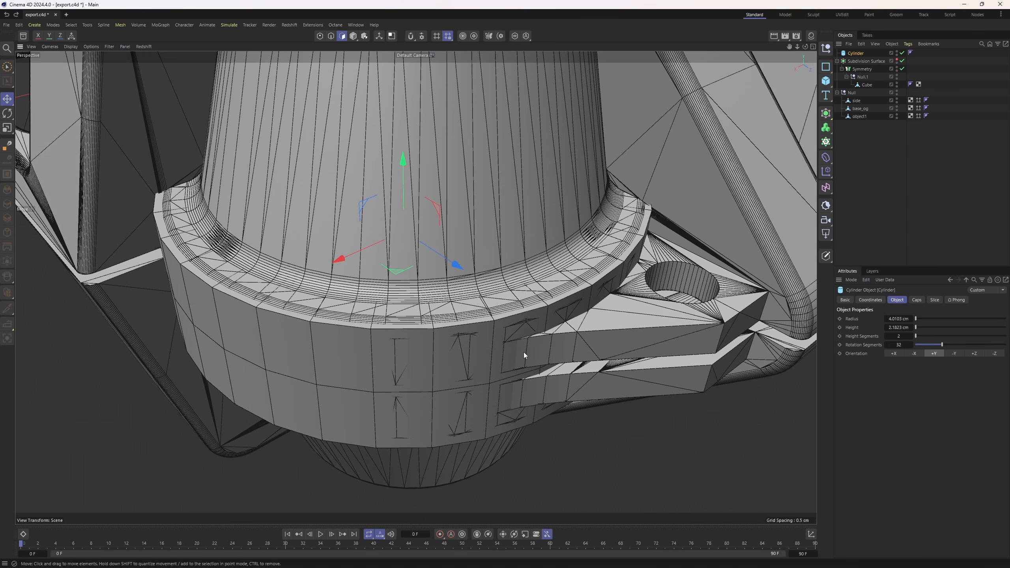
pyautogui.press('c')
# Delete the Cylinder's points below its middle loop using the Front view, then return to the perspective view in polygon mode.
pyautogui.scroll(-3, 465, 328)
pyautogui.press('Return')
pyautogui.press('F4')
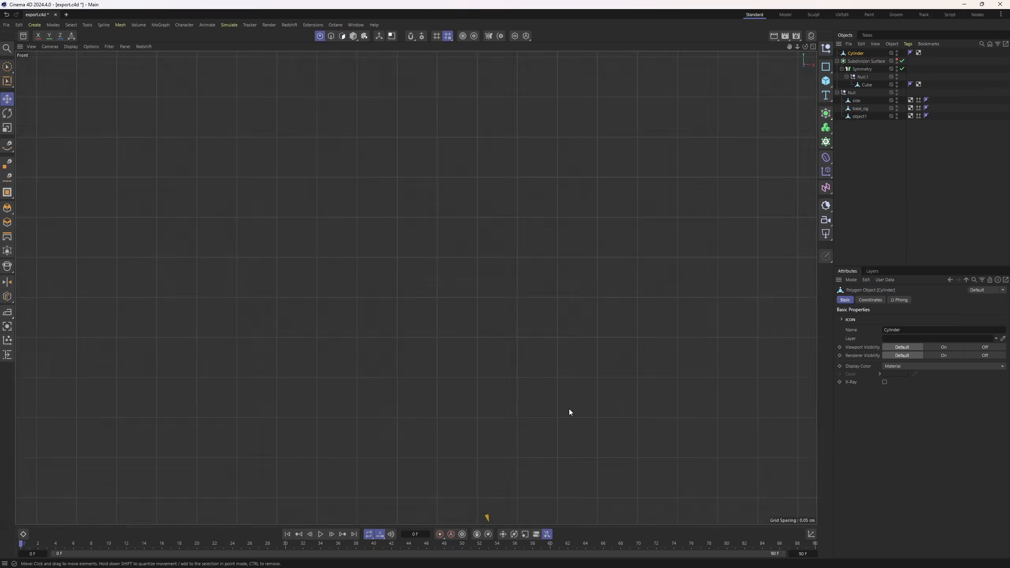
pyautogui.scroll(-2, 509, 370)
pyautogui.press('0')
pyautogui.scroll(-4, 499, 364)
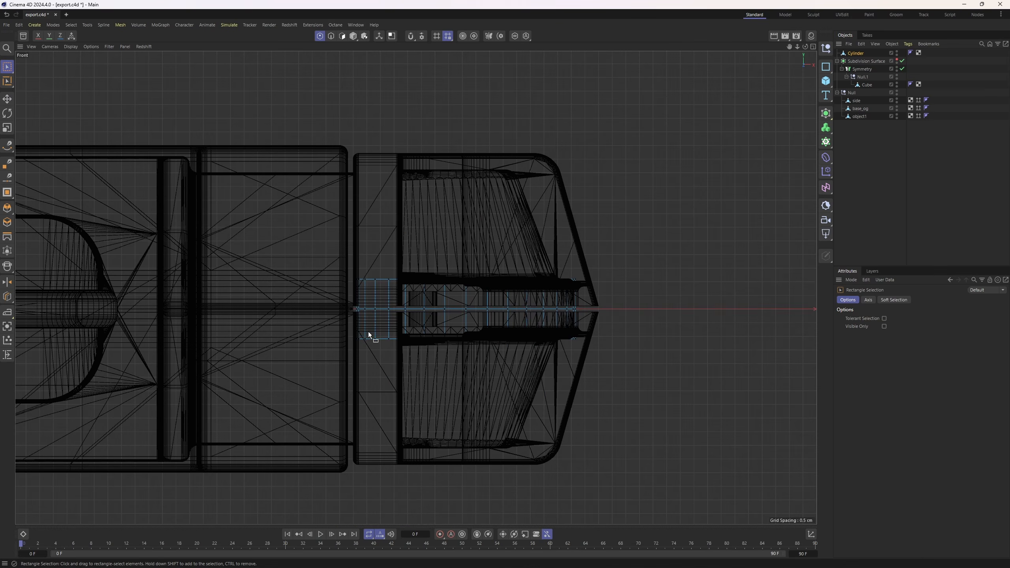
pyautogui.moveTo(440, 323); pyautogui.dragTo(329, 351)
pyautogui.press('F5')
pyautogui.middleClick(286, 214)
pyautogui.press('Return')
pyautogui.press('Return')
pyautogui.press('e')
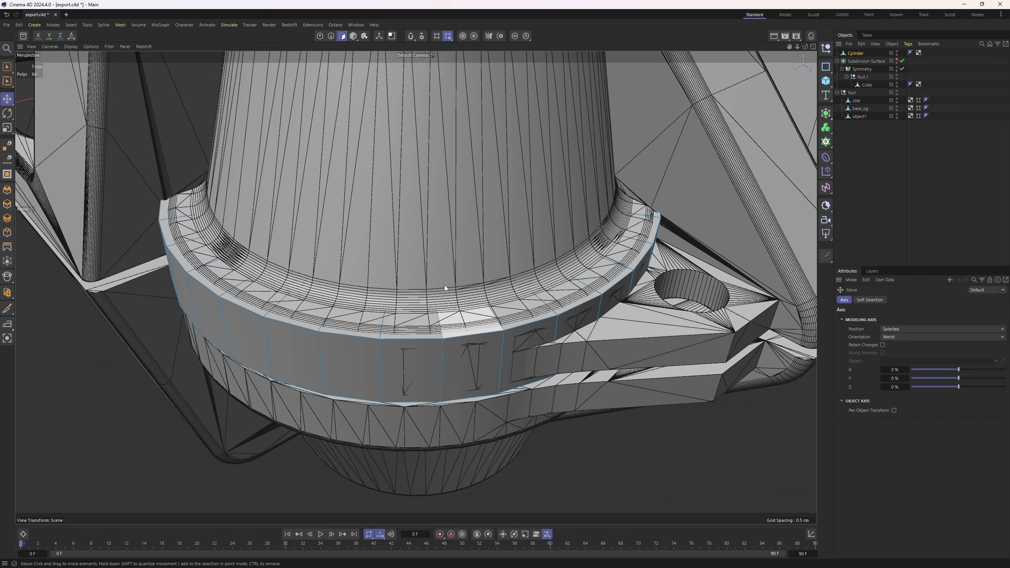
# Select all top cap polygons of the Cylinder and inset them towards the inner edge of the reference collar.
pyautogui.press('u')
pyautogui.press('n')
pyautogui.click(486, 280)
pyautogui.keyDown('alt'); pyautogui.moveTo(486, 280); pyautogui.dragTo(491, 316, button='middle'); pyautogui.keyUp('alt')
pyautogui.press('i')
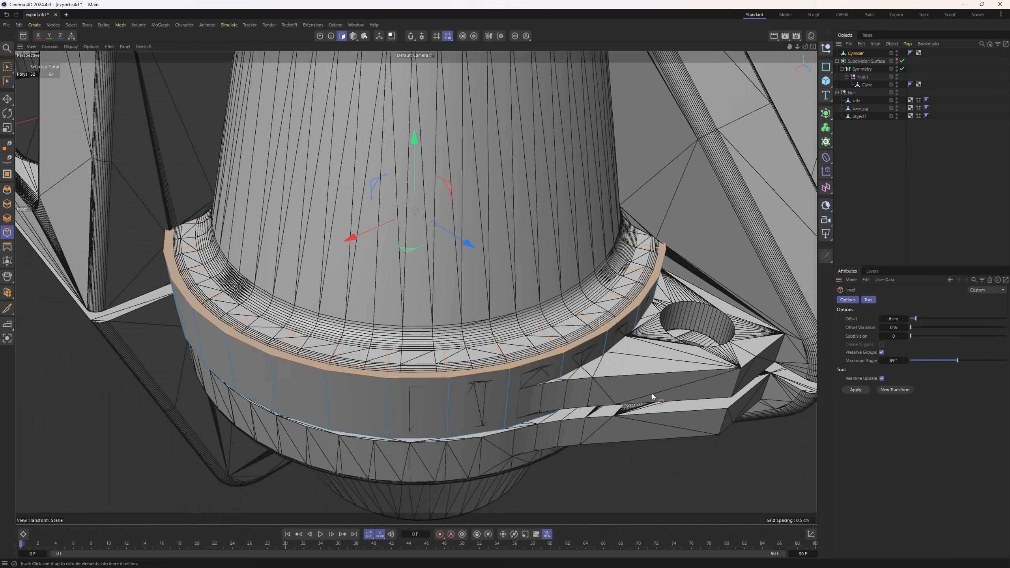
pyautogui.moveTo(652, 393); pyautogui.dragTo(637, 334)
# Scale and reposition the inset cap in the Top view to match the reference collar's inner ring.
pyautogui.middleClick(640, 165)
pyautogui.middleClick(639, 165)
pyautogui.press('e')
pyautogui.moveTo(519, 198); pyautogui.dragTo(514, 201)
pyautogui.press('t')
pyautogui.moveTo(650, 243); pyautogui.dragTo(647, 243)
pyautogui.press('e')
pyautogui.moveTo(519, 205); pyautogui.dragTo(519, 204)
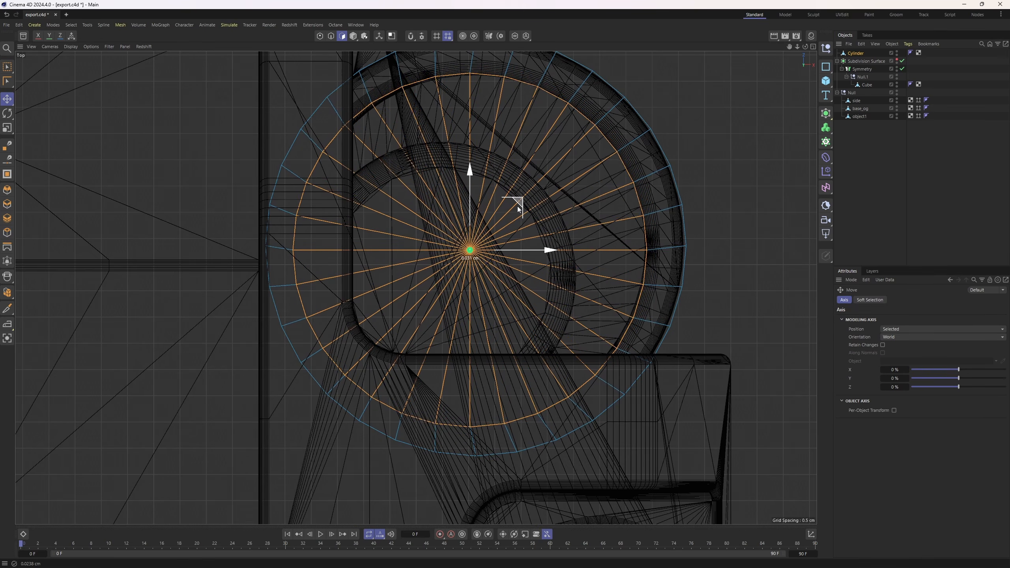
pyautogui.middleClick(406, 238)
pyautogui.middleClick(401, 272)
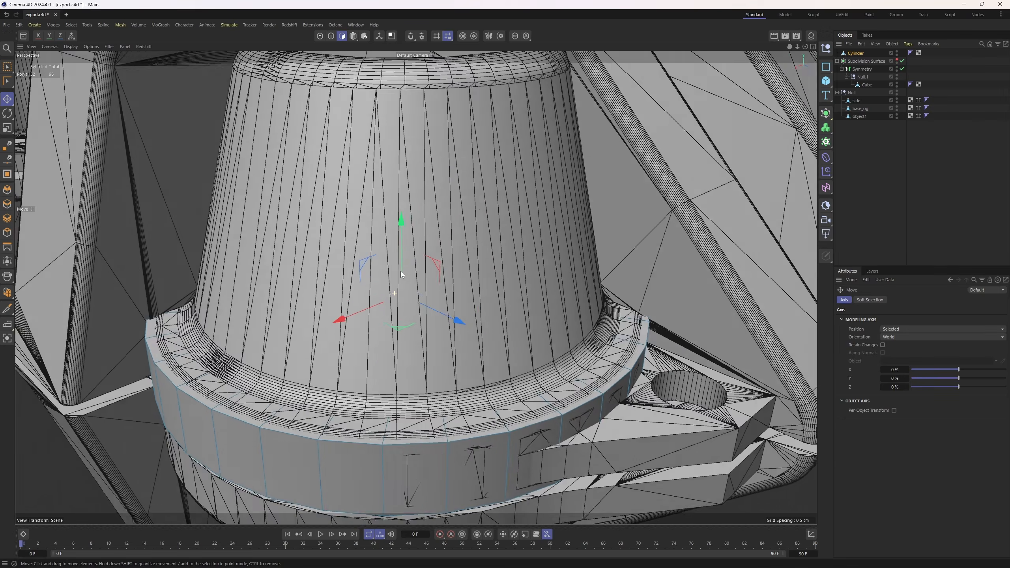
# Extrude the inset cap up to the reference cone's top, then scale and centre it on the smaller top circle.
pyautogui.scroll(-4, 400, 300)
pyautogui.moveTo(391, 306); pyautogui.dragTo(409, 150)
pyautogui.middleClick(409, 150)
pyautogui.middleClick(570, 181)
pyautogui.press('t')
pyautogui.moveTo(682, 243); pyautogui.dragTo(625, 254)
pyautogui.press('e')
pyautogui.moveTo(522, 196); pyautogui.dragTo(491, 217)
pyautogui.press('t')
pyautogui.moveTo(579, 255); pyautogui.dragTo(666, 274)
pyautogui.press('e')
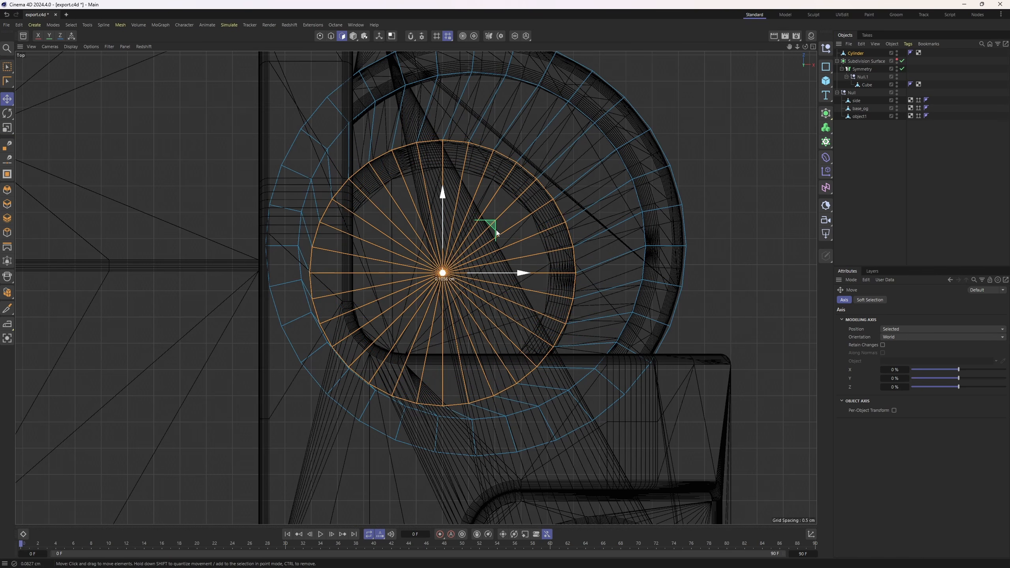
pyautogui.middleClick(497, 230)
pyautogui.middleClick(402, 215)
# Add a loop cut around the collar at the height of the reference mounting tab's upper face.
pyautogui.keyDown('alt'); pyautogui.moveTo(423, 214); pyautogui.dragTo(466, 320); pyautogui.keyUp('alt')
pyautogui.scroll(10, 468, 321)
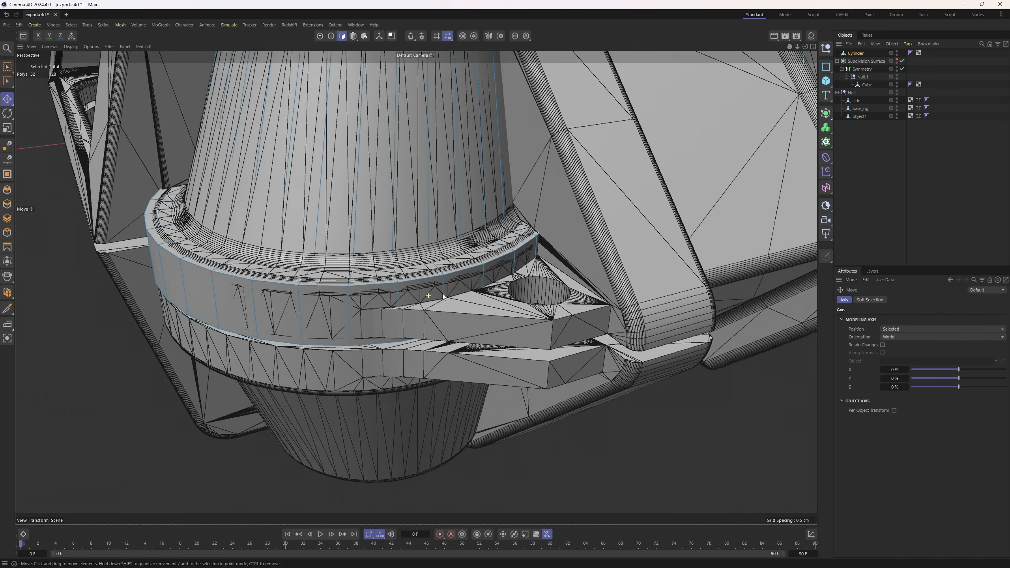
pyautogui.scroll(2, 384, 314)
pyautogui.press('k')
pyautogui.press('l')
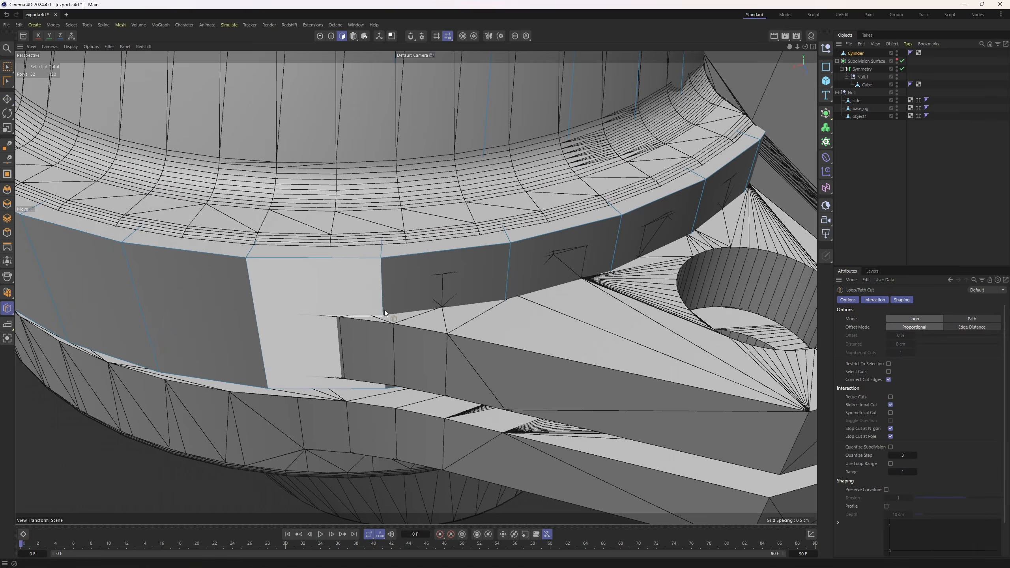
pyautogui.scroll(2, 383, 314)
pyautogui.keyDown('alt'); pyautogui.moveTo(383, 313); pyautogui.dragTo(274, 276); pyautogui.keyUp('alt')
pyautogui.click(383, 317)
# Extrude the six lower collar polygons beside the mounting tab outward and scale their end face flat.
pyautogui.press('e')
pyautogui.scroll(-4, 385, 317)
pyautogui.scroll(5, 274, 276)
pyautogui.click(291, 300)
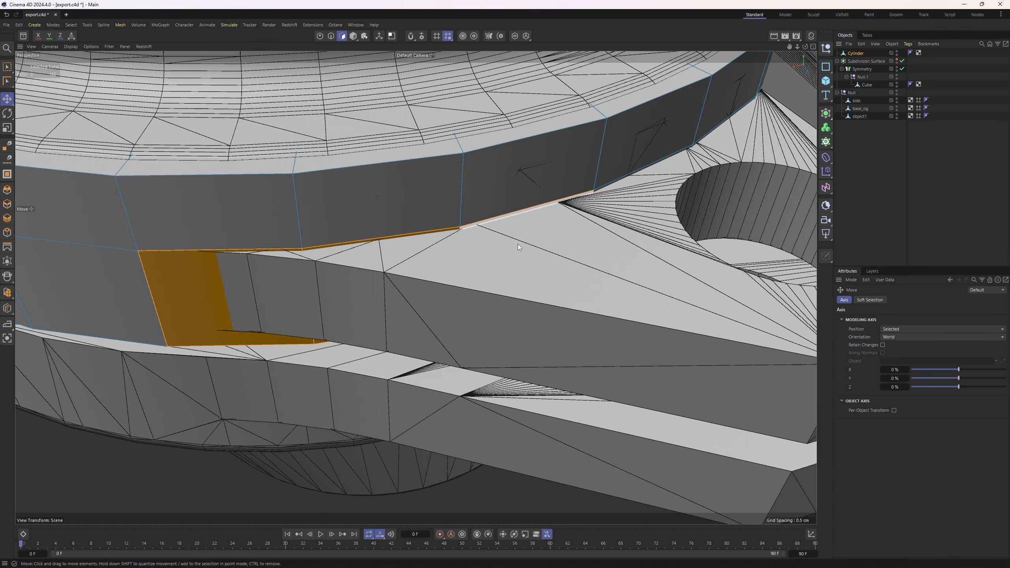
pyautogui.keyDown('alt'); pyautogui.moveTo(517, 244); pyautogui.dragTo(355, 288); pyautogui.keyUp('alt')
pyautogui.keyDown('alt'); pyautogui.moveTo(642, 184); pyautogui.dragTo(578, 304); pyautogui.keyUp('alt')
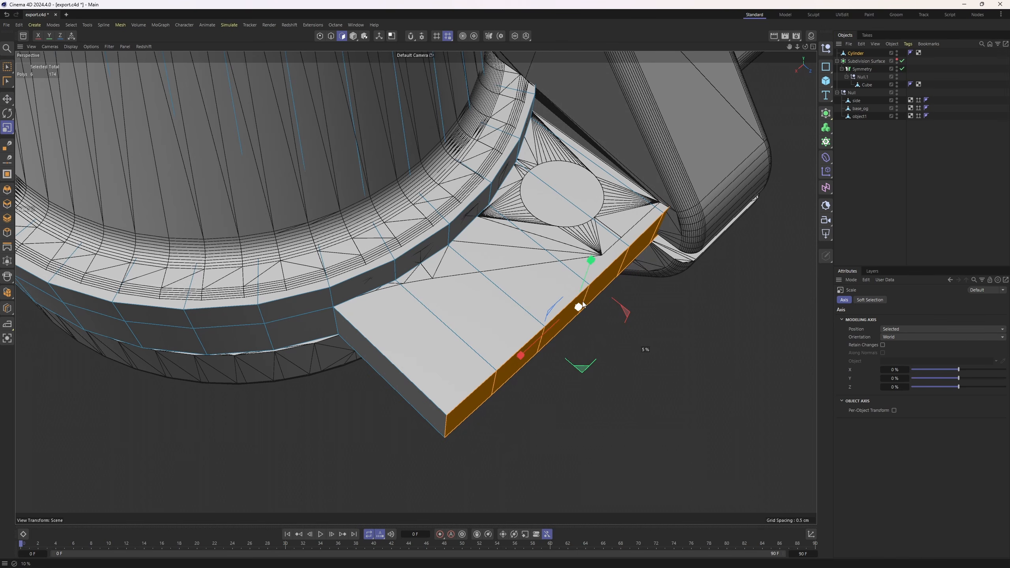
# Move the flattened end face of the extruded tab to line up with the end of the reference mounting tab.
pyautogui.press('e')
pyautogui.keyDown('alt'); pyautogui.moveTo(556, 338); pyautogui.dragTo(490, 298); pyautogui.keyUp('alt')
pyautogui.press('e')
pyautogui.moveTo(606, 330); pyautogui.dragTo(597, 319)
pyautogui.scroll(3, 506, 278)
pyautogui.scroll(3, 507, 277)
pyautogui.moveTo(530, 267); pyautogui.dragTo(522, 269)
pyautogui.keyDown('alt'); pyautogui.moveTo(416, 288); pyautogui.dragTo(426, 195); pyautogui.keyUp('alt')
pyautogui.scroll(-5, 424, 192)
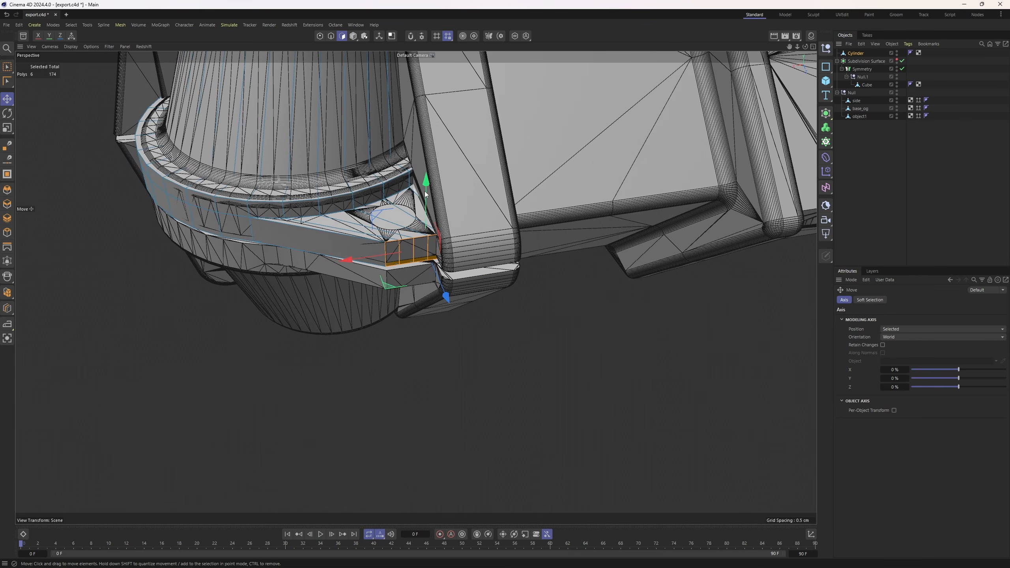
pyautogui.keyDown('alt'); pyautogui.moveTo(457, 137); pyautogui.dragTo(390, 109); pyautogui.keyUp('alt')
pyautogui.scroll(5, 488, 273)
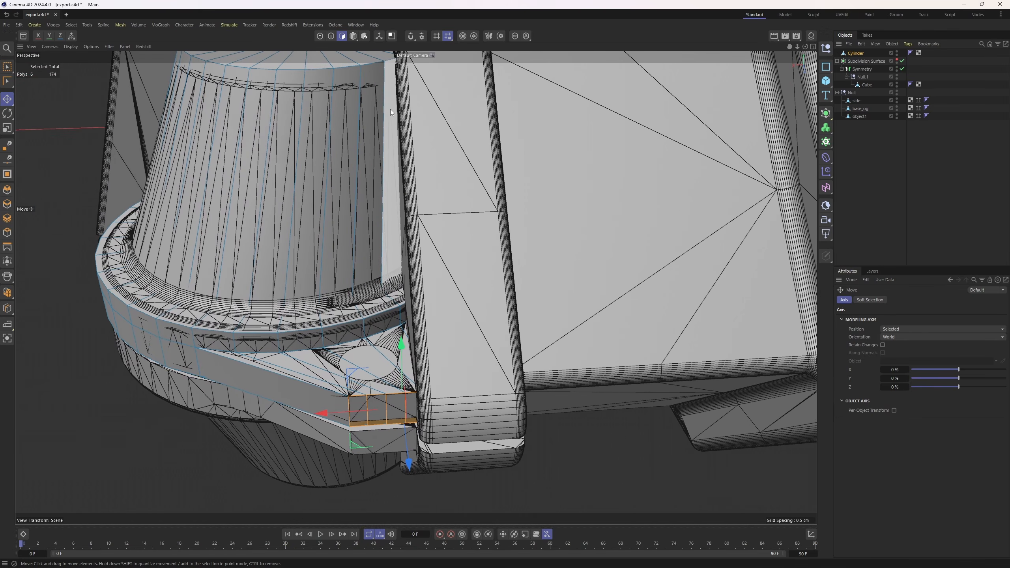
# Try closing the open underside of the isolated Cylinder with a Grid-type Close Polygon Hole.
pyautogui.keyDown('alt'); pyautogui.moveTo(420, 391); pyautogui.dragTo(561, 111); pyautogui.keyUp('alt')
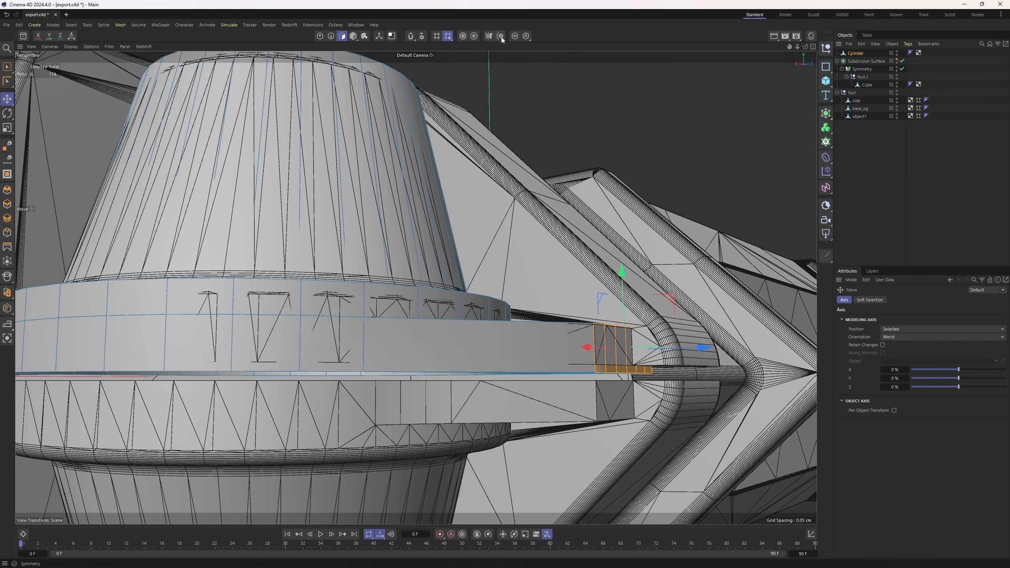
pyautogui.click(514, 36)
pyautogui.keyDown('alt'); pyautogui.moveTo(498, 223); pyautogui.dragTo(589, 286); pyautogui.keyUp('alt')
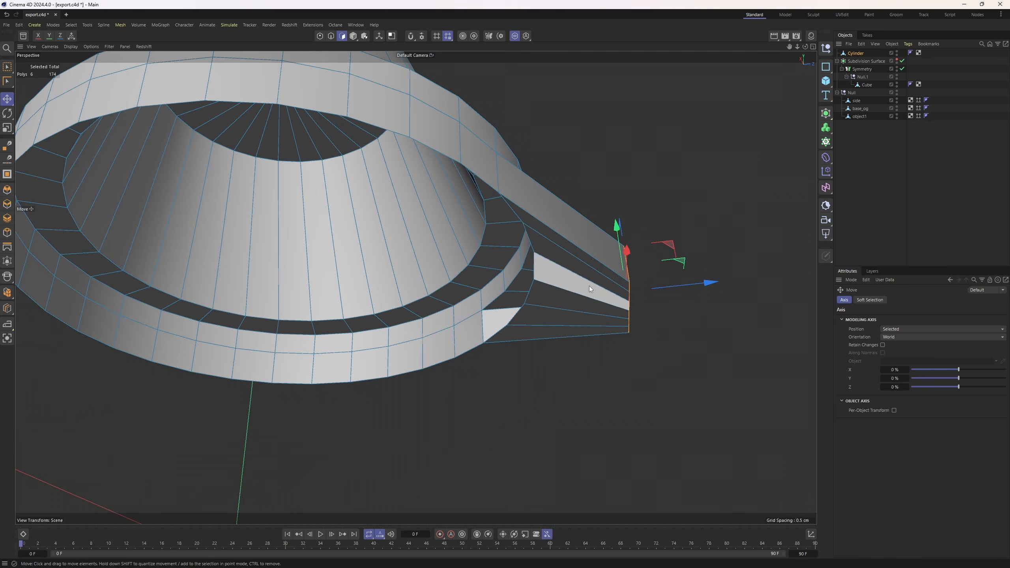
pyautogui.rightClick(571, 253)
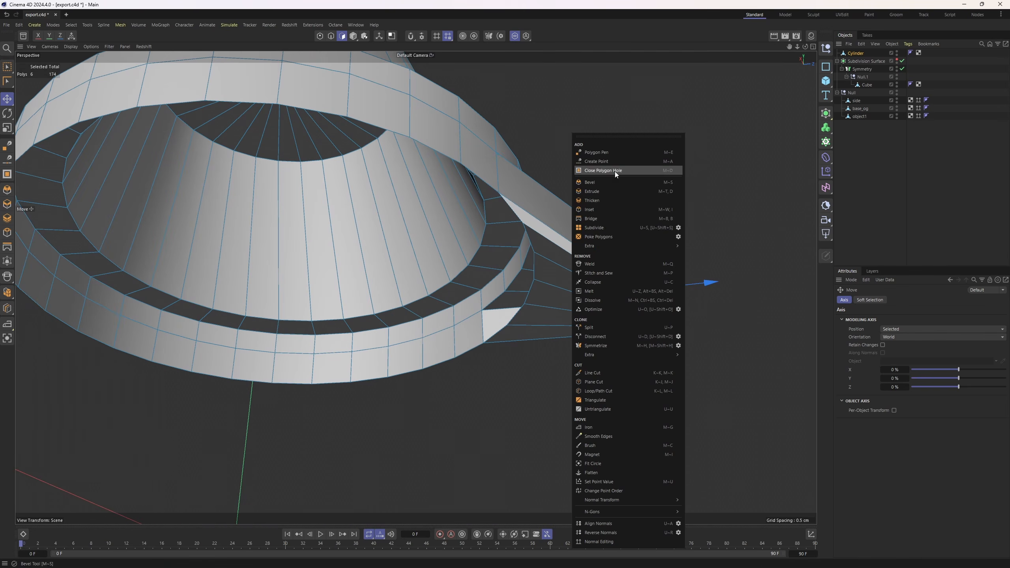
pyautogui.click(615, 172)
pyautogui.click(489, 180)
pyautogui.scroll(-4, 490, 182)
pyautogui.keyDown('alt'); pyautogui.moveTo(491, 205); pyautogui.dragTo(503, 130); pyautogui.keyUp('alt')
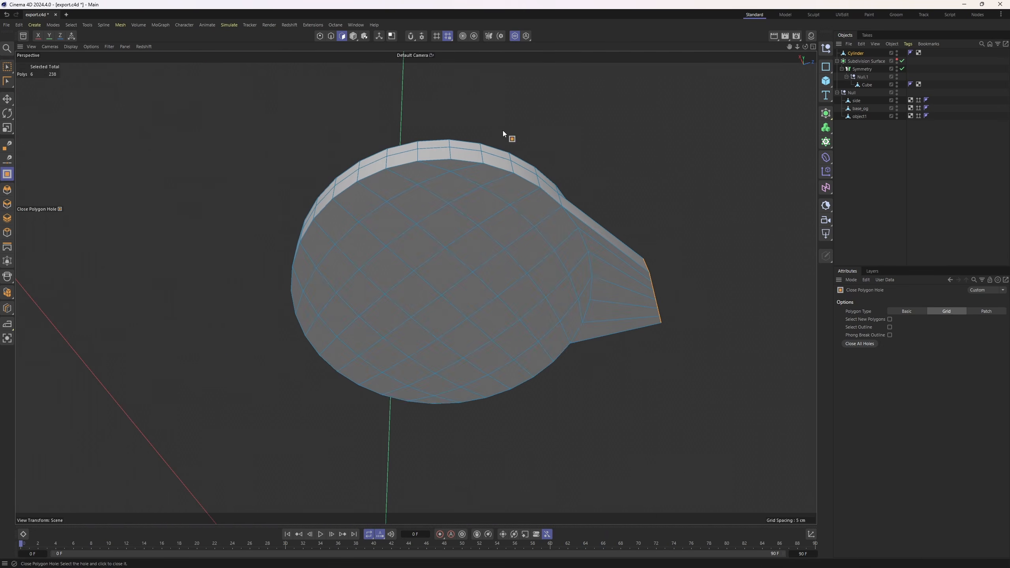
pyautogui.click(514, 35)
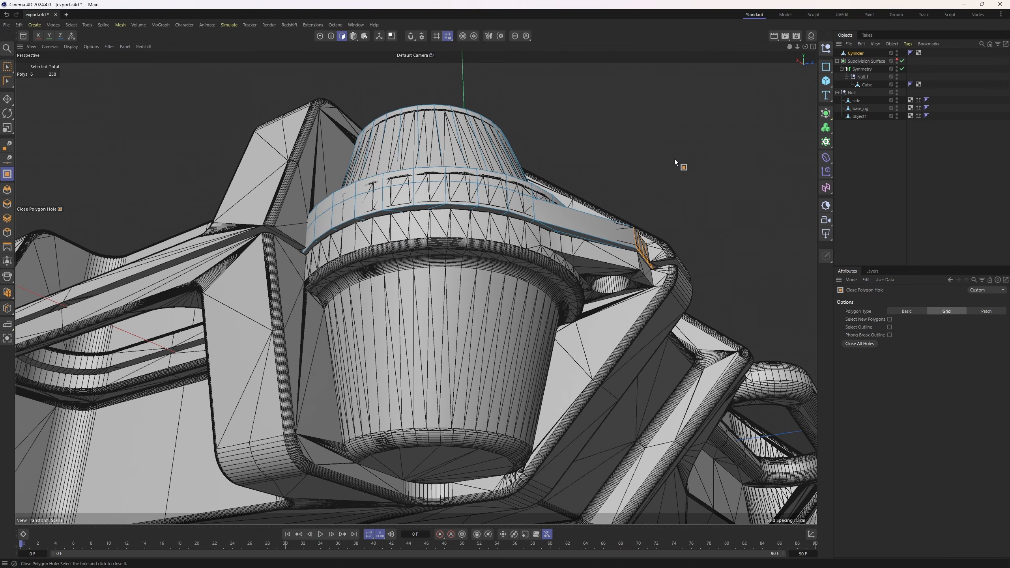
# Hide the reference Null, show the rebuilt case and disable its Subdivision Surface to see the base mesh.
pyautogui.click(897, 92)
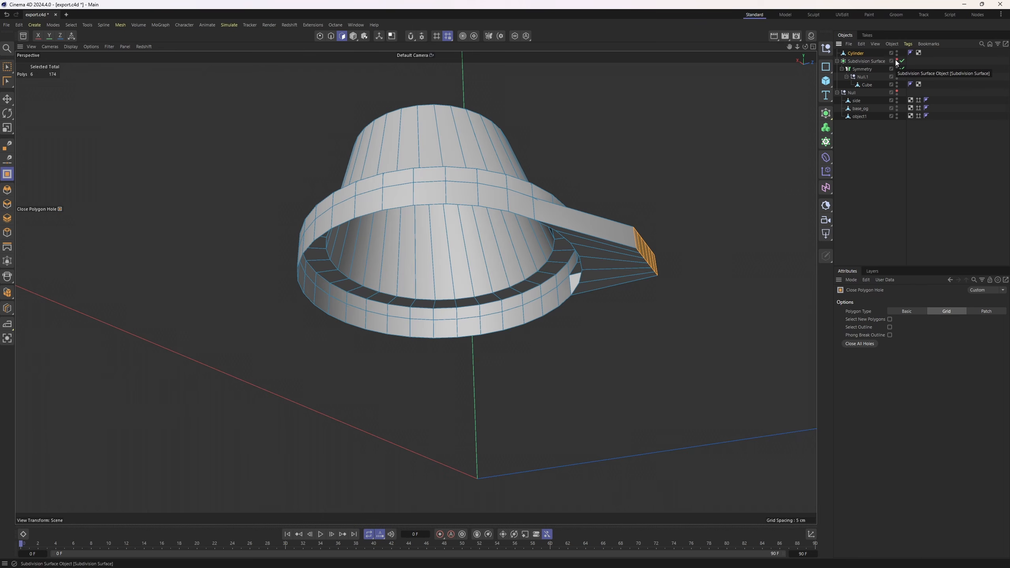
pyautogui.click(897, 60)
pyautogui.moveTo(767, 179)
pyautogui.keyDown('alt'); pyautogui.mouseDown()
pyautogui.moveTo(762, 148)
pyautogui.moveTo(786, 163)
pyautogui.moveTo(778, 176)
pyautogui.mouseUp(); pyautogui.keyUp('alt')
pyautogui.scroll(2, 784, 167)
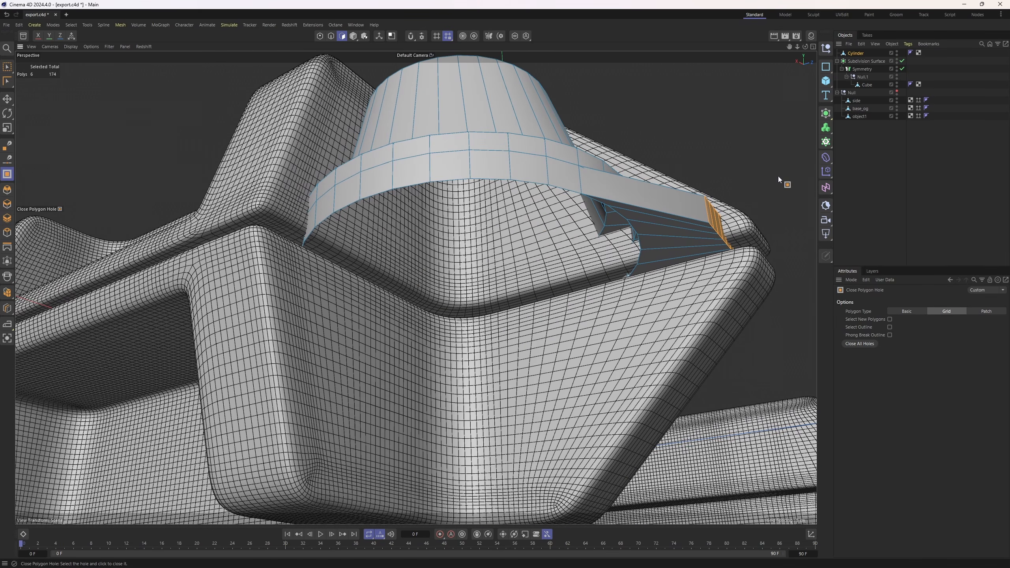
pyautogui.click(902, 61)
pyautogui.keyDown('alt'); pyautogui.moveTo(755, 159); pyautogui.dragTo(774, 139); pyautogui.keyUp('alt')
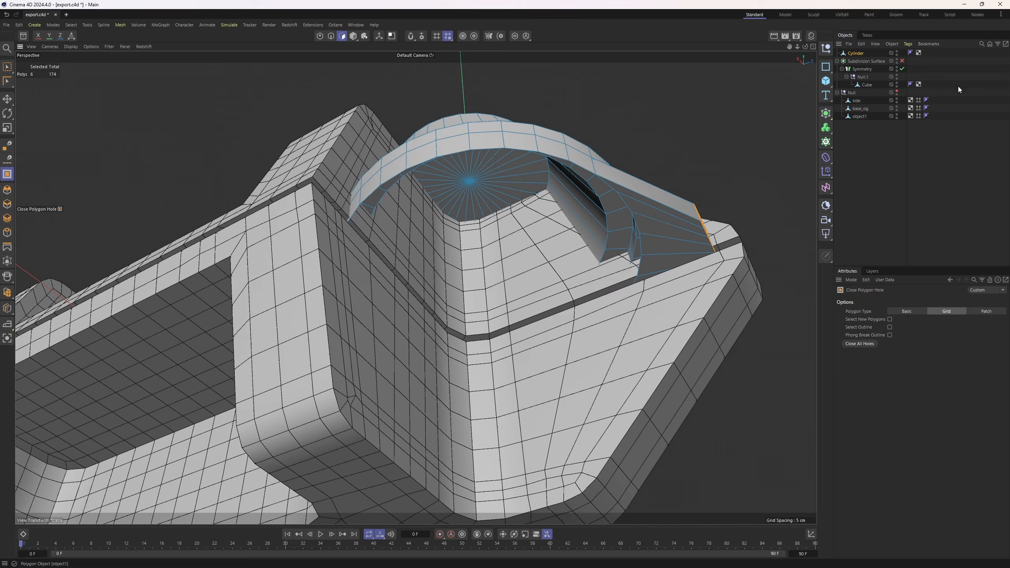
# Close the Cylinder's open underside with Close Polygon Hole using the Grid polygon type.
pyautogui.click(540, 151)
pyautogui.keyDown('alt'); pyautogui.moveTo(606, 273); pyautogui.dragTo(507, 285); pyautogui.keyUp('alt')
pyautogui.keyDown('alt'); pyautogui.moveTo(574, 337); pyautogui.dragTo(358, 285); pyautogui.keyUp('alt')
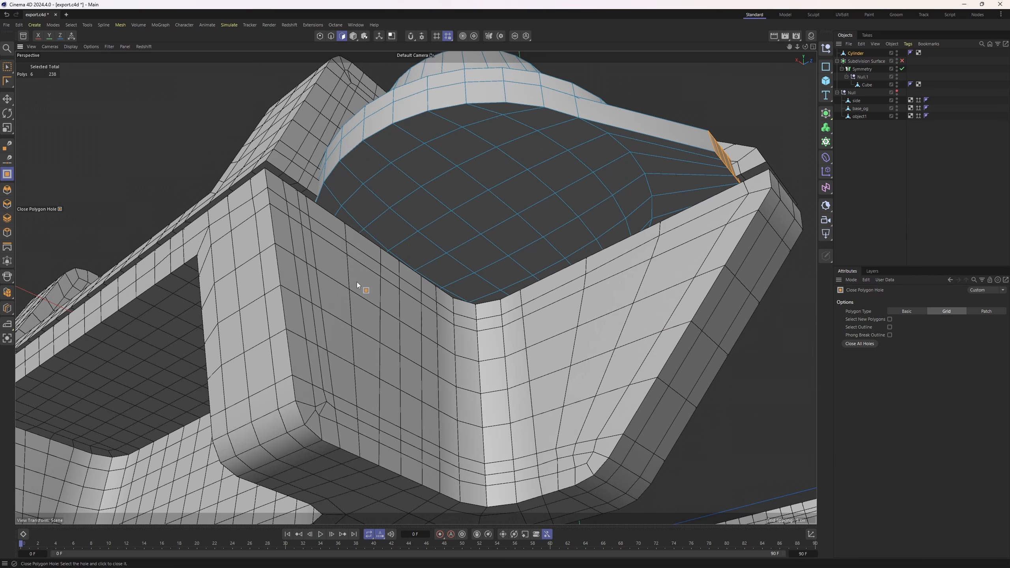
pyautogui.keyDown('alt'); pyautogui.moveTo(506, 294); pyautogui.dragTo(572, 234); pyautogui.keyUp('alt')
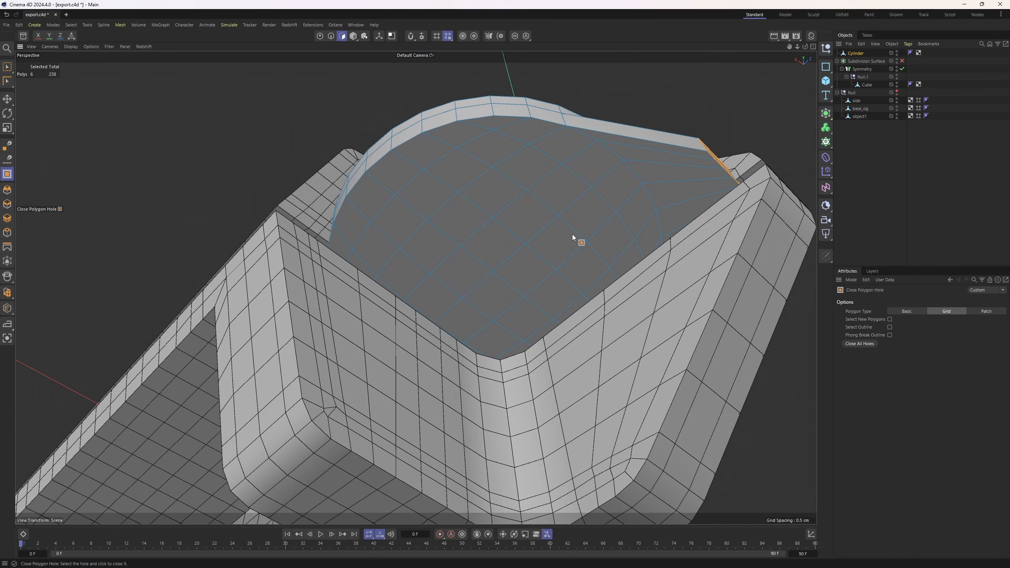
# Select an edge loop across the underside grid and compare its flow with the adjoining Cube mesh.
pyautogui.press('2')
pyautogui.press('e')
pyautogui.click(611, 178)
pyautogui.doubleClick(477, 290)
pyautogui.keyDown('alt'); pyautogui.moveTo(479, 293); pyautogui.dragTo(410, 252); pyautogui.keyUp('alt')
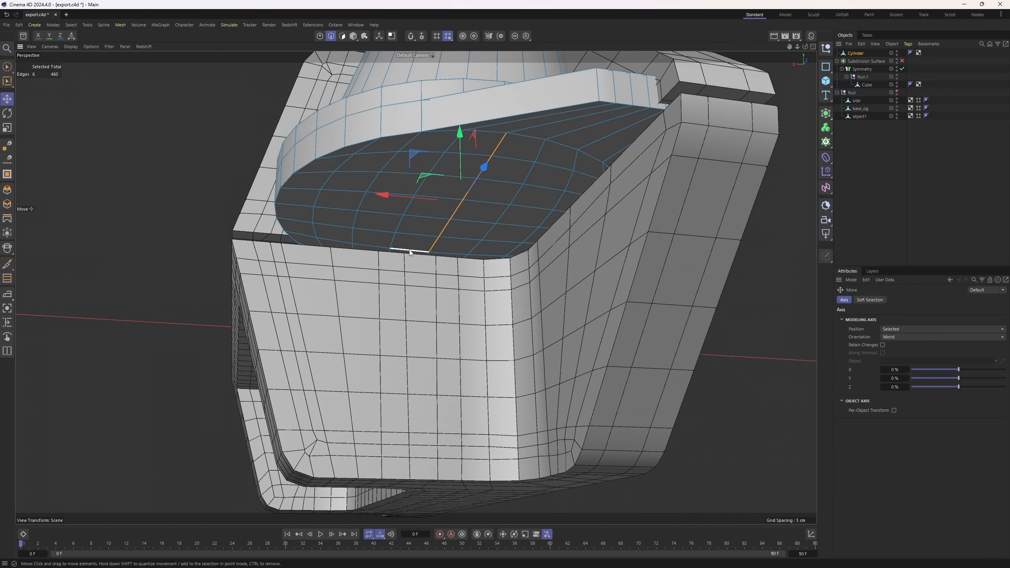
pyautogui.click(867, 85)
pyautogui.keyDown('alt'); pyautogui.moveTo(565, 175); pyautogui.dragTo(624, 304); pyautogui.keyUp('alt')
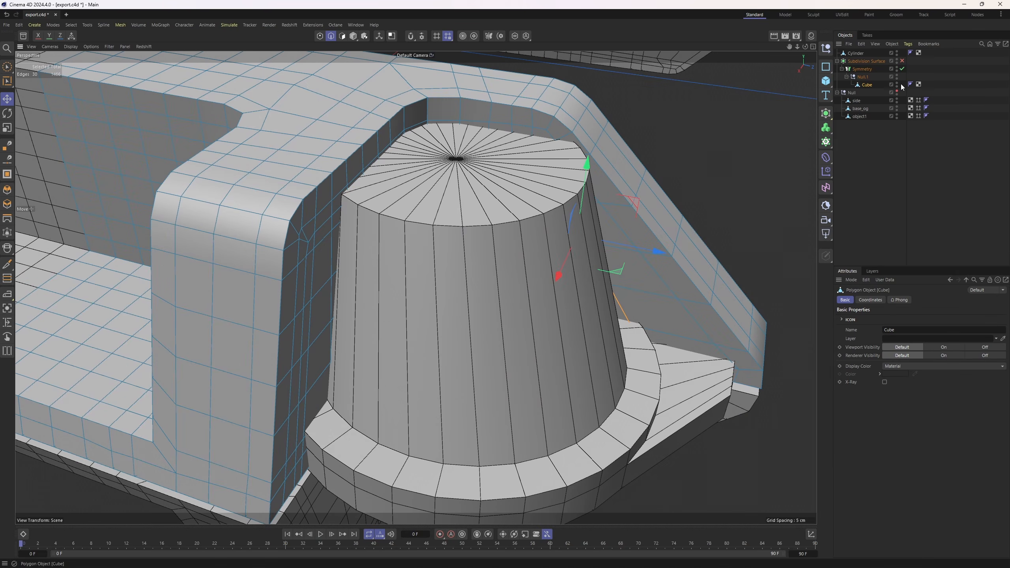
# Hide the Subdivision Surface case and make the Cylinder the active object.
pyautogui.doubleClick(897, 59)
pyautogui.click(859, 53)
pyautogui.keyDown('alt'); pyautogui.moveTo(537, 274); pyautogui.dragTo(478, 258); pyautogui.keyUp('alt')
# Show the reference Null and bevel the edge loop around the cone's top rim to match its rounding.
pyautogui.scroll(1, 479, 258)
pyautogui.doubleClick(485, 198)
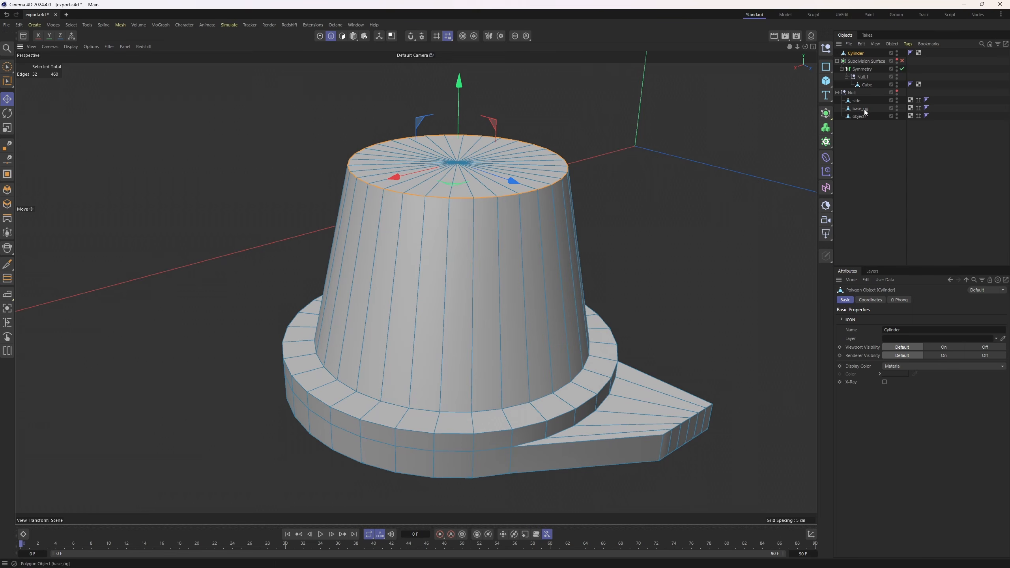
pyautogui.click(897, 93)
pyautogui.scroll(3, 518, 219)
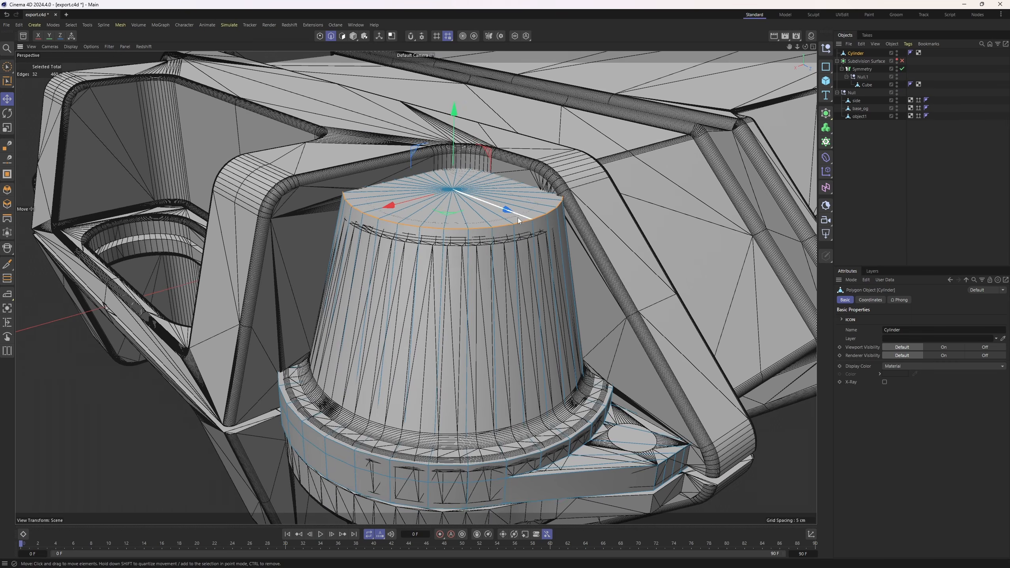
pyautogui.keyDown('alt'); pyautogui.moveTo(501, 226); pyautogui.dragTo(546, 197); pyautogui.keyUp('alt')
pyautogui.rightClick(547, 198)
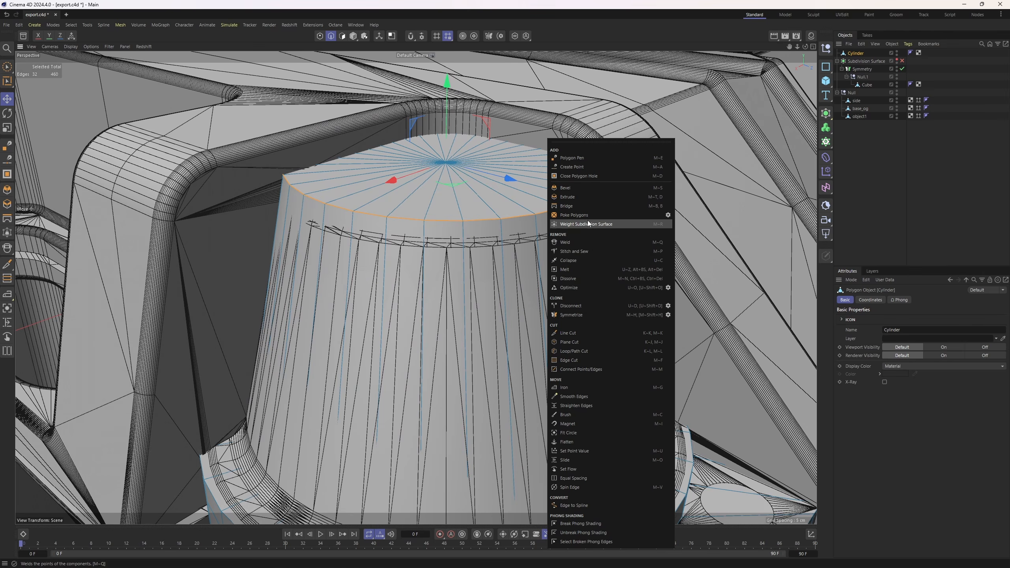
pyautogui.click(578, 196)
pyautogui.keyDown('alt'); pyautogui.moveTo(536, 275); pyautogui.dragTo(587, 298); pyautogui.keyUp('alt')
pyautogui.keyDown('alt'); pyautogui.moveTo(509, 296); pyautogui.dragTo(498, 257); pyautogui.keyUp('alt')
pyautogui.press('e')
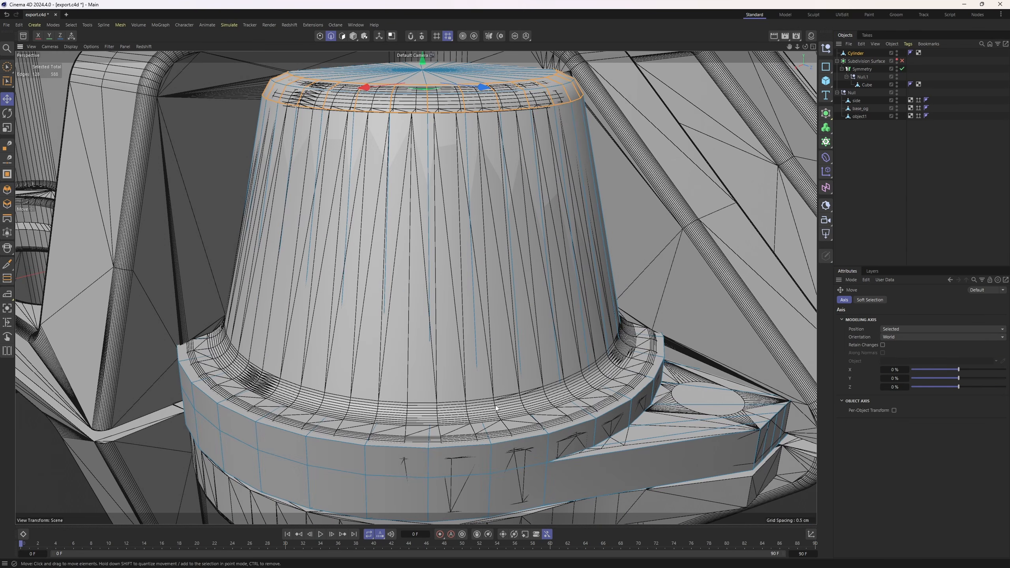
# Bevel the edge loop where the cone meets the collar with a 0.34 cm offset and one subdivision.
pyautogui.doubleClick(493, 406)
pyautogui.press('n')
pyautogui.press('g')
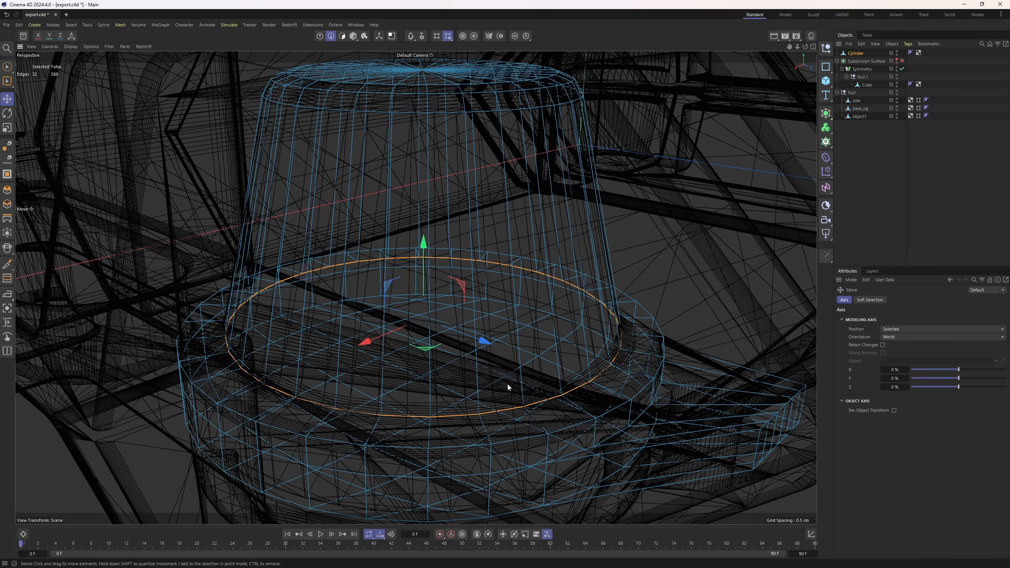
pyautogui.keyDown('alt'); pyautogui.moveTo(508, 383); pyautogui.dragTo(518, 307); pyautogui.keyUp('alt')
pyautogui.scroll(3, 518, 307)
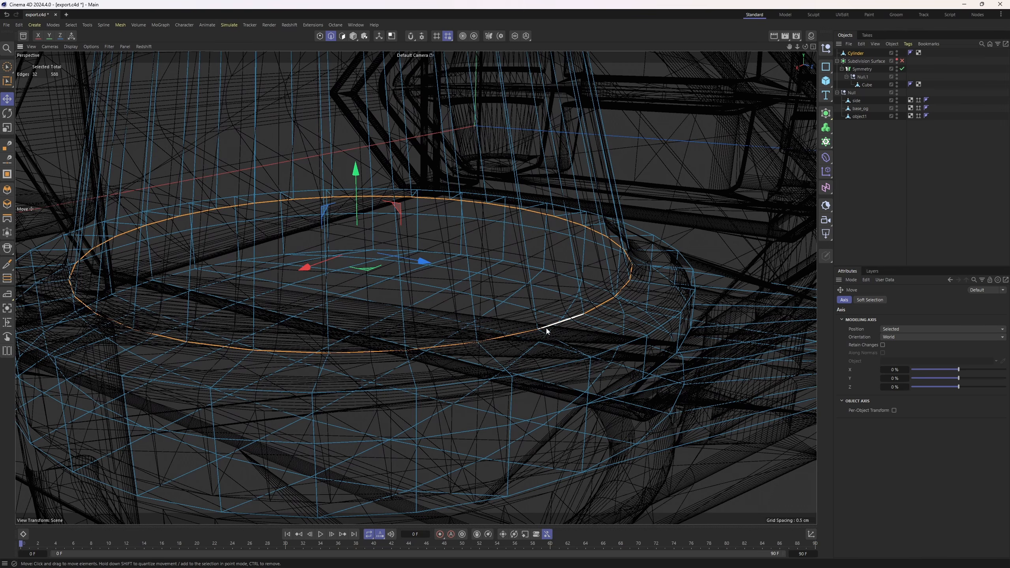
pyautogui.press('n')
pyautogui.press('b')
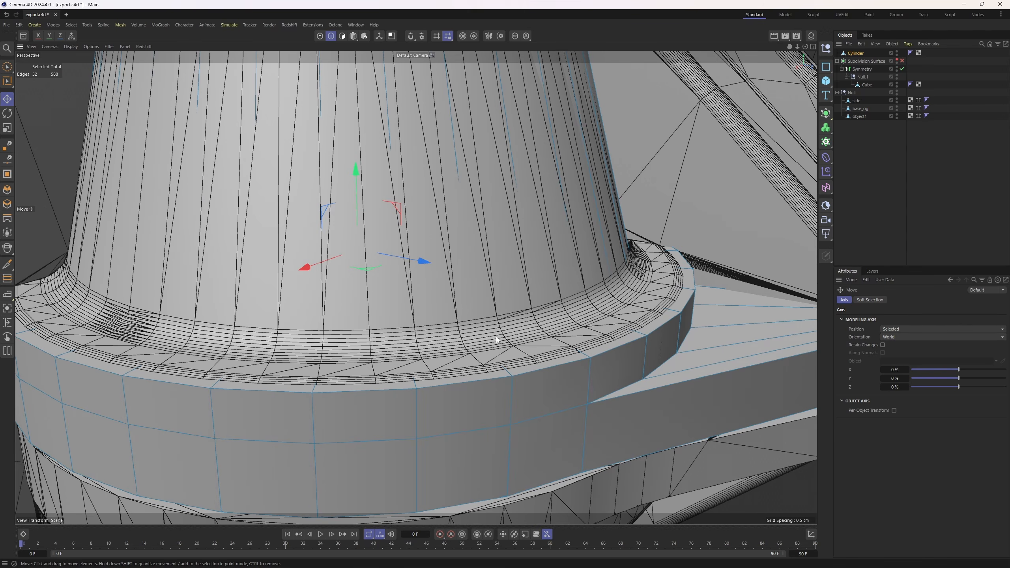
pyautogui.press('m')
pyautogui.press('s')
pyautogui.moveTo(465, 343); pyautogui.dragTo(478, 345)
pyautogui.keyDown('alt'); pyautogui.moveTo(478, 346); pyautogui.dragTo(462, 302, button='middle'); pyautogui.keyUp('alt')
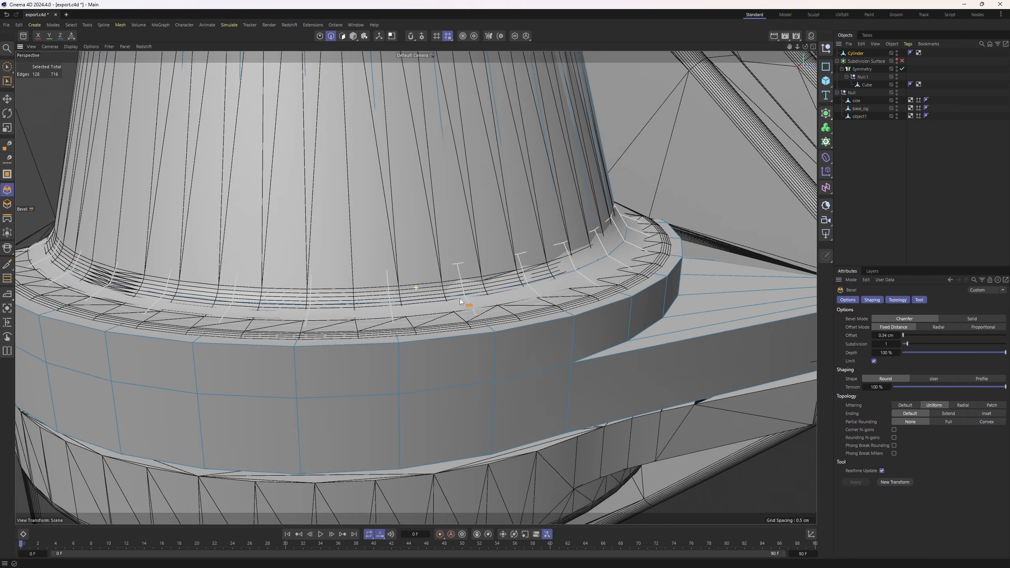
pyautogui.keyDown('alt'); pyautogui.moveTo(459, 299); pyautogui.dragTo(473, 315); pyautogui.keyUp('alt')
# Select the collar's upper outer edge loop and hide the reference Null.
pyautogui.press('e')
pyautogui.doubleClick(492, 345)
pyautogui.keyDown('alt'); pyautogui.moveTo(495, 354); pyautogui.dragTo(571, 300, button='middle'); pyautogui.keyUp('alt')
pyautogui.keyDown('alt'); pyautogui.moveTo(572, 300); pyautogui.dragTo(583, 301); pyautogui.keyUp('alt')
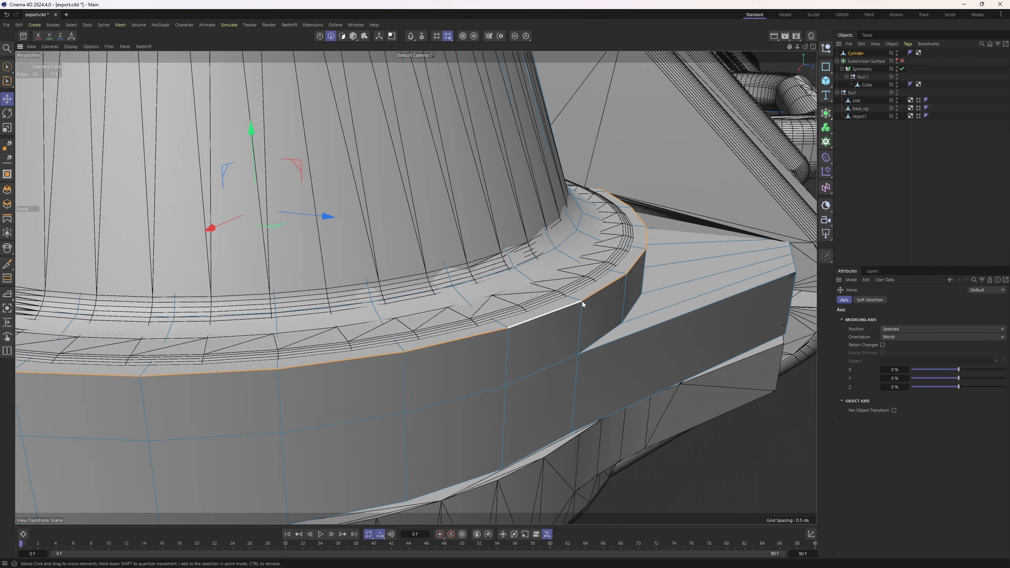
pyautogui.keyDown('alt'); pyautogui.moveTo(527, 327); pyautogui.dragTo(564, 316); pyautogui.keyUp('alt')
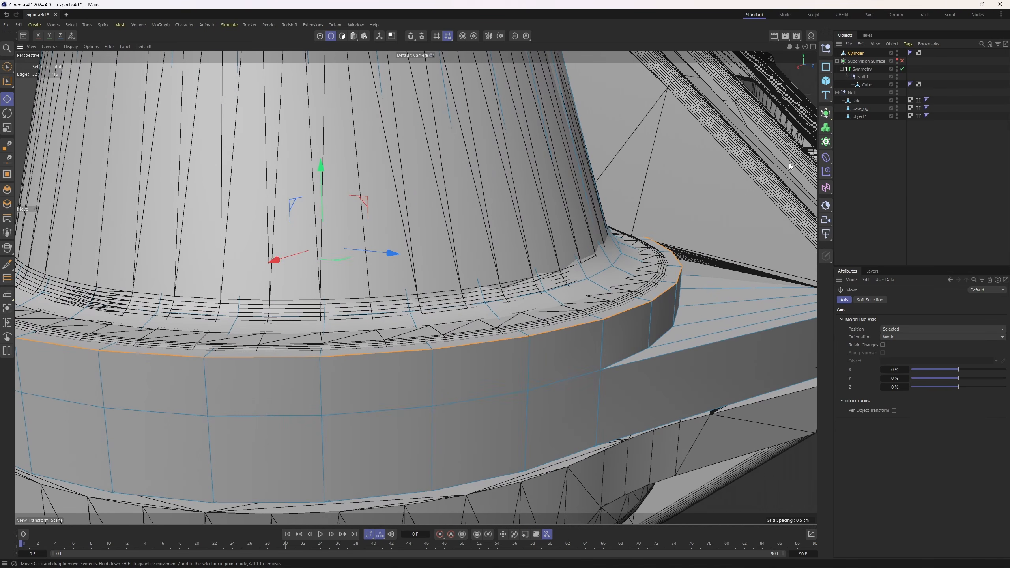
pyautogui.scroll(-3, 538, 311)
pyautogui.keyDown('alt'); pyautogui.moveTo(537, 310); pyautogui.dragTo(489, 319, button='middle'); pyautogui.keyUp('alt')
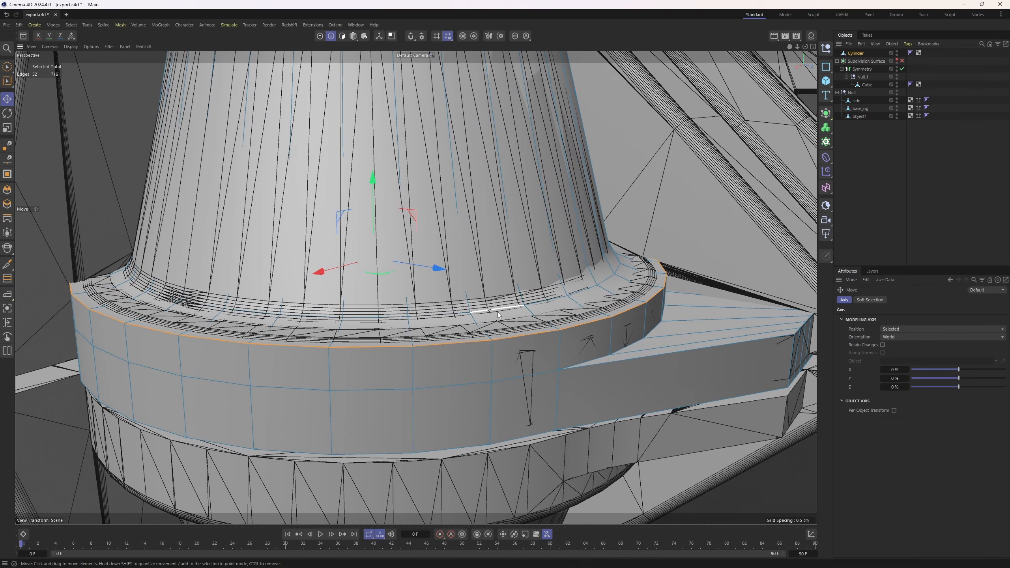
pyautogui.keyDown('alt'); pyautogui.moveTo(489, 326); pyautogui.dragTo(467, 383); pyautogui.keyUp('alt')
pyautogui.keyDown('alt'); pyautogui.moveTo(415, 288); pyautogui.dragTo(472, 366, button='middle'); pyautogui.keyUp('alt')
pyautogui.keyDown('alt'); pyautogui.moveTo(472, 366); pyautogui.dragTo(486, 328); pyautogui.keyUp('alt')
pyautogui.keyDown('alt'); pyautogui.moveTo(487, 328); pyautogui.dragTo(488, 283, button='middle'); pyautogui.keyUp('alt')
pyautogui.scroll(-1, 487, 283)
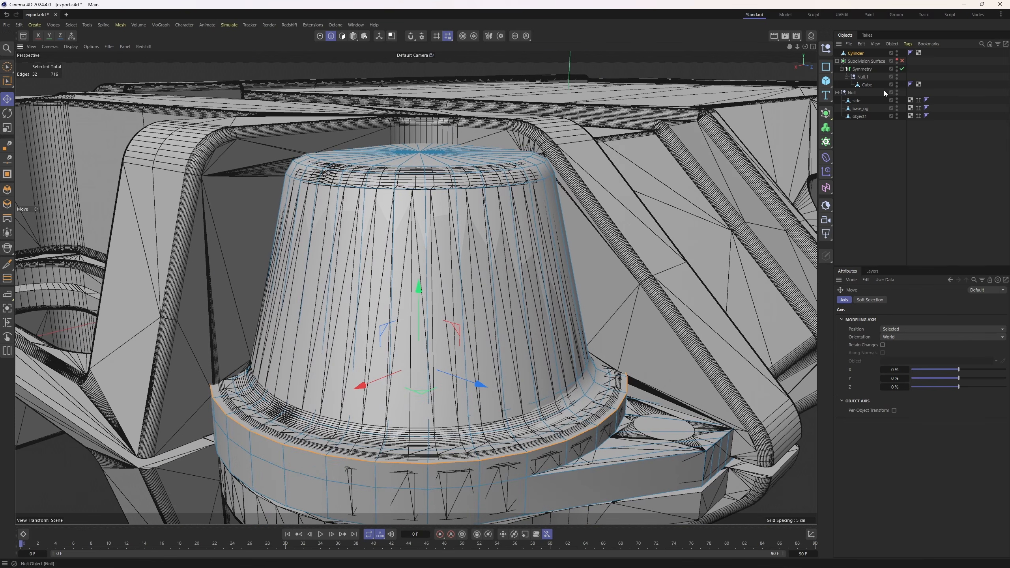
pyautogui.click(896, 91)
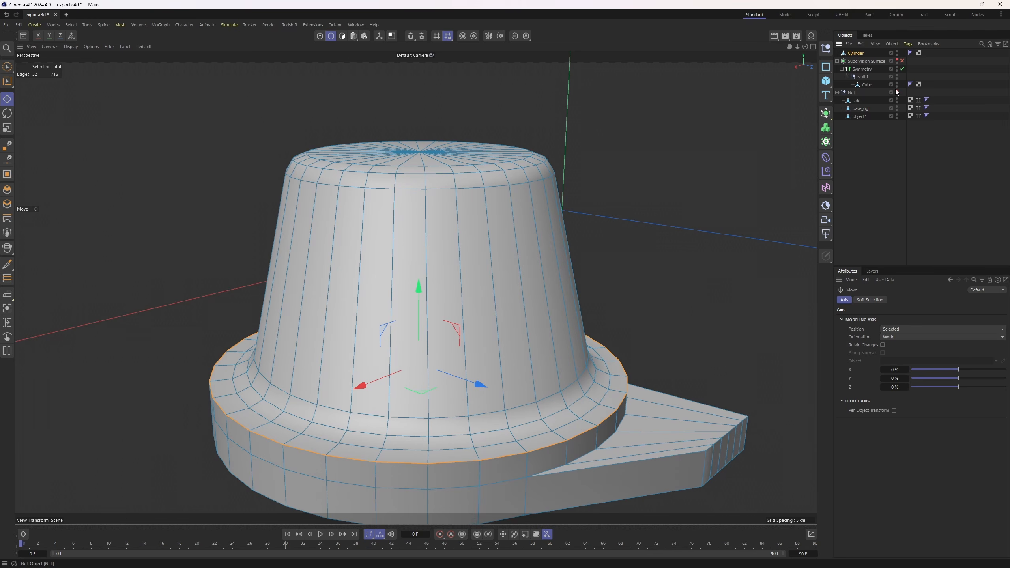
# Place the Cylinder under a new Subdivision Surface generator.
pyautogui.click(861, 54)
pyautogui.keyDown('alt'); pyautogui.click(826, 113); pyautogui.keyUp('alt')
pyautogui.moveTo(555, 140)
pyautogui.keyDown('alt'); pyautogui.mouseDown()
pyautogui.moveTo(561, 175)
pyautogui.moveTo(567, 153)
pyautogui.mouseUp(); pyautogui.keyUp('alt')
# Cut supporting edge loops around the collar, one just above the tab's top level and one close to the bottom edge.
pyautogui.press('k')
pyautogui.press('l')
pyautogui.scroll(1, 497, 285)
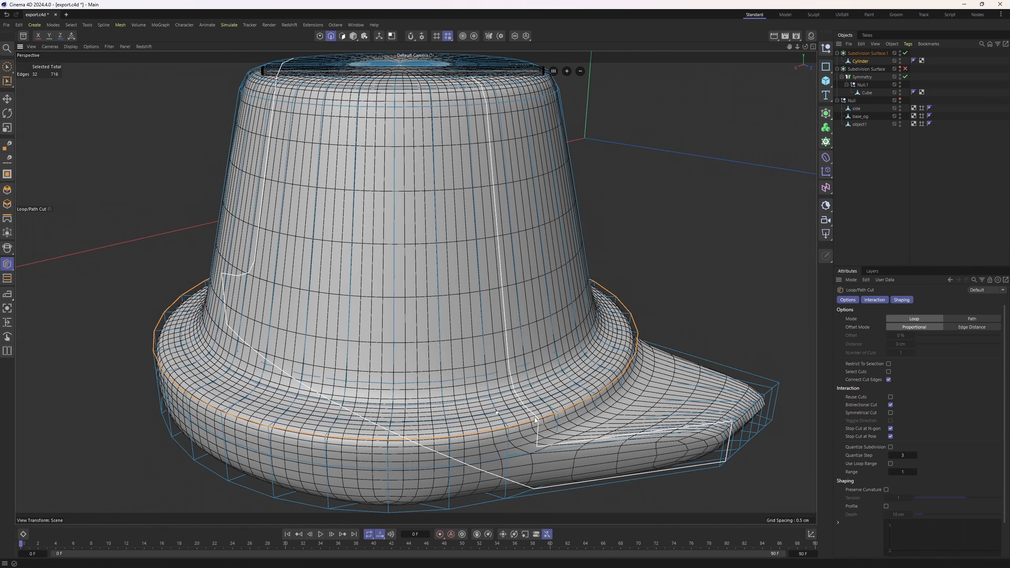
pyautogui.keyDown('alt'); pyautogui.moveTo(498, 314); pyautogui.dragTo(506, 286); pyautogui.keyUp('alt')
pyautogui.scroll(2, 510, 288)
pyautogui.press('q')
pyautogui.press('q')
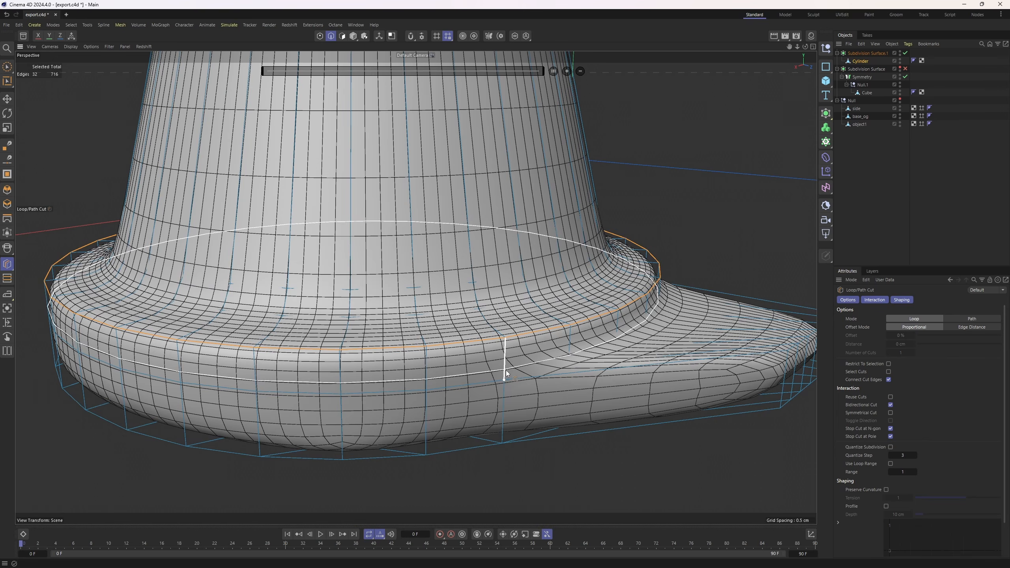
pyautogui.click(506, 373)
pyautogui.click(504, 438)
pyautogui.keyDown('alt'); pyautogui.moveTo(511, 410); pyautogui.dragTo(557, 421); pyautogui.keyUp('alt')
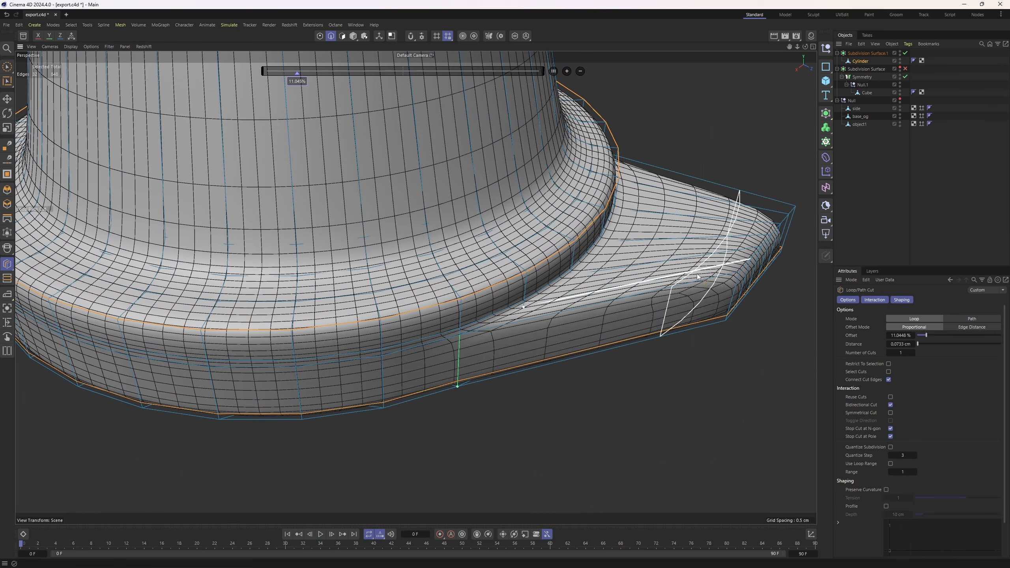
# Cut supporting edge loops on the mounting tab near its outer corner, near the collar junction and just below its top edge.
pyautogui.click(727, 275)
pyautogui.press('q')
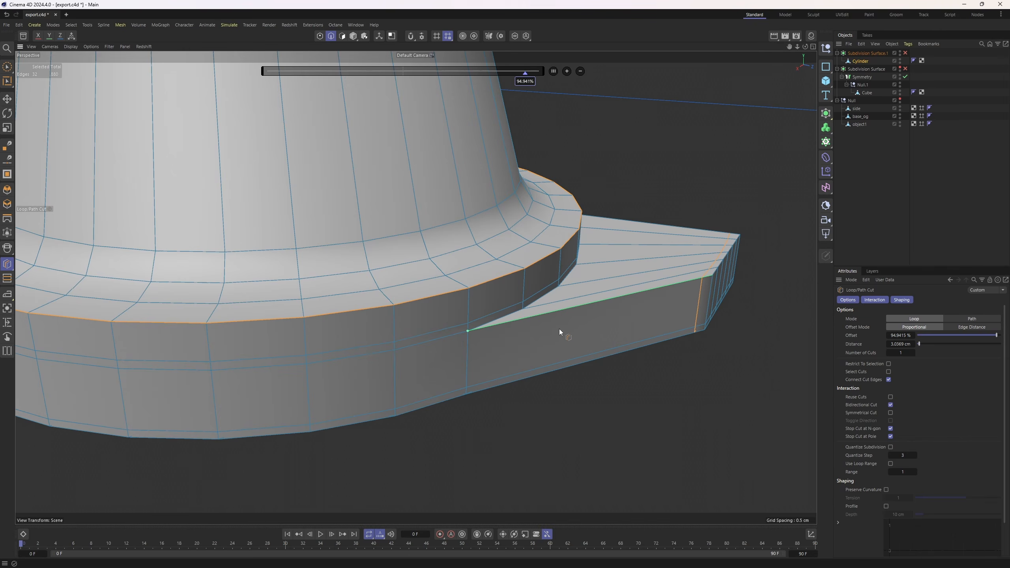
pyautogui.press('q')
pyautogui.click(507, 324)
pyautogui.keyDown('alt'); pyautogui.moveTo(473, 338); pyautogui.dragTo(433, 337); pyautogui.keyUp('alt')
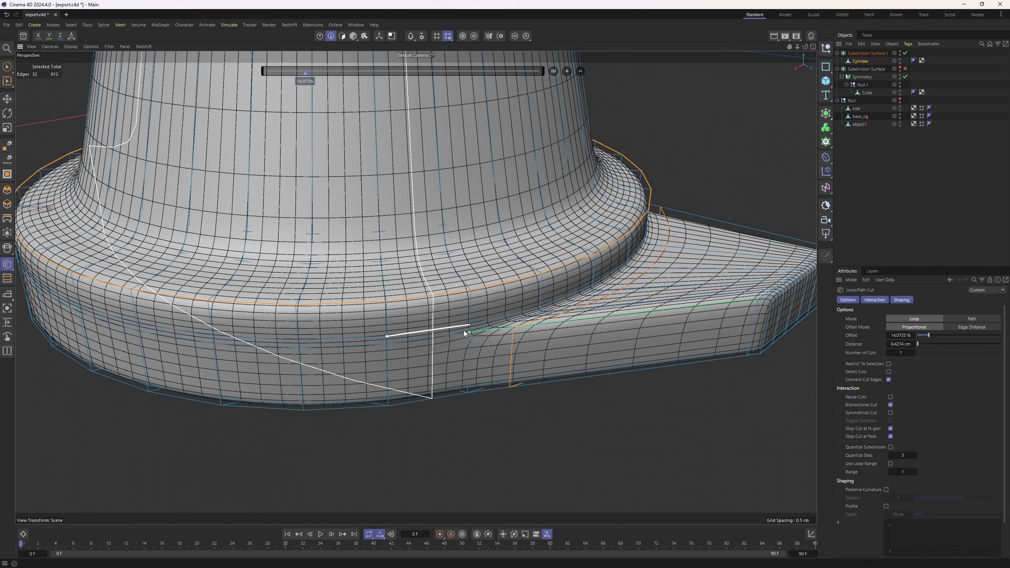
pyautogui.keyDown('alt'); pyautogui.moveTo(505, 339); pyautogui.dragTo(767, 346); pyautogui.keyUp('alt')
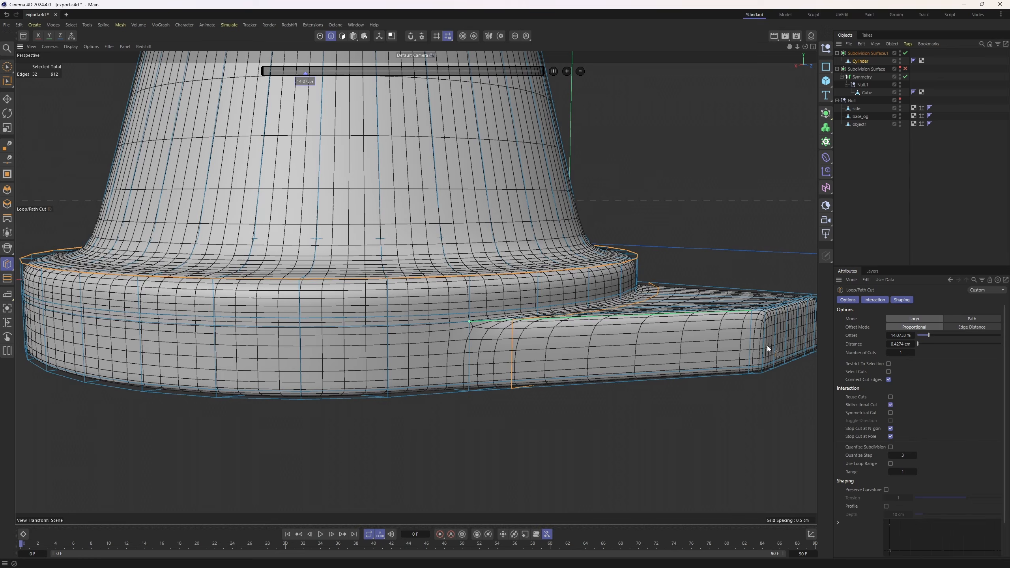
pyautogui.click(764, 324)
# Clone the edge loop below the cone's rounded top rim down the wall with Edge Slide, using an offset of 0.262 cm.
pyautogui.keyDown('alt'); pyautogui.moveTo(519, 303); pyautogui.dragTo(441, 284); pyautogui.keyUp('alt')
pyautogui.scroll(3, 469, 303)
pyautogui.press('e')
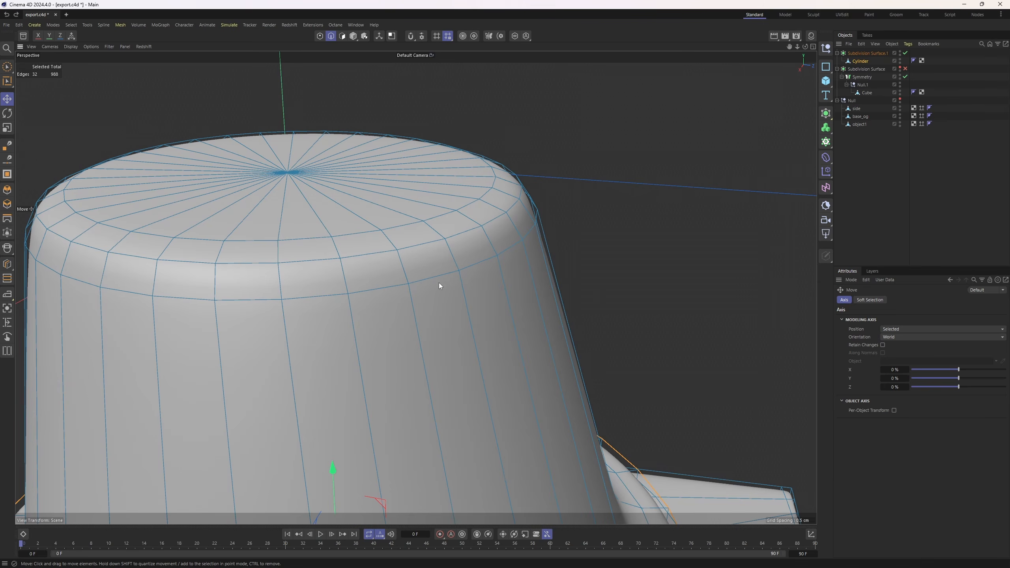
pyautogui.doubleClick(439, 281)
pyautogui.press('m')
pyautogui.press('o')
pyautogui.scroll(2, 441, 299)
pyautogui.scroll(-2, 413, 263)
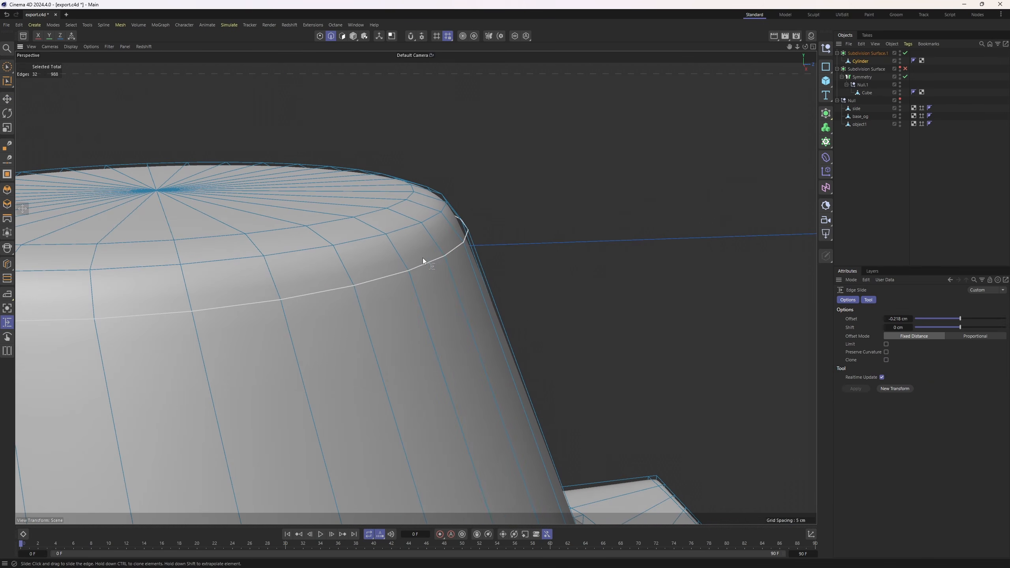
pyautogui.keyDown('ctrl'); pyautogui.moveTo(423, 257); pyautogui.dragTo(431, 221); pyautogui.keyUp('ctrl')
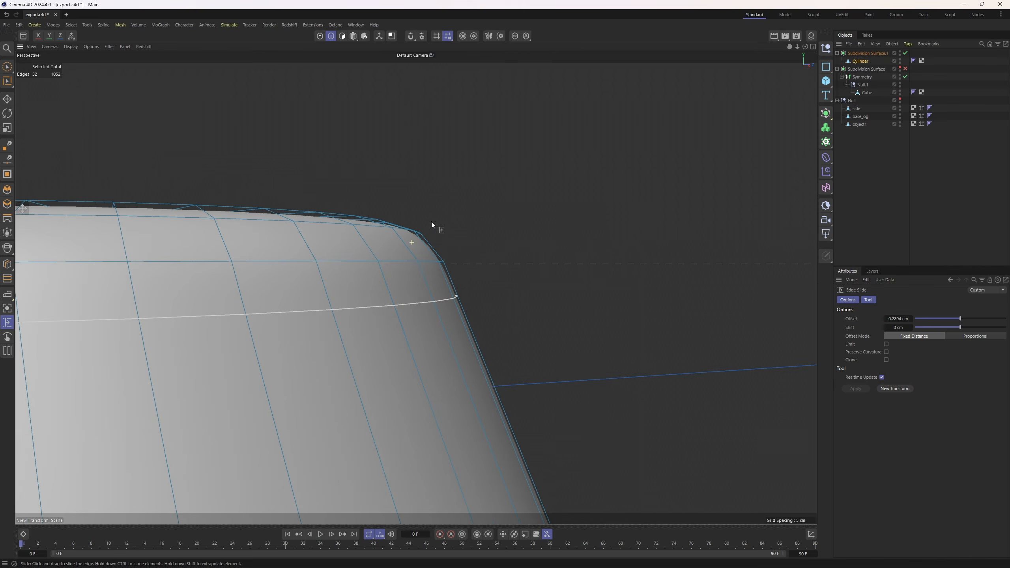
pyautogui.hotkey('ctrl', 'z')
pyautogui.moveTo(426, 259); pyautogui.dragTo(443, 298)
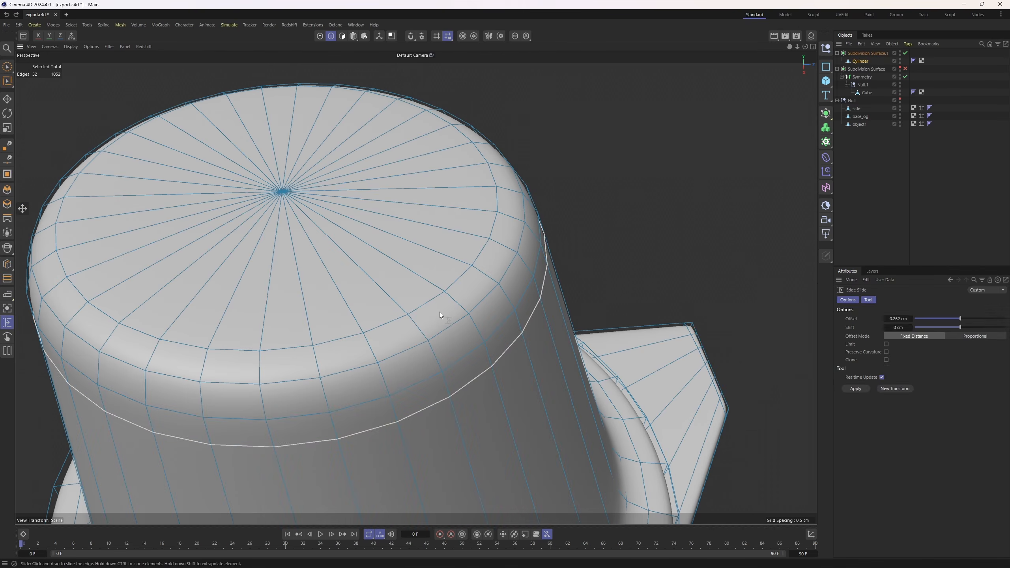
# Select all the triangular polygons that form the cone's flat top cap.
pyautogui.press('e')
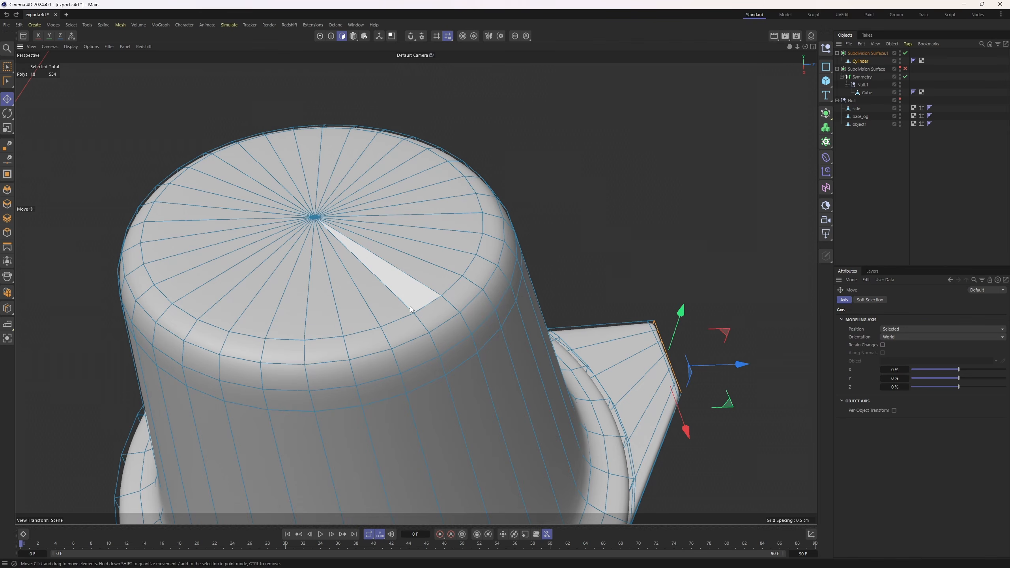
pyautogui.hotkey('ctrl', 'a')
pyautogui.press('Return')
pyautogui.click(433, 307)
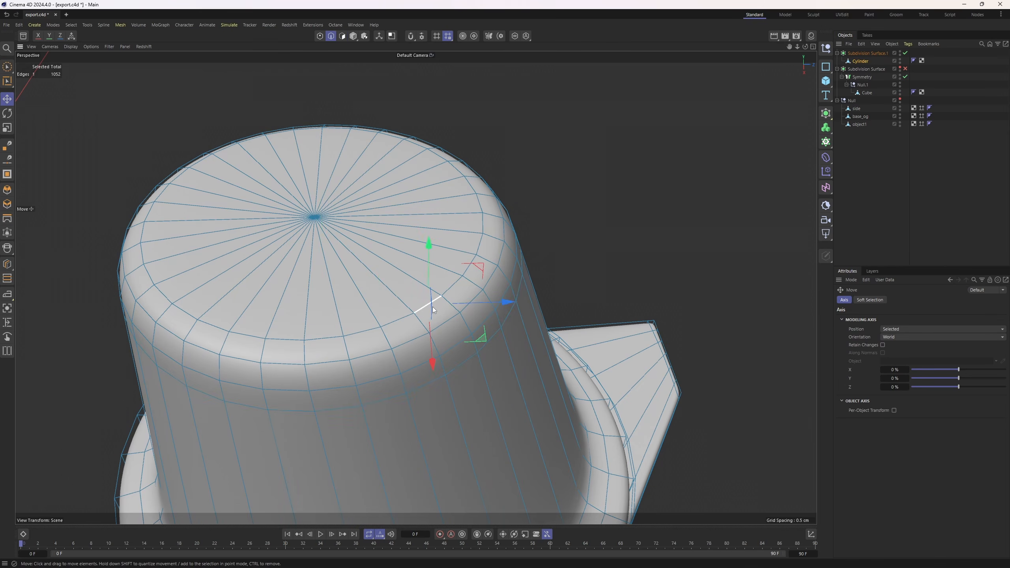
pyautogui.doubleClick(412, 312)
pyautogui.press('Return')
pyautogui.moveTo(355, 268)
pyautogui.mouseDown(button='right')
pyautogui.moveTo(281, 217)
pyautogui.moveTo(355, 255)
pyautogui.mouseUp(button='right')
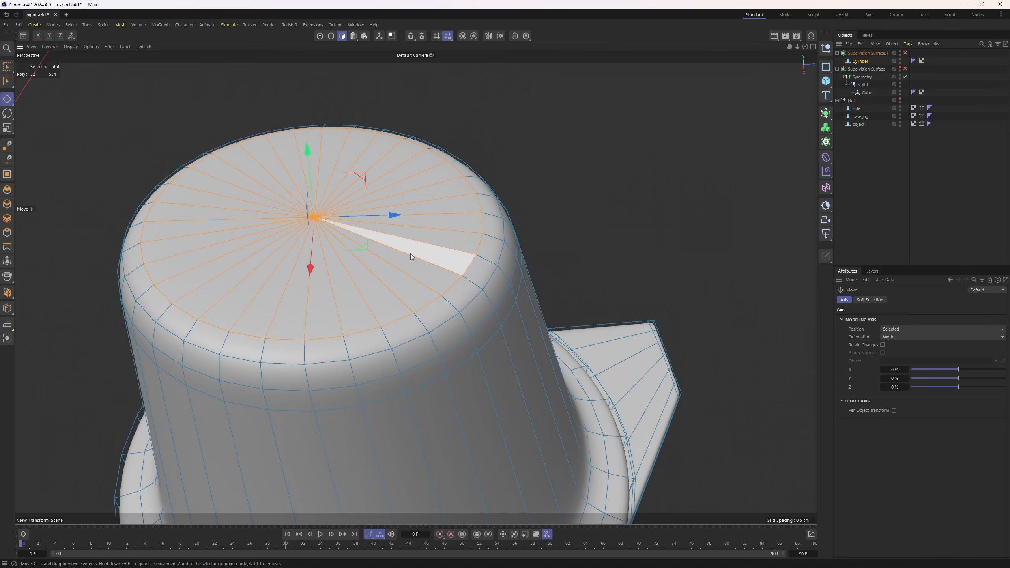
# Inset the cap polygons by 0.305 cm and delete the inner faces.
pyautogui.press('q')
pyautogui.press('i')
pyautogui.moveTo(467, 275); pyautogui.dragTo(414, 222)
pyautogui.press('Delete')
# Fill the hole in the cone's top with a grid of quads using Close Polygon Hole.
pyautogui.press('m')
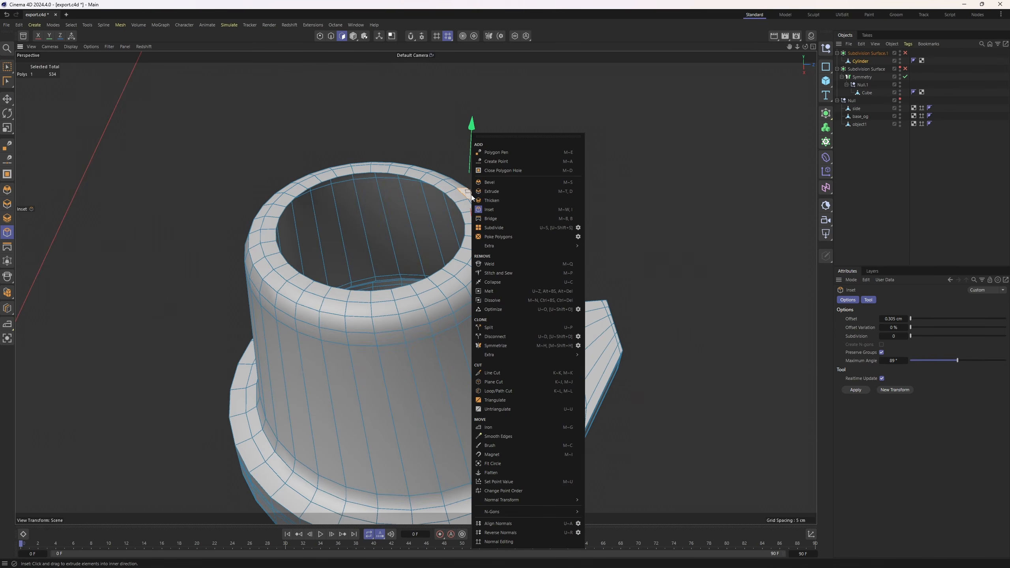
pyautogui.click(498, 171)
pyautogui.click(459, 219)
pyautogui.keyDown('alt'); pyautogui.moveTo(459, 219); pyautogui.dragTo(459, 247); pyautogui.keyUp('alt')
pyautogui.press('Return')
pyautogui.press('e')
pyautogui.doubleClick(446, 248)
pyautogui.middleClick(446, 247)
pyautogui.middleClick(369, 166)
# Select a straight row of edges across the top cap's grid and another row across the underside's grid.
pyautogui.click(481, 252)
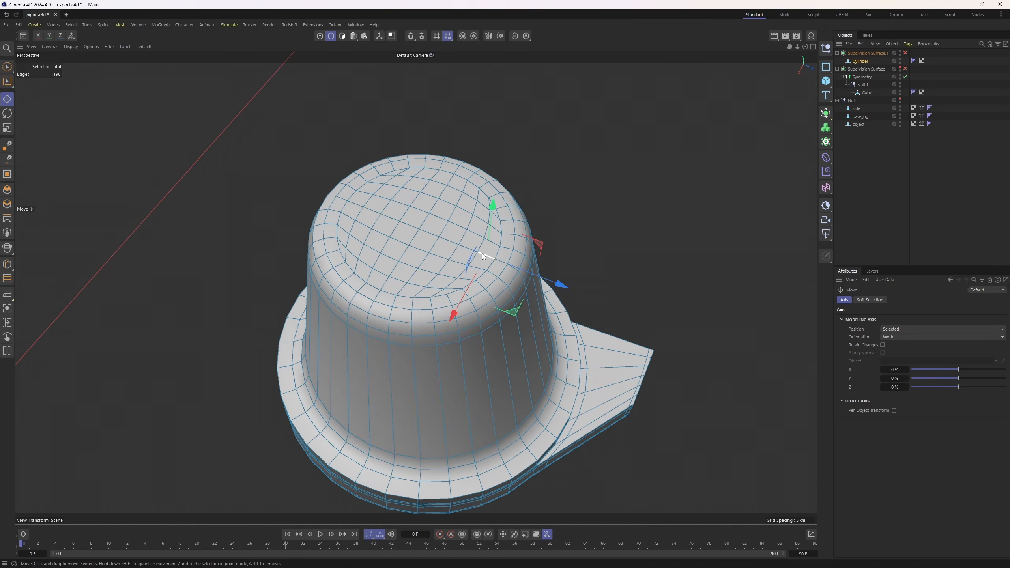
pyautogui.keyDown('ctrl'); pyautogui.keyDown('shift'); pyautogui.click(356, 204); pyautogui.keyUp('shift'); pyautogui.keyUp('ctrl')
pyautogui.scroll(-3, 398, 279)
pyautogui.keyDown('alt'); pyautogui.moveTo(434, 390); pyautogui.dragTo(463, 191); pyautogui.keyUp('alt')
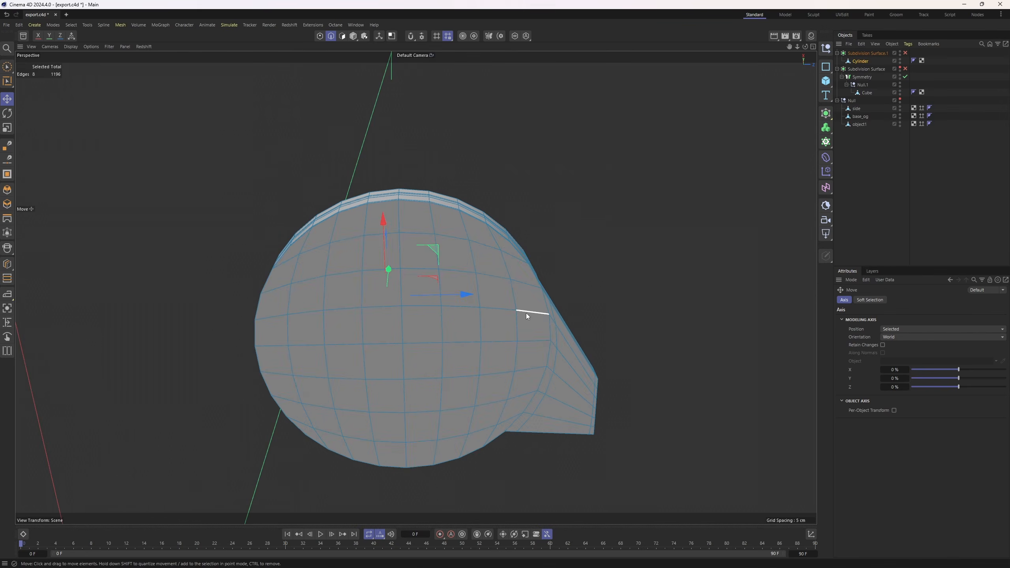
pyautogui.keyDown('shift'); pyautogui.click(533, 339); pyautogui.keyUp('shift')
pyautogui.keyDown('ctrl'); pyautogui.keyDown('shift'); pyautogui.click(307, 342); pyautogui.keyUp('shift'); pyautogui.keyUp('ctrl')
pyautogui.keyDown('alt'); pyautogui.moveTo(402, 268); pyautogui.dragTo(401, 414); pyautogui.keyUp('alt')
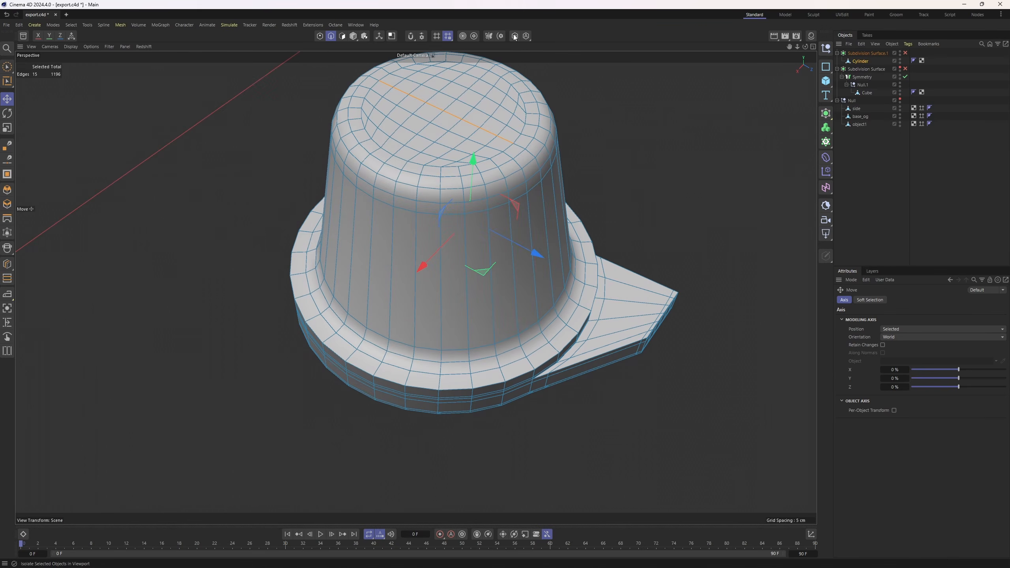
# Turn off viewport solo to show the case around the bumper and display the shading with wireframe lines.
pyautogui.click(516, 36)
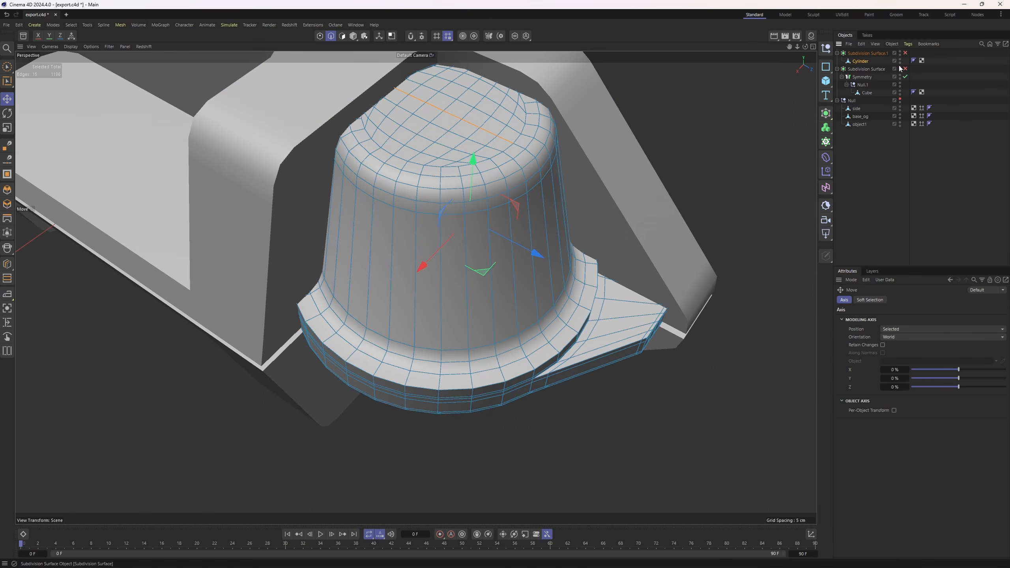
pyautogui.scroll(2, 441, 294)
pyautogui.scroll(1, 441, 294)
pyautogui.press('n')
pyautogui.press('b')
pyautogui.keyDown('alt'); pyautogui.moveTo(441, 422); pyautogui.dragTo(436, 320); pyautogui.keyUp('alt')
# In the front view, select the lowest two rows of collar points and raise them slightly.
pyautogui.press('Return')
pyautogui.press('0')
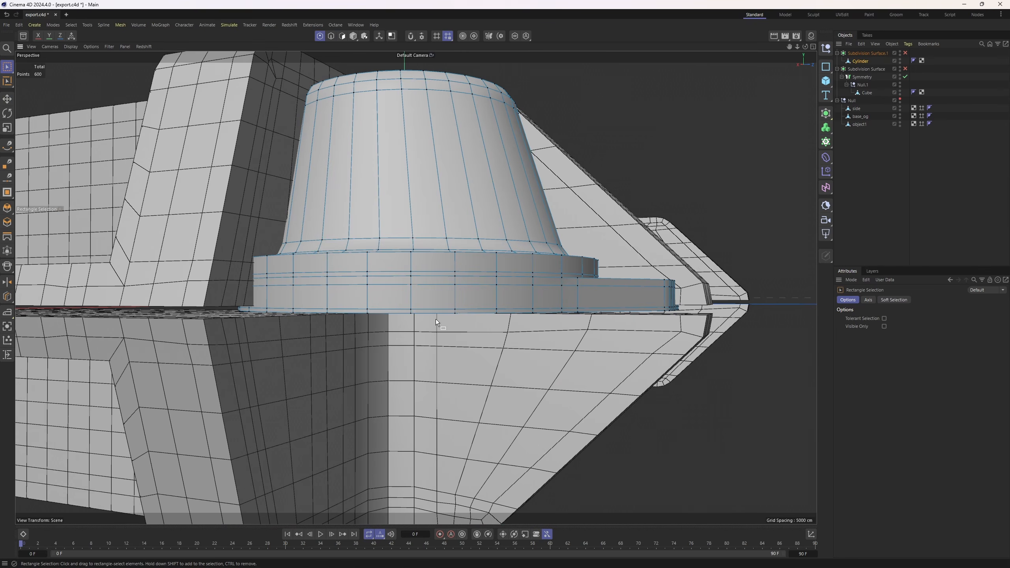
pyautogui.middleClick(508, 319)
pyautogui.middleClick(547, 389)
pyautogui.scroll(3, 518, 324)
pyautogui.moveTo(240, 292); pyautogui.dragTo(676, 335)
pyautogui.scroll(2, 448, 277)
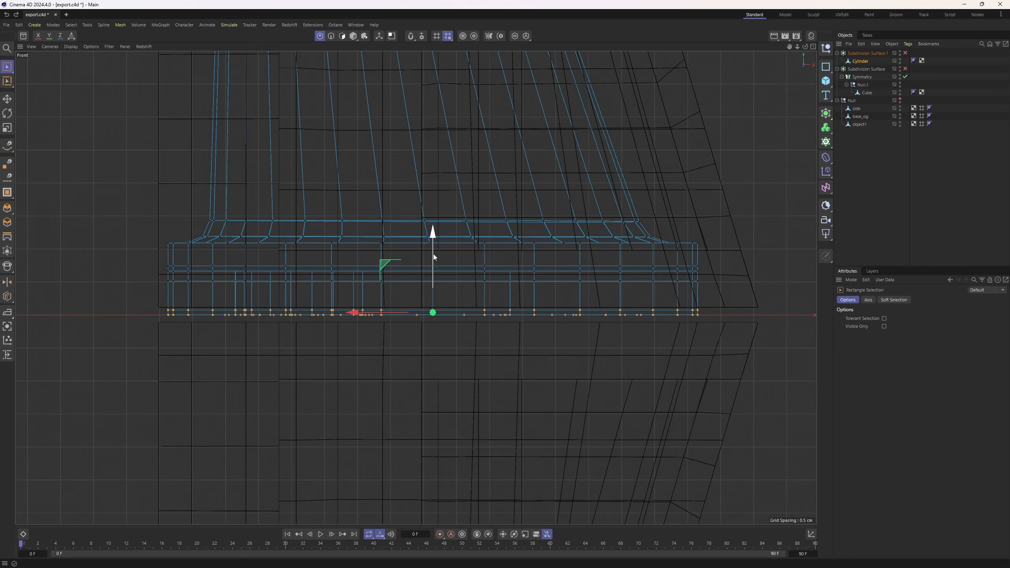
pyautogui.moveTo(433, 254); pyautogui.dragTo(433, 244)
pyautogui.middleClick(431, 247)
pyautogui.middleClick(402, 258)
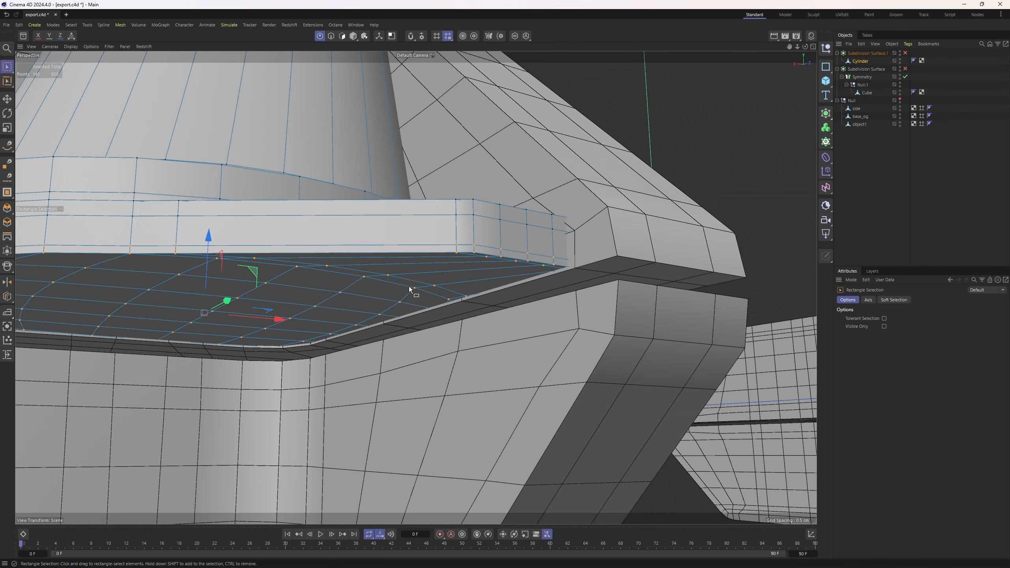
pyautogui.press('Return')
pyautogui.press('Return')
pyautogui.press('e')
pyautogui.doubleClick(417, 275)
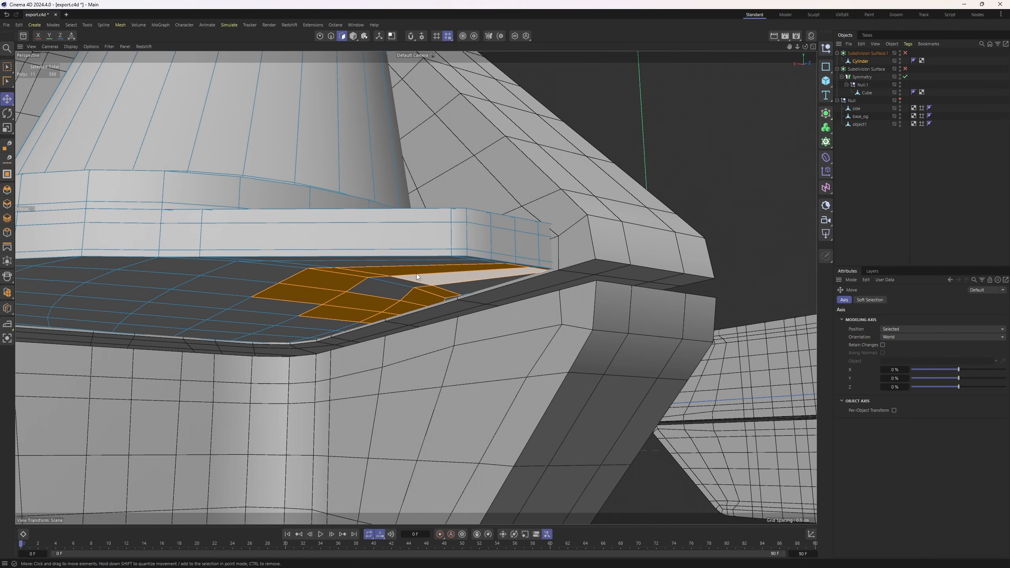
pyautogui.press('Return')
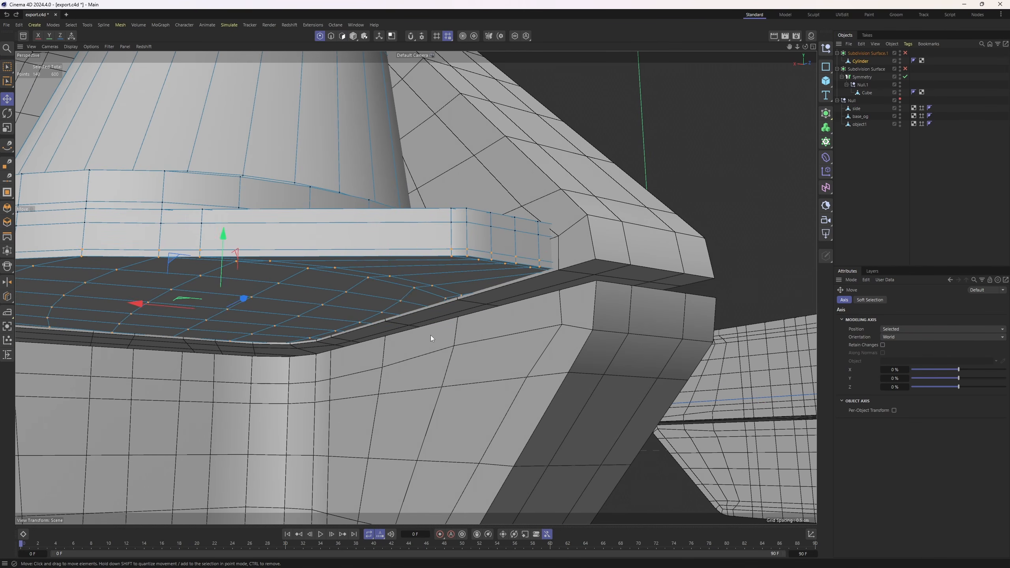
# In the front view, select only the lowest row of base points and move it down to the case half's lower edge with snapping enabled.
pyautogui.press('F4')
pyautogui.press('0')
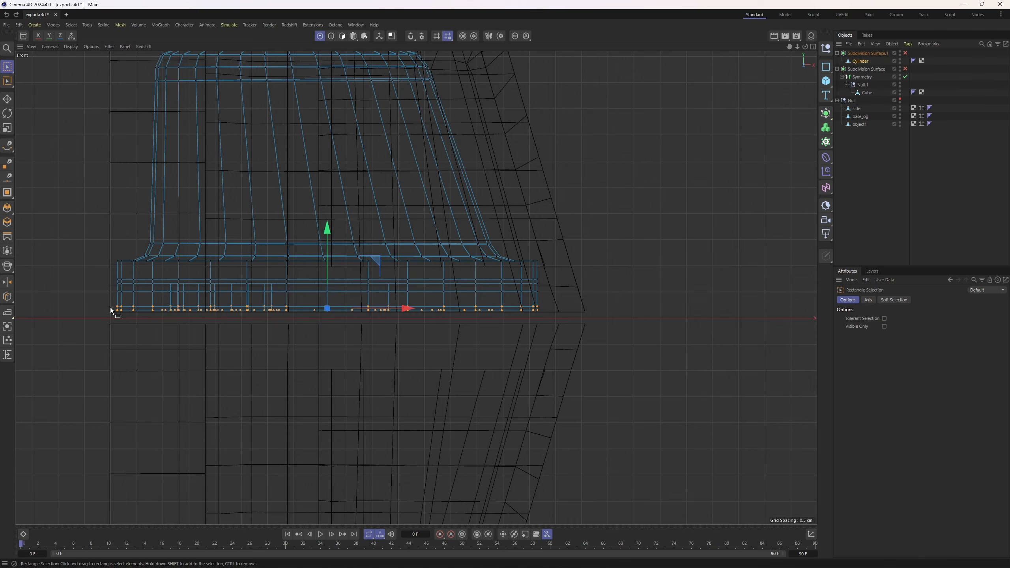
pyautogui.moveTo(110, 307); pyautogui.dragTo(614, 336)
pyautogui.scroll(4, 437, 330)
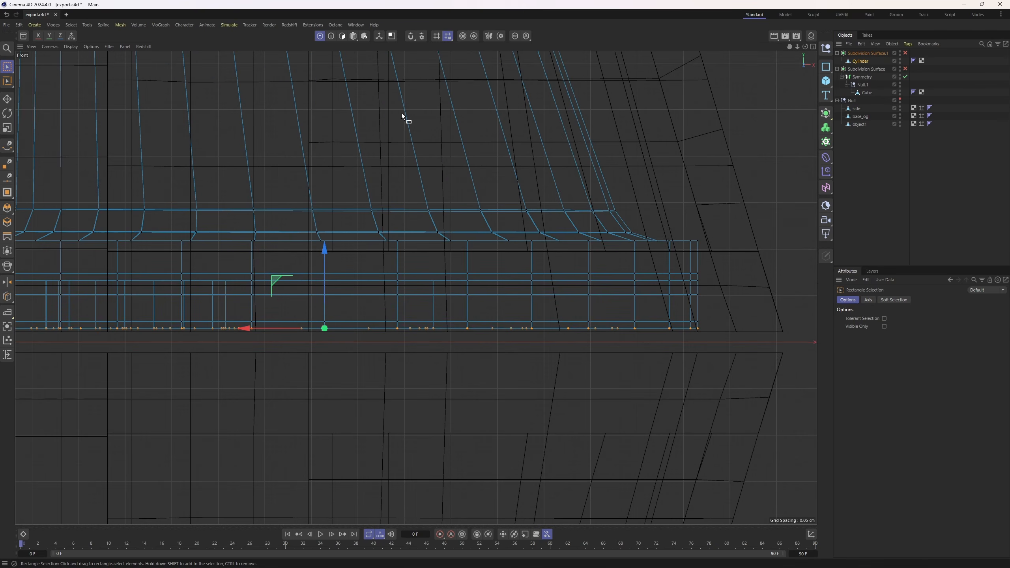
pyautogui.press('e')
pyautogui.click(411, 36)
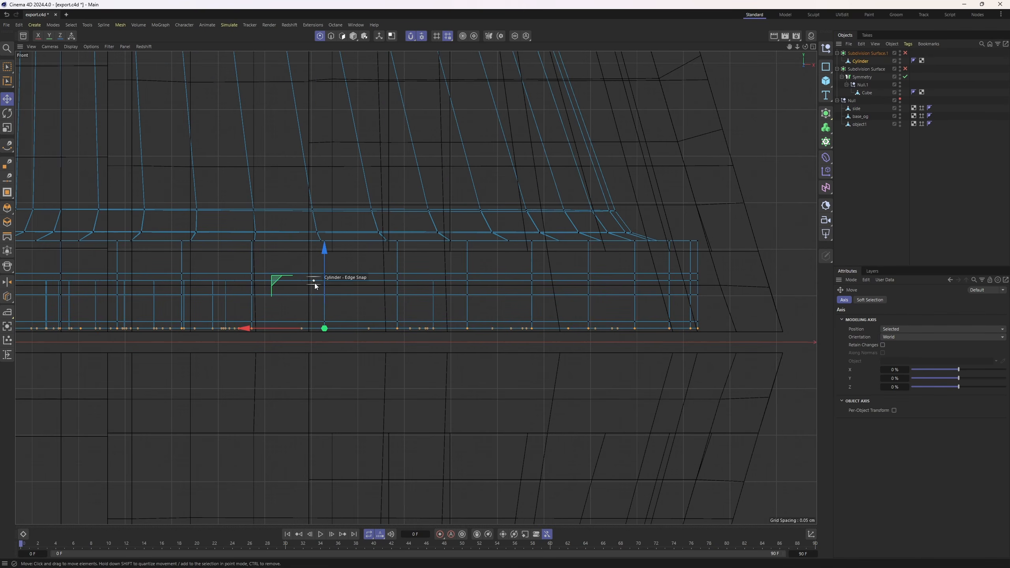
pyautogui.scroll(5, 315, 295)
pyautogui.moveTo(320, 318); pyautogui.dragTo(320, 338)
pyautogui.press('F1')
# Turn off snapping and cut three horizontal edge loops around the cone's wall, the first at 26.43% and the second at 39.14% offset.
pyautogui.keyDown('alt'); pyautogui.moveTo(369, 229); pyautogui.dragTo(515, 267); pyautogui.keyUp('alt')
pyautogui.press('k')
pyautogui.press('l')
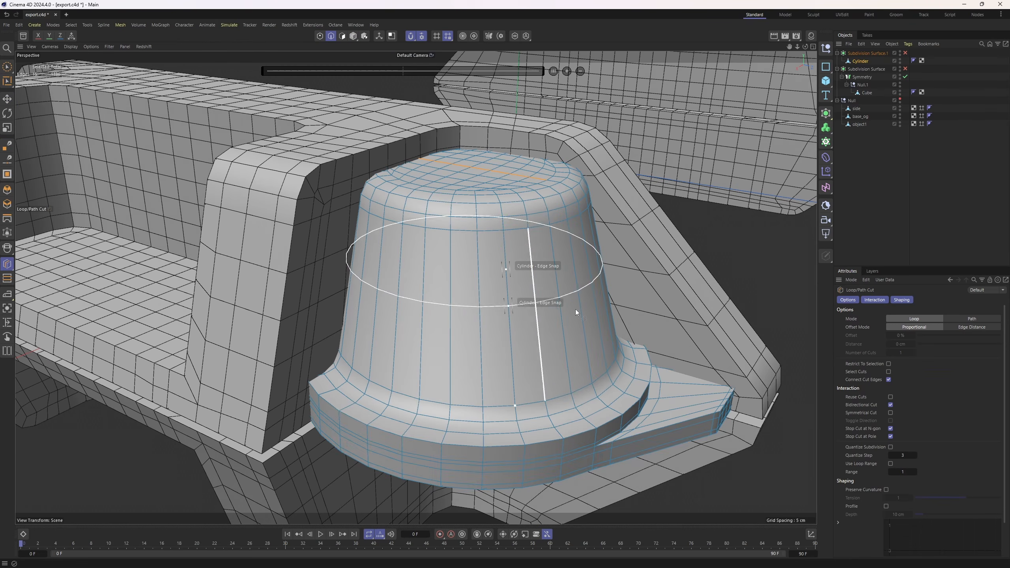
pyautogui.scroll(6, 360, 199)
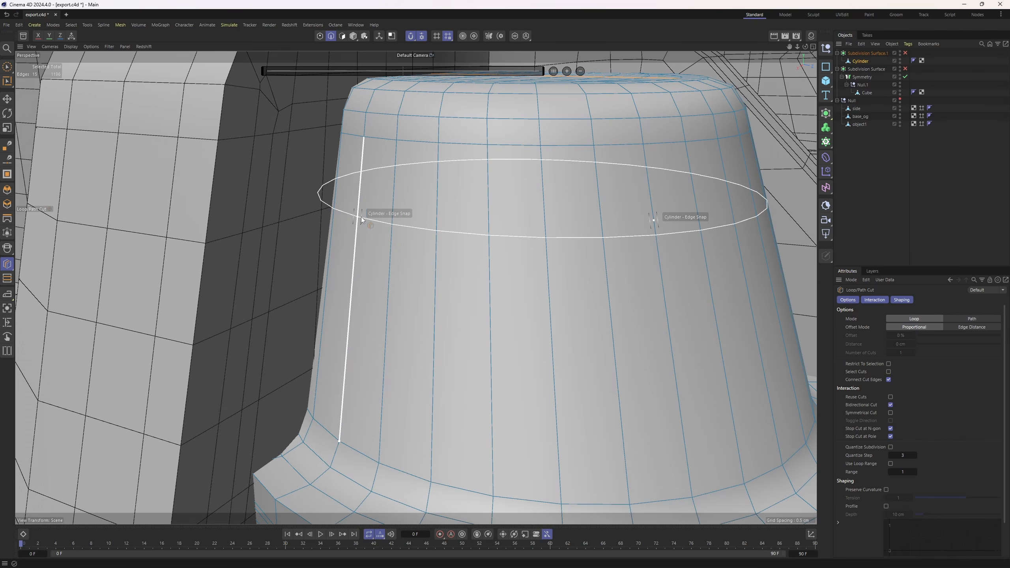
pyautogui.click(356, 217)
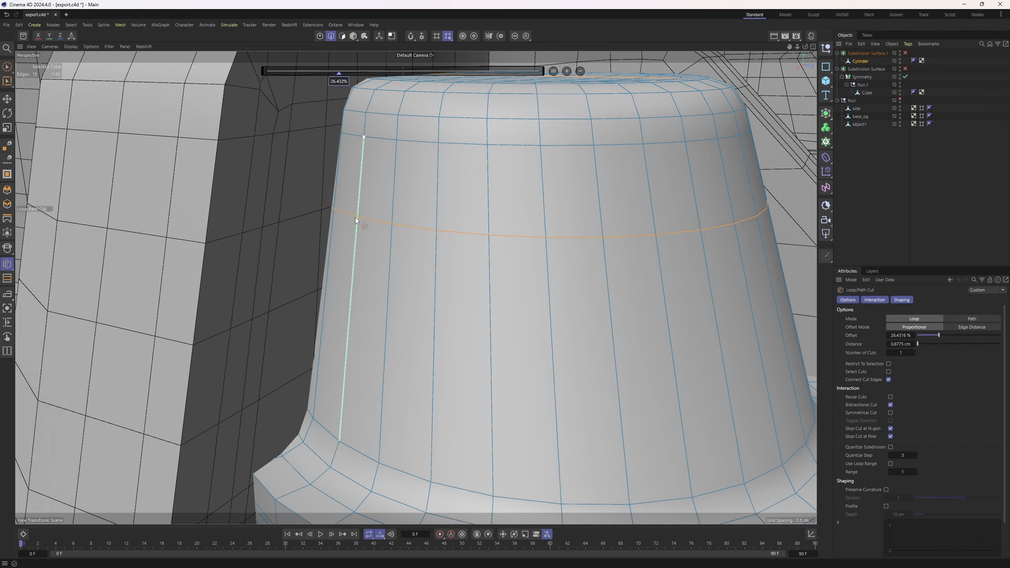
pyautogui.click(349, 294)
pyautogui.keyDown('alt'); pyautogui.moveTo(358, 339); pyautogui.dragTo(363, 287, button='middle'); pyautogui.keyUp('alt')
pyautogui.hotkey('ctrl', 'z')
pyautogui.click(355, 253)
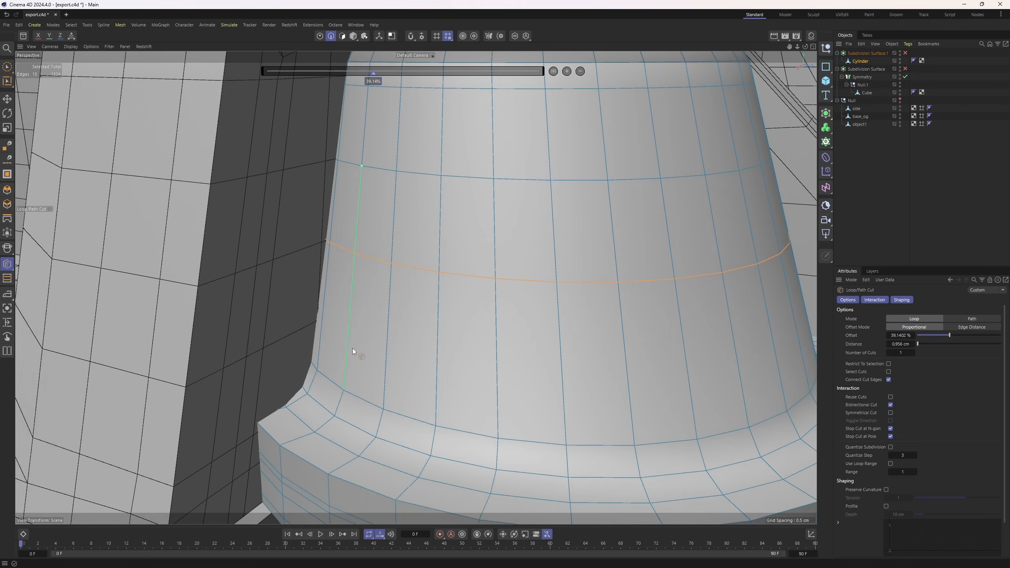
pyautogui.click(351, 340)
pyautogui.scroll(-4, 350, 339)
# Place the case Cube under a new Boole object and move the Cylinder in below it as the subtracting object.
pyautogui.keyDown('alt'); pyautogui.moveTo(351, 343); pyautogui.dragTo(270, 261); pyautogui.keyUp('alt')
pyautogui.keyDown('alt'); pyautogui.moveTo(541, 275); pyautogui.dragTo(210, 247); pyautogui.keyUp('alt')
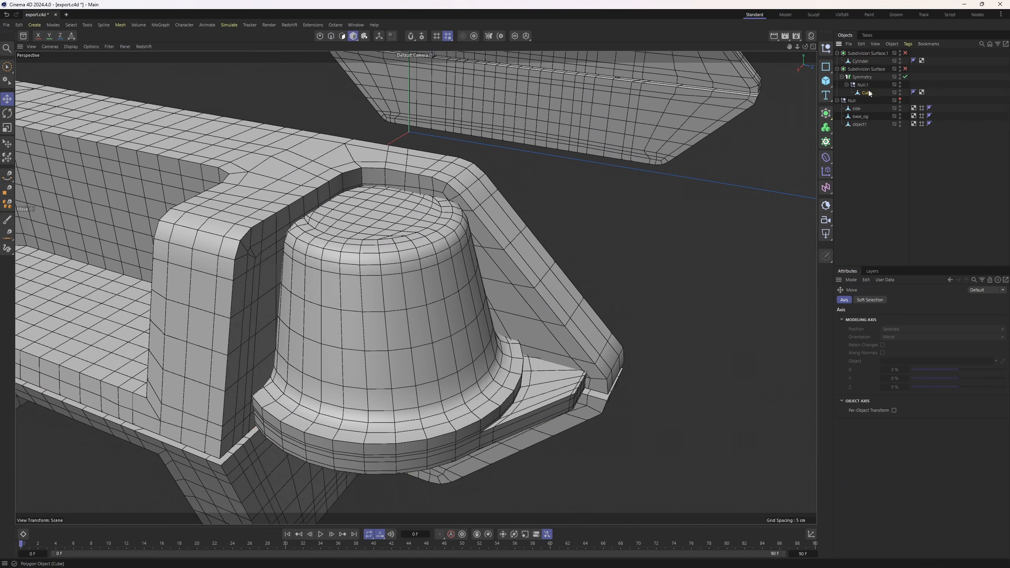
pyautogui.click(868, 92)
pyautogui.keyDown('alt'); pyautogui.moveTo(540, 196); pyautogui.dragTo(608, 191); pyautogui.keyUp('alt')
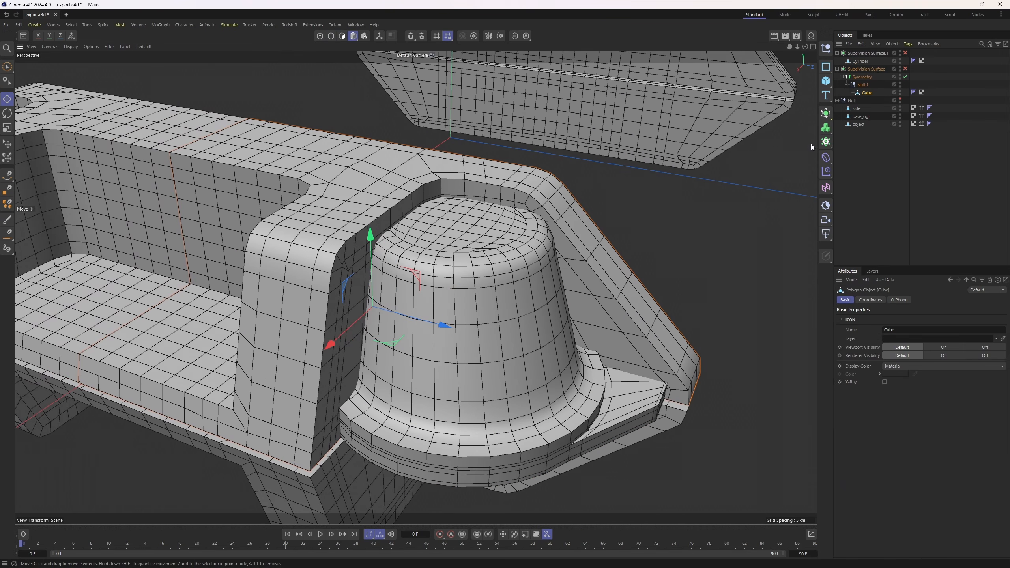
pyautogui.click(826, 114)
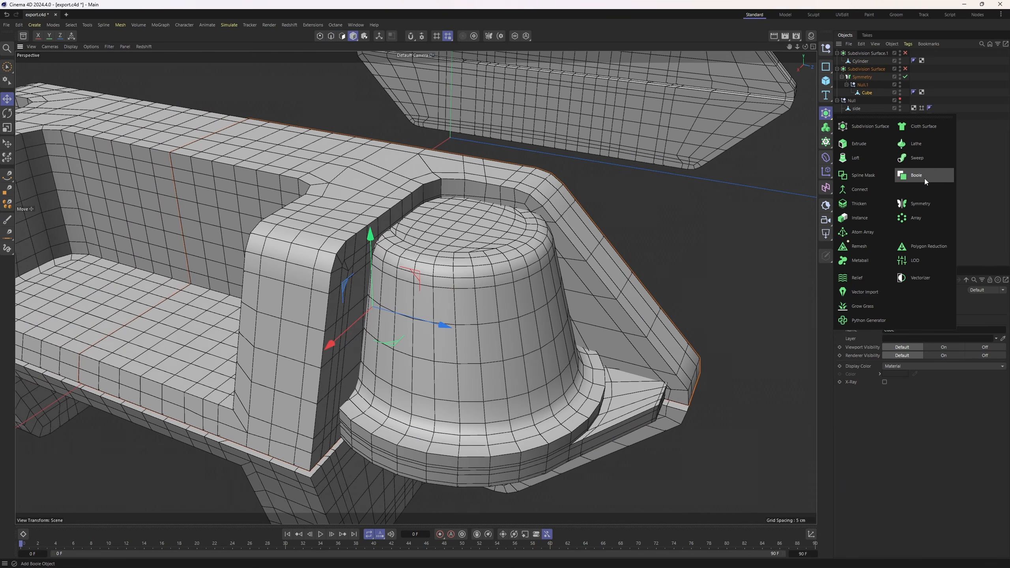
pyautogui.keyDown('alt'); pyautogui.click(925, 179); pyautogui.keyUp('alt')
pyautogui.click(860, 62)
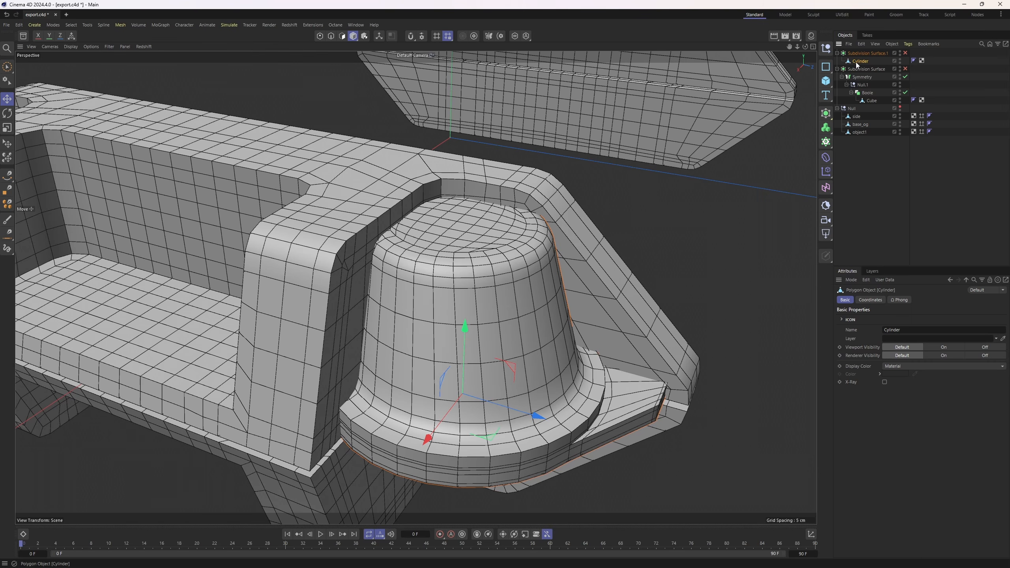
pyautogui.moveTo(857, 64); pyautogui.dragTo(872, 105)
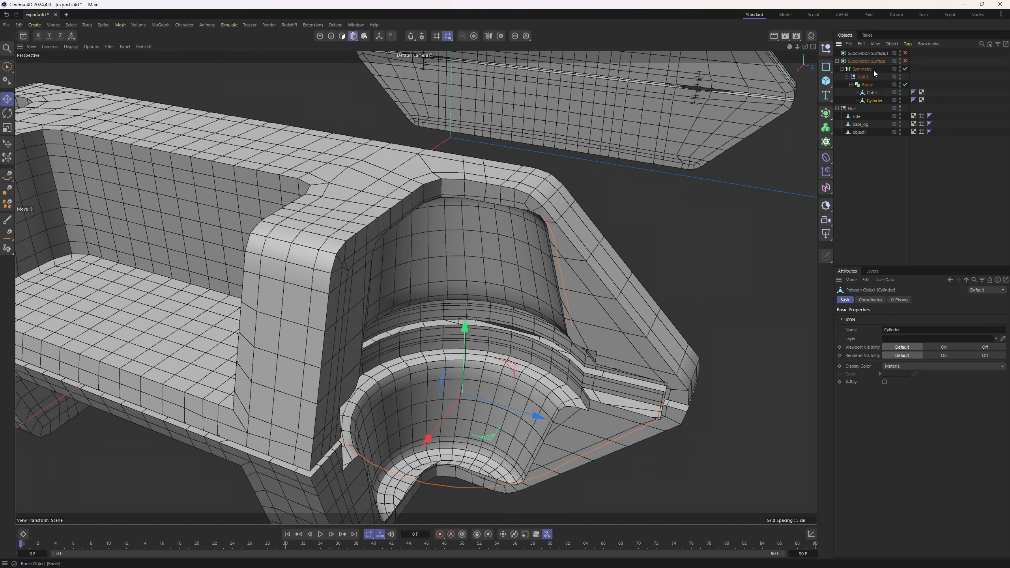
# Delete the unused Subdivision Surface.1 object and set the Boole's boolean type to A union B.
pyautogui.click(865, 53)
pyautogui.press('Delete')
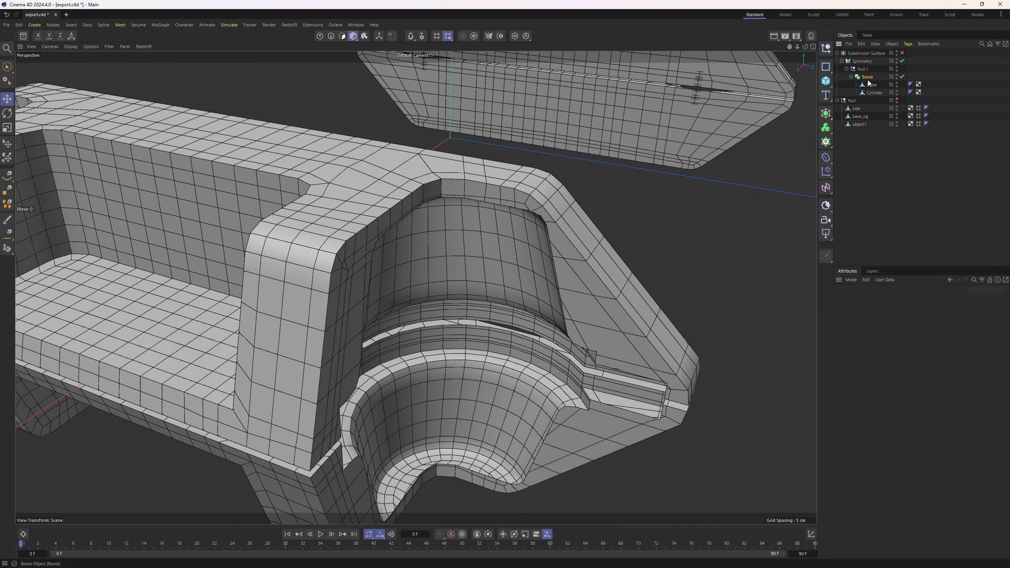
pyautogui.click(867, 77)
pyautogui.click(927, 318)
pyautogui.click(945, 331)
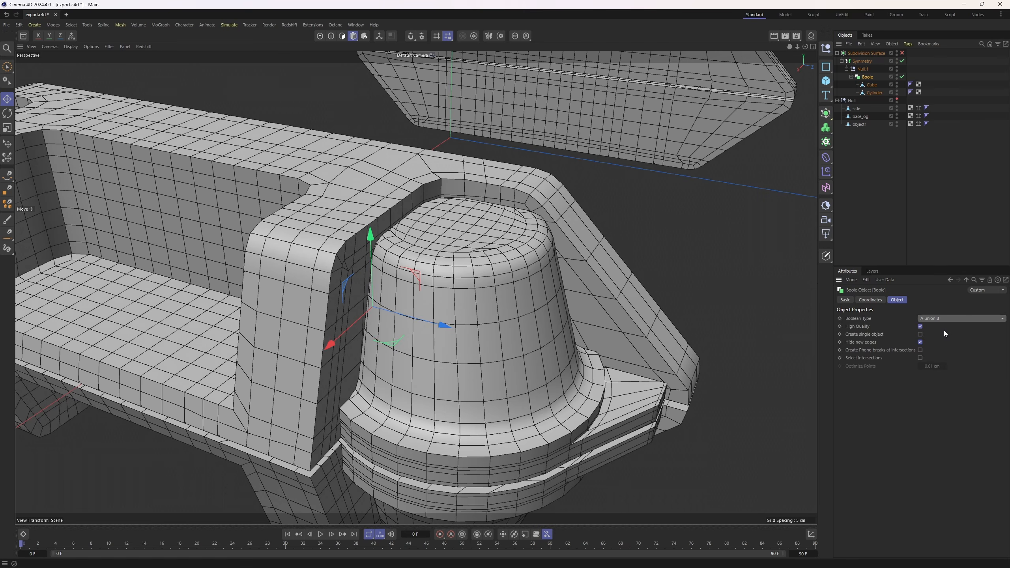
# Inspect the union between the cylinder and the case from several angles, toggling the Boole off and back on.
pyautogui.keyDown('alt'); pyautogui.moveTo(513, 254); pyautogui.dragTo(533, 278); pyautogui.keyUp('alt')
pyautogui.keyDown('alt'); pyautogui.moveTo(449, 229); pyautogui.dragTo(573, 215, button='right'); pyautogui.keyUp('alt')
pyautogui.keyDown('alt'); pyautogui.moveTo(600, 217); pyautogui.dragTo(710, 176); pyautogui.keyUp('alt')
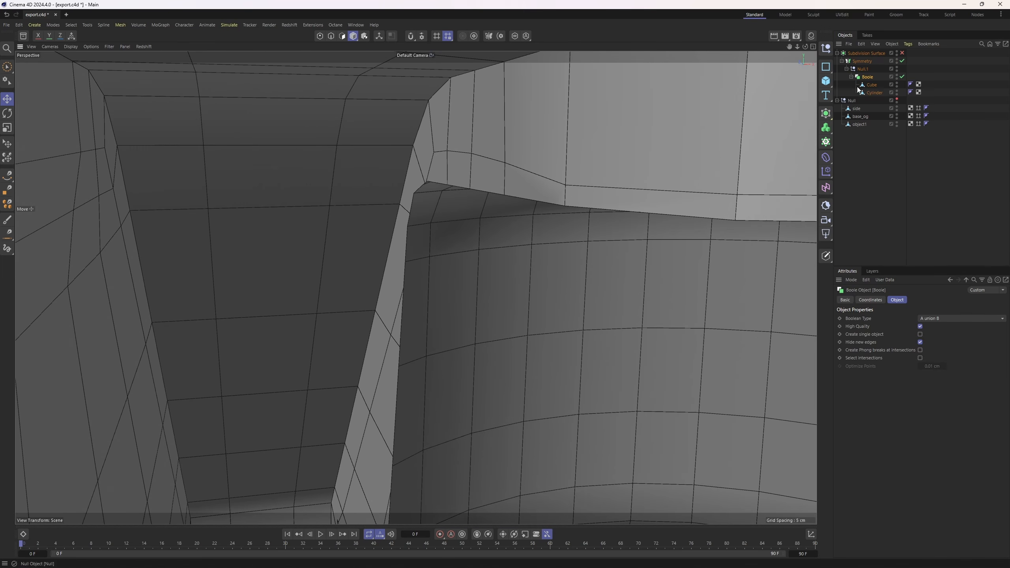
pyautogui.click(902, 77)
pyautogui.click(903, 77)
pyautogui.keyDown('alt'); pyautogui.moveTo(579, 153); pyautogui.dragTo(507, 193); pyautogui.keyUp('alt')
pyautogui.keyDown('alt'); pyautogui.moveTo(512, 208); pyautogui.dragTo(401, 210, button='right'); pyautogui.keyUp('alt')
pyautogui.keyDown('alt'); pyautogui.moveTo(402, 209); pyautogui.dragTo(326, 199); pyautogui.keyUp('alt')
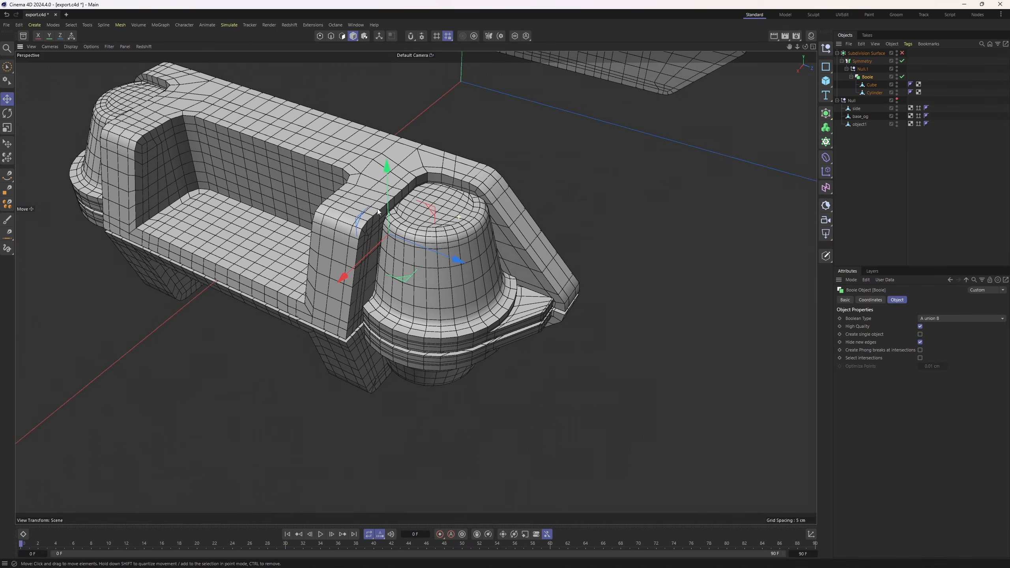
pyautogui.keyDown('alt'); pyautogui.moveTo(358, 223); pyautogui.dragTo(453, 228, button='right'); pyautogui.keyUp('alt')
pyautogui.keyDown('alt'); pyautogui.moveTo(453, 229); pyautogui.dragTo(529, 209); pyautogui.keyUp('alt')
pyautogui.keyDown('alt'); pyautogui.moveTo(529, 209); pyautogui.dragTo(560, 236, button='right'); pyautogui.keyUp('alt')
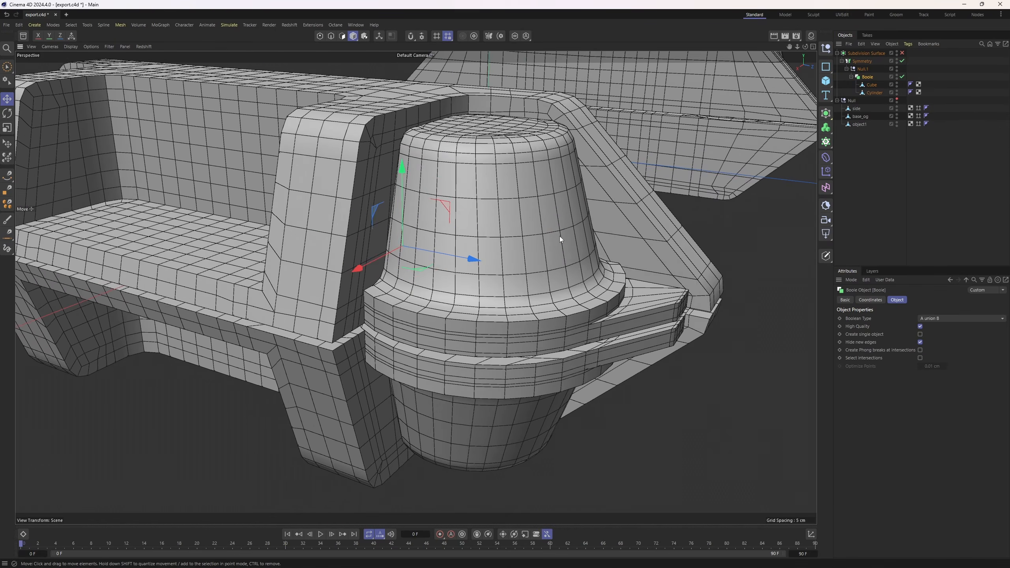
# Enable Create single object on the Boole, convert it to an editable mesh and switch to point editing.
pyautogui.click(920, 335)
pyautogui.press('c')
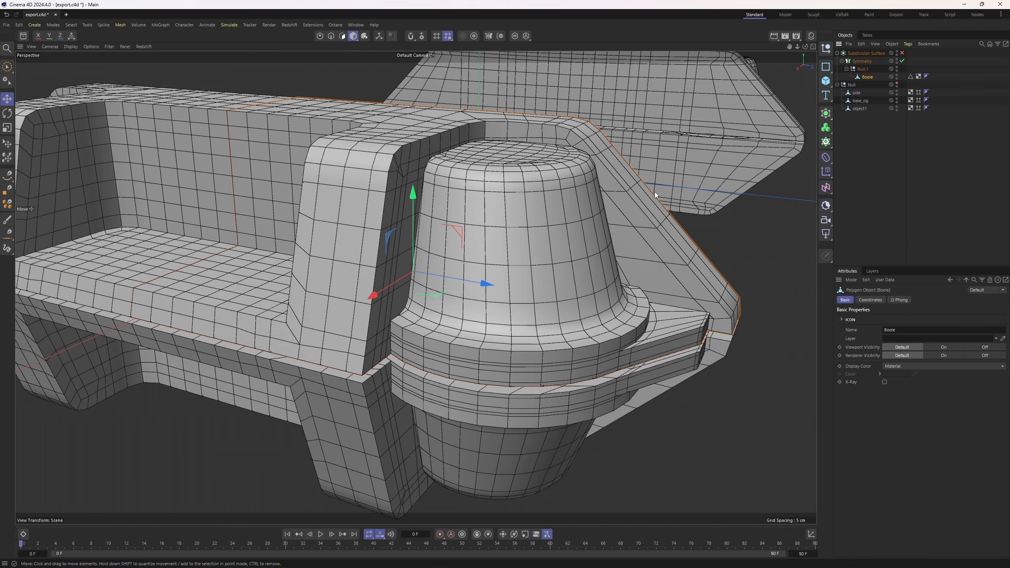
pyautogui.press('Return')
# With the Polygon Pen, weld the stray seam points where the bumper's cap meets the recess's outer wall.
pyautogui.keyDown('alt'); pyautogui.moveTo(606, 168); pyautogui.dragTo(523, 210); pyautogui.keyUp('alt')
pyautogui.keyDown('alt'); pyautogui.moveTo(523, 210); pyautogui.dragTo(520, 193, button='right'); pyautogui.keyUp('alt')
pyautogui.rightClick(520, 193)
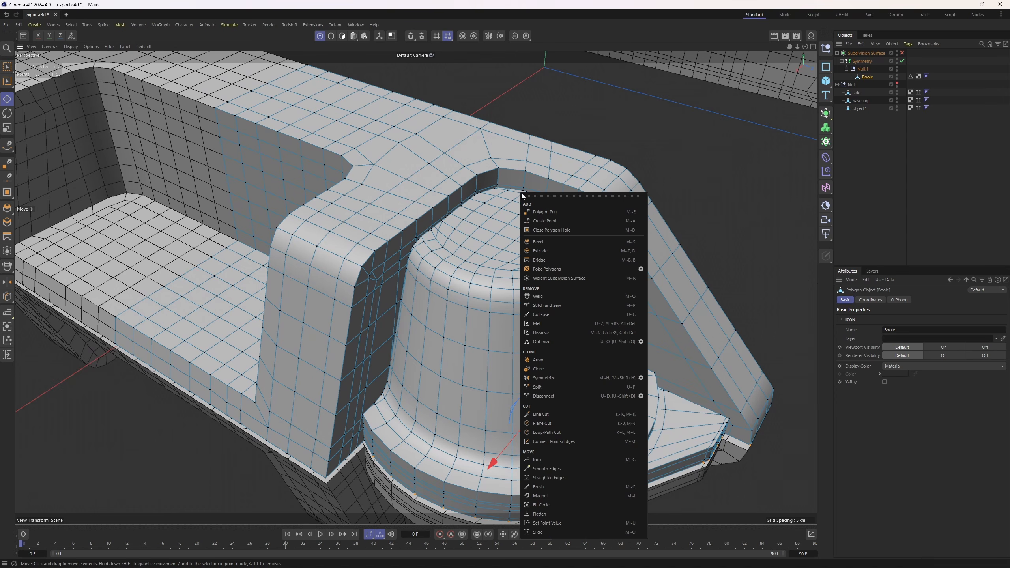
pyautogui.click(554, 215)
pyautogui.keyDown('alt'); pyautogui.moveTo(527, 346); pyautogui.dragTo(468, 319); pyautogui.keyUp('alt')
pyautogui.scroll(5, 479, 211)
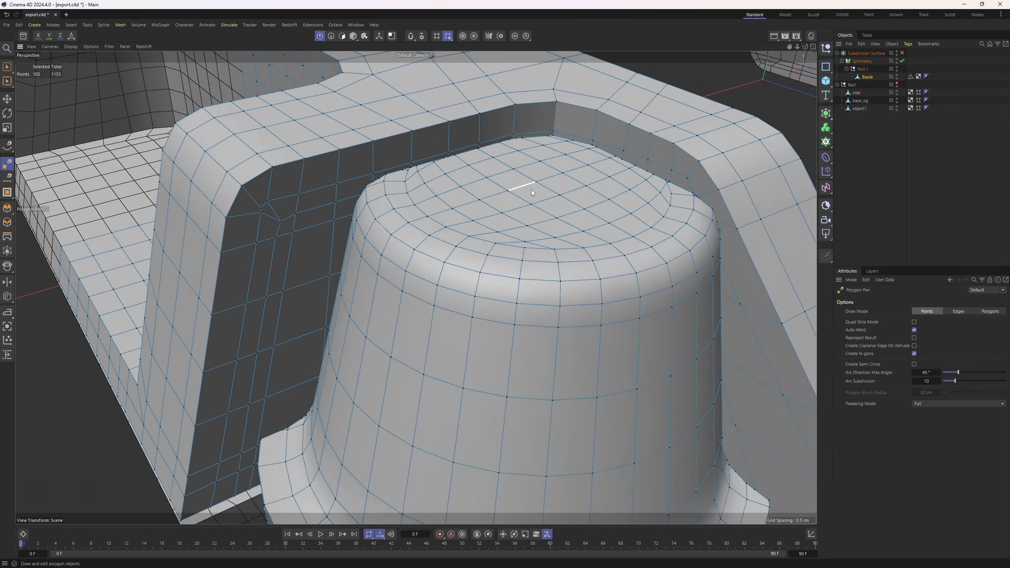
pyautogui.scroll(5, 331, 259)
pyautogui.scroll(-7, 321, 271)
pyautogui.scroll(6, 494, 279)
pyautogui.scroll(5, 471, 239)
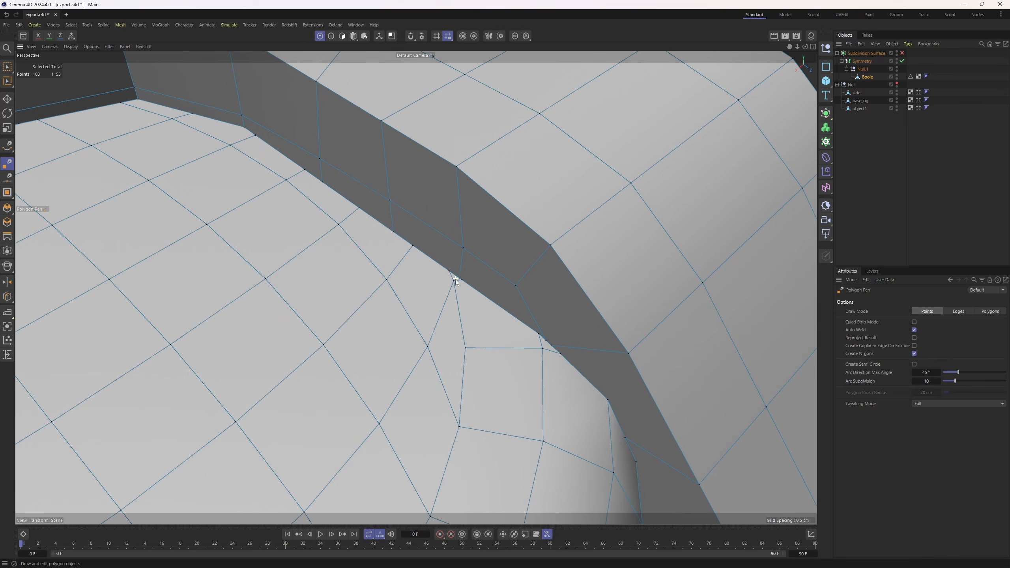
pyautogui.moveTo(453, 279); pyautogui.dragTo(460, 278)
pyautogui.moveTo(413, 246); pyautogui.dragTo(393, 231)
pyautogui.keyDown('alt'); pyautogui.moveTo(393, 233); pyautogui.dragTo(544, 320, button='middle'); pyautogui.keyUp('alt')
pyautogui.moveTo(504, 292); pyautogui.dragTo(384, 214)
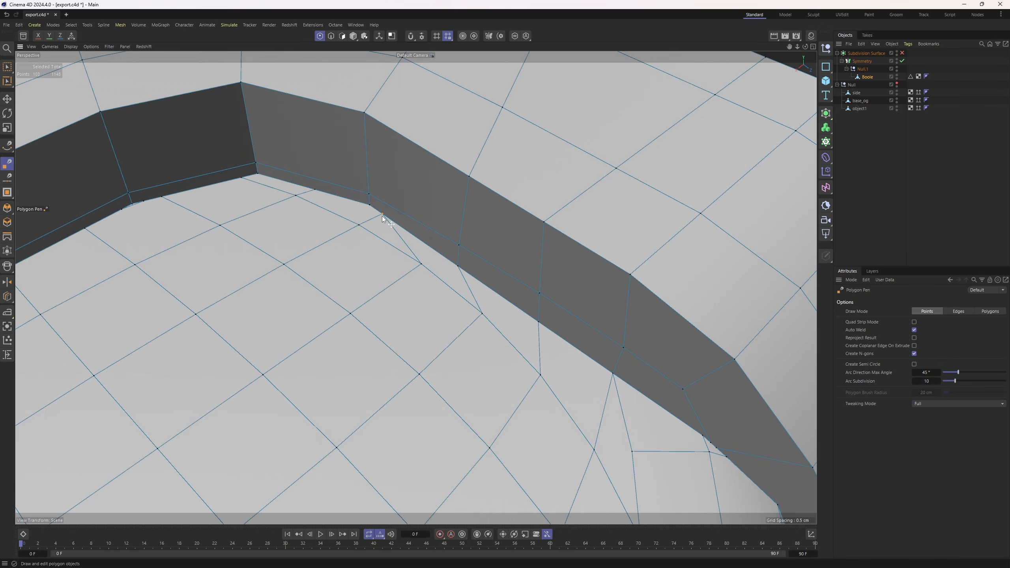
# Weld the duplicate seam points around the recess's back corner and onto the wall points along its inner side.
pyautogui.keyDown('alt'); pyautogui.moveTo(384, 215); pyautogui.dragTo(451, 246, button='middle'); pyautogui.keyUp('alt')
pyautogui.moveTo(306, 209); pyautogui.dragTo(321, 205)
pyautogui.moveTo(380, 221); pyautogui.dragTo(317, 207)
pyautogui.moveTo(421, 237); pyautogui.dragTo(373, 228)
pyautogui.moveTo(386, 226); pyautogui.dragTo(435, 214)
pyautogui.keyDown('alt'); pyautogui.moveTo(358, 219); pyautogui.dragTo(458, 229, button='middle'); pyautogui.keyUp('alt')
pyautogui.scroll(4, 458, 229)
pyautogui.moveTo(424, 233); pyautogui.dragTo(451, 231)
pyautogui.moveTo(484, 229); pyautogui.dragTo(452, 229)
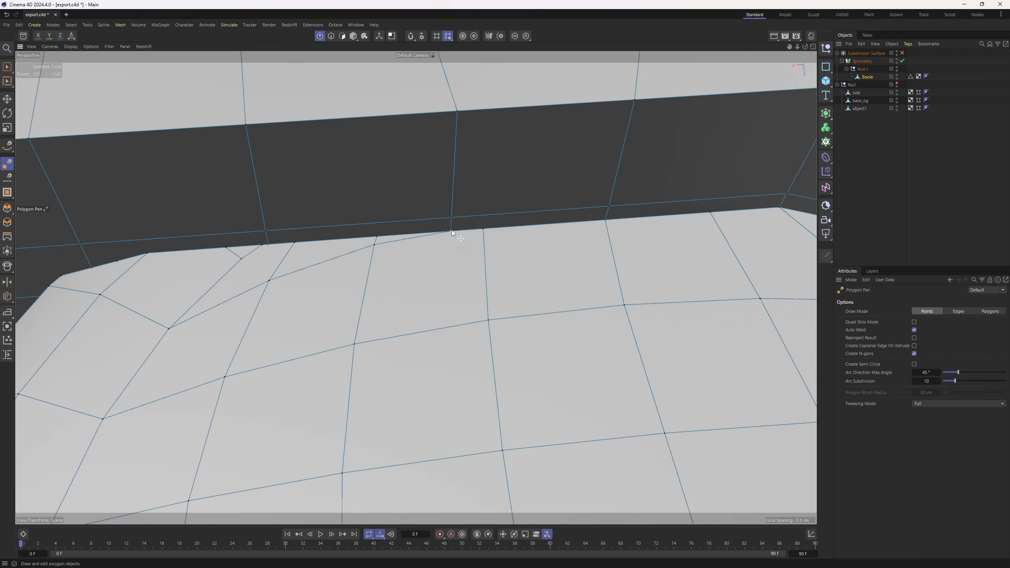
pyautogui.moveTo(375, 244); pyautogui.dragTo(450, 231)
pyautogui.moveTo(377, 237); pyautogui.dragTo(451, 231)
# Continue welding the cap's seam points along the inner wall and connect the rounded rim to the wall grid with an edge.
pyautogui.keyDown('alt'); pyautogui.moveTo(361, 255); pyautogui.dragTo(432, 238, button='middle'); pyautogui.keyUp('alt')
pyautogui.keyDown('alt'); pyautogui.moveTo(432, 238); pyautogui.dragTo(469, 236); pyautogui.keyUp('alt')
pyautogui.moveTo(418, 223); pyautogui.dragTo(392, 227)
pyautogui.keyDown('alt'); pyautogui.moveTo(392, 226); pyautogui.dragTo(428, 230); pyautogui.keyUp('alt')
pyautogui.moveTo(427, 231); pyautogui.dragTo(410, 209)
pyautogui.keyDown('alt'); pyautogui.moveTo(297, 248); pyautogui.dragTo(353, 223); pyautogui.keyUp('alt')
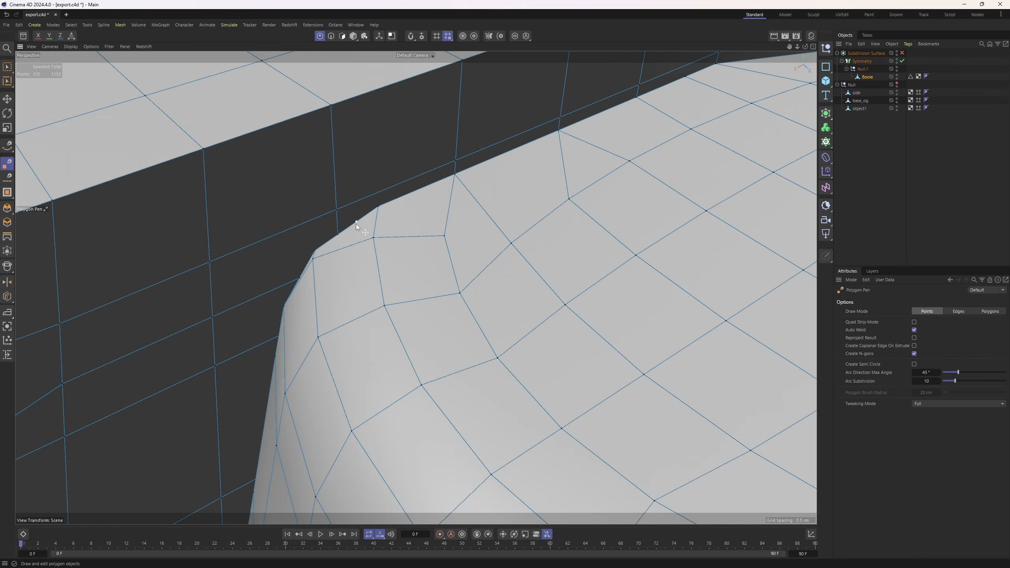
pyautogui.keyDown('alt'); pyautogui.moveTo(375, 208); pyautogui.dragTo(418, 184, button='middle'); pyautogui.keyUp('alt')
pyautogui.click(358, 228)
pyautogui.click(254, 234)
pyautogui.scroll(3, 346, 235)
pyautogui.keyDown('alt'); pyautogui.moveTo(318, 231); pyautogui.dragTo(389, 221); pyautogui.keyUp('alt')
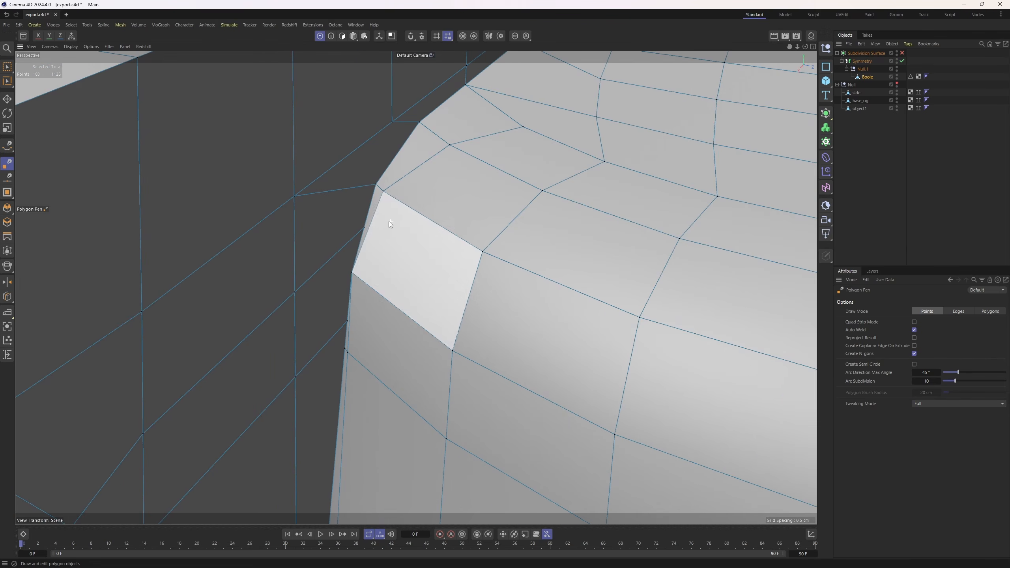
# Clean up the seam over the cap's rounded shoulder, joining its points to the neighbouring inner wall points.
pyautogui.scroll(-4, 443, 203)
pyautogui.keyDown('alt'); pyautogui.moveTo(443, 202); pyautogui.dragTo(442, 263); pyautogui.keyUp('alt')
pyautogui.scroll(3, 466, 133)
pyautogui.scroll(-2, 466, 133)
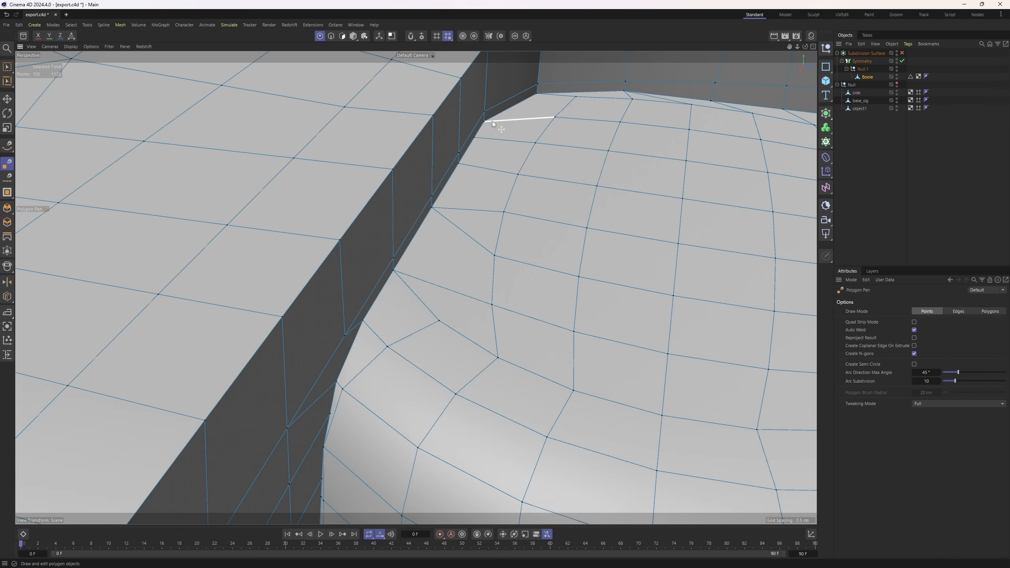
pyautogui.click(492, 121)
pyautogui.click(371, 330)
pyautogui.keyDown('alt'); pyautogui.moveTo(386, 353); pyautogui.dragTo(366, 312); pyautogui.keyUp('alt')
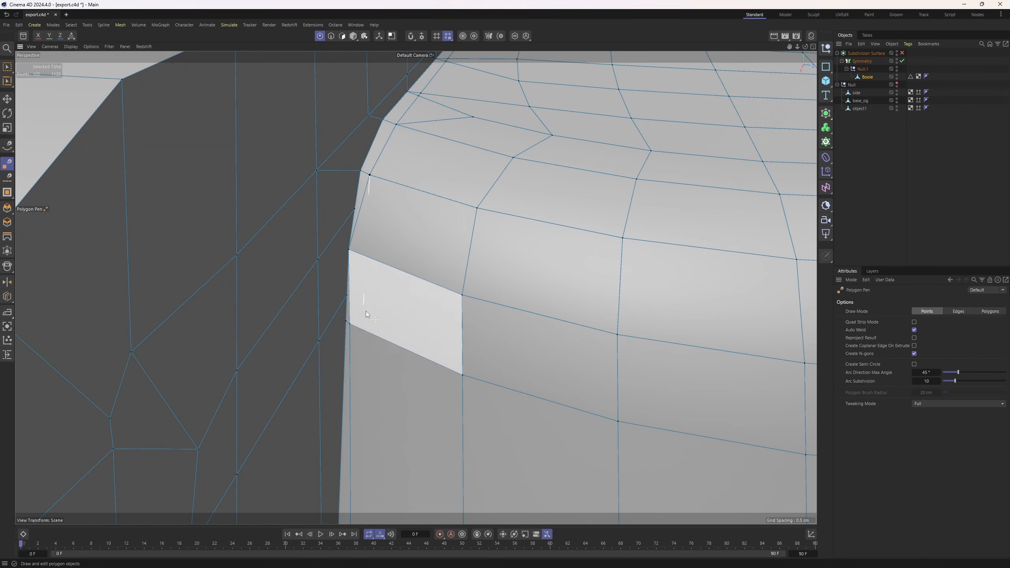
pyautogui.click(364, 255)
pyautogui.keyDown('alt'); pyautogui.moveTo(364, 254); pyautogui.dragTo(361, 148); pyautogui.keyUp('alt')
pyautogui.scroll(-3, 361, 148)
pyautogui.click(367, 145)
pyautogui.keyDown('alt'); pyautogui.moveTo(360, 409); pyautogui.dragTo(368, 312, button='middle'); pyautogui.keyUp('alt')
pyautogui.click(368, 312)
# Remove the surplus seam points just below the cap's rounded shoulder on the inner wall side.
pyautogui.keyDown('alt'); pyautogui.moveTo(369, 97); pyautogui.dragTo(371, 241, button='middle'); pyautogui.keyUp('alt')
pyautogui.keyDown('alt'); pyautogui.moveTo(371, 241); pyautogui.dragTo(380, 244); pyautogui.keyUp('alt')
pyautogui.keyDown('ctrl'); pyautogui.click(365, 255); pyautogui.keyUp('ctrl')
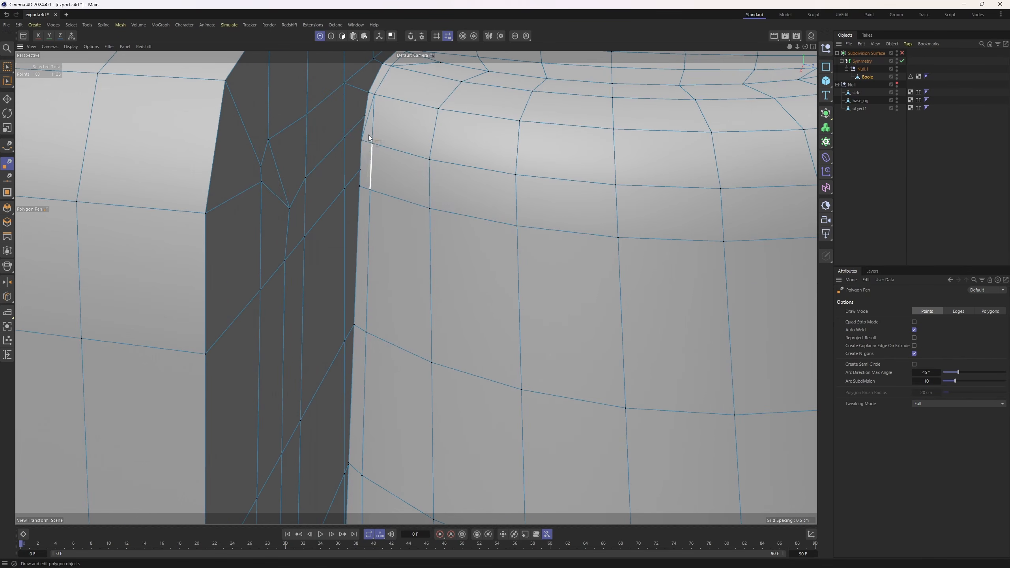
pyautogui.keyDown('ctrl'); pyautogui.click(369, 139); pyautogui.keyUp('ctrl')
pyautogui.keyDown('alt'); pyautogui.moveTo(369, 135); pyautogui.dragTo(382, 168); pyautogui.keyUp('alt')
pyautogui.keyDown('alt'); pyautogui.moveTo(369, 224); pyautogui.dragTo(370, 257); pyautogui.keyUp('alt')
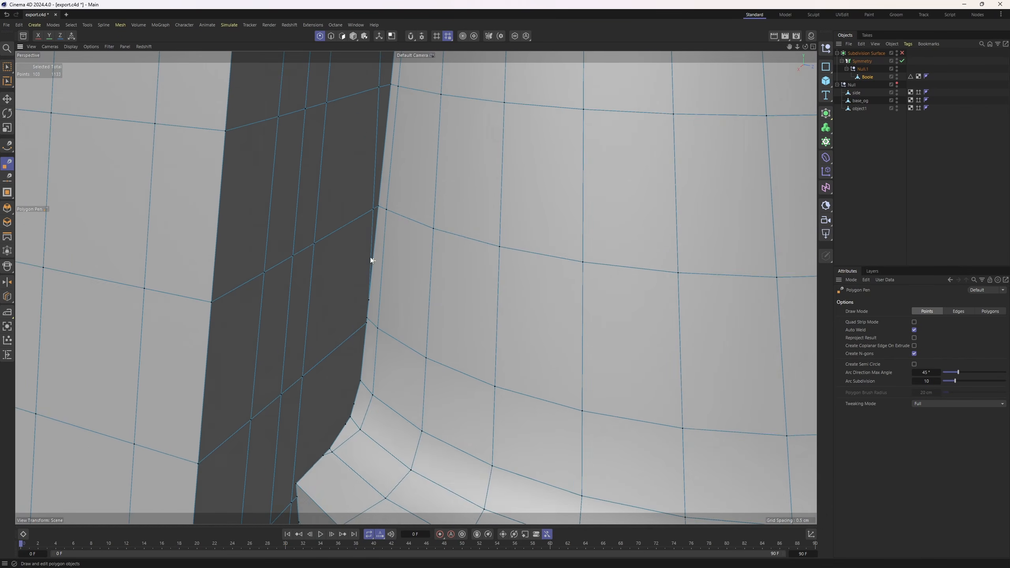
# Remove a surplus point halfway down the cone's seam and cut an edge on the inner wall running parallel to the seam.
pyautogui.keyDown('ctrl'); pyautogui.click(370, 257); pyautogui.keyUp('ctrl')
pyautogui.scroll(-3, 372, 223)
pyautogui.click(364, 150)
pyautogui.click(330, 394)
pyautogui.scroll(2, 345, 313)
pyautogui.moveTo(346, 312); pyautogui.dragTo(336, 313)
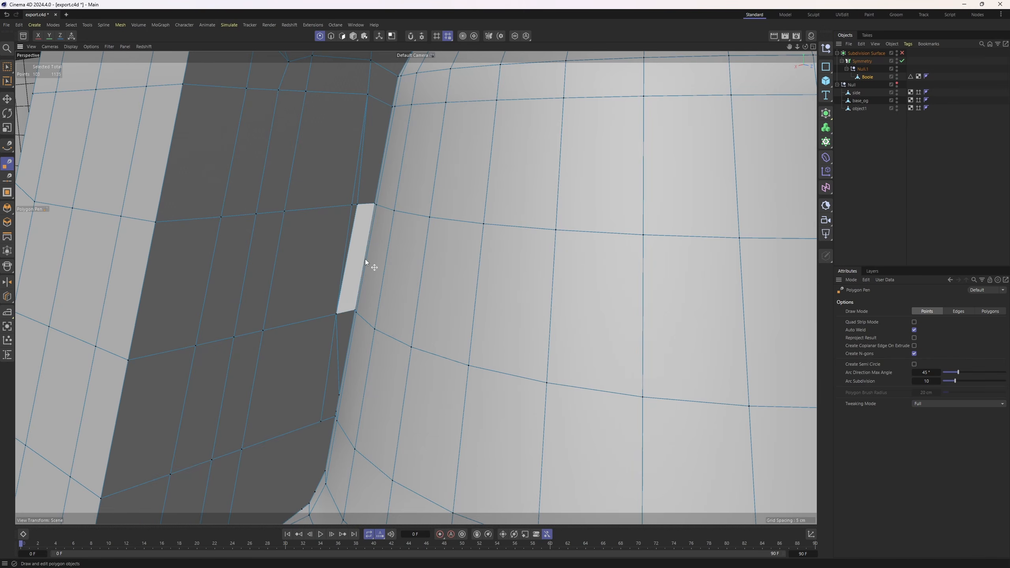
# Weld and remove the surplus points on the lower seam where the cone flares into the collar.
pyautogui.keyDown('alt'); pyautogui.moveTo(342, 392); pyautogui.dragTo(361, 333, button='middle'); pyautogui.keyUp('alt')
pyautogui.scroll(1, 362, 334)
pyautogui.moveTo(360, 337); pyautogui.dragTo(412, 326)
pyautogui.keyDown('ctrl'); pyautogui.click(357, 351); pyautogui.keyUp('ctrl')
pyautogui.scroll(-3, 394, 271)
pyautogui.scroll(3, 393, 354)
pyautogui.keyDown('ctrl'); pyautogui.click(393, 356); pyautogui.keyUp('ctrl')
pyautogui.keyDown('ctrl'); pyautogui.click(366, 403); pyautogui.keyUp('ctrl')
pyautogui.scroll(-2, 376, 356)
pyautogui.click(368, 405)
pyautogui.click(379, 378)
pyautogui.keyDown('ctrl'); pyautogui.click(373, 380); pyautogui.keyUp('ctrl')
pyautogui.scroll(2, 412, 326)
pyautogui.scroll(-2, 317, 429)
# Slide the inner wall point beside the collar's upper corner upward along its edge.
pyautogui.press('m')
pyautogui.press('o')
pyautogui.moveTo(313, 447); pyautogui.dragTo(312, 423)
pyautogui.press('m')
pyautogui.press('e')
pyautogui.press('m')
pyautogui.press('o')
pyautogui.press('m')
pyautogui.press('e')
# Cut a diagonal edge on the inner wall from the collar's corner up to the seam and connect three fillet seam points to it.
pyautogui.click(306, 424)
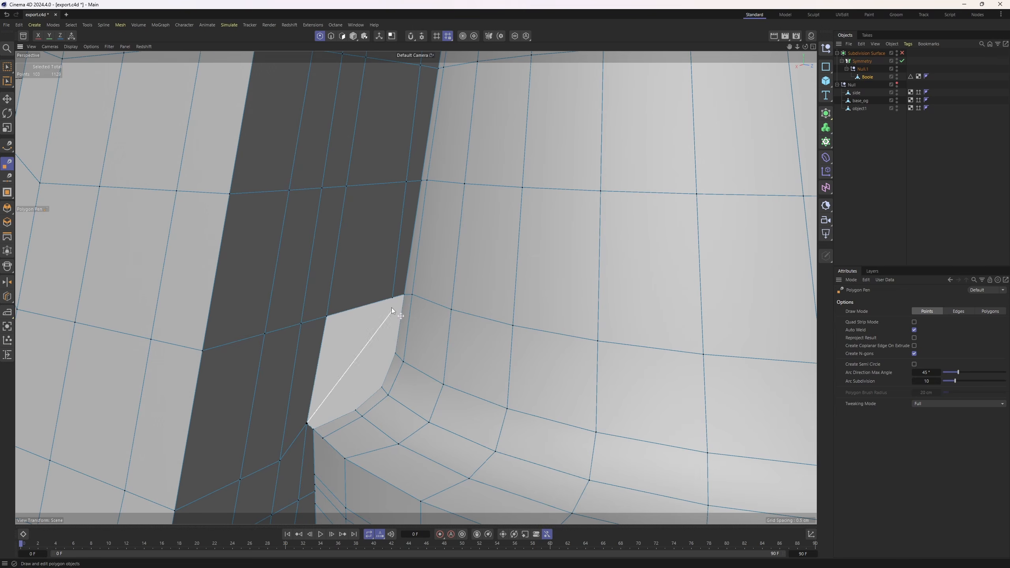
pyautogui.click(393, 298)
pyautogui.click(396, 353)
pyautogui.click(373, 325)
pyautogui.click(382, 387)
pyautogui.click(351, 359)
pyautogui.click(355, 410)
pyautogui.click(329, 389)
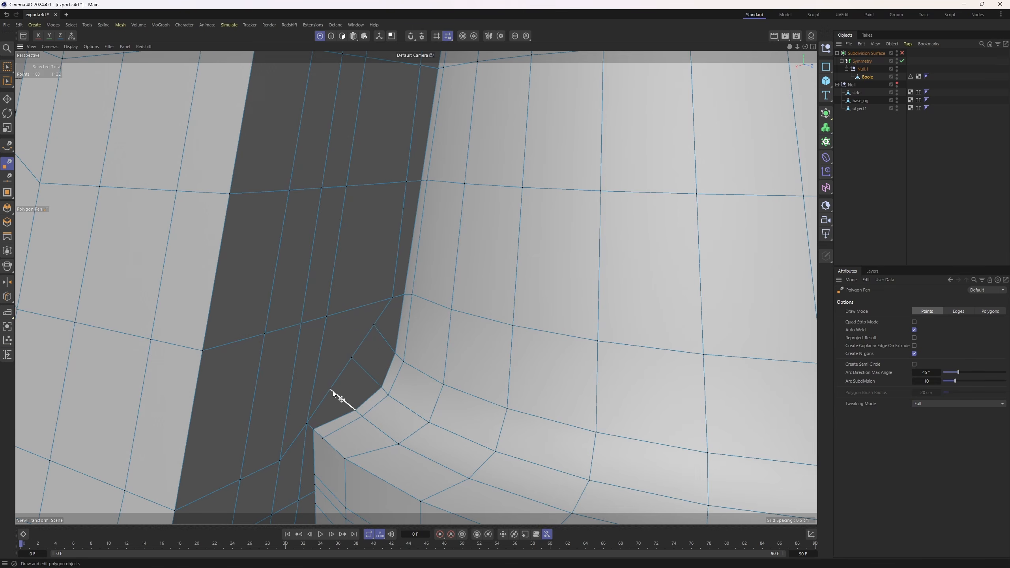
# Slide the three new points on the diagonal edge closer to the fillet's seam.
pyautogui.press('m')
pyautogui.press('o')
pyautogui.moveTo(330, 390); pyautogui.dragTo(347, 403)
pyautogui.moveTo(352, 359); pyautogui.dragTo(372, 377)
pyautogui.moveTo(375, 326); pyautogui.dragTo(387, 342)
pyautogui.scroll(-2, 382, 311)
# Connect the nearest inner wall grid point to a slid point beside the fillet with a new edge.
pyautogui.press('m')
pyautogui.press('e')
pyautogui.click(356, 289)
pyautogui.click(379, 335)
pyautogui.press('e')
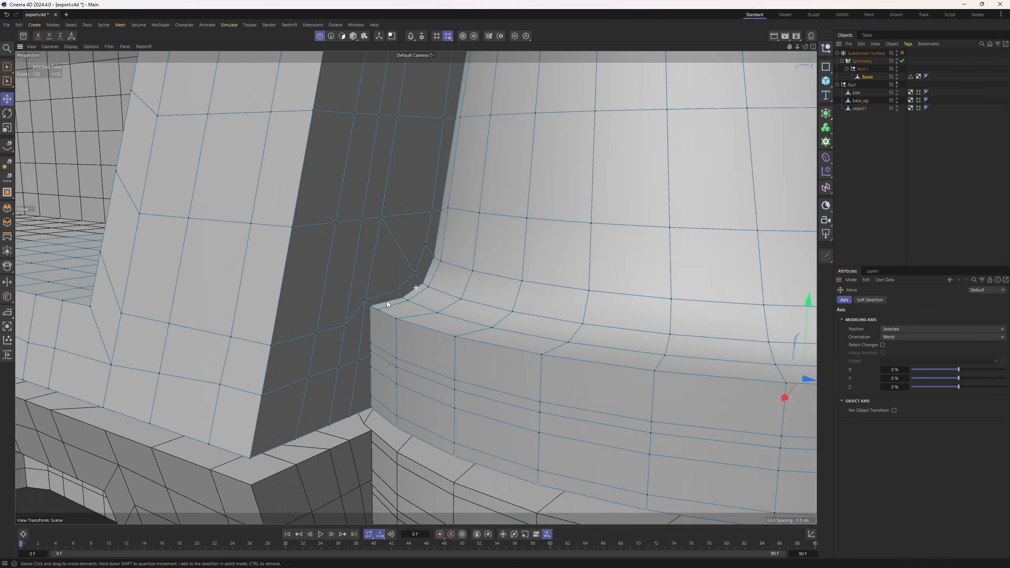
# Cut three edges across the inner wall beside the collar, linking its seam to the wall's grid.
pyautogui.press('m')
pyautogui.press('e')
pyautogui.keyDown('alt'); pyautogui.moveTo(385, 303); pyautogui.dragTo(295, 318); pyautogui.keyUp('alt')
pyautogui.scroll(4, 339, 307)
pyautogui.scroll(-1, 363, 292)
pyautogui.click(287, 297)
pyautogui.click(358, 283)
pyautogui.click(359, 311)
pyautogui.click(280, 332)
pyautogui.click(359, 346)
pyautogui.click(272, 368)
# Weld the leftover points on the cap's edge to the adjacent seam points along the inner wall.
pyautogui.scroll(-3, 334, 310)
pyautogui.scroll(3, 256, 301)
pyautogui.moveTo(275, 263); pyautogui.dragTo(274, 260)
pyautogui.keyDown('alt'); pyautogui.moveTo(308, 313); pyautogui.dragTo(279, 306); pyautogui.keyUp('alt')
pyautogui.scroll(2, 297, 298)
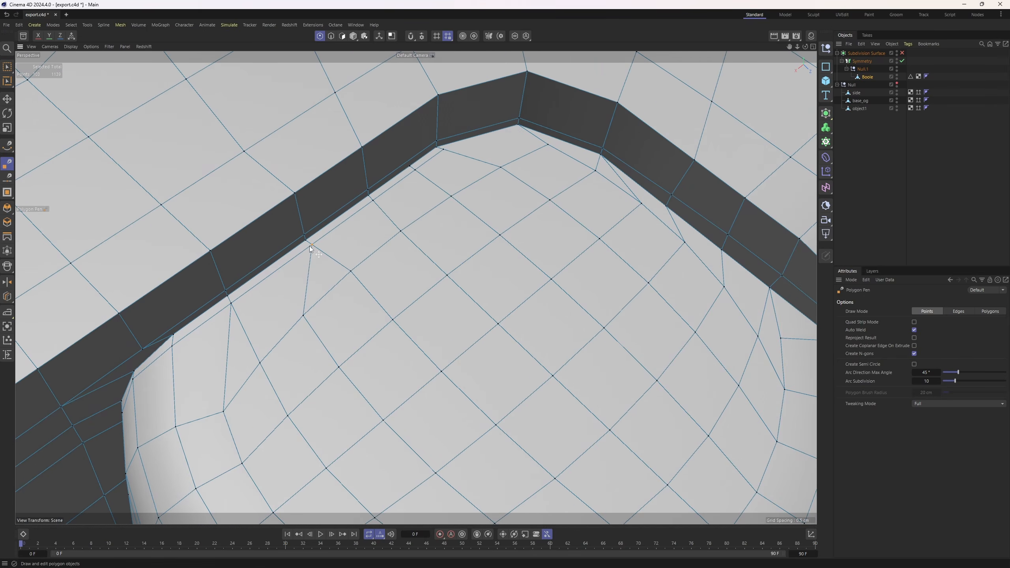
pyautogui.moveTo(306, 250); pyautogui.dragTo(311, 245)
pyautogui.keyDown('alt'); pyautogui.moveTo(525, 159); pyautogui.dragTo(417, 195, button='middle'); pyautogui.keyUp('alt')
pyautogui.keyDown('alt'); pyautogui.moveTo(509, 278); pyautogui.dragTo(465, 284); pyautogui.keyUp('alt')
pyautogui.keyDown('alt'); pyautogui.moveTo(482, 327); pyautogui.dragTo(418, 288, button='middle'); pyautogui.keyUp('alt')
pyautogui.scroll(3, 419, 288)
pyautogui.moveTo(450, 277); pyautogui.dragTo(455, 229)
pyautogui.scroll(-4, 446, 272)
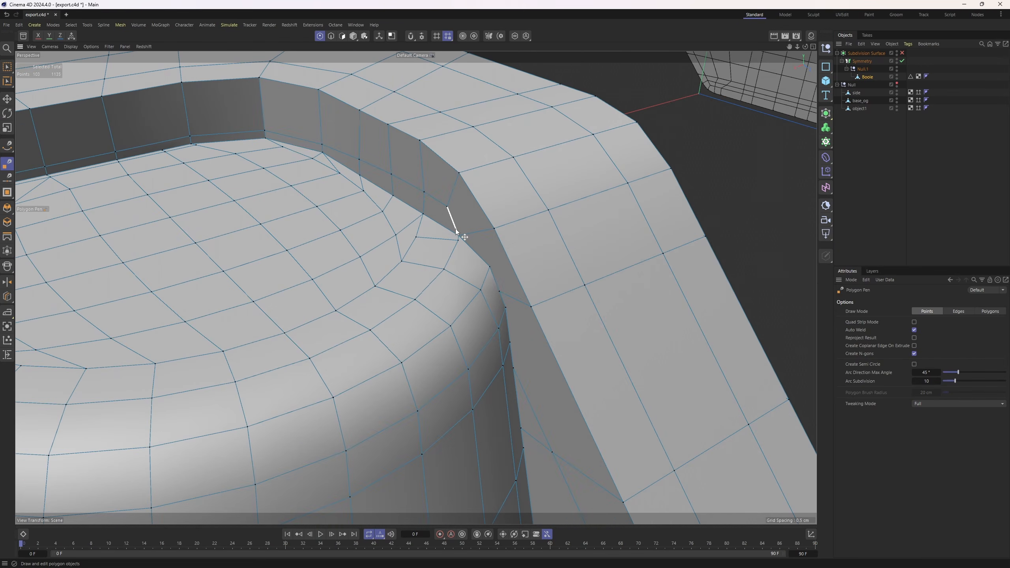
pyautogui.scroll(4, 456, 229)
pyautogui.hotkey('ctrl', 'z')
# Weld the remaining loose cap points to the seam where the rounded rim meets the recess's outer wall.
pyautogui.scroll(-3, 484, 206)
pyautogui.scroll(3, 538, 180)
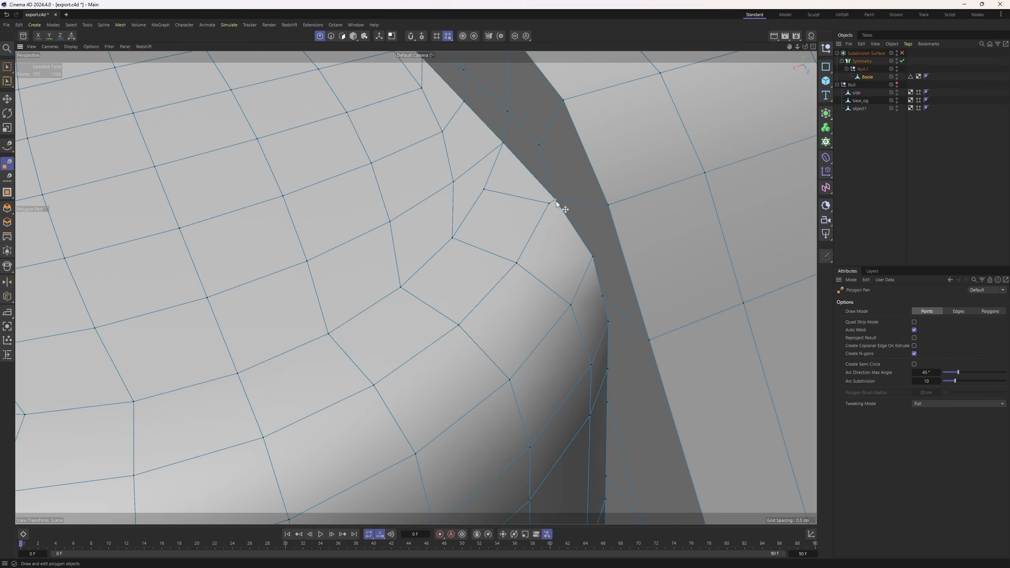
pyautogui.moveTo(555, 197); pyautogui.dragTo(512, 159)
pyautogui.scroll(-2, 555, 258)
pyautogui.moveTo(553, 279)
pyautogui.keyDown('alt'); pyautogui.mouseDown()
pyautogui.moveTo(564, 250)
pyautogui.moveTo(561, 261)
pyautogui.mouseUp(); pyautogui.keyUp('alt')
pyautogui.keyDown('alt'); pyautogui.moveTo(562, 261); pyautogui.dragTo(525, 250); pyautogui.keyUp('alt')
pyautogui.moveTo(493, 157); pyautogui.dragTo(511, 181)
pyautogui.scroll(-2, 514, 181)
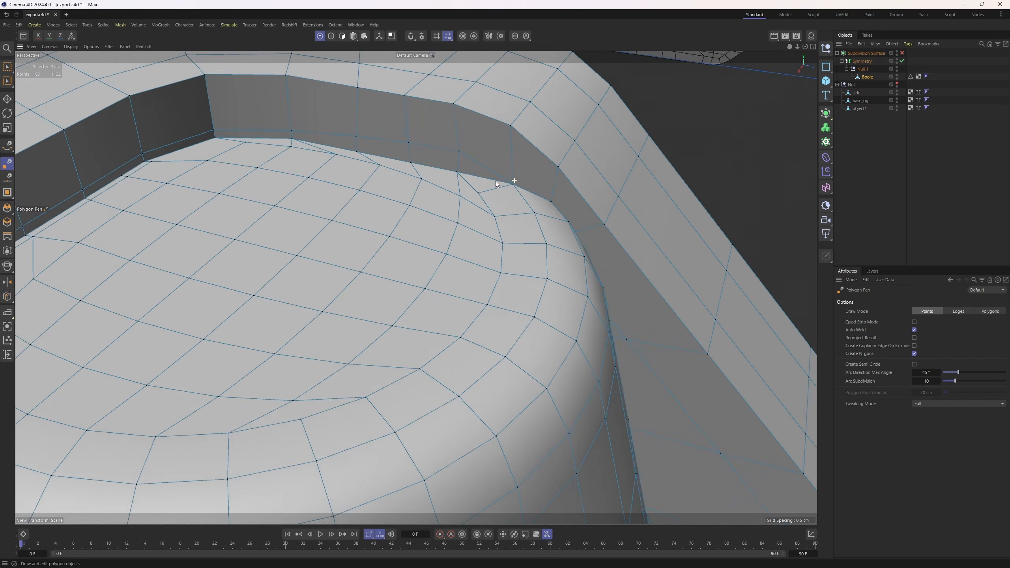
pyautogui.moveTo(487, 239)
pyautogui.keyDown('alt'); pyautogui.mouseDown()
pyautogui.moveTo(451, 165)
pyautogui.moveTo(471, 197)
pyautogui.moveTo(476, 241)
pyautogui.mouseUp(); pyautogui.keyUp('alt')
pyautogui.scroll(2, 457, 176)
pyautogui.scroll(-3, 471, 197)
pyautogui.keyDown('alt'); pyautogui.moveTo(473, 195); pyautogui.dragTo(503, 254); pyautogui.keyUp('alt')
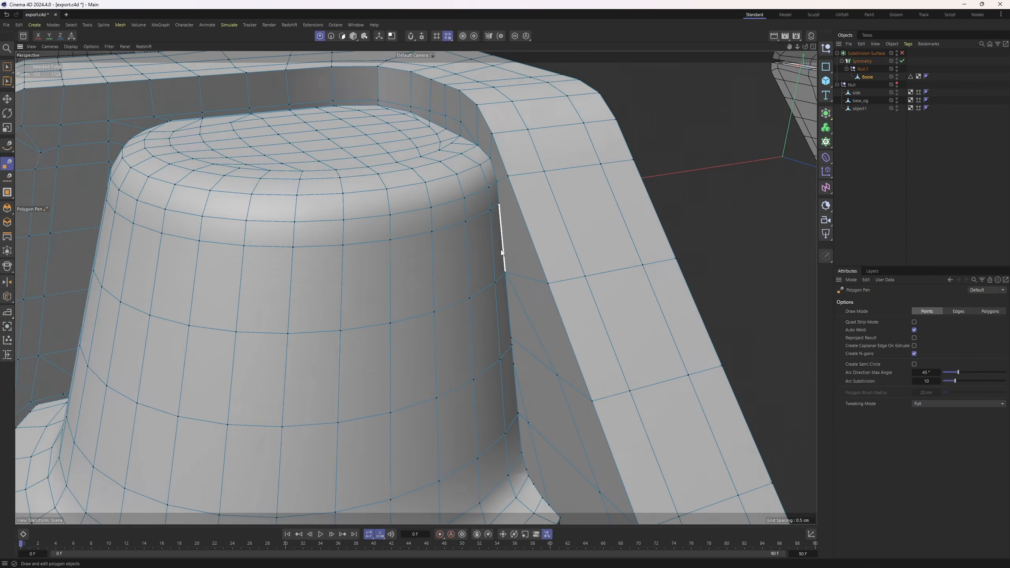
# Cut an edge down the recess's inner wall beside the collar, following the seam from the cap toward the foot.
pyautogui.scroll(3, 469, 129)
pyautogui.click(413, 101)
pyautogui.click(505, 162)
pyautogui.click(535, 235)
pyautogui.scroll(-3, 534, 235)
pyautogui.click(619, 412)
pyautogui.press('Escape')
# Remove stray edges where the cap's corner meets the inner wall and try a replacement cut across the corner.
pyautogui.scroll(3, 507, 188)
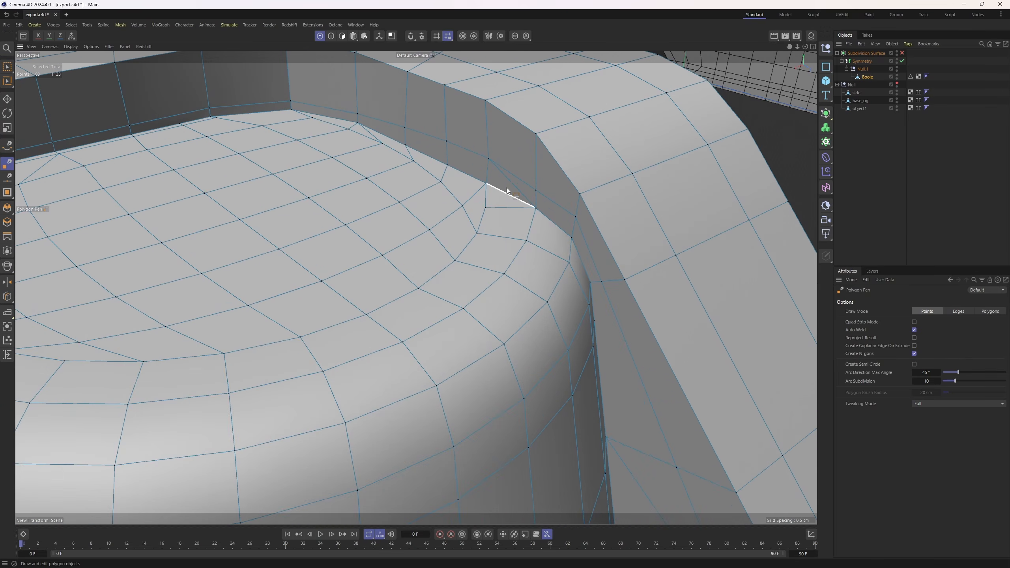
pyautogui.keyDown('ctrl'); pyautogui.click(507, 188); pyautogui.keyUp('ctrl')
pyautogui.keyDown('alt'); pyautogui.moveTo(513, 199); pyautogui.dragTo(534, 303); pyautogui.keyUp('alt')
pyautogui.keyDown('alt'); pyautogui.moveTo(448, 205); pyautogui.dragTo(377, 194); pyautogui.keyUp('alt')
pyautogui.keyDown('ctrl'); pyautogui.click(461, 205); pyautogui.keyUp('ctrl')
pyautogui.click(395, 244)
pyautogui.click(446, 369)
pyautogui.press('Escape')
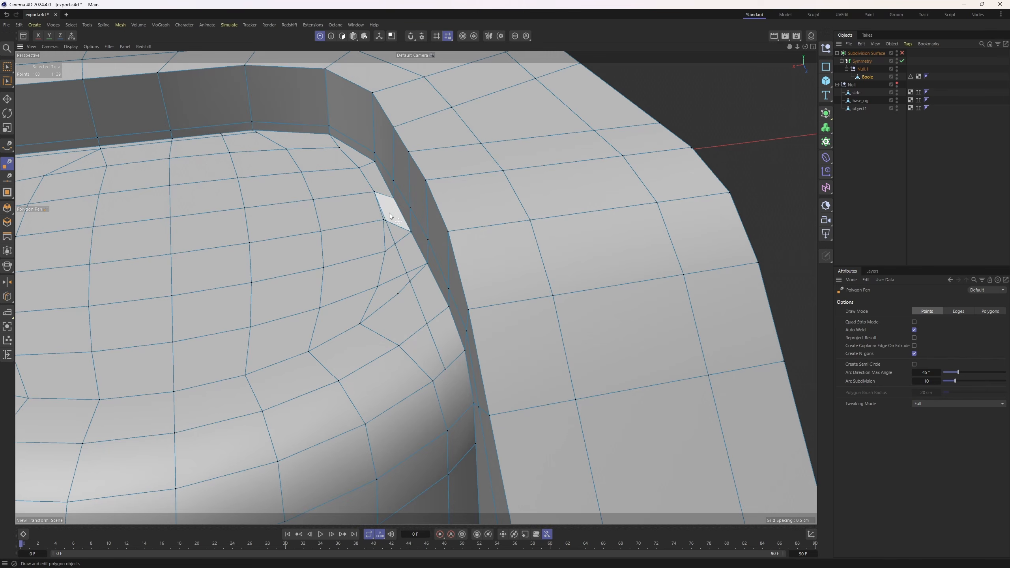
pyautogui.hotkey('ctrl', 'z')
# Connect two points across the cap's corner with a new edge and remove the redundant one beside the wall.
pyautogui.keyDown('alt'); pyautogui.moveTo(409, 284); pyautogui.dragTo(401, 250); pyautogui.keyUp('alt')
pyautogui.click(343, 306)
pyautogui.click(390, 280)
pyautogui.keyDown('ctrl'); pyautogui.click(382, 240); pyautogui.keyUp('ctrl')
pyautogui.press('m')
pyautogui.press('o')
pyautogui.keyDown('alt'); pyautogui.moveTo(401, 250); pyautogui.dragTo(458, 110); pyautogui.keyUp('alt')
# Cut a long vertical edge down the inner wall alongside the collar's seam with the Polygon Pen.
pyautogui.press('m')
pyautogui.press('e')
pyautogui.click(451, 449)
pyautogui.click(455, 76)
pyautogui.press('e')
pyautogui.press('m')
pyautogui.press('e')
pyautogui.click(455, 76)
pyautogui.click(451, 449)
# Remove an extra edge beside the collar's seam and move the wall point by the fillet toward the flange corner.
pyautogui.scroll(-5, 460, 199)
pyautogui.keyDown('ctrl'); pyautogui.click(460, 218); pyautogui.keyUp('ctrl')
pyautogui.scroll(5, 449, 231)
pyautogui.moveTo(442, 243); pyautogui.dragTo(438, 241)
pyautogui.scroll(-3, 449, 287)
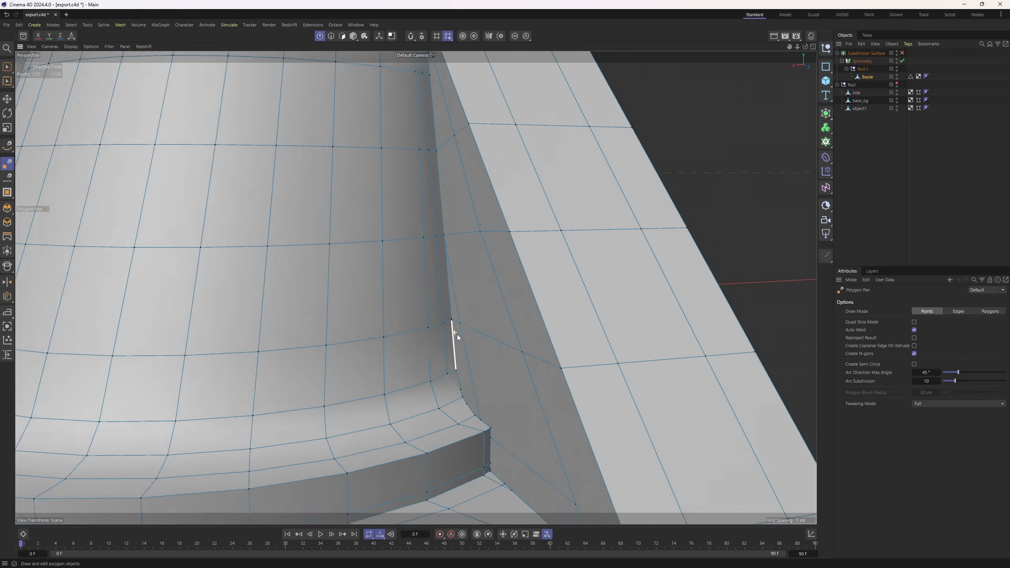
pyautogui.scroll(6, 459, 330)
pyautogui.scroll(-4, 444, 327)
pyautogui.scroll(4, 448, 348)
pyautogui.moveTo(462, 325); pyautogui.dragTo(523, 438)
pyautogui.scroll(-3, 505, 390)
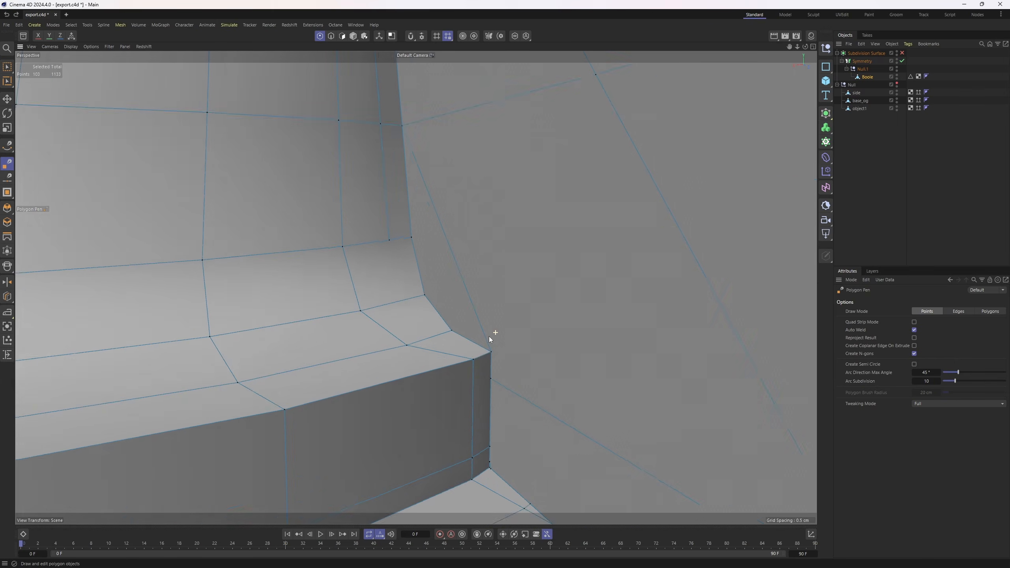
# Cut an edge on the inner wall that follows the collar's fillet down to the flange corner.
pyautogui.scroll(-2, 449, 311)
pyautogui.click(403, 292)
pyautogui.click(470, 397)
pyautogui.scroll(-3, 457, 370)
pyautogui.keyDown('alt'); pyautogui.moveTo(434, 346); pyautogui.dragTo(444, 241); pyautogui.keyUp('alt')
pyautogui.scroll(-4, 418, 286)
pyautogui.click(458, 416)
pyautogui.keyDown('alt'); pyautogui.moveTo(458, 418); pyautogui.dragTo(437, 268, button='middle'); pyautogui.keyUp('alt')
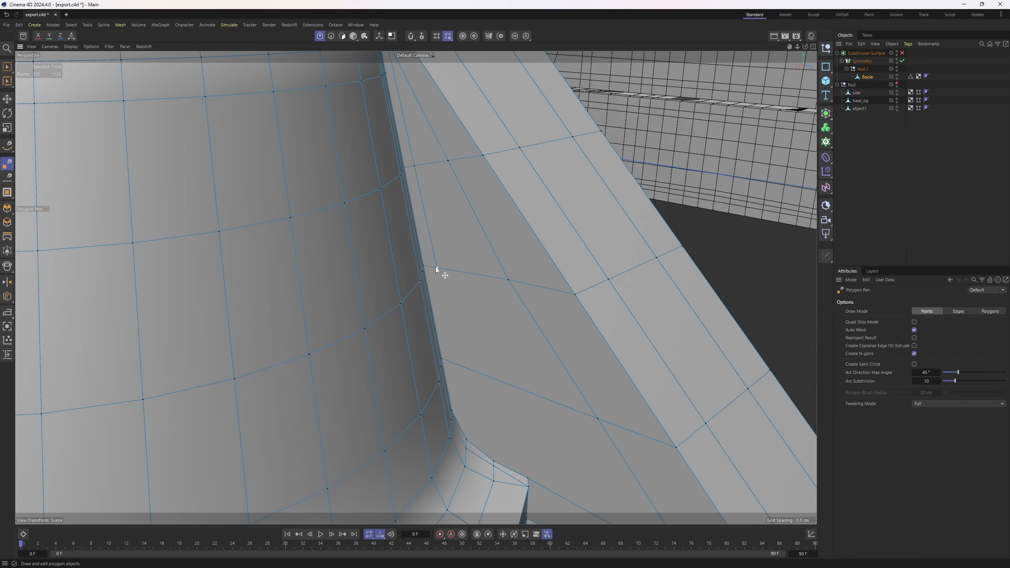
# Connect the points of the wall edge to the matching seam points around the fillet with short cross edges.
pyautogui.click(459, 367)
pyautogui.keyDown('alt'); pyautogui.moveTo(459, 368); pyautogui.dragTo(381, 254, button='middle'); pyautogui.keyUp('alt')
pyautogui.click(466, 371)
pyautogui.scroll(3, 400, 270)
pyautogui.click(401, 284)
pyautogui.click(371, 319)
pyautogui.click(439, 338)
pyautogui.click(391, 360)
pyautogui.click(464, 375)
pyautogui.click(428, 388)
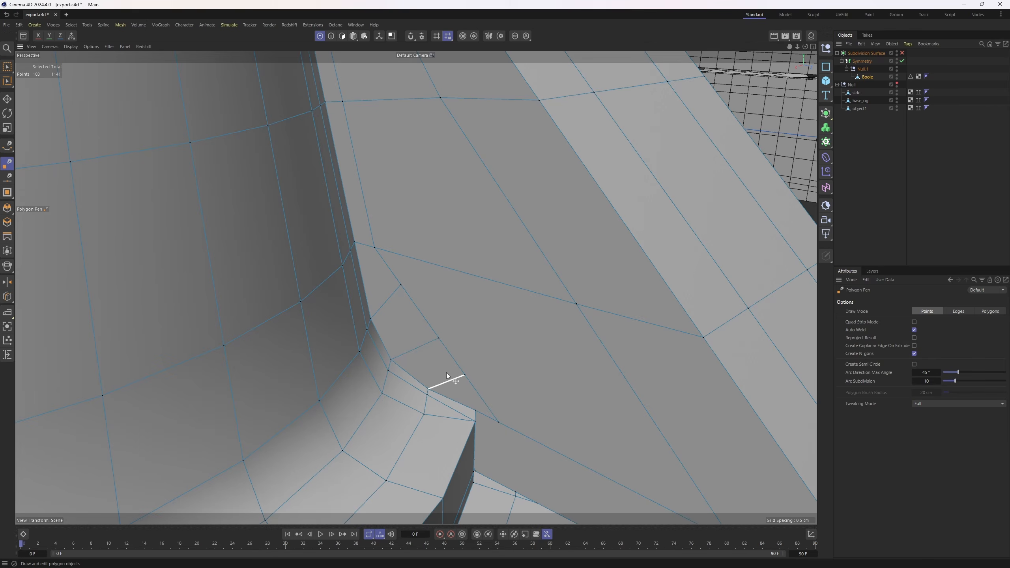
pyautogui.click(439, 338)
# Connect the wall point beside the flange corner to the ledge's seam below with an edge.
pyautogui.keyDown('alt'); pyautogui.moveTo(482, 382); pyautogui.dragTo(414, 313, button='middle'); pyautogui.keyUp('alt')
pyautogui.scroll(-3, 415, 312)
pyautogui.keyDown('alt'); pyautogui.moveTo(414, 313); pyautogui.dragTo(414, 300); pyautogui.keyUp('alt')
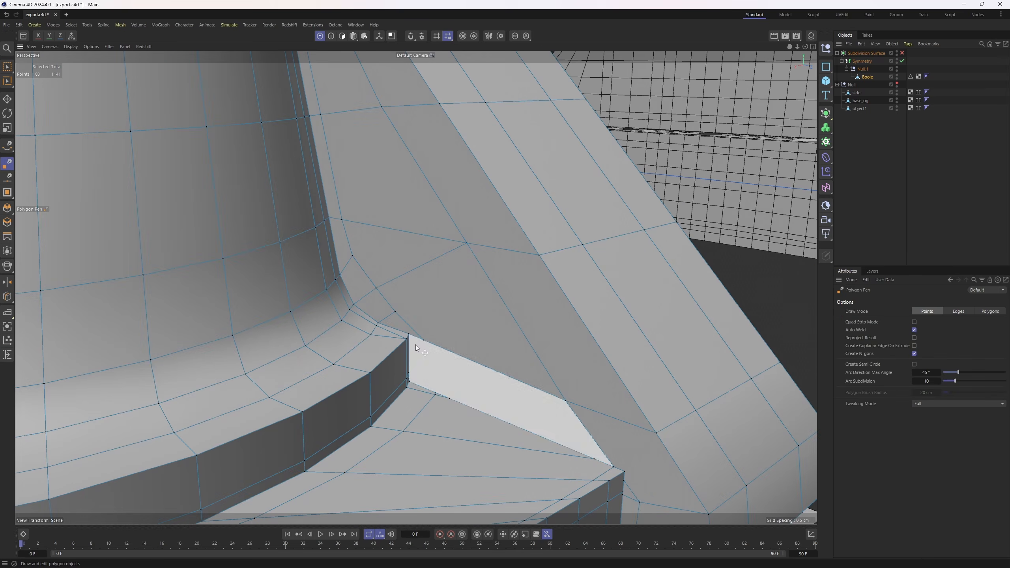
pyautogui.click(423, 340)
pyautogui.click(436, 393)
pyautogui.hotkey('ctrl', 'z')
pyautogui.keyDown('alt'); pyautogui.moveTo(436, 395); pyautogui.dragTo(419, 360); pyautogui.keyUp('alt')
pyautogui.scroll(3, 419, 360)
pyautogui.keyDown('alt'); pyautogui.moveTo(376, 413); pyautogui.dragTo(397, 351); pyautogui.keyUp('alt')
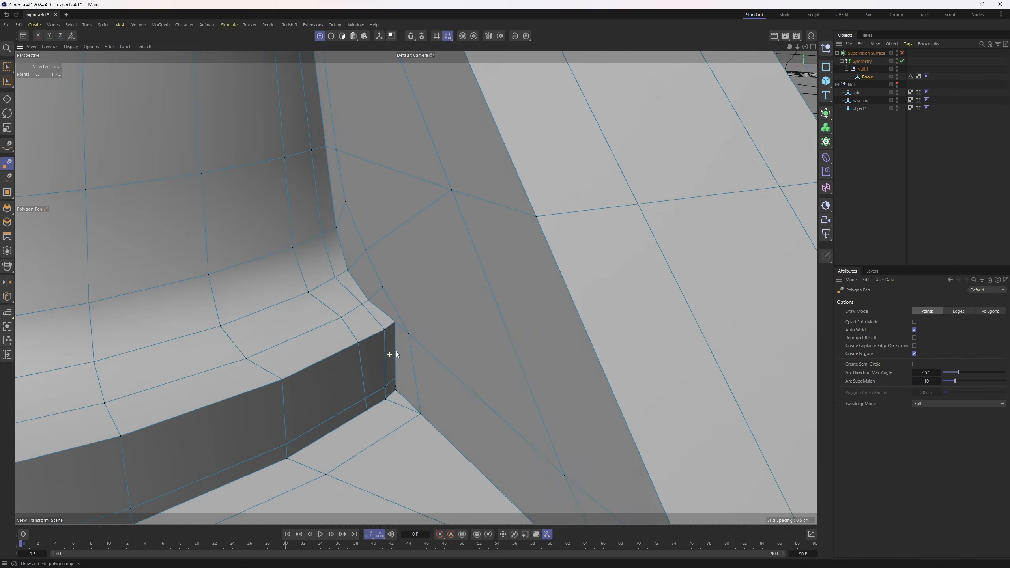
# Cut edges along the wall's base parallel to the ledge's seam and merge the point near the ledge's outer corner.
pyautogui.scroll(3, 398, 392)
pyautogui.click(393, 376)
pyautogui.scroll(-5, 394, 382)
pyautogui.click(473, 373)
pyautogui.scroll(2, 479, 389)
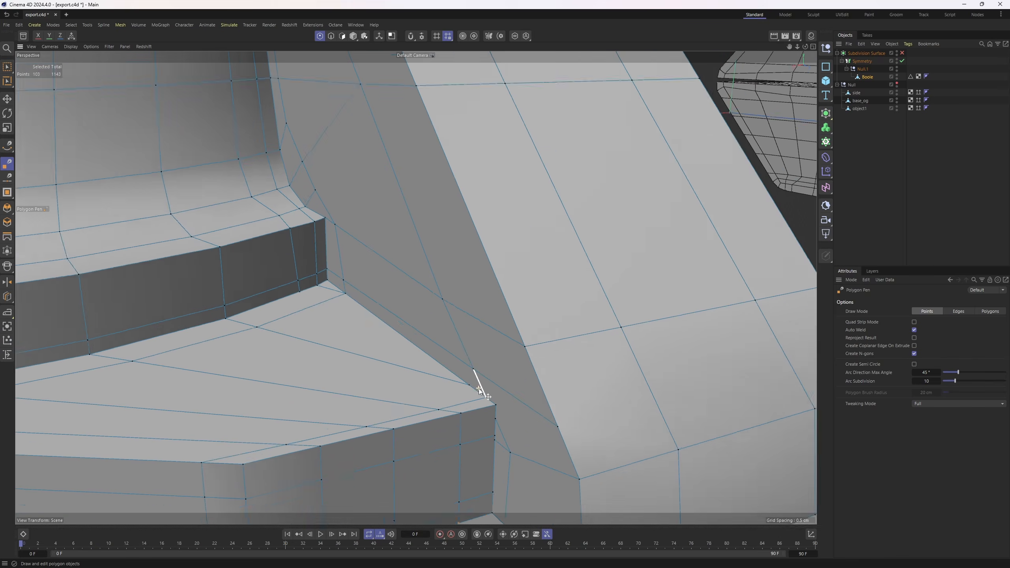
pyautogui.keyDown('alt'); pyautogui.moveTo(478, 389); pyautogui.dragTo(450, 358); pyautogui.keyUp('alt')
pyautogui.click(354, 314)
pyautogui.click(503, 475)
pyautogui.moveTo(450, 418); pyautogui.dragTo(493, 466)
# Remove the redundant points and edges on the wall around the ledge's outer corner.
pyautogui.scroll(-1, 449, 315)
pyautogui.scroll(2, 493, 380)
pyautogui.keyDown('alt'); pyautogui.moveTo(449, 315); pyautogui.dragTo(513, 380); pyautogui.keyUp('alt')
pyautogui.scroll(-2, 514, 403)
pyautogui.scroll(3, 390, 295)
pyautogui.keyDown('ctrl'); pyautogui.click(390, 296); pyautogui.keyUp('ctrl')
pyautogui.scroll(-5, 390, 298)
pyautogui.keyDown('ctrl'); pyautogui.click(394, 303); pyautogui.keyUp('ctrl')
pyautogui.scroll(2, 456, 348)
pyautogui.keyDown('ctrl'); pyautogui.click(456, 350); pyautogui.keyUp('ctrl')
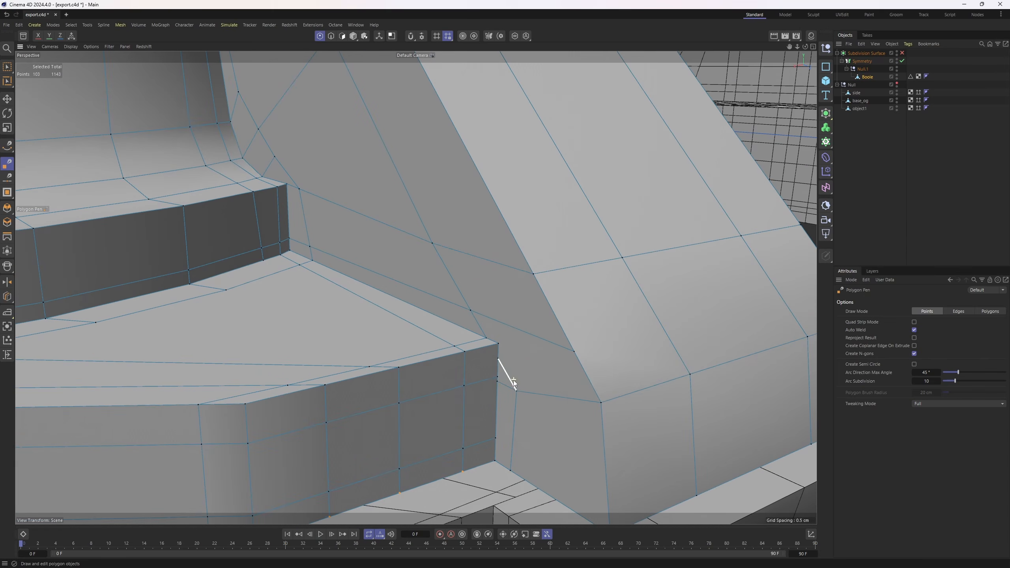
pyautogui.keyDown('ctrl'); pyautogui.click(514, 382); pyautogui.keyUp('ctrl')
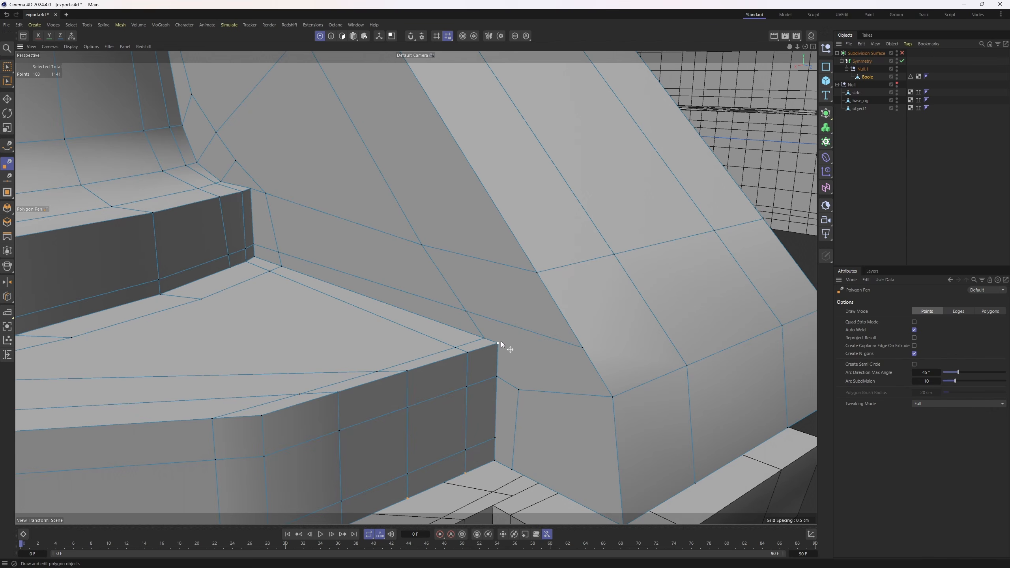
# Cut edges across the ledge's top face, linking points below the flange to points on the outer border.
pyautogui.keyDown('alt'); pyautogui.moveTo(518, 372); pyautogui.dragTo(471, 357); pyautogui.keyUp('alt')
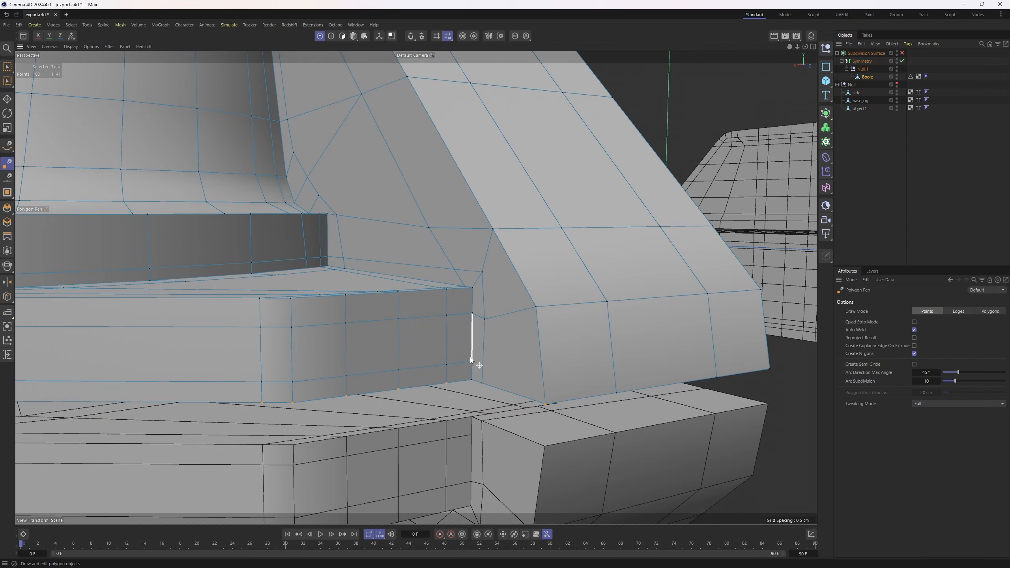
pyautogui.keyDown('alt'); pyautogui.moveTo(728, 334); pyautogui.dragTo(487, 272); pyautogui.keyUp('alt')
pyautogui.click(499, 353)
pyautogui.click(394, 267)
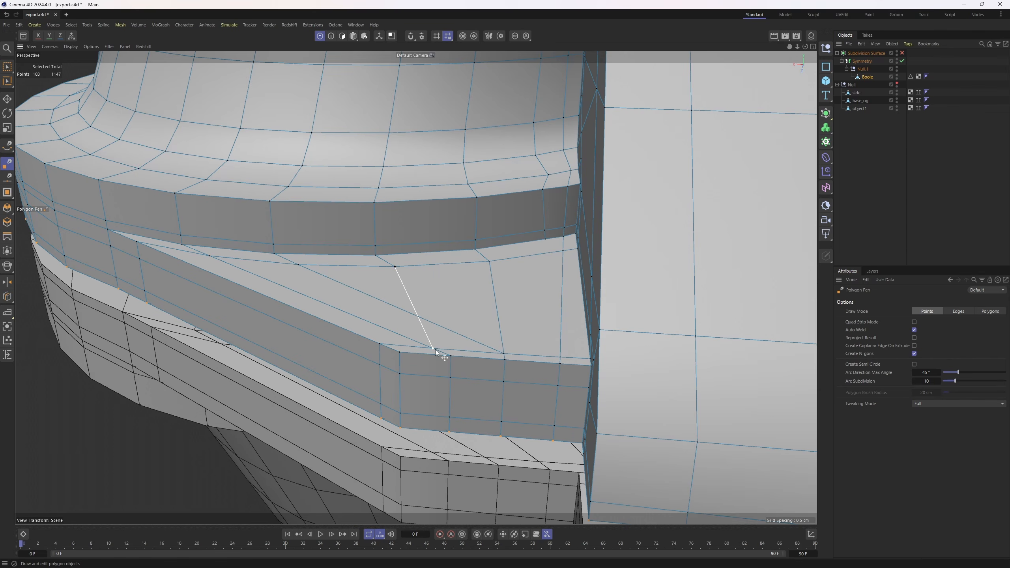
pyautogui.click(434, 349)
pyautogui.click(394, 268)
pyautogui.click(433, 349)
pyautogui.click(433, 349)
pyautogui.click(394, 269)
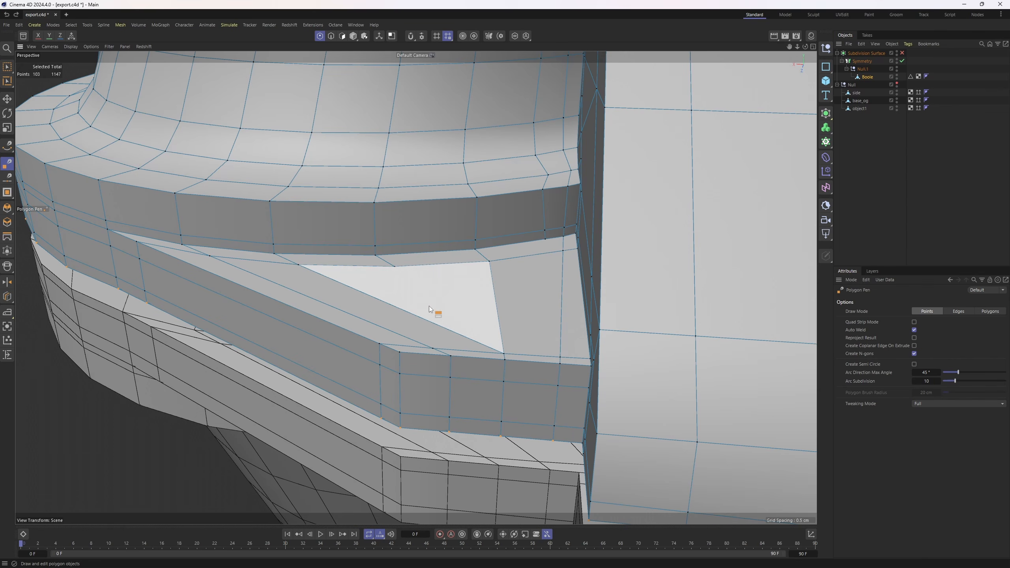
# Remove the long diagonal split on the ledge's top and reconnect its inner border to the outer border.
pyautogui.keyDown('ctrl'); pyautogui.click(429, 306); pyautogui.keyUp('ctrl')
pyautogui.keyDown('ctrl'); pyautogui.click(414, 326); pyautogui.keyUp('ctrl')
pyautogui.keyDown('ctrl'); pyautogui.moveTo(425, 265); pyautogui.dragTo(450, 353); pyautogui.keyUp('ctrl')
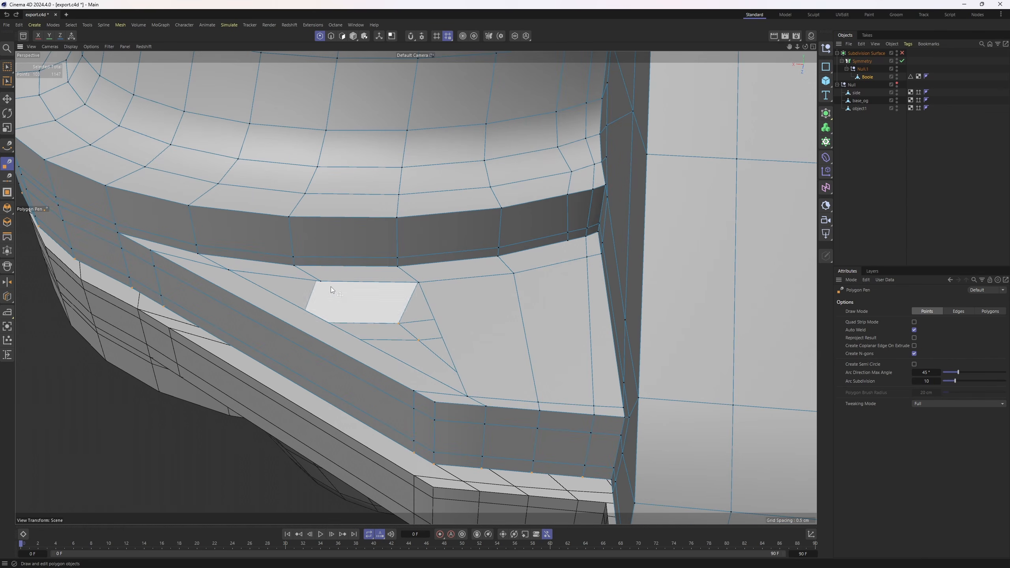
# Slide the points on the inner wall beside the flange corner to even out the edge spacing.
pyautogui.keyDown('alt'); pyautogui.moveTo(378, 324); pyautogui.dragTo(575, 303); pyautogui.keyUp('alt')
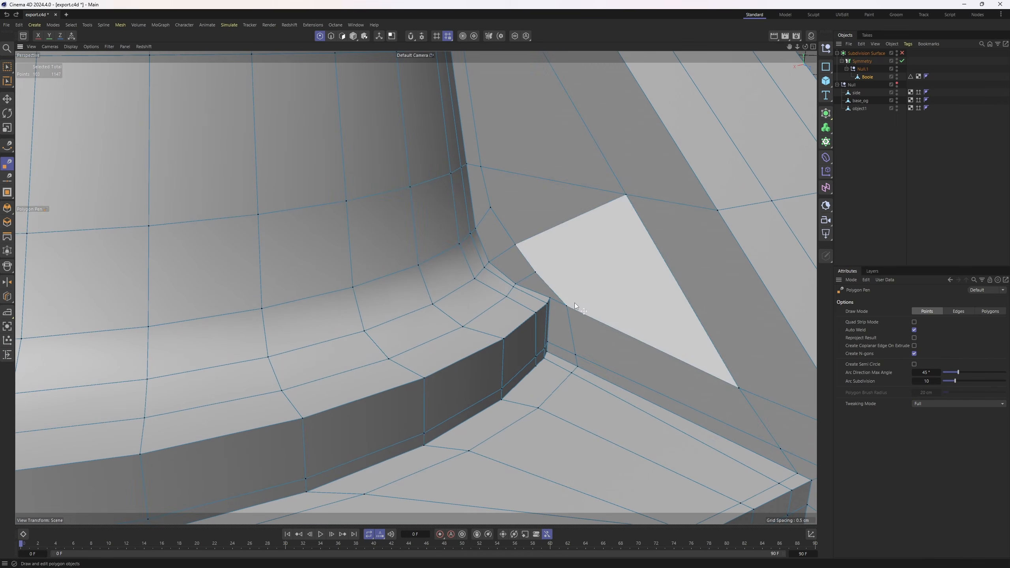
pyautogui.press('e')
pyautogui.click(567, 309)
pyautogui.keyDown('alt'); pyautogui.moveTo(565, 255); pyautogui.dragTo(169, 240); pyautogui.keyUp('alt')
pyautogui.press('m')
pyautogui.press('o')
pyautogui.moveTo(169, 240); pyautogui.dragTo(166, 254)
pyautogui.keyDown('alt'); pyautogui.moveTo(165, 253); pyautogui.dragTo(214, 410); pyautogui.keyUp('alt')
pyautogui.scroll(3, 218, 376)
pyautogui.moveTo(214, 410); pyautogui.dragTo(207, 420)
pyautogui.keyDown('alt'); pyautogui.moveTo(206, 421); pyautogui.dragTo(211, 428); pyautogui.keyUp('alt')
# Cut three connecting edges between opposite points of the case mesh with the Polygon Pen.
pyautogui.keyDown('alt'); pyautogui.moveTo(302, 364); pyautogui.dragTo(545, 349); pyautogui.keyUp('alt')
pyautogui.press('m')
pyautogui.press('e')
pyautogui.click(398, 394)
pyautogui.click(375, 383)
pyautogui.click(183, 361)
pyautogui.click(159, 360)
pyautogui.scroll(2, 366, 337)
pyautogui.click(334, 341)
pyautogui.click(670, 327)
# Toggle the subdivision preview and disable the Symmetry object to expose the mesh's inside.
pyautogui.press('q')
pyautogui.press('q')
pyautogui.click(902, 54)
pyautogui.keyDown('alt'); pyautogui.moveTo(517, 225); pyautogui.dragTo(378, 304); pyautogui.keyUp('alt')
pyautogui.scroll(3, 338, 356)
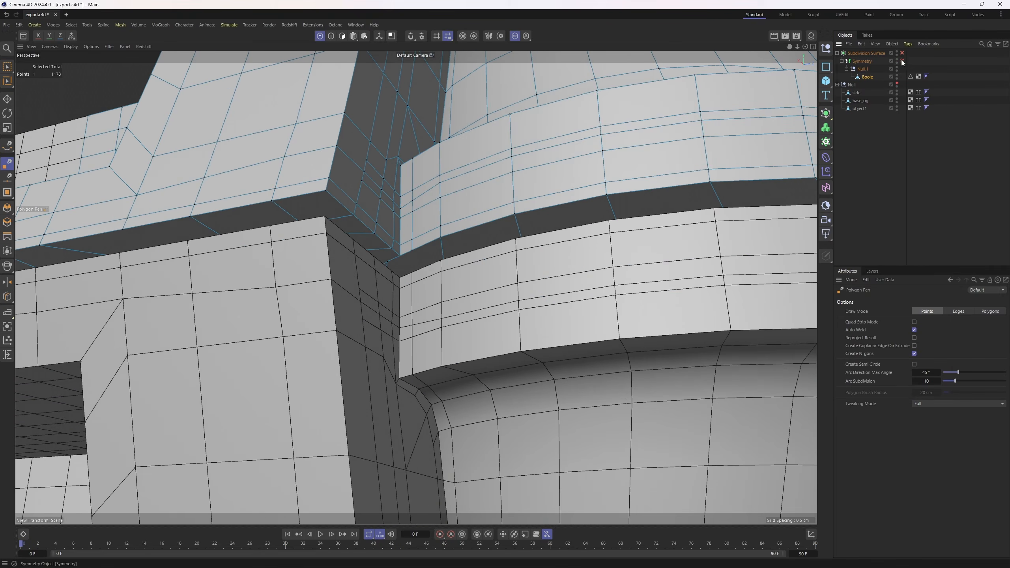
pyautogui.moveTo(398, 278)
pyautogui.keyDown('alt'); pyautogui.mouseDown()
pyautogui.moveTo(353, 258)
pyautogui.moveTo(402, 280)
pyautogui.mouseUp(); pyautogui.keyUp('alt')
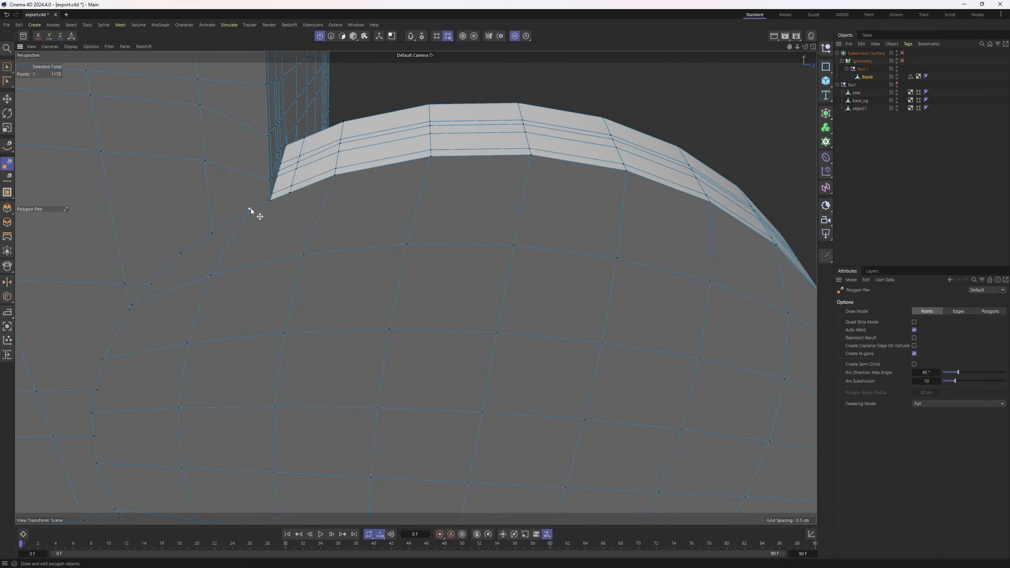
# Weld the loose point beside the flange's end and clear the leftover geometry next to it inside the mesh.
pyautogui.moveTo(251, 208)
pyautogui.mouseDown()
pyautogui.moveTo(259, 231)
pyautogui.moveTo(245, 204)
pyautogui.mouseUp()
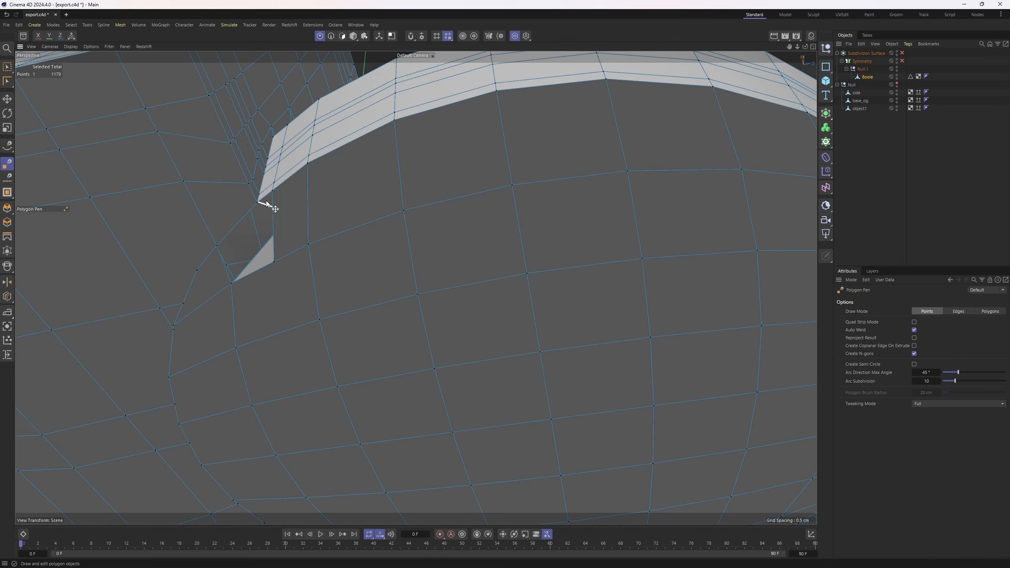
pyautogui.keyDown('ctrl'); pyautogui.moveTo(265, 200); pyautogui.dragTo(260, 285); pyautogui.keyUp('ctrl')
pyautogui.keyDown('alt'); pyautogui.moveTo(219, 329); pyautogui.dragTo(214, 304); pyautogui.keyUp('alt')
pyautogui.scroll(-5, 282, 297)
pyautogui.keyDown('alt'); pyautogui.moveTo(283, 297); pyautogui.dragTo(228, 358); pyautogui.keyUp('alt')
pyautogui.keyDown('alt'); pyautogui.moveTo(227, 357); pyautogui.dragTo(256, 292, button='middle'); pyautogui.keyUp('alt')
pyautogui.keyDown('alt'); pyautogui.moveTo(257, 292); pyautogui.dragTo(255, 318); pyautogui.keyUp('alt')
# Weld the stray points along the cap's outline to the adjacent seam points near the mesh's open border.
pyautogui.moveTo(258, 336); pyautogui.dragTo(264, 342)
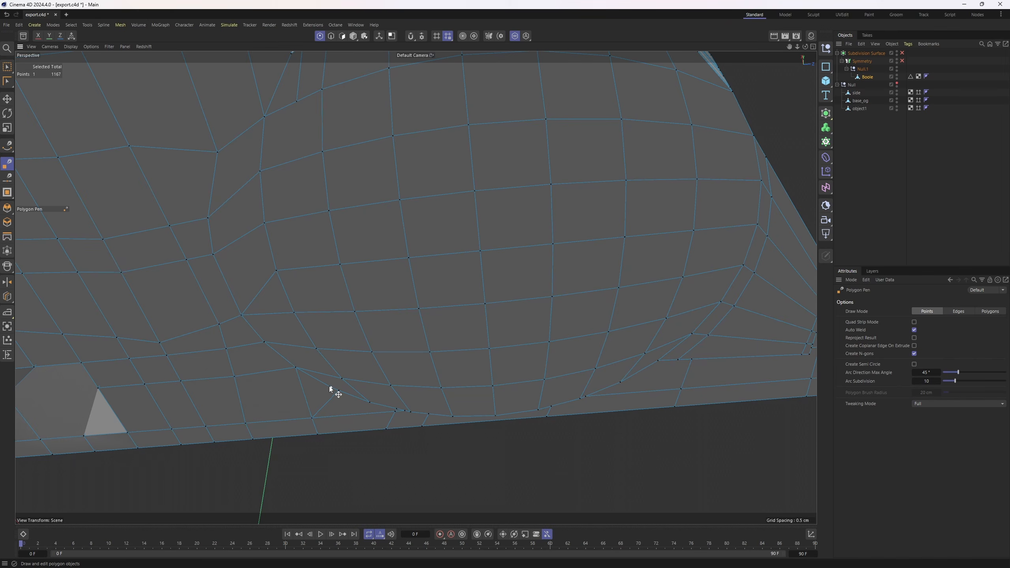
pyautogui.moveTo(336, 393); pyautogui.dragTo(367, 403)
pyautogui.keyDown('alt'); pyautogui.moveTo(368, 403); pyautogui.dragTo(356, 343); pyautogui.keyUp('alt')
pyautogui.scroll(-4, 368, 365)
pyautogui.moveTo(323, 374); pyautogui.dragTo(353, 377)
pyautogui.moveTo(441, 362); pyautogui.dragTo(432, 364)
pyautogui.keyDown('alt'); pyautogui.moveTo(487, 351); pyautogui.dragTo(412, 351, button='middle'); pyautogui.keyUp('alt')
pyautogui.moveTo(411, 352)
pyautogui.keyDown('alt'); pyautogui.mouseDown()
pyautogui.moveTo(412, 256)
pyautogui.moveTo(422, 269)
pyautogui.mouseUp(); pyautogui.keyUp('alt')
# Cut an edge by the mesh's open border and weld the neighbouring loose points onto the adjacent column.
pyautogui.scroll(3, 343, 371)
pyautogui.click(298, 367)
pyautogui.click(309, 479)
pyautogui.moveTo(324, 456); pyautogui.dragTo(308, 458)
pyautogui.moveTo(338, 431); pyautogui.dragTo(306, 432)
pyautogui.moveTo(353, 401)
pyautogui.mouseDown()
pyautogui.moveTo(302, 404)
pyautogui.moveTo(300, 393)
pyautogui.mouseUp()
pyautogui.scroll(3, 365, 376)
pyautogui.moveTo(366, 380); pyautogui.dragTo(278, 376)
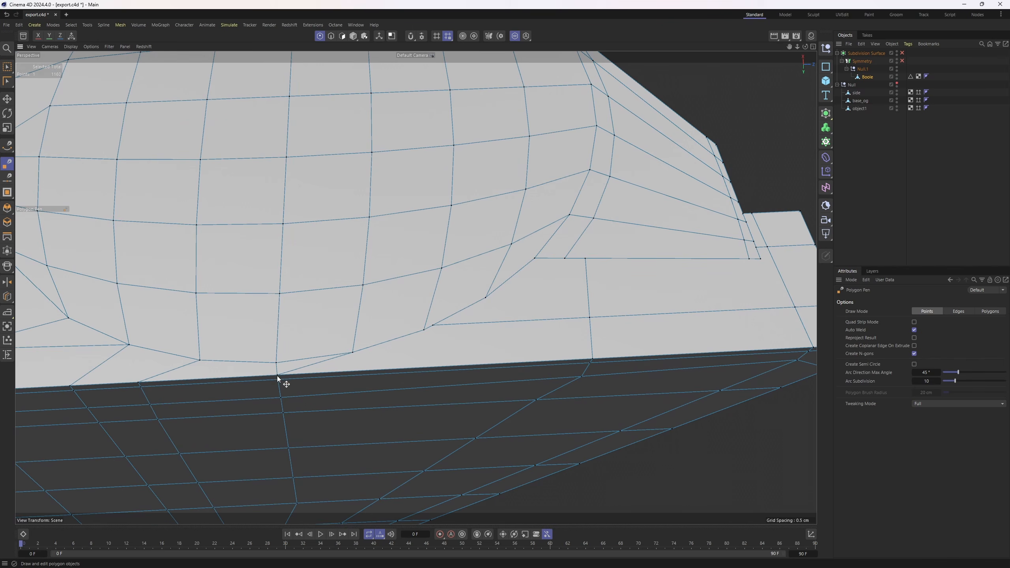
# Cut an edge from the cap's outline towards the mesh's open border and try welding the neighbouring loose point.
pyautogui.click(353, 352)
pyautogui.click(593, 359)
pyautogui.keyDown('ctrl'); pyautogui.click(315, 365); pyautogui.keyUp('ctrl')
pyautogui.scroll(-3, 435, 326)
pyautogui.moveTo(433, 325)
pyautogui.mouseDown()
pyautogui.moveTo(424, 330)
pyautogui.moveTo(470, 324)
pyautogui.moveTo(452, 322)
pyautogui.mouseUp()
pyautogui.keyDown('alt'); pyautogui.moveTo(451, 322); pyautogui.dragTo(374, 337); pyautogui.keyUp('alt')
pyautogui.keyDown('alt'); pyautogui.moveTo(380, 333); pyautogui.dragTo(397, 298); pyautogui.keyUp('alt')
pyautogui.hotkey('ctrl', 'z')
# Cut an edge between the points inside the mesh near the cap's outline and prepare a point slide.
pyautogui.scroll(-4, 410, 332)
pyautogui.click(487, 279)
pyautogui.click(385, 268)
pyautogui.moveTo(389, 263)
pyautogui.keyDown('alt'); pyautogui.mouseDown()
pyautogui.moveTo(398, 266)
pyautogui.moveTo(382, 257)
pyautogui.mouseUp(); pyautogui.keyUp('alt')
pyautogui.press('m')
pyautogui.press('o')
pyautogui.keyDown('alt'); pyautogui.moveTo(382, 257); pyautogui.dragTo(401, 295); pyautogui.keyUp('alt')
# Preview the subdivided mesh in smooth shading without wireframe and examine the bumper's base and flange.
pyautogui.click(902, 54)
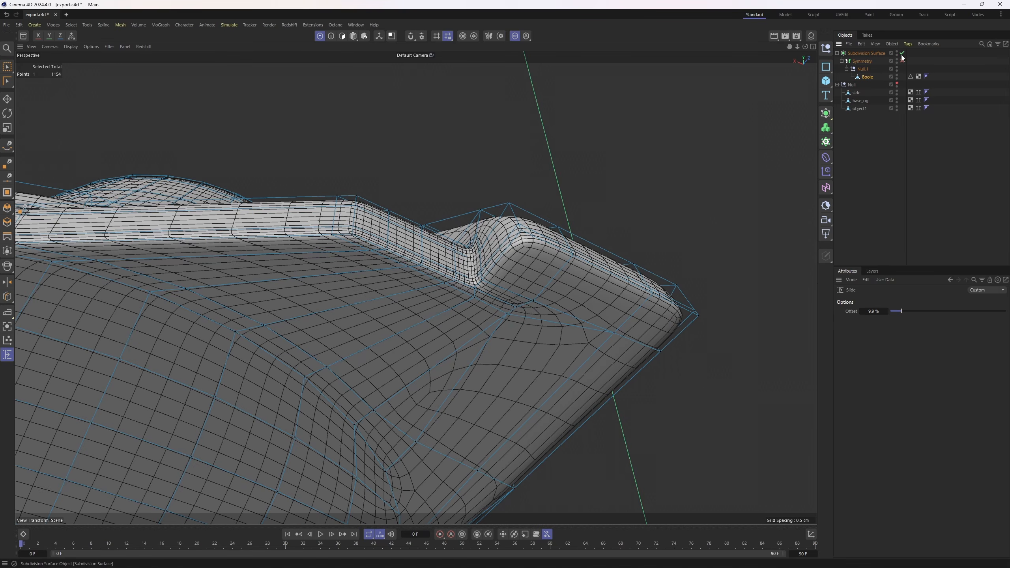
pyautogui.keyDown('alt'); pyautogui.moveTo(753, 173); pyautogui.dragTo(752, 160); pyautogui.keyUp('alt')
pyautogui.hotkey('ctrl', 'shift', 'a')
pyautogui.press('n')
pyautogui.press('a')
pyautogui.keyDown('alt'); pyautogui.moveTo(649, 212); pyautogui.dragTo(467, 330); pyautogui.keyUp('alt')
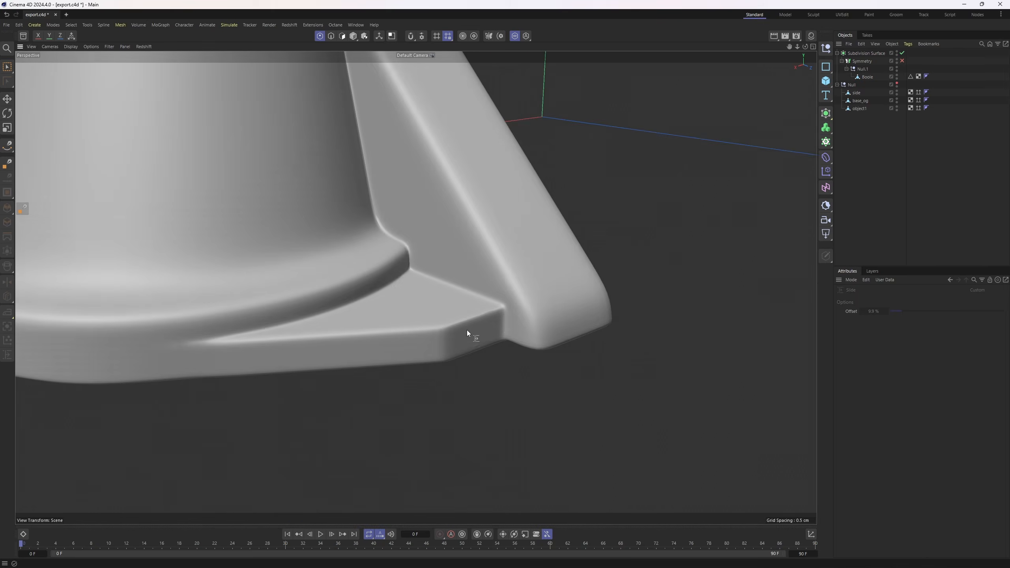
pyautogui.scroll(3, 473, 330)
# Enable Symmetry together with the Subdivision Surface and examine the mirrored seam around the flange's corner.
pyautogui.click(867, 77)
pyautogui.click(902, 54)
pyautogui.scroll(3, 502, 297)
pyautogui.keyDown('alt'); pyautogui.moveTo(502, 293); pyautogui.dragTo(507, 306); pyautogui.keyUp('alt')
pyautogui.click(902, 61)
pyautogui.click(902, 53)
pyautogui.click(871, 159)
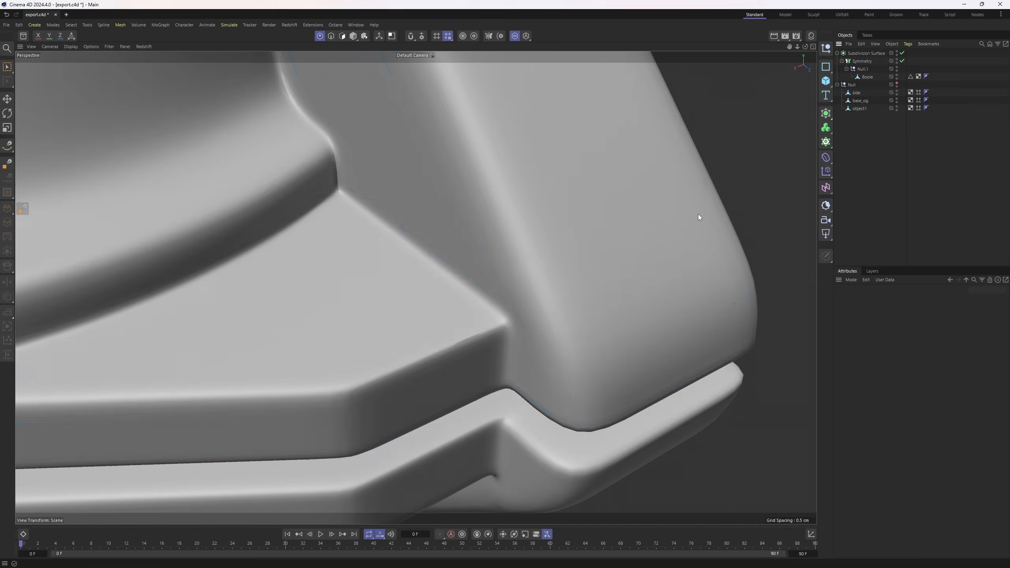
pyautogui.scroll(-5, 698, 215)
pyautogui.keyDown('alt'); pyautogui.moveTo(597, 235); pyautogui.dragTo(383, 368); pyautogui.keyUp('alt')
# Disable the subdivision and clean up the loose point at the flange's lower corner with the Polygon Pen.
pyautogui.scroll(4, 444, 303)
pyautogui.click(866, 77)
pyautogui.click(903, 54)
pyautogui.scroll(4, 445, 319)
pyautogui.scroll(3, 429, 351)
pyautogui.press('m')
pyautogui.press('e')
pyautogui.hotkey('ctrl', 'z')
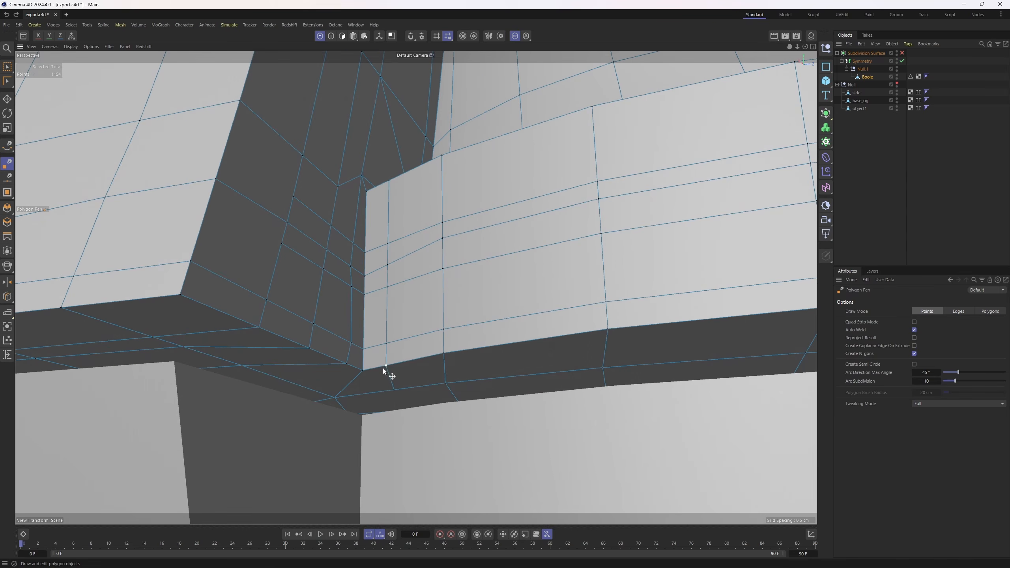
pyautogui.click(385, 366)
# Disable the Symmetry object and cut a vertical edge through the polygons inside the mesh below the flange's corner.
pyautogui.click(903, 54)
pyautogui.click(902, 53)
pyautogui.click(902, 61)
pyautogui.scroll(-3, 415, 228)
pyautogui.keyDown('alt'); pyautogui.moveTo(415, 228); pyautogui.dragTo(378, 266); pyautogui.keyUp('alt')
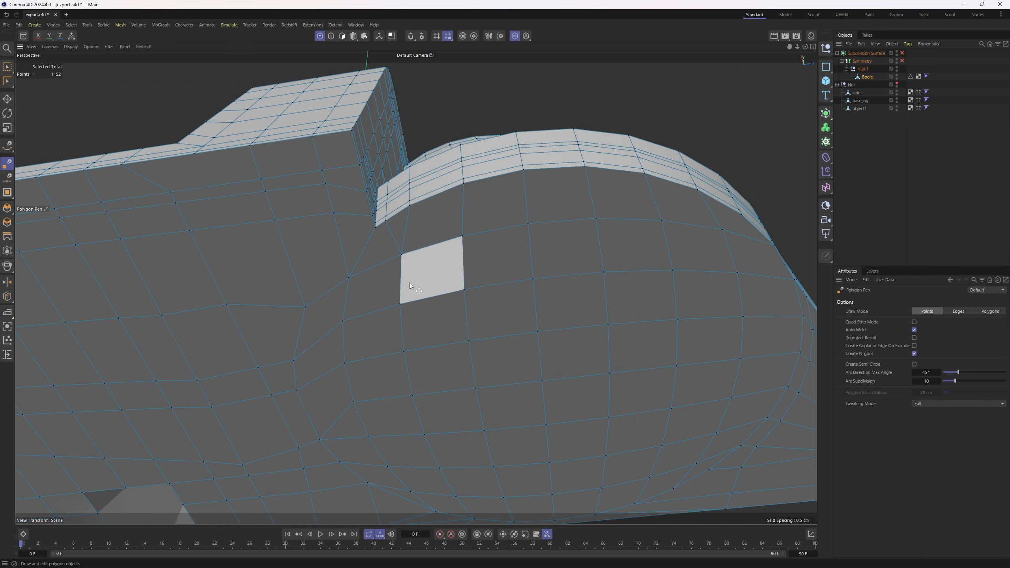
pyautogui.scroll(-2, 402, 294)
pyautogui.scroll(1, 377, 330)
pyautogui.click(373, 361)
pyautogui.click(364, 299)
pyautogui.click(359, 255)
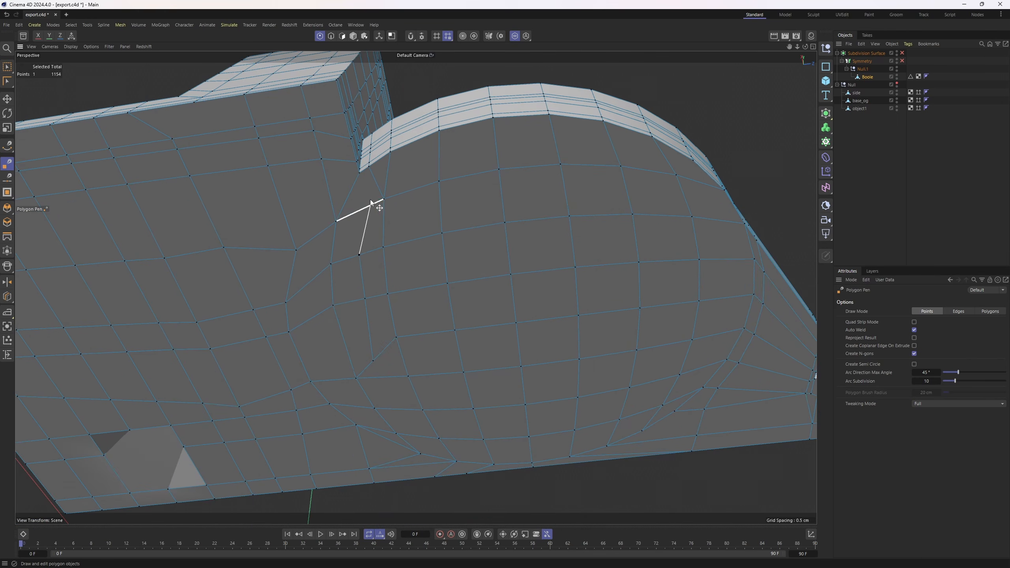
pyautogui.click(374, 203)
pyautogui.hotkey('ctrl', 'z')
pyautogui.scroll(2, 376, 183)
# Extend the interior cut up to the point at the flange's rim.
pyautogui.press('space')
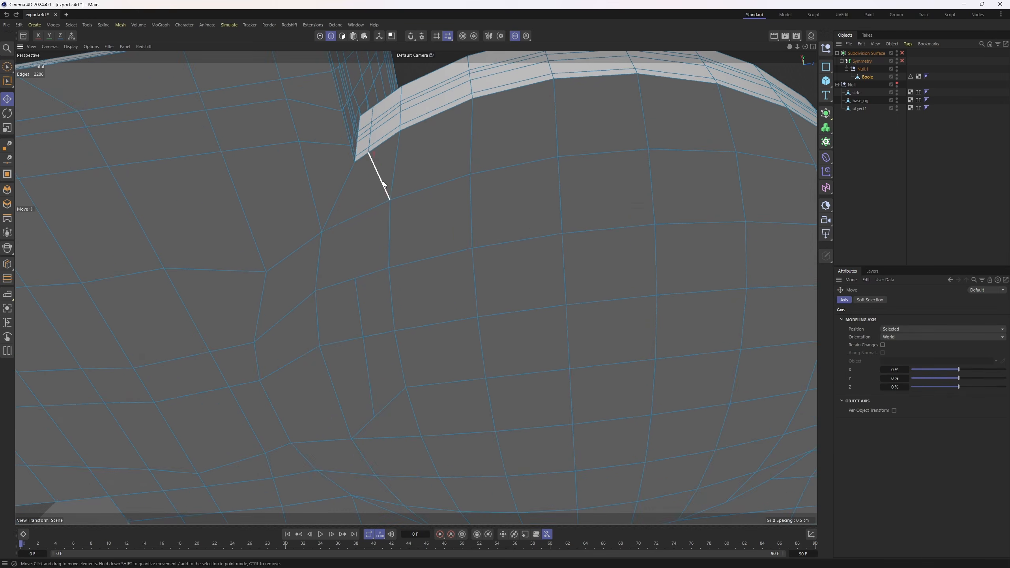
pyautogui.press('space')
pyautogui.scroll(-3, 377, 180)
pyautogui.keyDown('alt'); pyautogui.moveTo(377, 187); pyautogui.dragTo(487, 300); pyautogui.keyUp('alt')
pyautogui.click(461, 274)
pyautogui.click(444, 234)
pyautogui.click(431, 193)
# Slide two interior points along their edges to even out the spacing near the new cut.
pyautogui.press('m')
pyautogui.press('o')
pyautogui.scroll(-2, 506, 378)
pyautogui.keyDown('alt'); pyautogui.moveTo(506, 380); pyautogui.dragTo(531, 427); pyautogui.keyUp('alt')
pyautogui.keyDown('alt'); pyautogui.moveTo(513, 414); pyautogui.dragTo(470, 327); pyautogui.keyUp('alt')
pyautogui.moveTo(479, 383); pyautogui.dragTo(459, 380)
pyautogui.moveTo(518, 388); pyautogui.dragTo(500, 386)
# Cut a connecting edge through three points across the neighbouring polygons with the Polygon Pen.
pyautogui.keyDown('alt'); pyautogui.moveTo(500, 386); pyautogui.dragTo(521, 145); pyautogui.keyUp('alt')
pyautogui.scroll(2, 552, 273)
pyautogui.scroll(-2, 552, 274)
pyautogui.scroll(2, 486, 300)
pyautogui.press('m')
pyautogui.press('e')
pyautogui.click(446, 339)
pyautogui.click(498, 313)
pyautogui.click(577, 235)
# Remove the stray geometry on the mesh's underside and close the open polygon hole.
pyautogui.scroll(-3, 559, 279)
pyautogui.scroll(-3, 293, 264)
pyautogui.keyDown('ctrl'); pyautogui.click(358, 330); pyautogui.keyUp('ctrl')
pyautogui.scroll(3, 399, 329)
pyautogui.keyDown('ctrl'); pyautogui.click(399, 328); pyautogui.keyUp('ctrl')
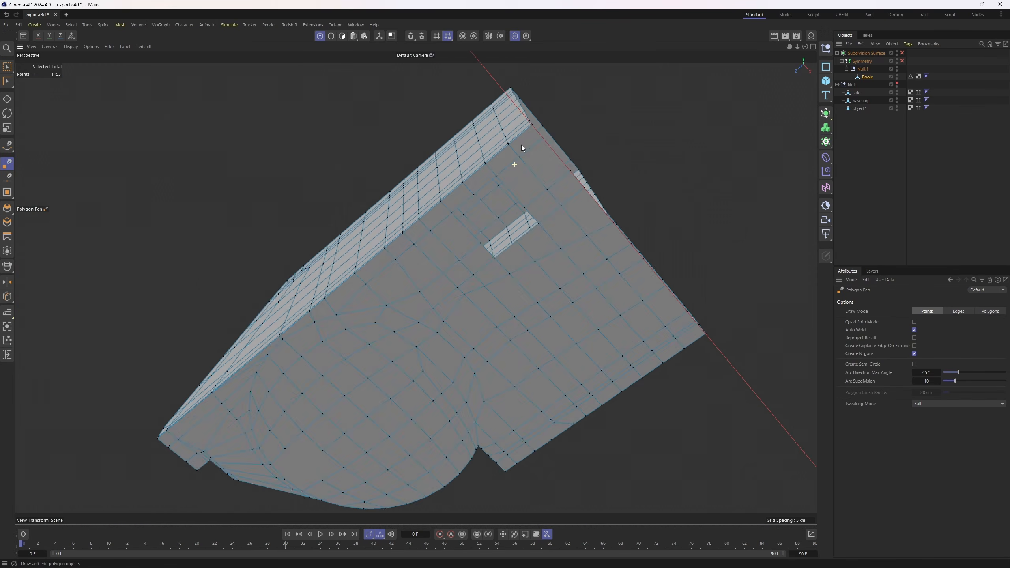
pyautogui.scroll(2, 517, 168)
pyautogui.press('m')
pyautogui.press('d')
pyautogui.click(498, 265)
# Cut an edge across the flange's side and top face up to the case wall.
pyautogui.scroll(-3, 501, 274)
pyautogui.keyDown('alt'); pyautogui.moveTo(501, 275); pyautogui.dragTo(572, 414); pyautogui.keyUp('alt')
pyautogui.scroll(2, 587, 264)
pyautogui.press('m')
pyautogui.press('e')
pyautogui.scroll(4, 551, 356)
pyautogui.click(537, 478)
pyautogui.click(561, 430)
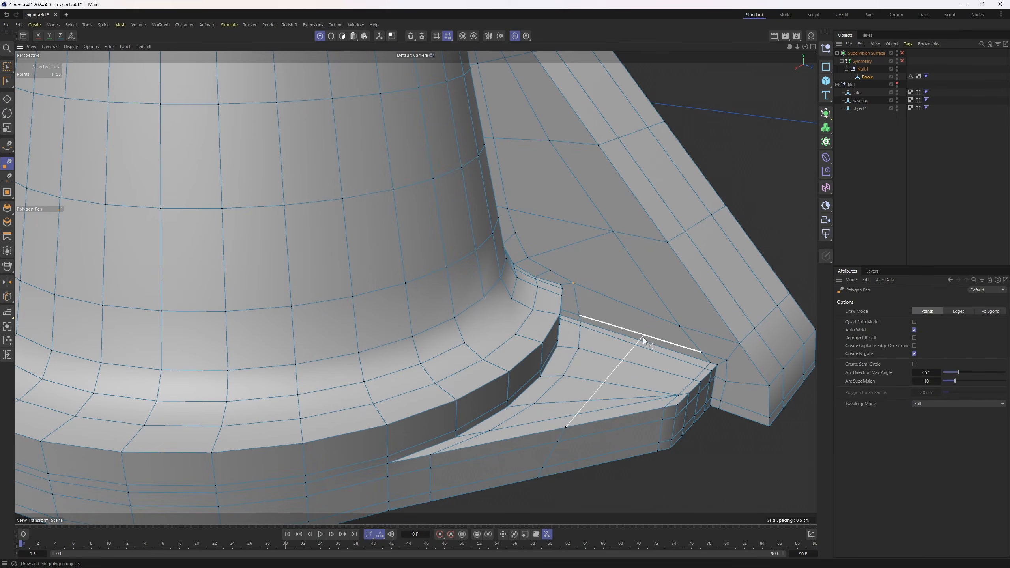
pyautogui.click(644, 339)
# Slide the point beside the bumper's upper wall by 25.5% and weld the stray point lower on that wall.
pyautogui.scroll(-2, 643, 339)
pyautogui.keyDown('alt'); pyautogui.moveTo(644, 339); pyautogui.dragTo(659, 377, button='middle'); pyautogui.keyUp('alt')
pyautogui.click(528, 141)
pyautogui.press('m')
pyautogui.press('o')
pyautogui.moveTo(528, 142); pyautogui.dragTo(565, 211)
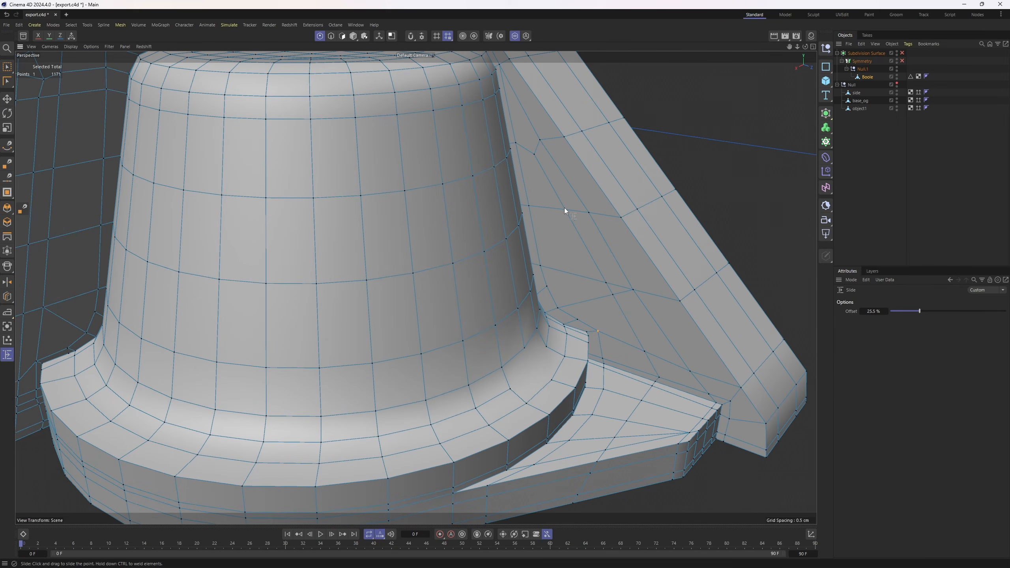
pyautogui.keyDown('ctrl'); pyautogui.moveTo(589, 284); pyautogui.dragTo(596, 290); pyautogui.keyUp('ctrl')
# Select the vertical edges on the flange's side wall and distribute them with Equal Spacing at 100% strength.
pyautogui.keyDown('alt'); pyautogui.moveTo(628, 358); pyautogui.dragTo(519, 440); pyautogui.keyUp('alt')
pyautogui.scroll(-2, 608, 334)
pyautogui.scroll(3, 610, 337)
pyautogui.press('m')
pyautogui.press('e')
pyautogui.press('Return')
pyautogui.press('e')
pyautogui.doubleClick(588, 342)
pyautogui.rightClick(630, 383)
pyautogui.click(670, 479)
pyautogui.scroll(-3, 541, 338)
pyautogui.keyDown('alt'); pyautogui.moveTo(541, 339); pyautogui.dragTo(470, 262); pyautogui.keyUp('alt')
pyautogui.scroll(3, 338, 339)
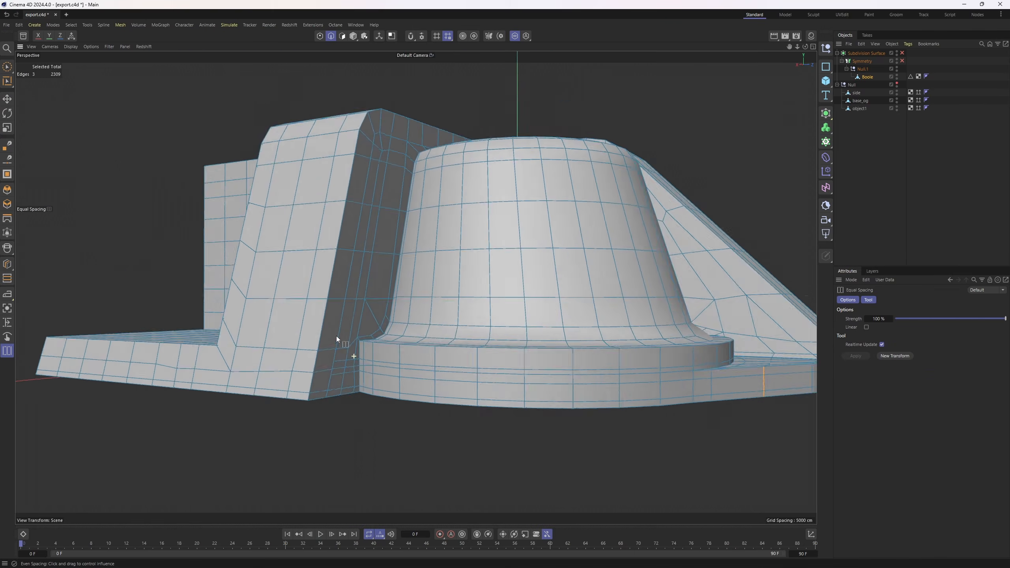
# Weld the extra points on the case's side wall beside the flange's end onto the lower neighbouring point.
pyautogui.press('Return')
pyautogui.press('Return')
pyautogui.press('m')
pyautogui.press('e')
pyautogui.keyDown('alt'); pyautogui.moveTo(392, 365); pyautogui.dragTo(486, 370); pyautogui.keyUp('alt')
pyautogui.scroll(3, 423, 362)
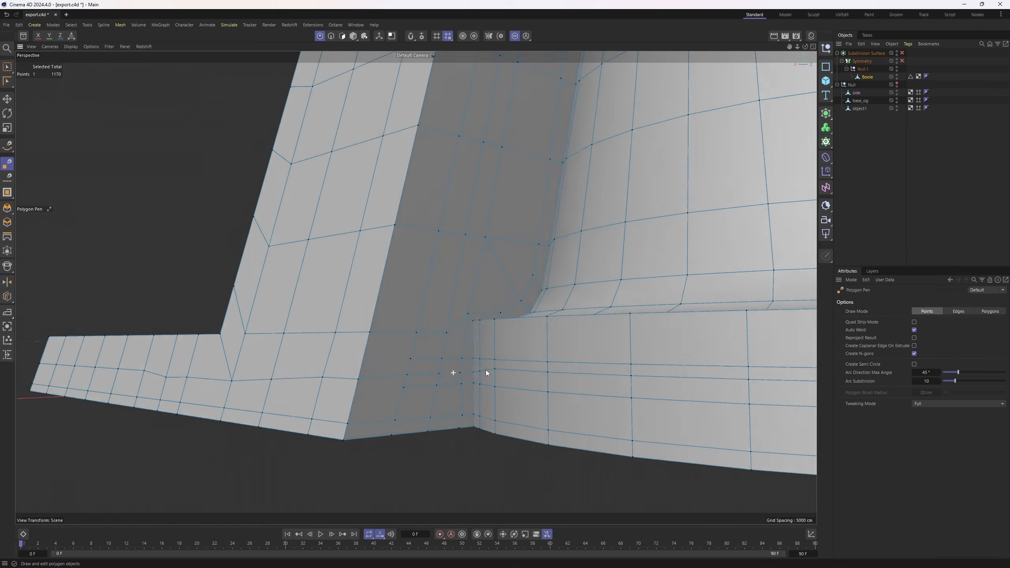
pyautogui.scroll(1, 449, 341)
pyautogui.keyDown('alt'); pyautogui.moveTo(449, 341); pyautogui.dragTo(319, 338); pyautogui.keyUp('alt')
pyautogui.scroll(2, 343, 357)
pyautogui.keyDown('alt'); pyautogui.moveTo(319, 359); pyautogui.dragTo(304, 397); pyautogui.keyUp('alt')
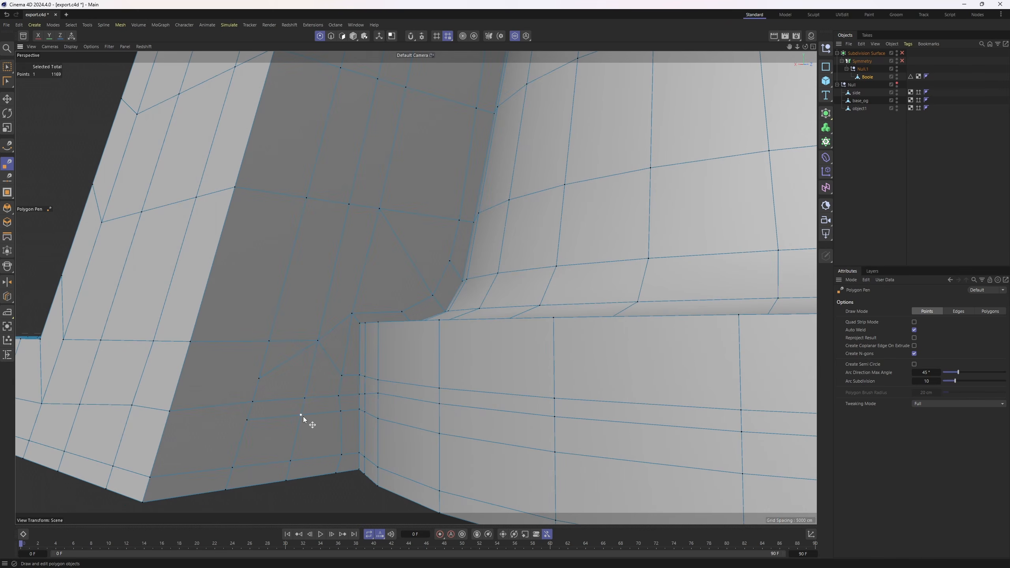
pyautogui.moveTo(248, 421); pyautogui.dragTo(233, 467)
# Cut a vertical edge on the case wall beside the flange's end and slide its two end points.
pyautogui.keyDown('alt'); pyautogui.moveTo(263, 382); pyautogui.dragTo(274, 351); pyautogui.keyUp('alt')
pyautogui.scroll(3, 311, 350)
pyautogui.click(315, 332)
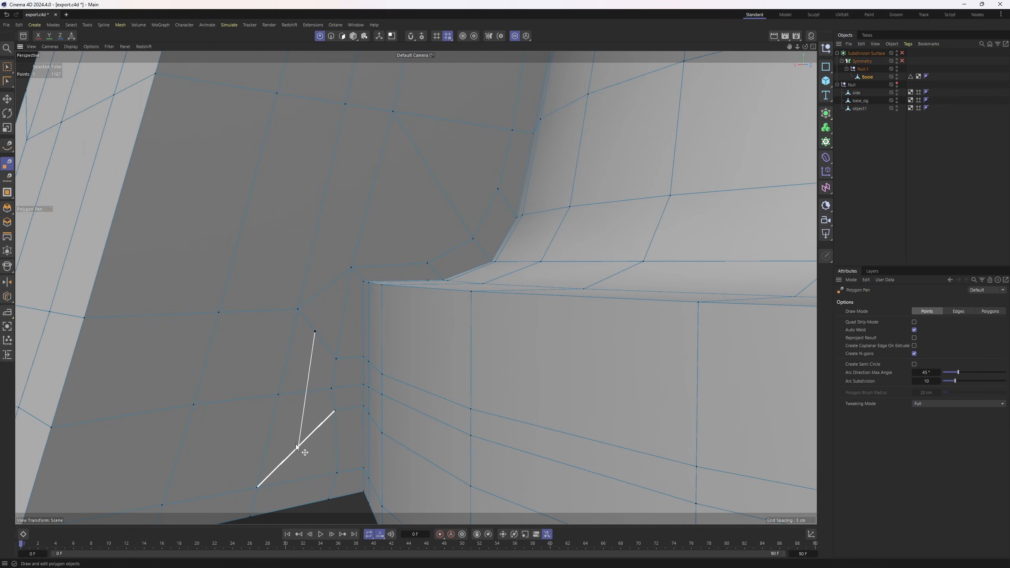
pyautogui.click(299, 445)
pyautogui.press('m')
pyautogui.press('o')
pyautogui.moveTo(299, 445); pyautogui.dragTo(303, 425)
pyautogui.moveTo(314, 331); pyautogui.dragTo(312, 348)
# Preview the subdivided mesh, open the Boole object's Phong tag settings and examine the bumper's top.
pyautogui.scroll(-5, 312, 348)
pyautogui.keyDown('alt'); pyautogui.moveTo(312, 348); pyautogui.dragTo(431, 358); pyautogui.keyUp('alt')
pyautogui.click(902, 54)
pyautogui.click(913, 59)
pyautogui.click(927, 77)
pyautogui.click(943, 326)
pyautogui.scroll(-6, 358, 242)
pyautogui.scroll(6, 557, 191)
pyautogui.keyDown('alt'); pyautogui.moveTo(634, 227); pyautogui.dragTo(624, 191); pyautogui.keyUp('alt')
pyautogui.click(868, 77)
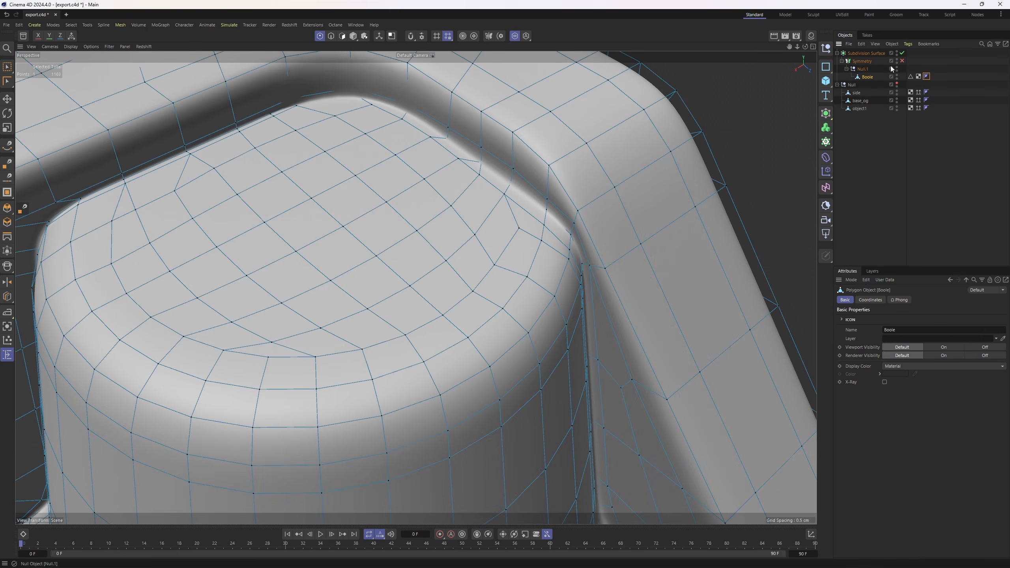
# Slide the vertical edges at the bumper's rim beside the case wall by 0.0875 cm and preview the subdivision.
pyautogui.click(902, 53)
pyautogui.scroll(5, 576, 267)
pyautogui.keyDown('alt'); pyautogui.moveTo(576, 268); pyautogui.dragTo(580, 231); pyautogui.keyUp('alt')
pyautogui.scroll(-5, 563, 254)
pyautogui.press('Return')
pyautogui.keyDown('shift'); pyautogui.click(556, 255); pyautogui.keyUp('shift')
pyautogui.keyDown('shift'); pyautogui.click(558, 233); pyautogui.keyUp('shift')
pyautogui.click(902, 53)
pyautogui.scroll(5, 574, 221)
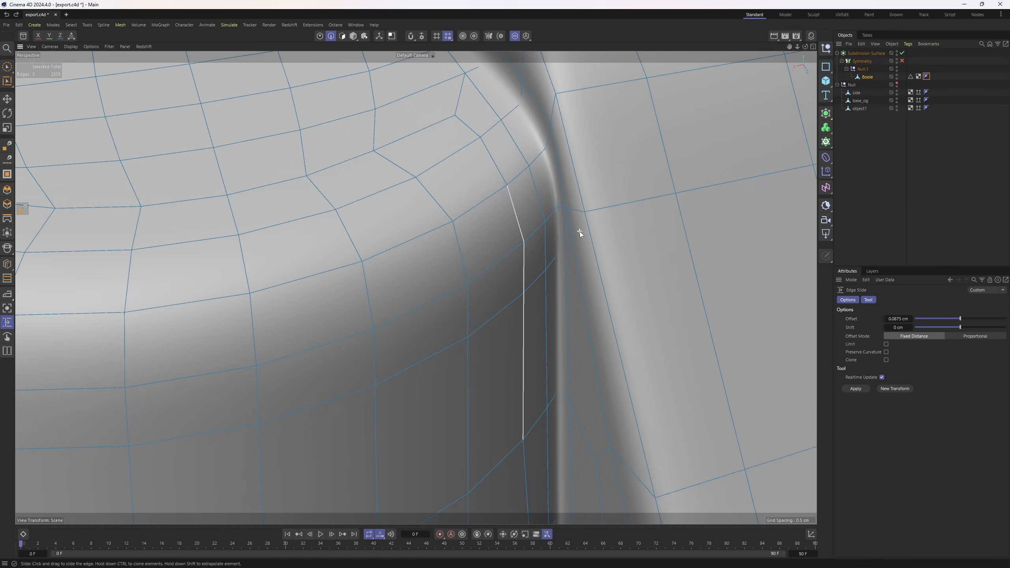
# Disable the subdivision and weld the inner wall point beside the bumper's side to the adjacent point.
pyautogui.click(902, 53)
pyautogui.scroll(-5, 638, 210)
pyautogui.press('Return')
pyautogui.press('Return')
pyautogui.keyDown('alt'); pyautogui.moveTo(638, 210); pyautogui.dragTo(552, 255); pyautogui.keyUp('alt')
pyautogui.press('m')
pyautogui.press('e')
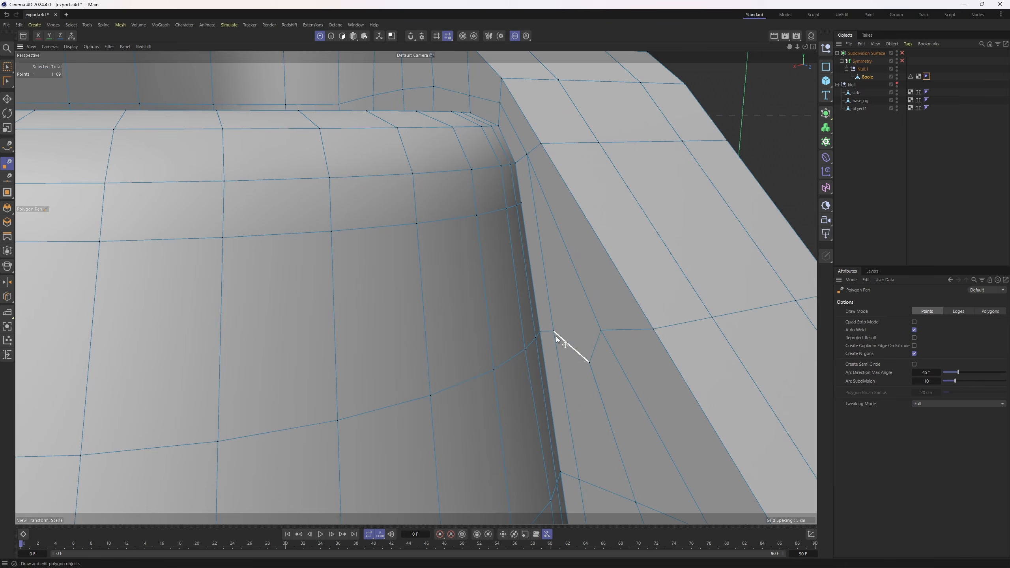
pyautogui.moveTo(601, 330); pyautogui.dragTo(527, 203)
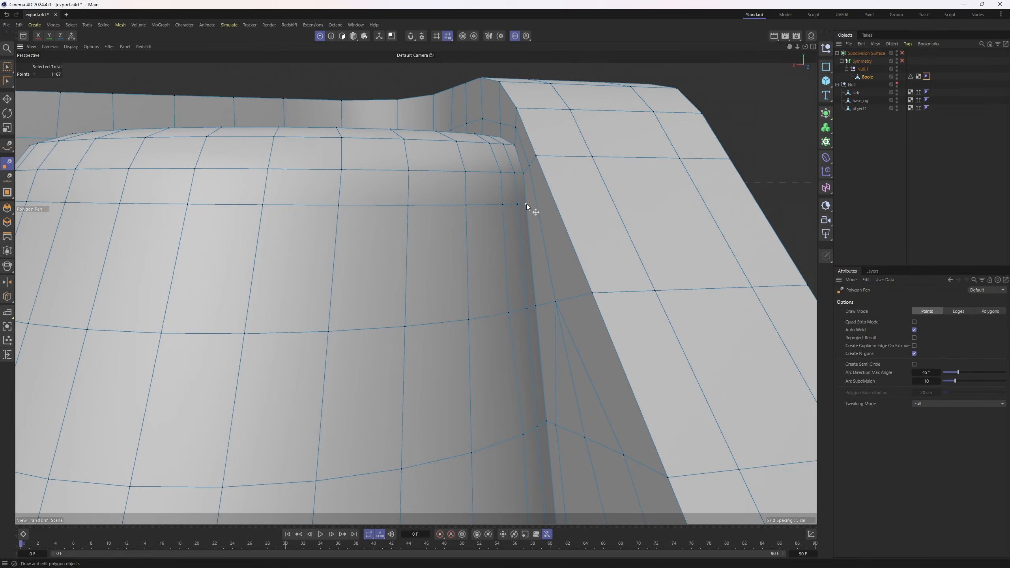
# Slide the inner wall point beside the bumper and cut an edge from it across the sloped rim to the outer side's far edge.
pyautogui.keyDown('alt'); pyautogui.moveTo(574, 261); pyautogui.dragTo(548, 226); pyautogui.keyUp('alt')
pyautogui.press('m')
pyautogui.press('o')
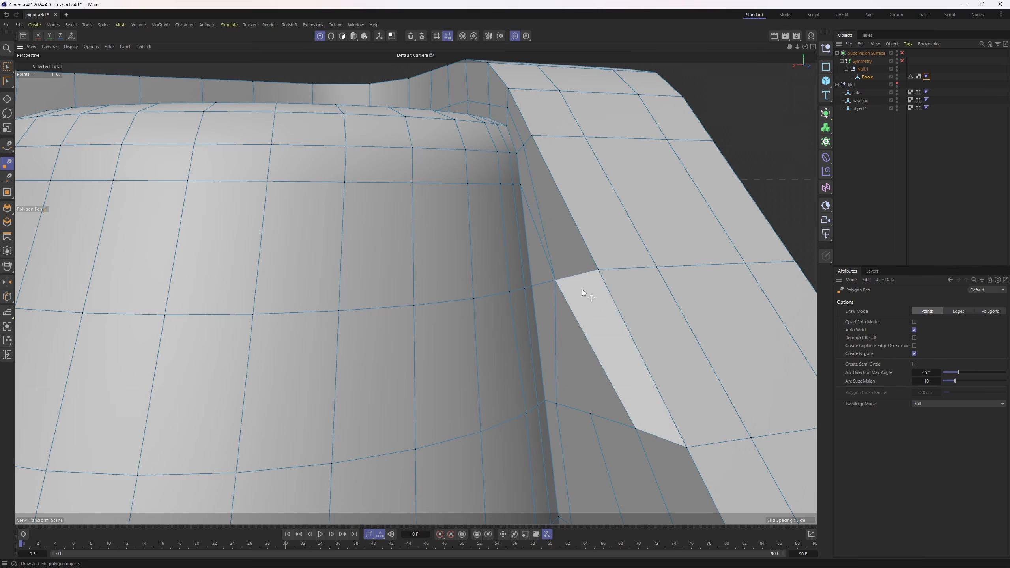
pyautogui.keyDown('alt'); pyautogui.moveTo(554, 281); pyautogui.dragTo(591, 351); pyautogui.keyUp('alt')
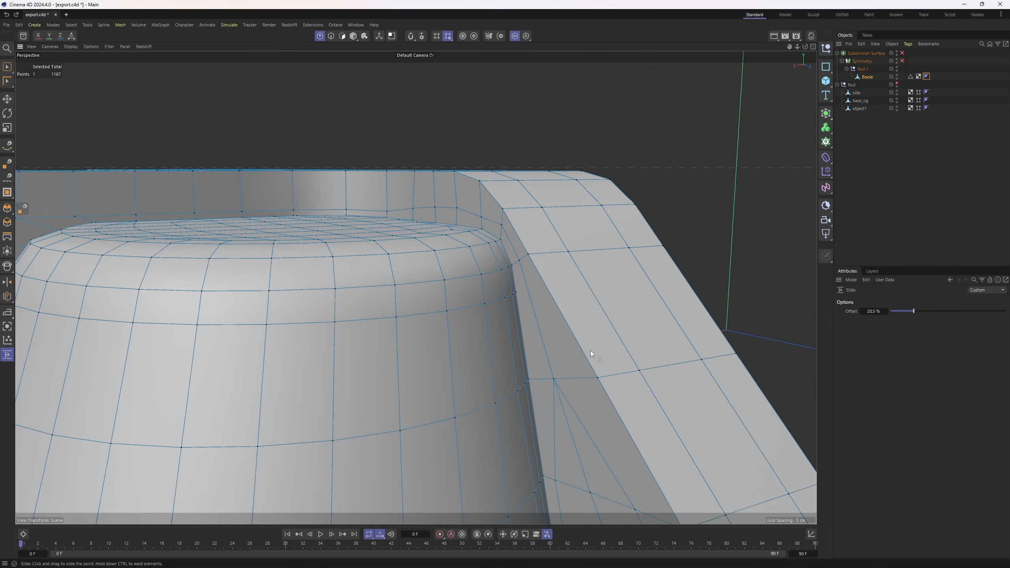
pyautogui.press('m')
pyautogui.press('e')
pyautogui.click(516, 294)
pyautogui.click(552, 296)
pyautogui.click(699, 291)
pyautogui.keyDown('alt'); pyautogui.moveTo(699, 291); pyautogui.dragTo(473, 273); pyautogui.keyUp('alt')
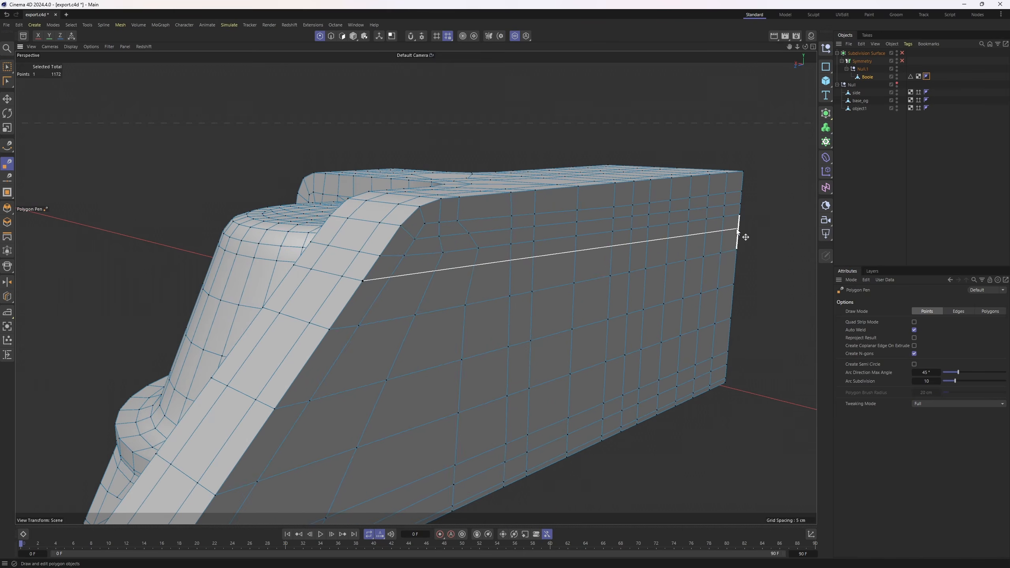
pyautogui.click(742, 234)
# Cut further edges on the narrow wall strip beside the bumper with the Polygon Pen and slide the neighbouring points.
pyautogui.keyDown('alt'); pyautogui.moveTo(382, 258); pyautogui.dragTo(506, 273); pyautogui.keyUp('alt')
pyautogui.press('m')
pyautogui.press('o')
pyautogui.keyDown('alt'); pyautogui.moveTo(522, 323); pyautogui.dragTo(541, 269); pyautogui.keyUp('alt')
pyautogui.press('m')
pyautogui.press('e')
pyautogui.click(491, 202)
pyautogui.click(568, 366)
pyautogui.click(568, 366)
pyautogui.click(522, 268)
pyautogui.scroll(4, 521, 275)
pyautogui.press('m')
pyautogui.press('o')
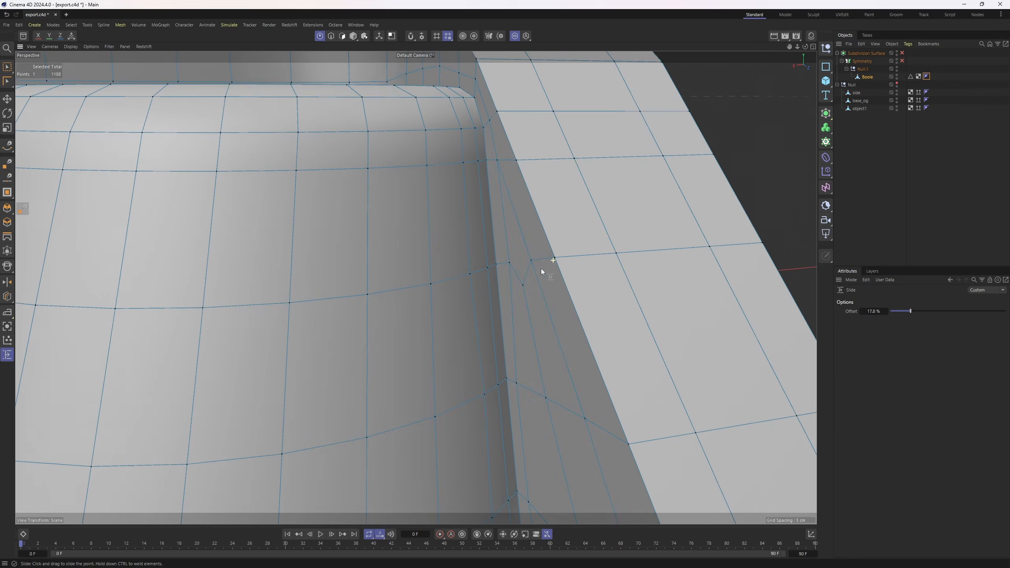
# Preview the subdivided mesh, select base_og's Phong tag and examine the case's top beside the bumper.
pyautogui.click(902, 54)
pyautogui.click(926, 100)
pyautogui.keyDown('alt'); pyautogui.moveTo(518, 179); pyautogui.dragTo(666, 221); pyautogui.keyUp('alt')
pyautogui.scroll(-4, 551, 198)
pyautogui.scroll(3, 578, 258)
# Try to move two selected points on the case's top beside the bumper.
pyautogui.hotkey('ctrl', 'z')
pyautogui.press('Return')
pyautogui.press('e')
pyautogui.click(477, 245)
pyautogui.keyDown('shift'); pyautogui.click(510, 298); pyautogui.keyUp('shift')
pyautogui.moveTo(534, 235); pyautogui.dragTo(351, 332)
pyautogui.click(952, 169)
pyautogui.hotkey('ctrl', 'z')
pyautogui.hotkey('ctrl', 'z')
pyautogui.hotkey('ctrl', 'z')
# Select the point on the case's top between the handle recess and the bumper and move it along the Z axis.
pyautogui.scroll(3, 598, 235)
pyautogui.press('Return')
pyautogui.press('Return')
pyautogui.click(426, 273)
pyautogui.hotkey('shift', 's')
pyautogui.hotkey('shift', 's')
pyautogui.moveTo(430, 336); pyautogui.dragTo(508, 340)
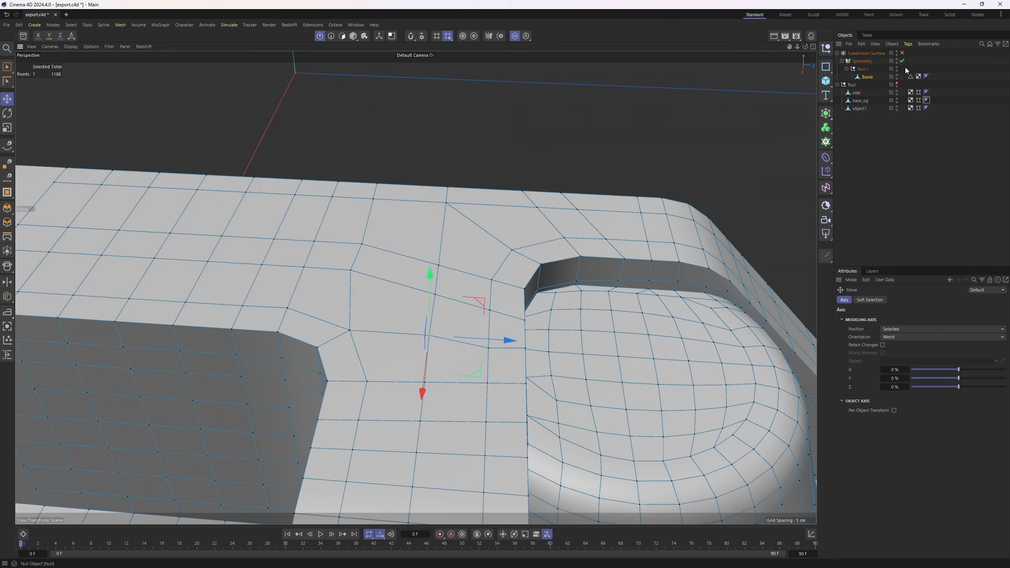
# Preview the subdivided case with the selection cleared and examine the surface around the bumper.
pyautogui.click(902, 53)
pyautogui.click(952, 169)
pyautogui.keyDown('alt'); pyautogui.moveTo(477, 382); pyautogui.dragTo(313, 201); pyautogui.keyUp('alt')
pyautogui.keyDown('alt'); pyautogui.moveTo(313, 201); pyautogui.dragTo(803, 199, button='right'); pyautogui.keyUp('alt')
pyautogui.hotkey('ctrl', 'z')
pyautogui.press('m')
pyautogui.press('e')
# Disable the subdivision and symmetry, delete the polygon beside the bumper's flange and fill the gap with Close Polygon Hole.
pyautogui.moveTo(902, 53); pyautogui.dragTo(902, 61)
pyautogui.keyDown('alt'); pyautogui.moveTo(493, 303); pyautogui.dragTo(508, 339); pyautogui.keyUp('alt')
pyautogui.press('Return')
pyautogui.press('Return')
pyautogui.press('e')
pyautogui.click(516, 335)
pyautogui.press('Delete')
pyautogui.rightClick(661, 307)
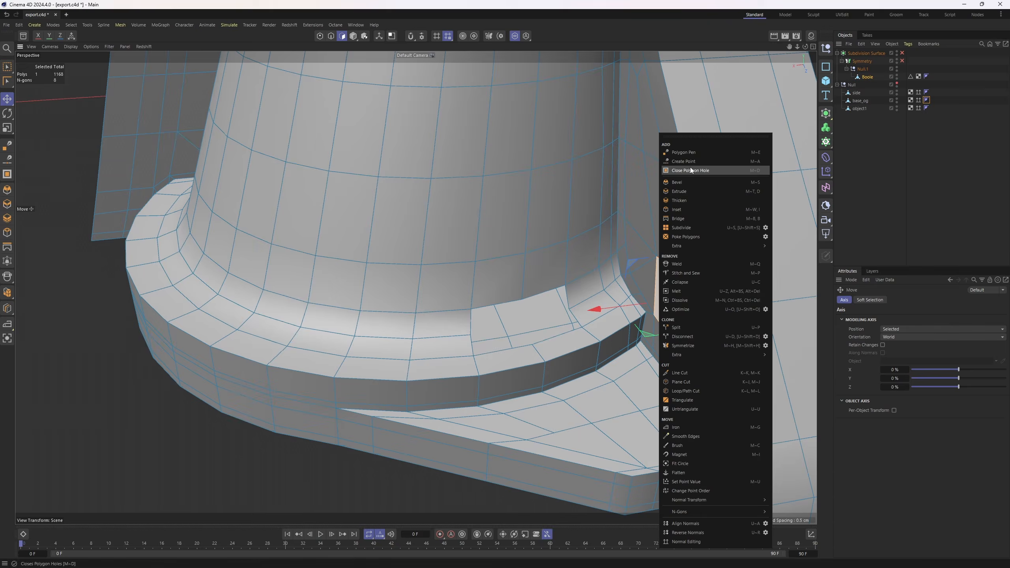
pyautogui.click(691, 171)
pyautogui.click(513, 333)
# Examine the subdivided, mirrored case part next to the complete case from several angles.
pyautogui.scroll(-5, 518, 255)
pyautogui.keyDown('alt'); pyautogui.moveTo(518, 255); pyautogui.dragTo(523, 281); pyautogui.keyUp('alt')
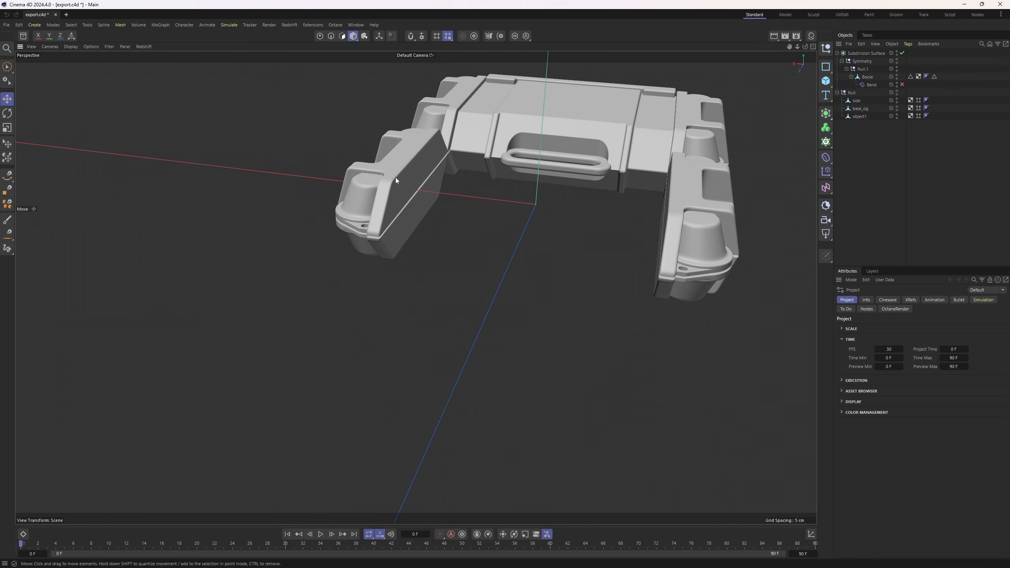
pyautogui.keyDown('alt'); pyautogui.moveTo(415, 287); pyautogui.dragTo(553, 232); pyautogui.keyUp('alt')
pyautogui.keyDown('alt'); pyautogui.moveTo(489, 217); pyautogui.dragTo(530, 229); pyautogui.keyUp('alt')
pyautogui.scroll(4, 532, 212)
pyautogui.scroll(2, 512, 269)
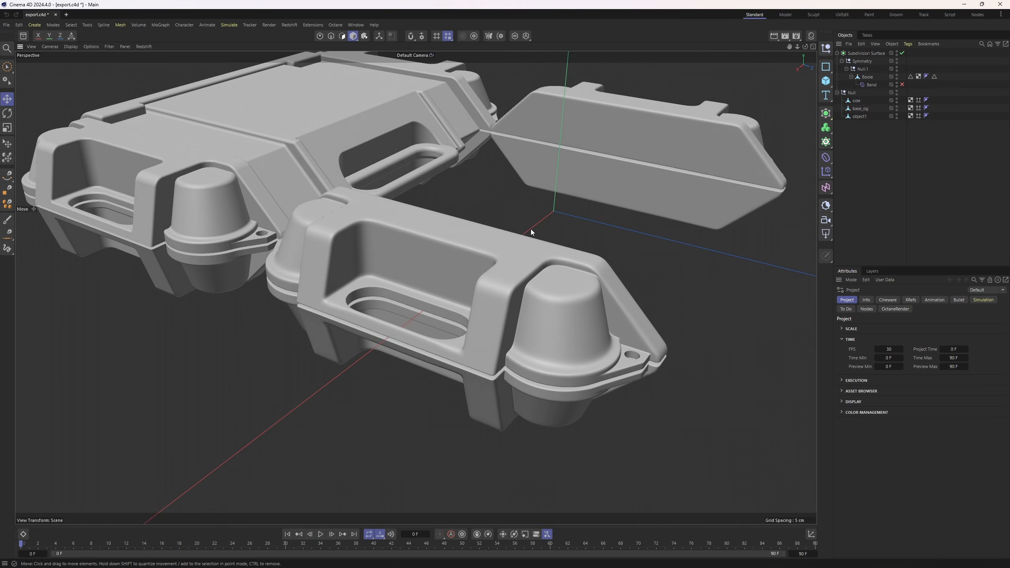
pyautogui.keyDown('alt'); pyautogui.moveTo(388, 186); pyautogui.dragTo(422, 222); pyautogui.keyUp('alt')
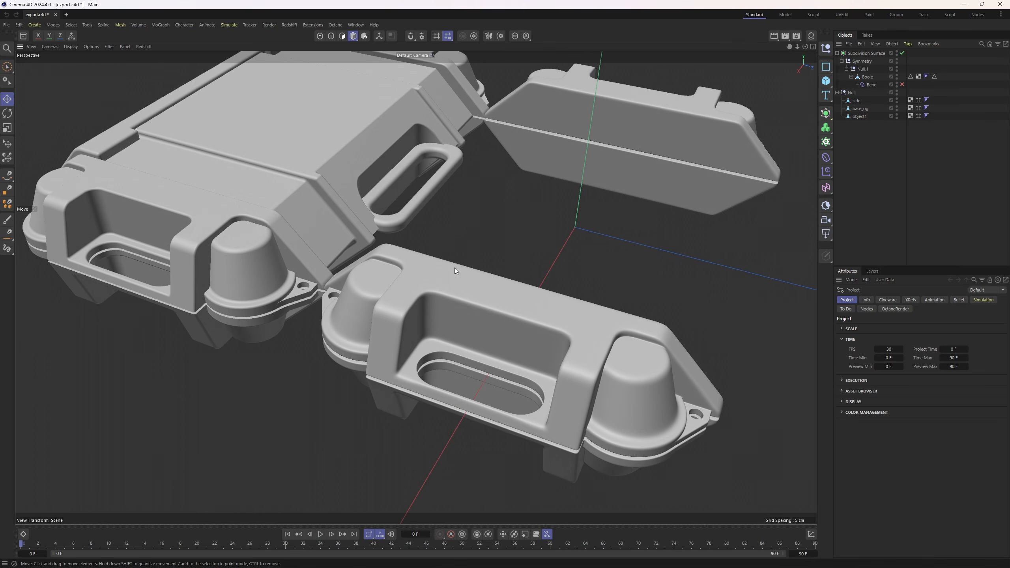
pyautogui.keyDown('alt'); pyautogui.moveTo(523, 307); pyautogui.dragTo(489, 275); pyautogui.keyUp('alt')
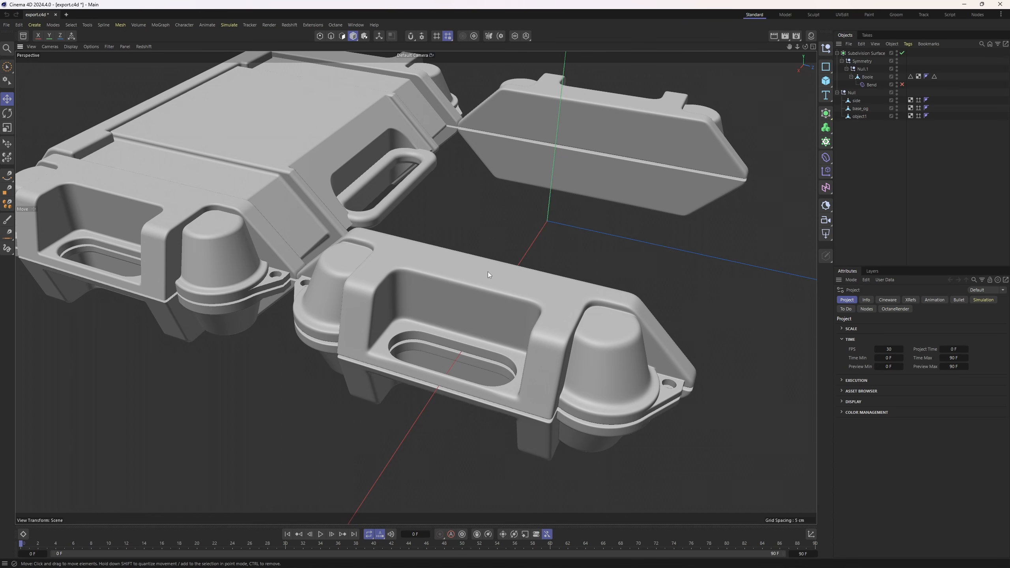
pyautogui.keyDown('alt'); pyautogui.moveTo(487, 272); pyautogui.dragTo(534, 330); pyautogui.keyUp('alt')
pyautogui.keyDown('alt'); pyautogui.moveTo(374, 263); pyautogui.dragTo(470, 232); pyautogui.keyUp('alt')
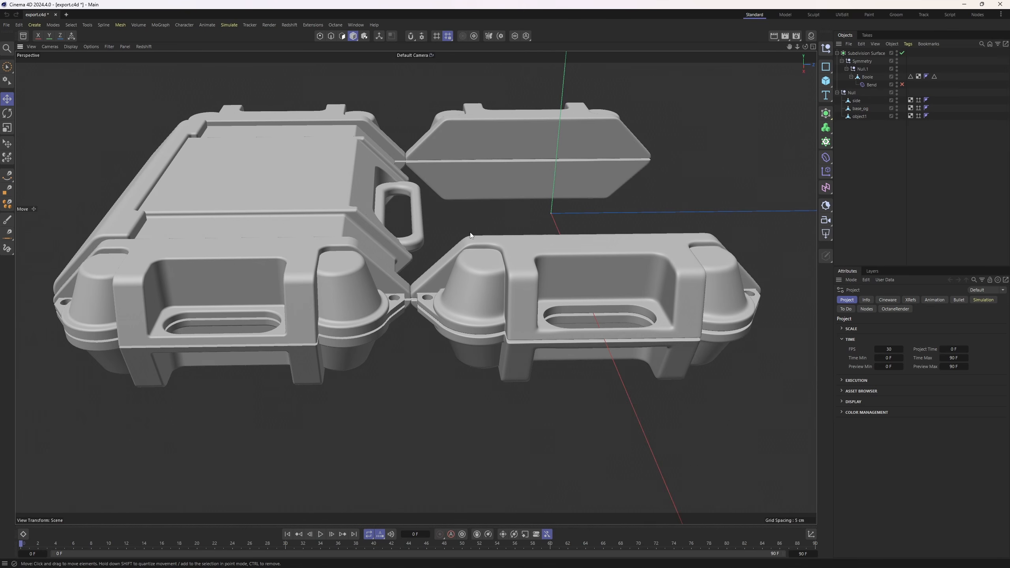